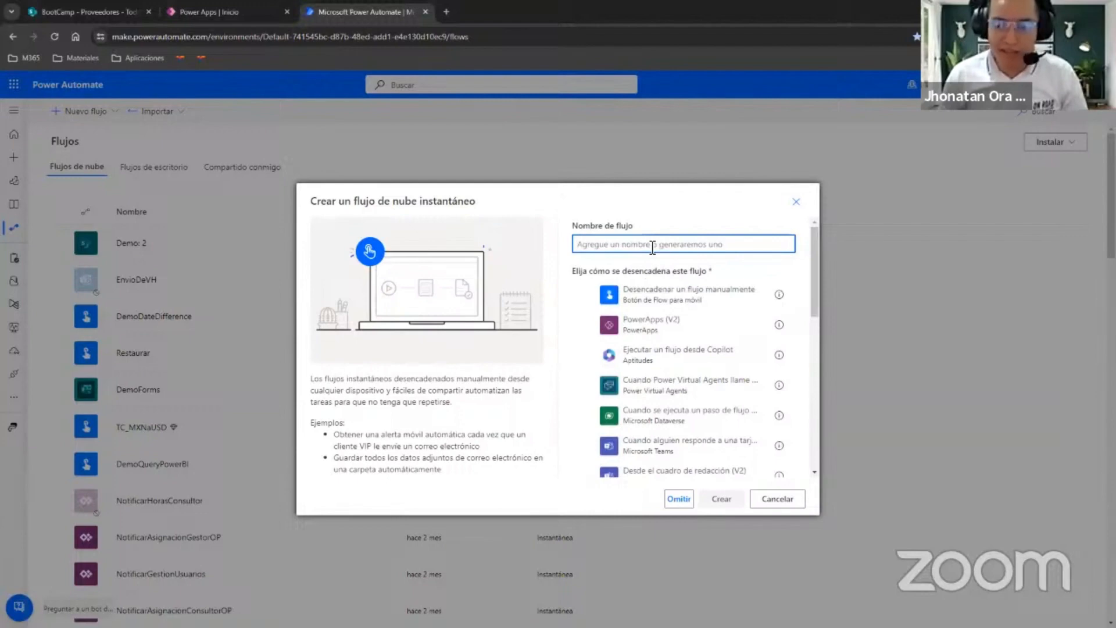
Create an instant cloud flow named "Demo Aprobacion" with the "Desencadenar un flujo manualmente" trigger.
text(Demo )
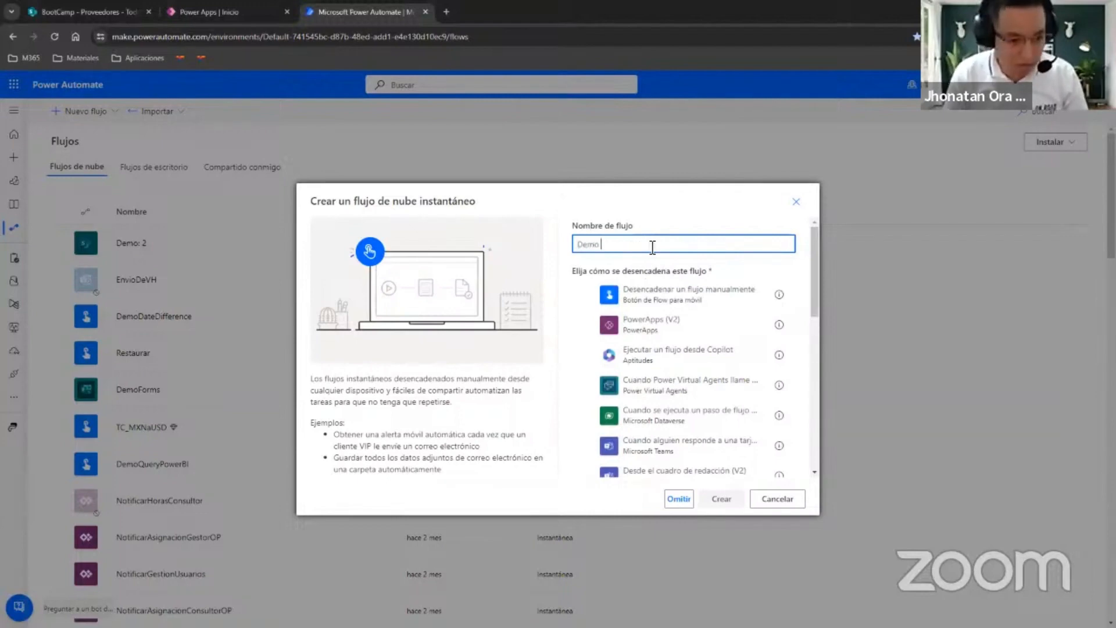
text(Aprobacion)
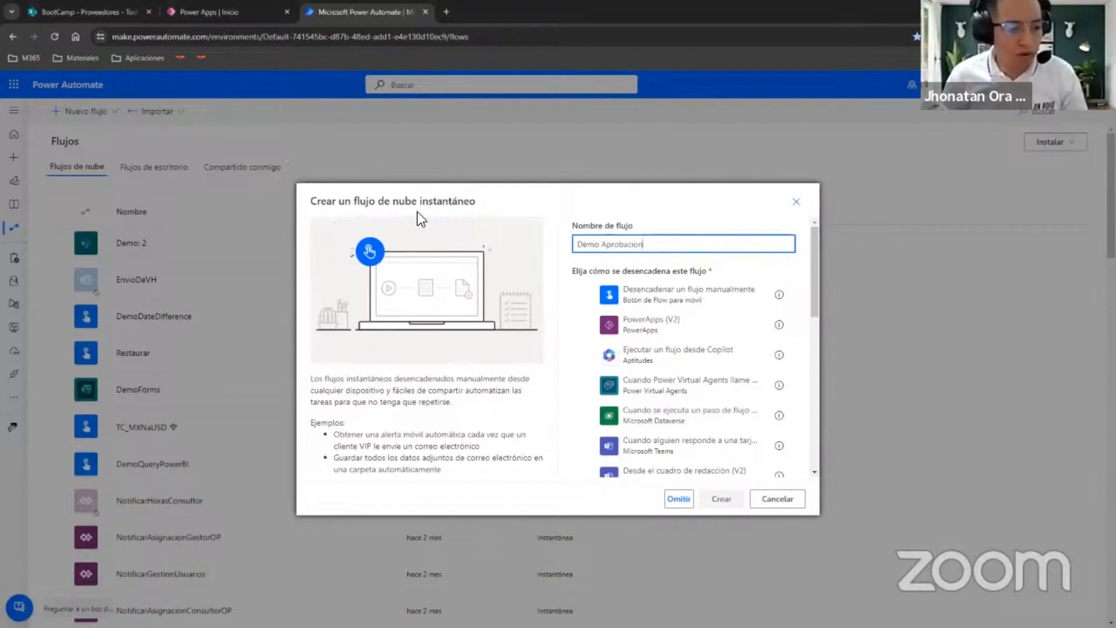
click(614, 297)
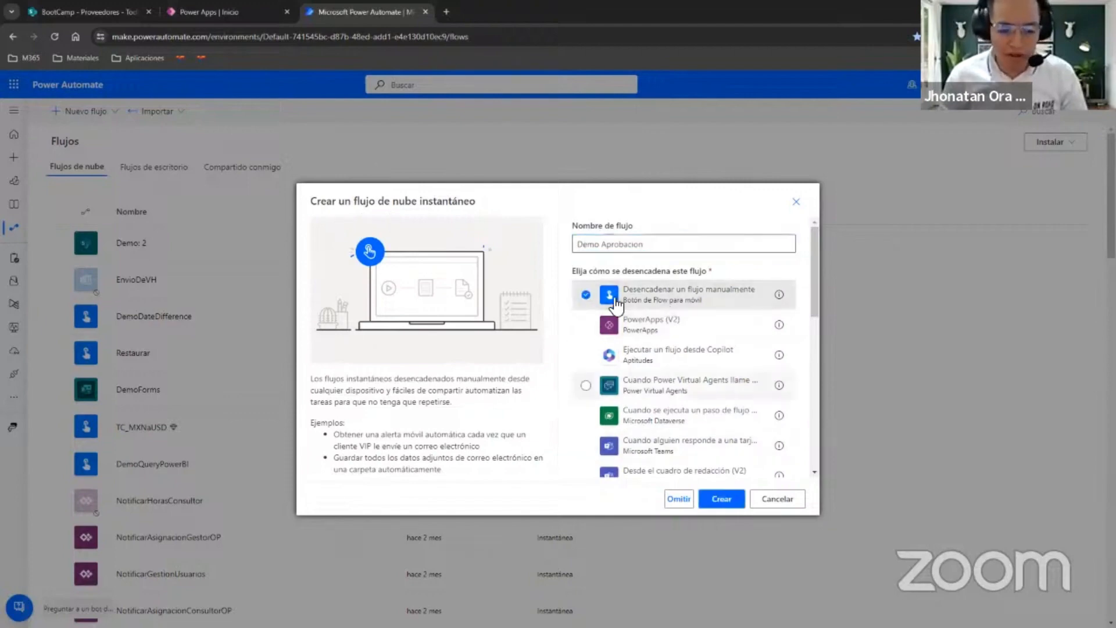
click(723, 500)
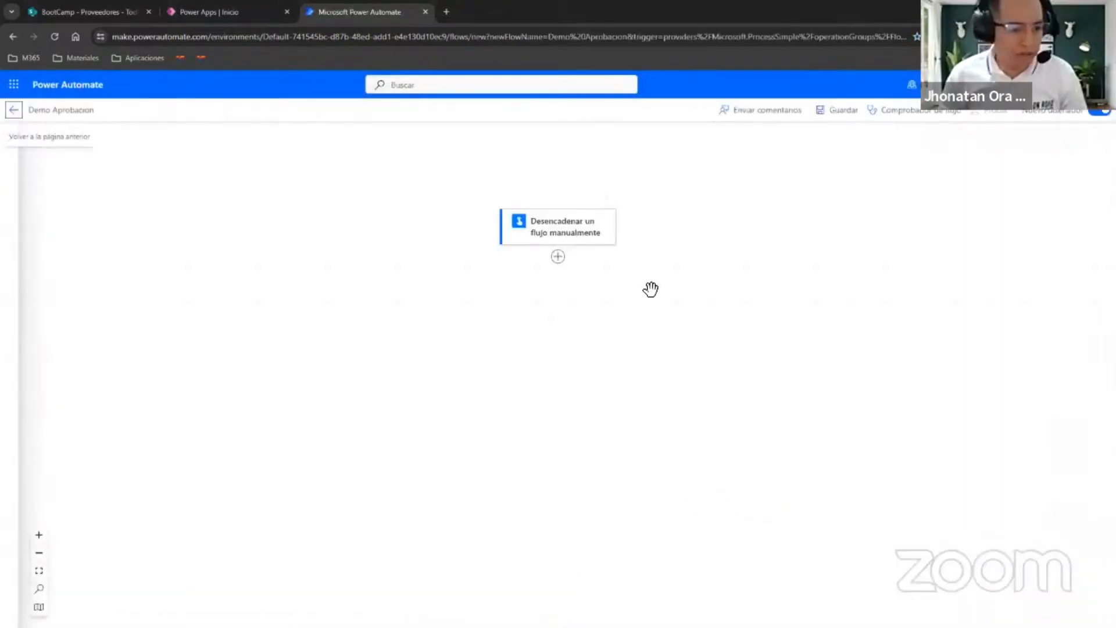
Search the available actions for "aprobac" and review all actions of the Aprobaciones connector.
click(558, 257)
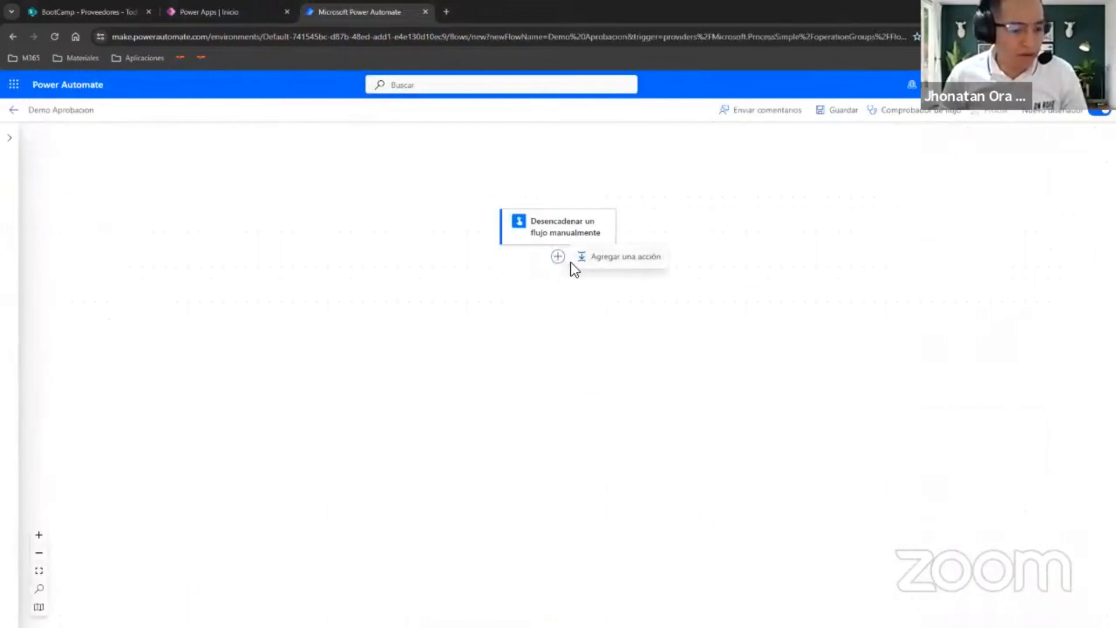
click(595, 262)
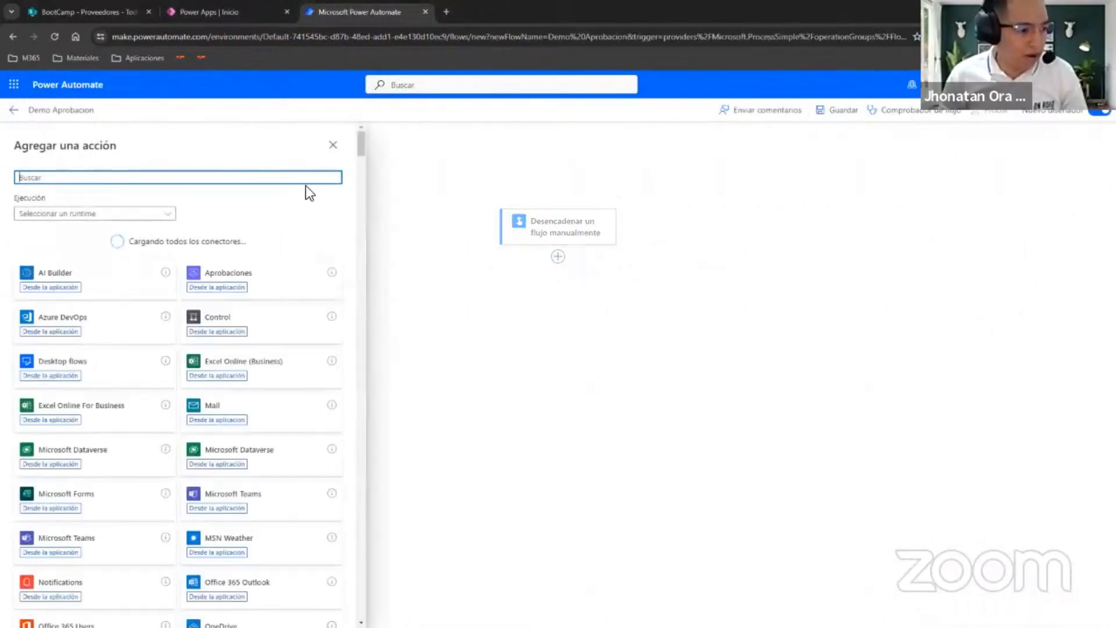
text(aprobac)
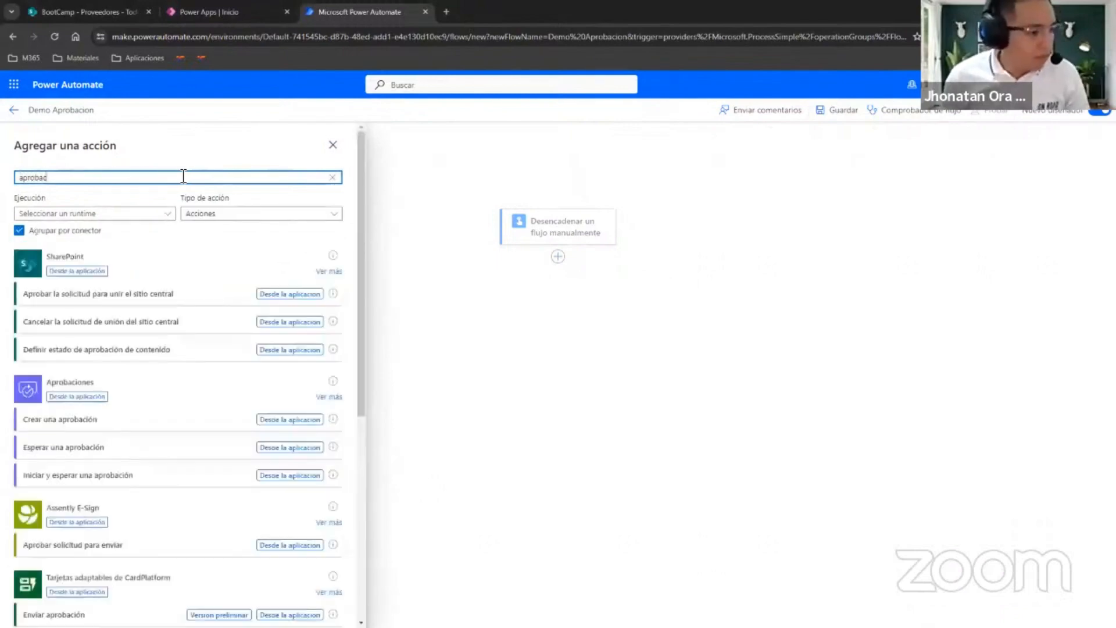
scroll(229, 386, down, 2)
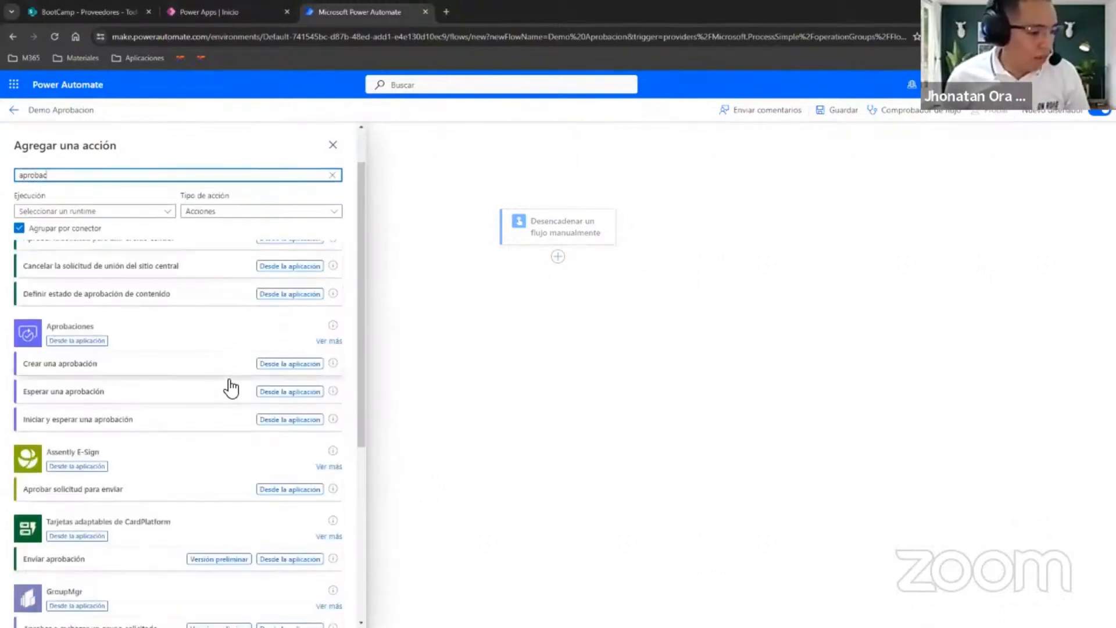
click(329, 282)
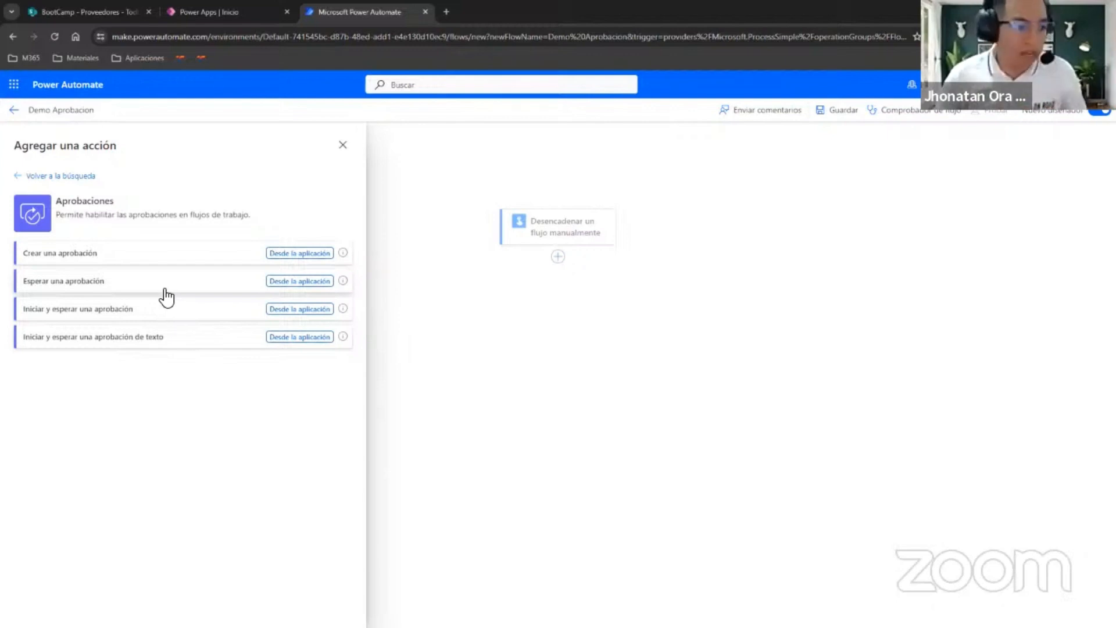
click(343, 145)
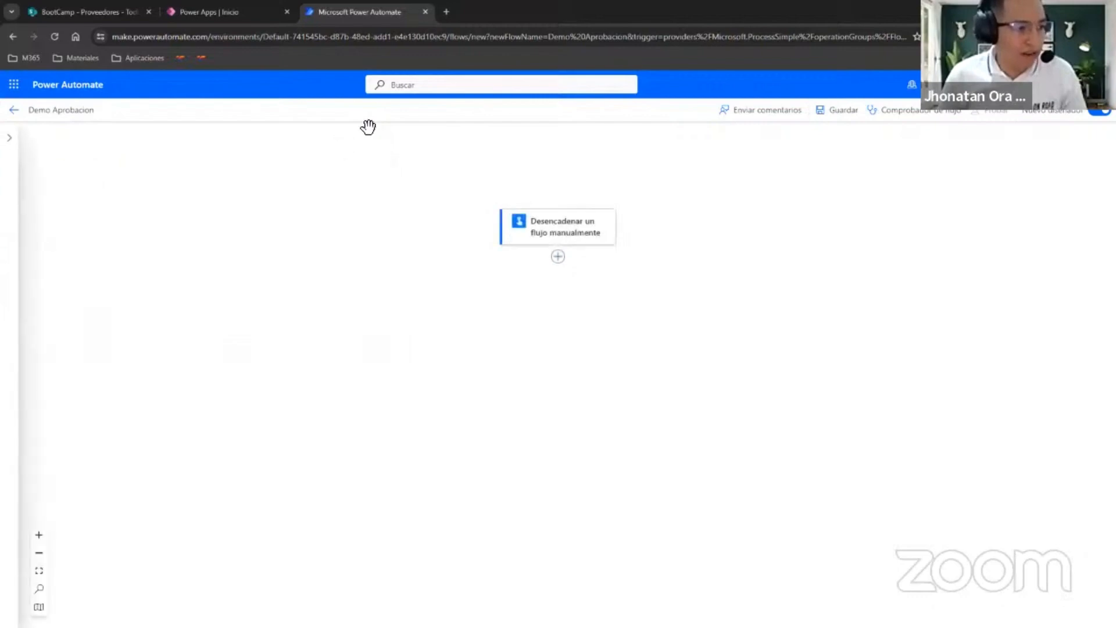
Open Power Automate in a separate tab and review the received, sent and historical approvals.
click(13, 84)
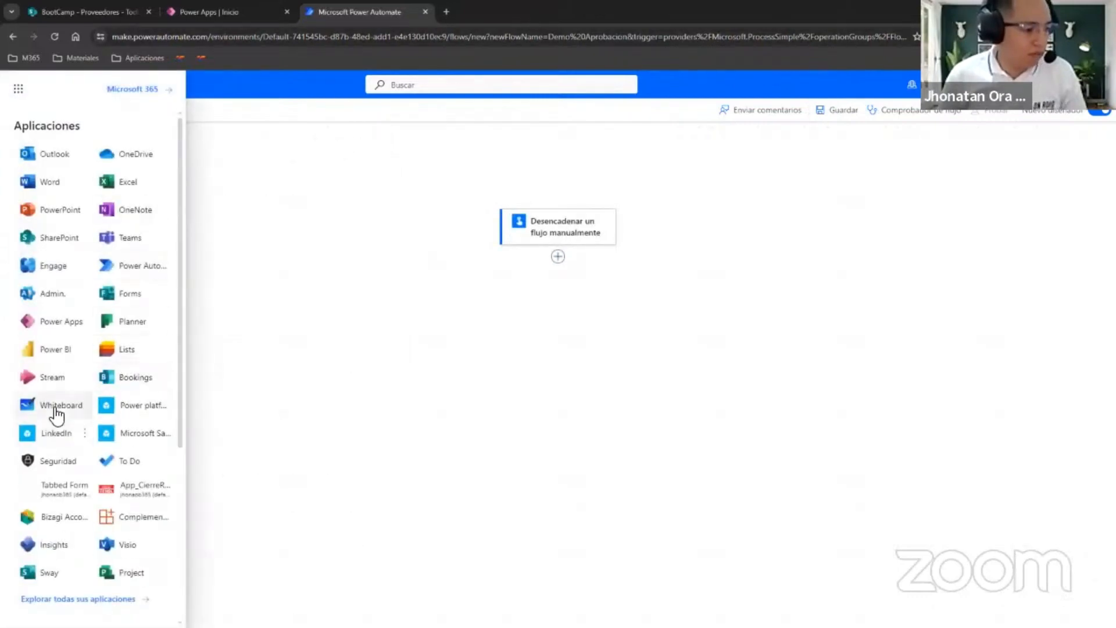
click(123, 265)
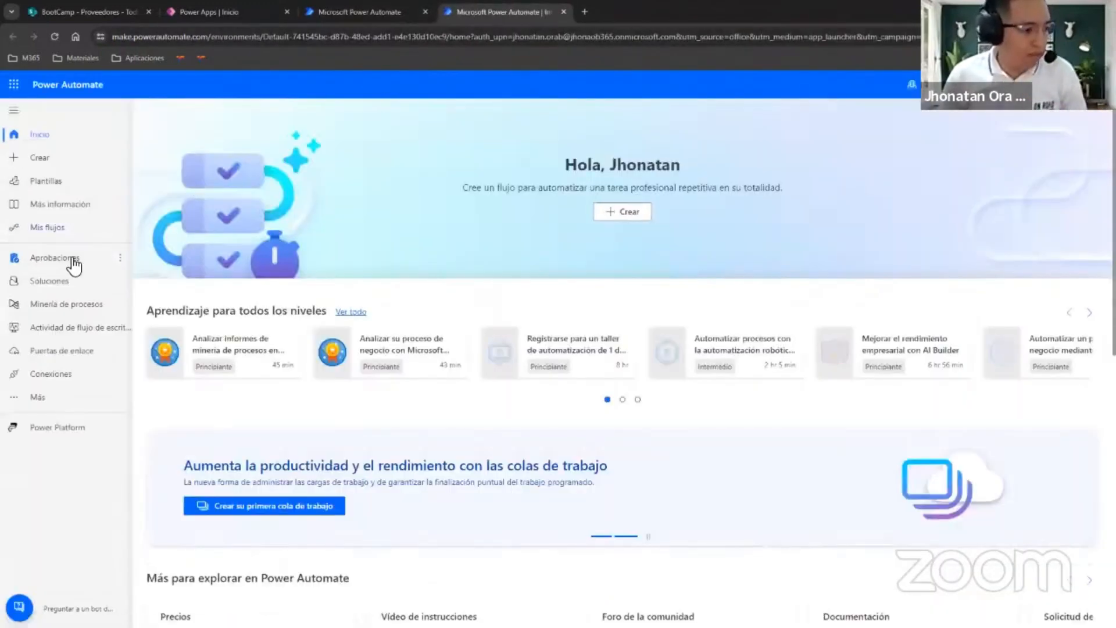
click(75, 260)
click(13, 112)
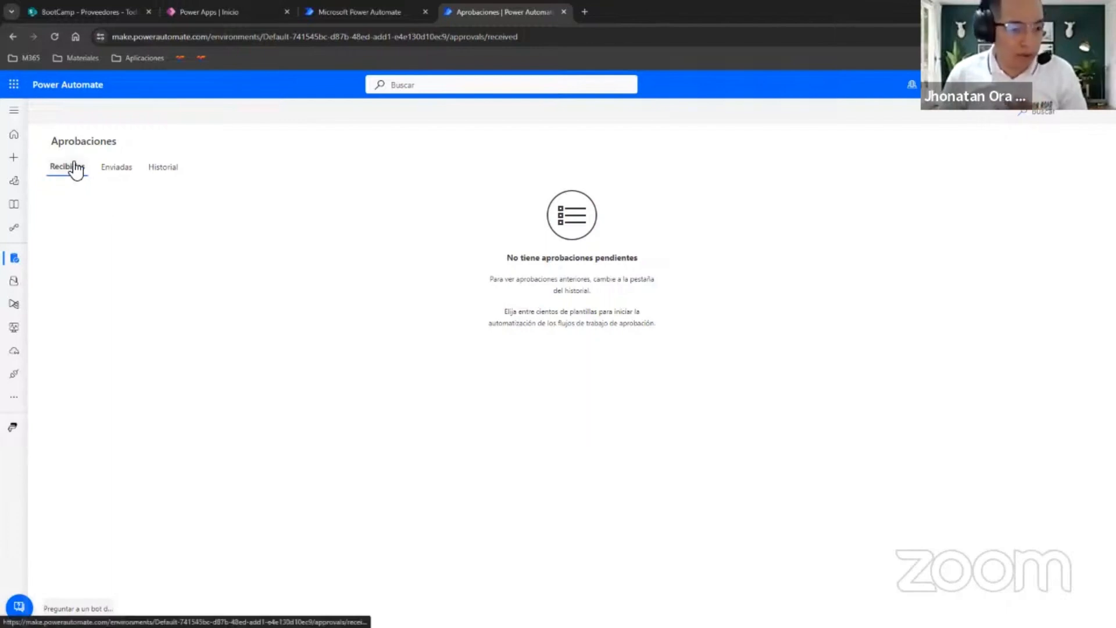
click(110, 166)
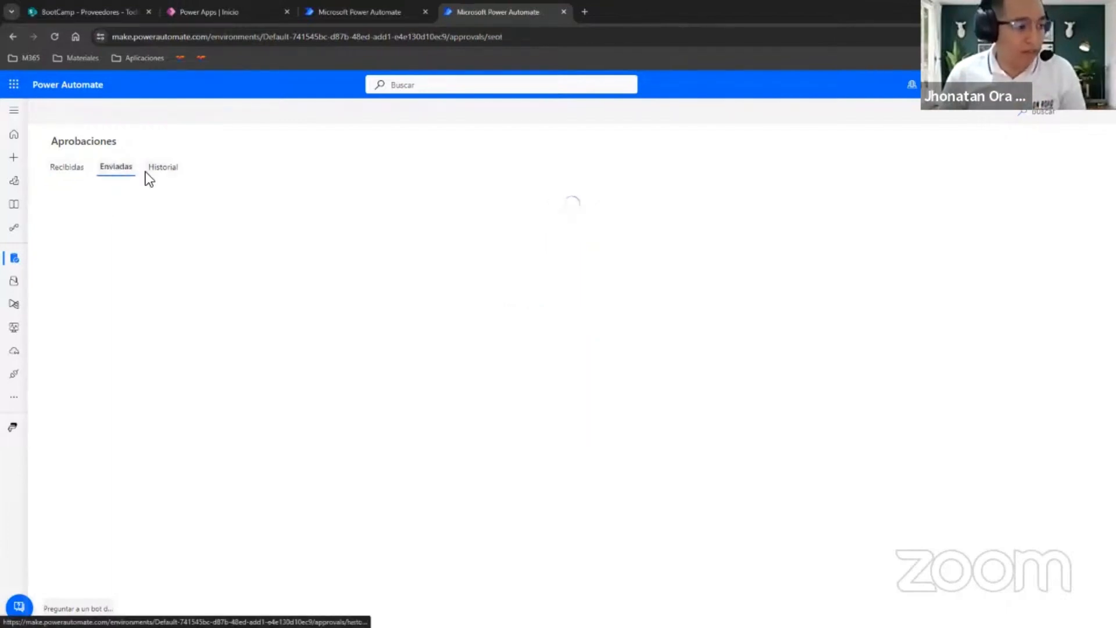
click(163, 167)
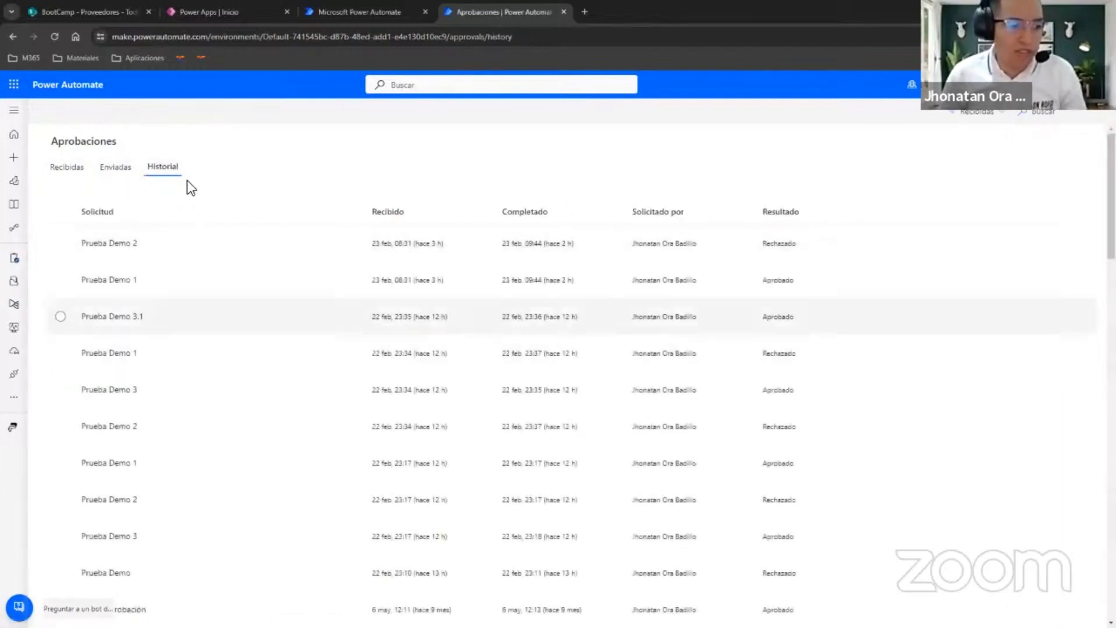
click(67, 171)
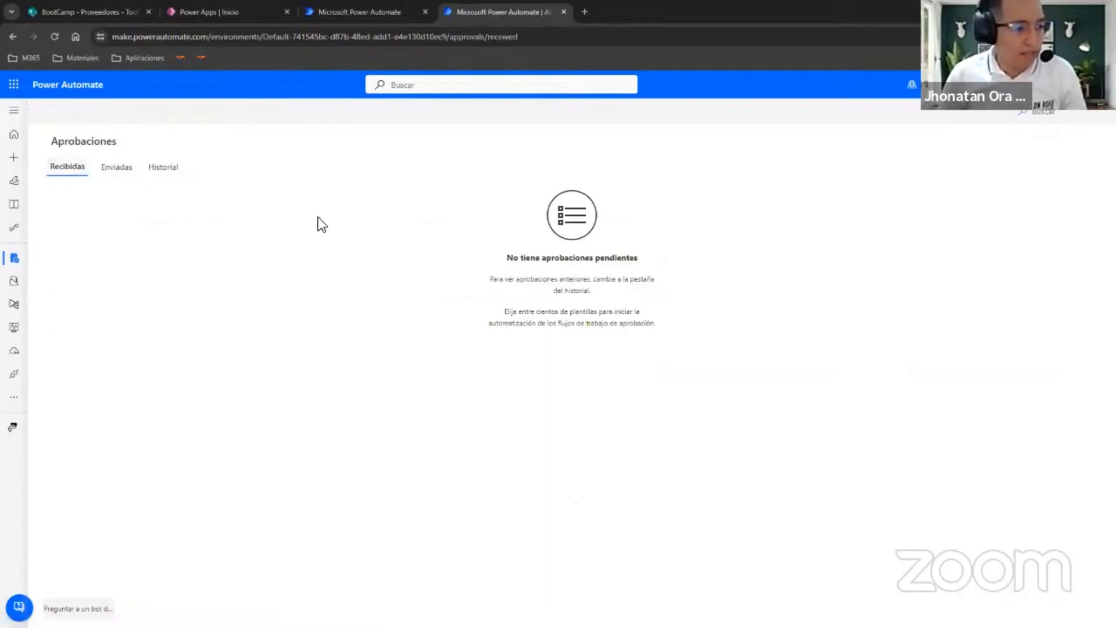
Return to the Demo Aprobacion flow and add the "Crear una aprobación" action after the manual trigger.
click(356, 12)
click(557, 258)
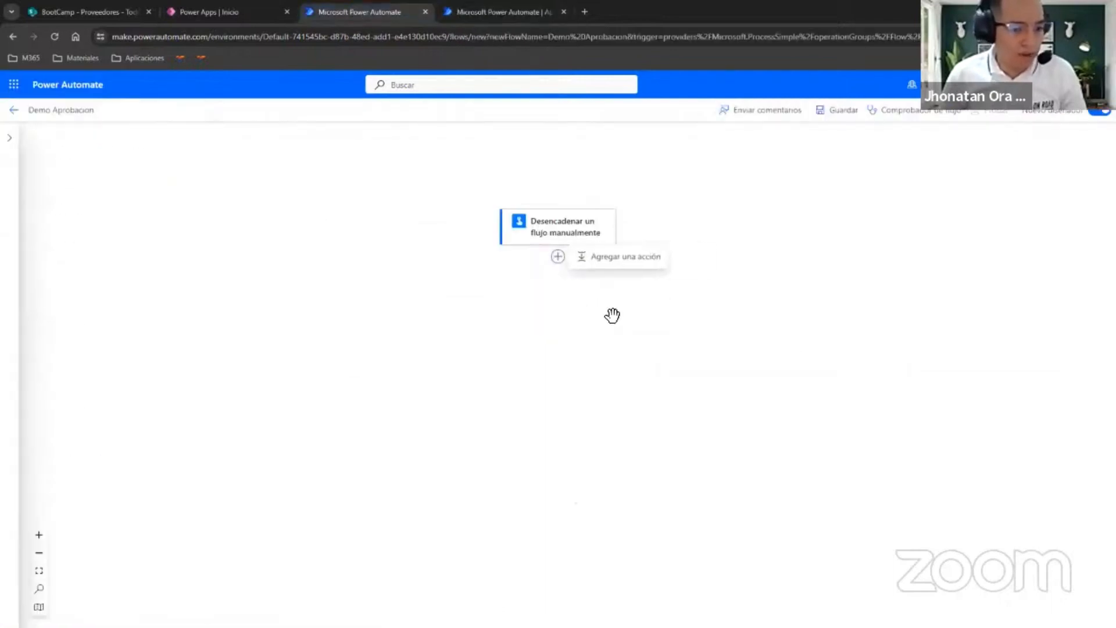
click(616, 254)
click(260, 247)
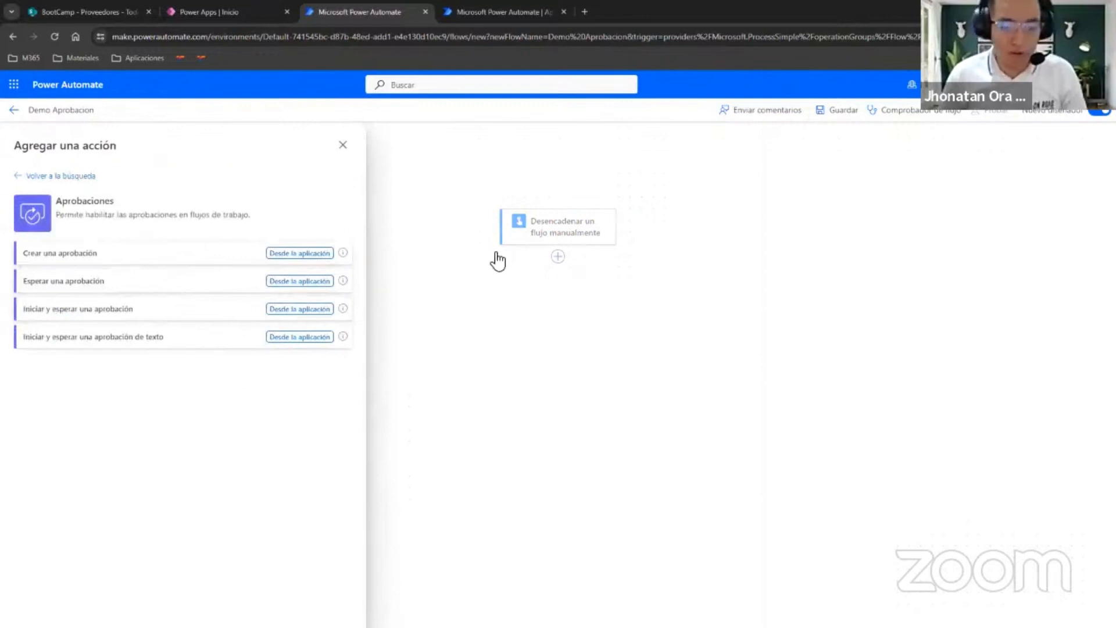
click(187, 254)
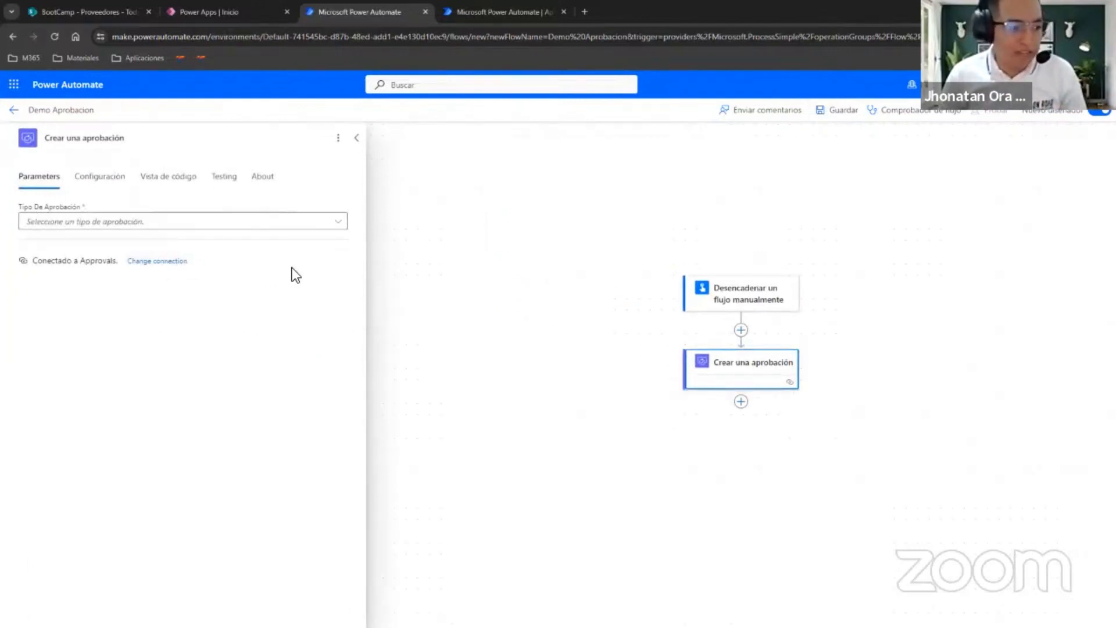
Set the approval type to "Aprobar o rechazar: primero en responder" and the title to "Prueba Demo 1".
click(156, 222)
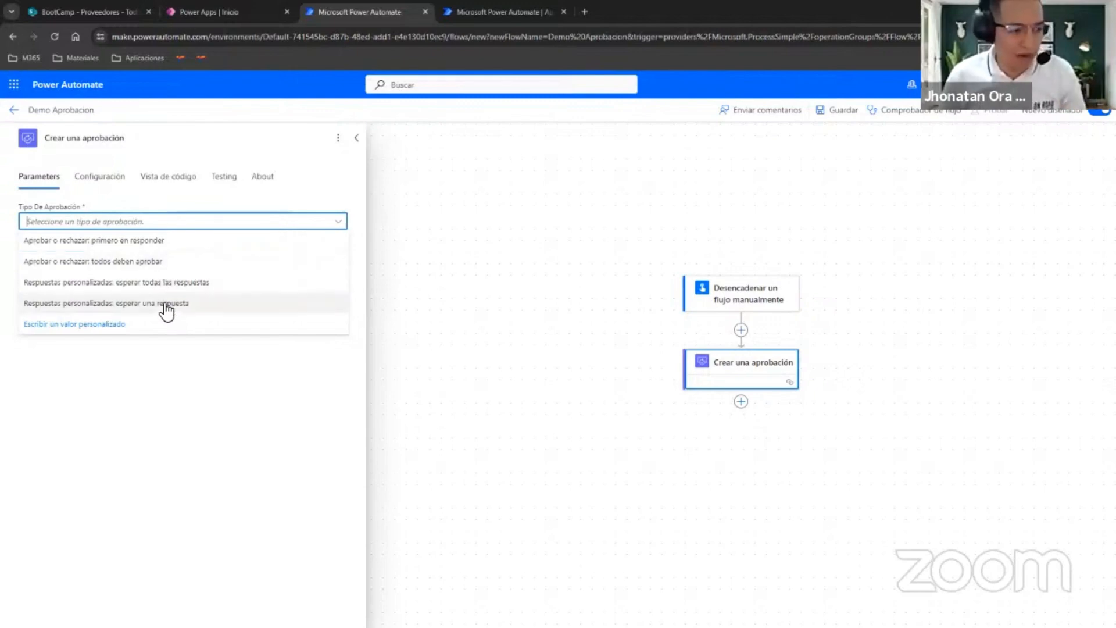
click(89, 242)
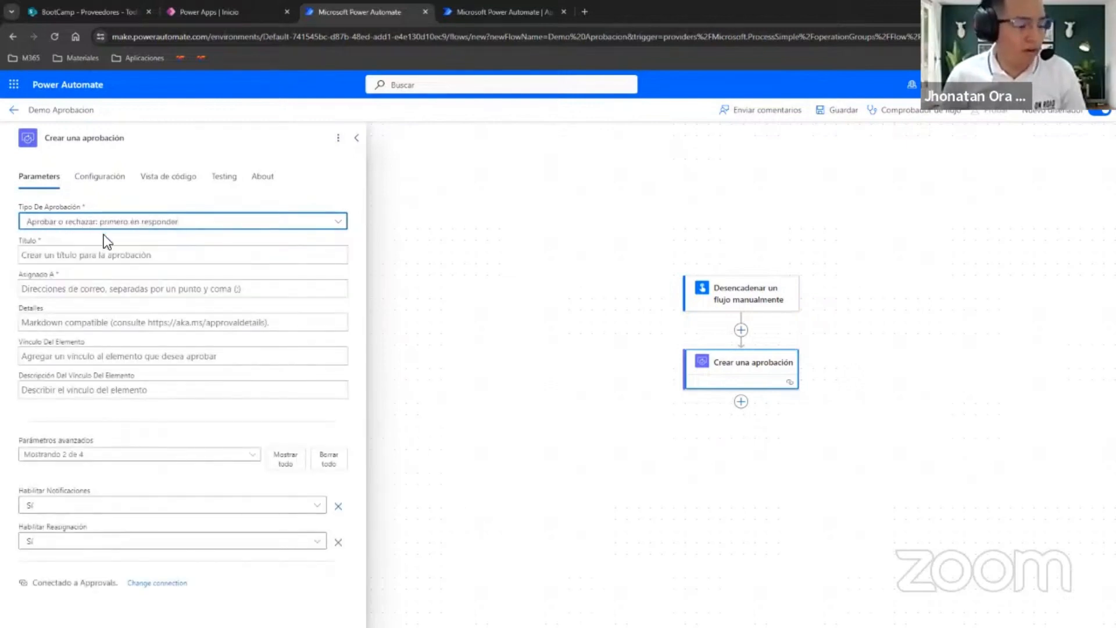
click(55, 256)
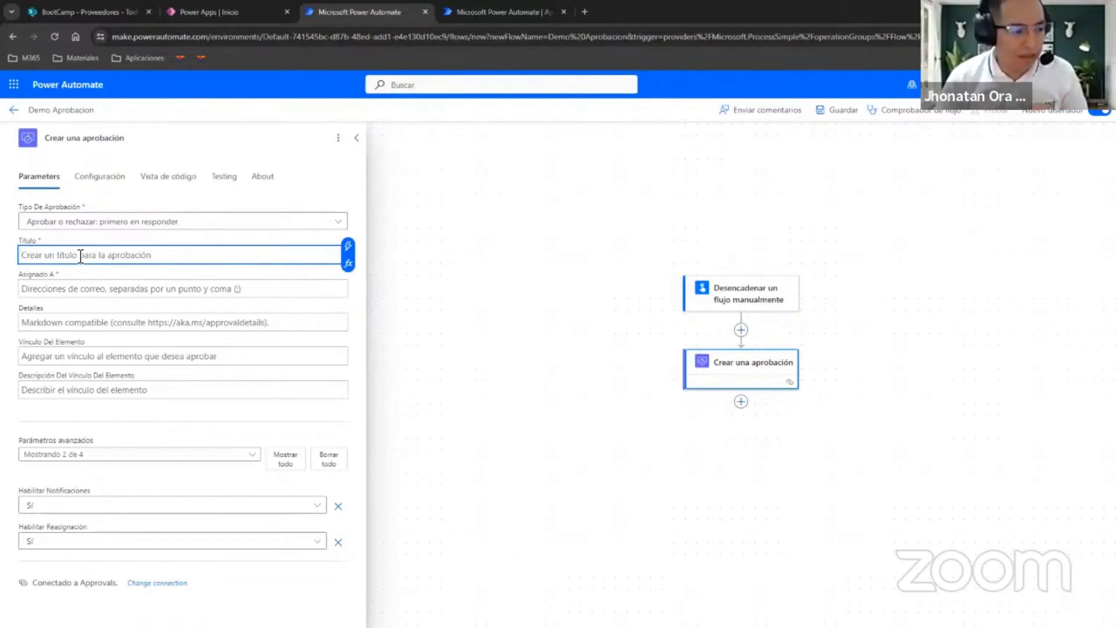
text(Prueba Demo)
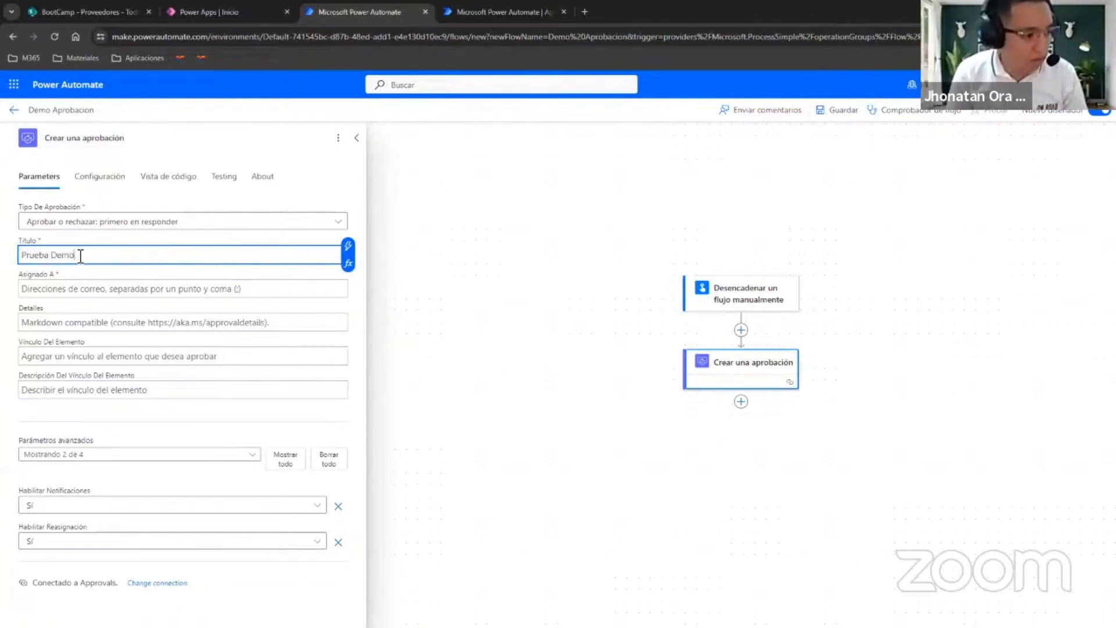
text( 1)
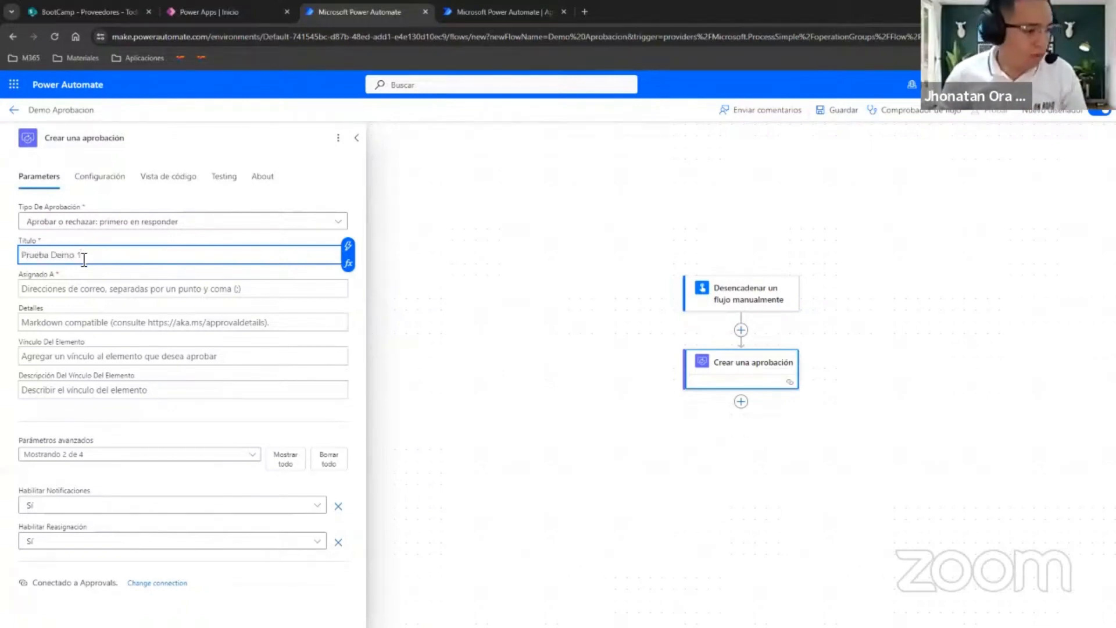
Try to enter the approver's name as the assignee of the approval.
click(86, 295)
text(jhona)
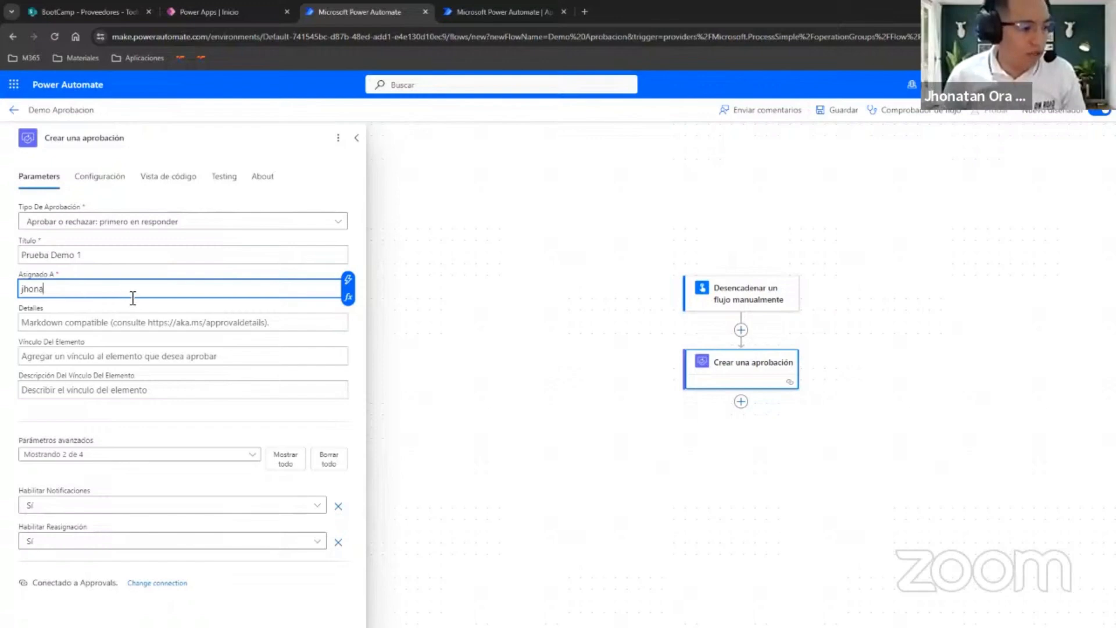
text(ta)
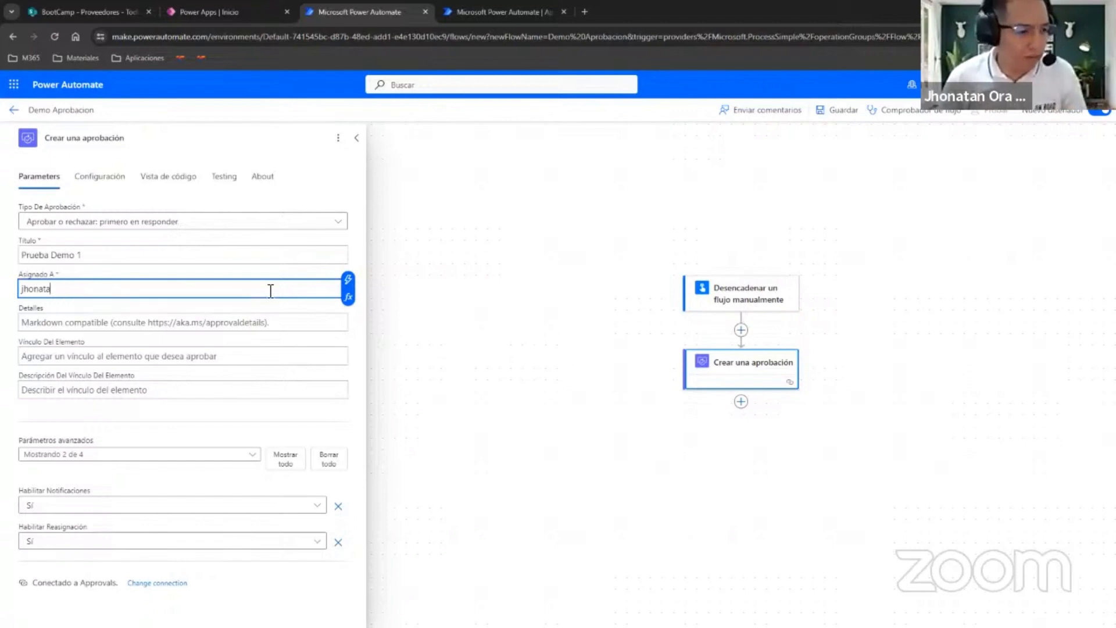
Save the flow while switching to the classic designer, and collapse the navigation pane.
click(322, 138)
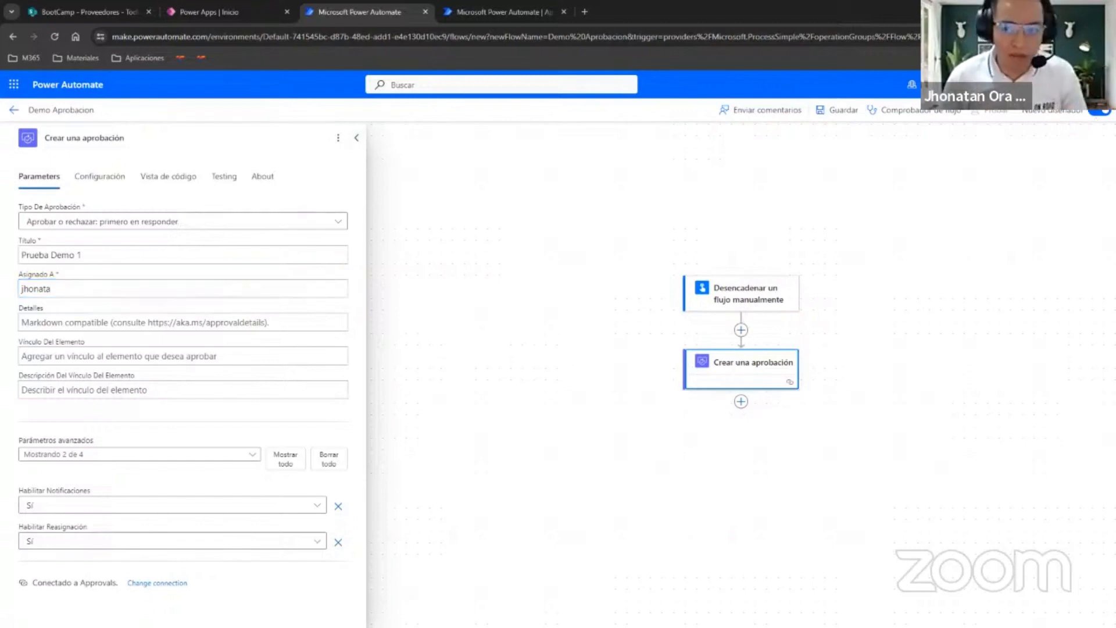
click(1099, 111)
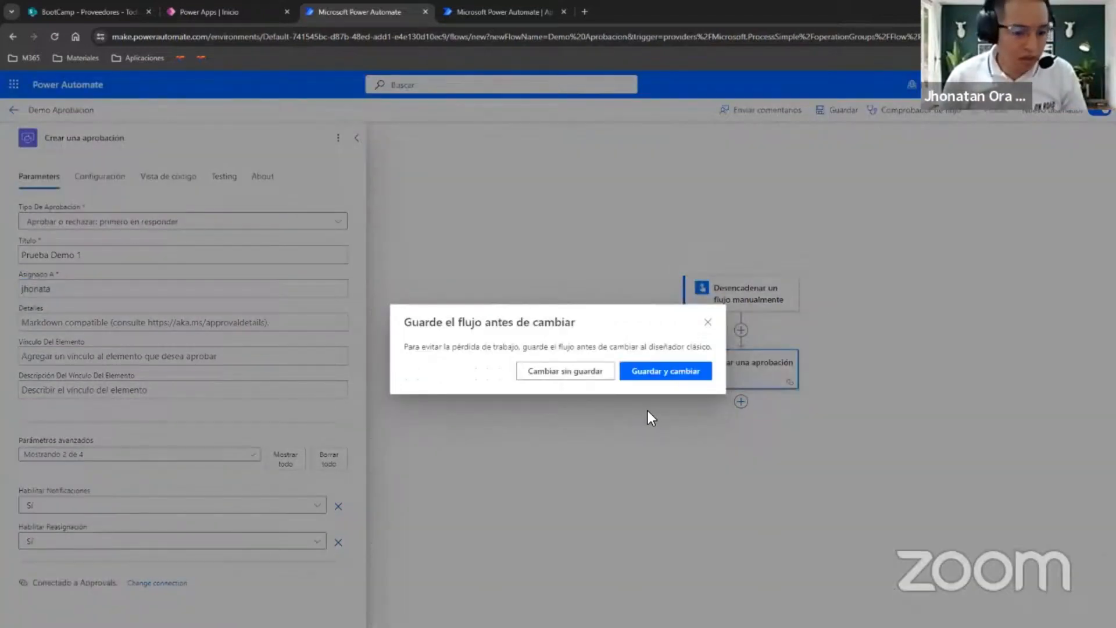
click(671, 371)
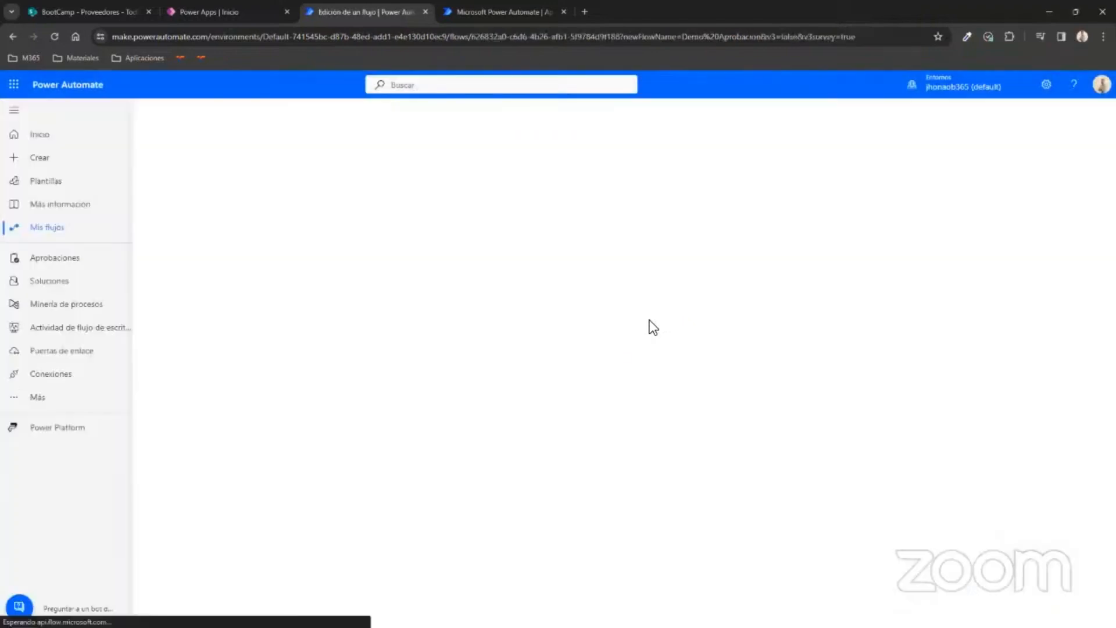
click(14, 110)
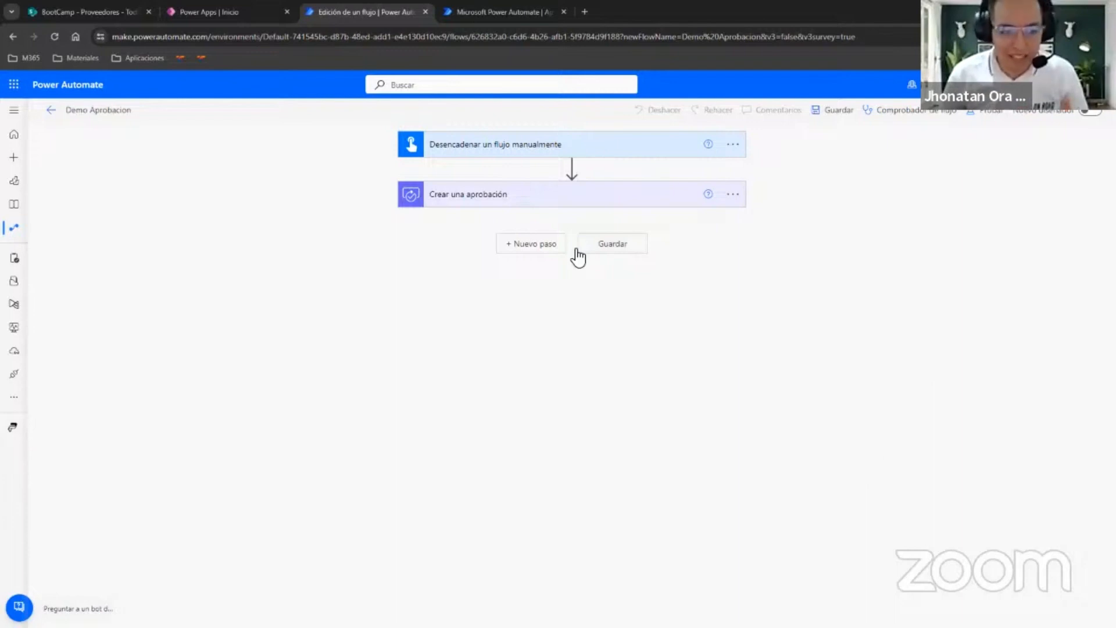
Replace the assignee in the "Crear una aprobación" action with the approver's account from the directory suggestions.
click(603, 203)
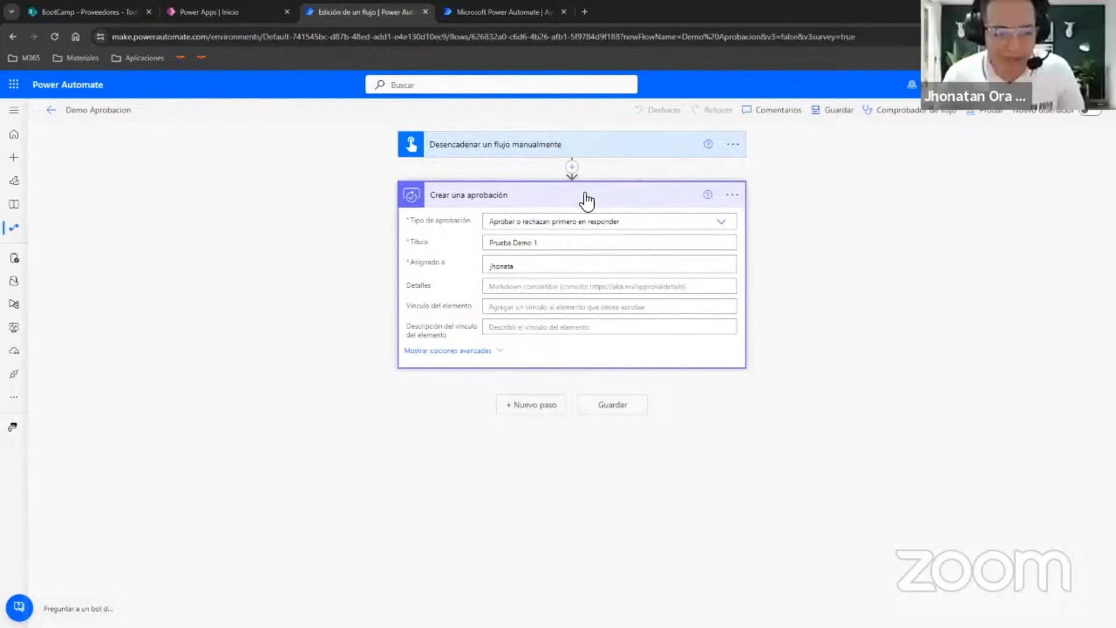
click(584, 266)
key(BackSpace)
key(BackSpace)
key(BackSpace)
key(BackSpace)
key(BackSpace)
key(BackSpace)
key(BackSpace)
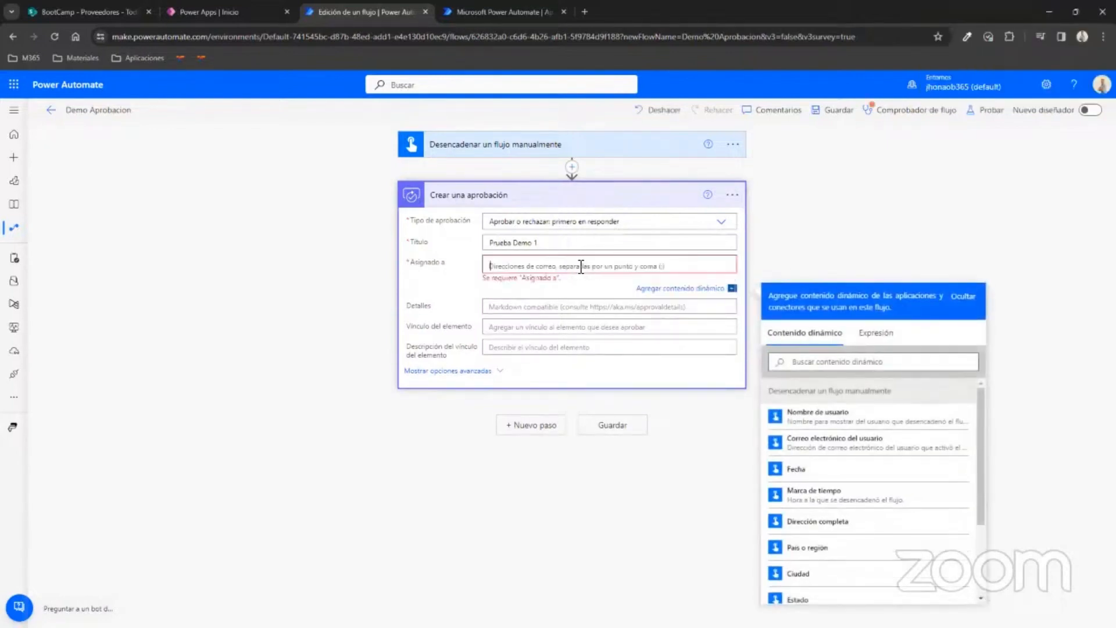
text(jhona)
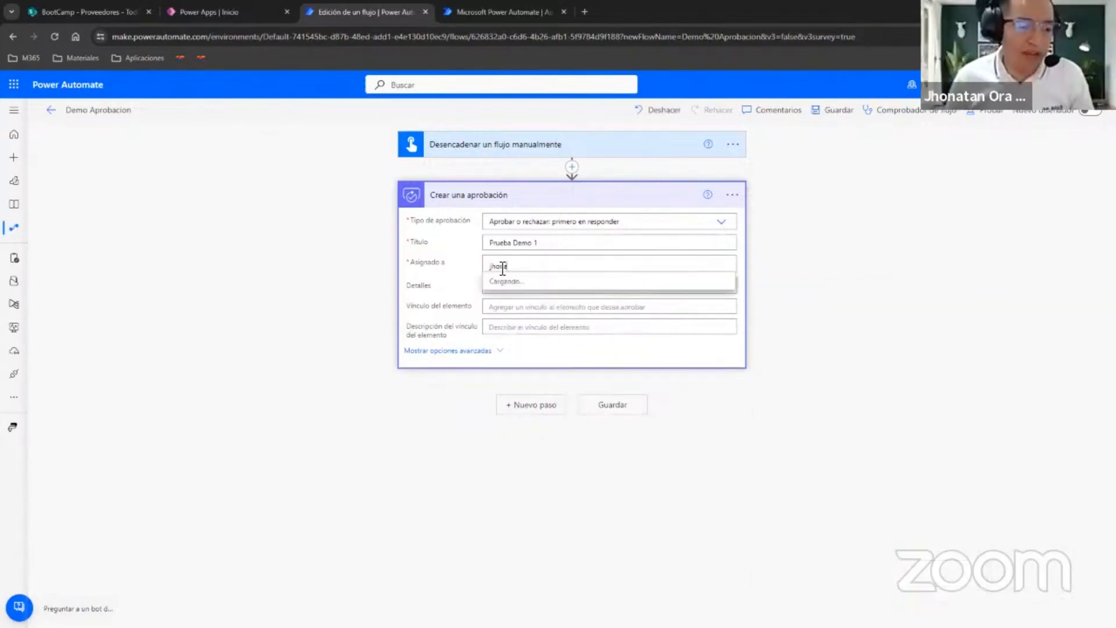
click(529, 291)
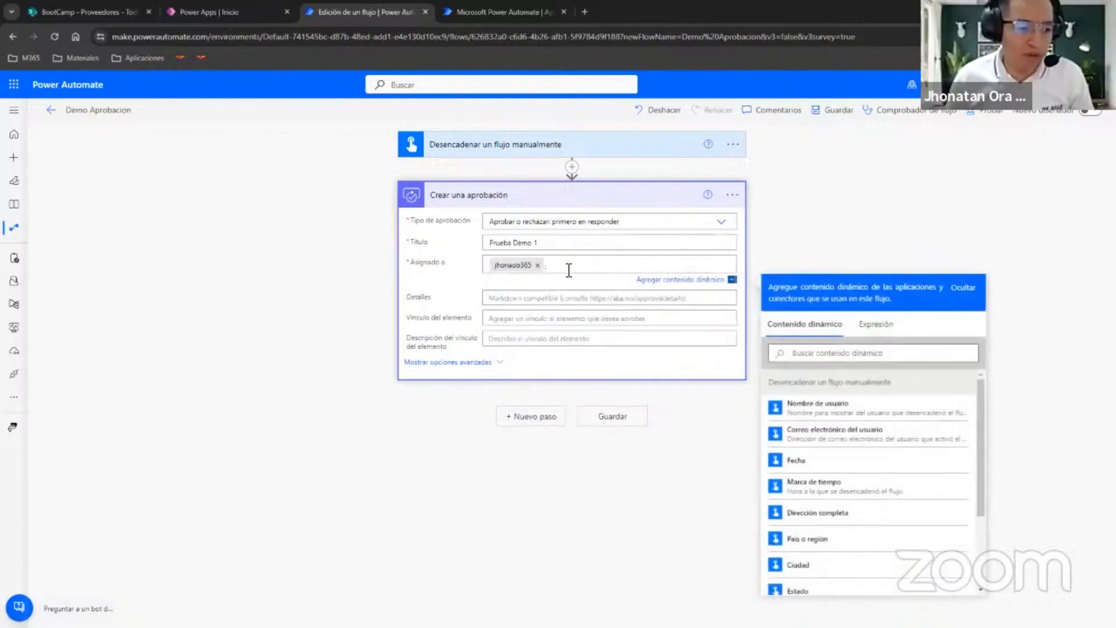
Enter "Esto es una prueba de aprobación 1" as the details of the "Crear una aprobación" action.
click(525, 295)
text(Esto)
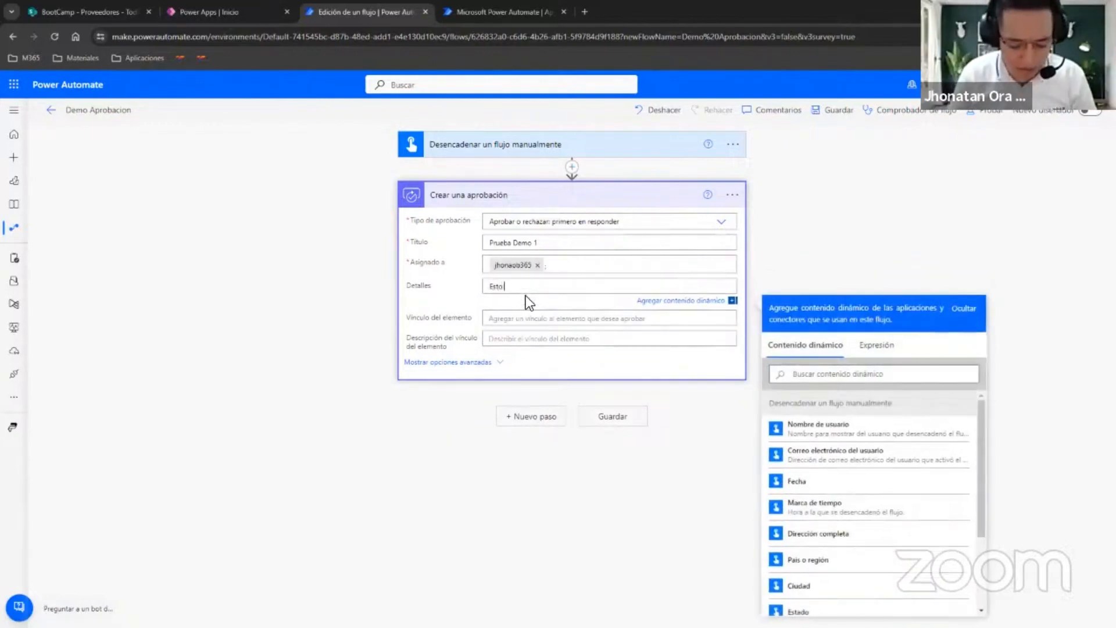
text( es una prueba de)
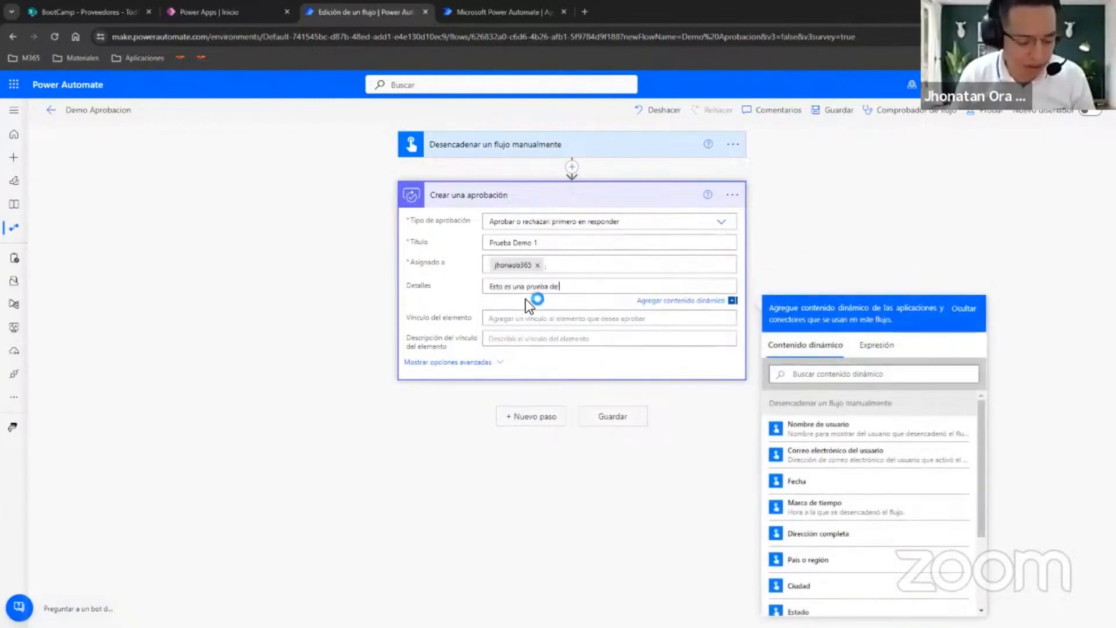
text( aprobación 1)
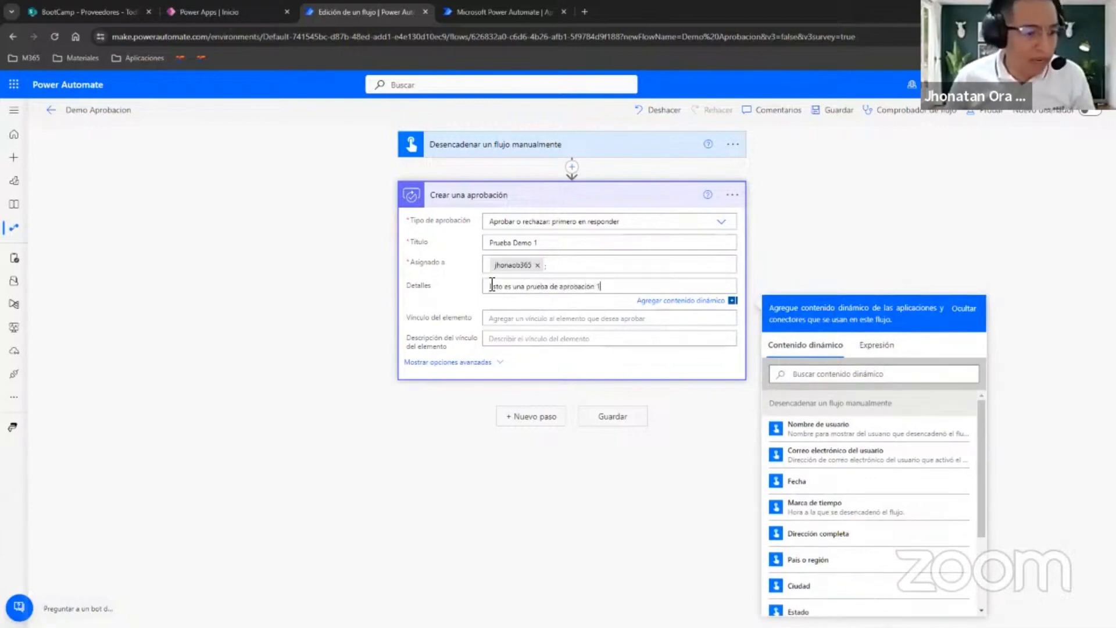
Add an "Esperar una aprobación" action after "Crear una aprobación" and fill its approval ID with the "Id. de aprobación" dynamic content.
click(507, 415)
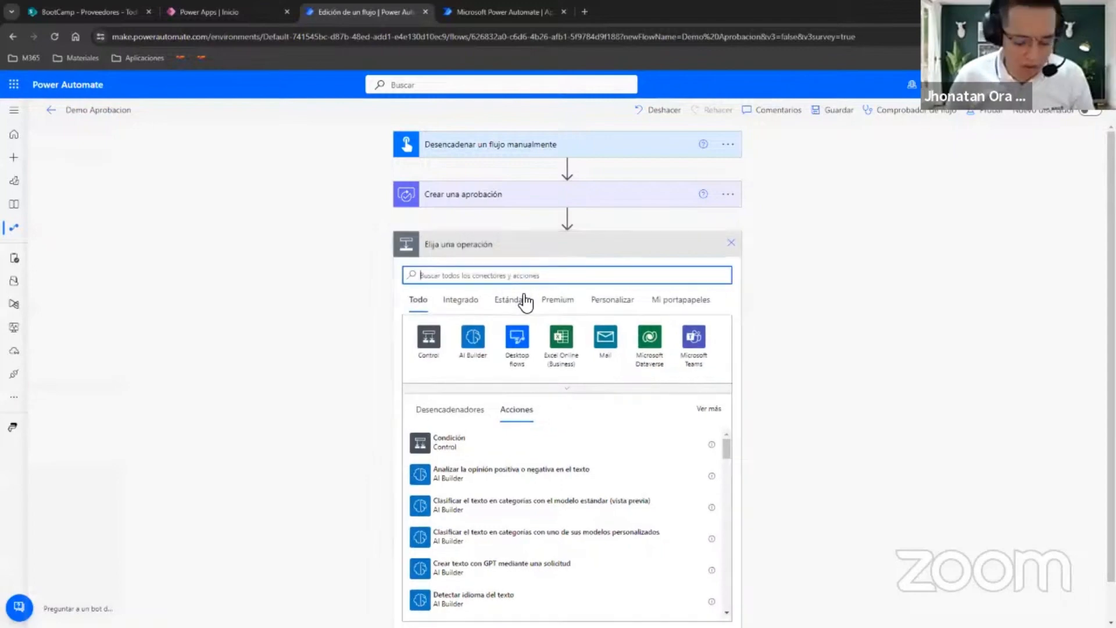
text(aprobac)
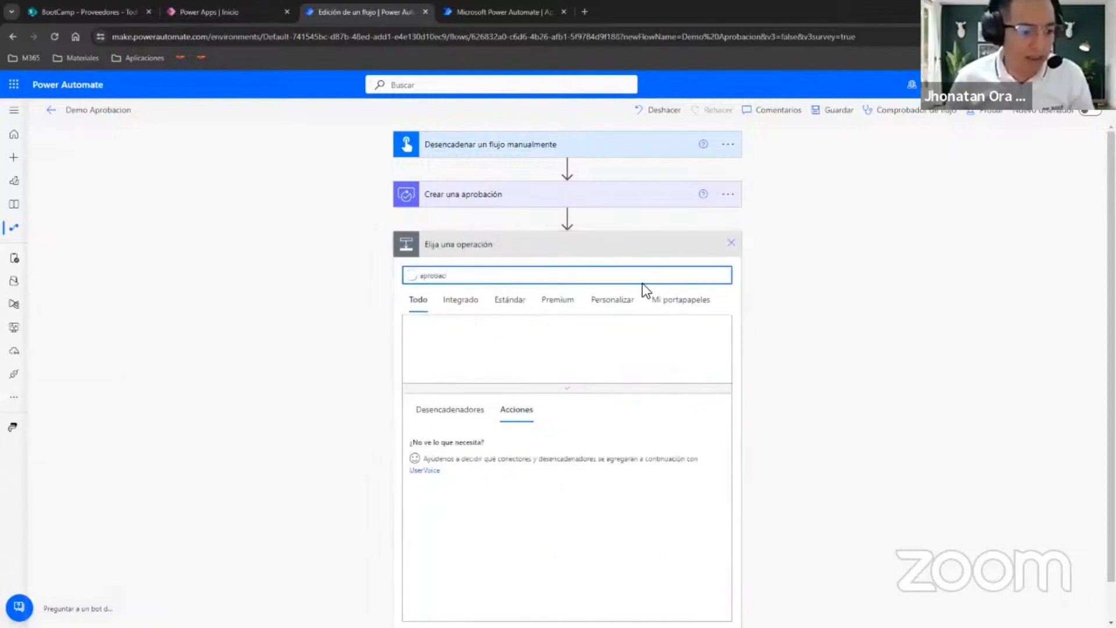
click(473, 359)
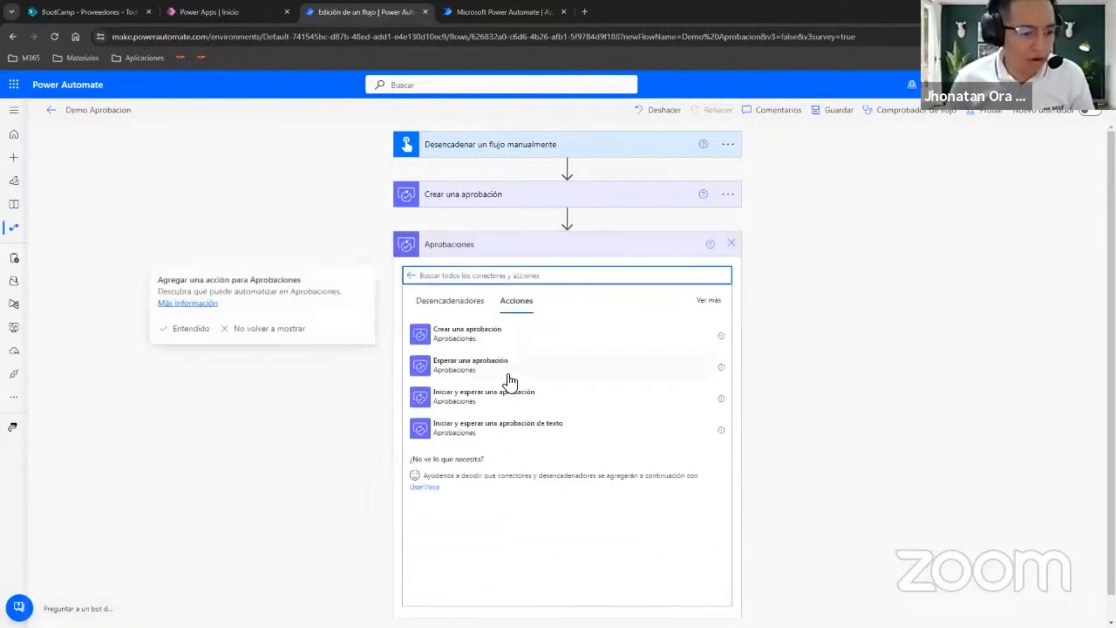
click(486, 377)
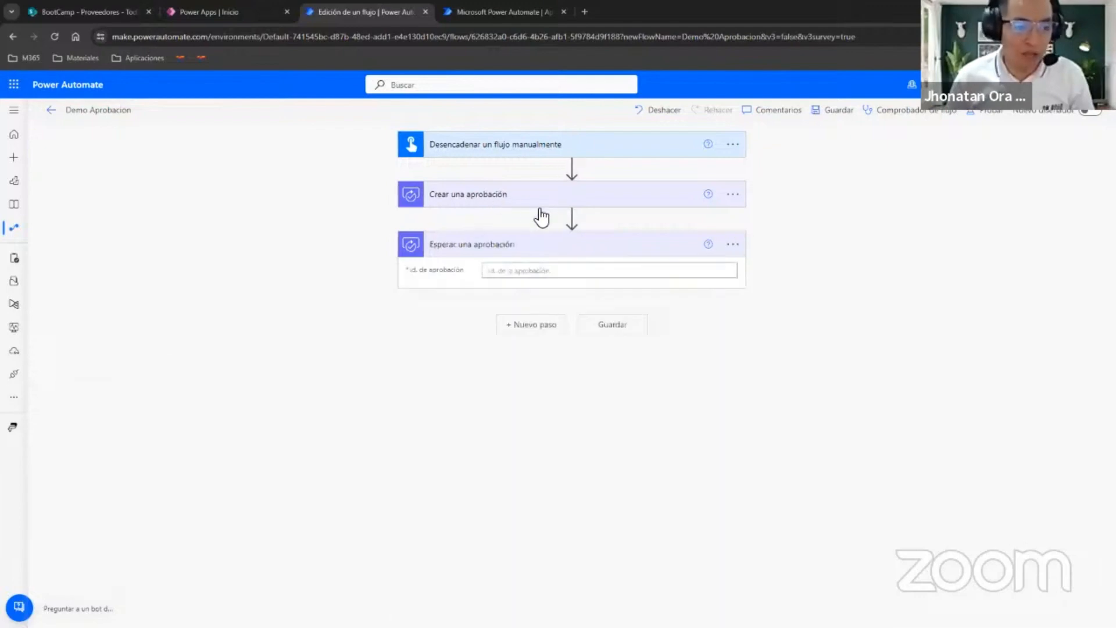
click(508, 272)
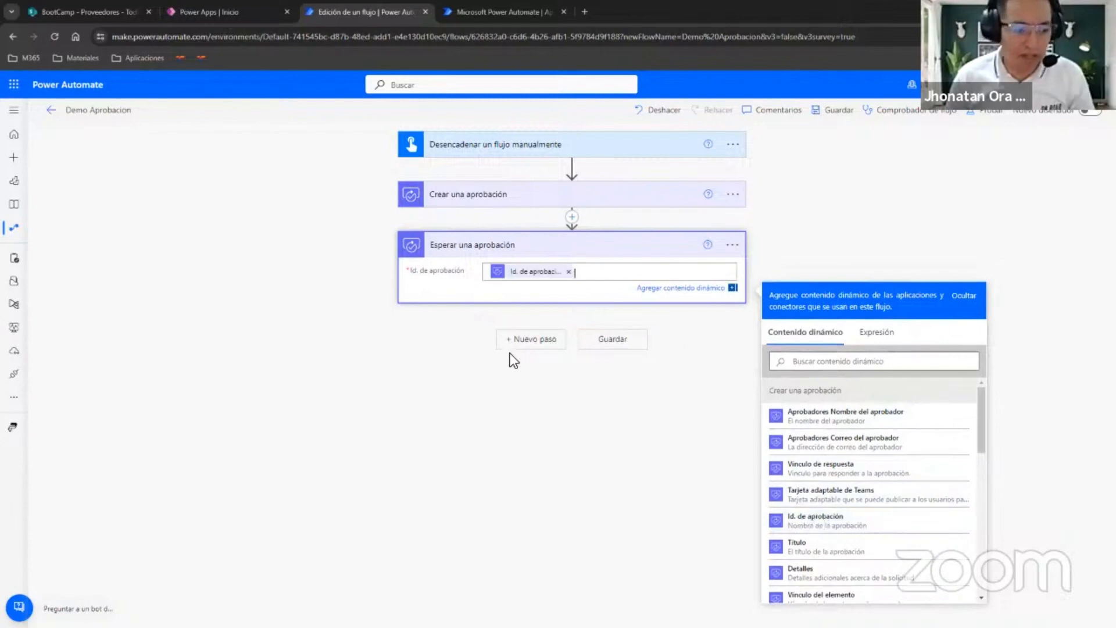
Add a Redactar data operation after "Esperar una aprobación" with the approval's Resultado dynamic content as its input.
click(522, 343)
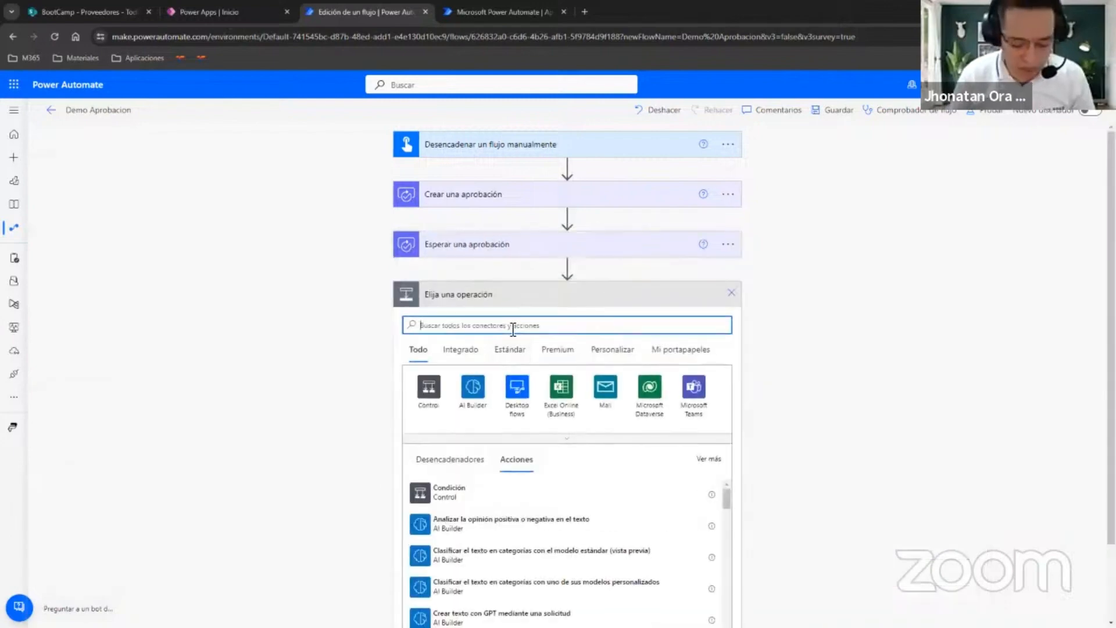
text(redactar)
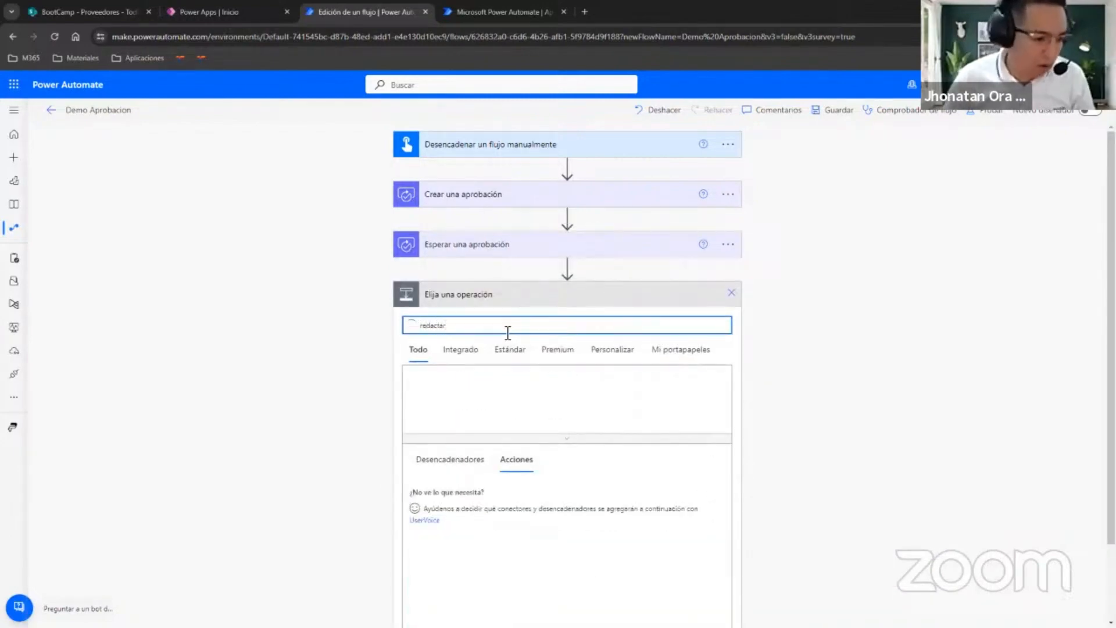
click(445, 495)
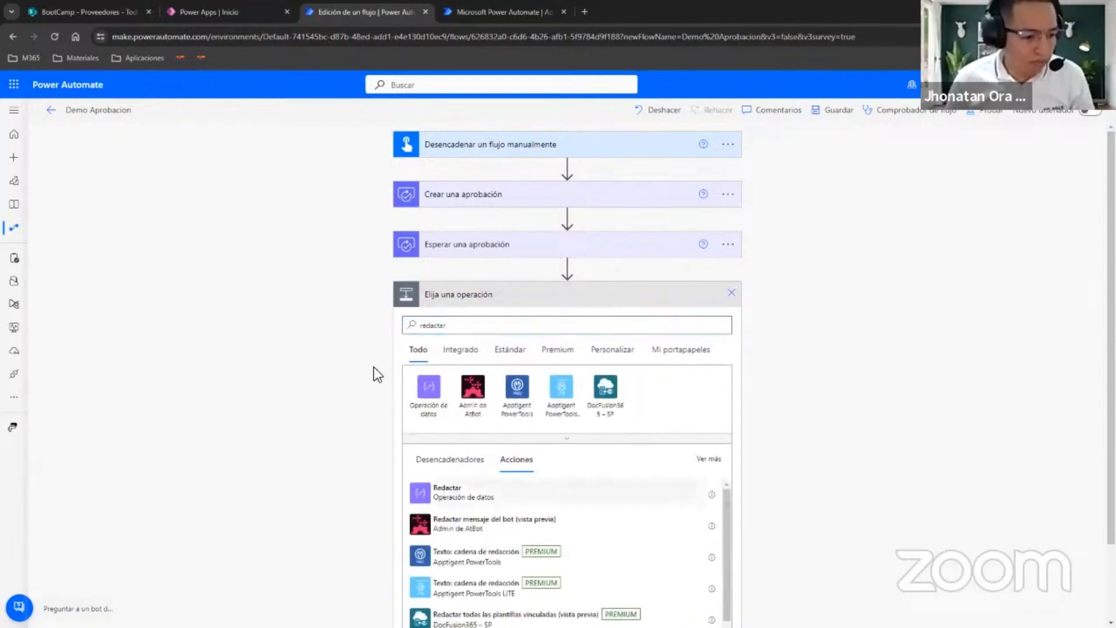
click(531, 323)
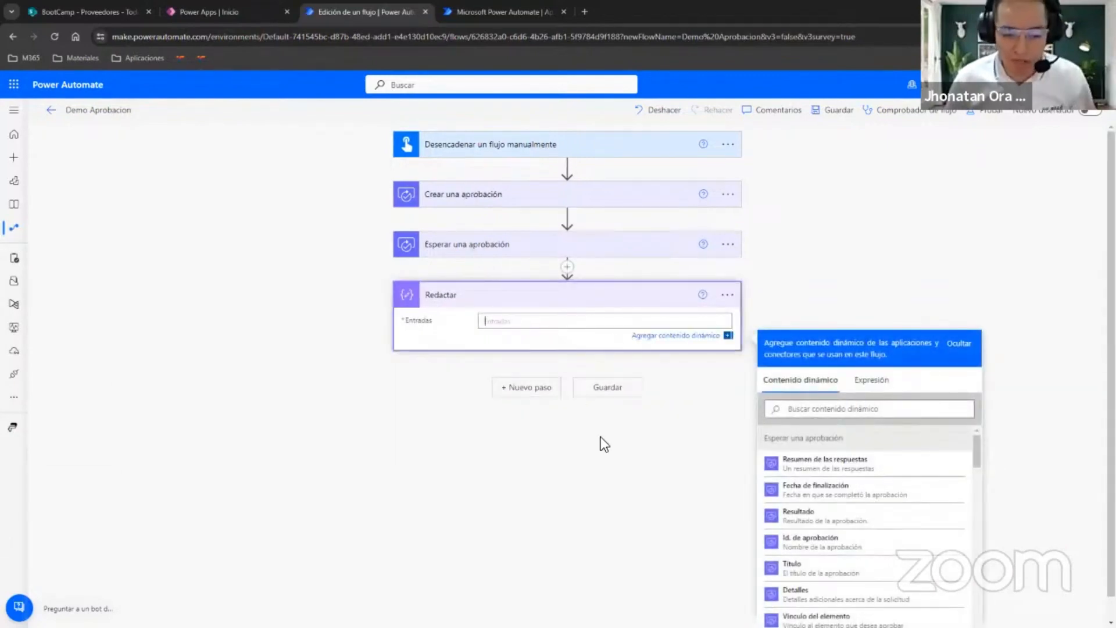
scroll(646, 517, down, 1)
scroll(843, 468, down, 1)
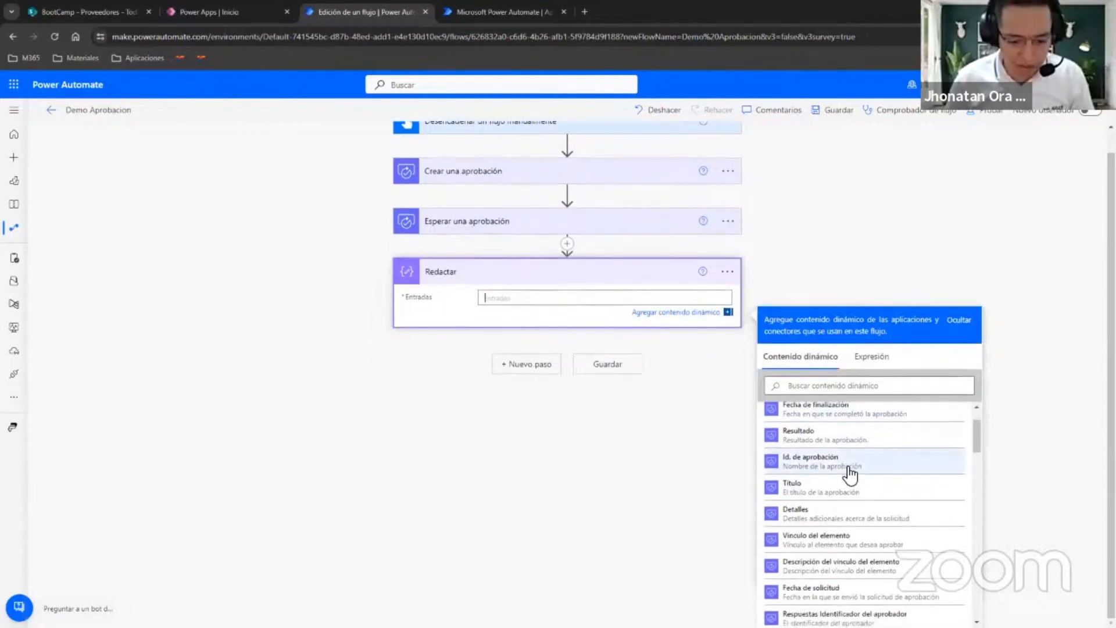
scroll(888, 462, up, 2)
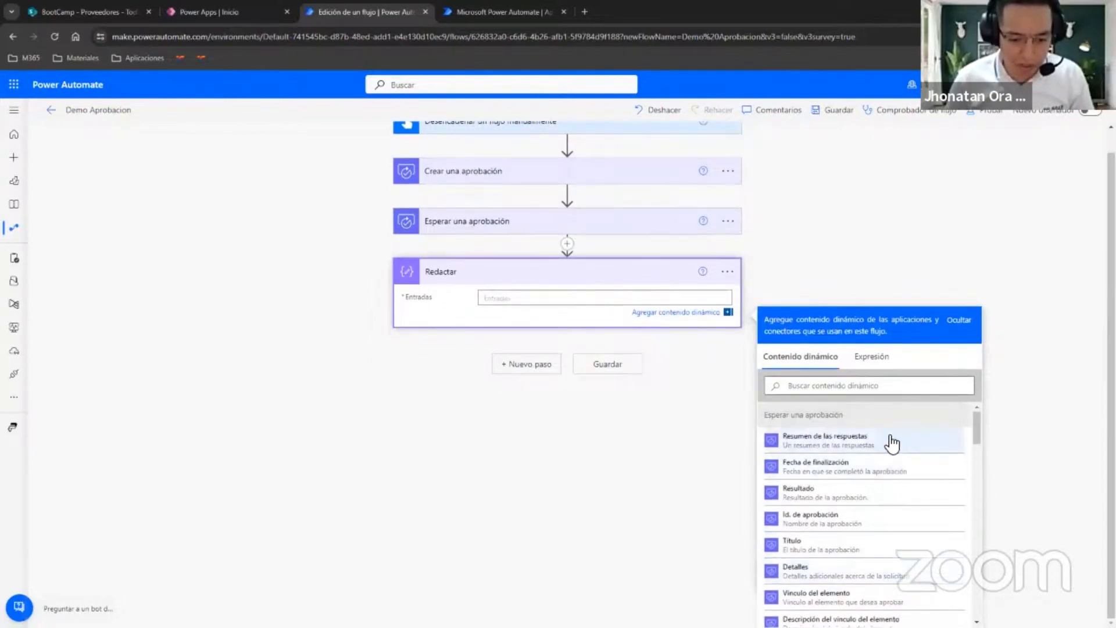
click(859, 503)
scroll(669, 395, up, 1)
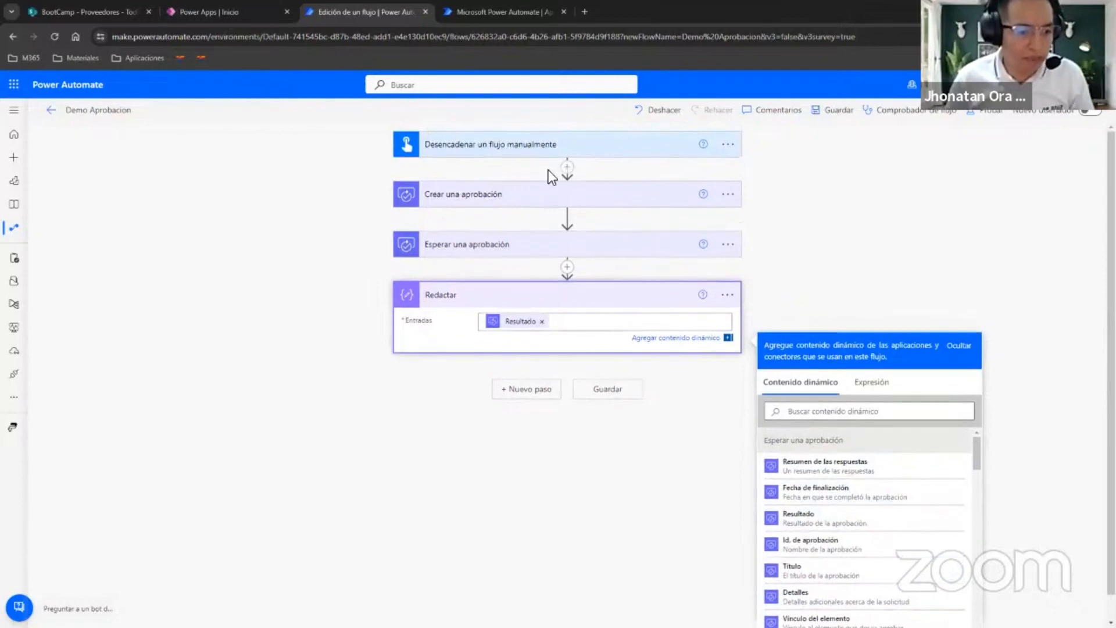
Add a parallel branch below the manual trigger with an "Iniciar y esperar una aprobación" action.
click(567, 168)
click(576, 207)
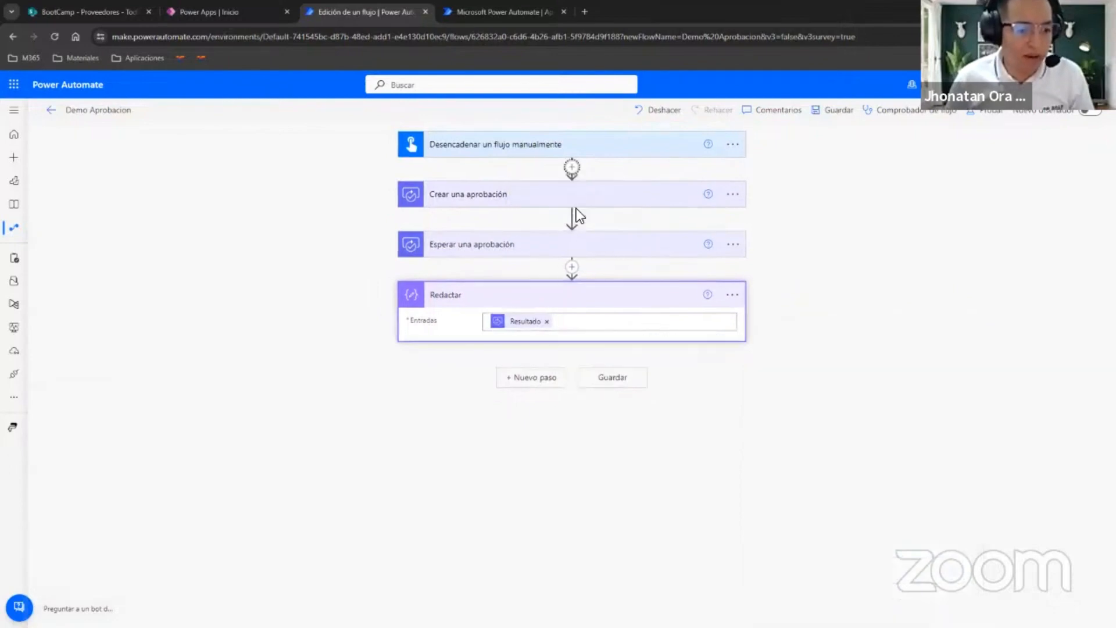
text(aprobacion)
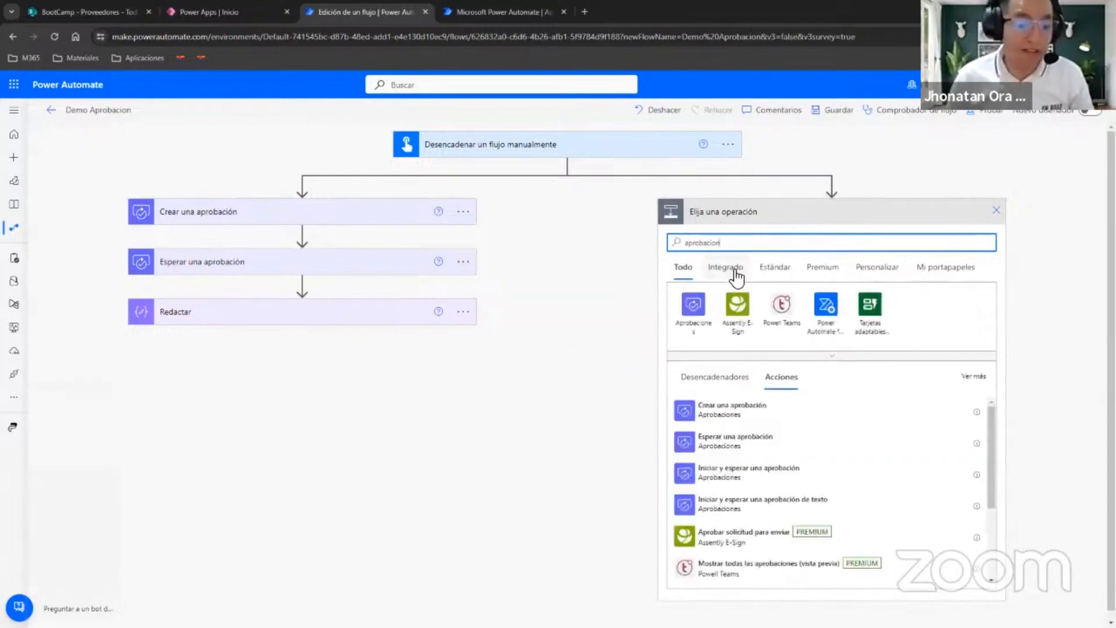
click(764, 475)
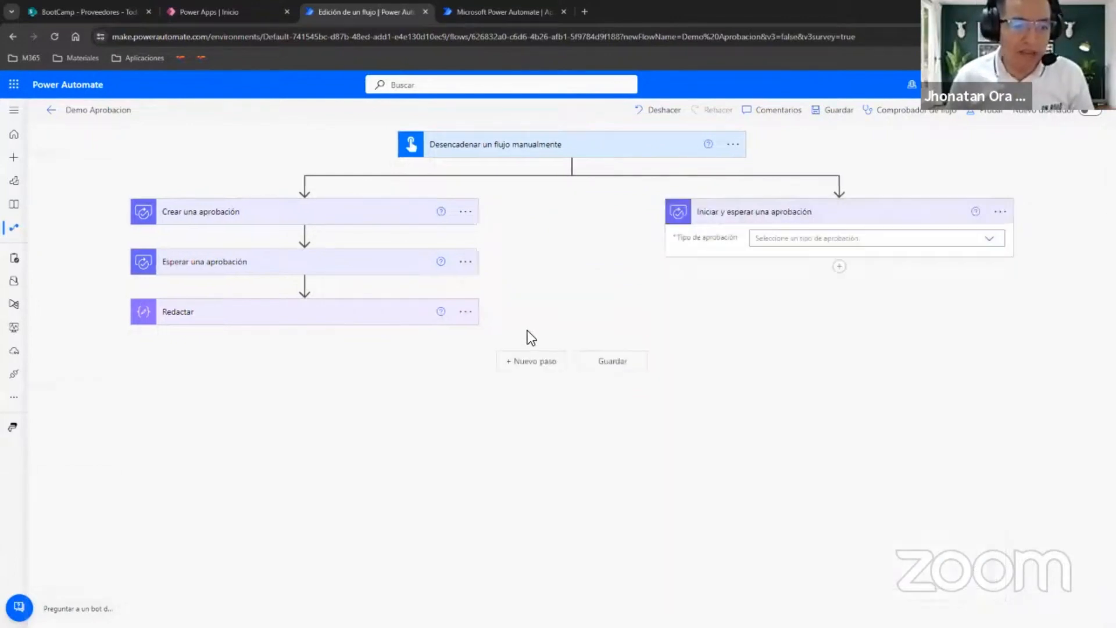
Set the new approval's type to "Aprobar o rechazar: primero en responder" and its title to "Prueba Demo 2".
click(858, 241)
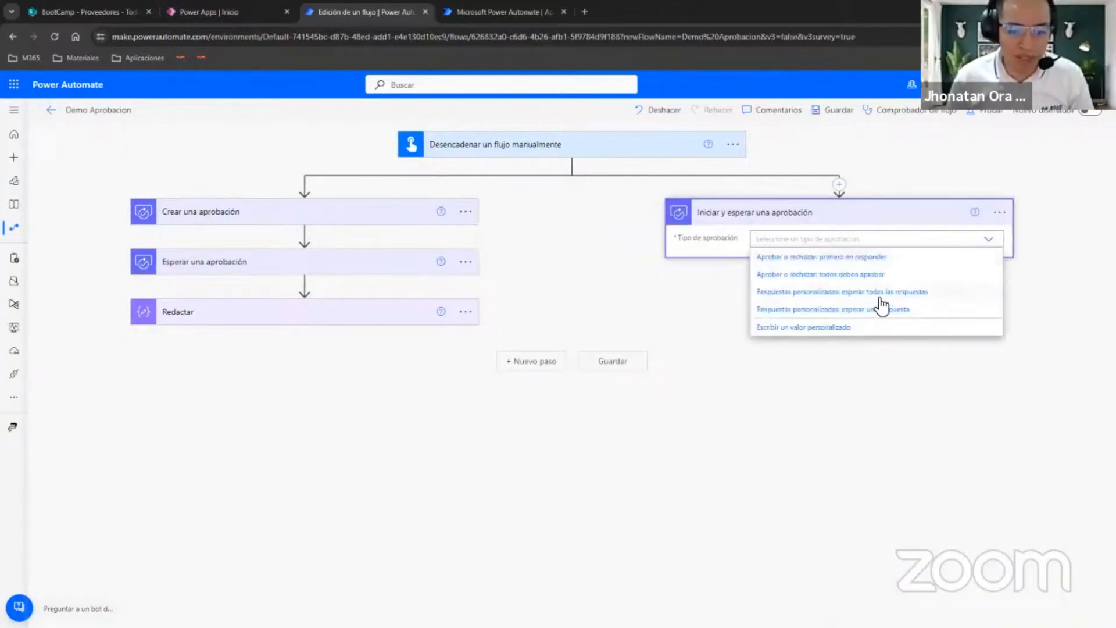
click(793, 257)
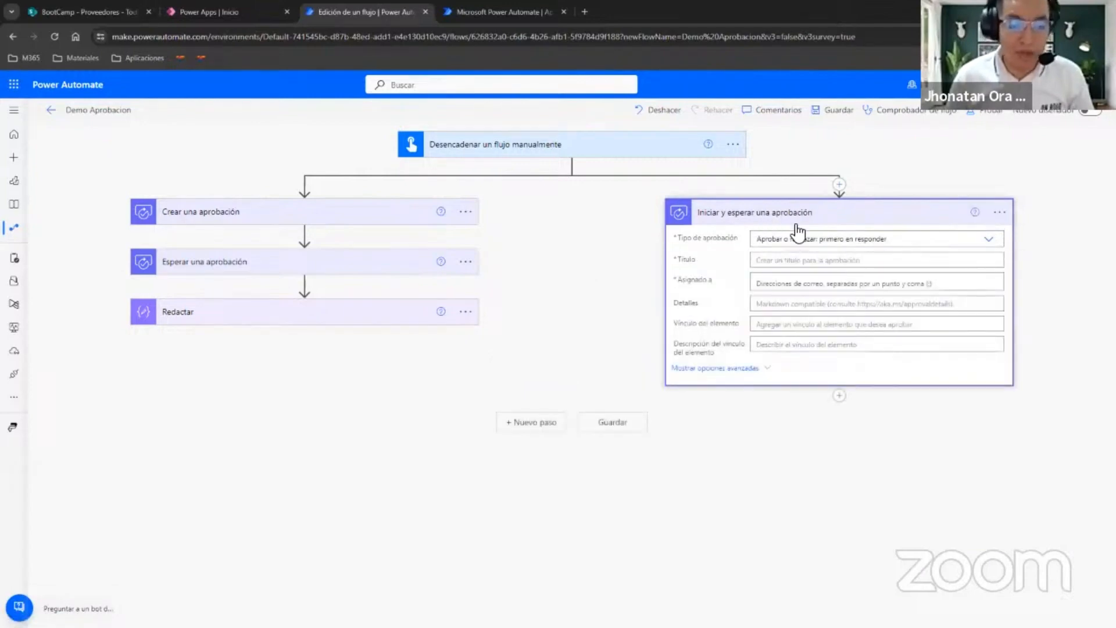
click(799, 260)
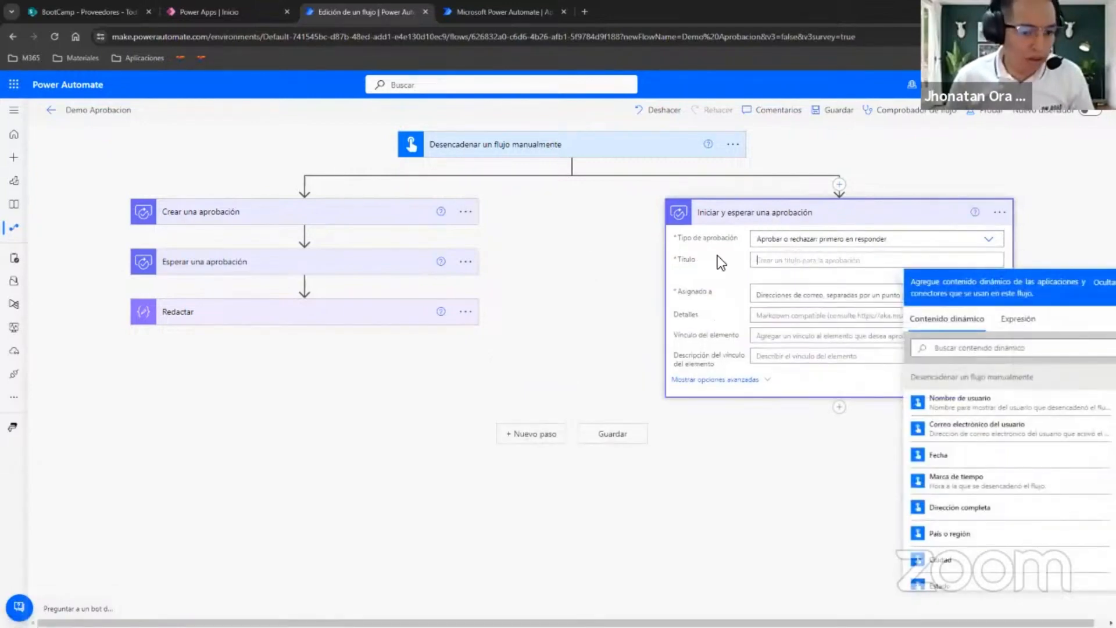
text(PRueba d)
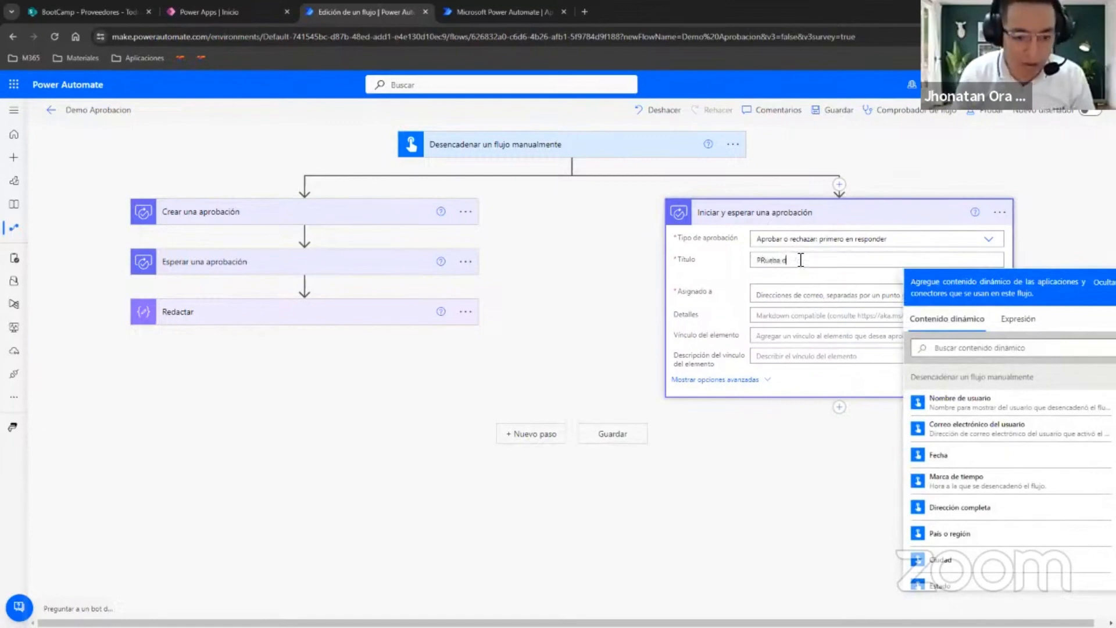
text(ueba)
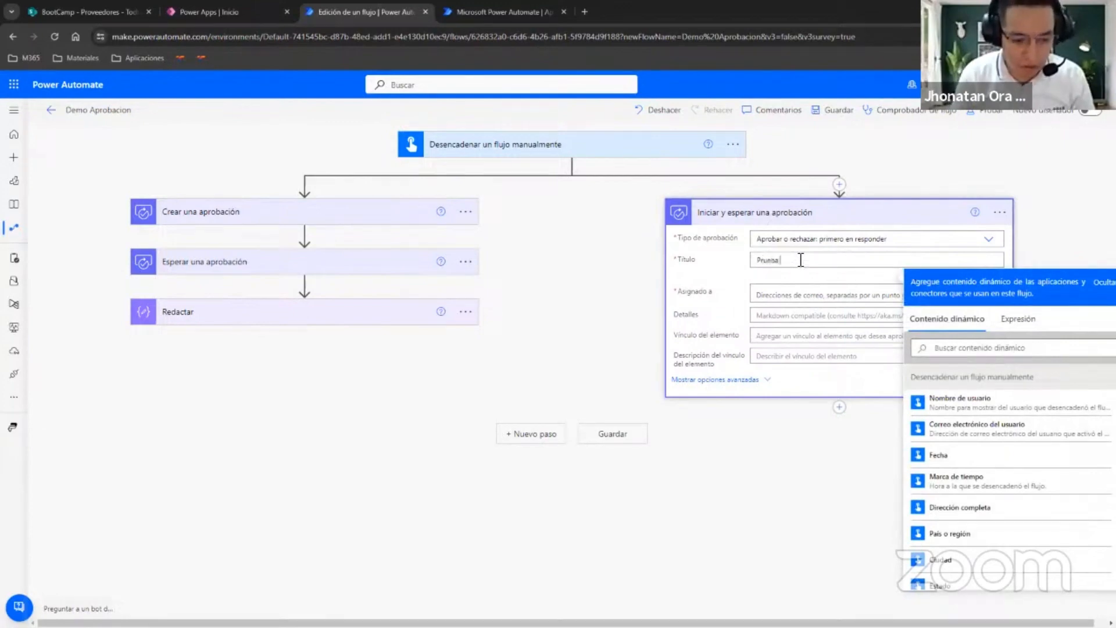
text( Demo 2)
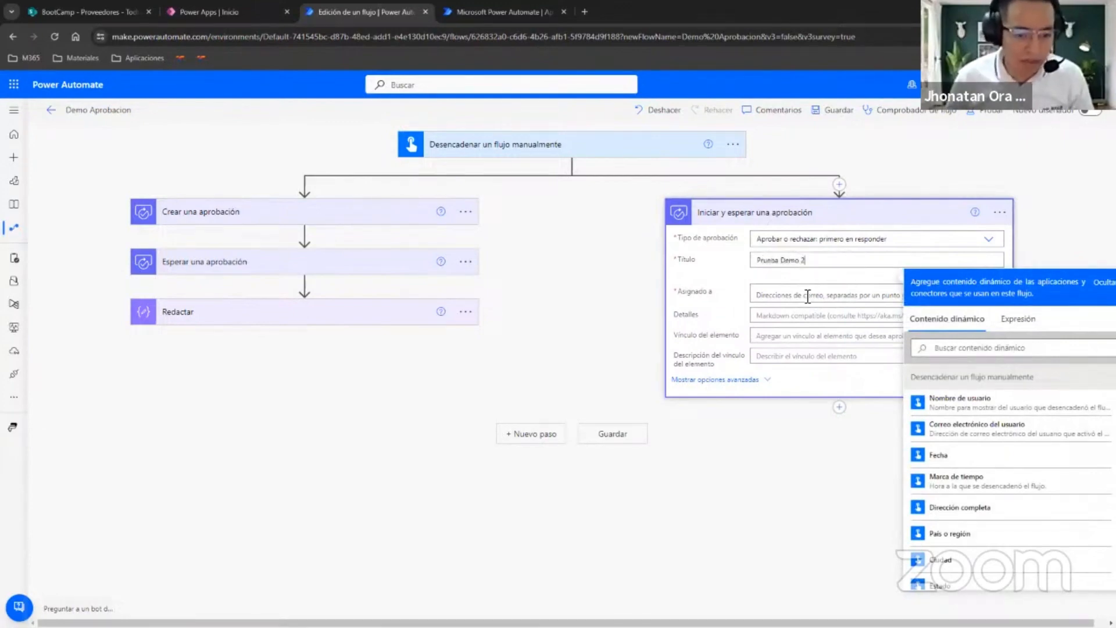
Assign the "Iniciar y esperar una aprobación" action to the approver's account from the directory suggestions and collapse the action.
click(807, 295)
text(jhons)
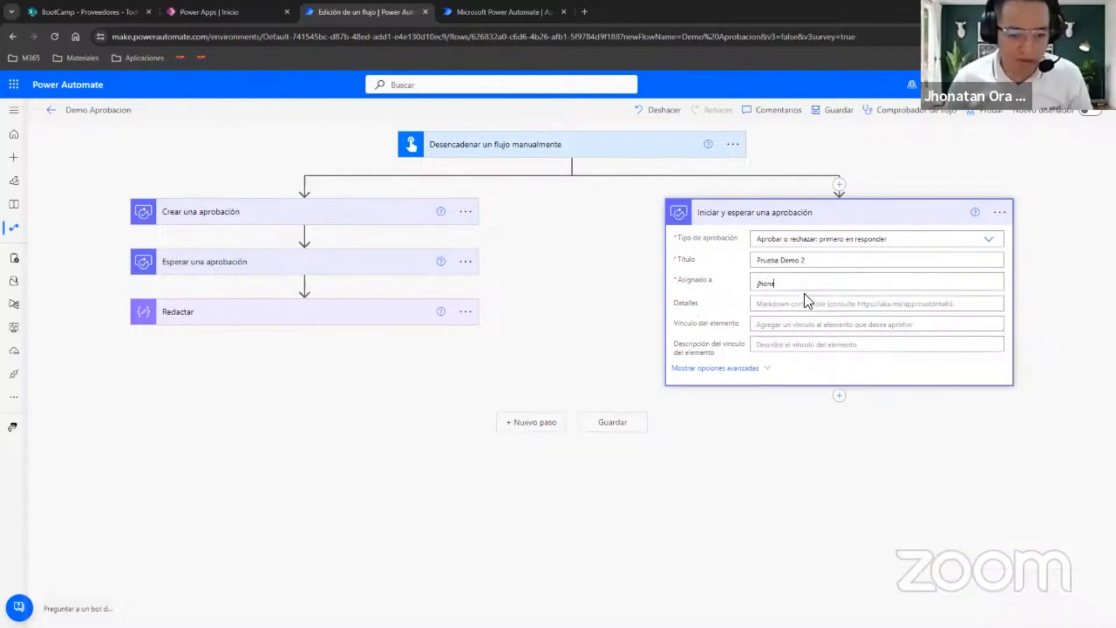
click(784, 304)
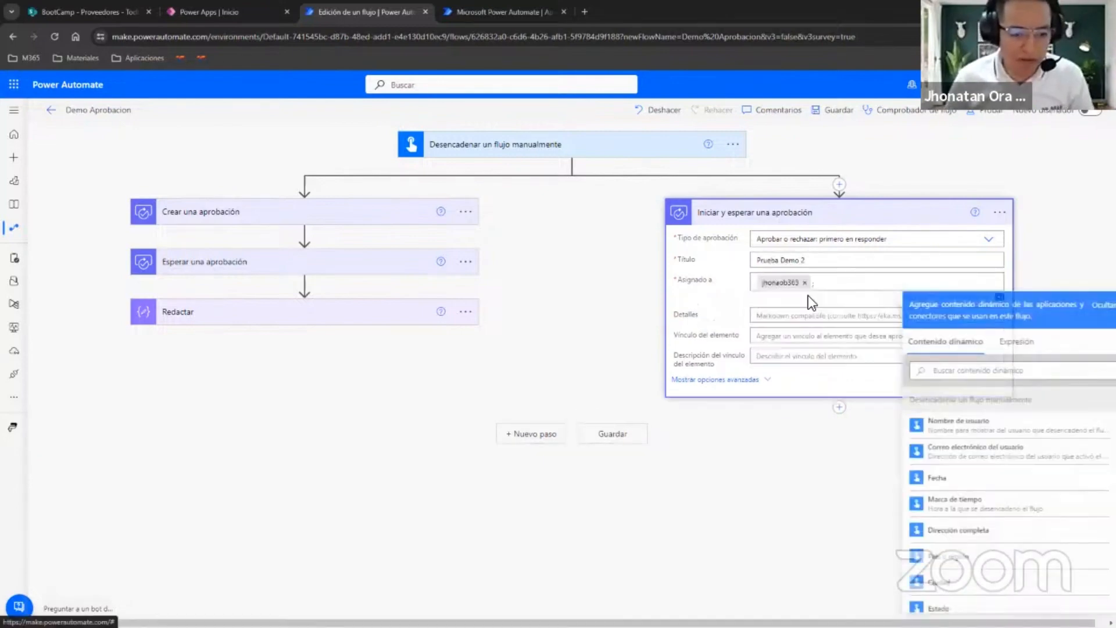
click(780, 216)
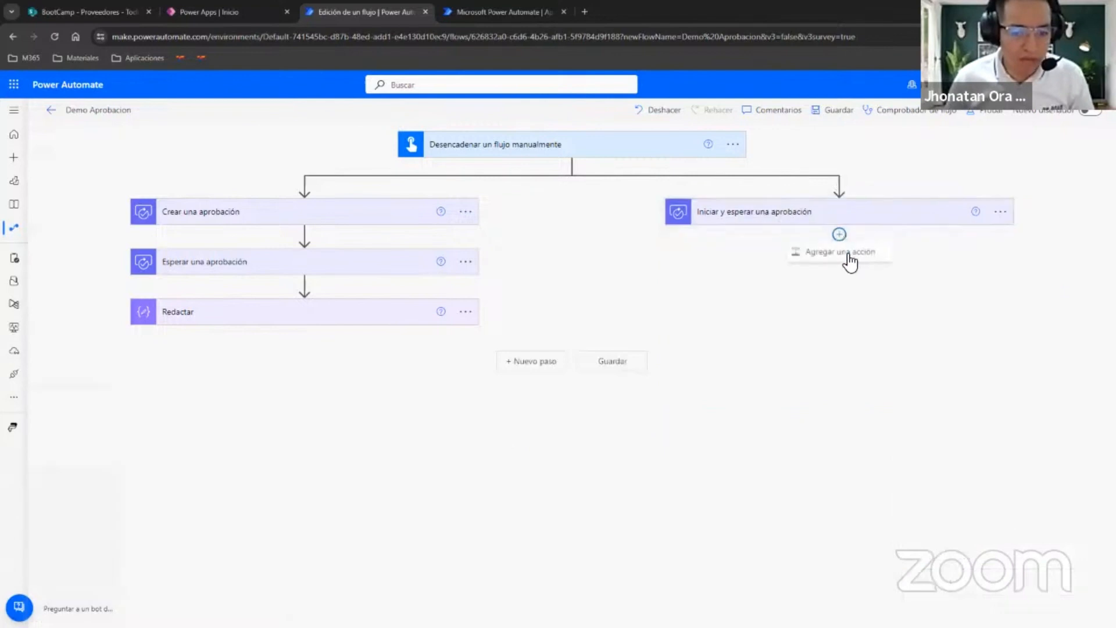
Add a Redactar data operation after "Iniciar y esperar una aprobación" in the parallel branch.
click(849, 254)
text(redactar)
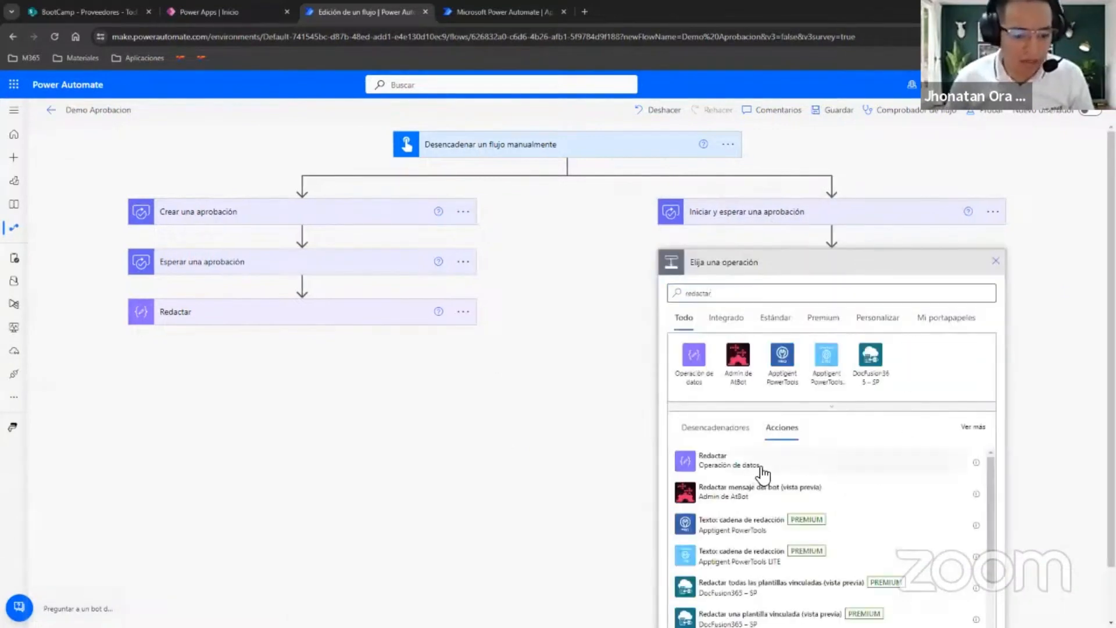
click(712, 454)
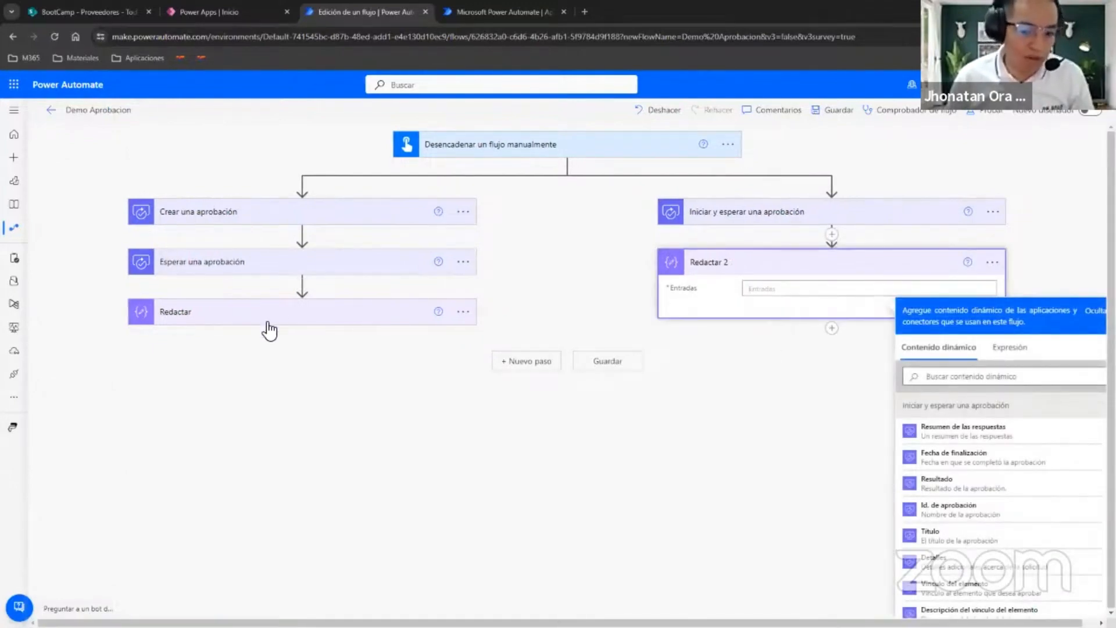
Try the Respuestas dynamic content as the input of the parallel branch's Redactar action, and remove it again.
scroll(1033, 499, down, 5)
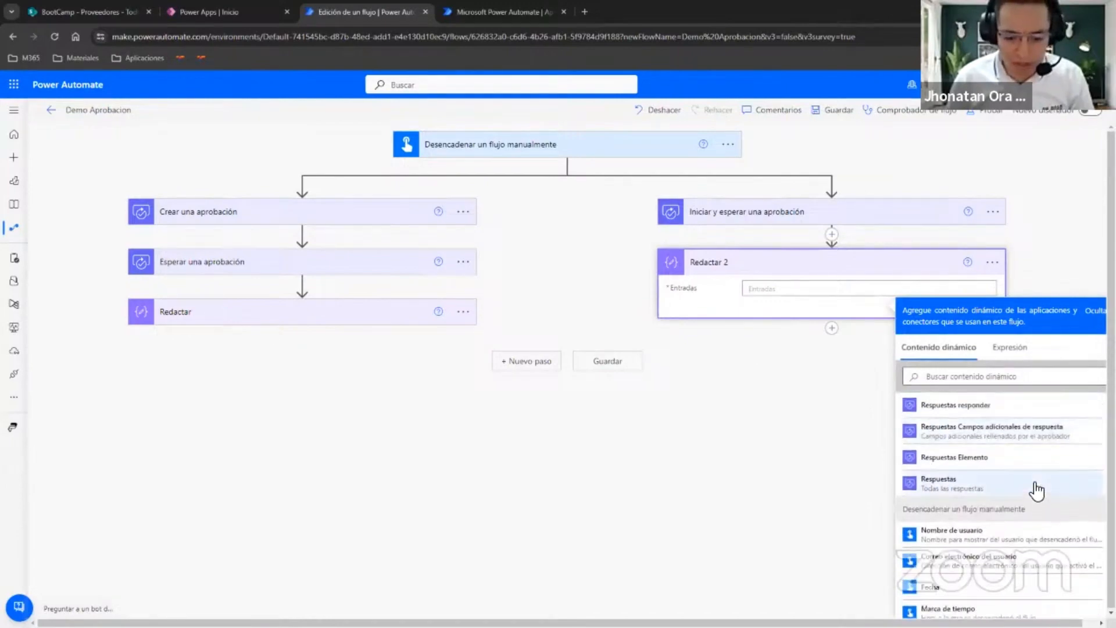
click(984, 486)
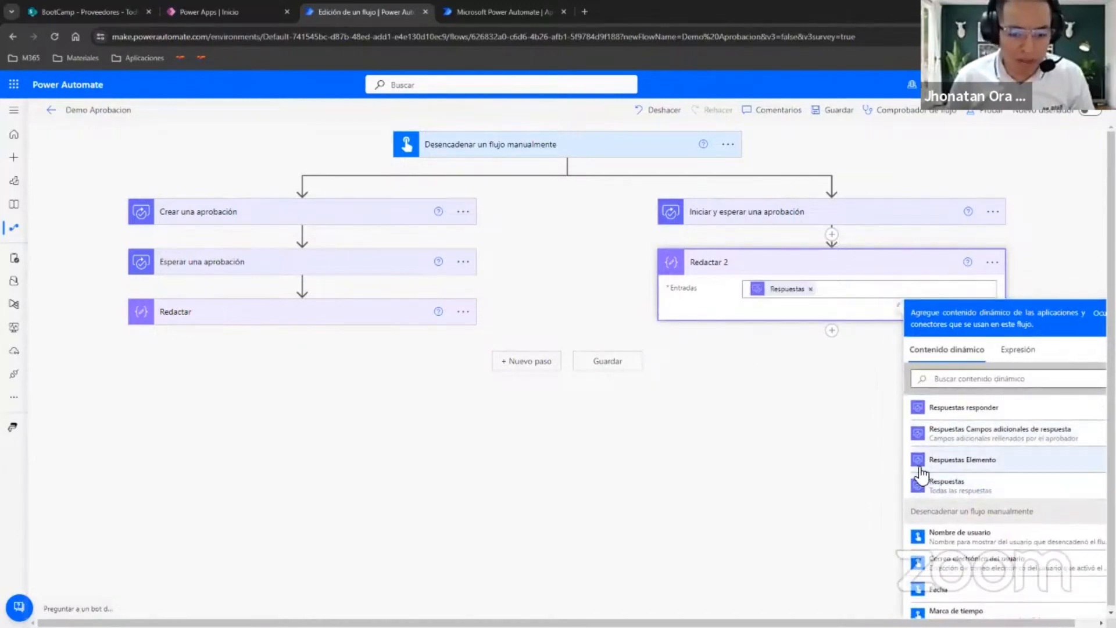
scroll(932, 481, up, 1)
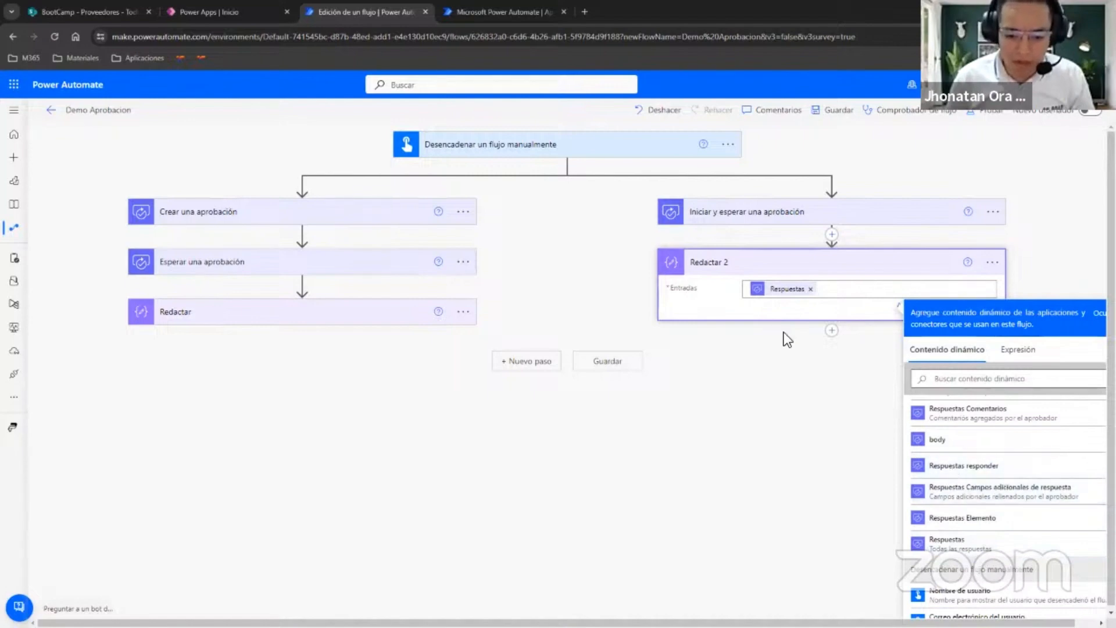
click(810, 289)
Set the input of the parallel branch's Redactar action to the "Respuestas Comentarios" dynamic content and expand the action inside its loop.
click(1036, 415)
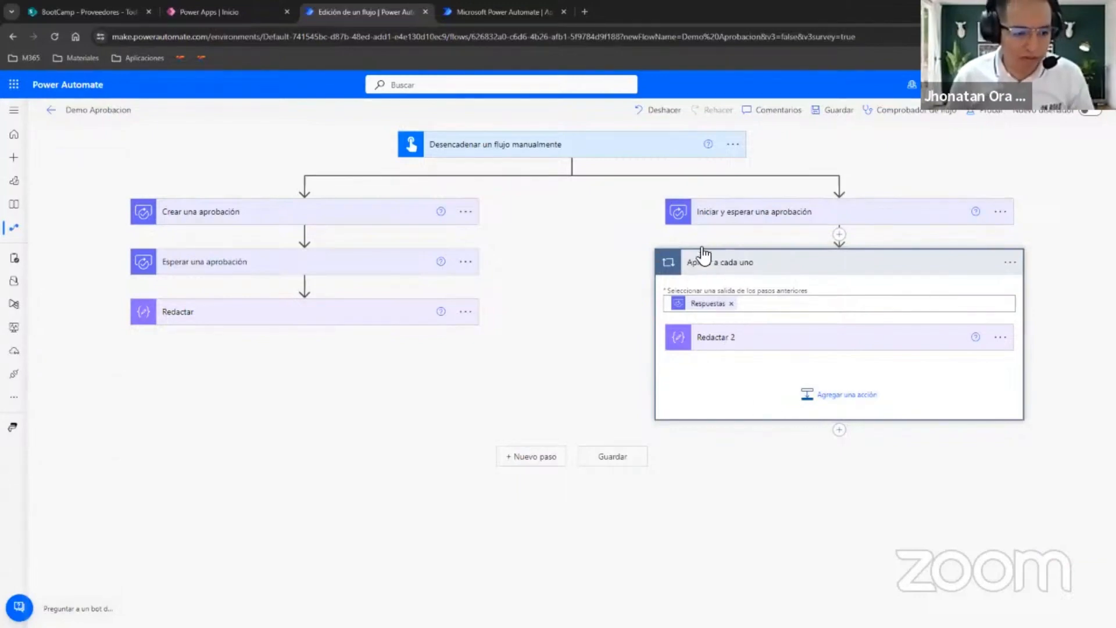
click(747, 346)
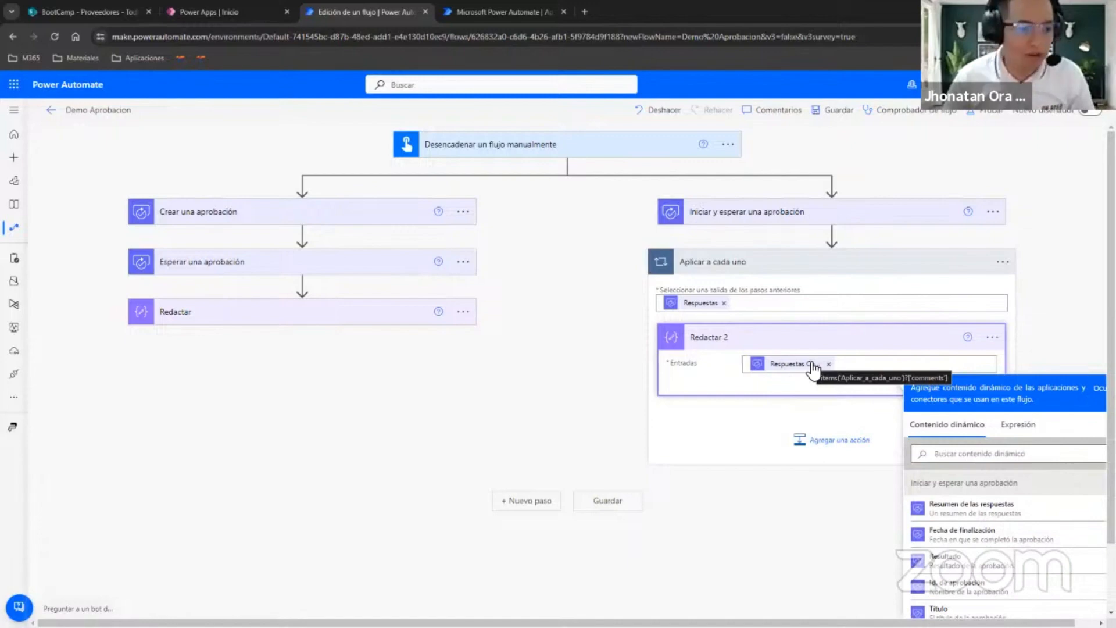
Add another parallel branch under the manual trigger with the action "Iniciar y esperar una aprobación de texto".
click(569, 167)
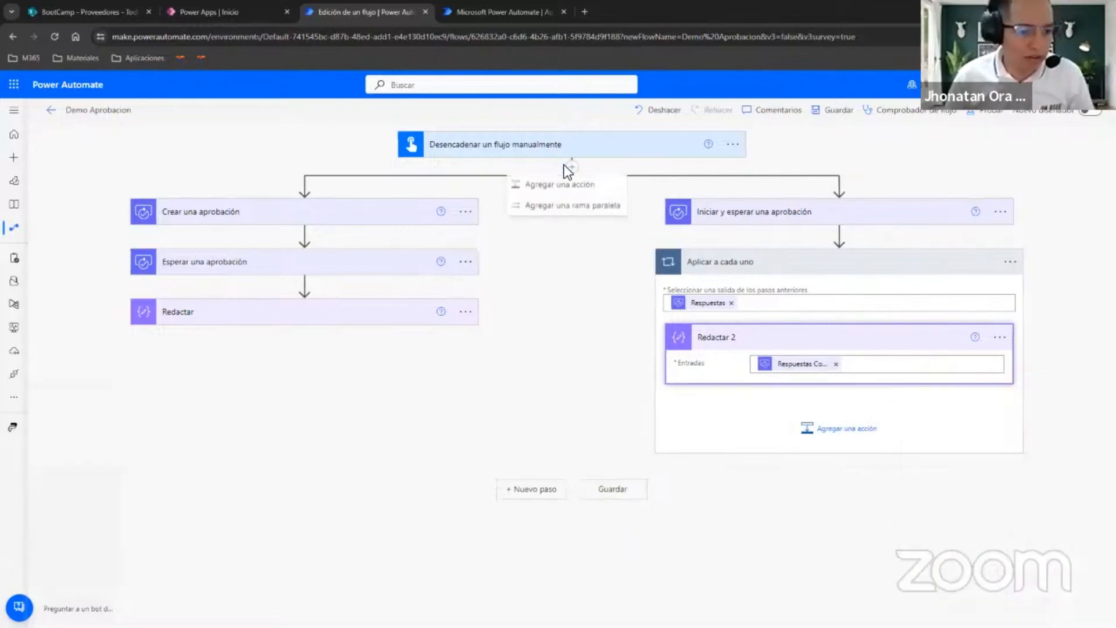
click(567, 209)
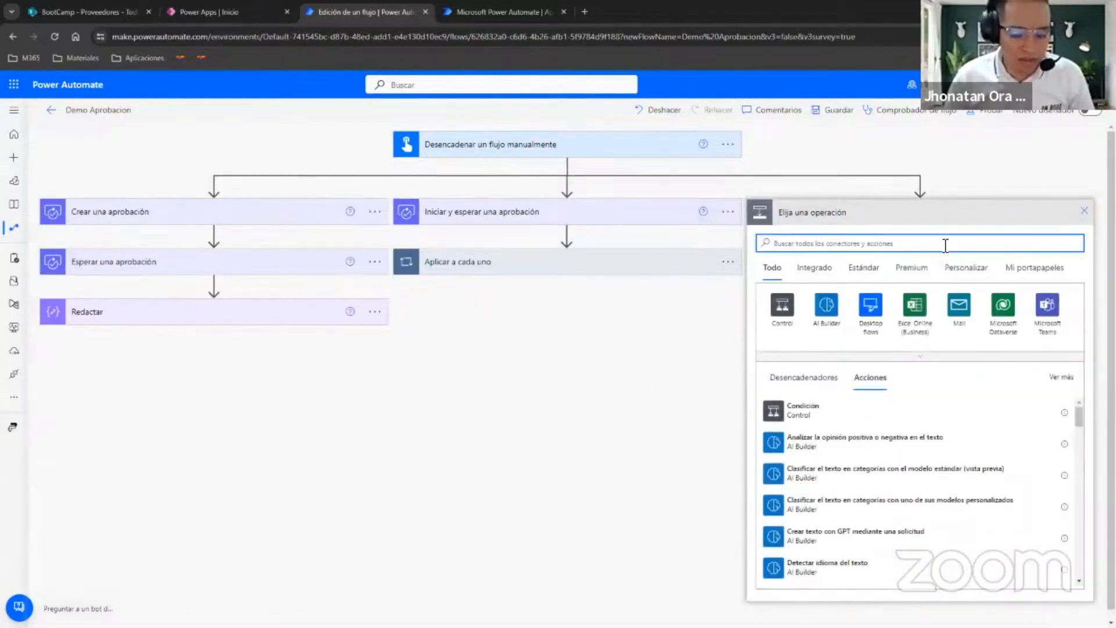
text(aprobacion)
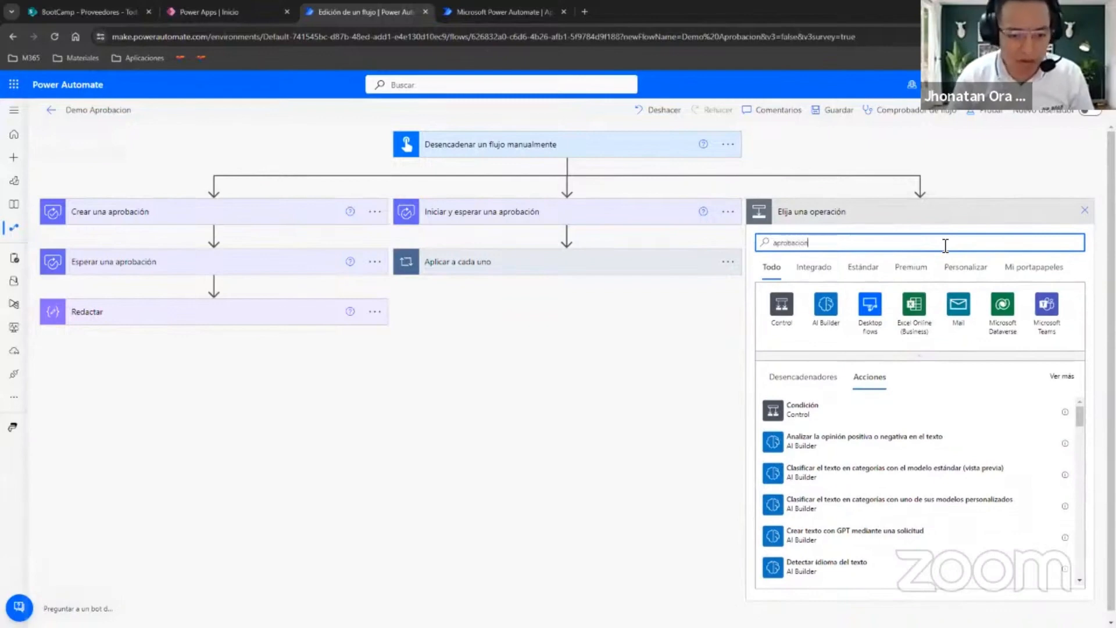
click(869, 512)
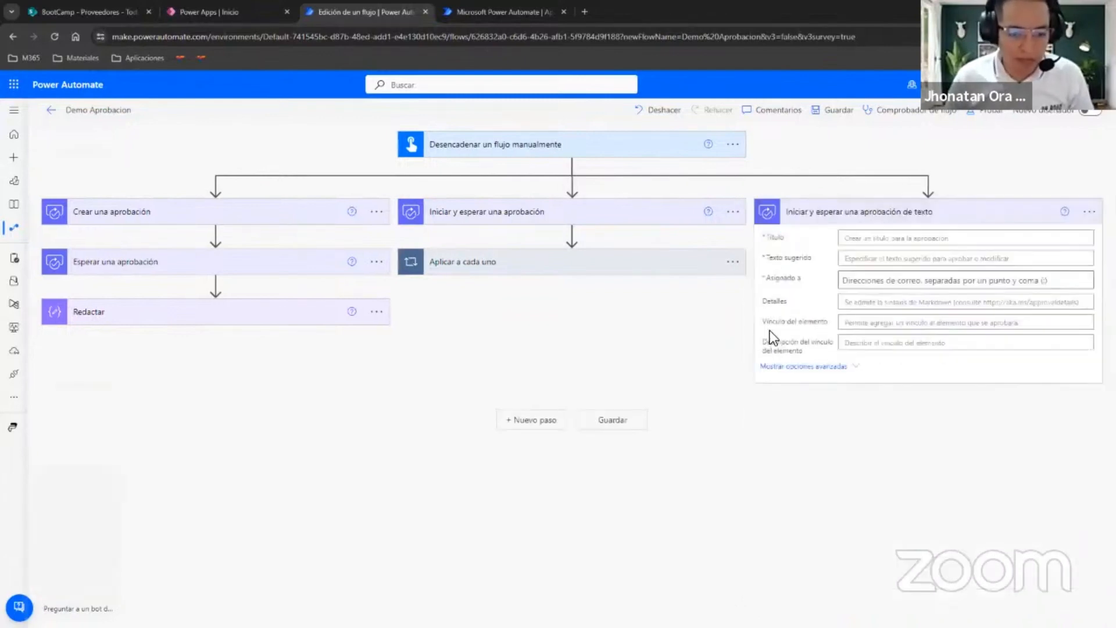
Expand the two existing approval actions for comparison and give the text approval the title "Prueba Demo 3" and suggested text "Modificacion".
click(639, 213)
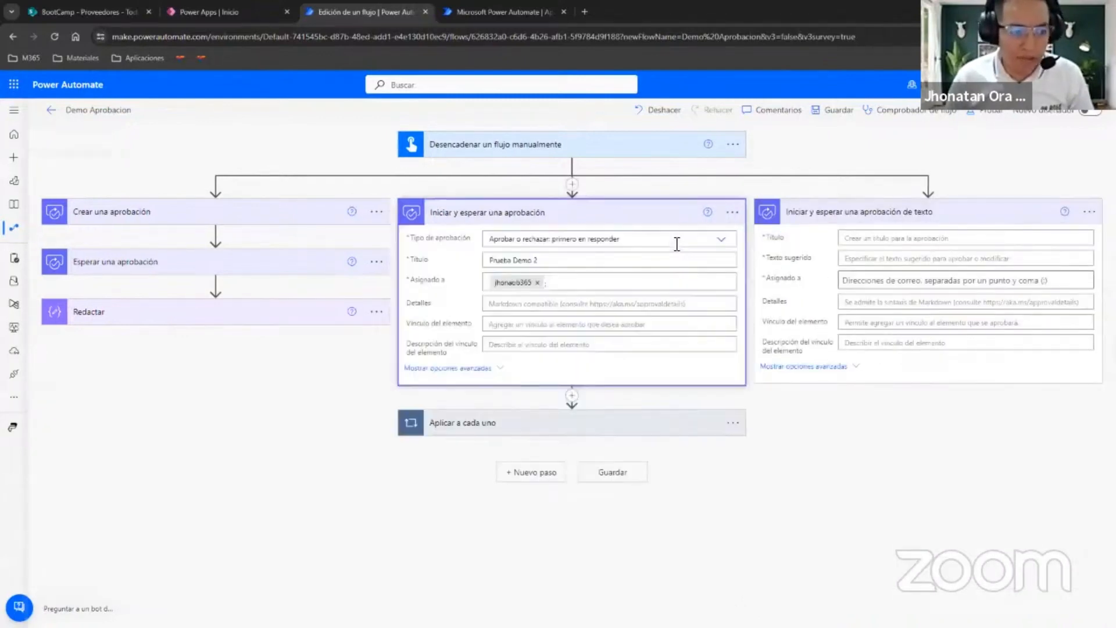
click(341, 223)
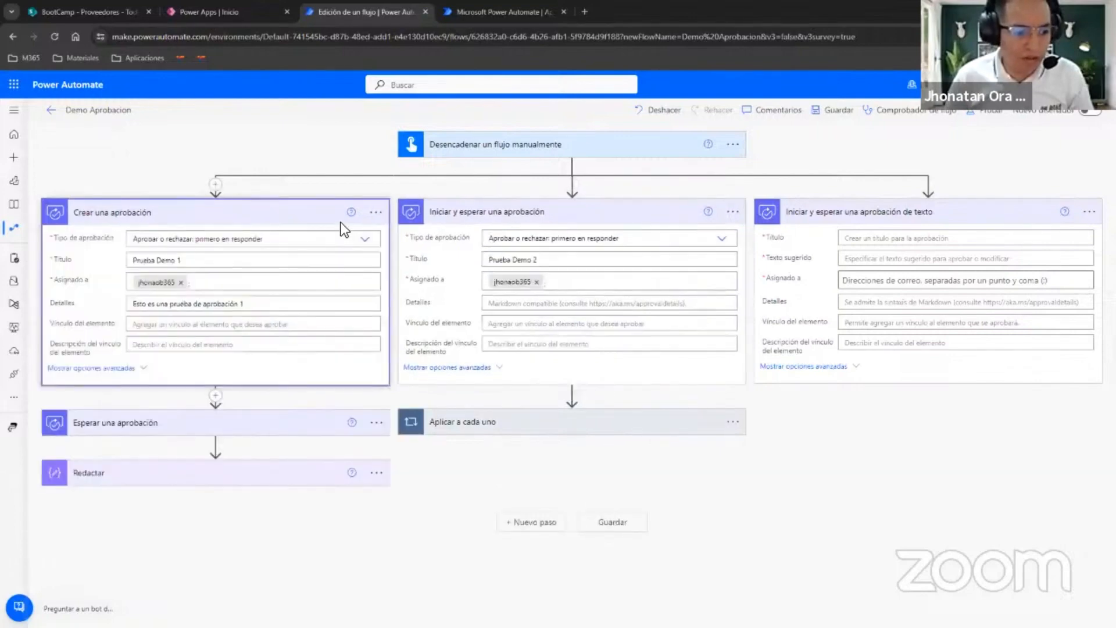
click(858, 263)
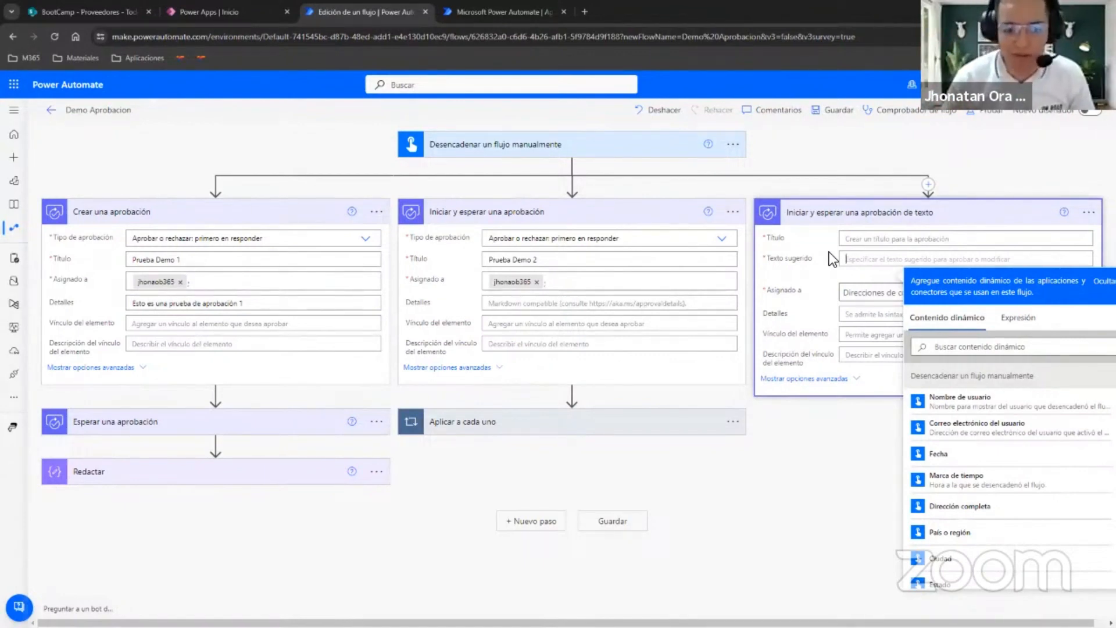
click(884, 239)
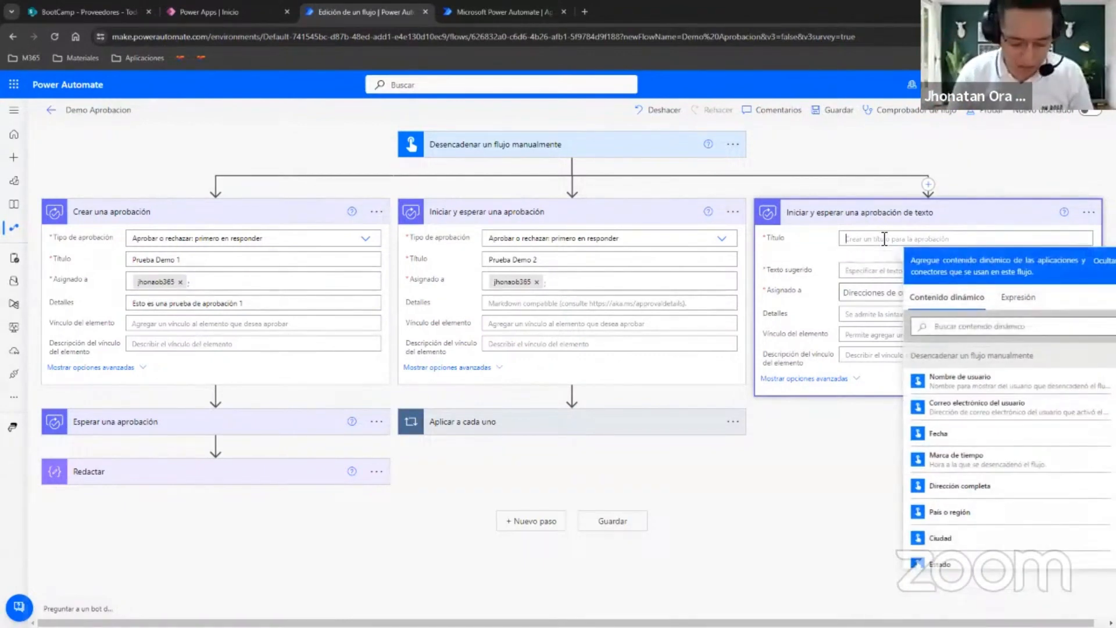
text(Prueba Demo 3)
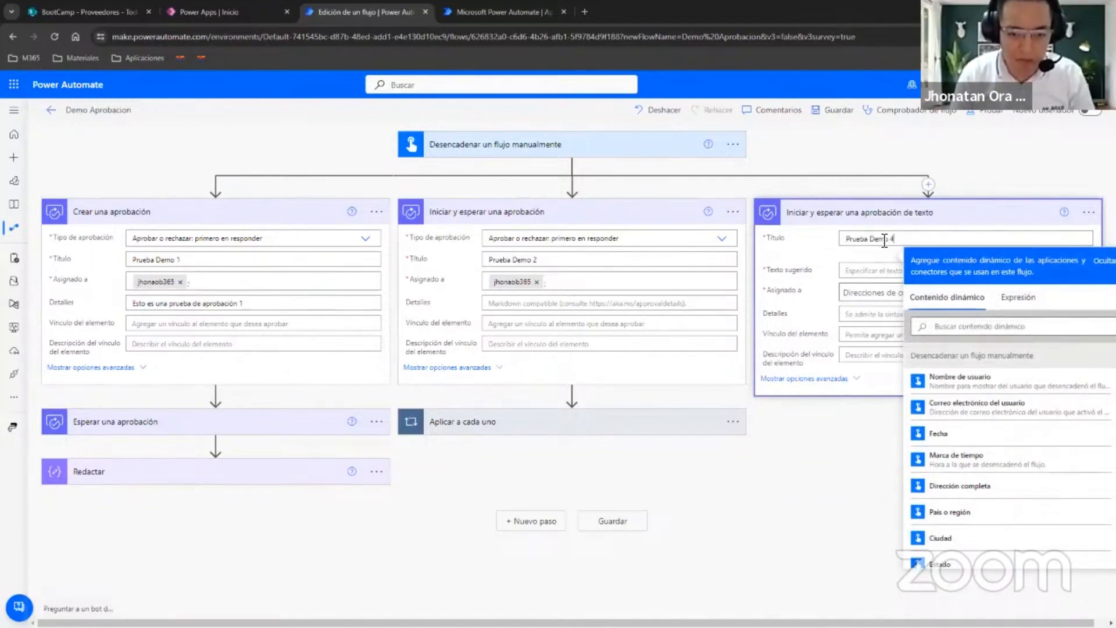
click(860, 270)
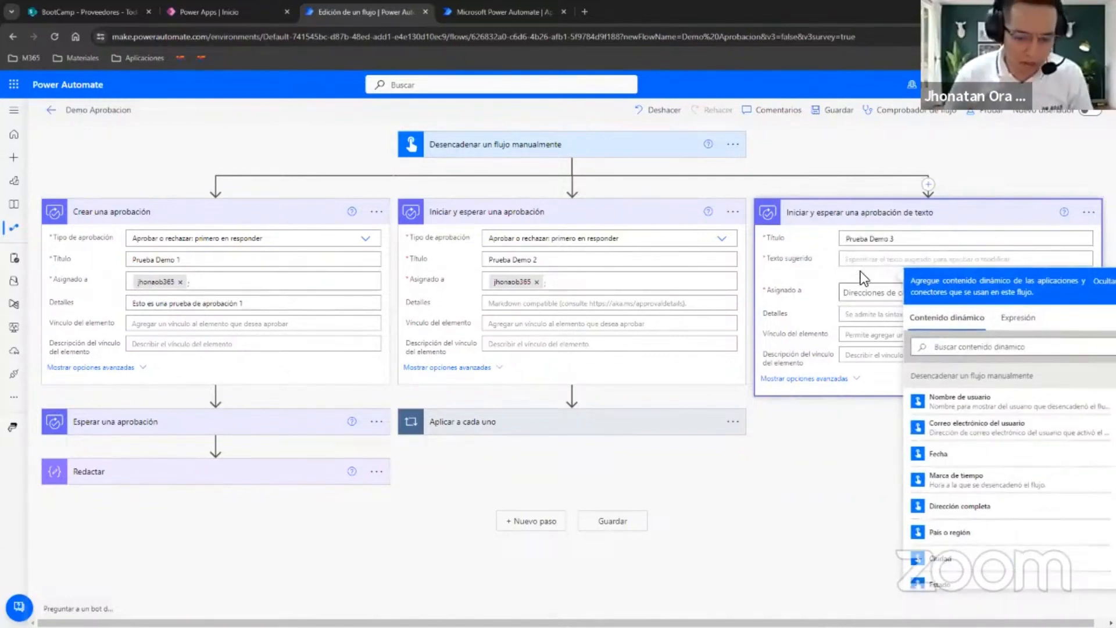
text(Modificacio)
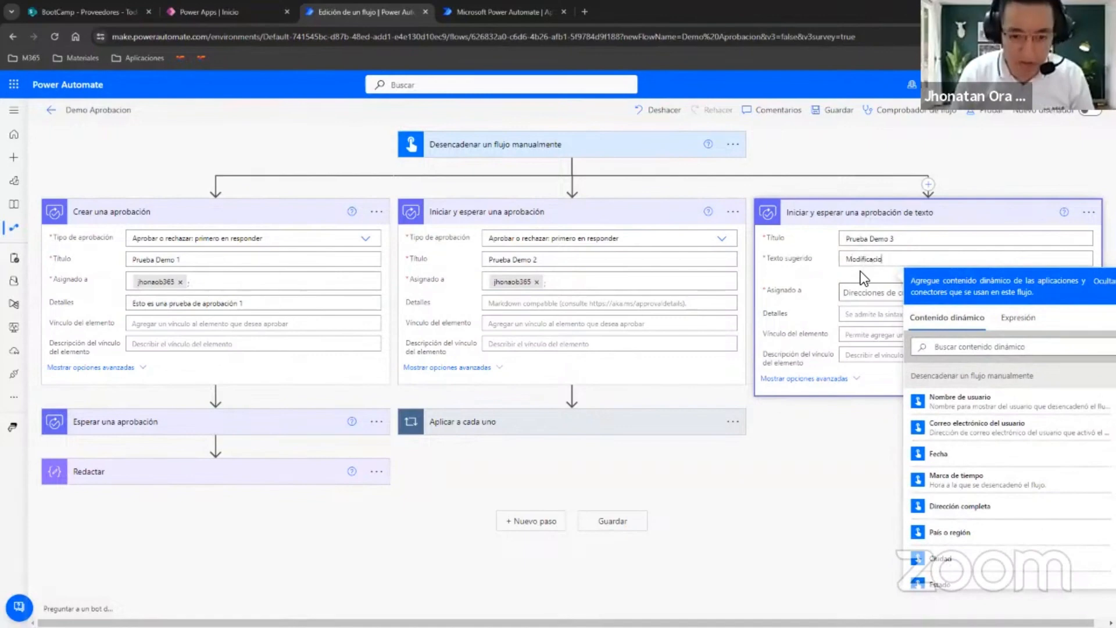
text(n)
Assign the "Iniciar y esperar una aprobación de texto" action to the approver's account from the suggested people.
click(874, 297)
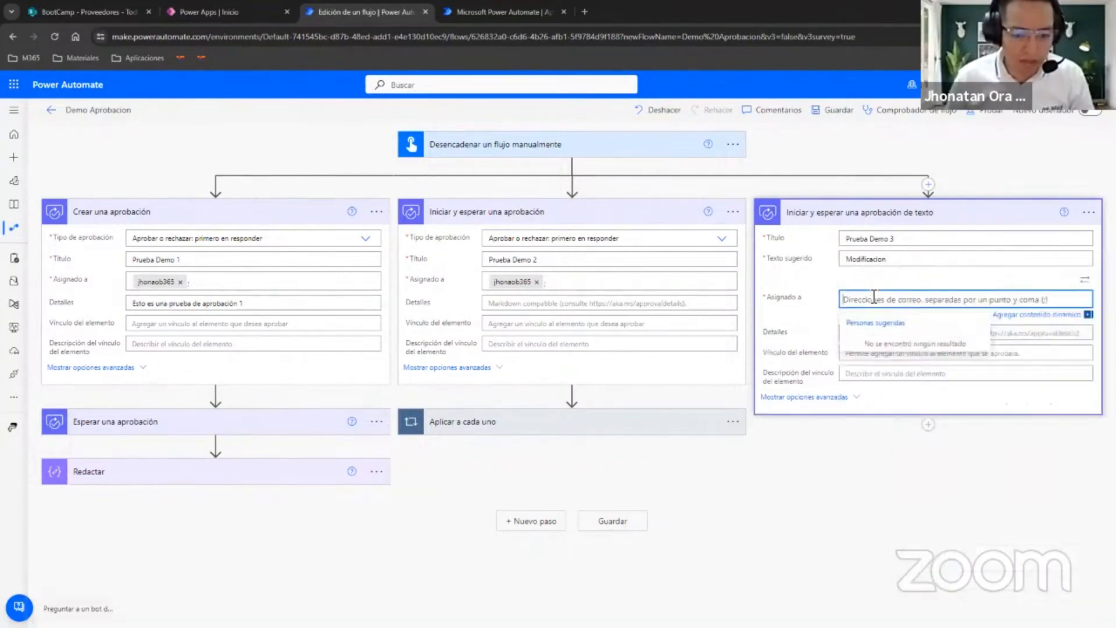
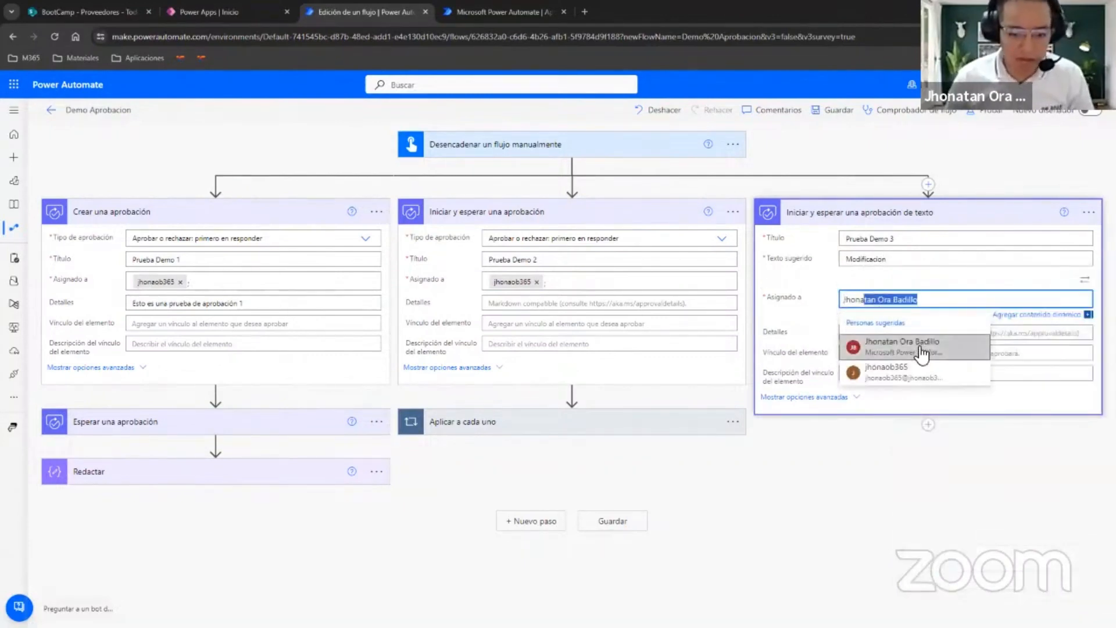
click(920, 347)
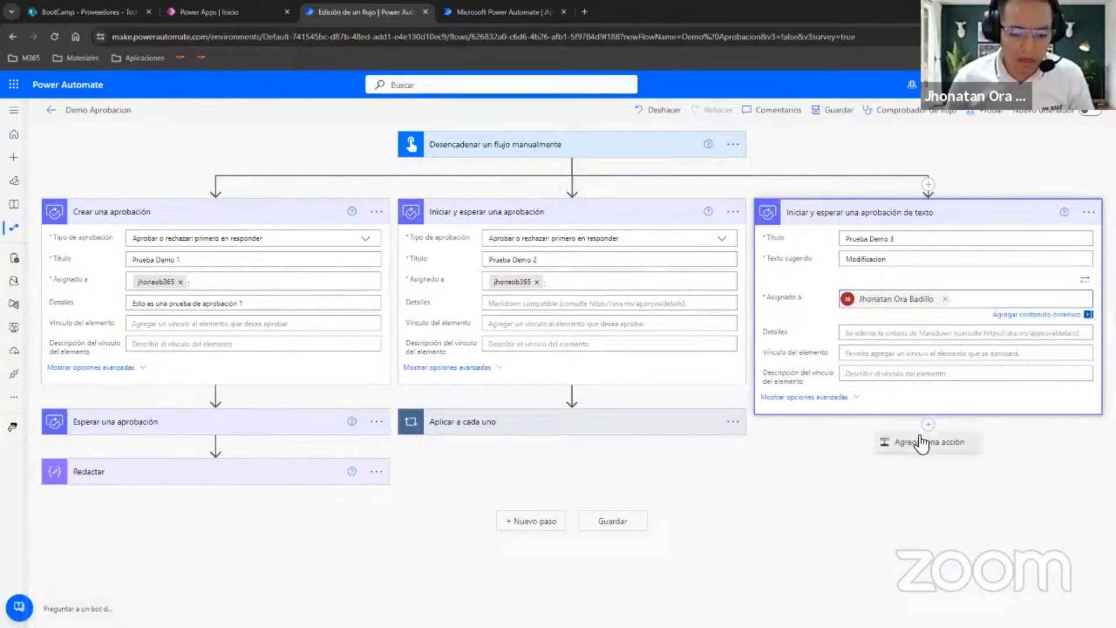
Add a Redactar data operation after "Iniciar y esperar una aprobación de texto" in the third branch.
click(937, 422)
text(re)
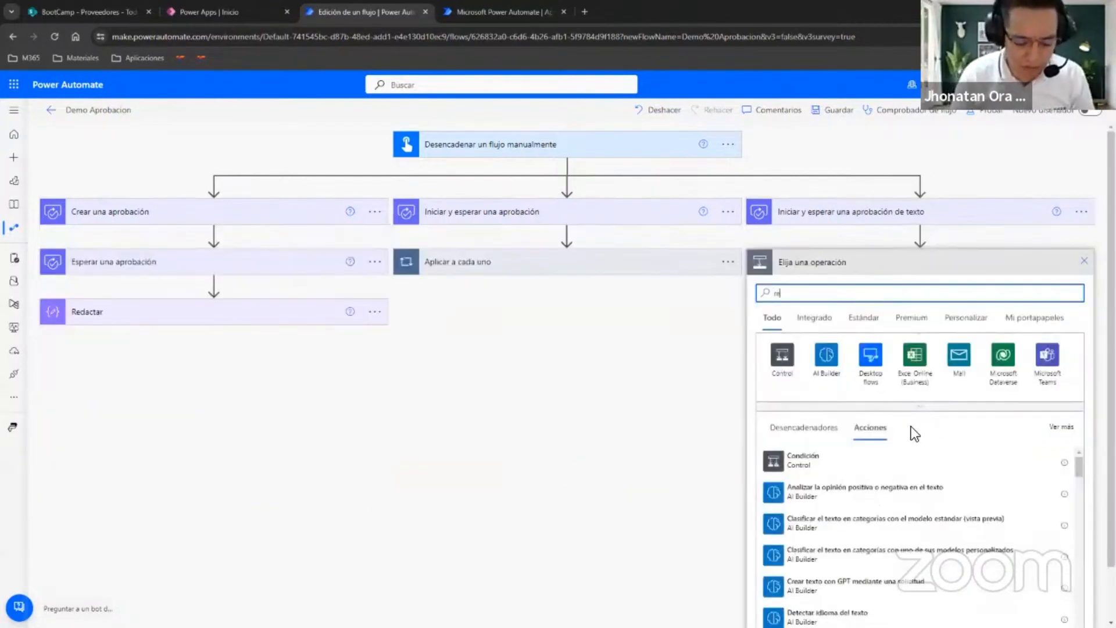
text(dactar)
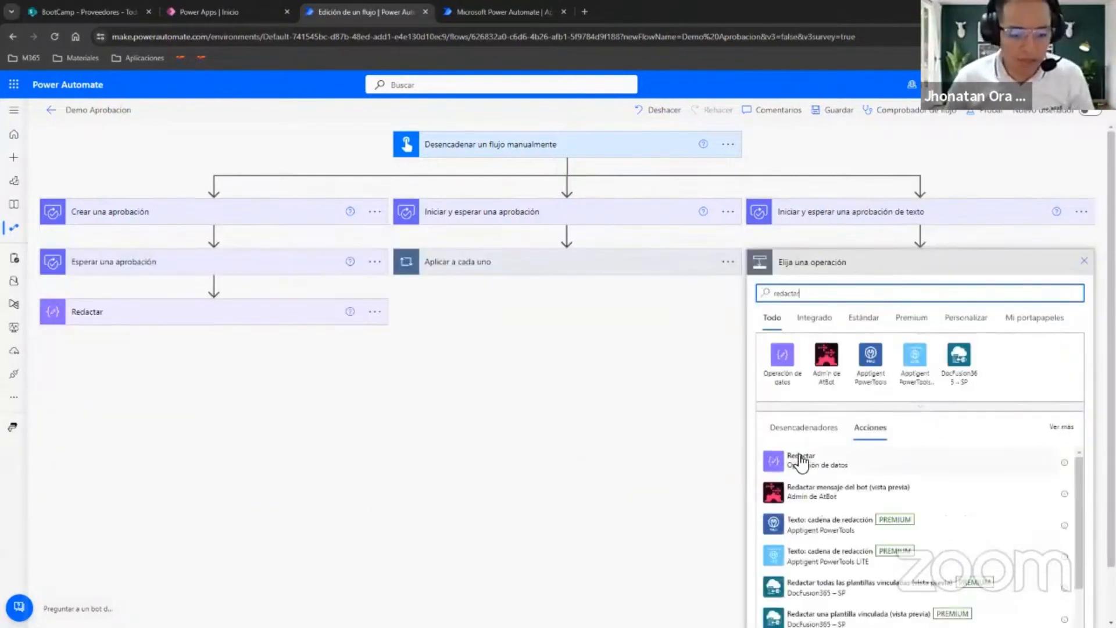
click(799, 457)
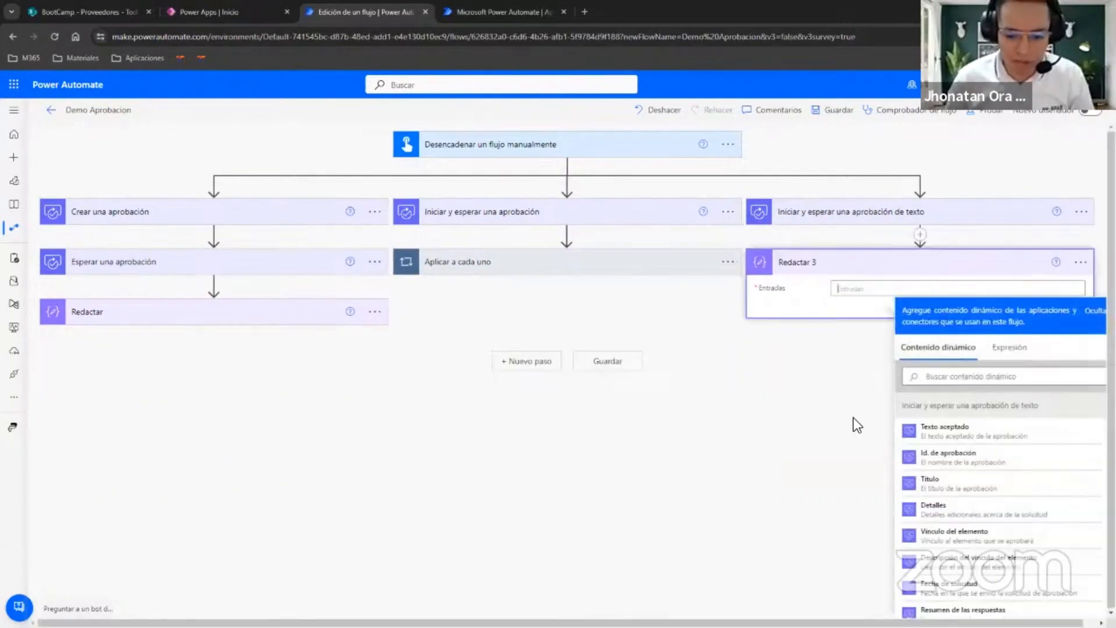
Set the third branch's Redactar input to the "Texto aceptado" dynamic content, collapse both actions of the branch and save the flow.
click(843, 216)
click(850, 483)
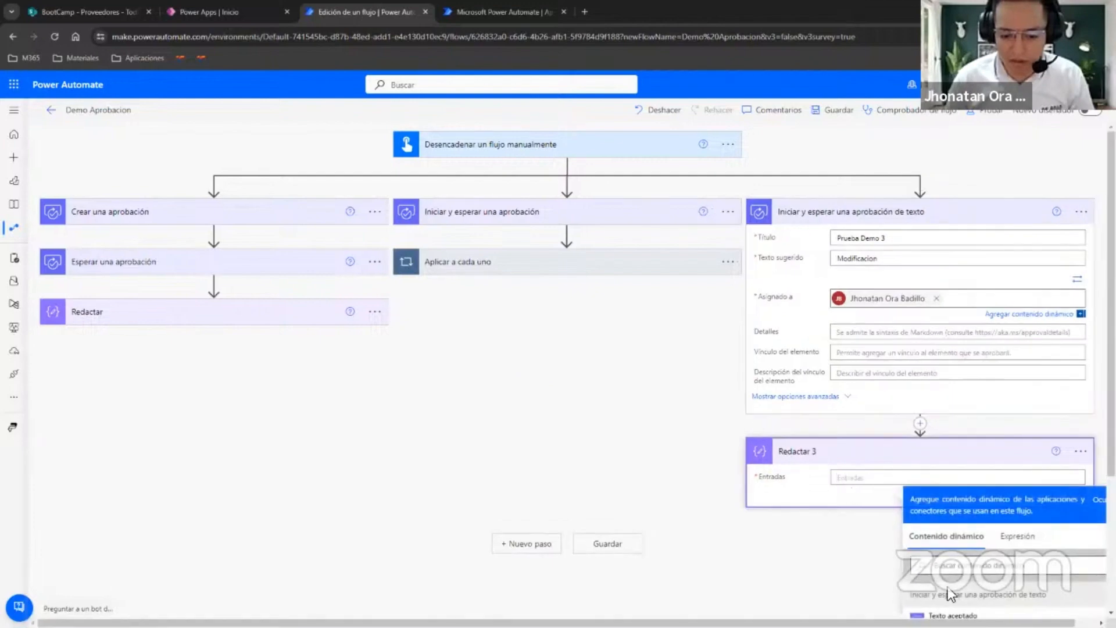
click(970, 506)
scroll(658, 395, up, 2)
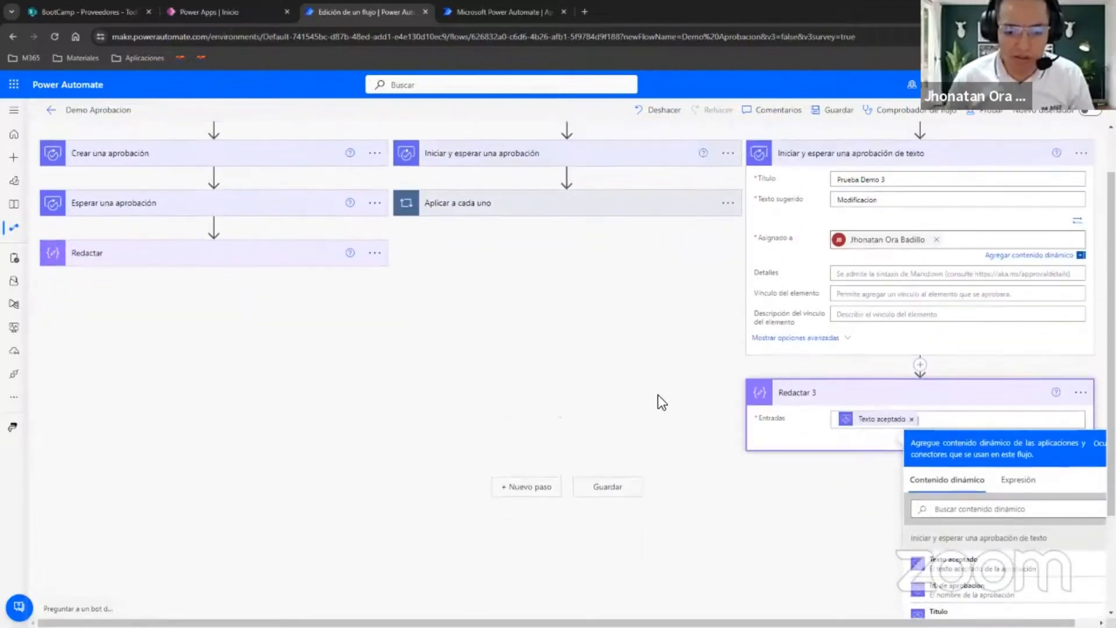
click(847, 219)
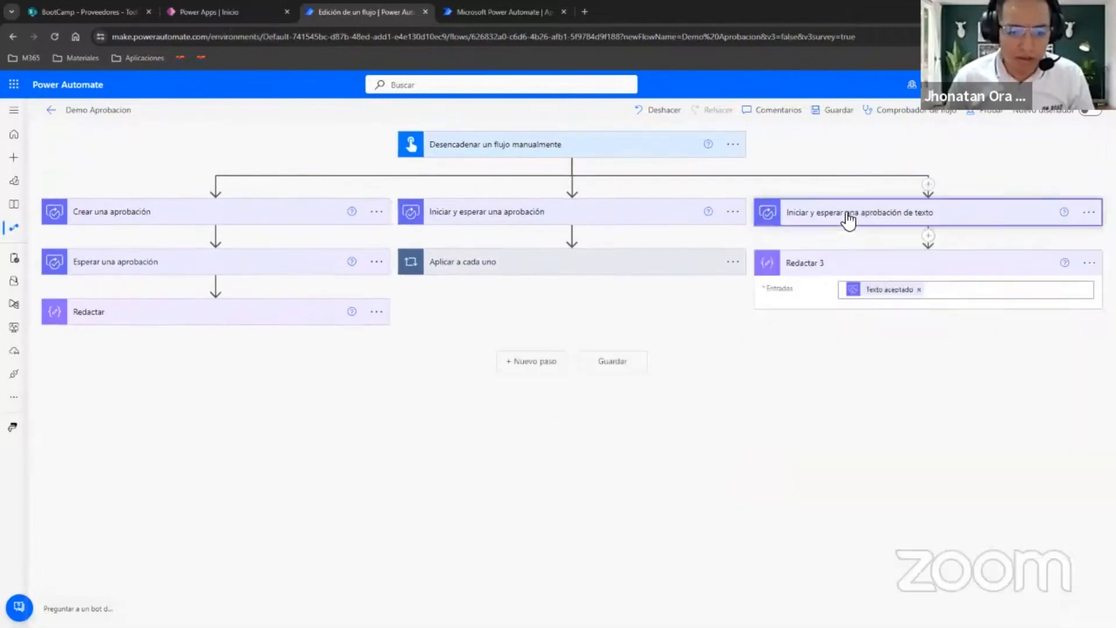
click(872, 269)
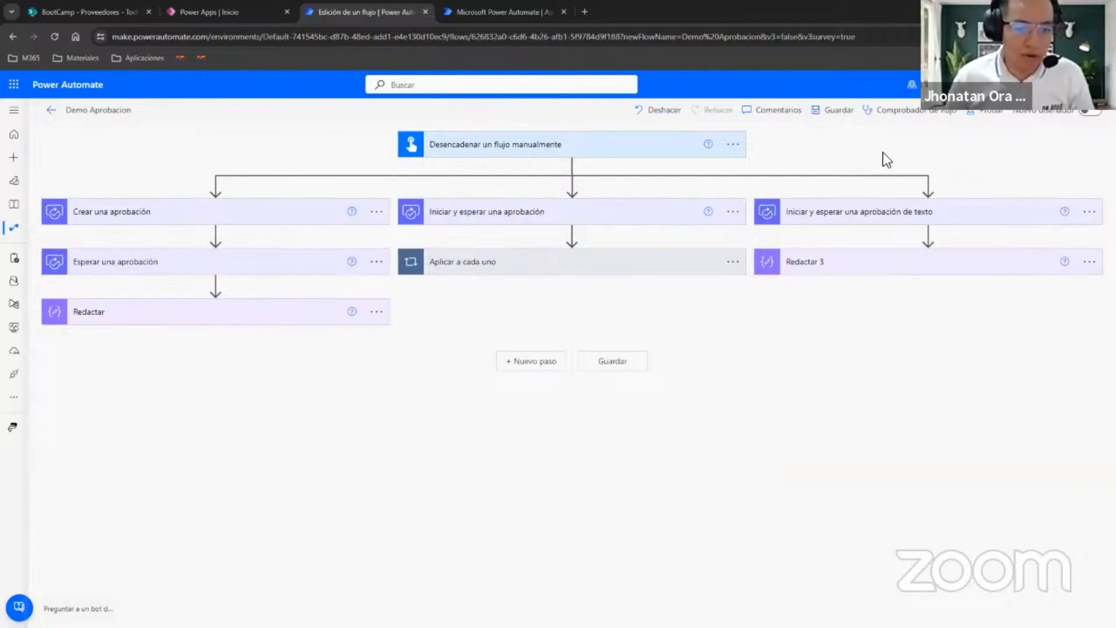
click(839, 110)
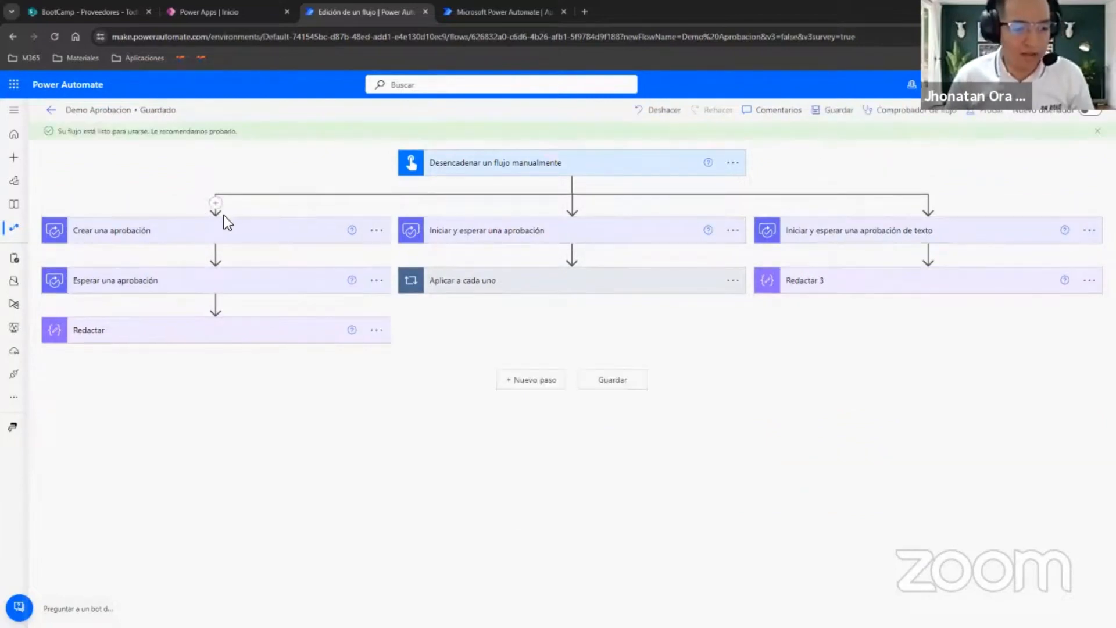
Expand the initial approval action of each of the three branches to review its settings.
click(252, 236)
click(526, 239)
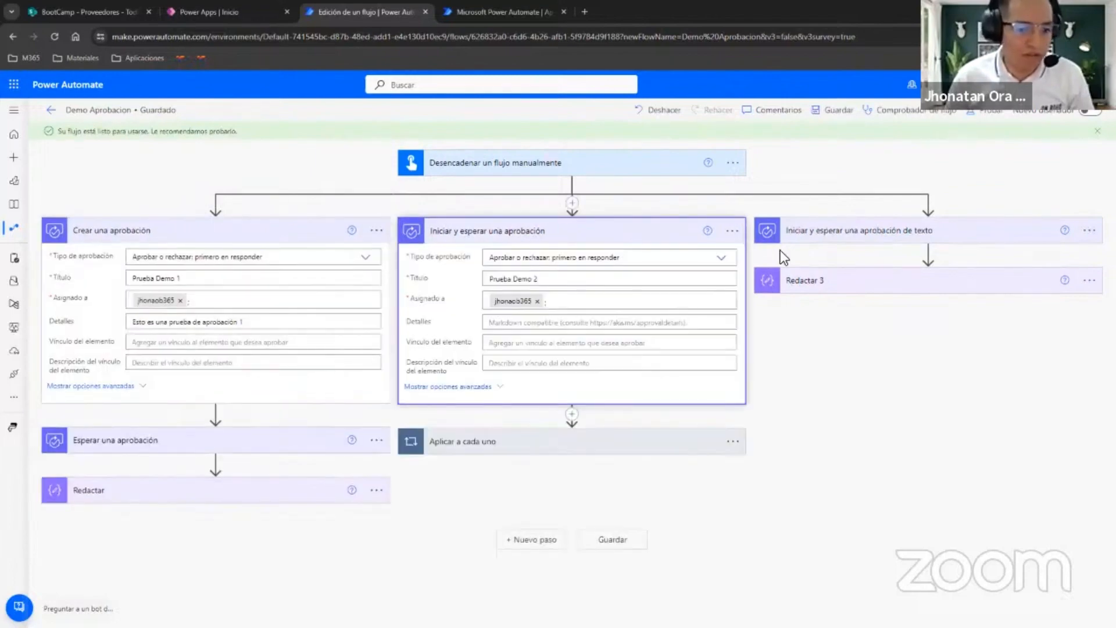
click(780, 241)
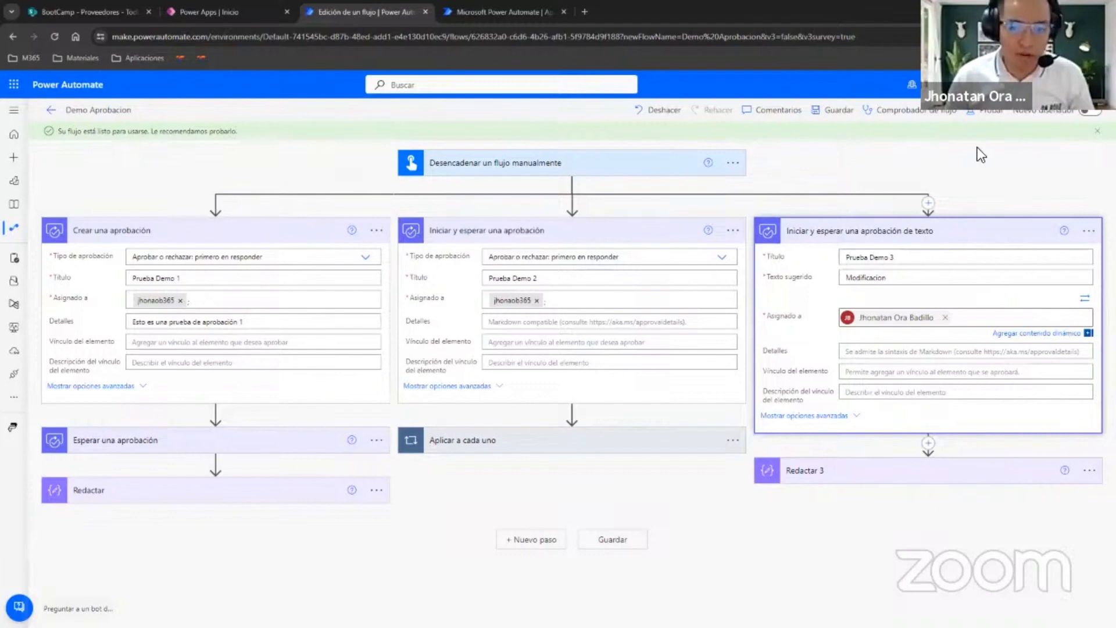
Run a manual test of the Demo Aprobacion flow and bring up its run view.
click(981, 118)
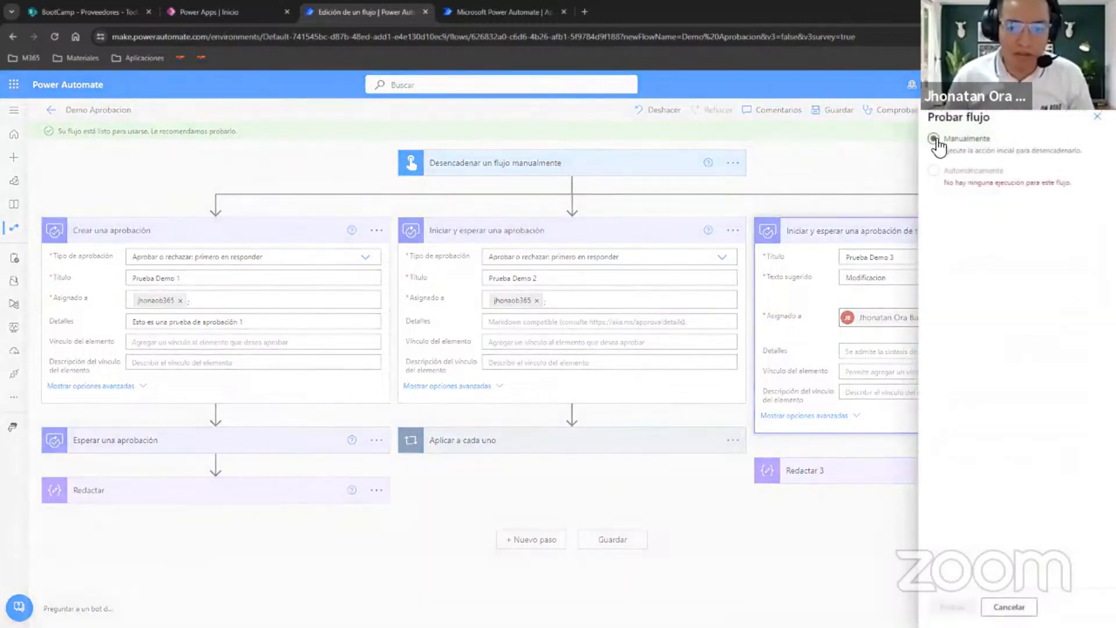
click(933, 139)
click(968, 607)
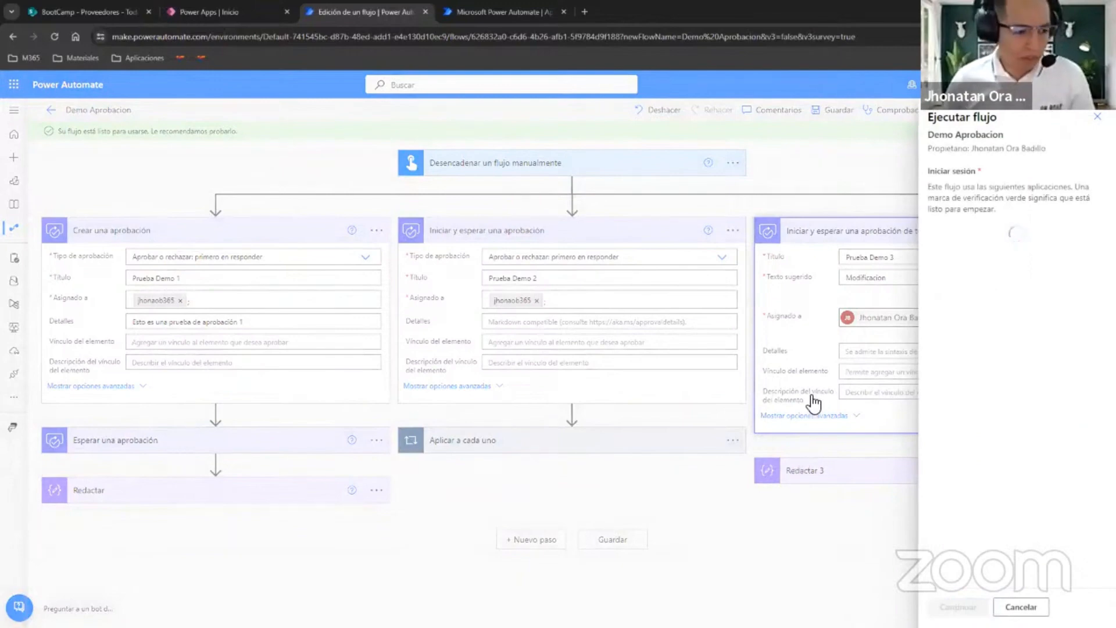
click(958, 607)
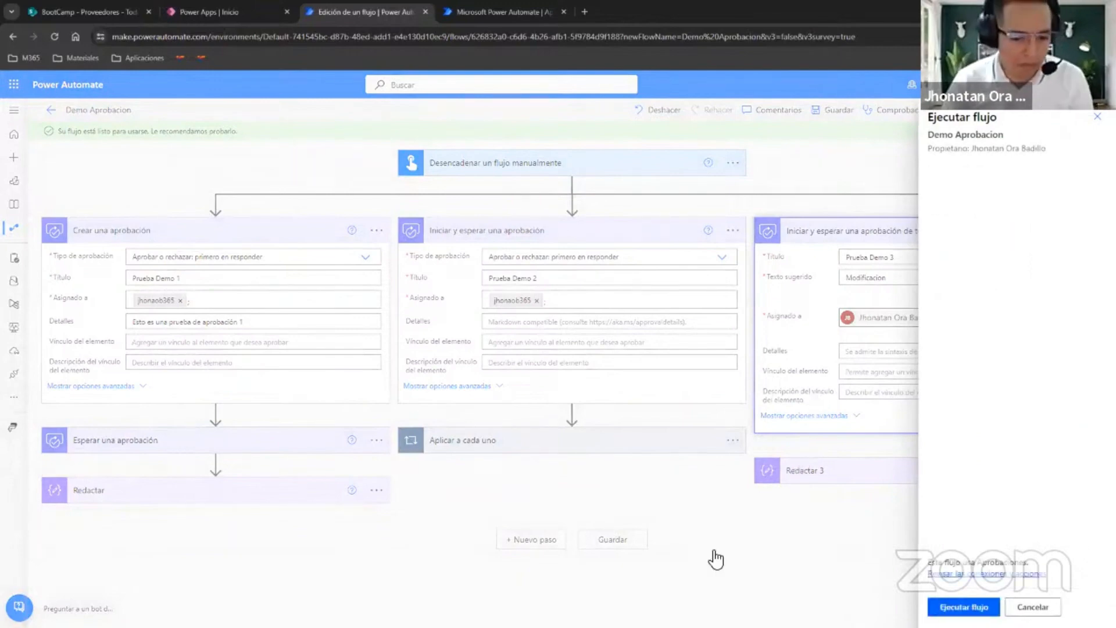
click(963, 607)
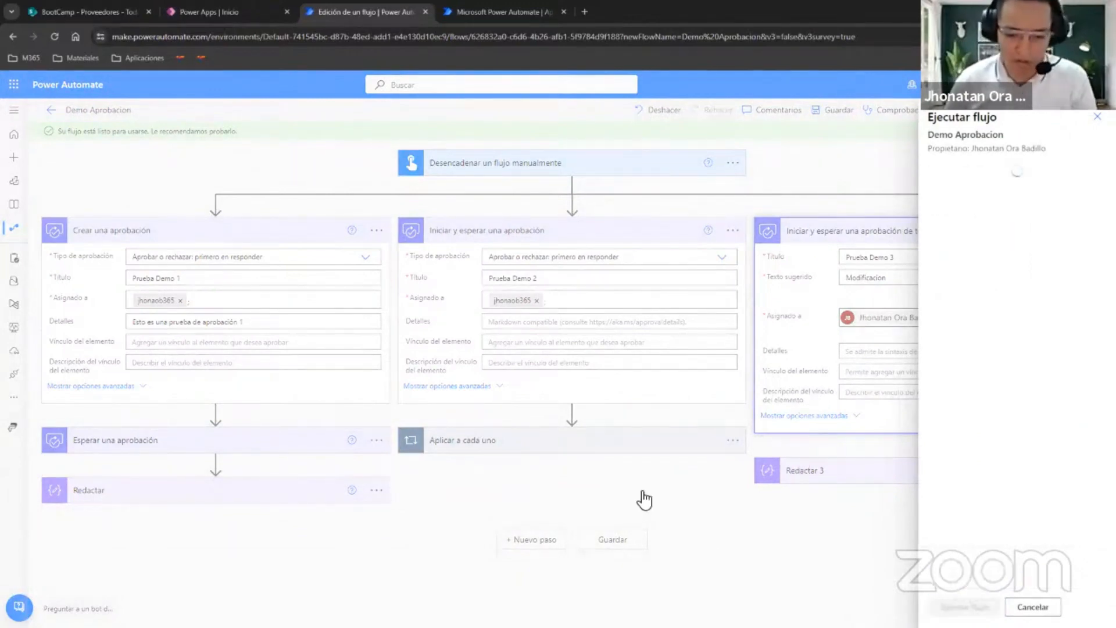
click(960, 606)
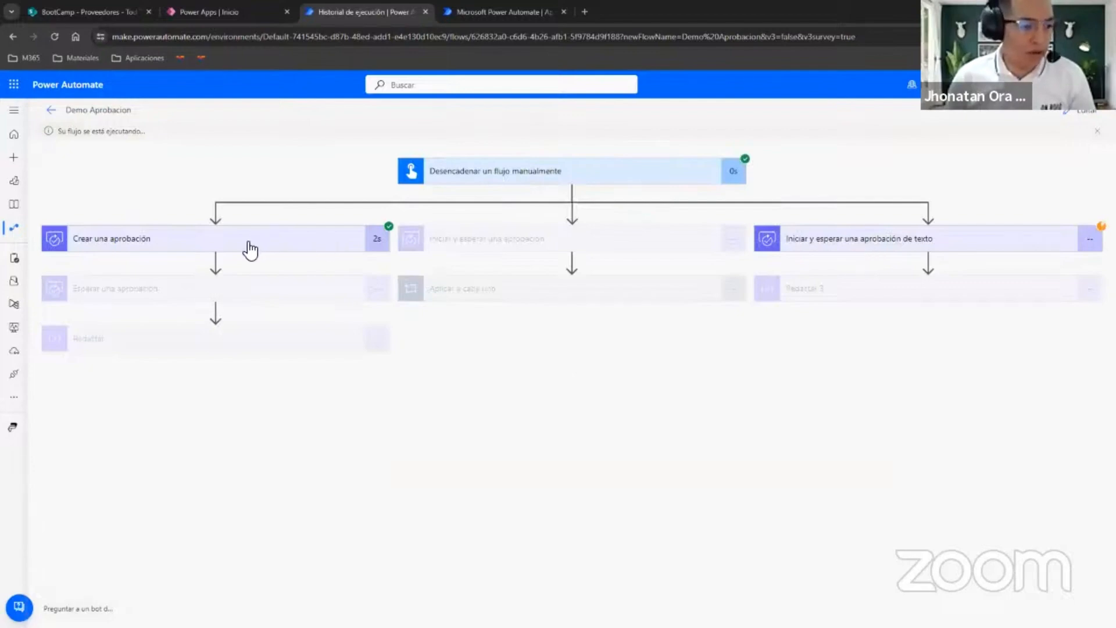
Reload the received approvals page and look at the Prueba Demo 3 request details in the Teams Aprobaciones app.
click(500, 12)
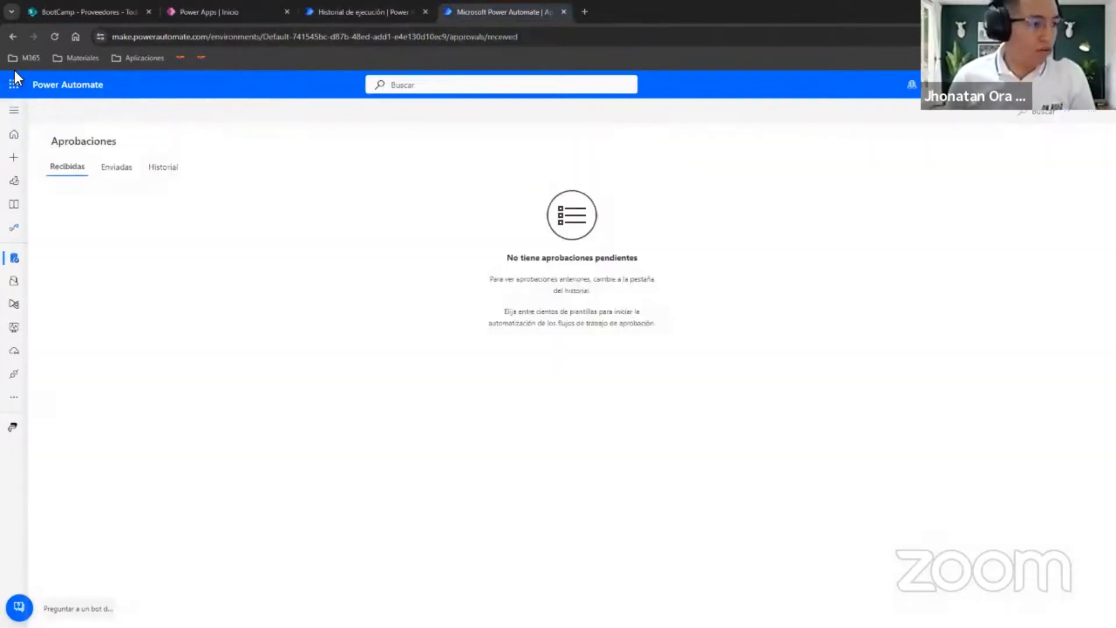
click(53, 37)
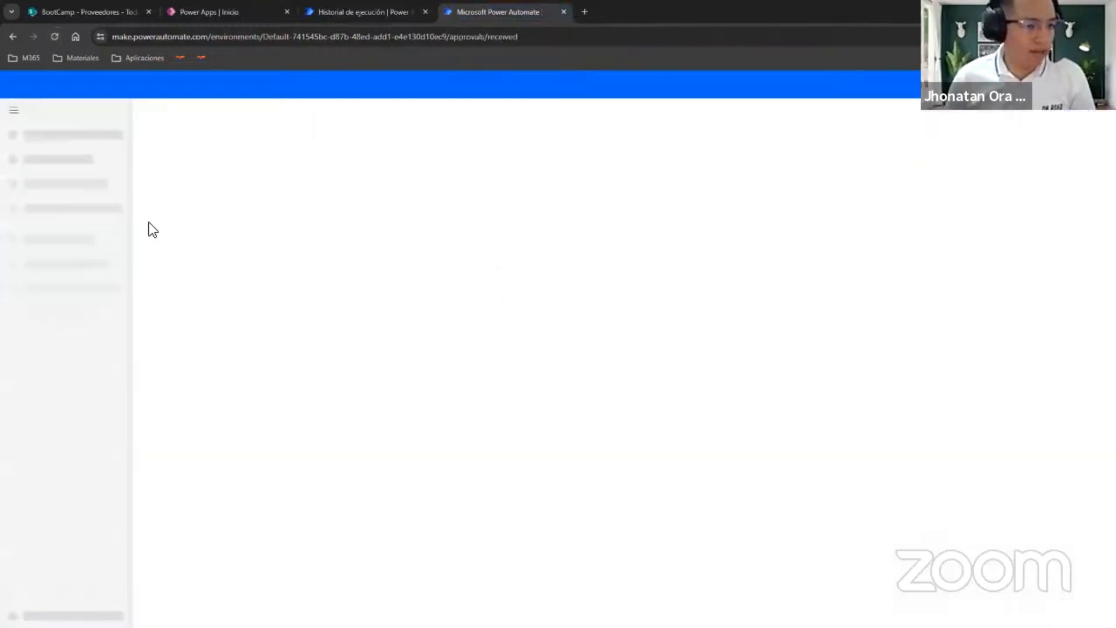
click(23, 111)
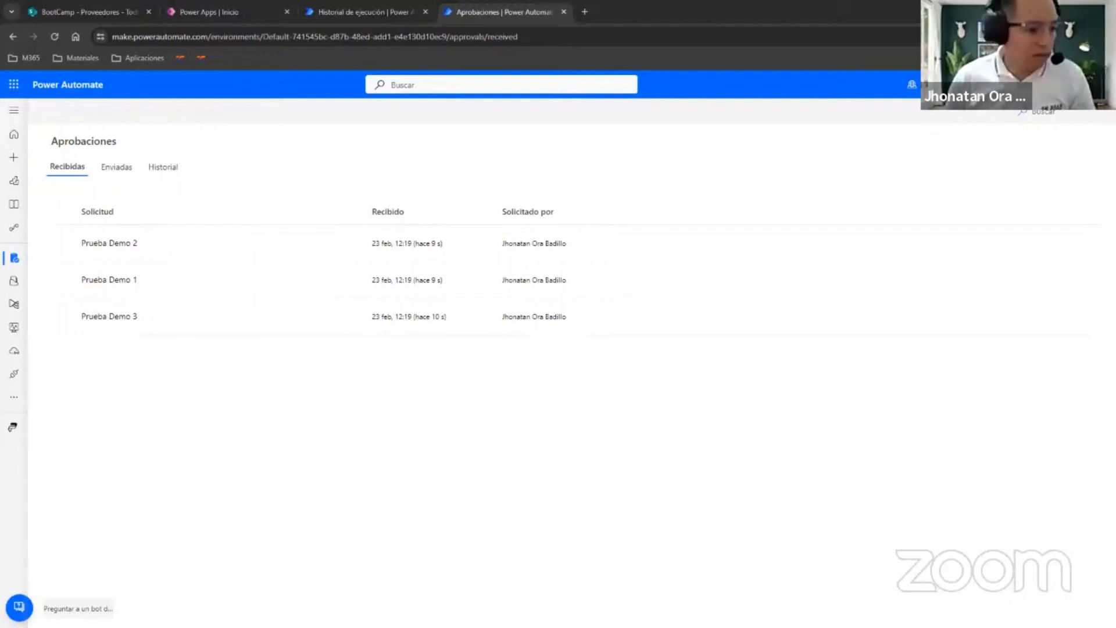
key(alt+Tab)
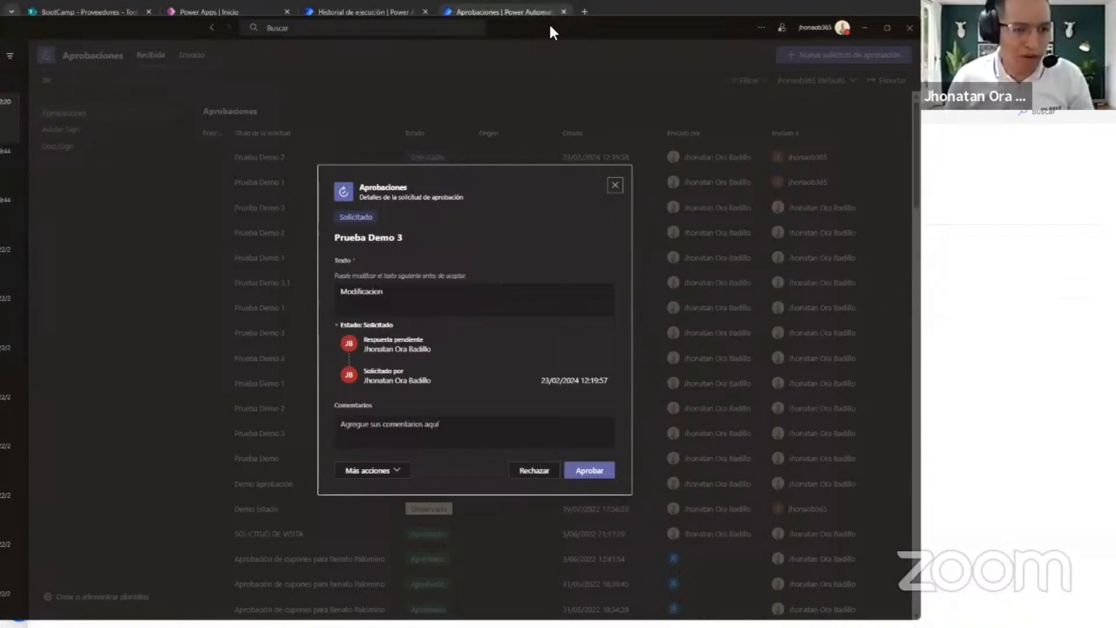
click(865, 28)
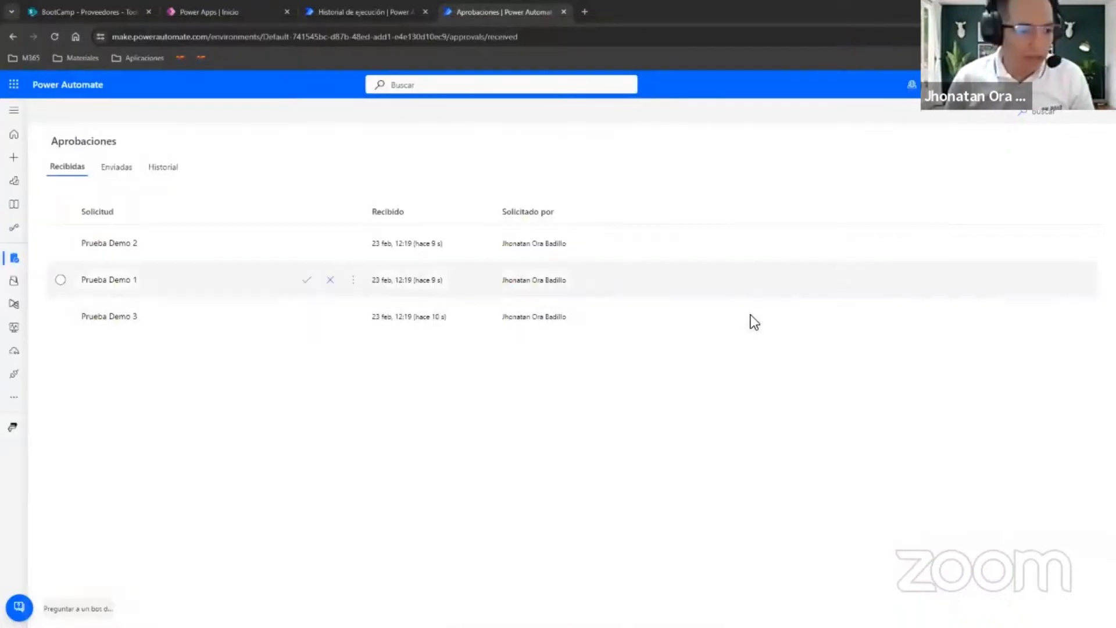
Approve the Prueba Demo 1 request without a comment and close the response pane.
click(308, 280)
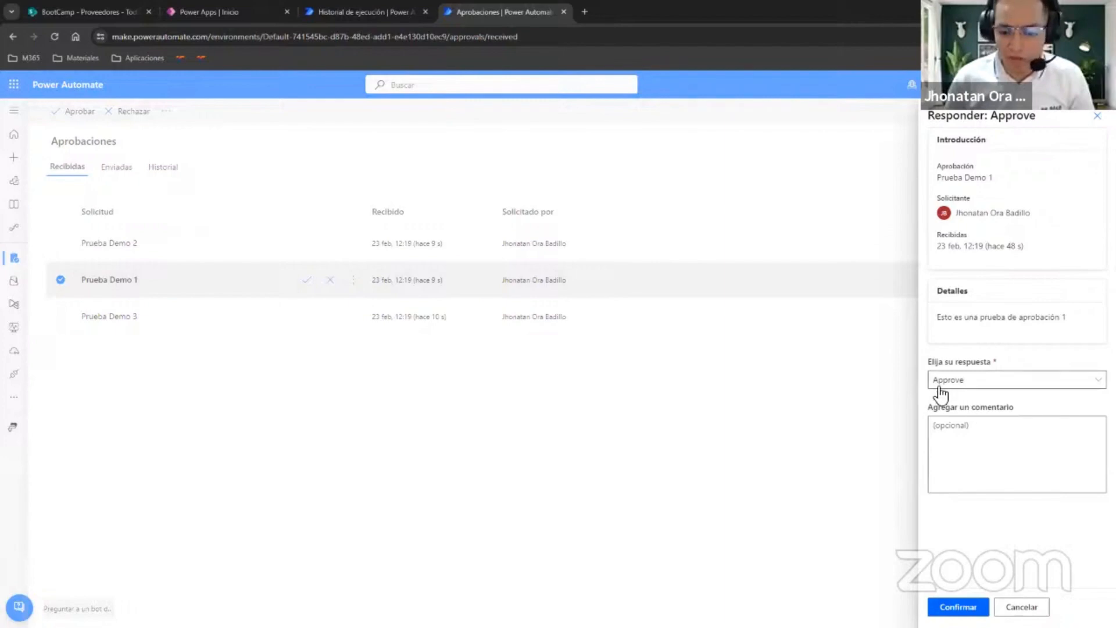
click(958, 607)
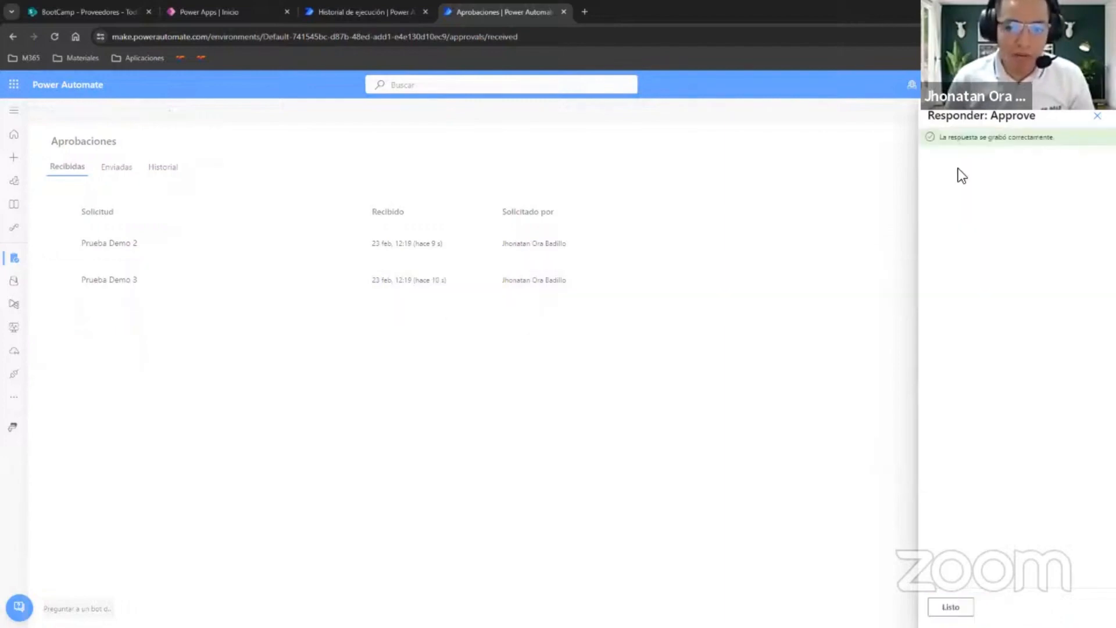
click(1097, 116)
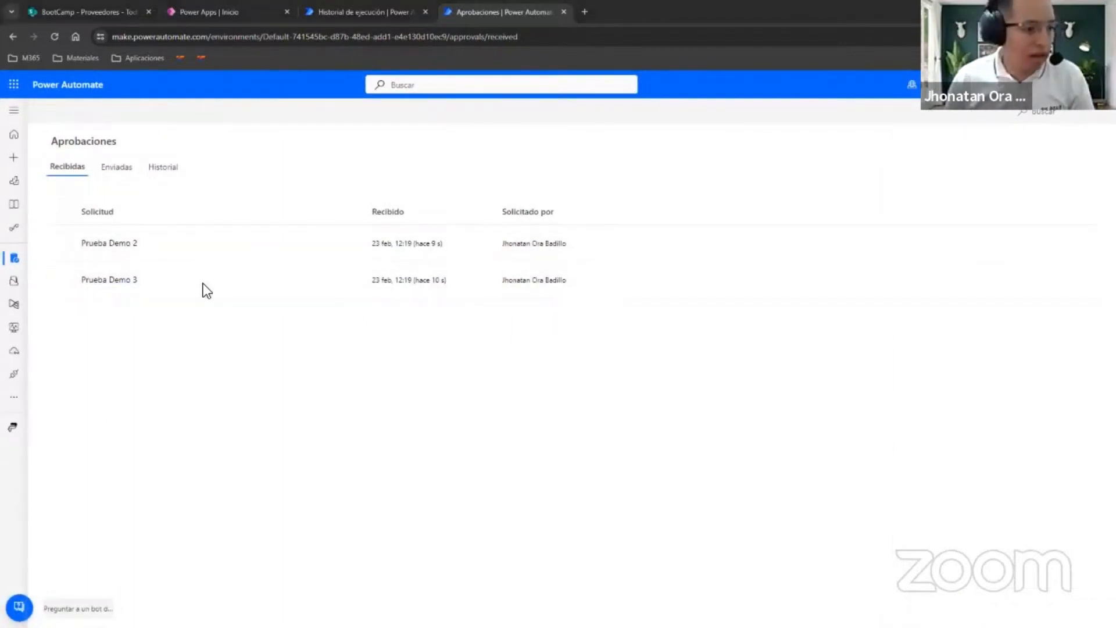
Switch to Teams and examine the Prueba Demo 1 approval details from the activity feed.
drag(0, 53, 730, 54)
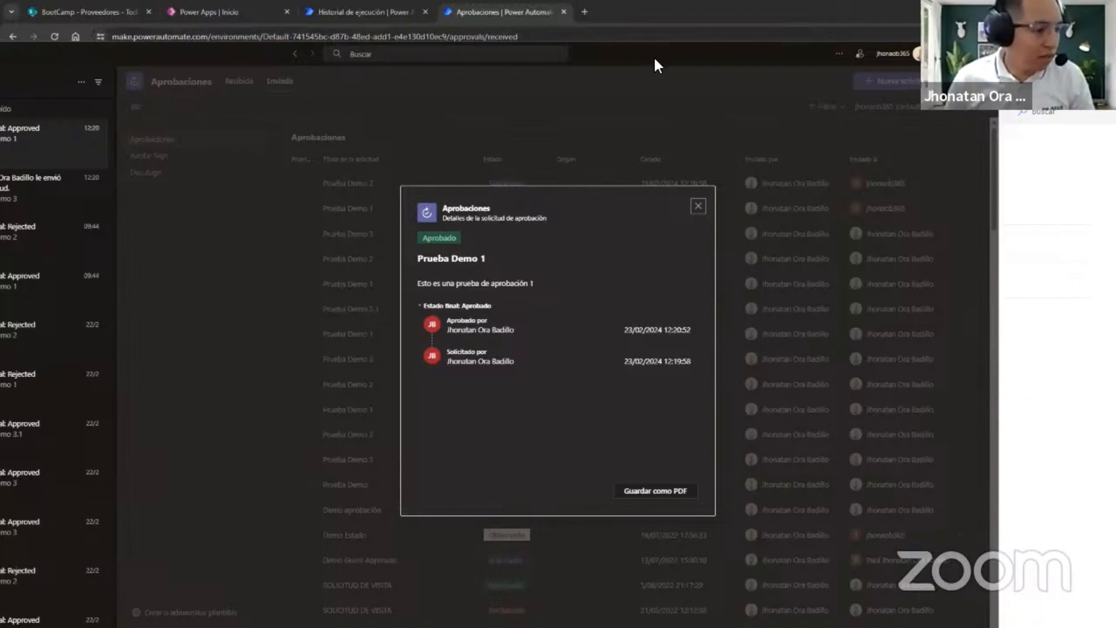
drag(654, 55, 718, 49)
click(93, 239)
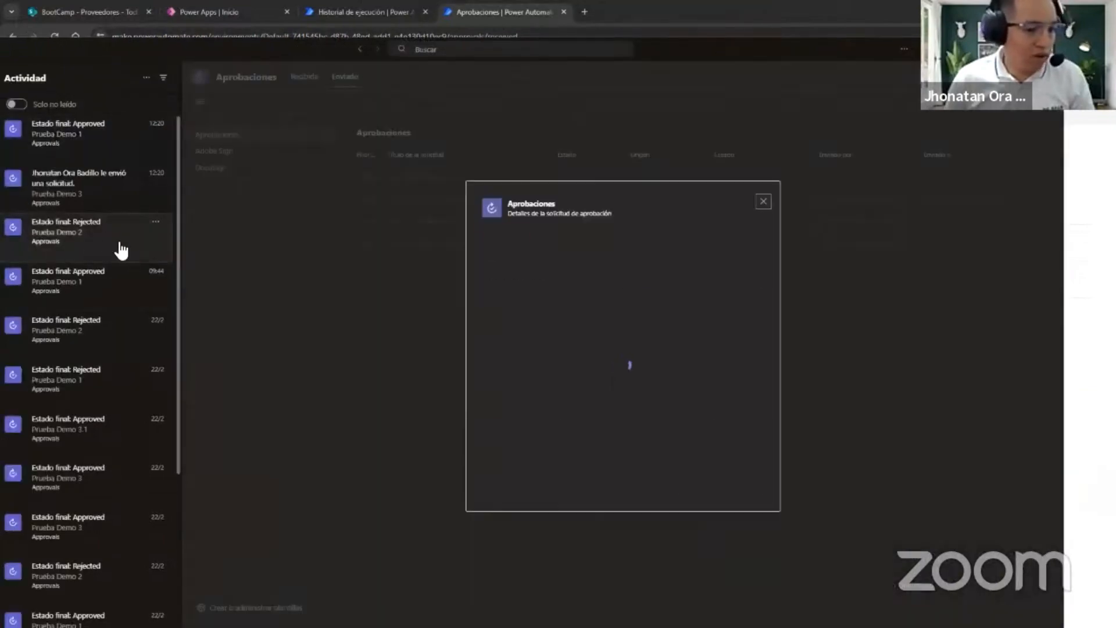
click(106, 287)
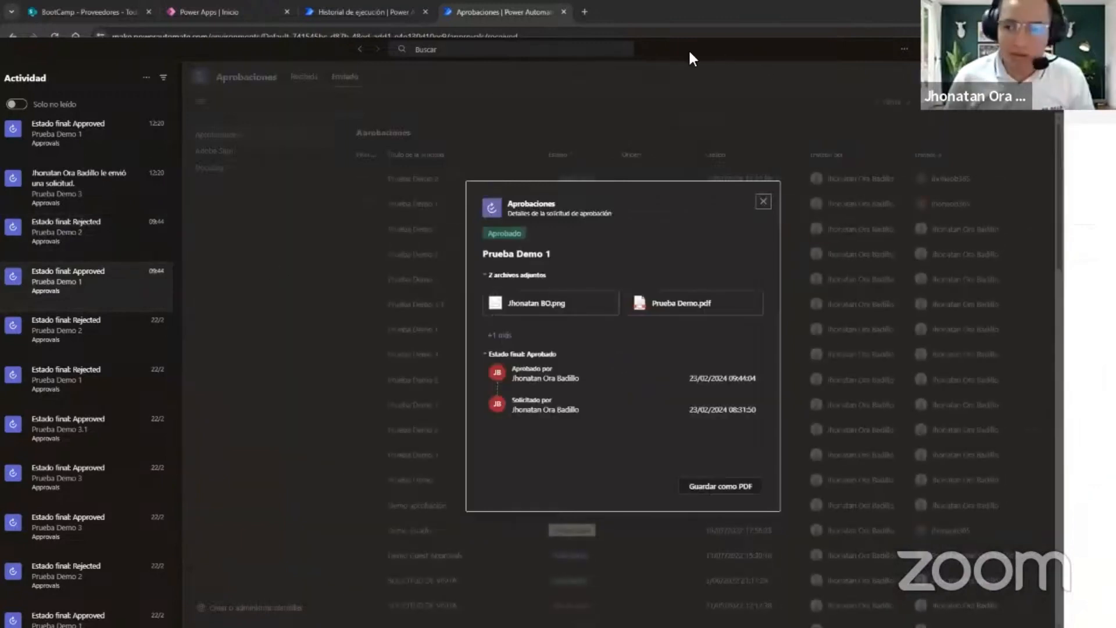
Switch back to Power Automate and approve the Prueba Demo 2 request with the comment "Ok, proceder".
key(alt+Tab)
click(306, 243)
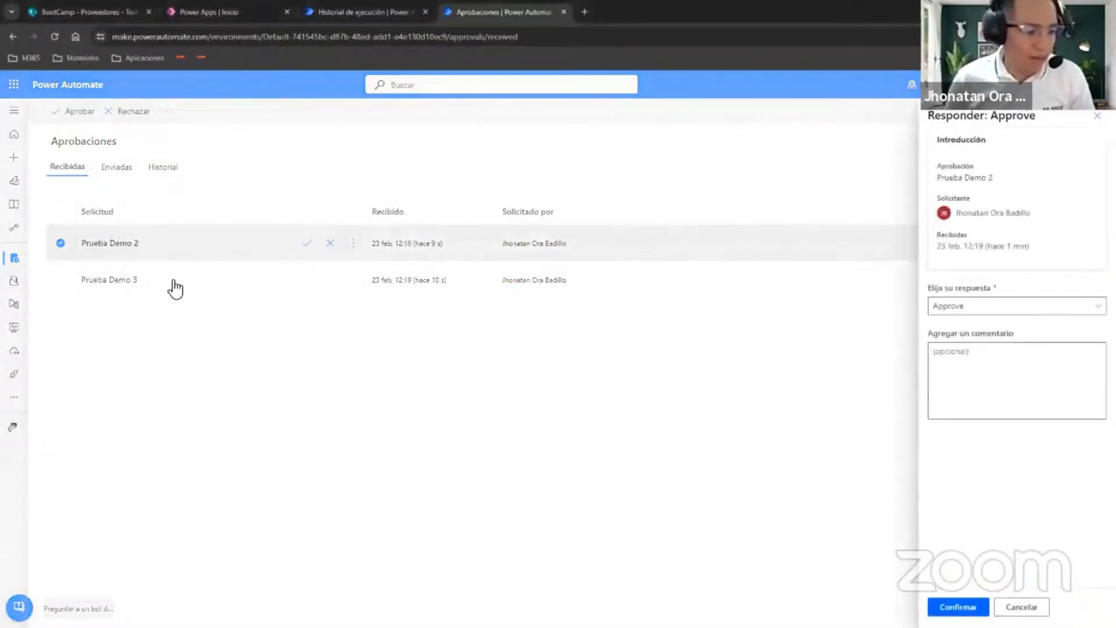
click(364, 13)
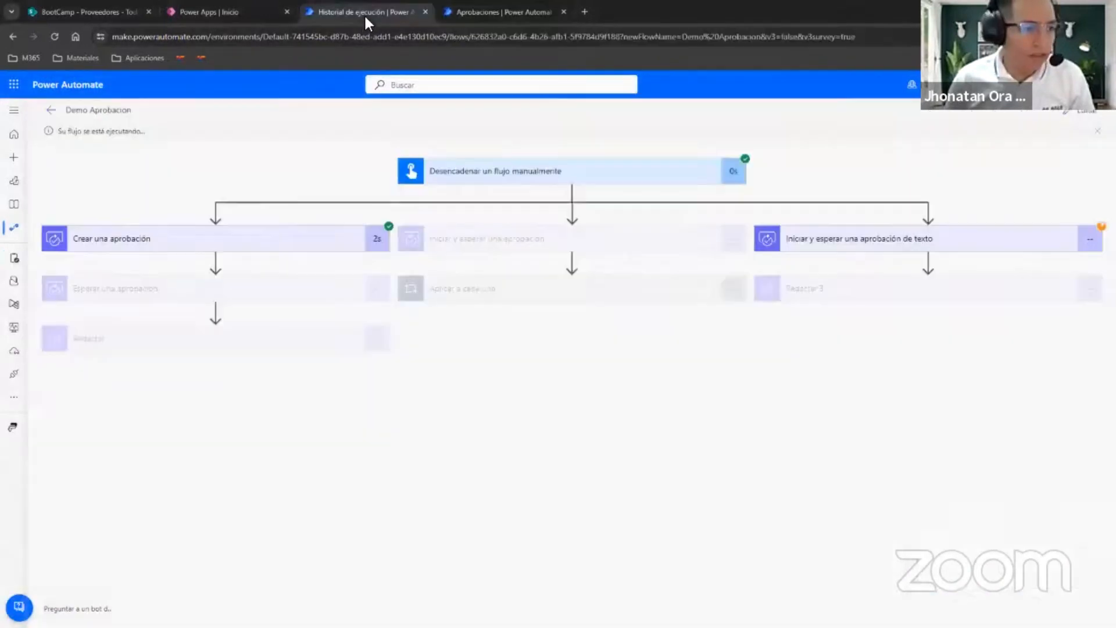
click(485, 13)
click(1006, 361)
text(Ok, p)
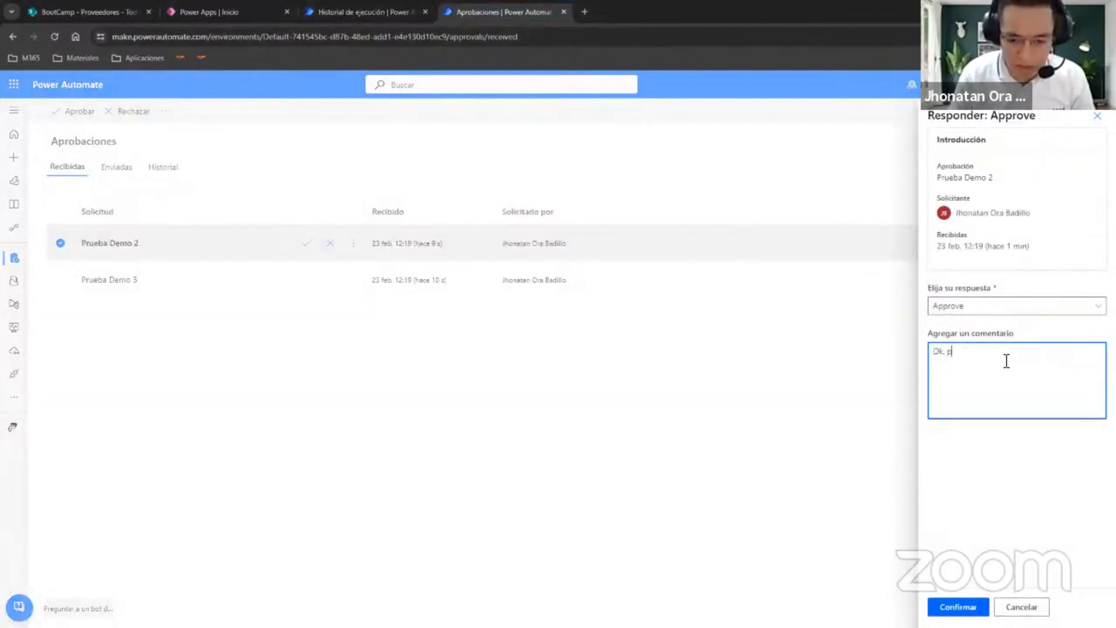
text(roceder)
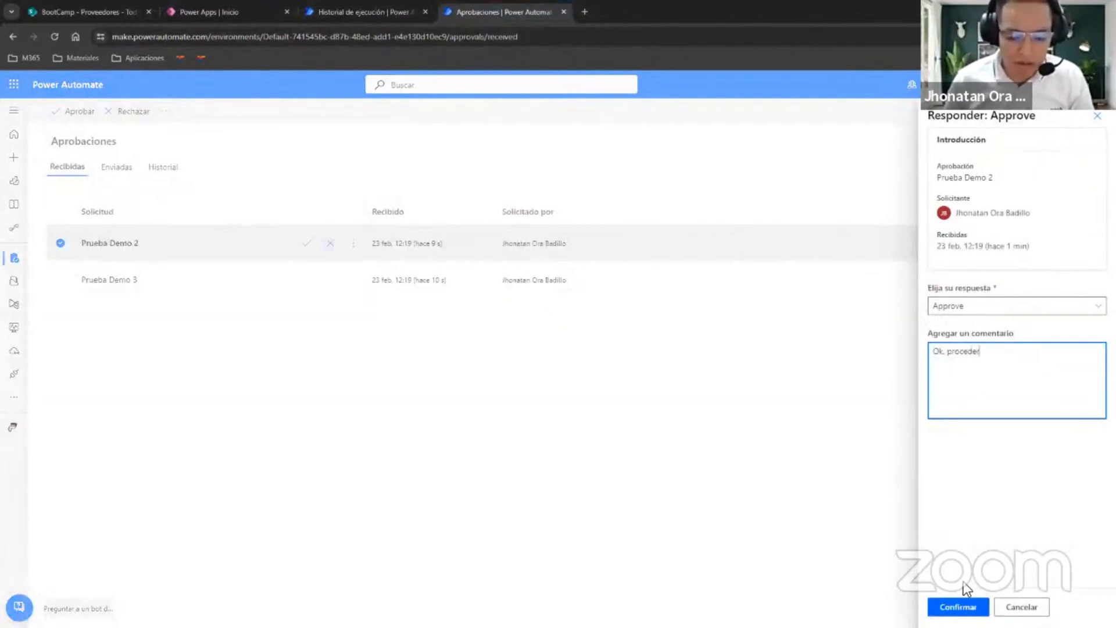
click(960, 606)
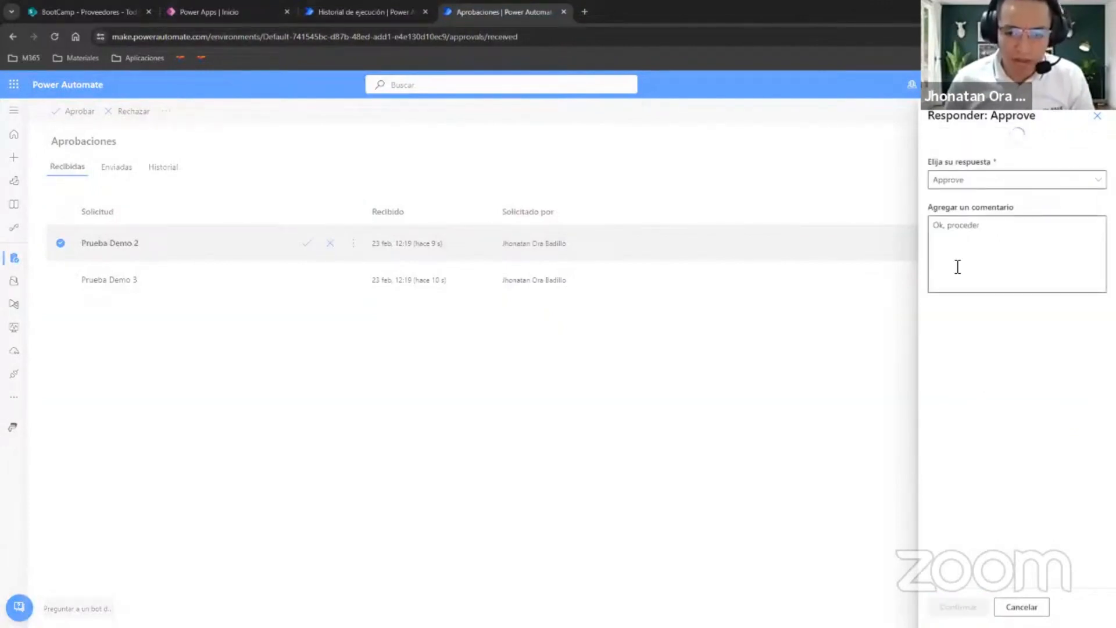
click(956, 605)
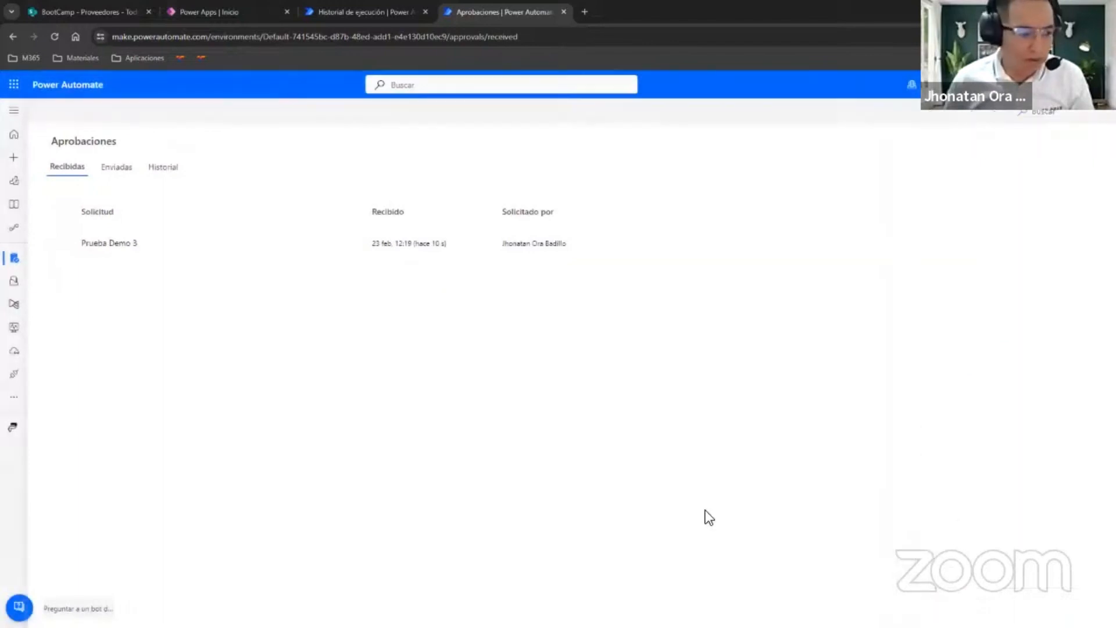
Reject the Prueba Demo 3 request, changing its text to "Modificacion, se requiere del V°B° de Gerencia".
click(305, 249)
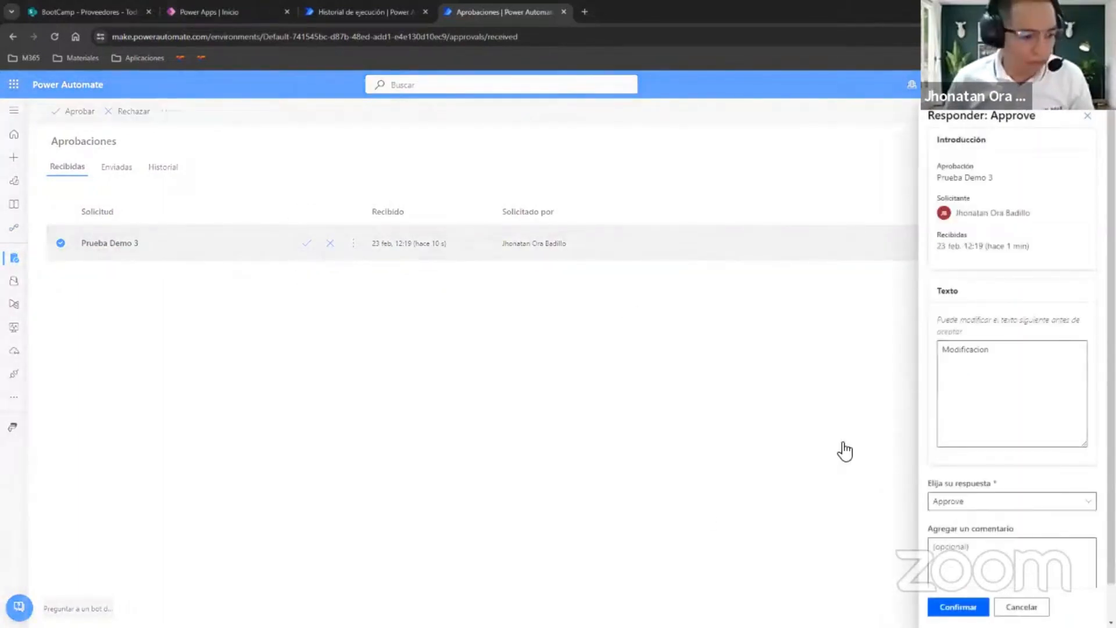
click(989, 503)
click(971, 541)
click(1046, 362)
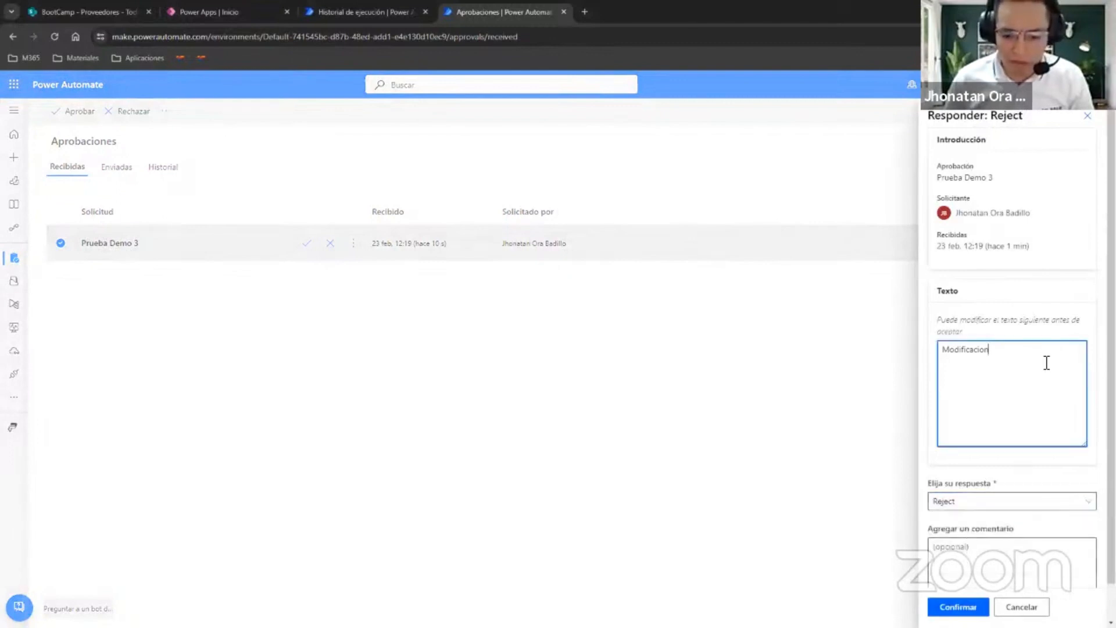
text(, se re)
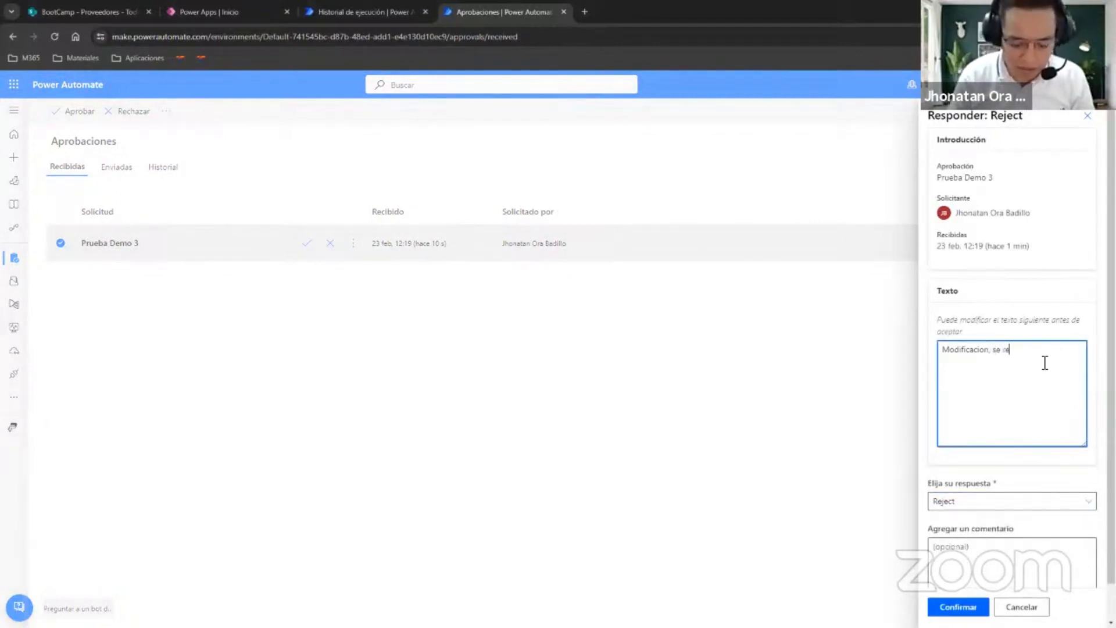
text(quiere )
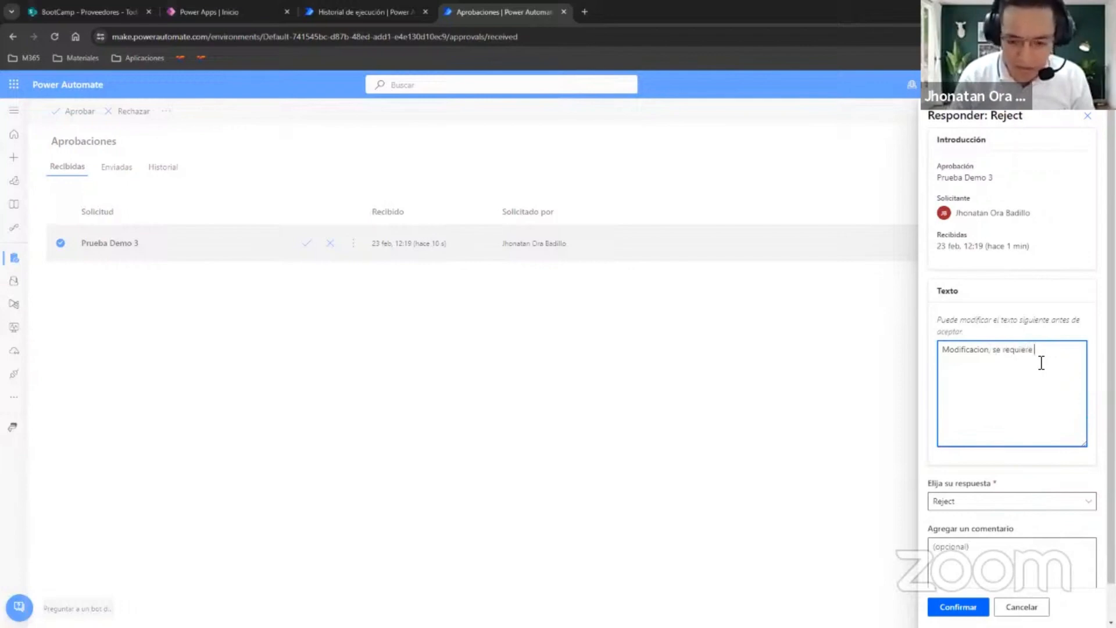
text(del V°B)
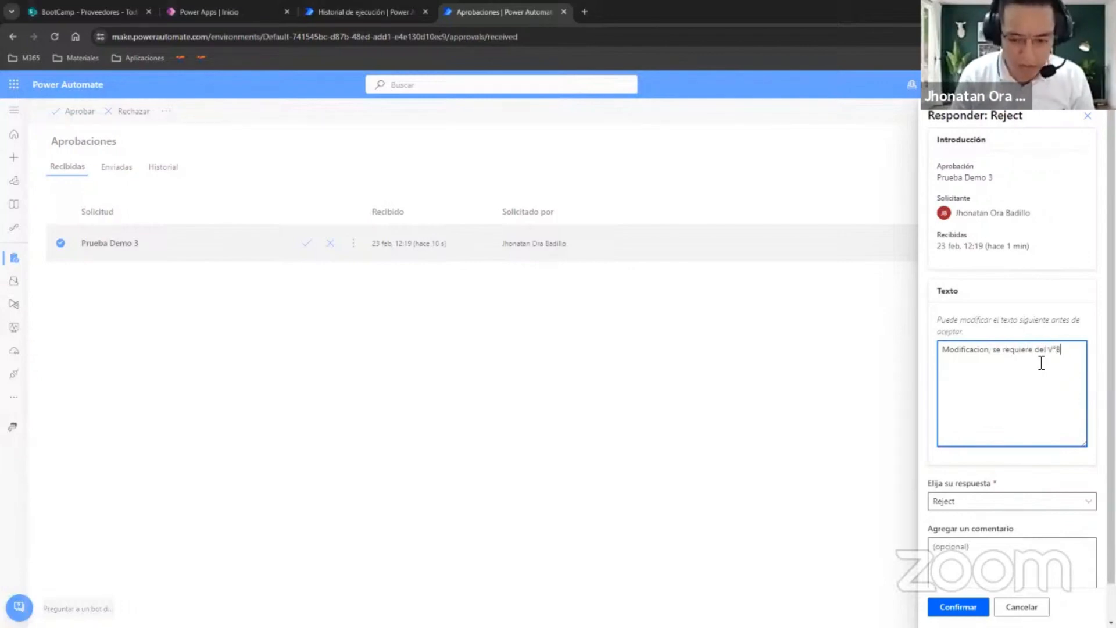
text(° de Gerencia)
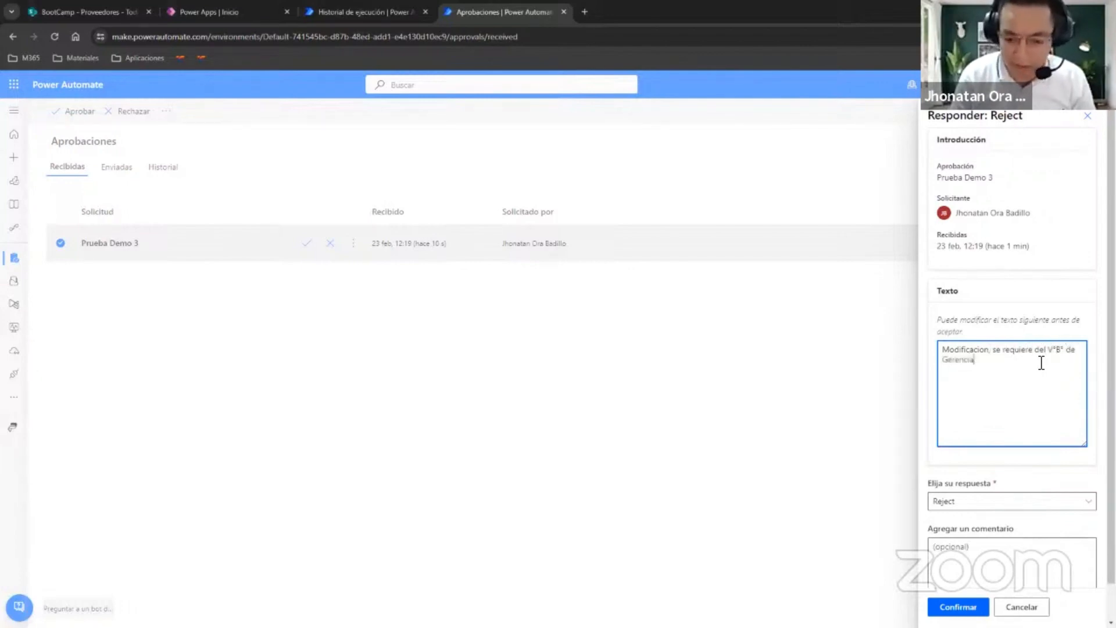
scroll(1016, 359, down, 1)
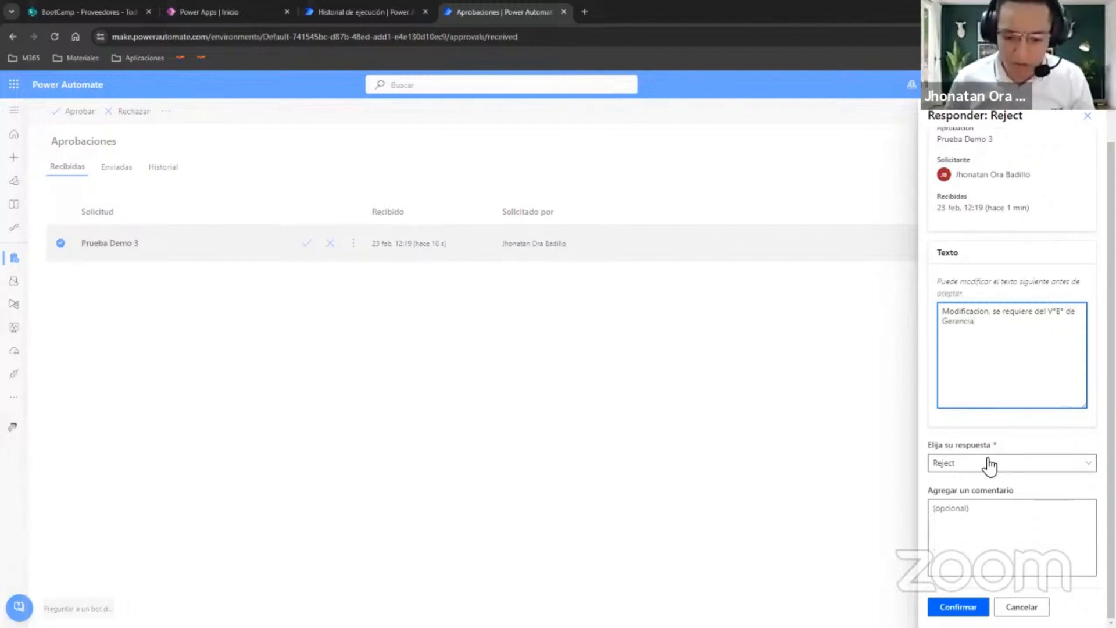
click(958, 607)
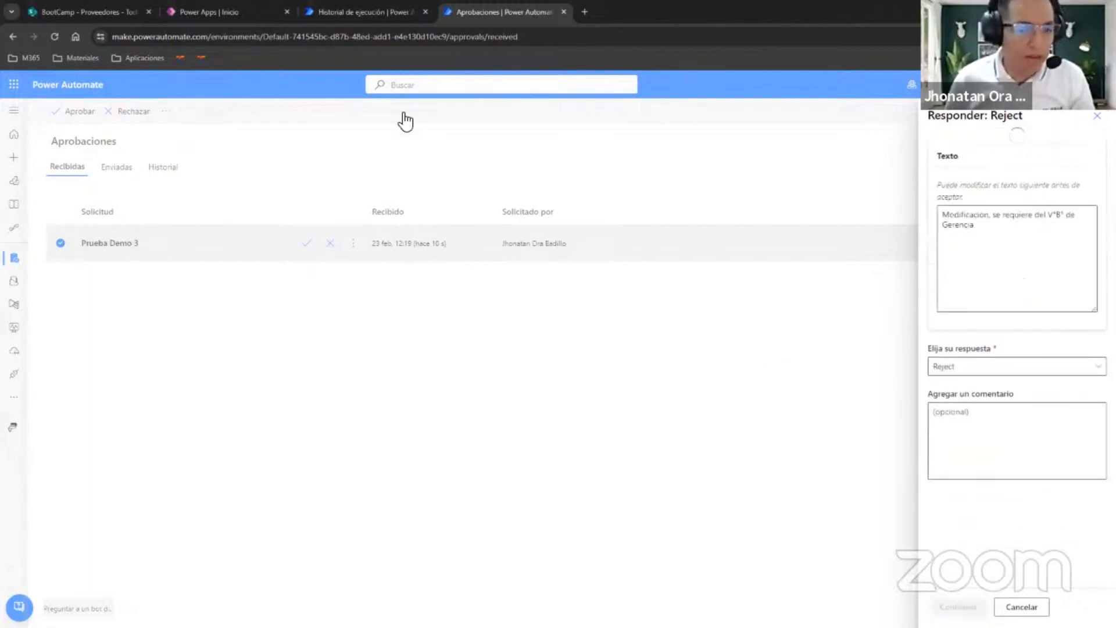
In the flow's run view, examine the Redactar result of the first branch and the approval and Redactar 2 outputs of the second.
click(353, 11)
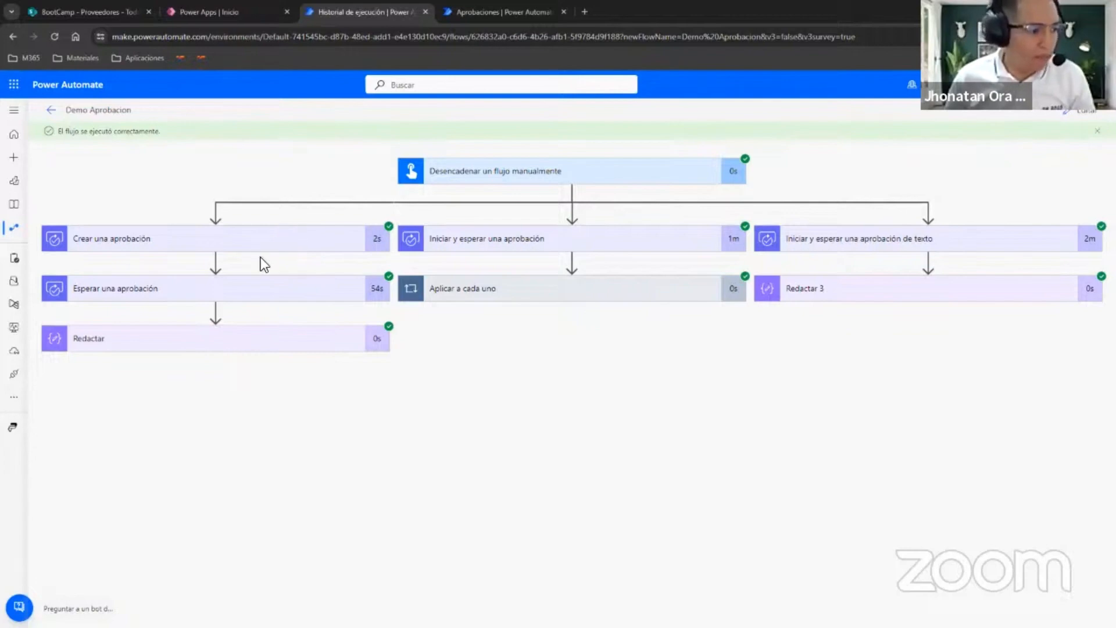
click(239, 342)
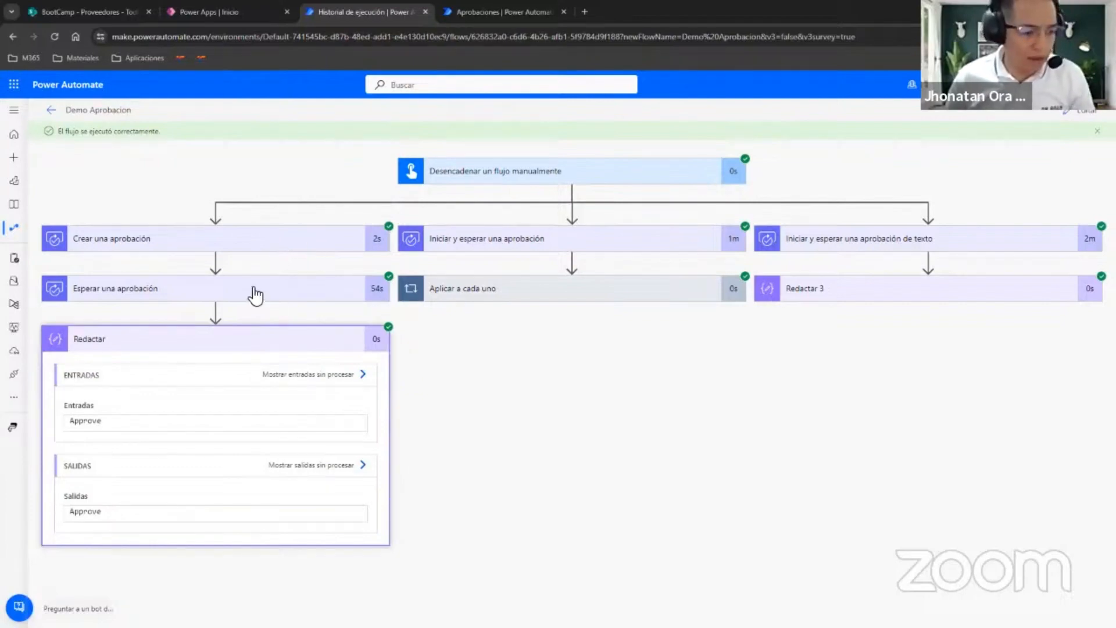
click(514, 243)
scroll(563, 279, down, 3)
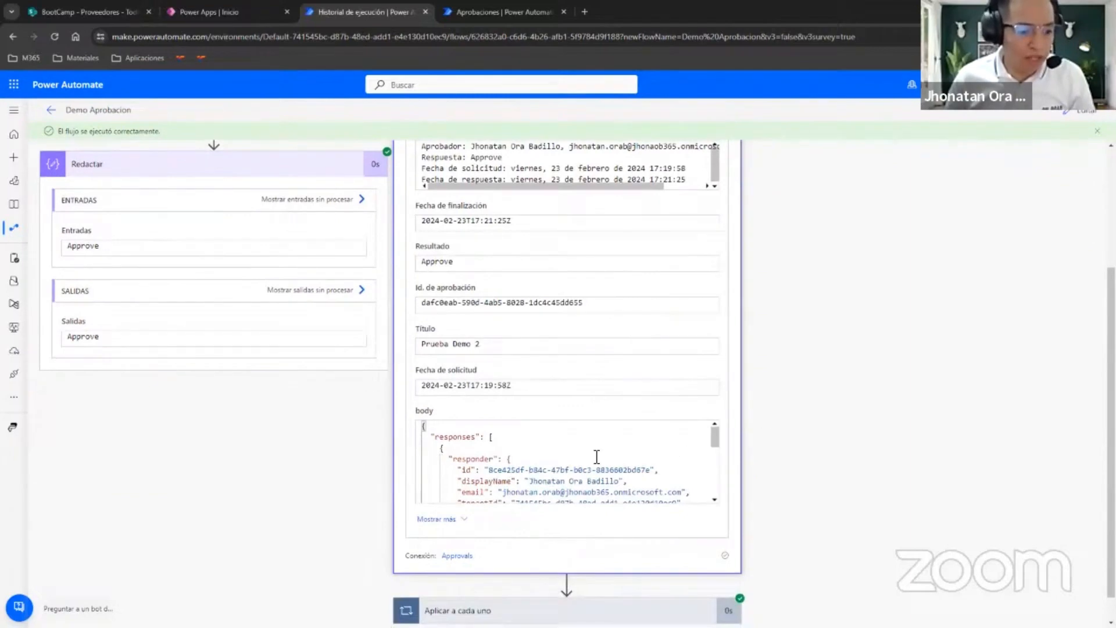
scroll(763, 447, down, 1)
click(614, 596)
scroll(779, 416, down, 5)
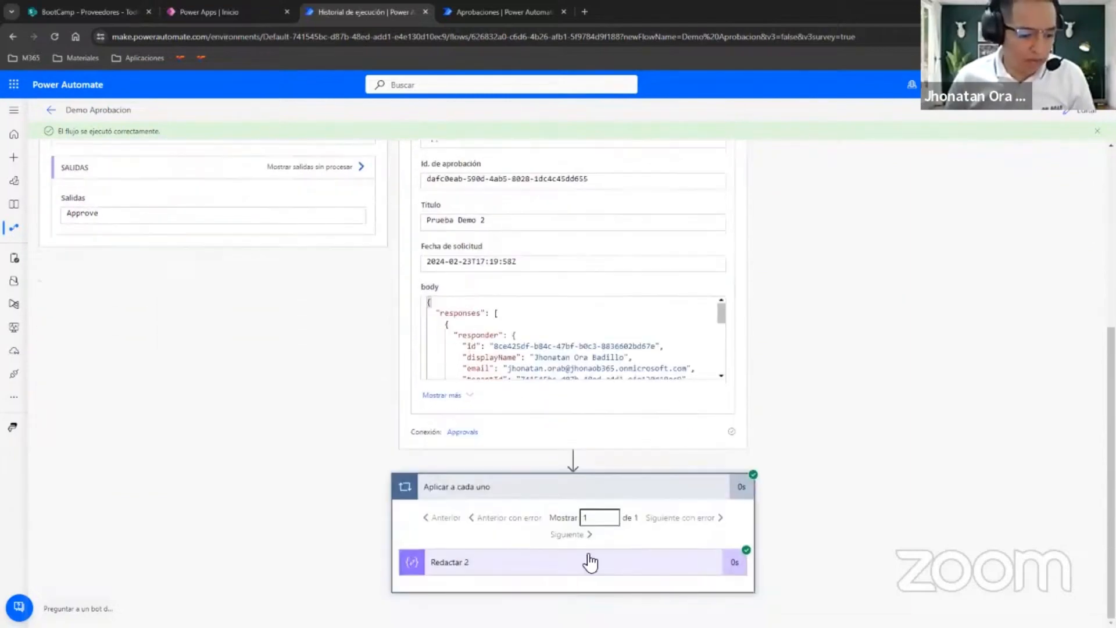
triple_click(486, 561)
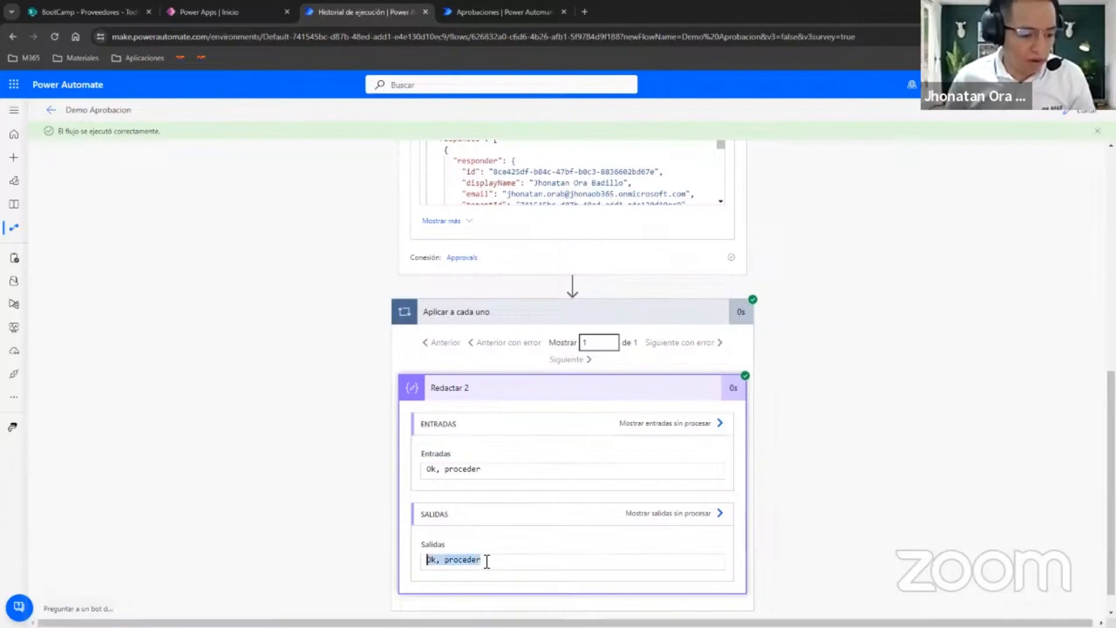
Examine the comments and response summary in the body output of Iniciar y esperar una aprobación, then collapse that action.
scroll(819, 442, up, 5)
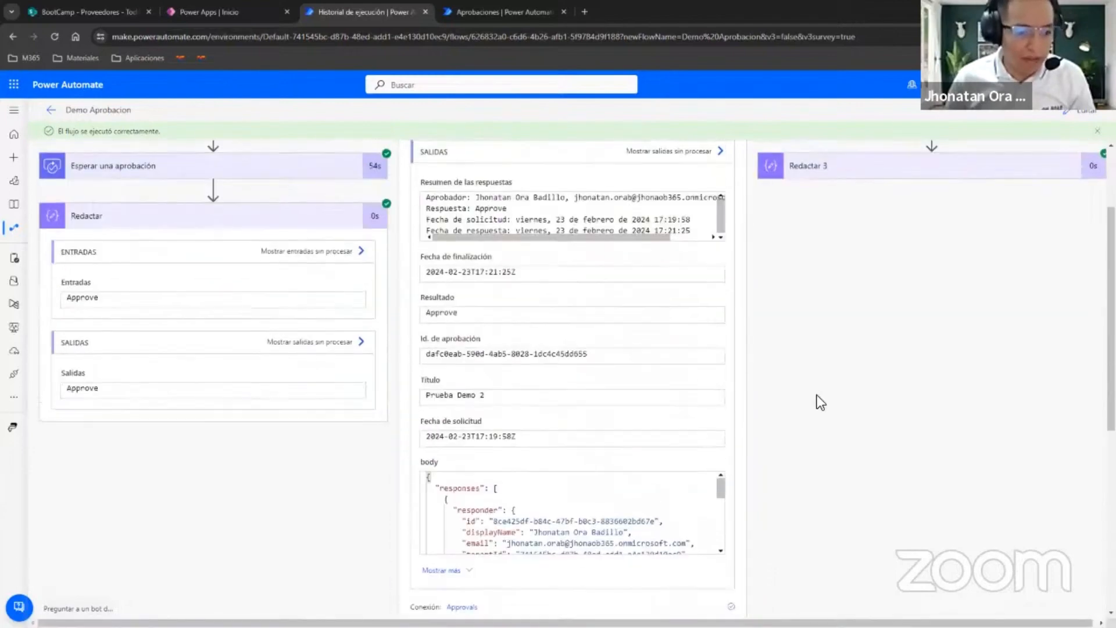
scroll(788, 381, down, 1)
drag(720, 424, 721, 483)
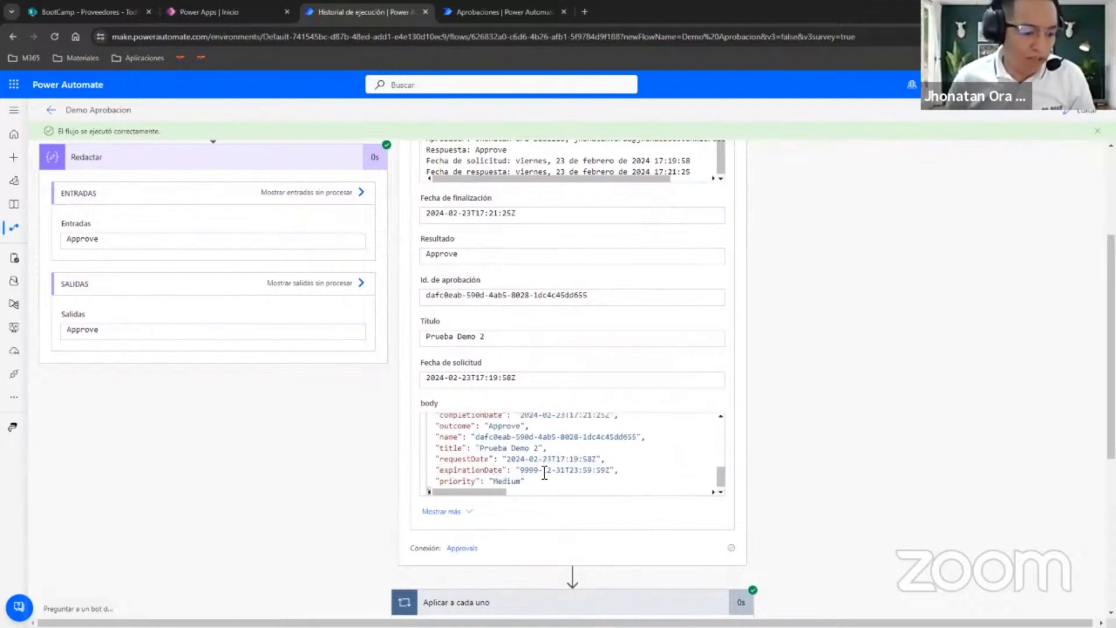
scroll(586, 465, up, 2)
drag(521, 462, 682, 464)
scroll(786, 434, up, 1)
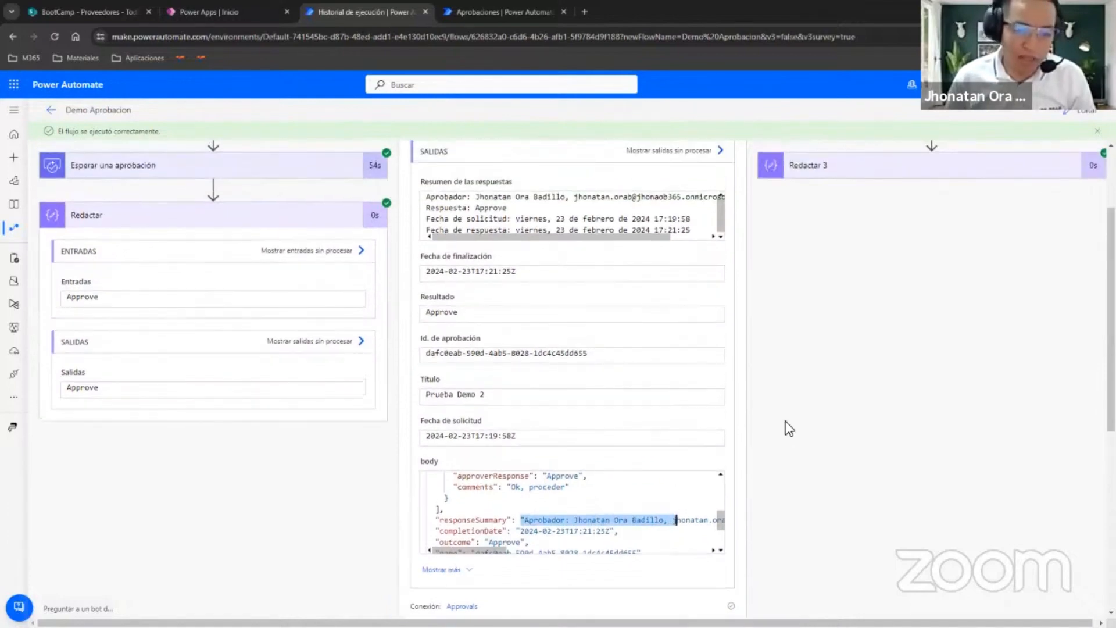
scroll(786, 420, up, 2)
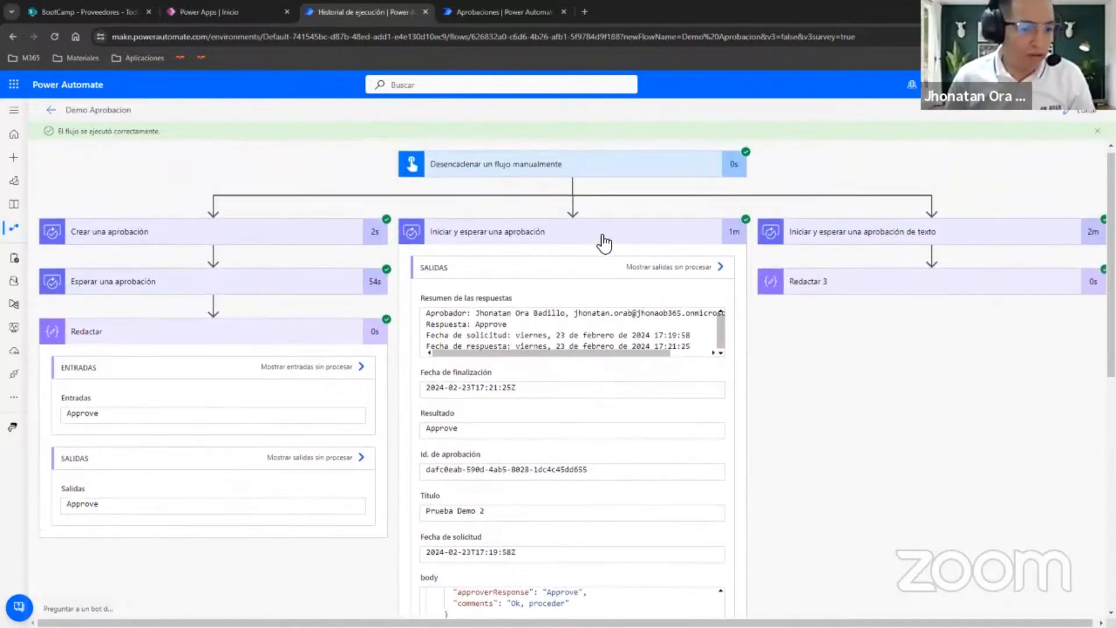
click(604, 243)
Expand Iniciar y esperar una aprobación de texto in the third branch and examine its Texto aceptado output.
click(859, 245)
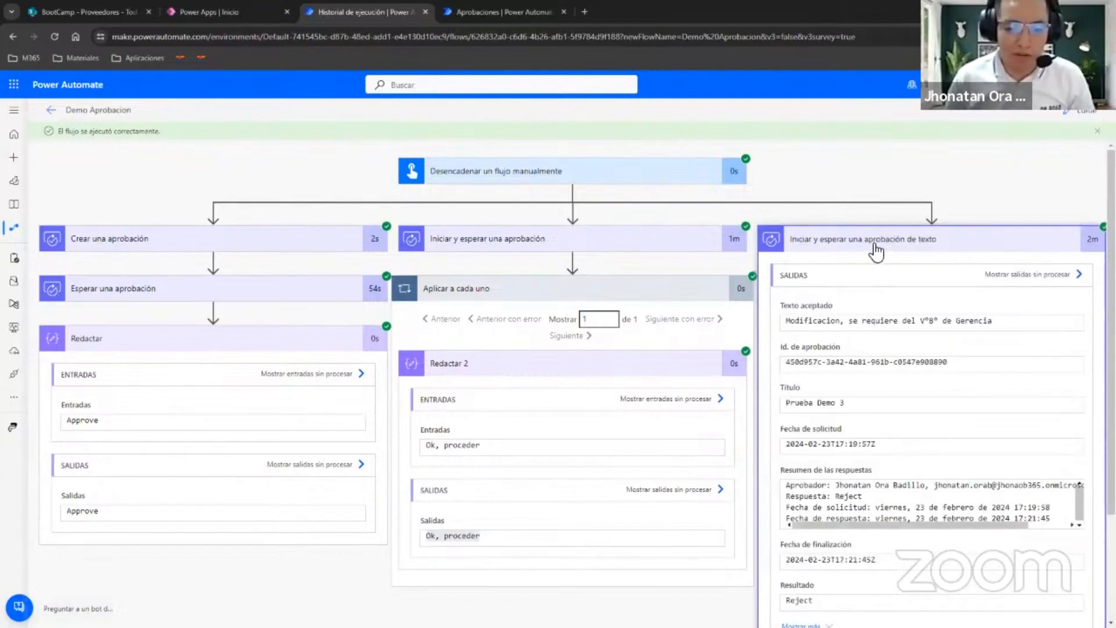
scroll(837, 238, down, 1)
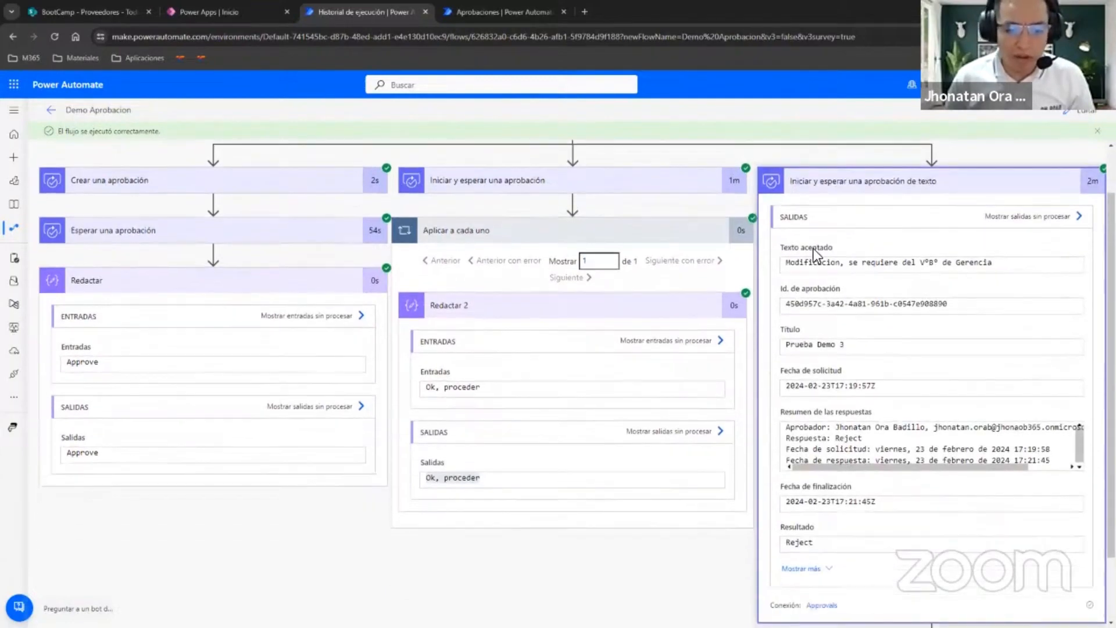
drag(784, 263, 984, 270)
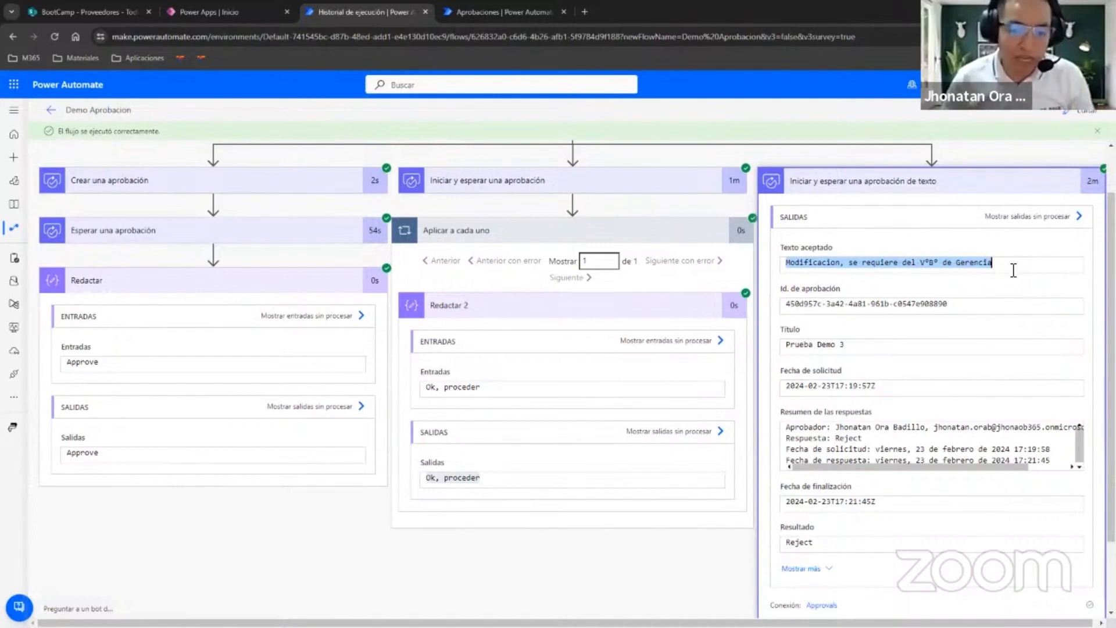
drag(1017, 266, 757, 282)
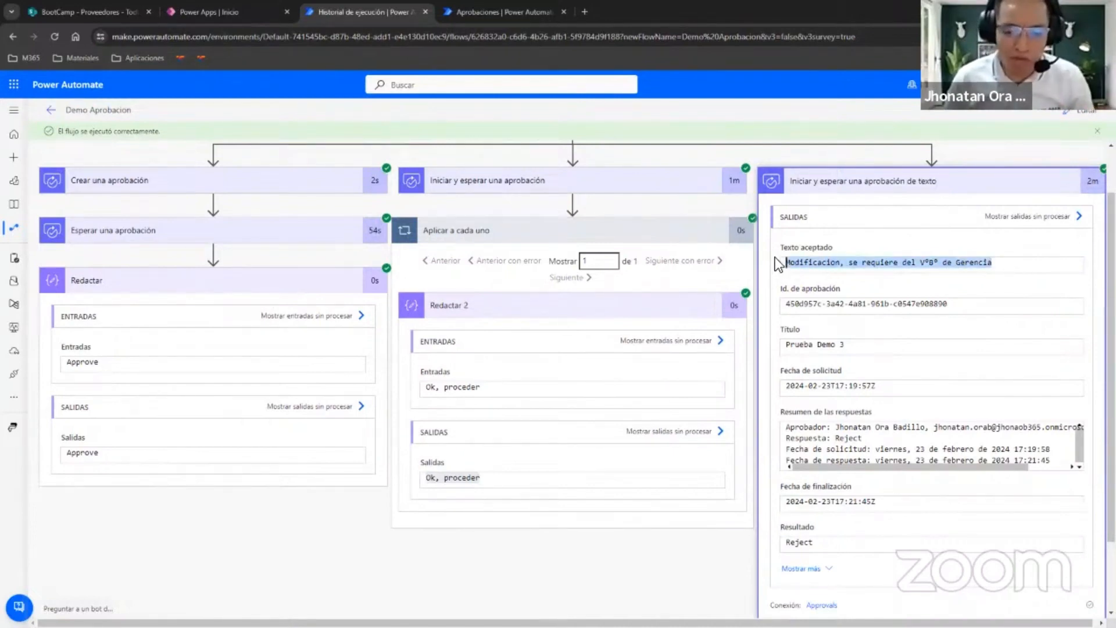
click(1015, 263)
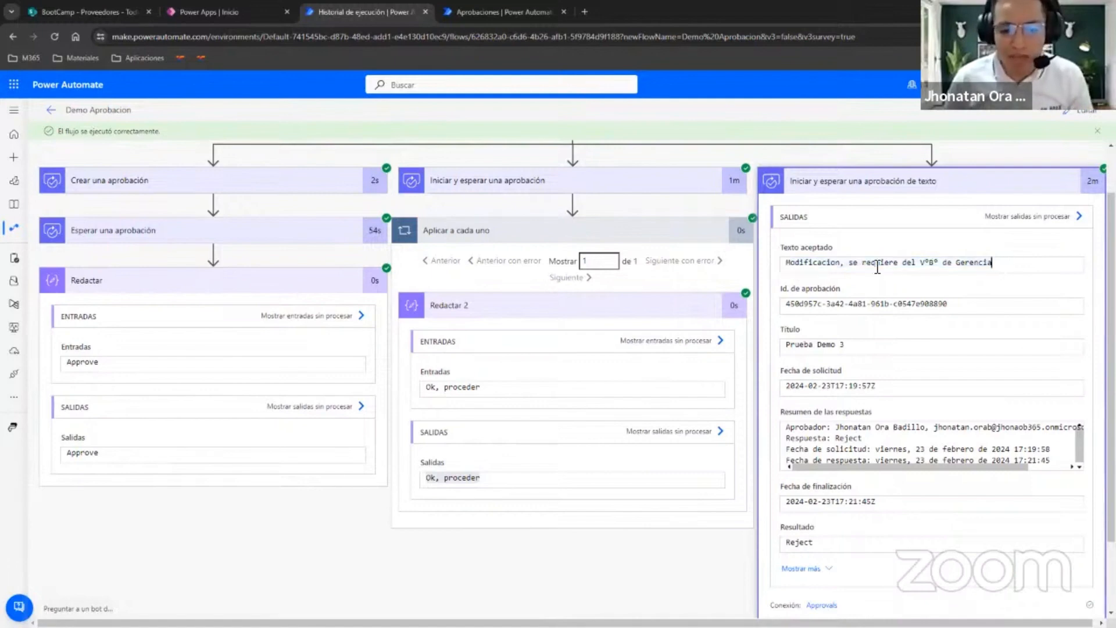
drag(992, 263, 746, 274)
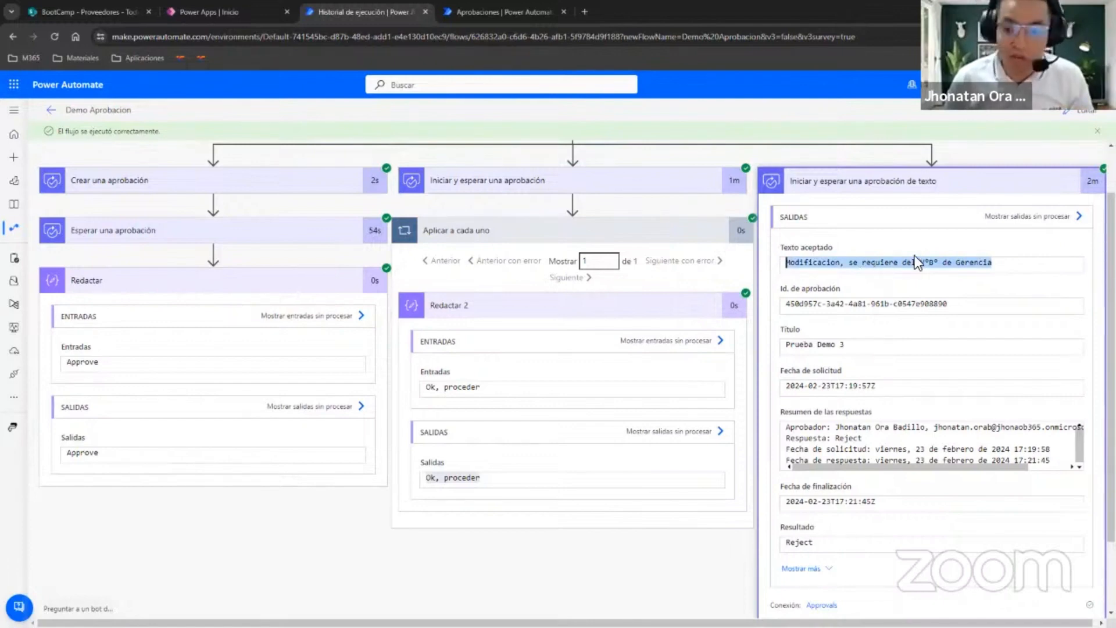
Examine the Redactar 3 output in the third branch and the inputs of Crear una aprobación in the first, collapsing the approval actions.
scroll(915, 256, down, 1)
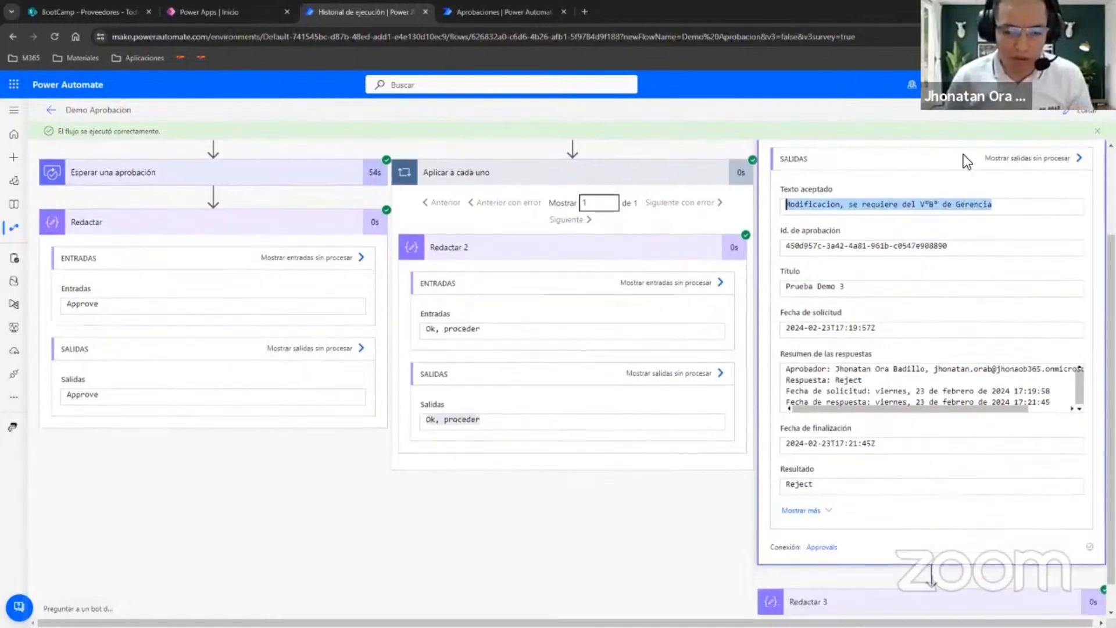
scroll(963, 155, up, 2)
click(963, 235)
click(876, 293)
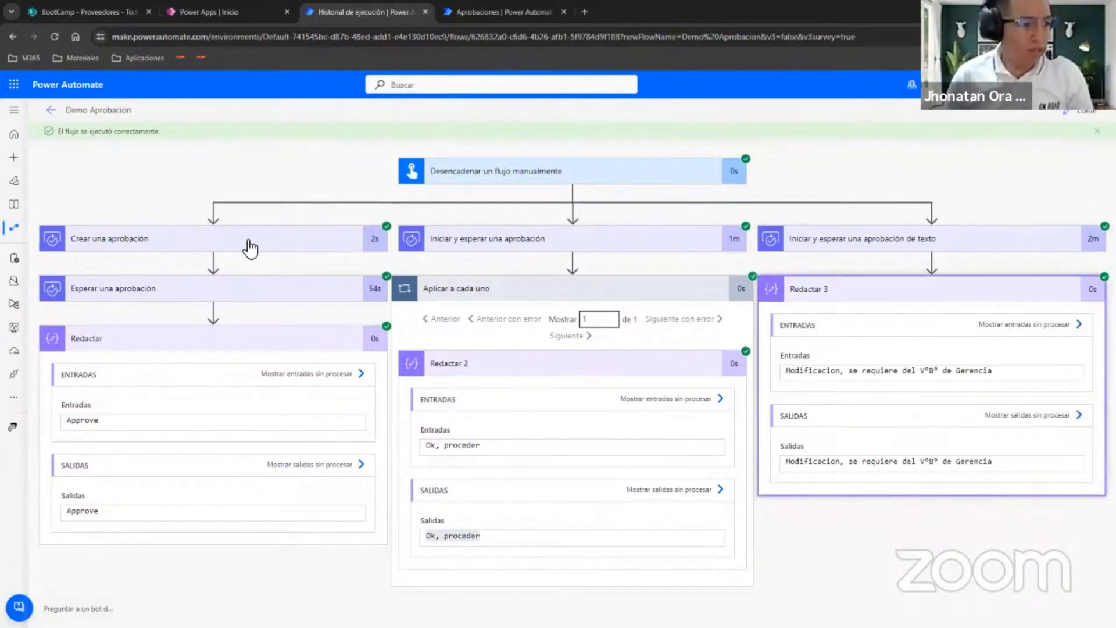
click(377, 248)
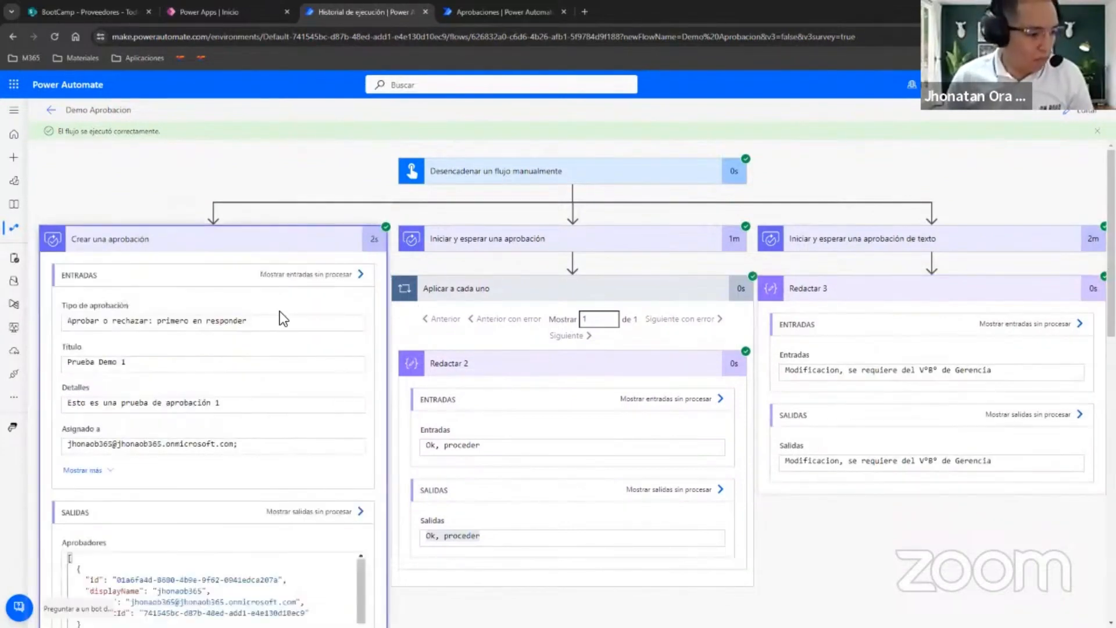
click(323, 244)
Open the flow for editing and show the advanced options of Crear una aprobación and Iniciar y esperar una aprobación.
click(1082, 117)
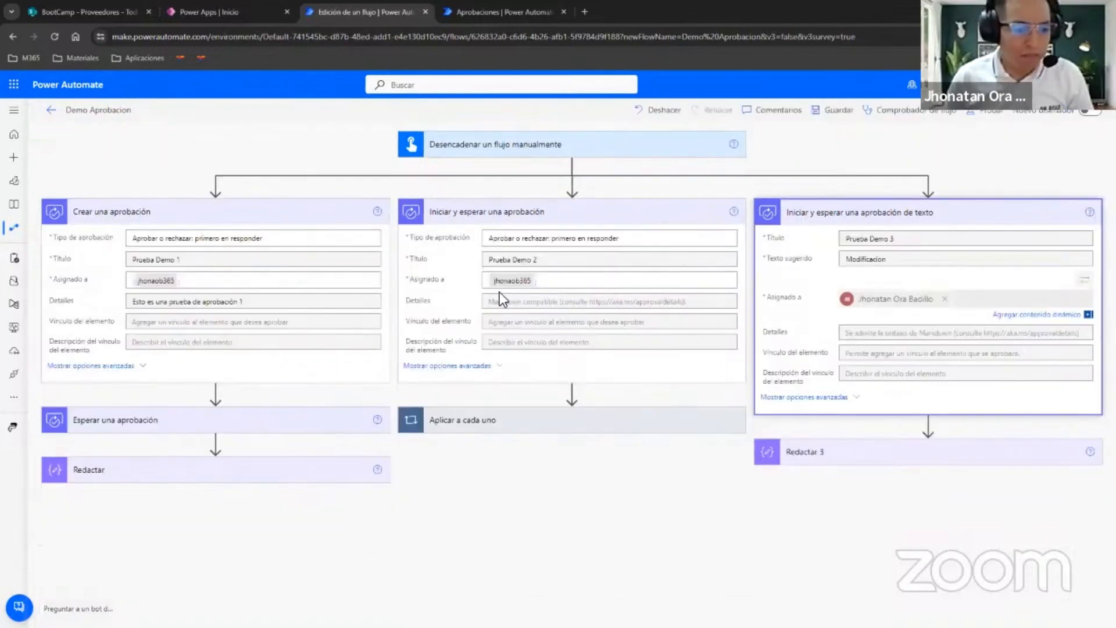
click(114, 368)
click(432, 369)
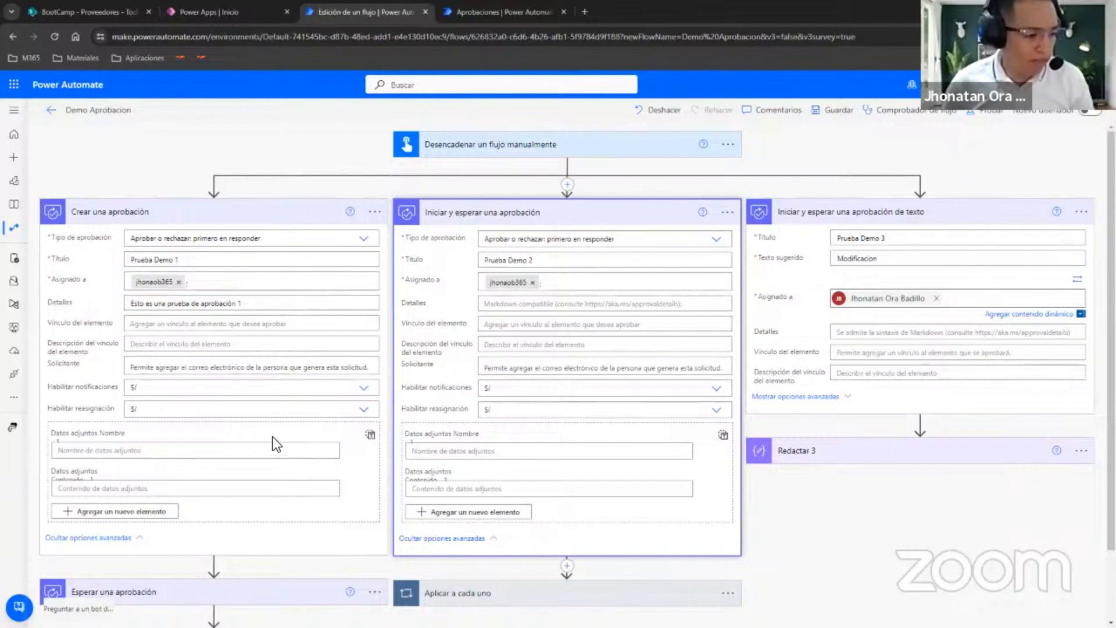
Switch to Power Apps and open its app creation page, then show the SharePoint Proveedores list in expanded view.
click(235, 13)
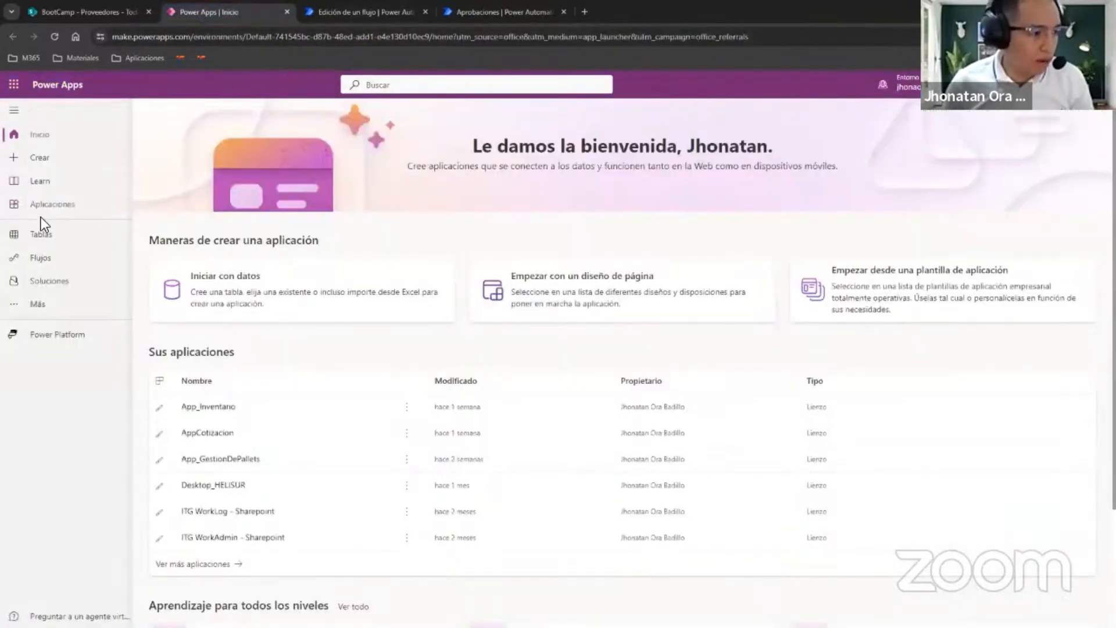
click(36, 157)
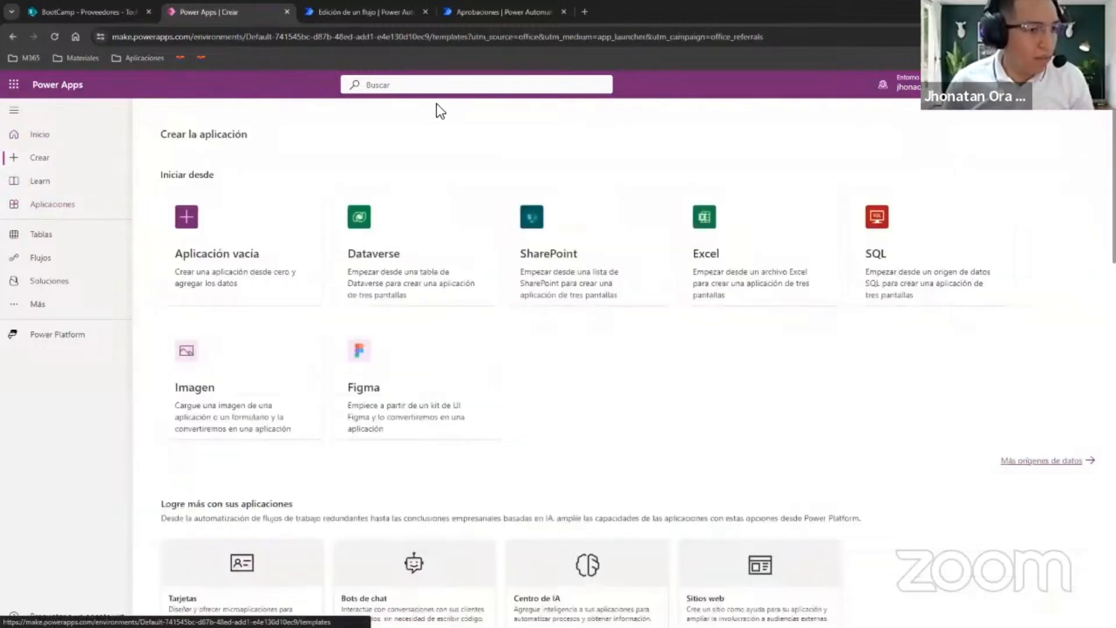
click(87, 13)
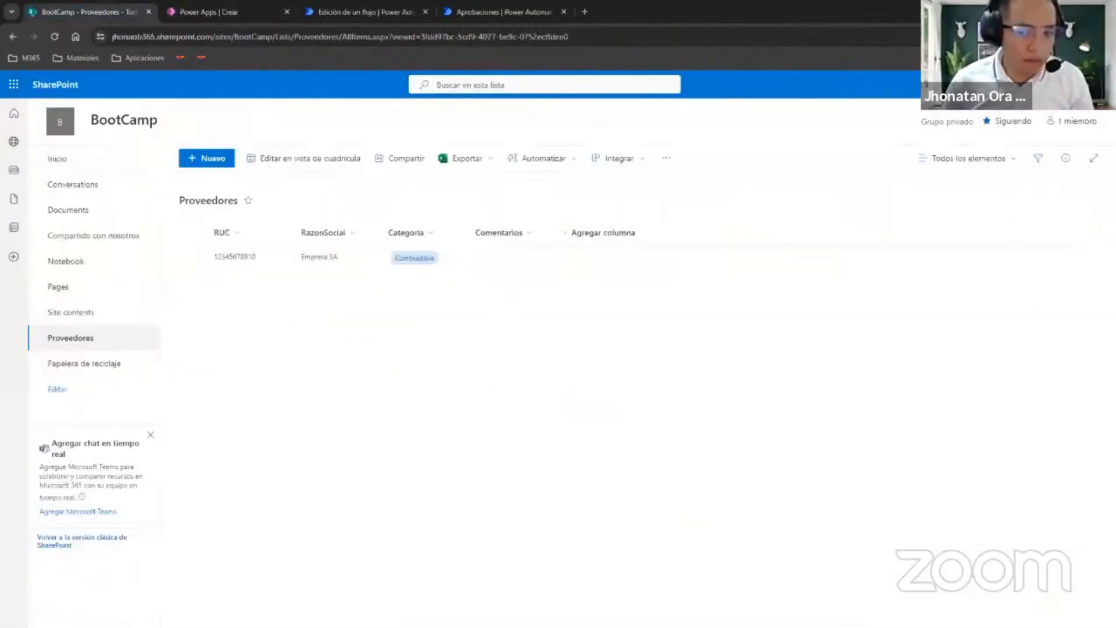
click(1094, 158)
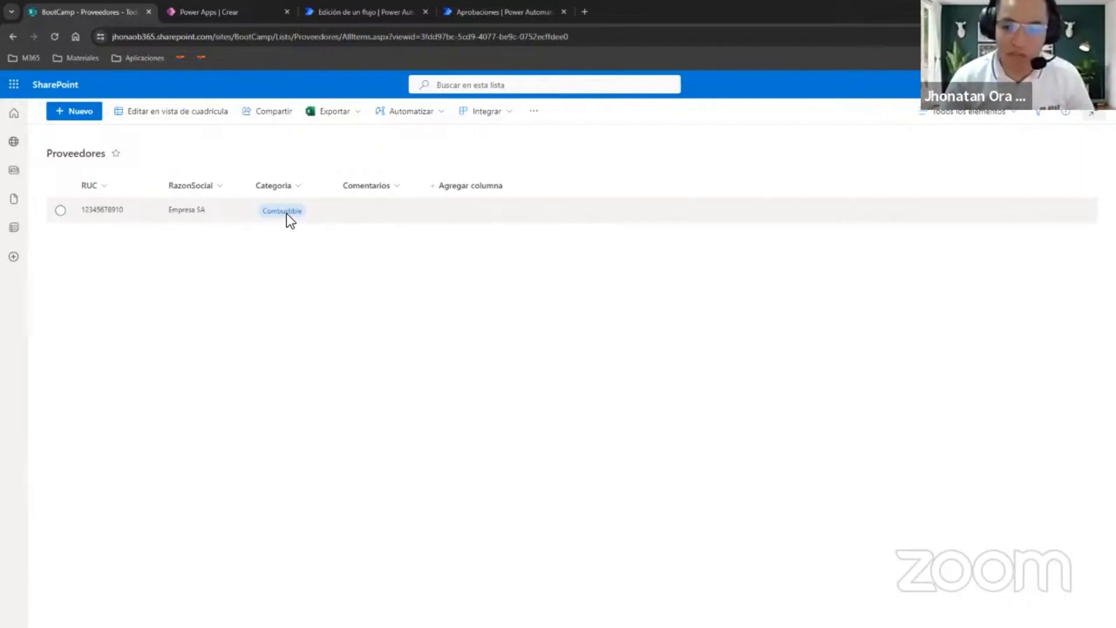
Create a blank canvas app in Power Apps named "Registro de proveedores" with the Tableta format.
click(224, 12)
click(271, 284)
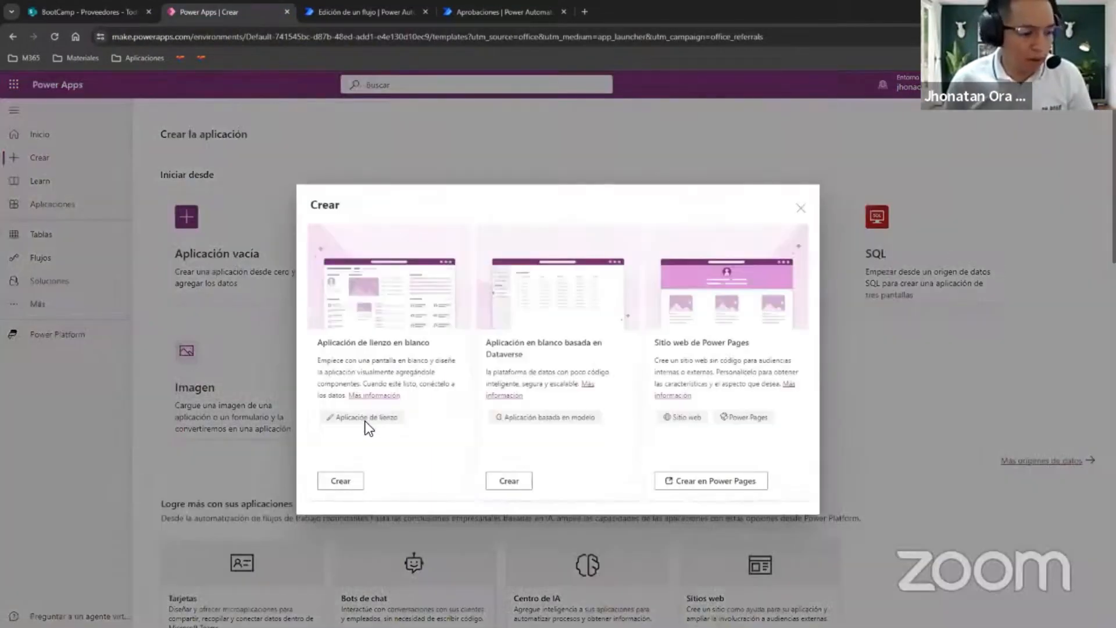
click(343, 484)
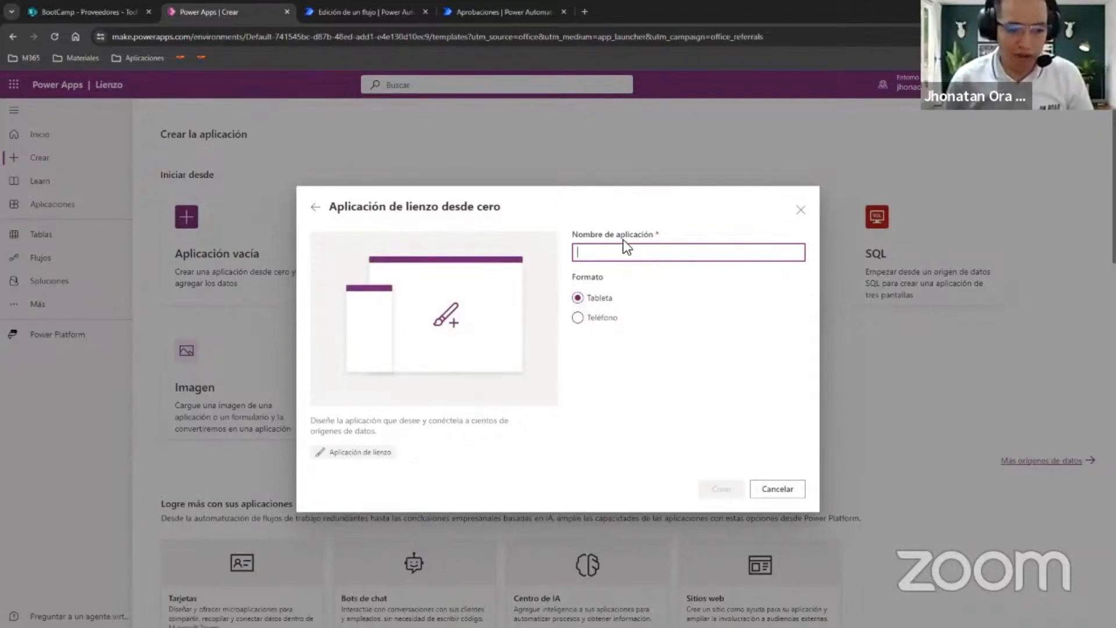
text(Re)
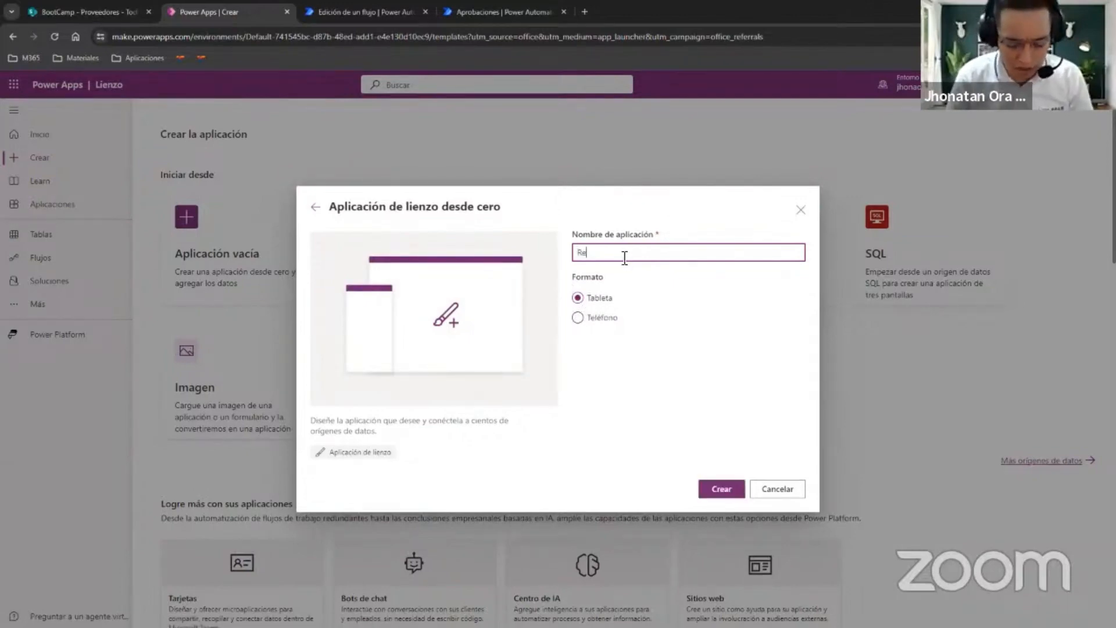
text(gistro de )
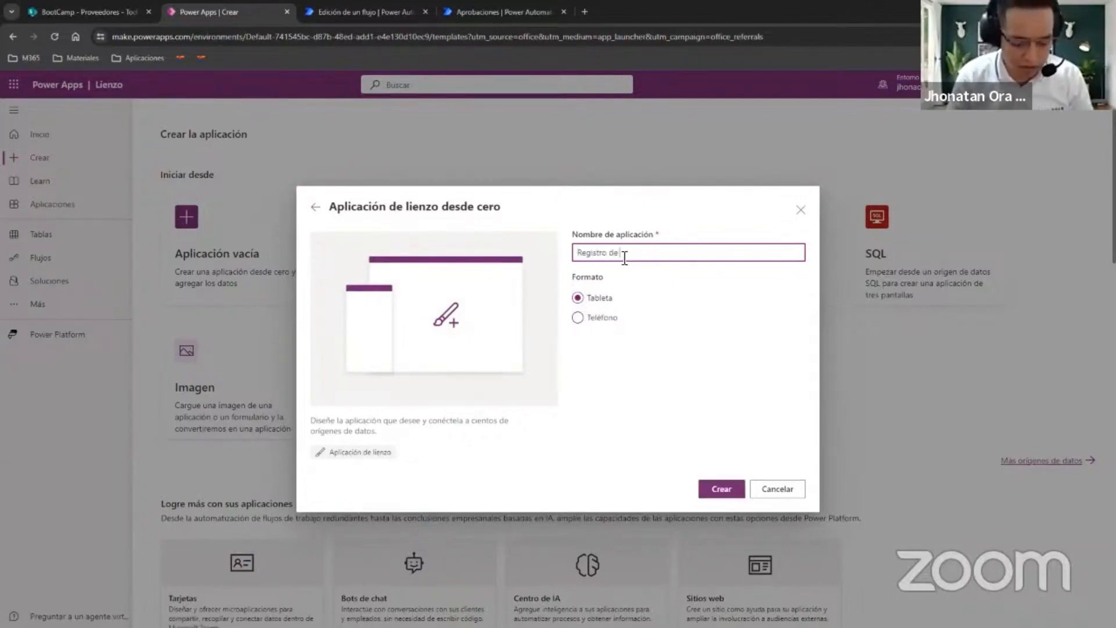
text(proveedores)
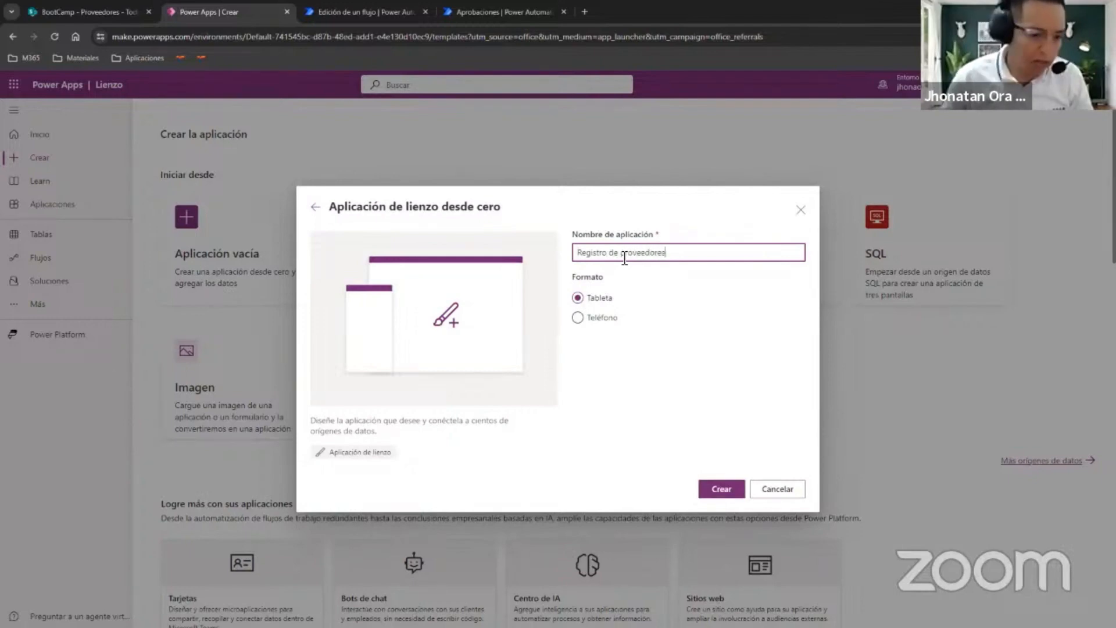
click(720, 489)
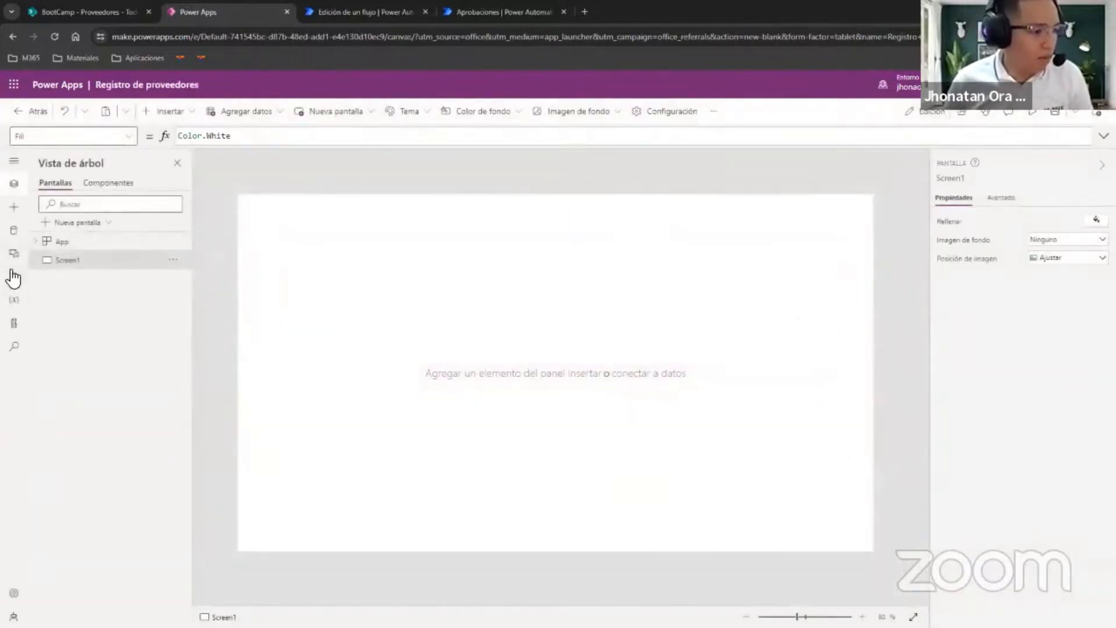
Add the Proveedores list from the SharePoint BootCamp site to the app as a data source.
click(15, 241)
click(81, 206)
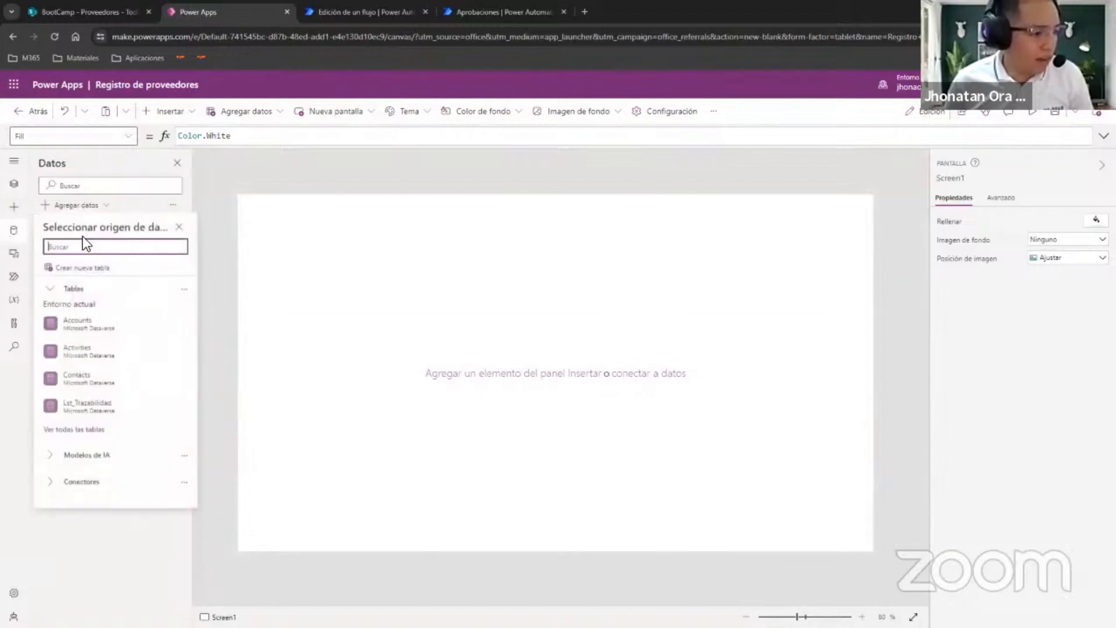
text(sharepint)
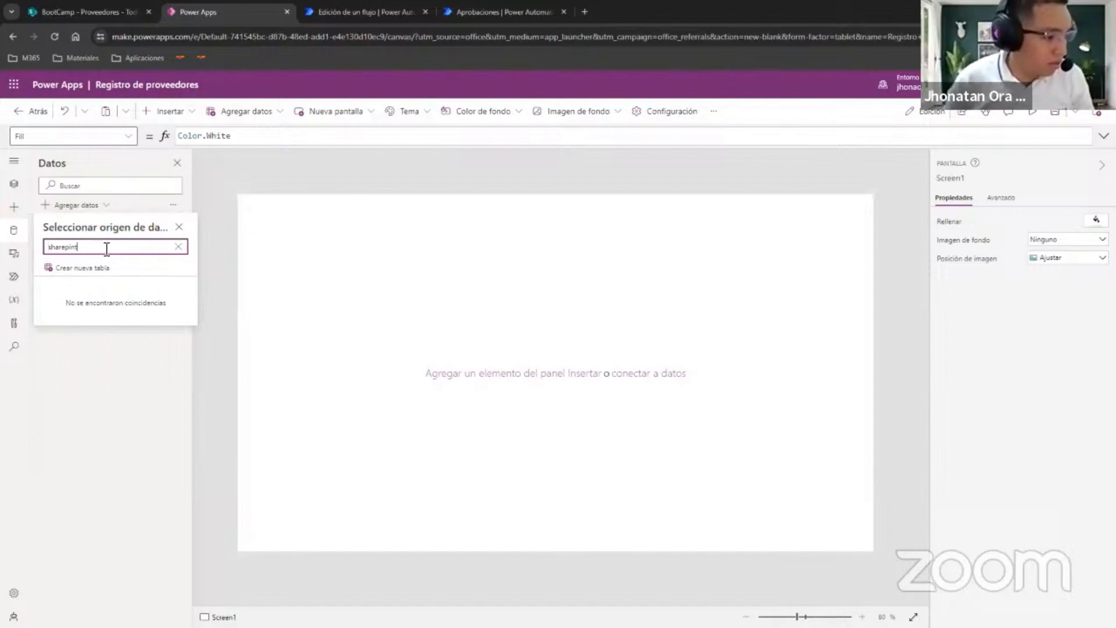
text(o)
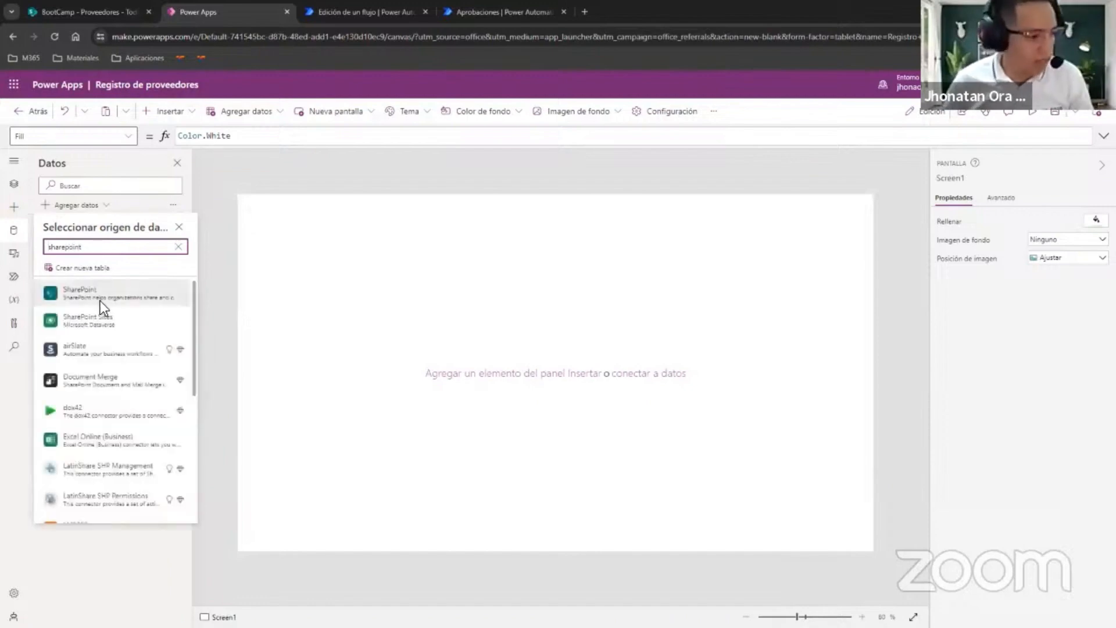
click(87, 299)
click(104, 300)
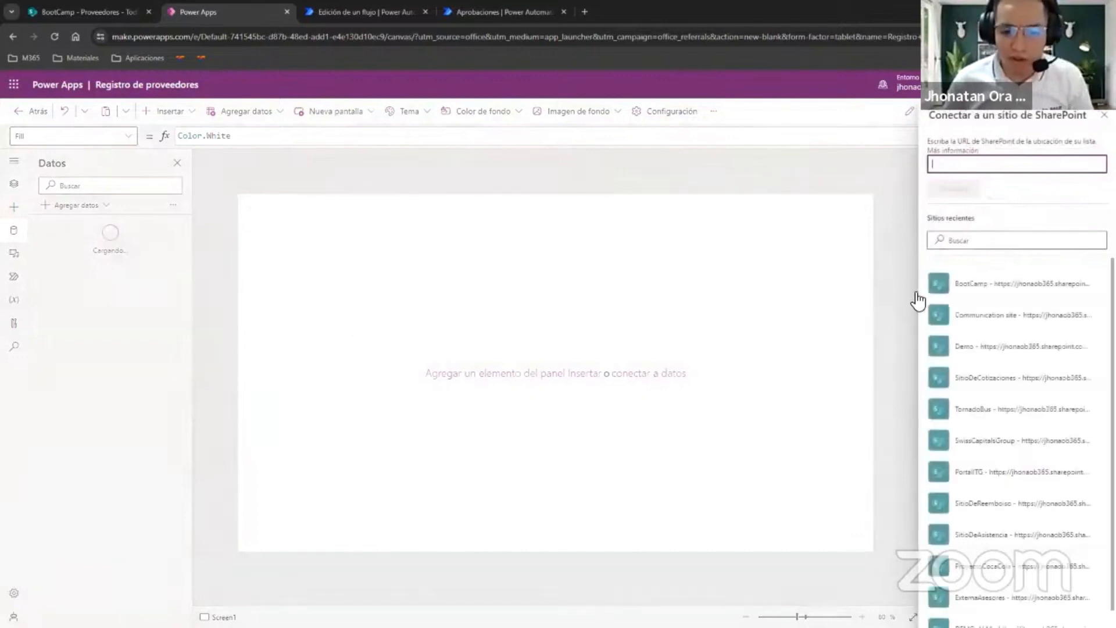
click(973, 291)
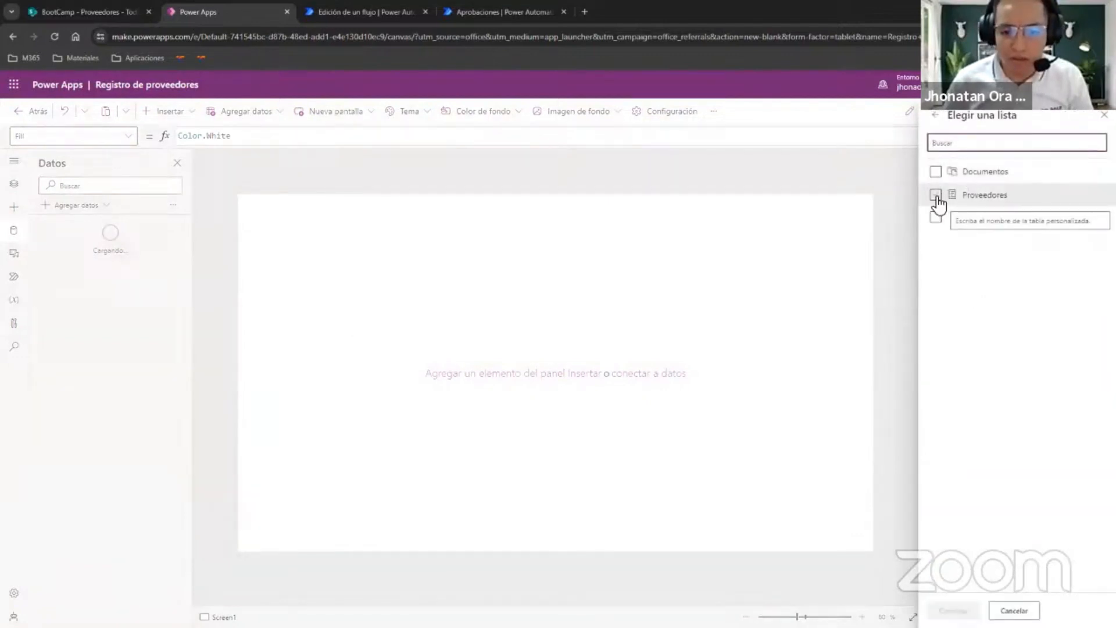
click(935, 196)
click(953, 608)
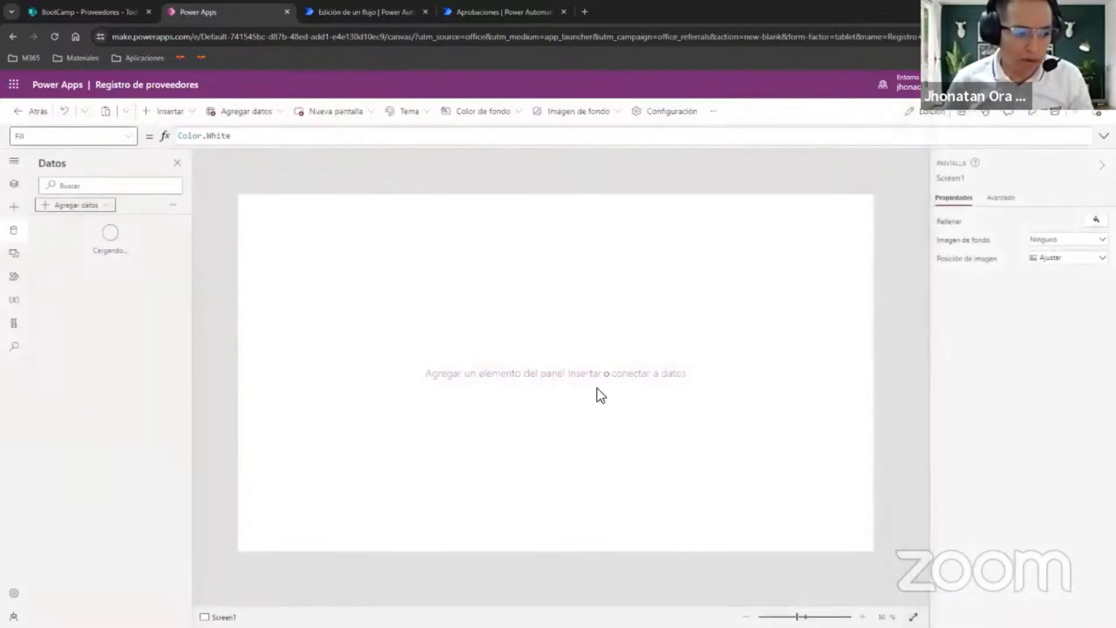
click(239, 197)
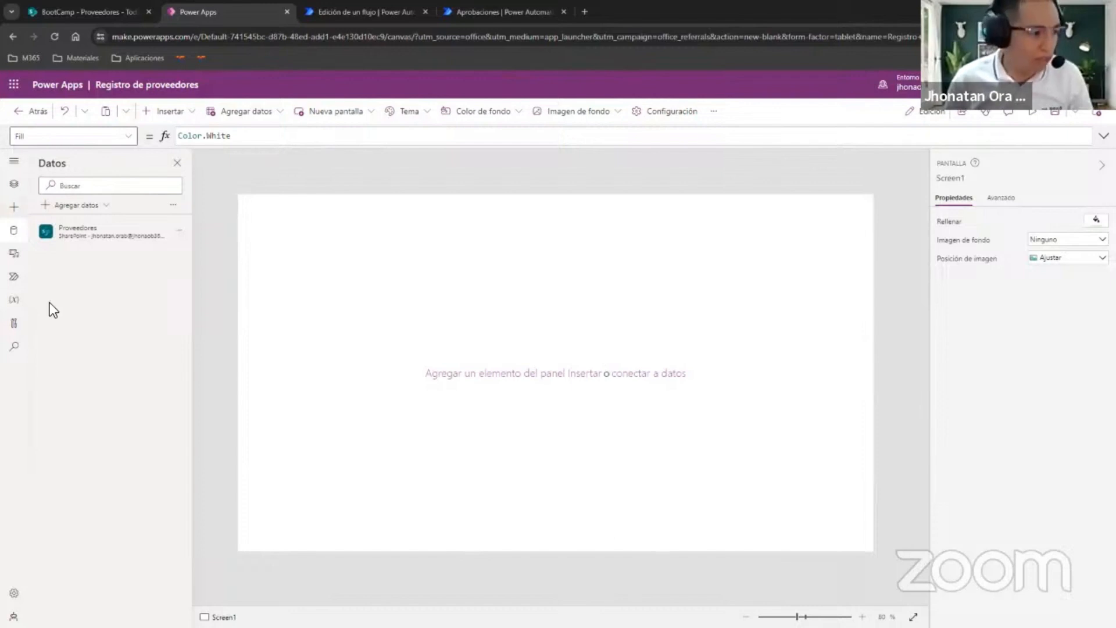
Insert a text label on Screen1 and size it as a full-width header along the upper edge, 1366 wide and 67 high.
click(14, 183)
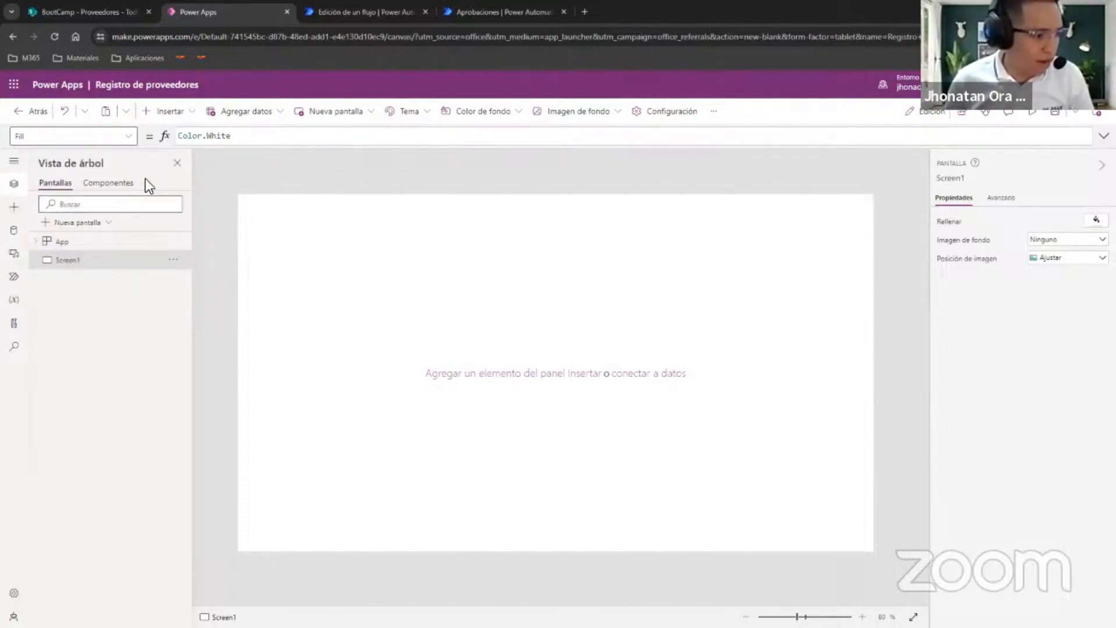
click(190, 114)
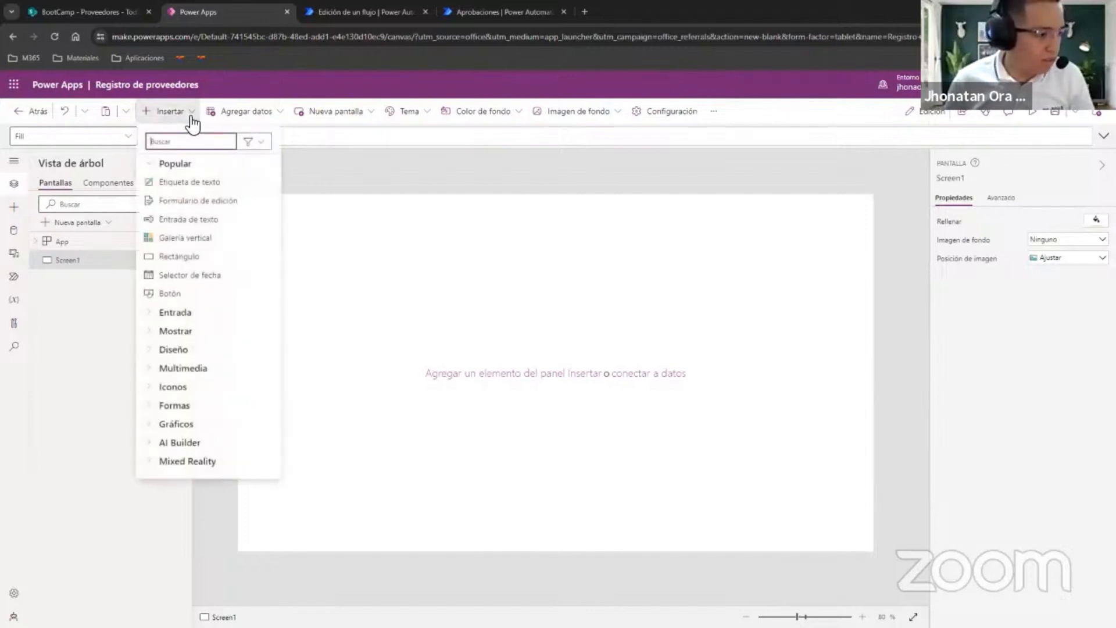
click(192, 182)
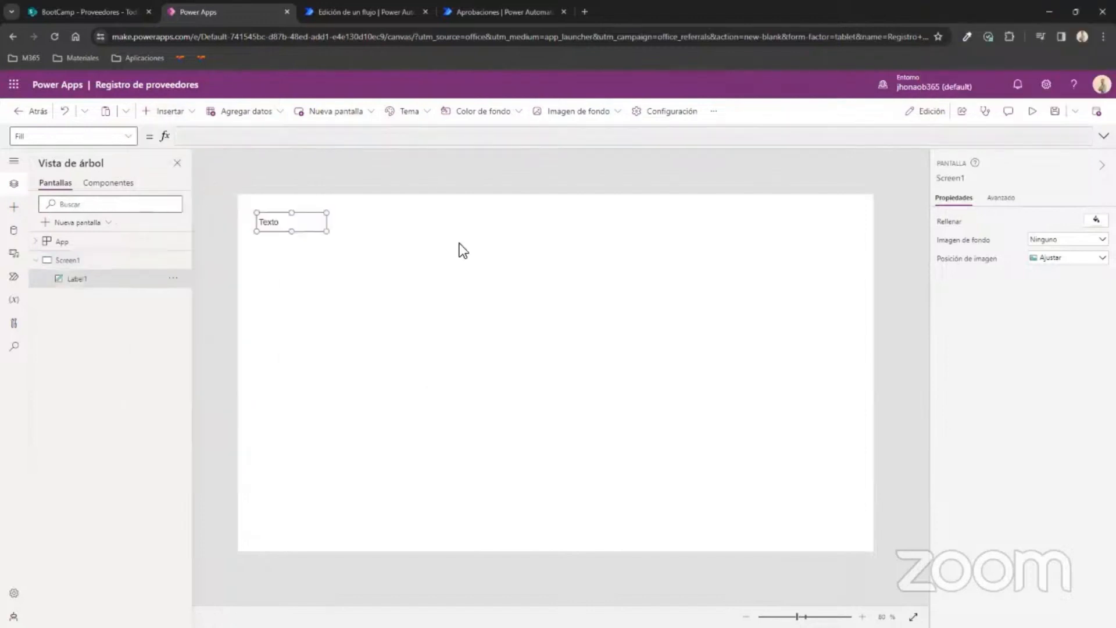
drag(294, 227, 881, 238)
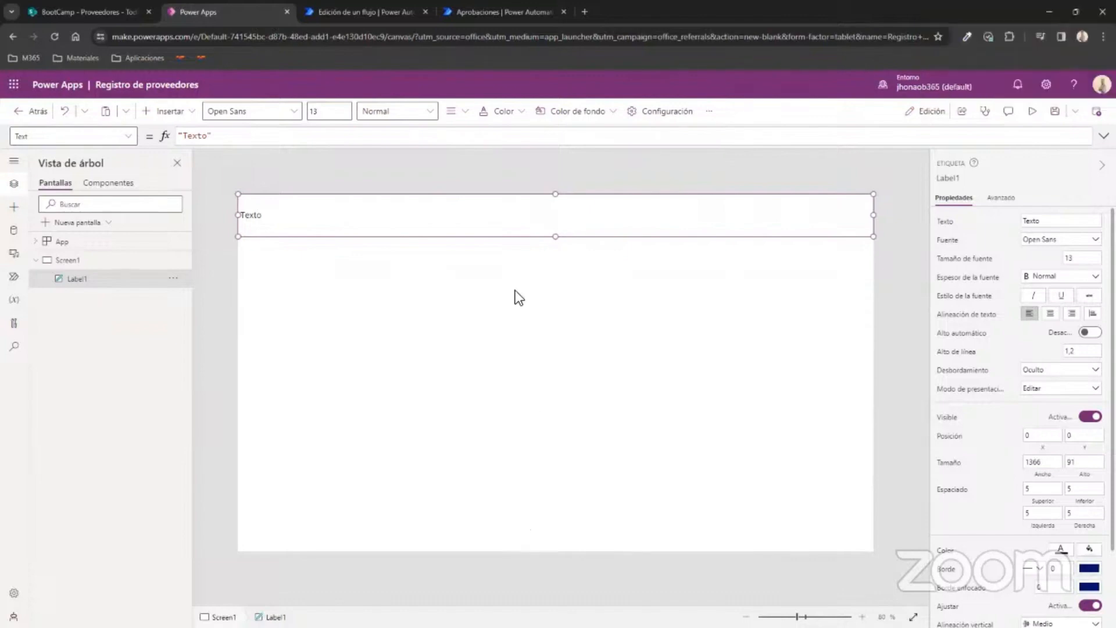
drag(556, 238, 576, 226)
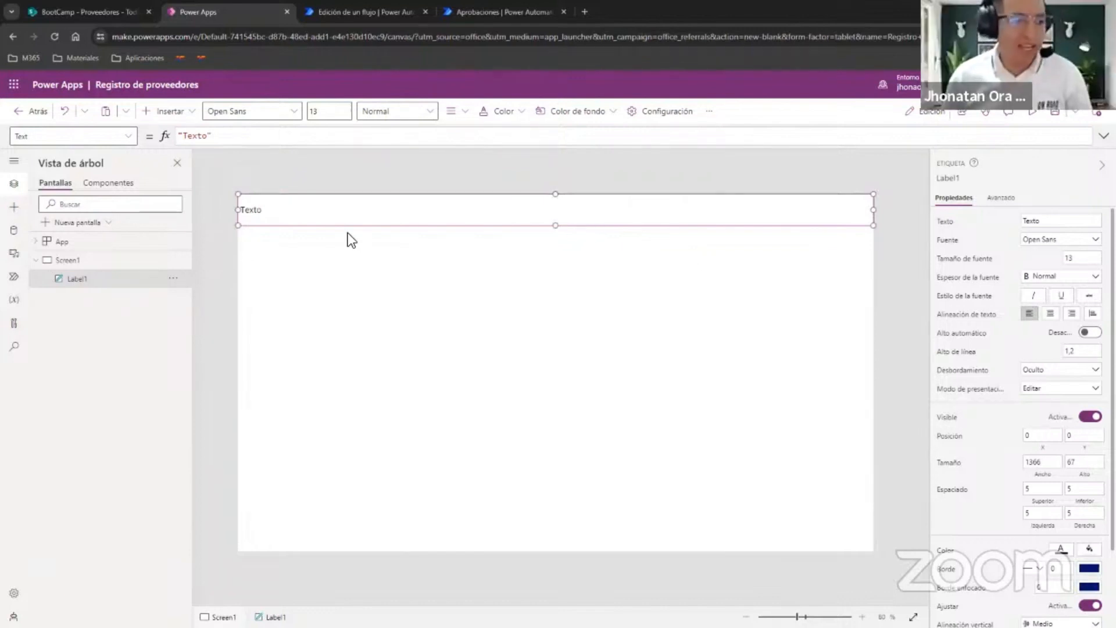
Set the header label's font weight to Negrita.
click(1055, 278)
click(1055, 309)
click(1057, 278)
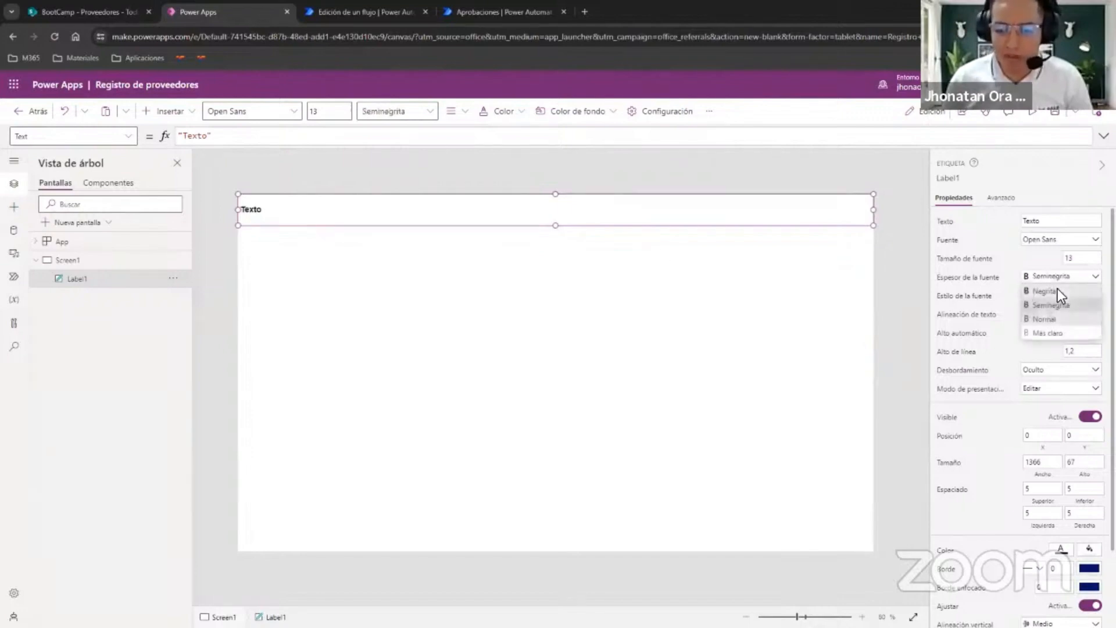
click(1057, 289)
Give the header label a standard green fill and white text.
scroll(1062, 497, down, 2)
click(1088, 457)
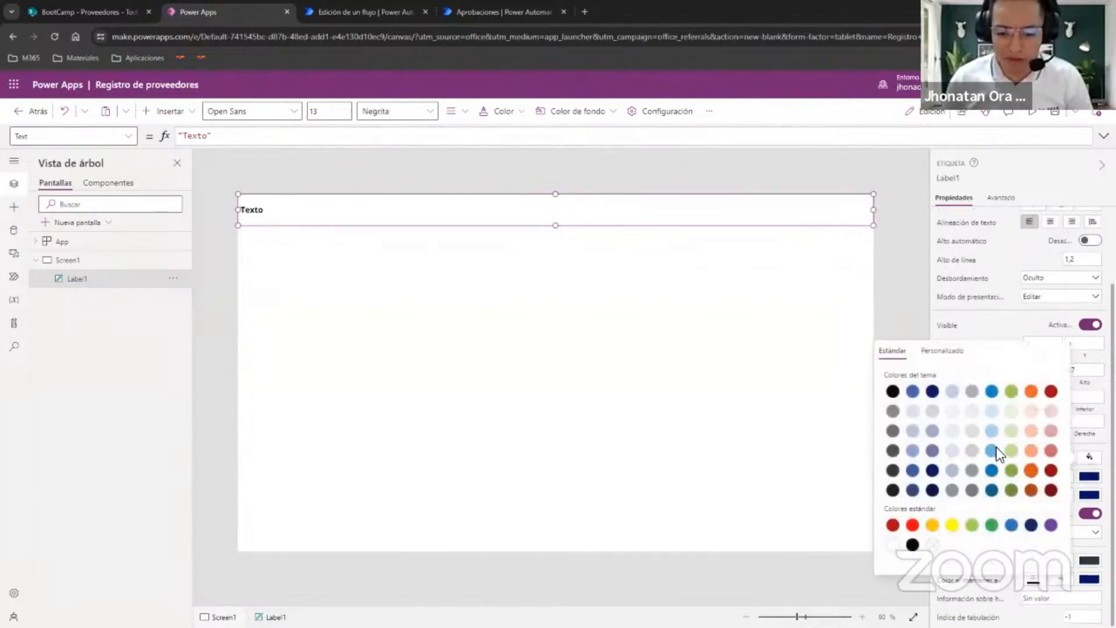
click(992, 526)
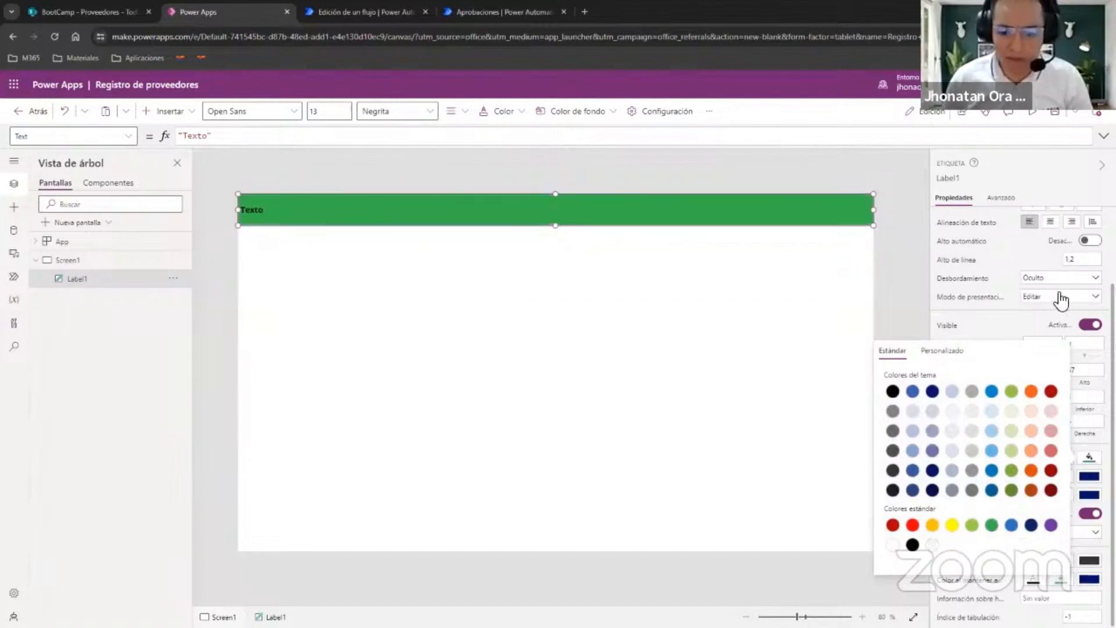
click(1023, 318)
click(1061, 458)
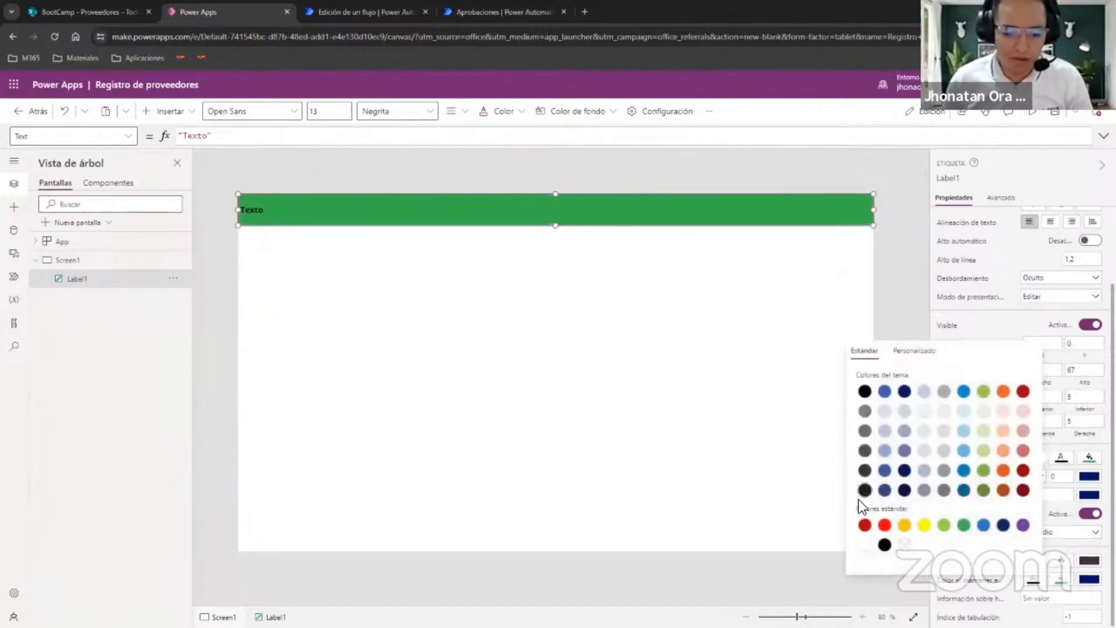
click(865, 545)
Set the header label's text to "REGISTRO DE PROVEEDORES" and center it horizontally.
click(966, 220)
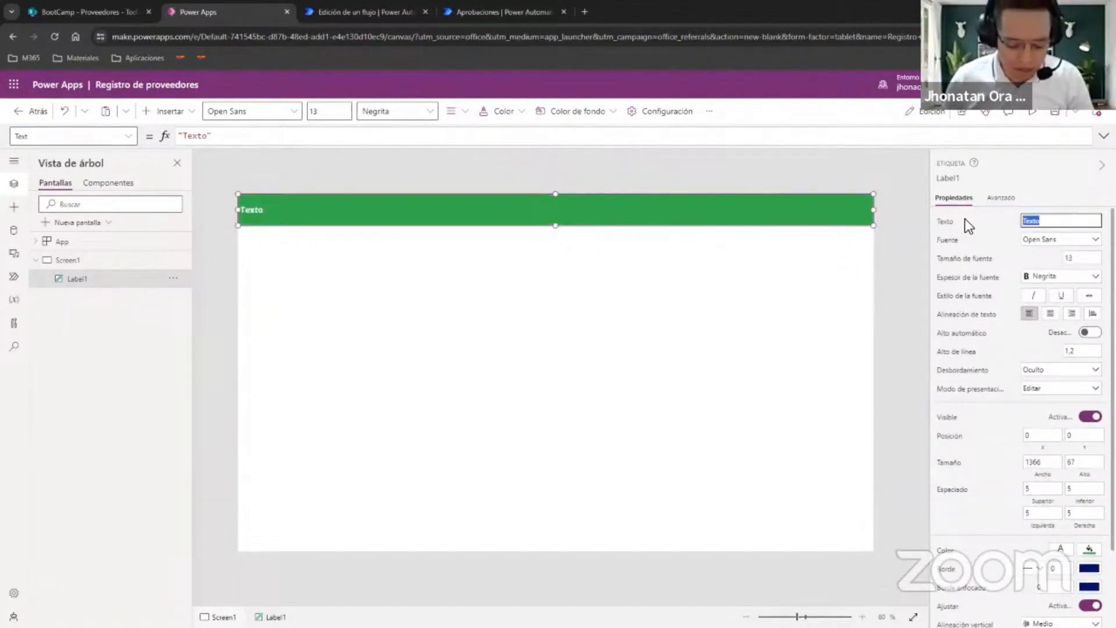
text(REGISTRO DE PROVEEDORES)
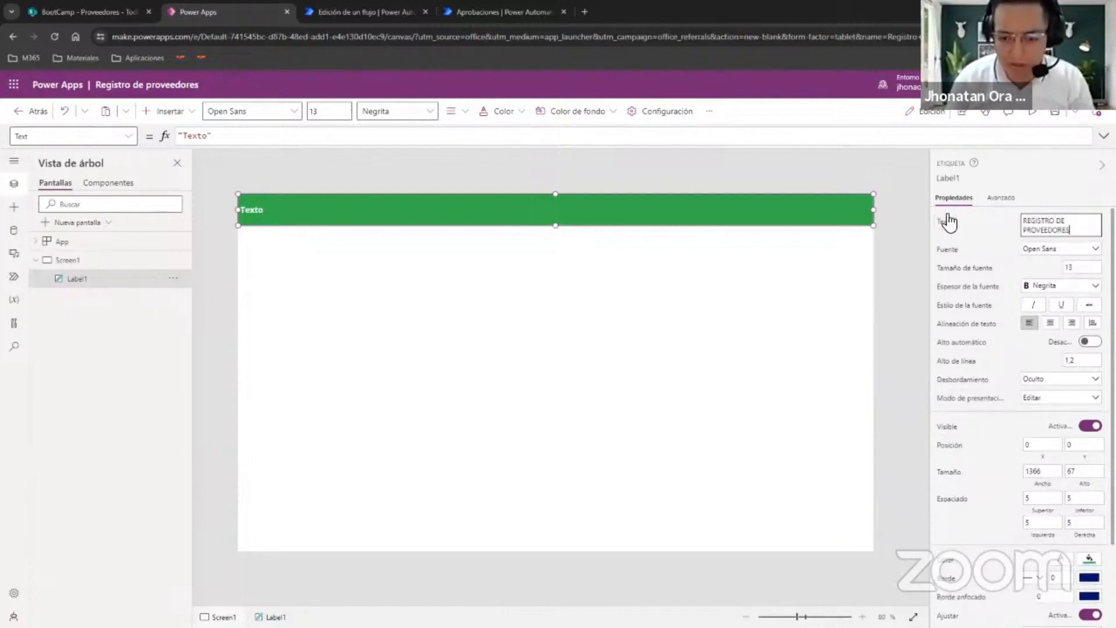
click(949, 221)
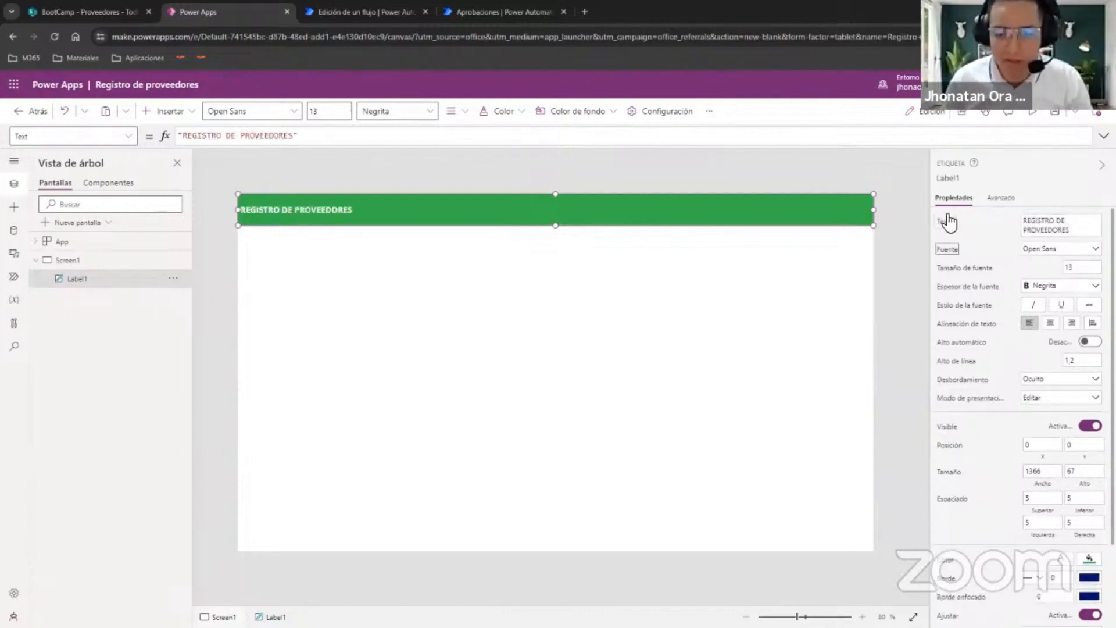
click(1051, 323)
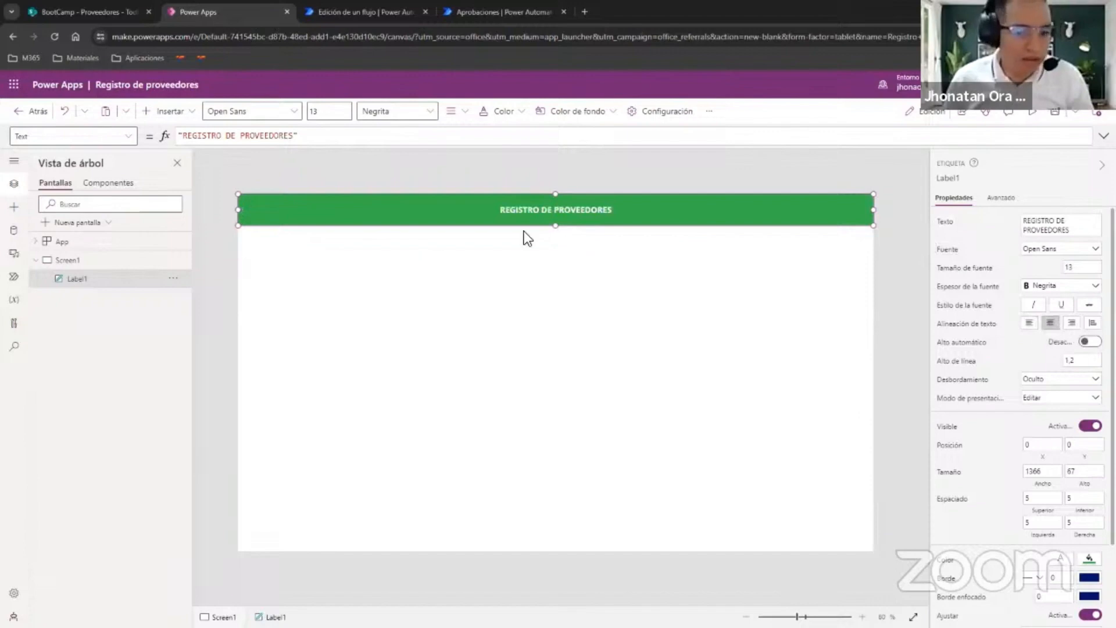
Set the header label's font size to 25.
click(1092, 268)
text(25)
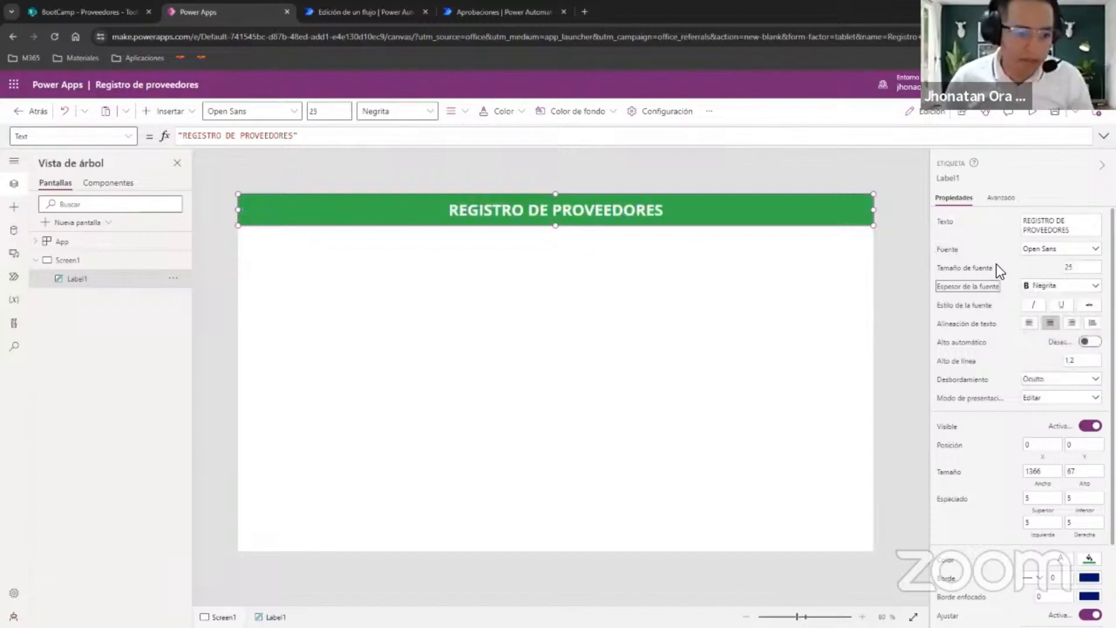
Insert an edit form on Screen1, connect it to the Proveedores data source, and place it below the header at about X 264, Y 124.
click(494, 278)
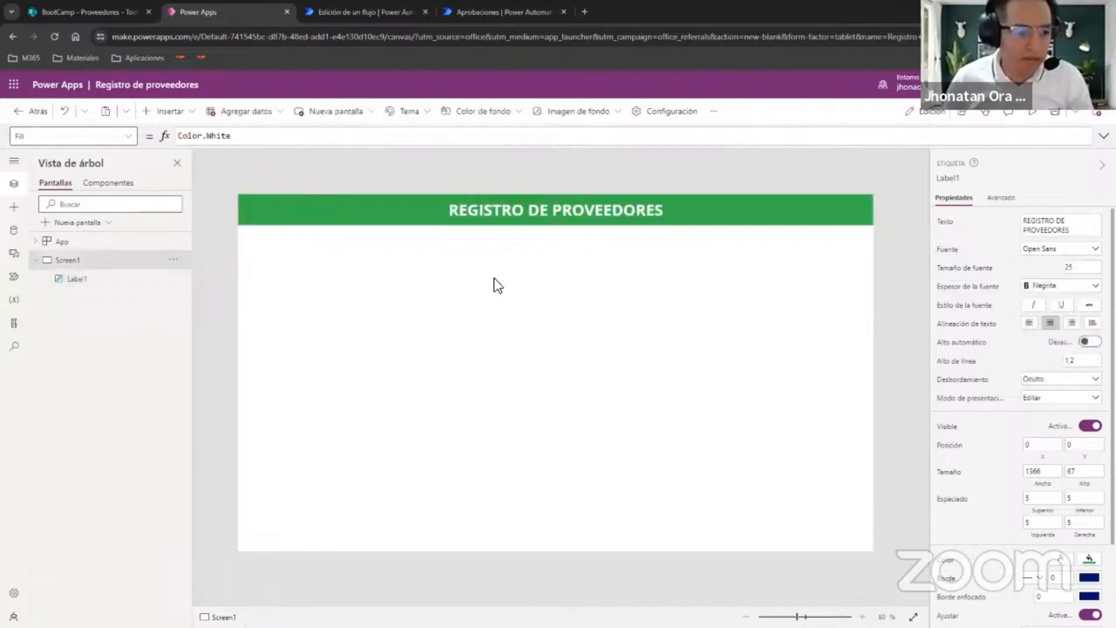
click(168, 111)
click(177, 201)
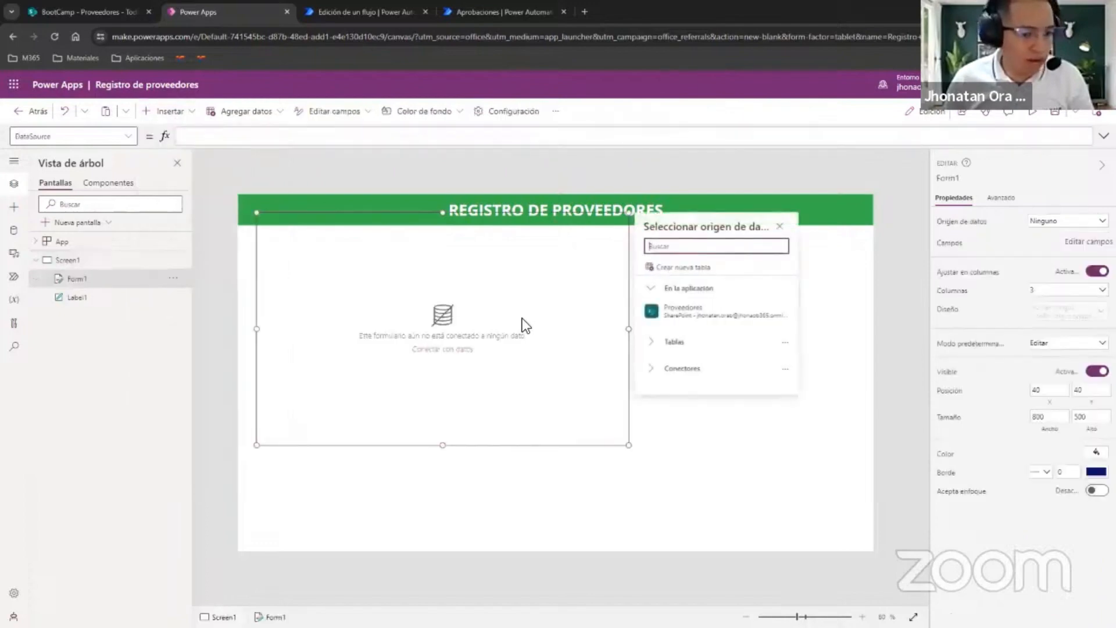
click(713, 317)
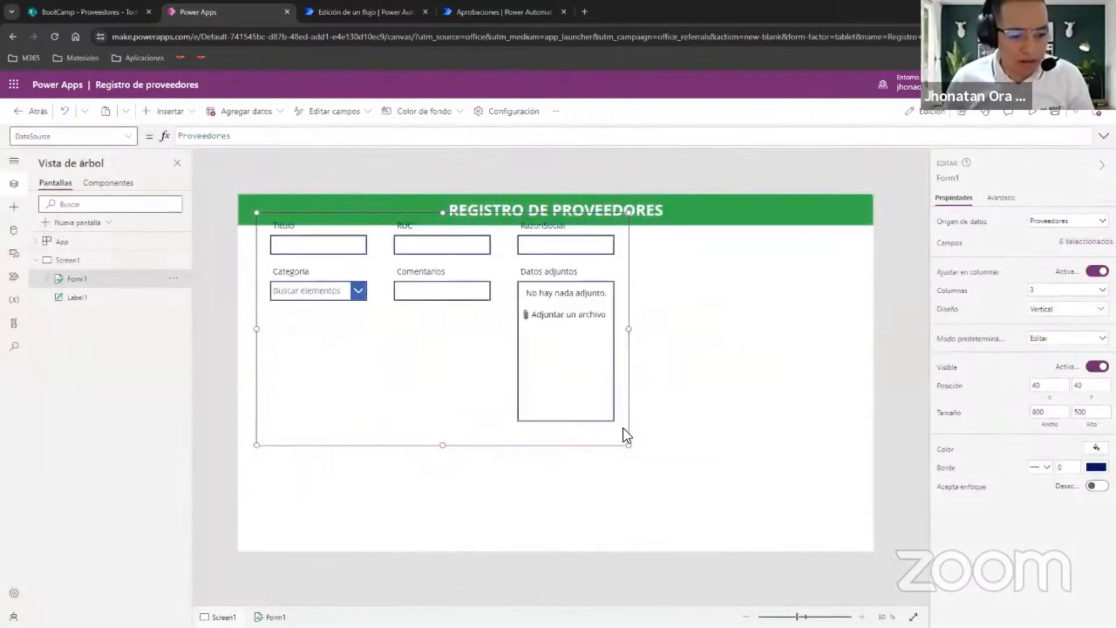
drag(630, 441, 737, 477)
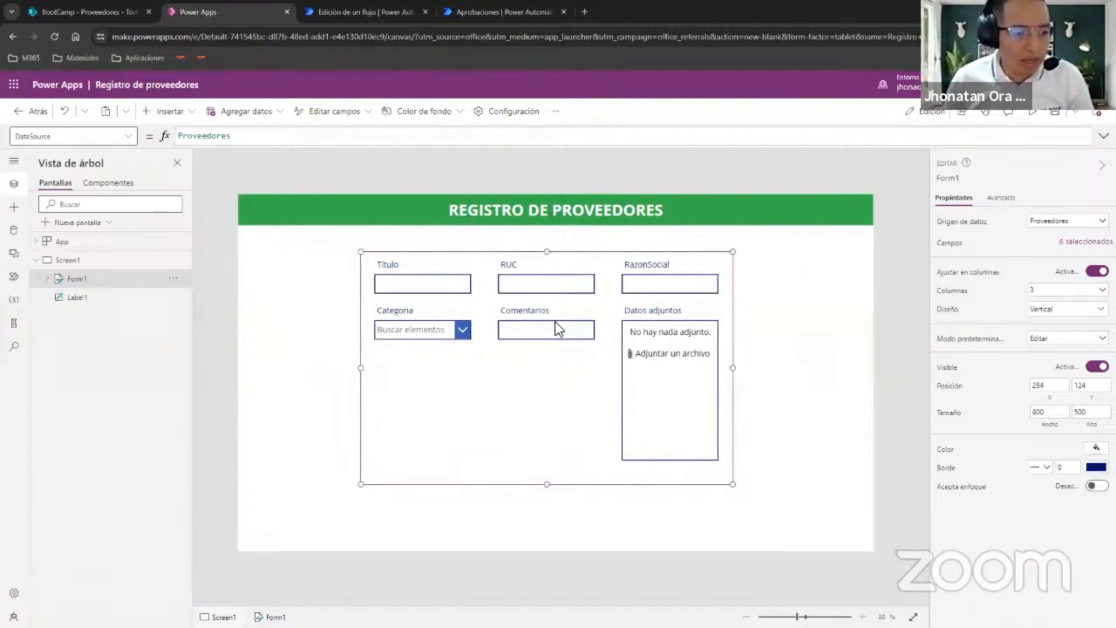
Switch to the SharePoint Proveedores list and add the Título column to its view.
click(420, 266)
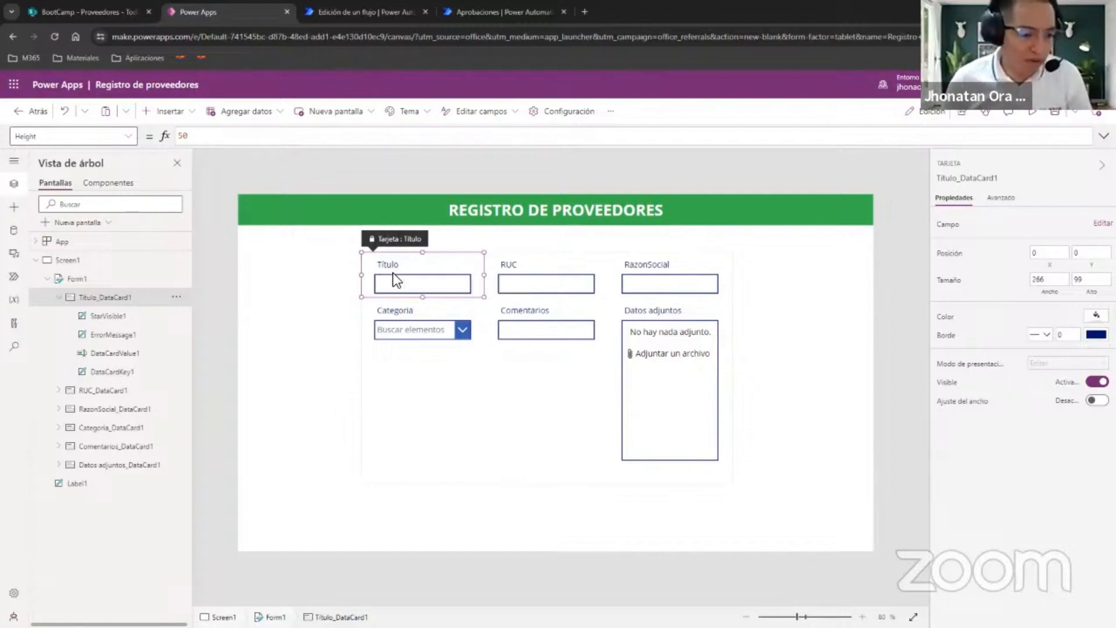
click(93, 12)
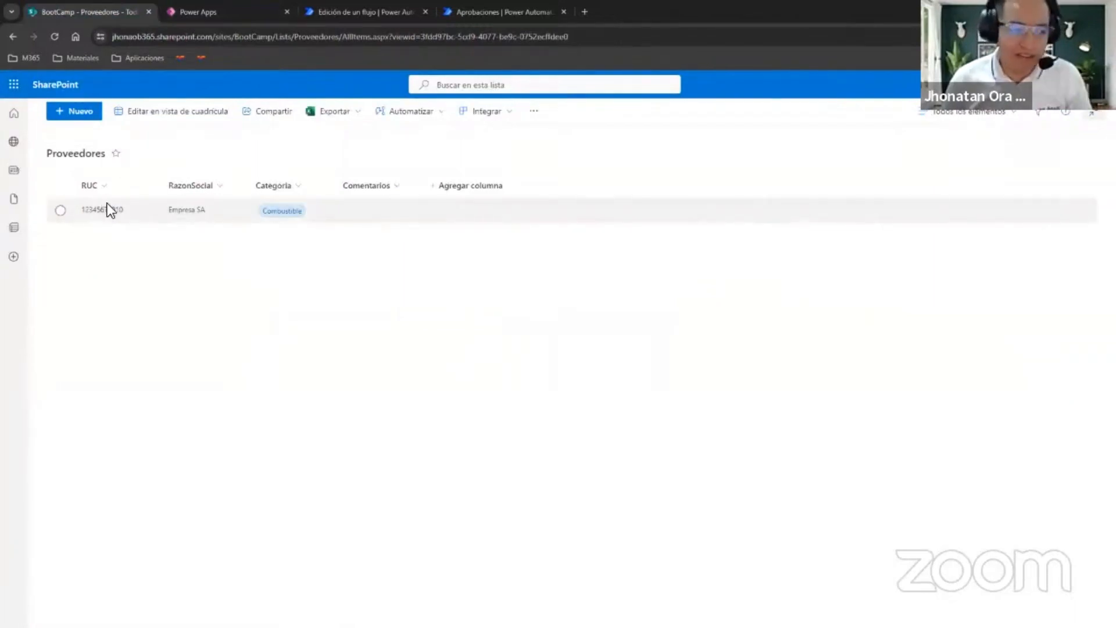
click(472, 188)
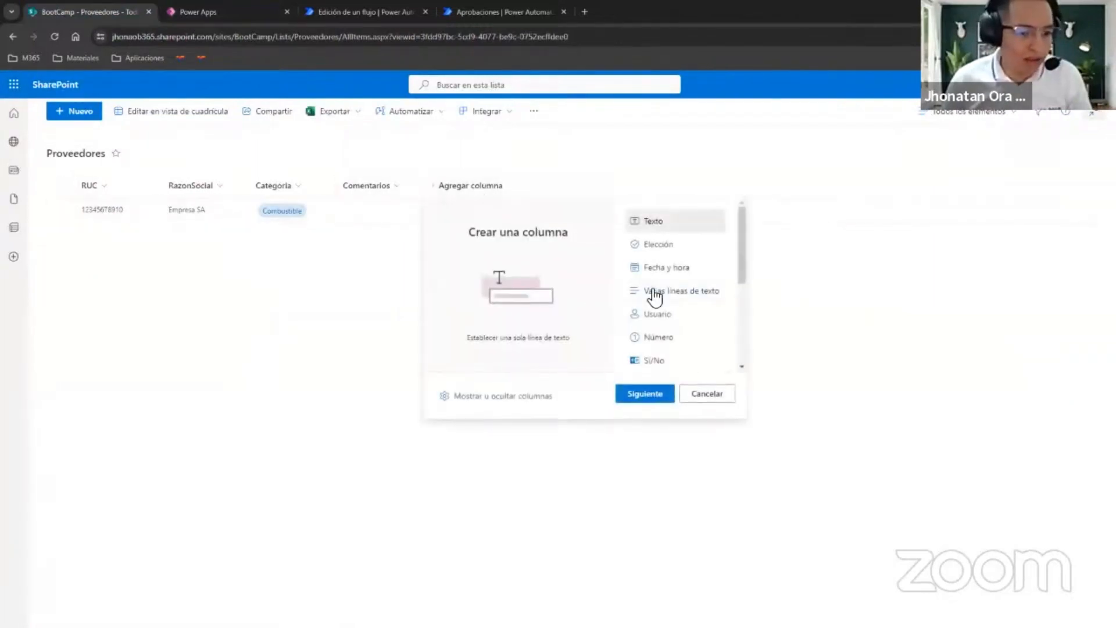
click(523, 397)
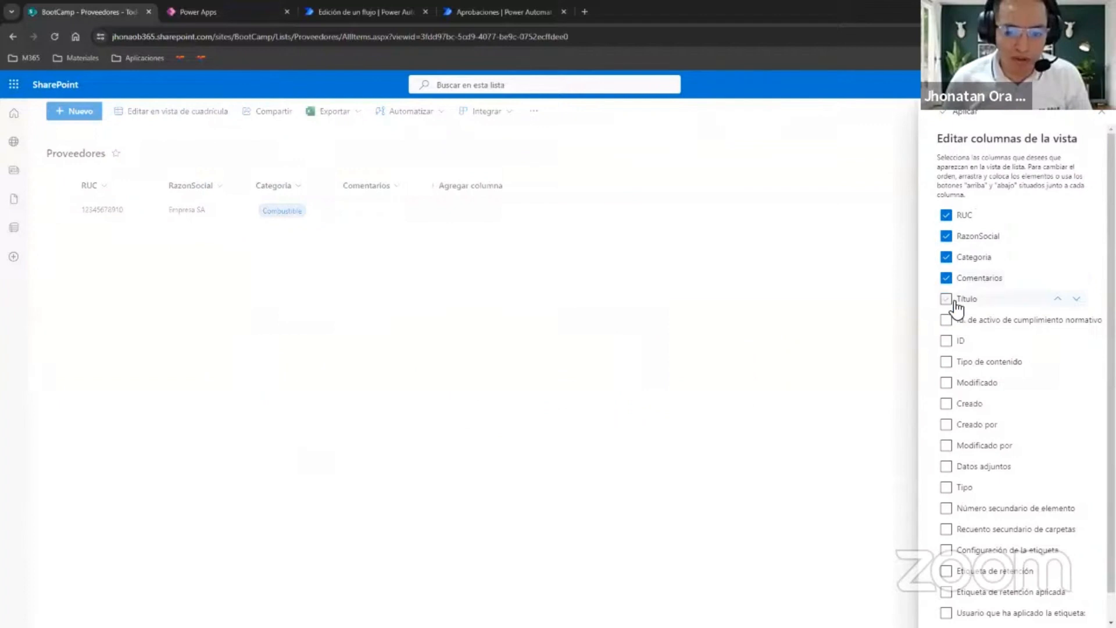
click(946, 299)
click(962, 111)
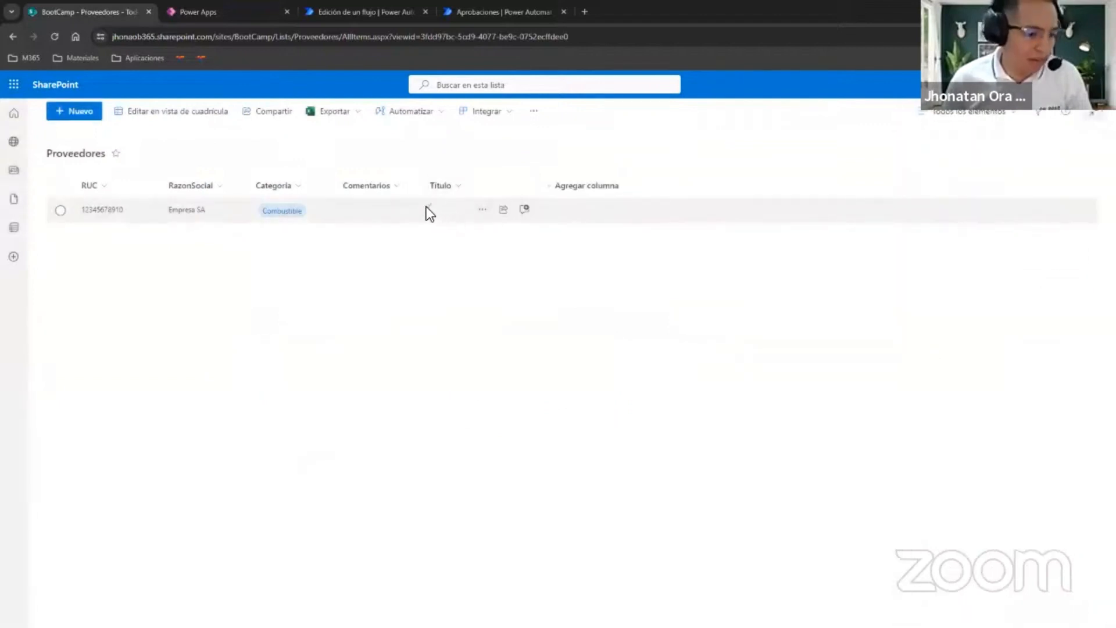
Return to Power Apps, delete the Título card from the form, and set the form to 1 column.
click(241, 12)
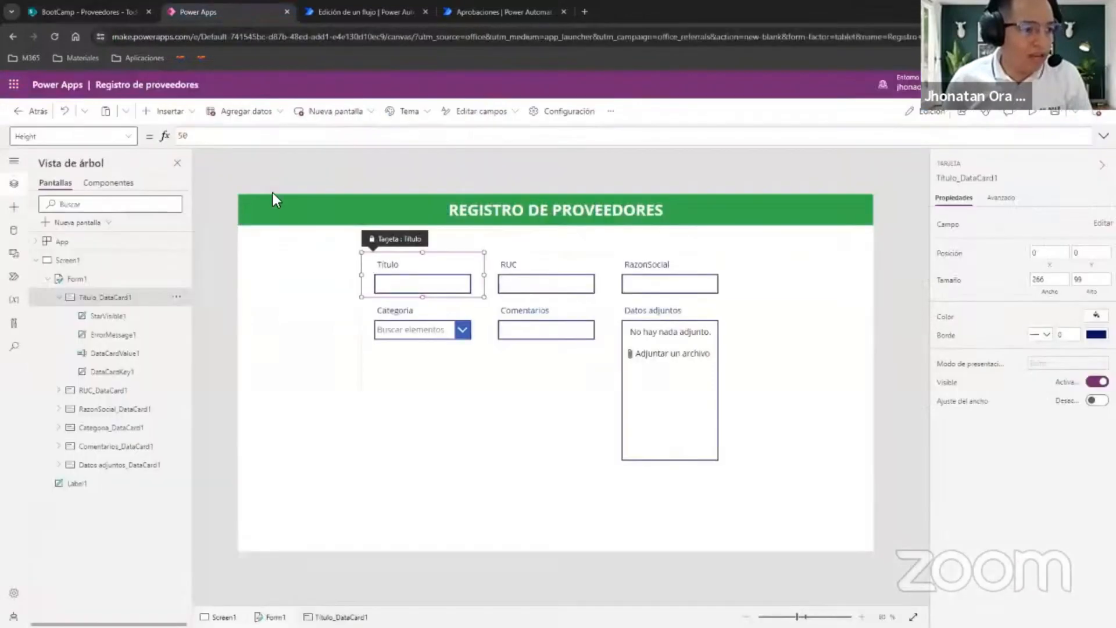
key(Delete)
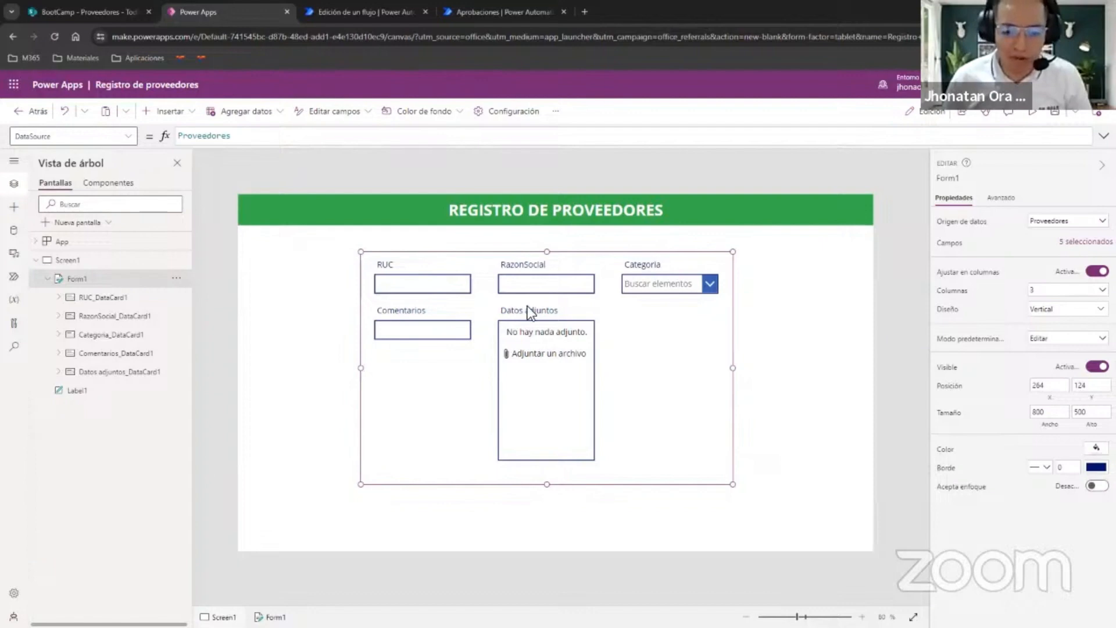
click(1058, 289)
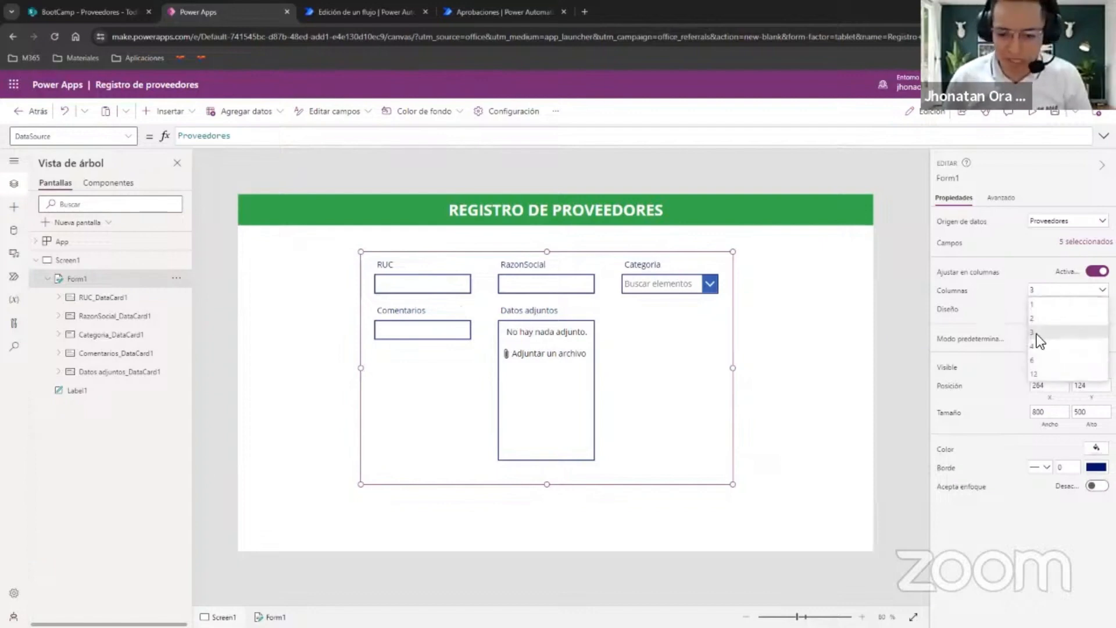
click(1056, 306)
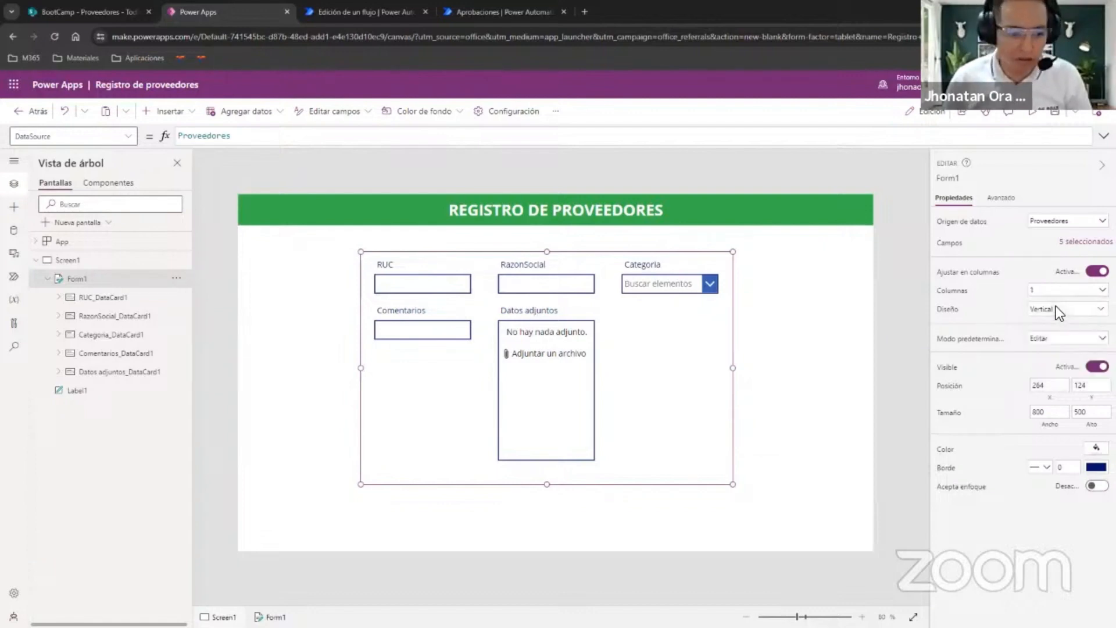
Resize the form to about 518 high, with its upper edge just below the header at Y 84.
drag(546, 484, 563, 535)
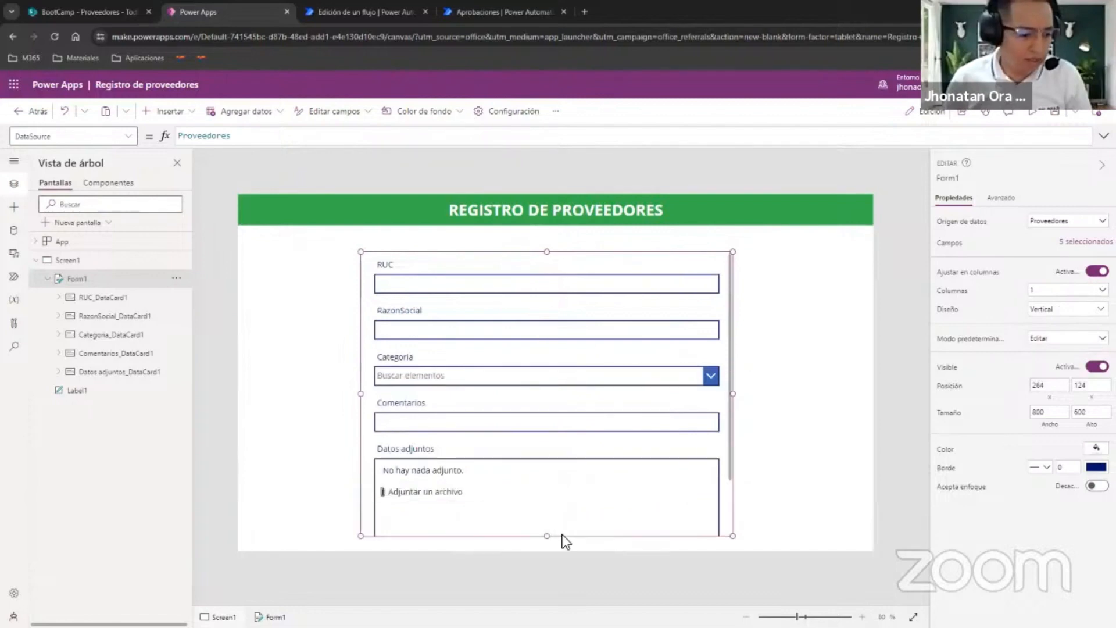
drag(547, 251, 551, 235)
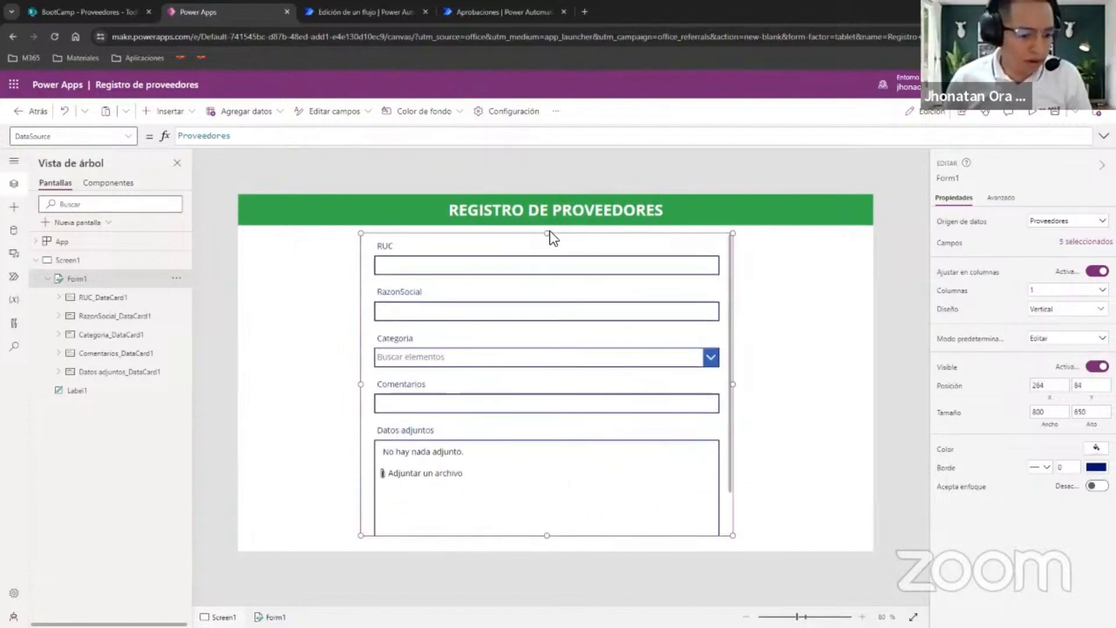
drag(543, 536, 553, 479)
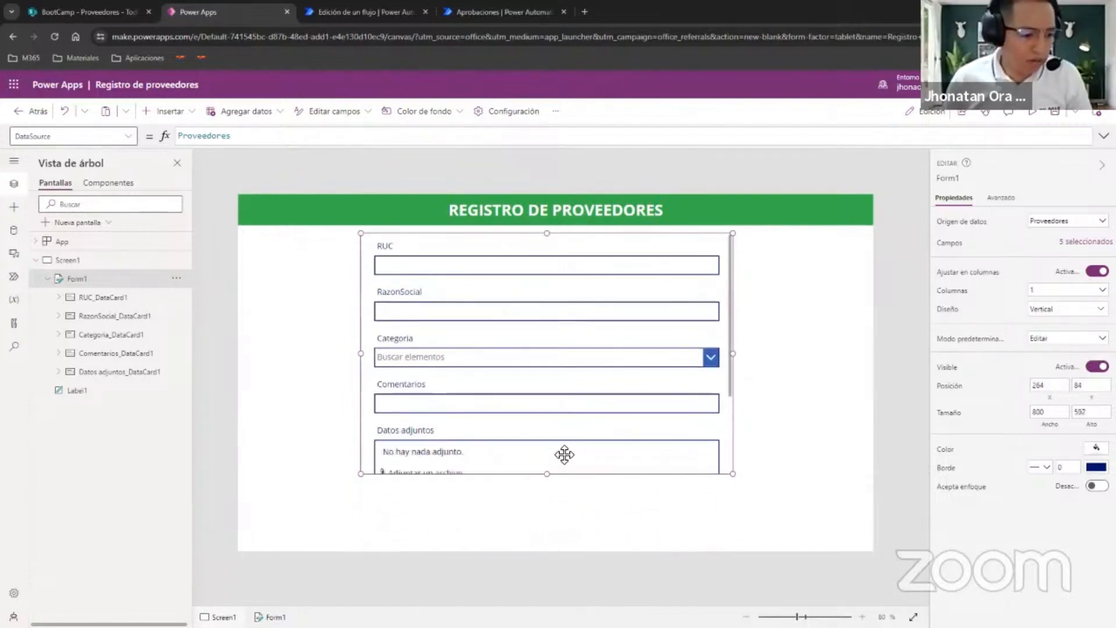
scroll(561, 305, down, 2)
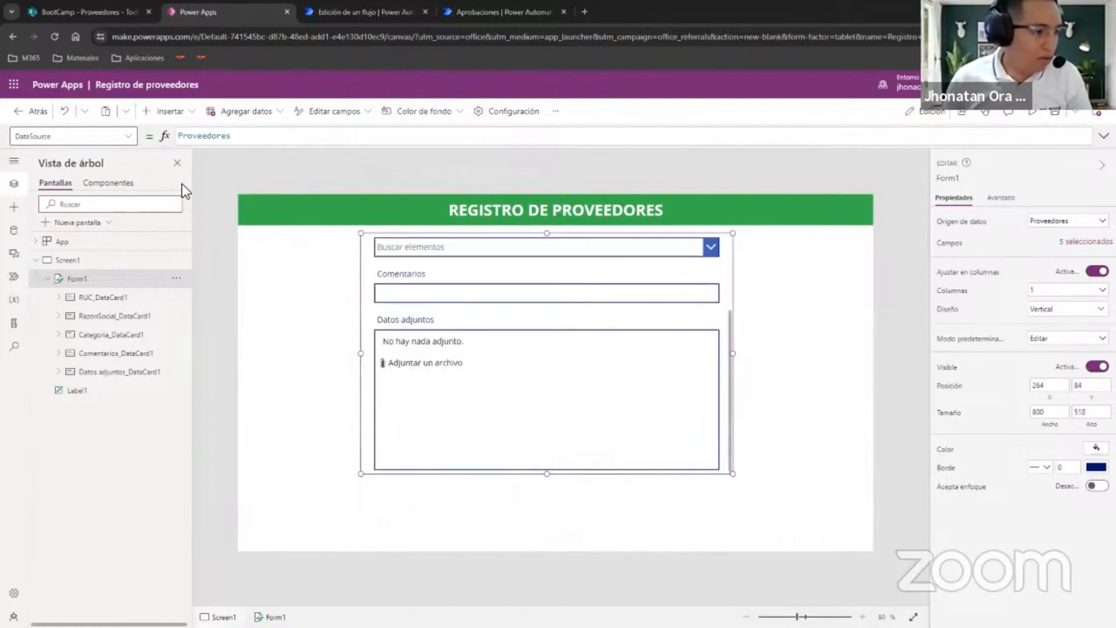
Insert a button and place it centered below the form, near the screen's lower edge.
click(173, 118)
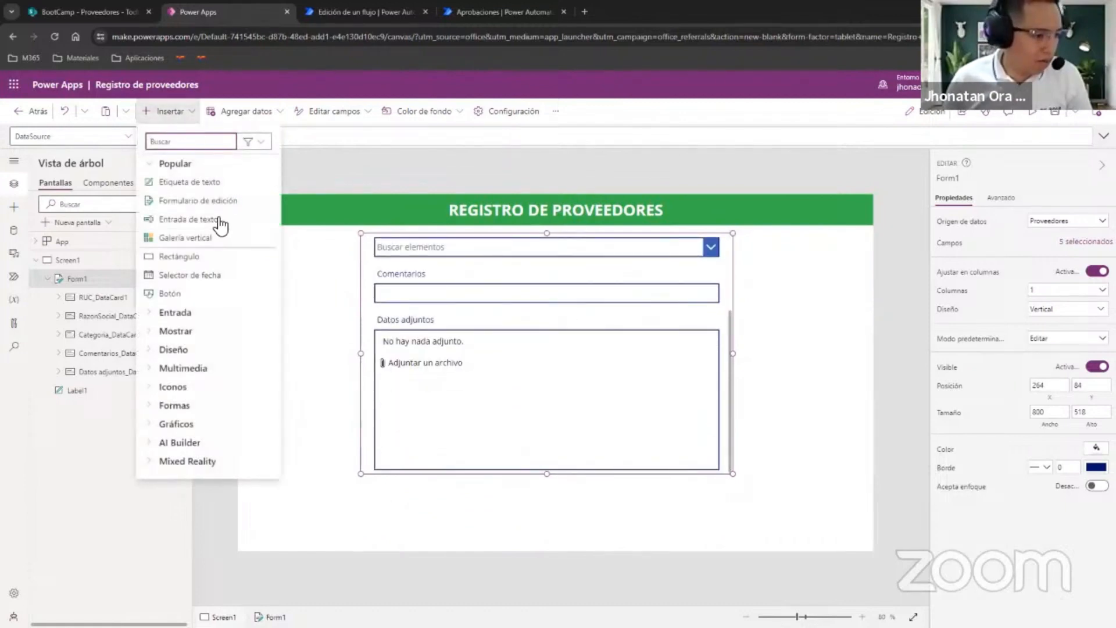
click(205, 297)
drag(299, 221, 546, 526)
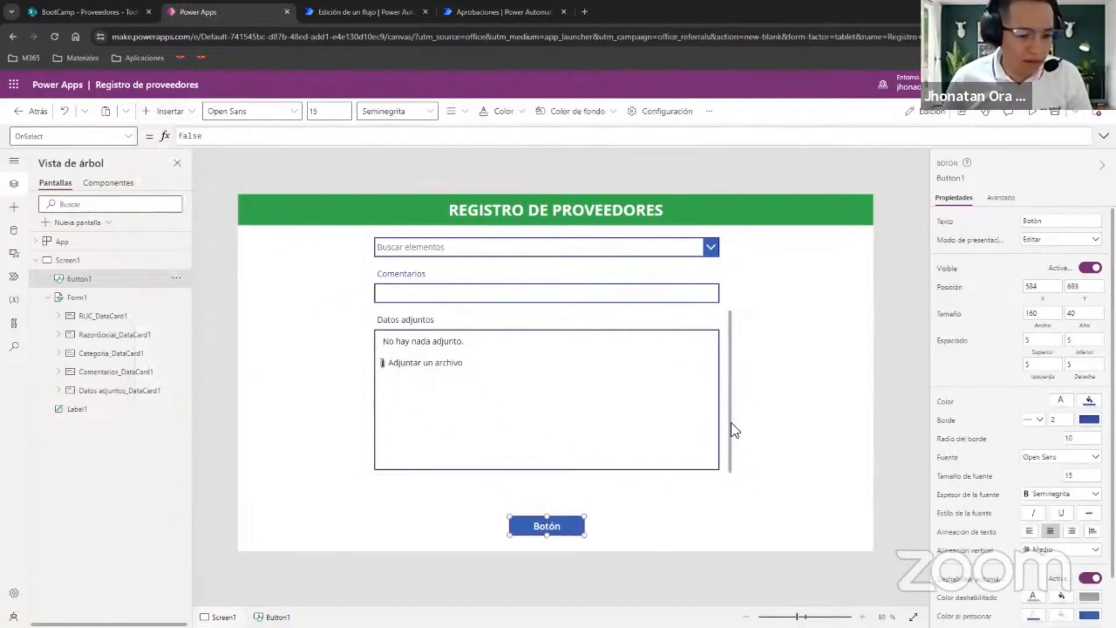
Extend Form1 downward toward the button, to a height of about 570.
click(55, 299)
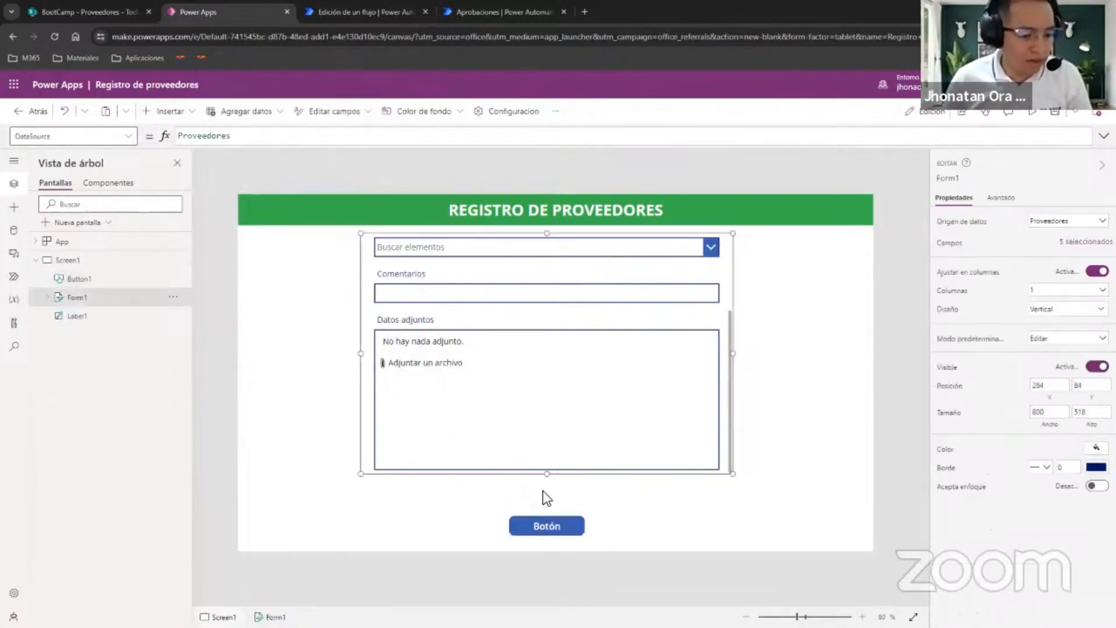
drag(550, 476, 549, 498)
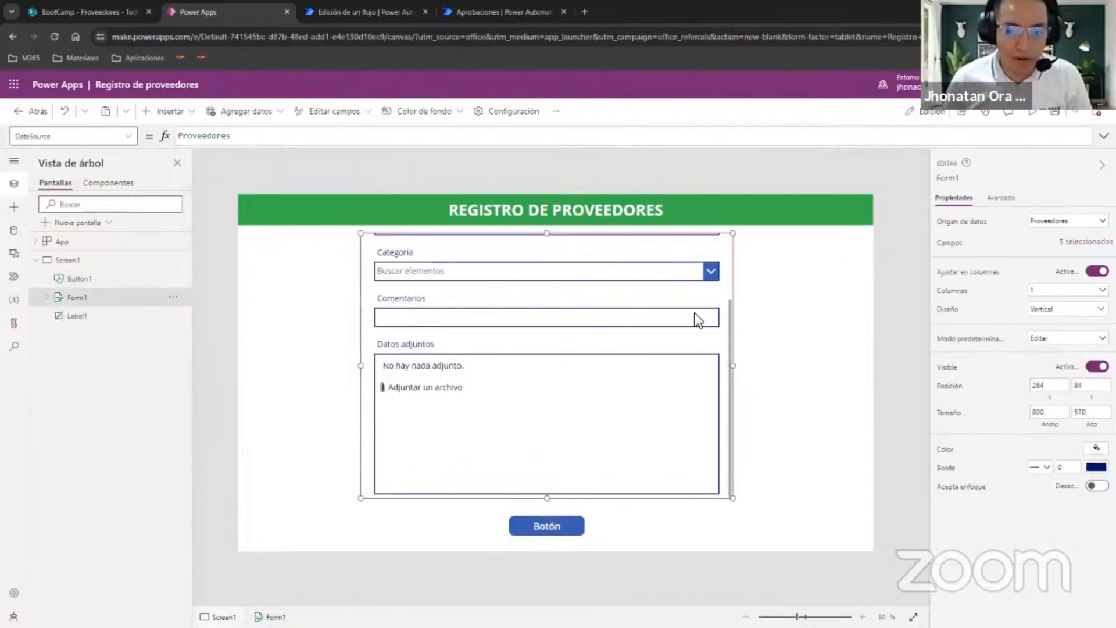
scroll(706, 336, up, 3)
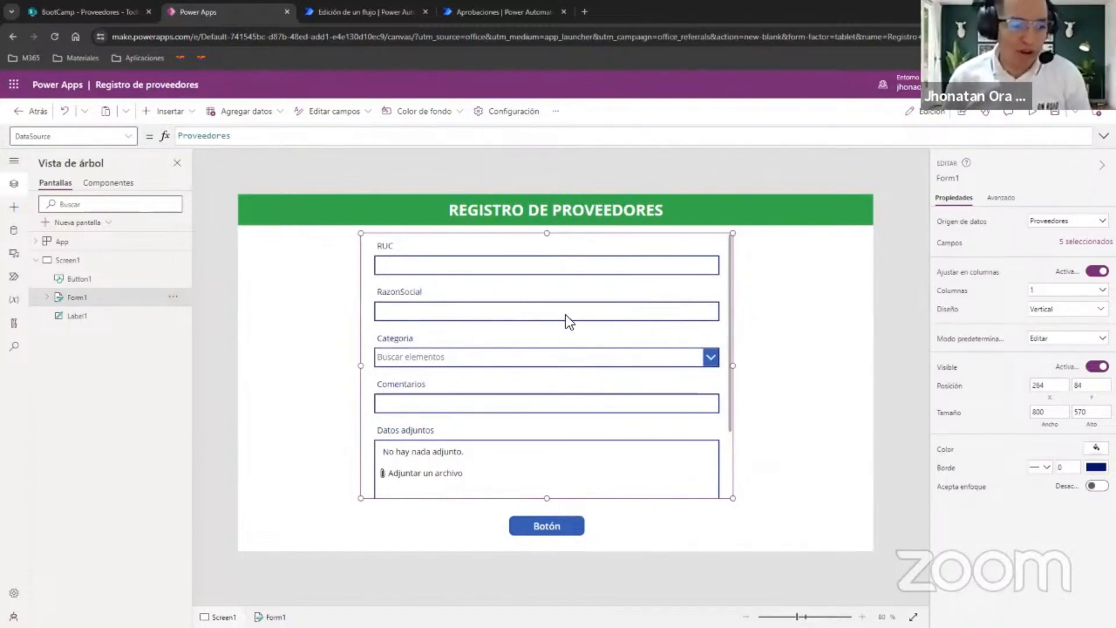
Try out the form's fields, selecting and clearing EPPs under Categoria, and preview the app.
key(alt)
click(508, 270)
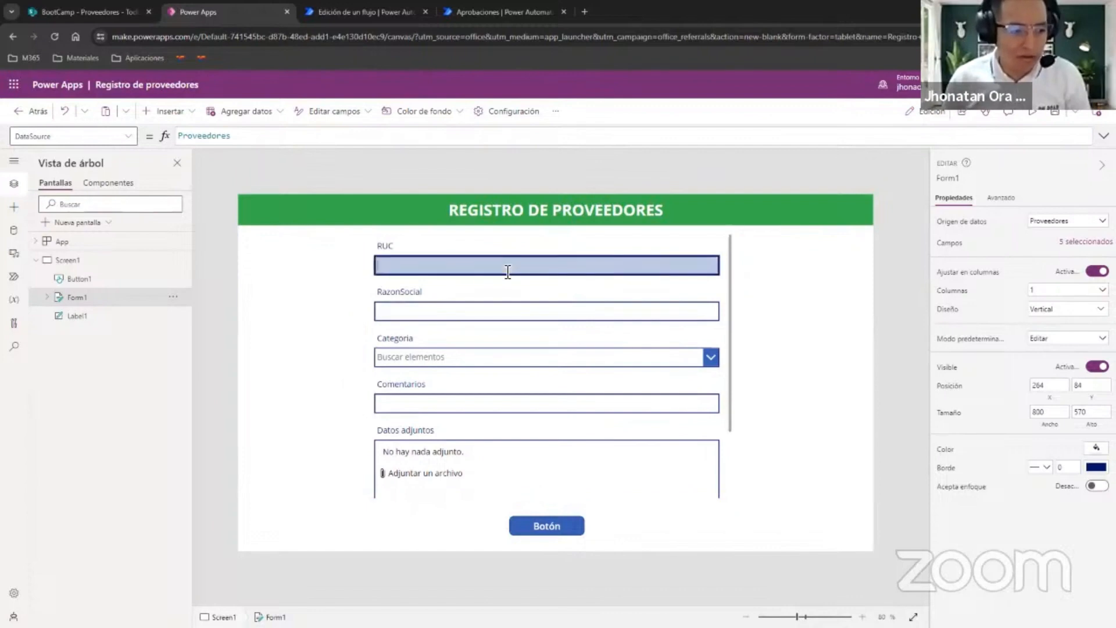
click(491, 312)
click(472, 357)
click(467, 402)
click(471, 359)
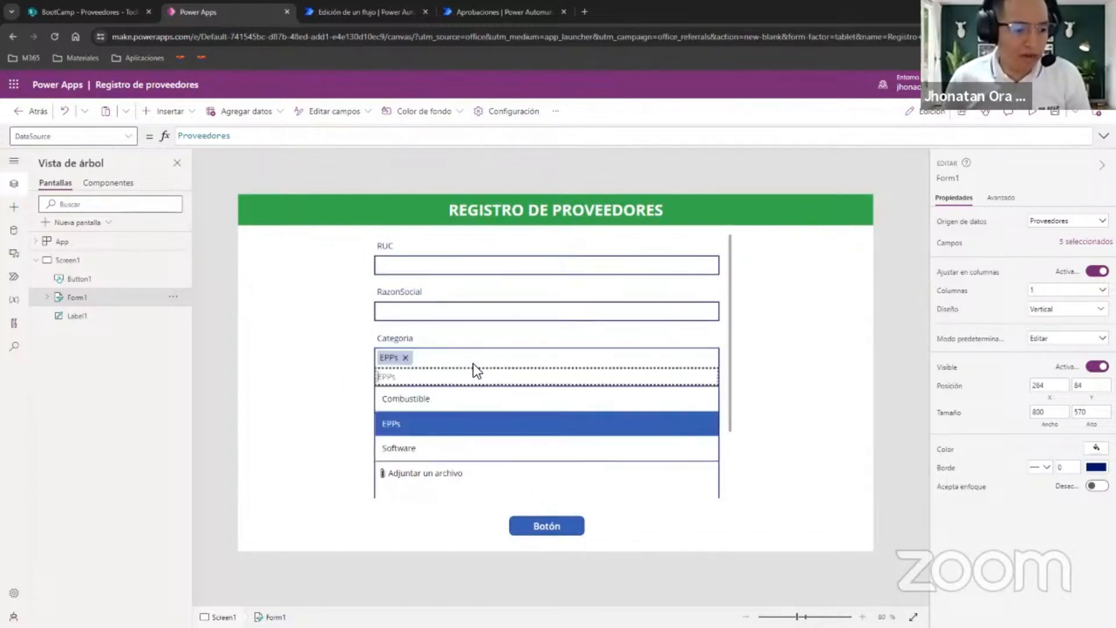
click(429, 422)
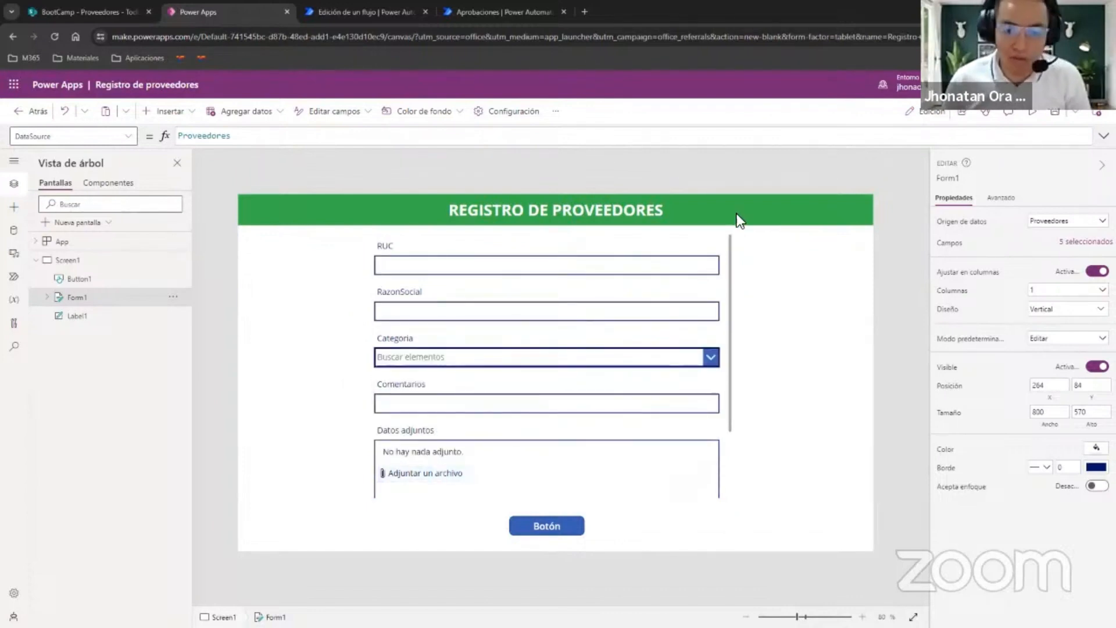
click(1031, 110)
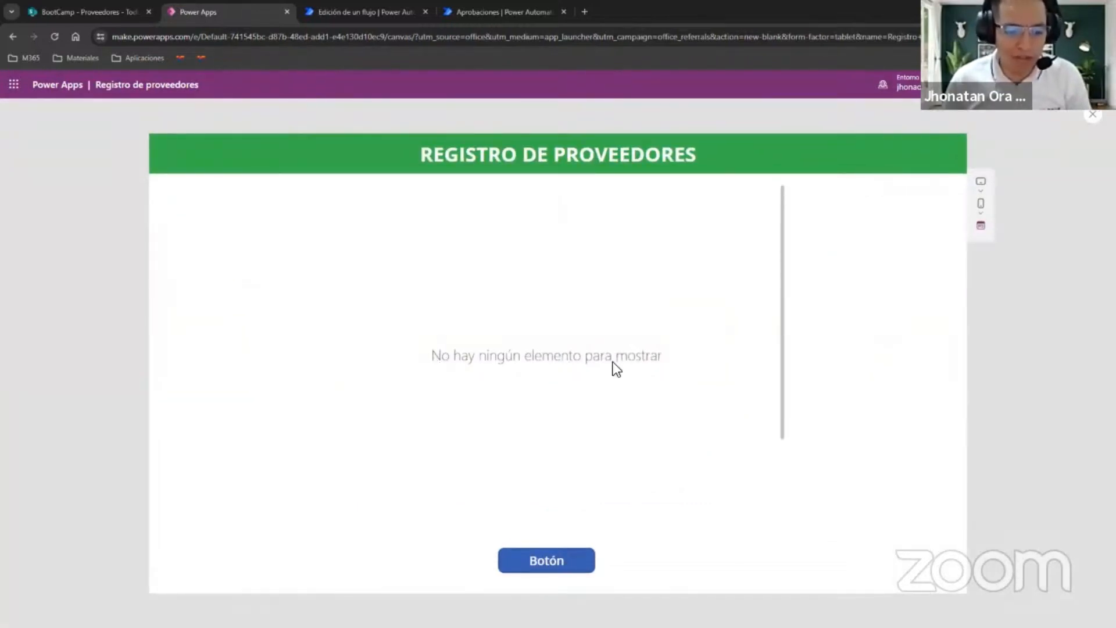
key(Escape)
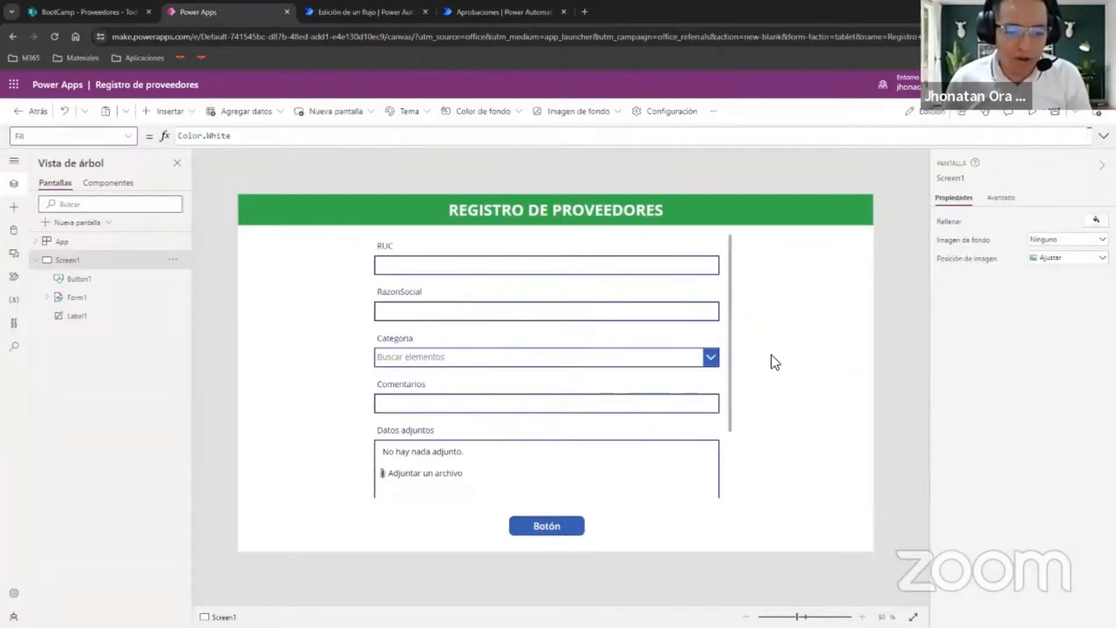
Set the form's Item property to the formula Defaults(Proveedores).
click(731, 320)
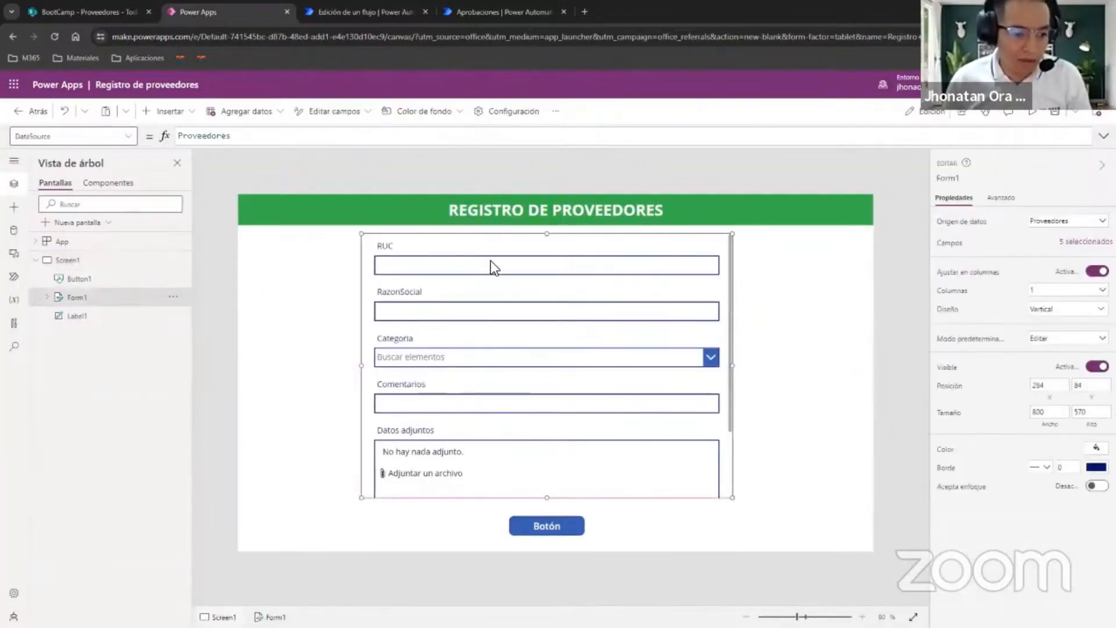
click(69, 135)
scroll(87, 233, down, 2)
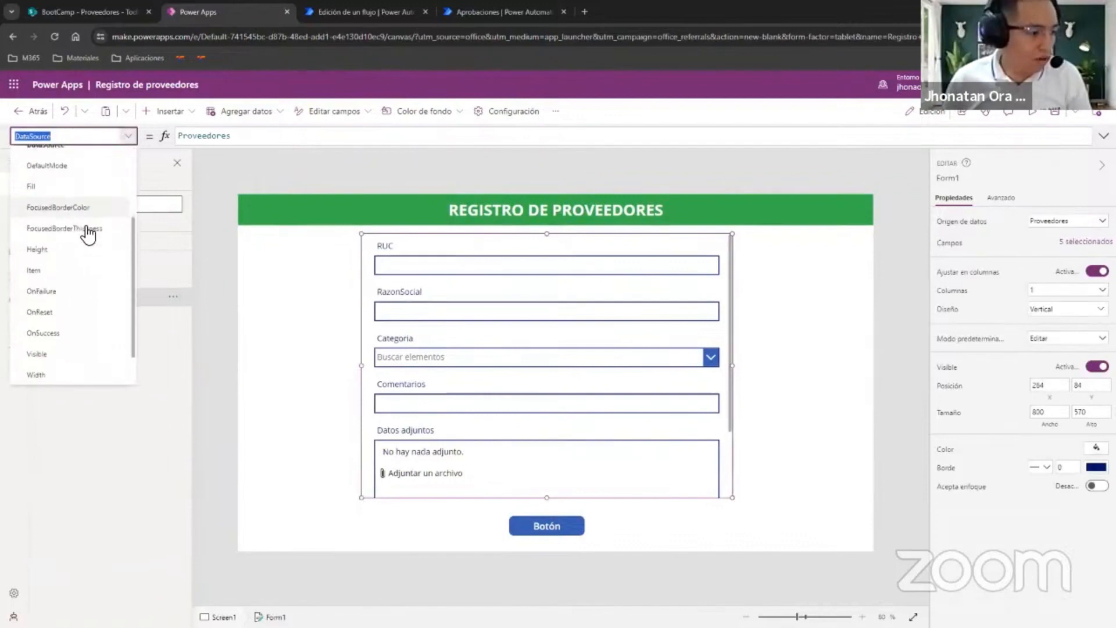
click(75, 273)
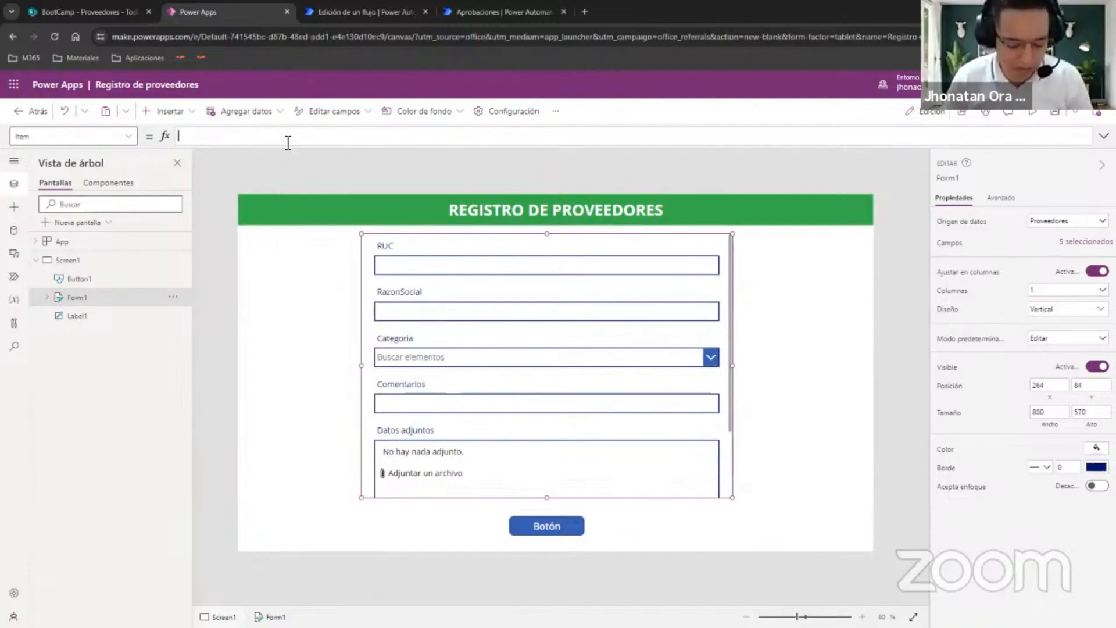
text(efaults)
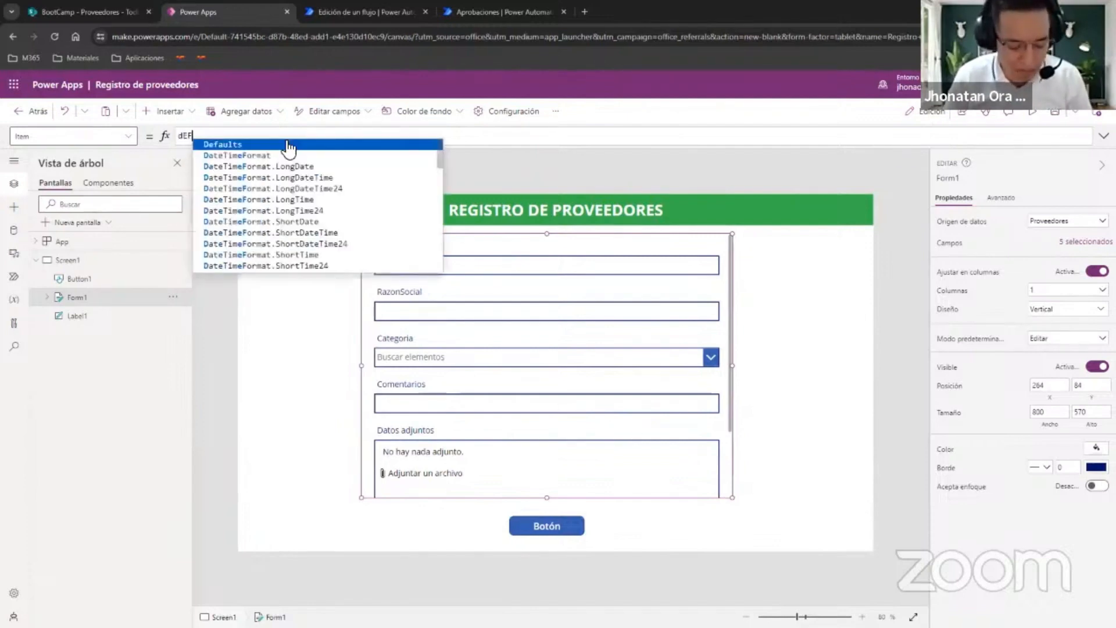
key(Tab)
text(()
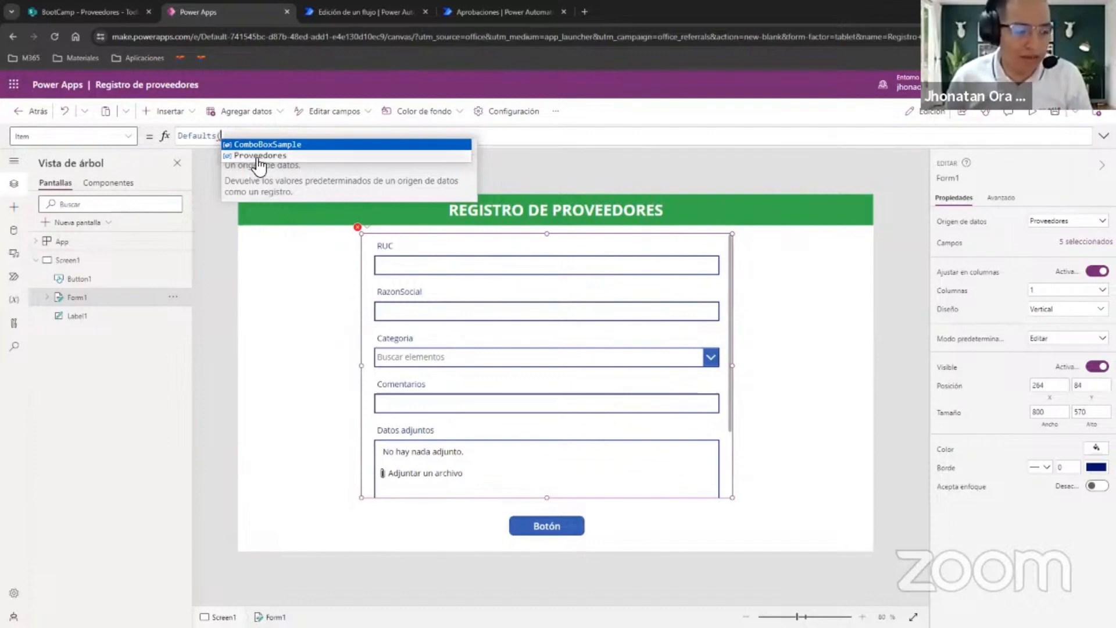
click(258, 155)
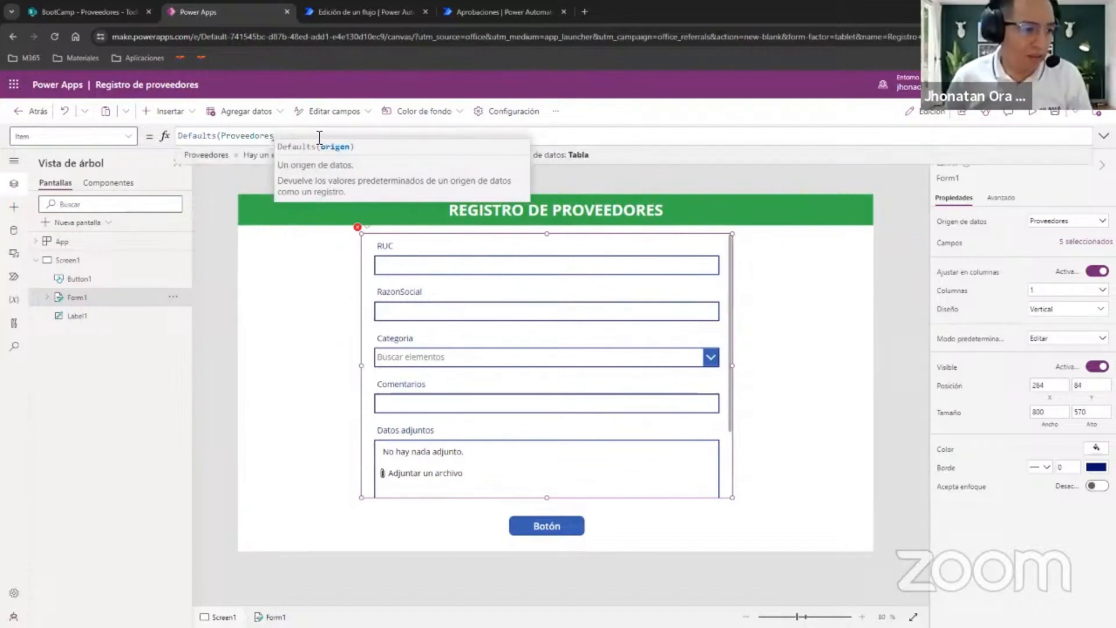
text())
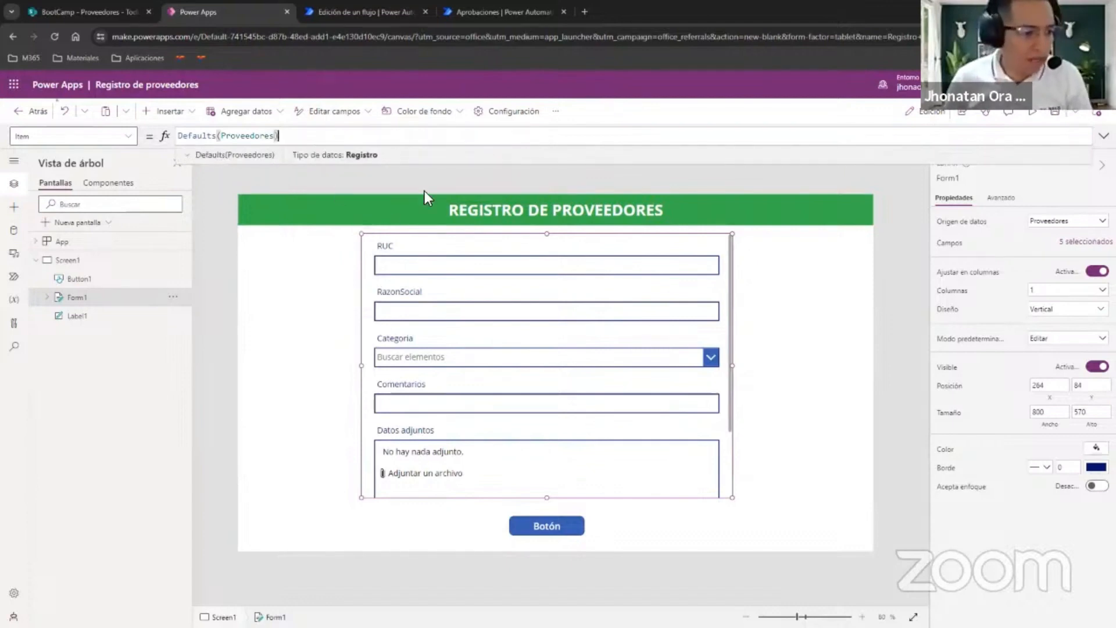
Preview the app, look over the empty supplier form from RUC to Datos adjuntos, and return to editing.
click(1032, 111)
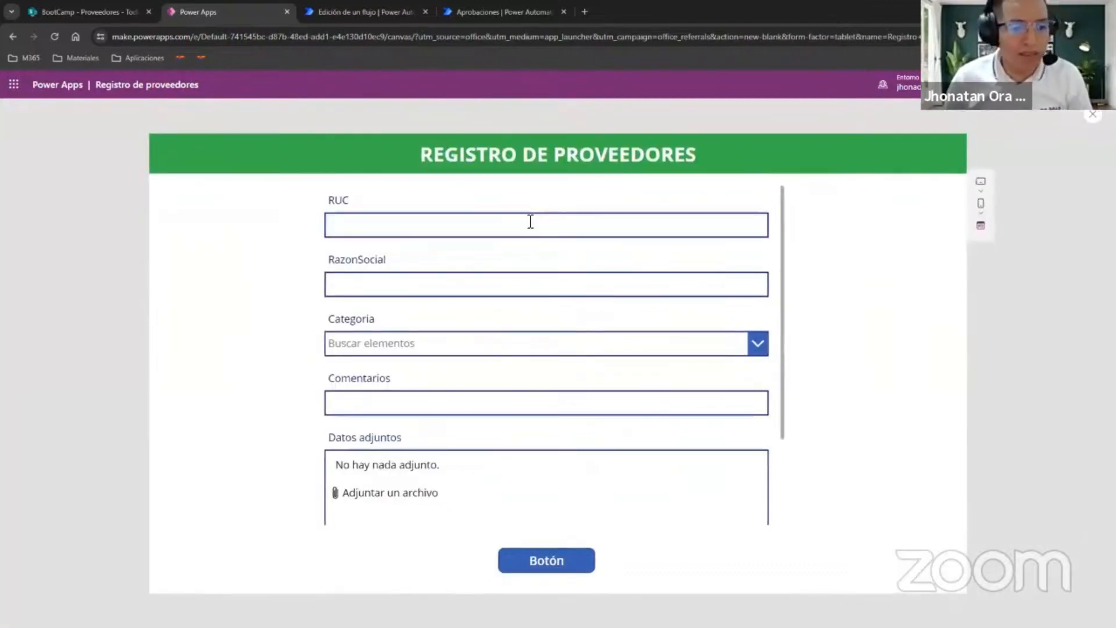
scroll(639, 381, down, 2)
scroll(637, 375, up, 2)
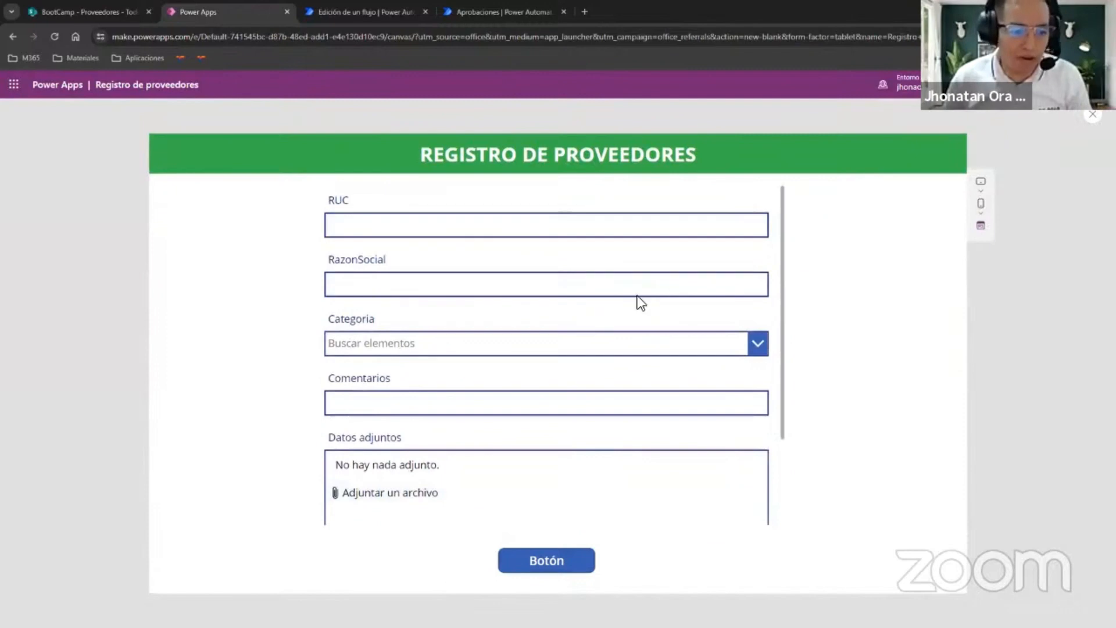
key(Escape)
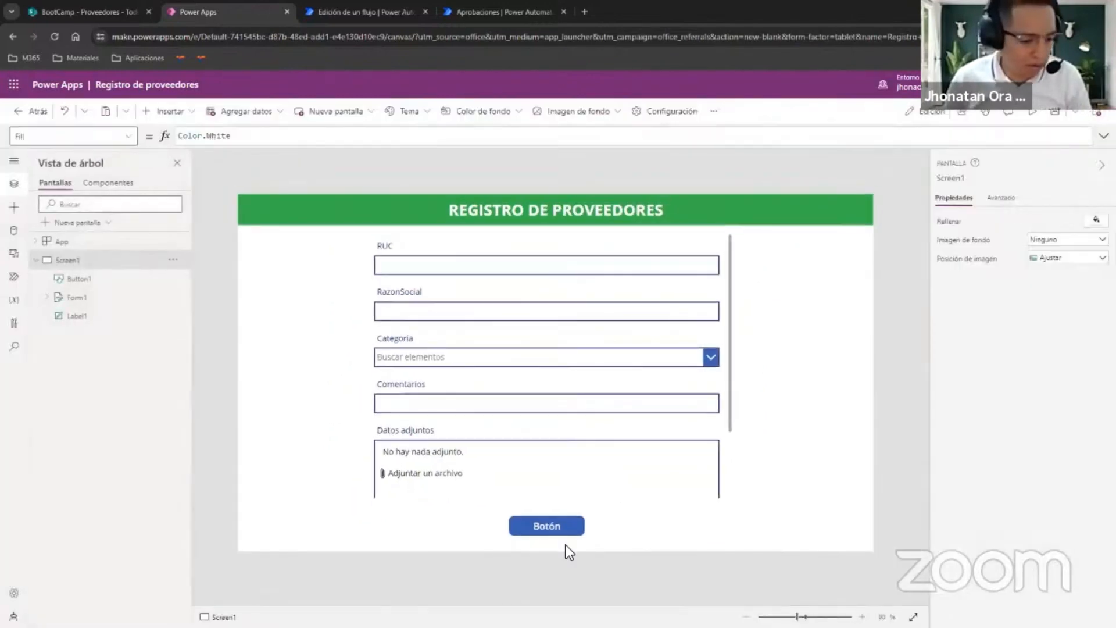
Preview the app again and fill in the supplier's RUC number and the RazonSocial field with "Razón Empresa".
click(1035, 111)
click(495, 223)
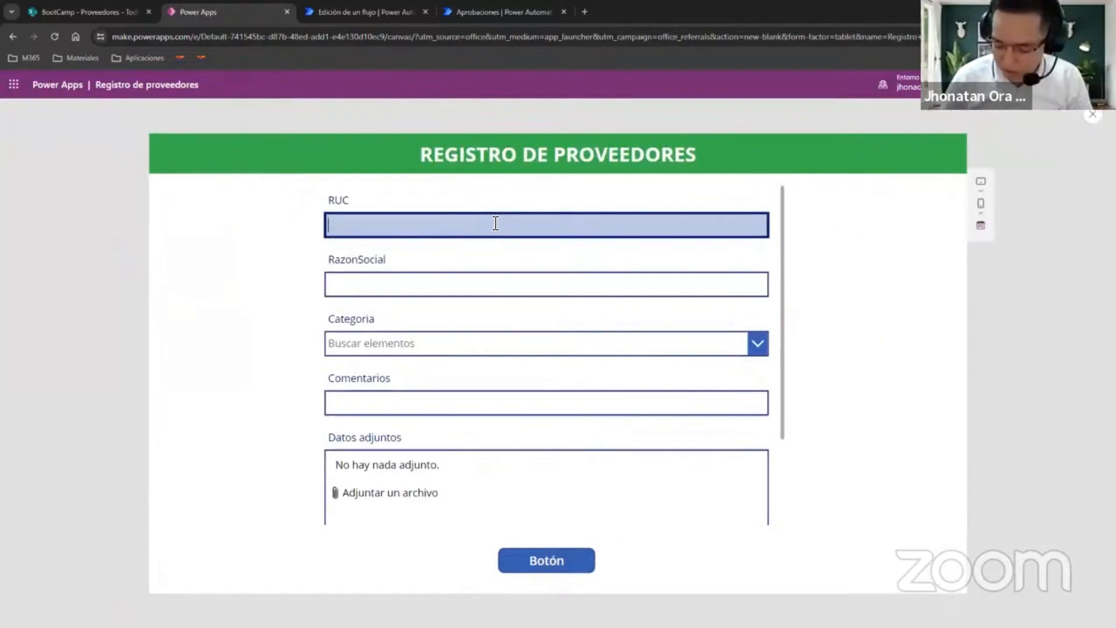
text(9876543210)
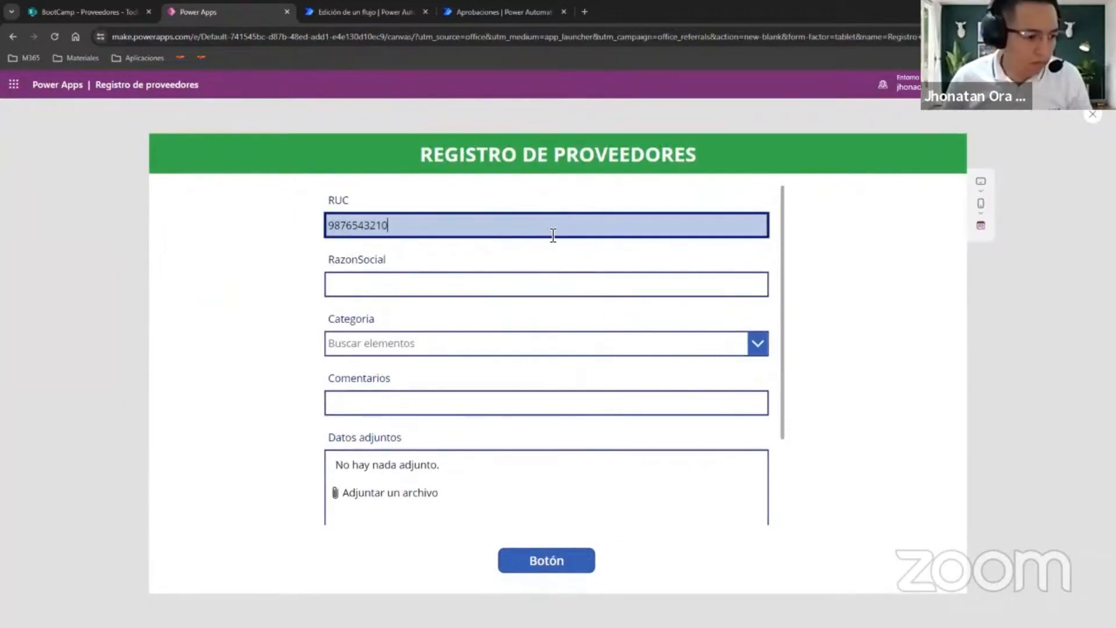
click(501, 287)
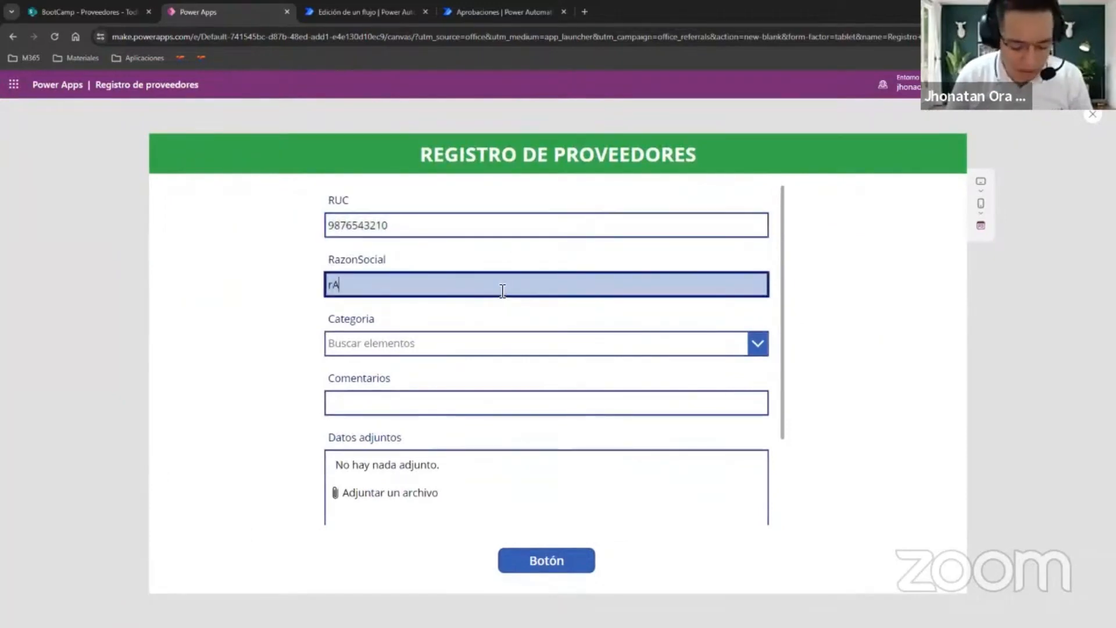
text(rAZON eMPRESA)
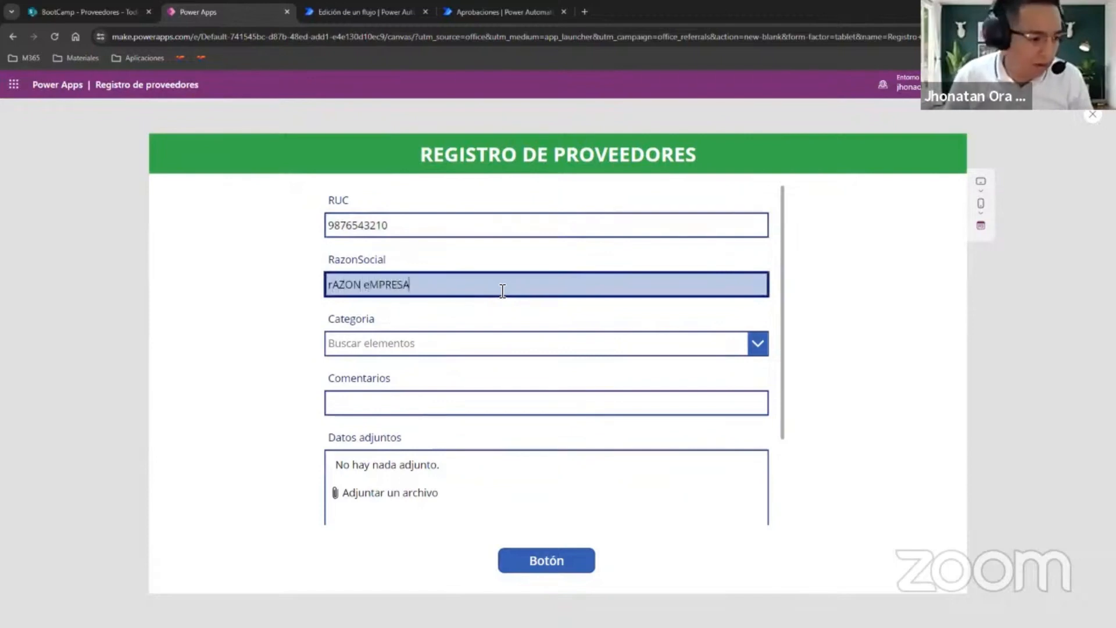
key(ctrl+BackSpace)
key(ctrl+BackSpace)
text(Razón E)
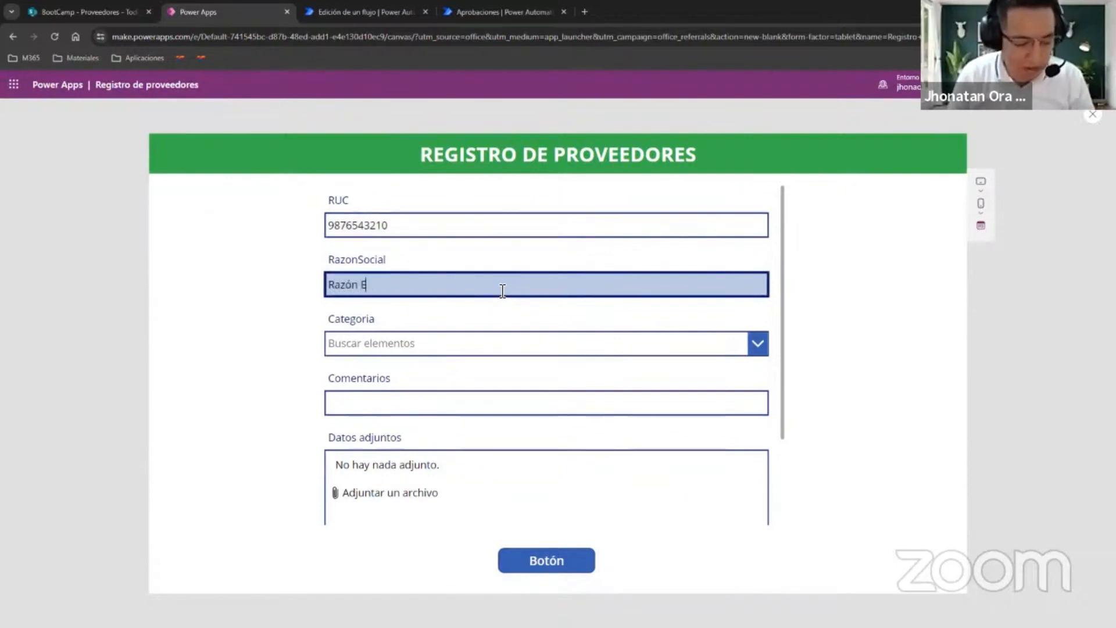
text(mpresa)
key(Tab)
Choose Combustible as the Categoria and enter "Se requiere de nuevo proveedor por políticas" under Comentarios.
click(536, 348)
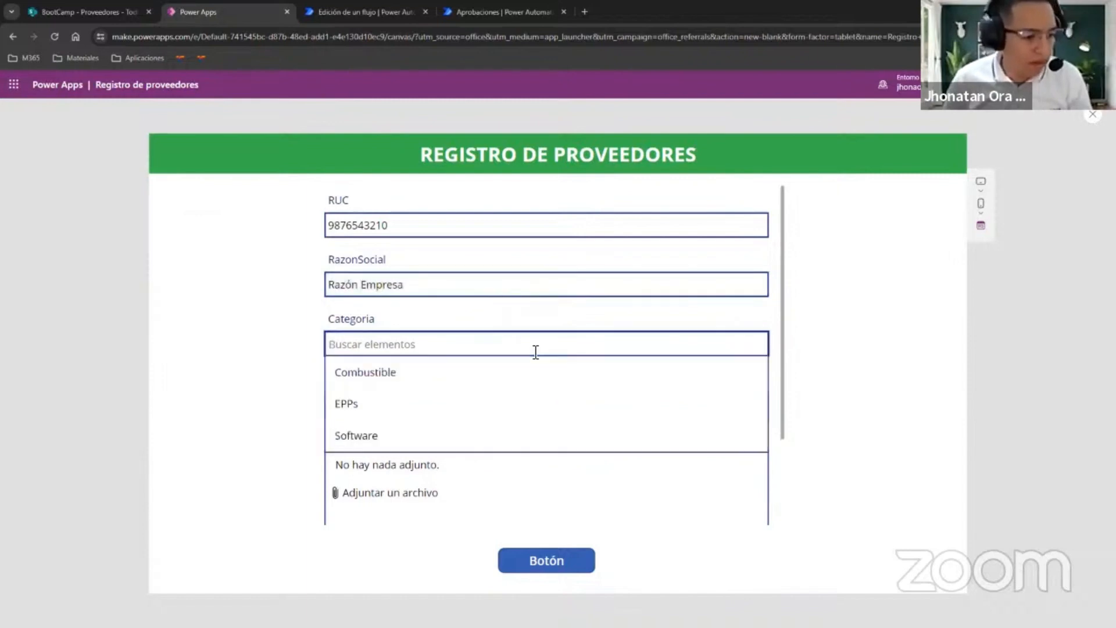
click(427, 376)
click(433, 405)
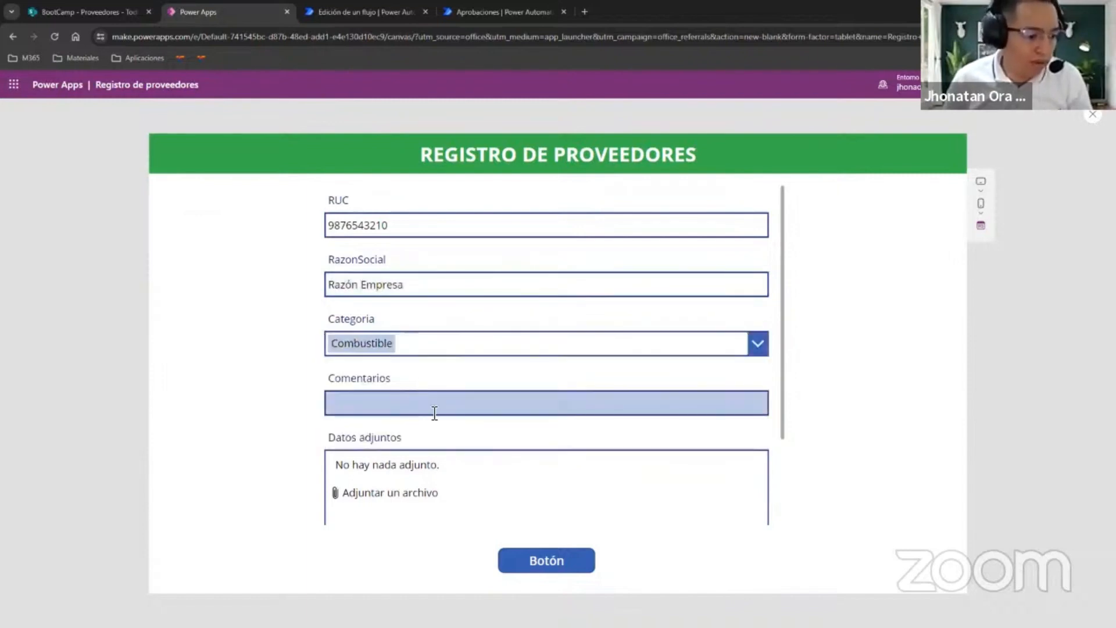
text(Se requi)
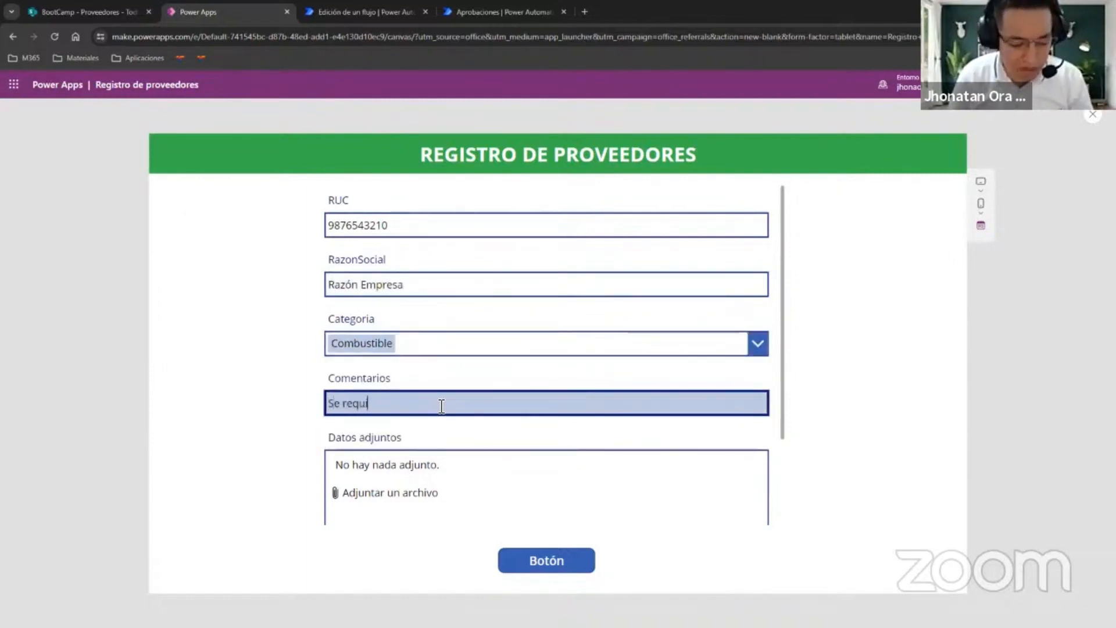
text(ere de nuevo pro)
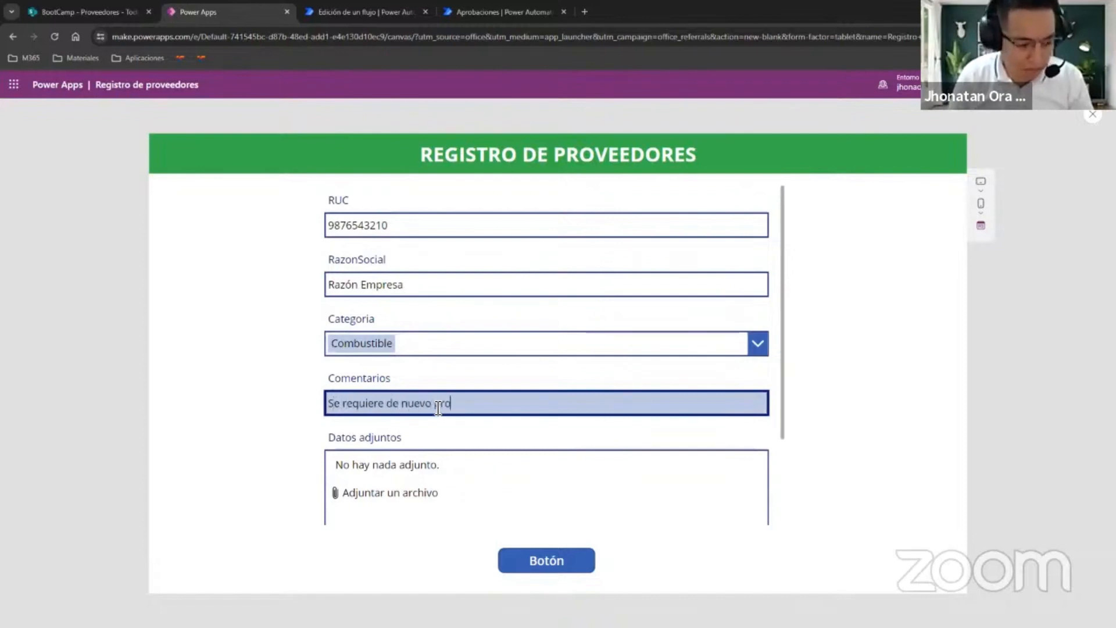
text(veedor por politicas)
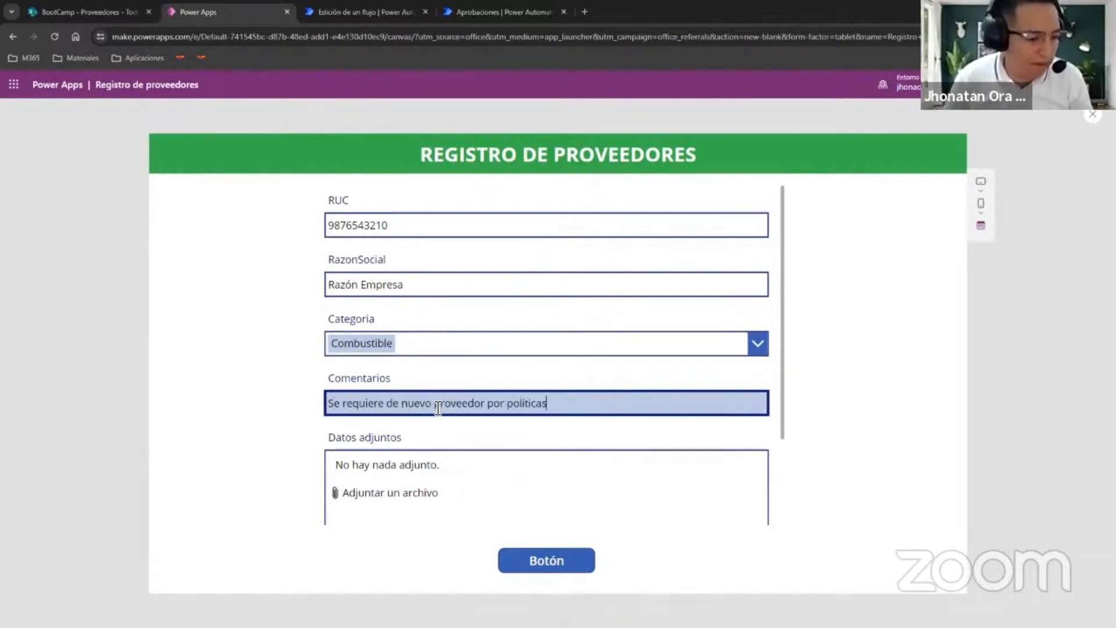
Attach the file Ficha Tecnica DIESEL.pdf under Datos adjuntos and leave the preview.
scroll(351, 438, down, 2)
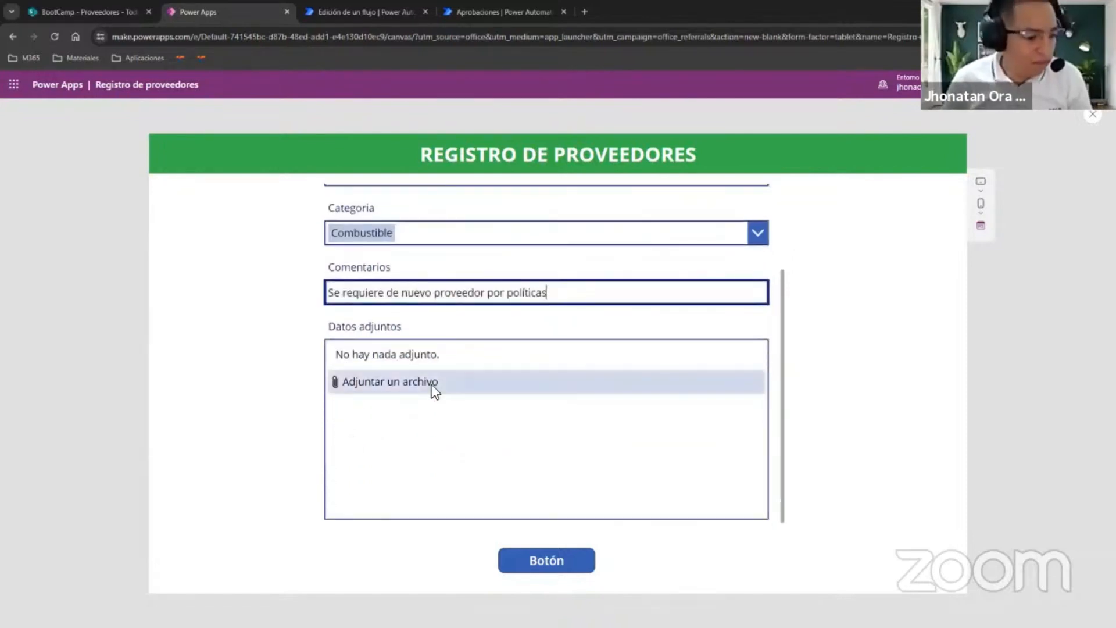
click(432, 385)
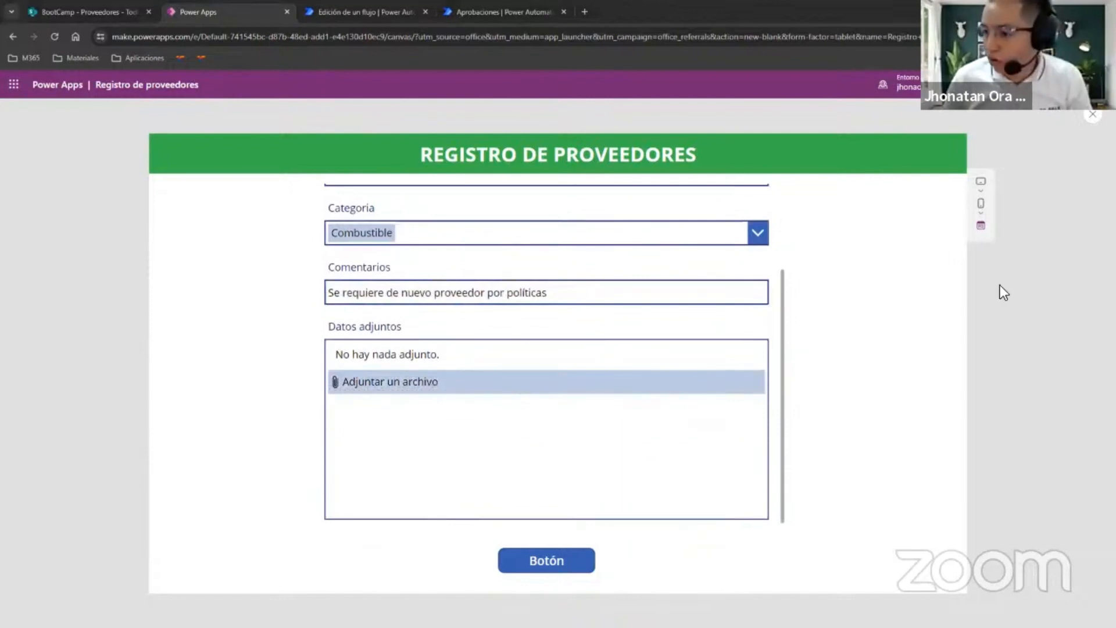
double_click(341, 402)
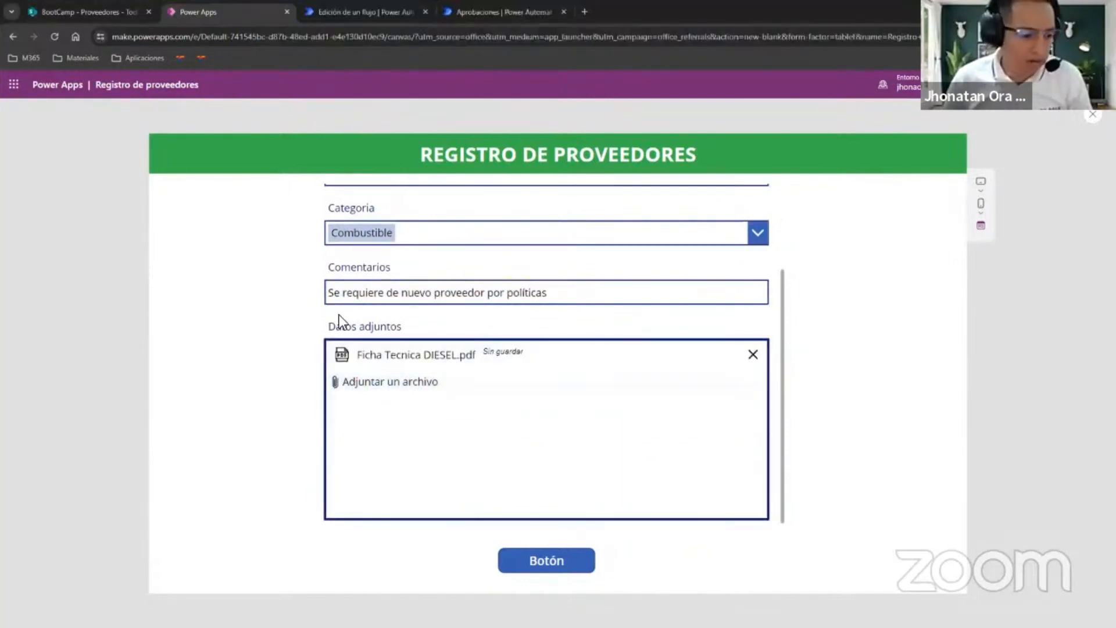
scroll(430, 270, up, 2)
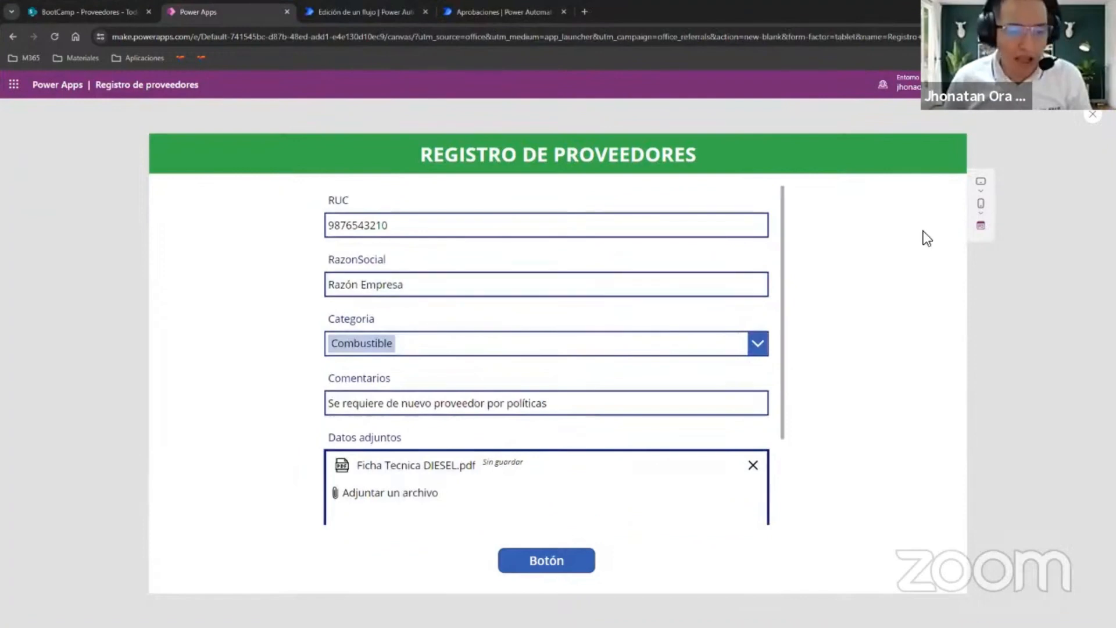
key(Escape)
Replace the OnSelect formula of the button below the form with a SubmitForm call.
click(535, 532)
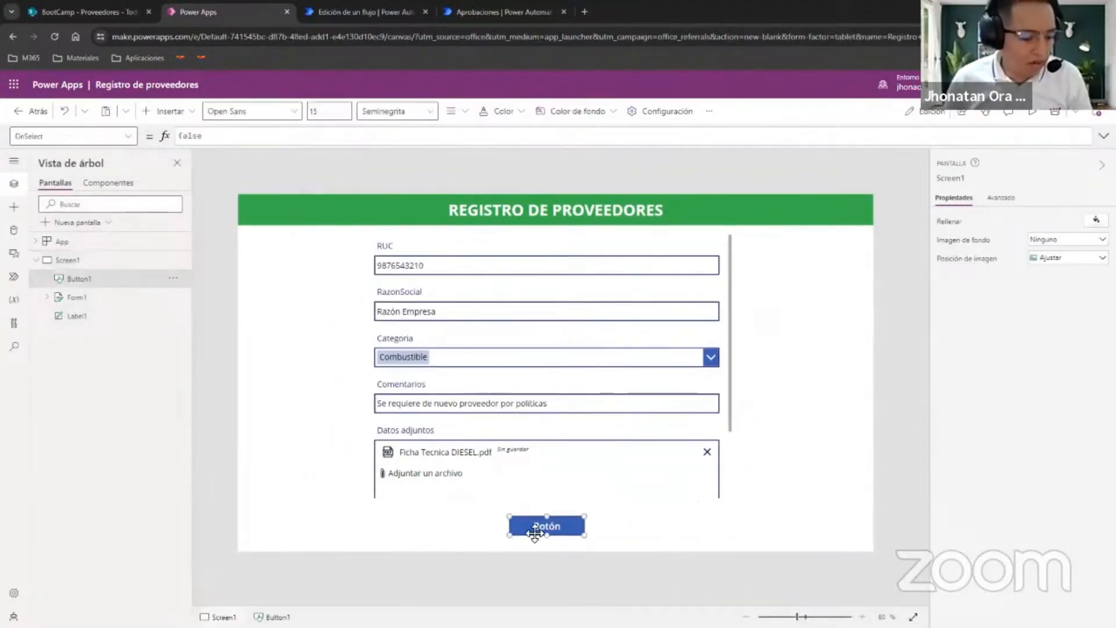
click(1001, 198)
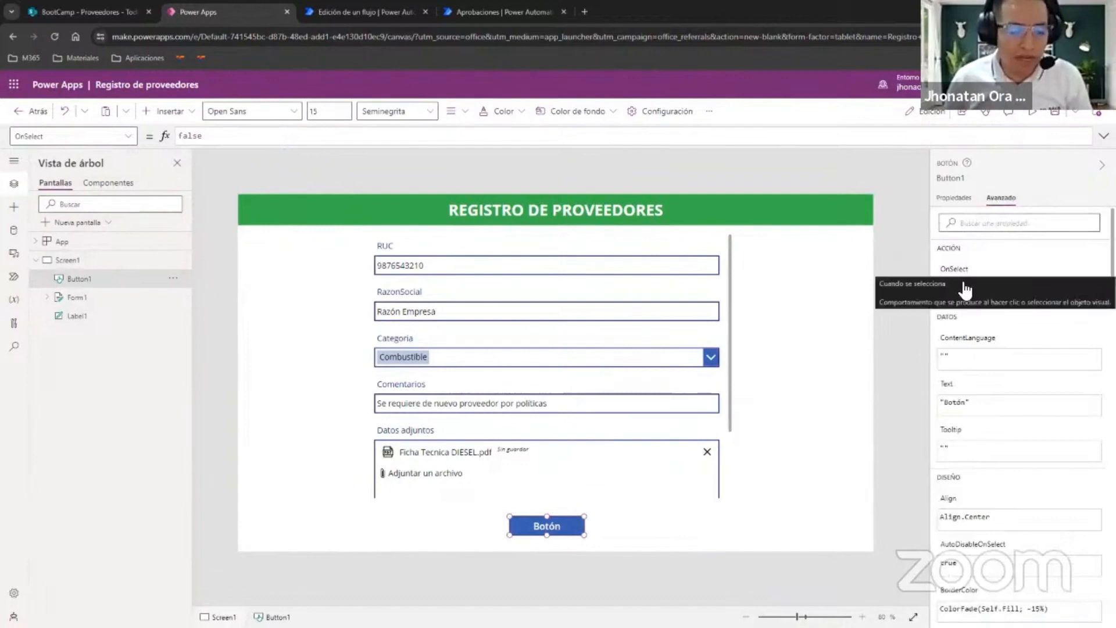
click(964, 289)
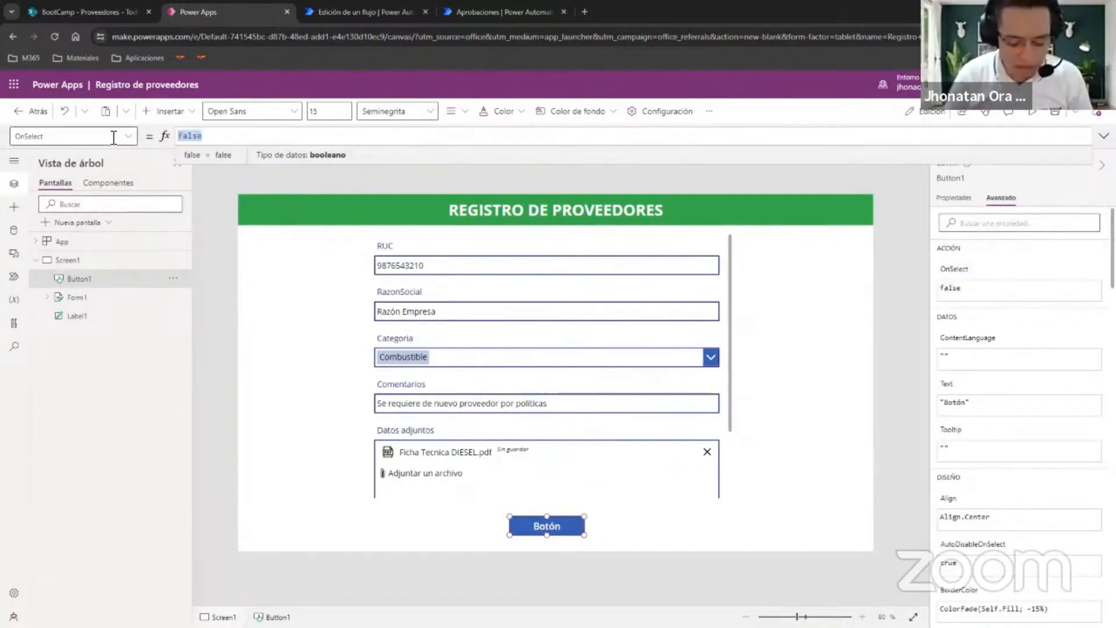
text(SubmitForm)
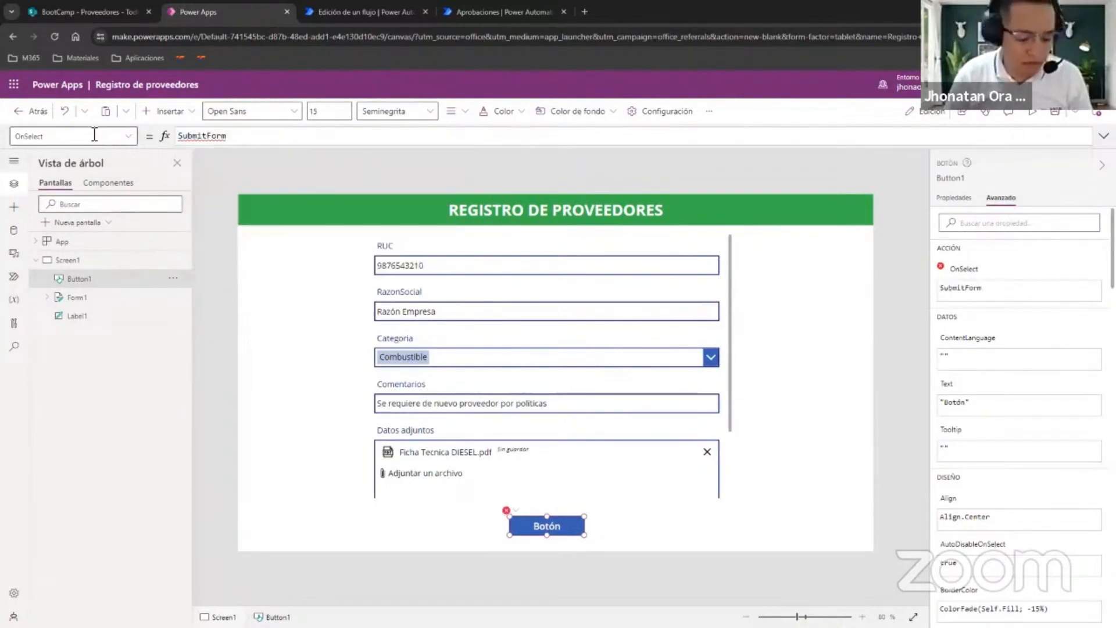
text(()
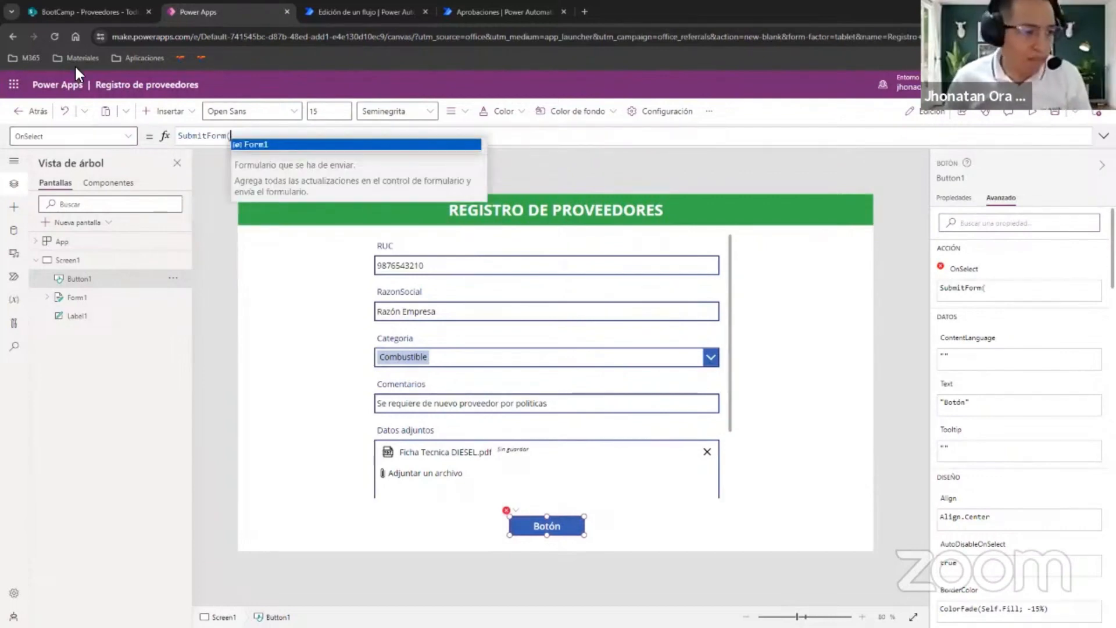
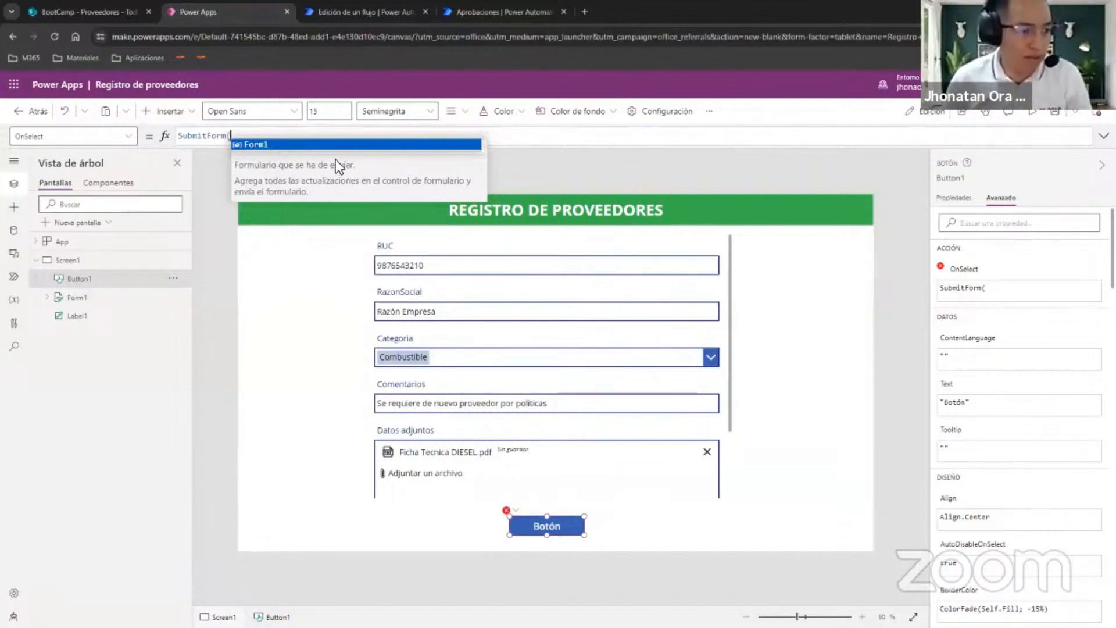
Complete the button's OnSelect formula as SubmitForm(Form1).
click(261, 146)
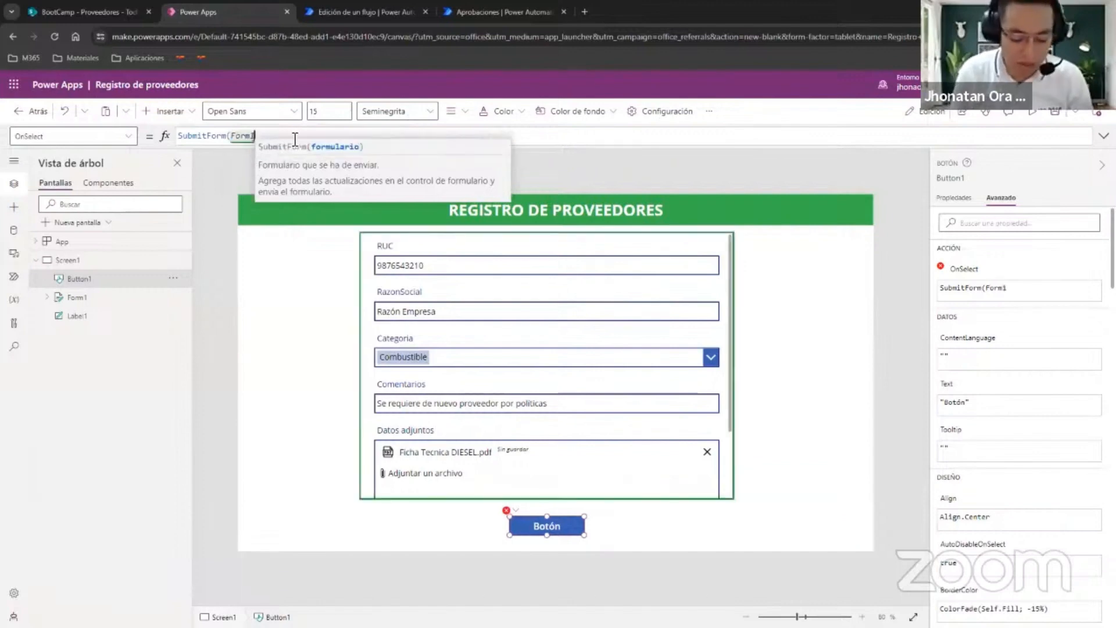
text())
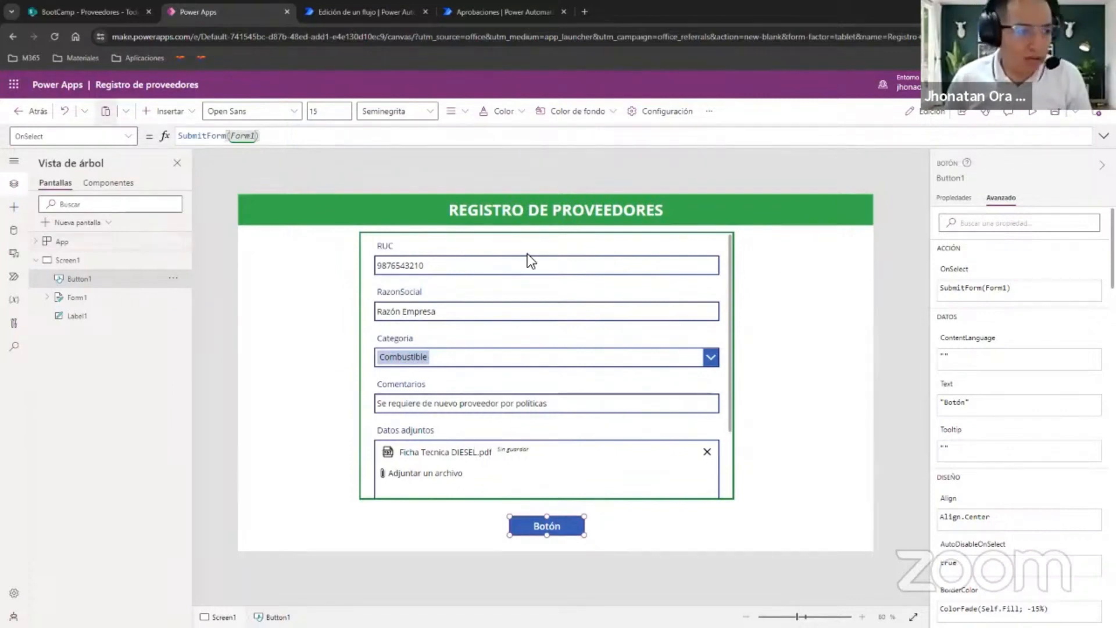
Replace the OnSuccess formula of the supplier form with ResetForm(Form1).
click(128, 136)
scroll(114, 268, down, 3)
scroll(111, 244, down, 3)
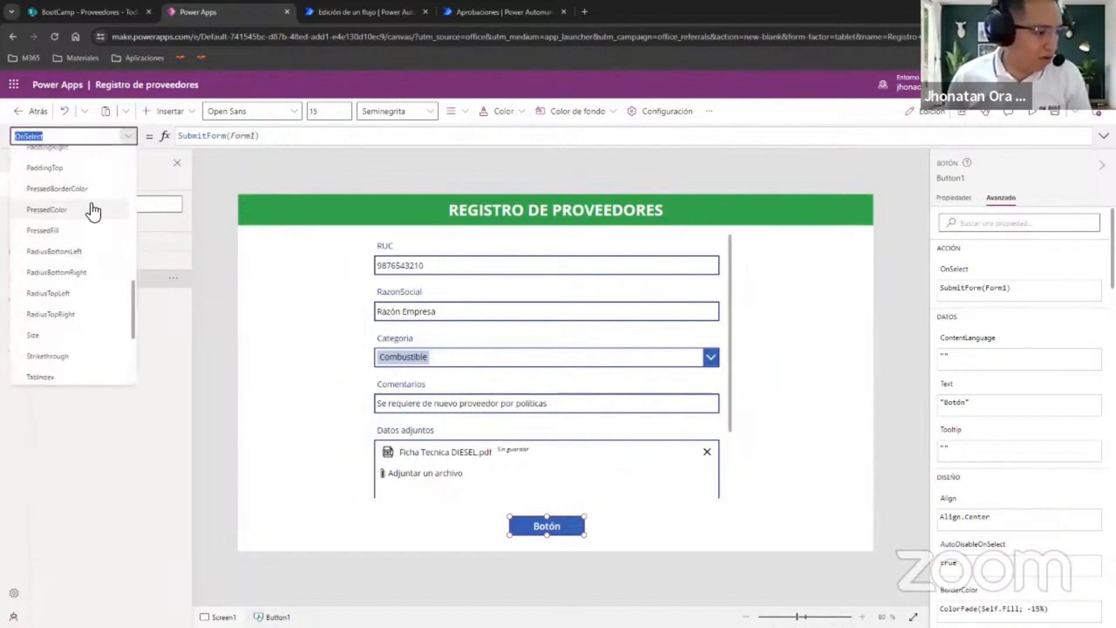
click(729, 302)
scroll(93, 198, up, 2)
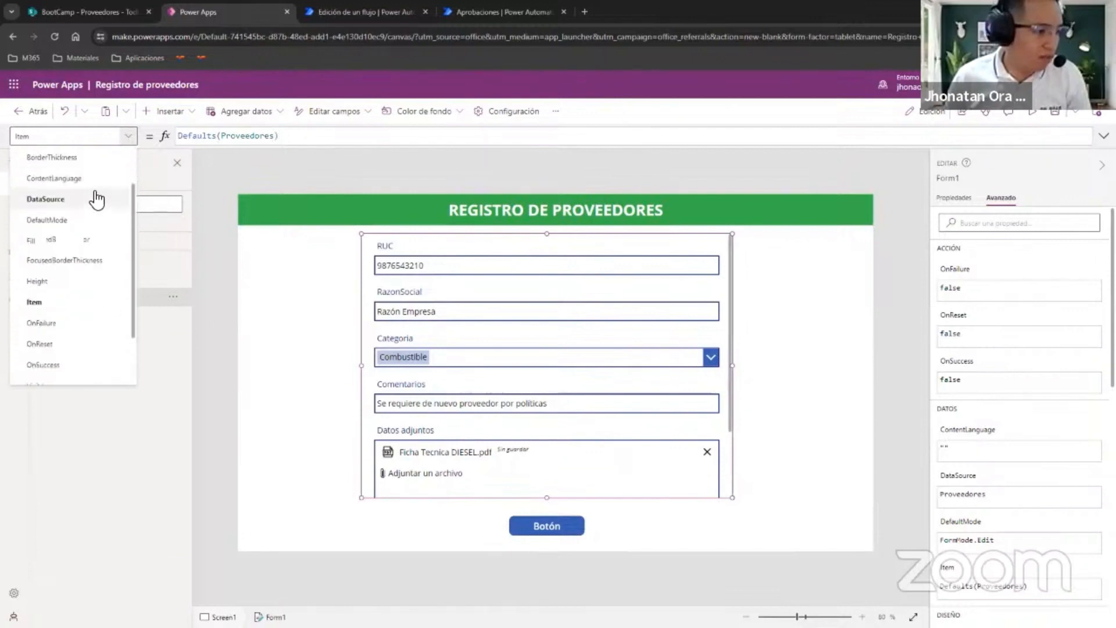
scroll(94, 194, down, 2)
click(82, 292)
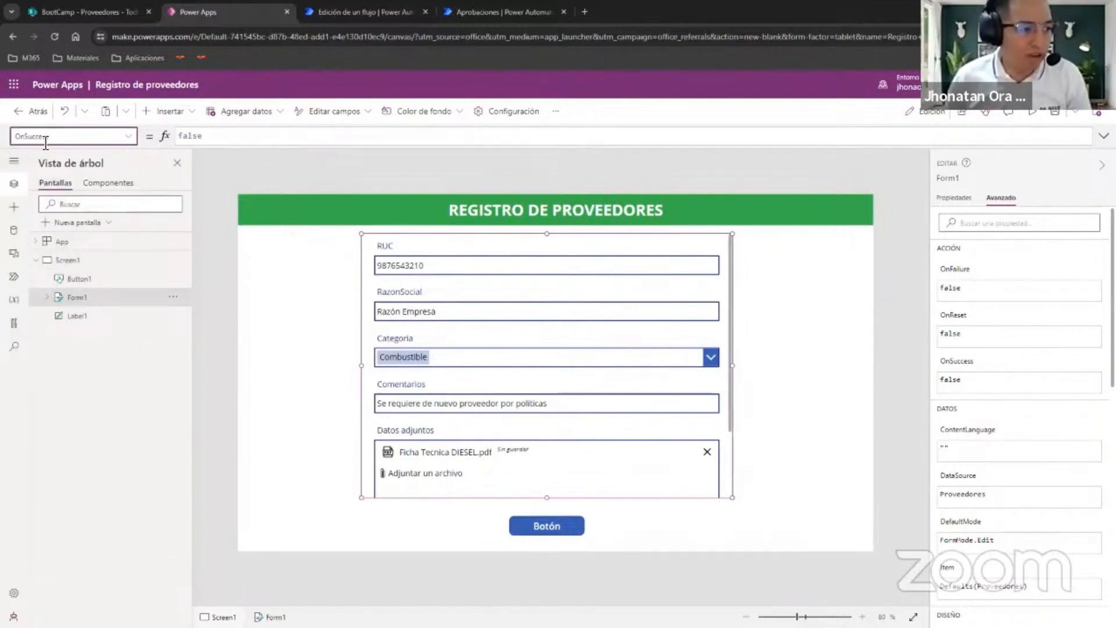
drag(227, 137, 133, 140)
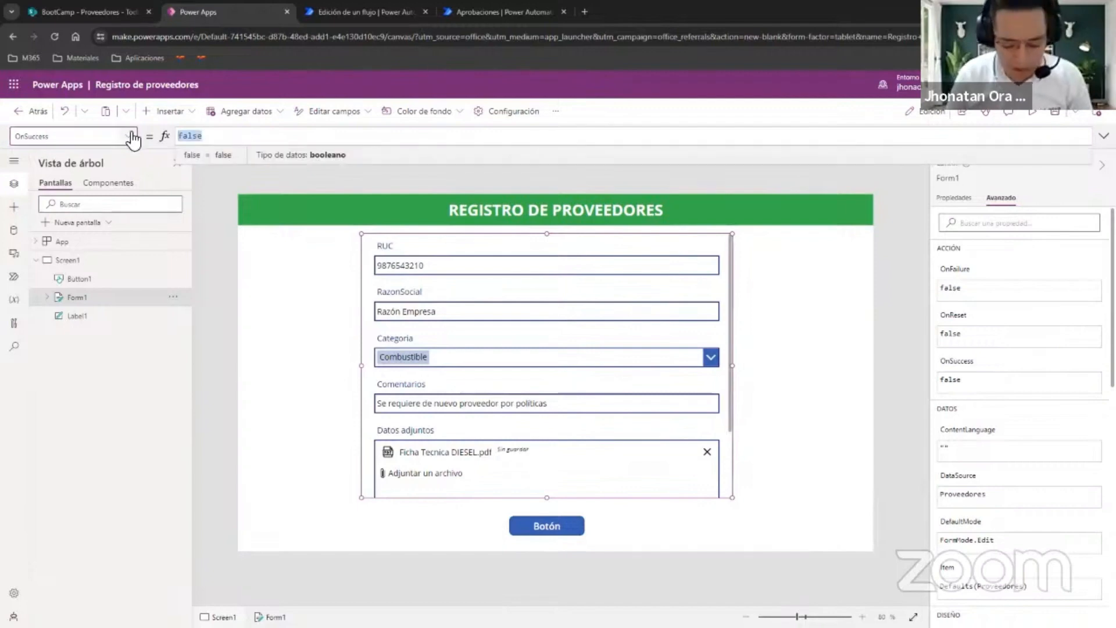
text(ResetForm)
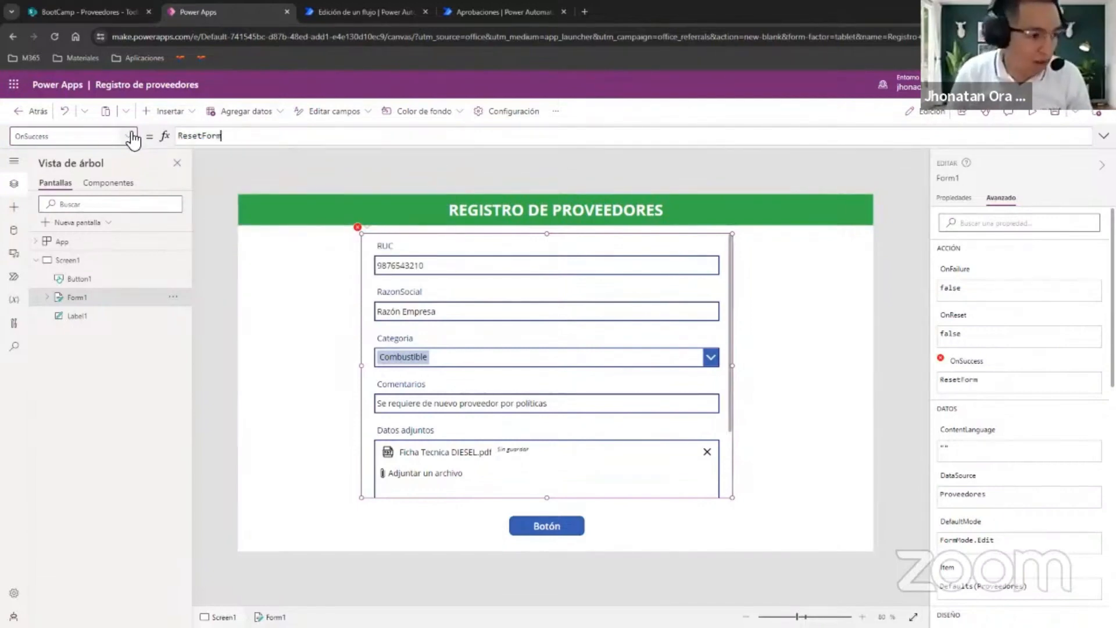
text((Form1))
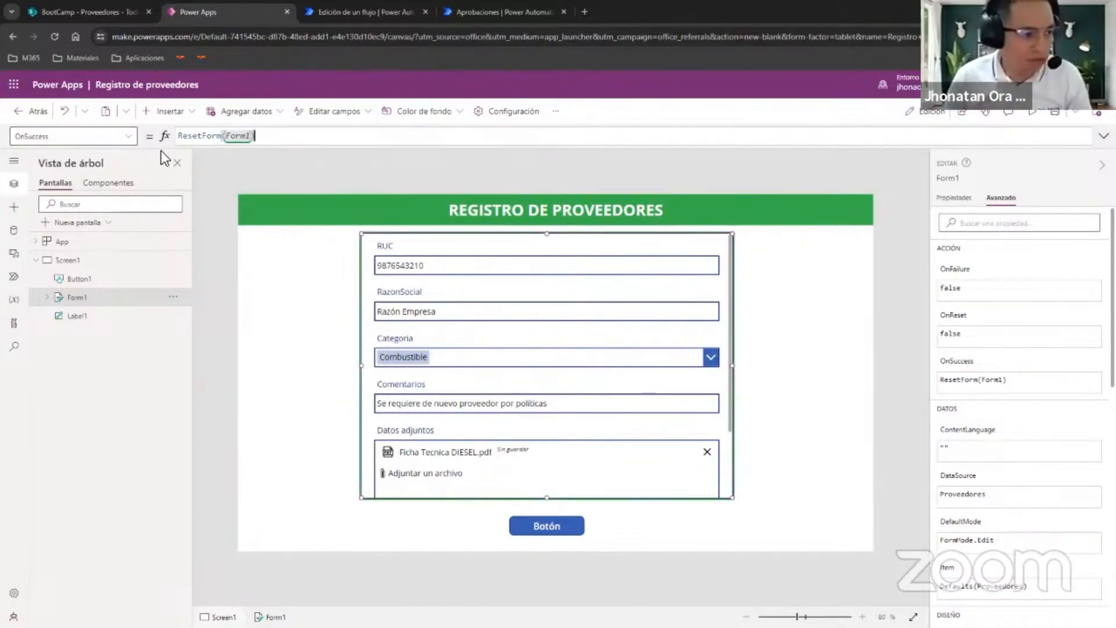
text(;;)
Append to the form's OnSuccess formula a second line Notify("Se han registrado los datos con éxito"; NotificationType.Success; 5000).
key(shift+Return)
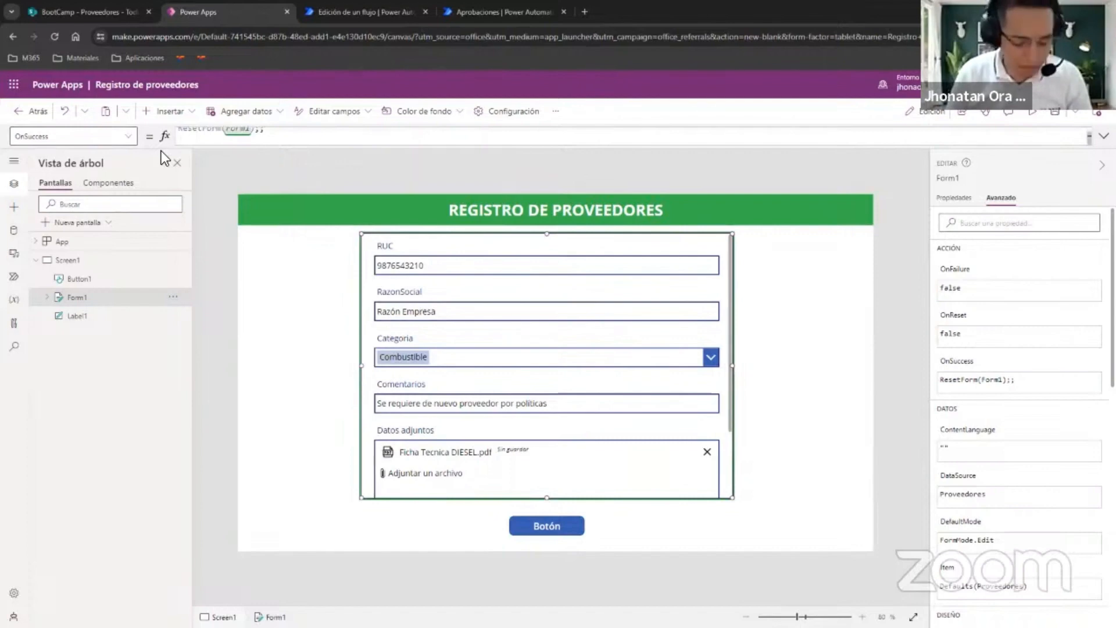
text(Notify)
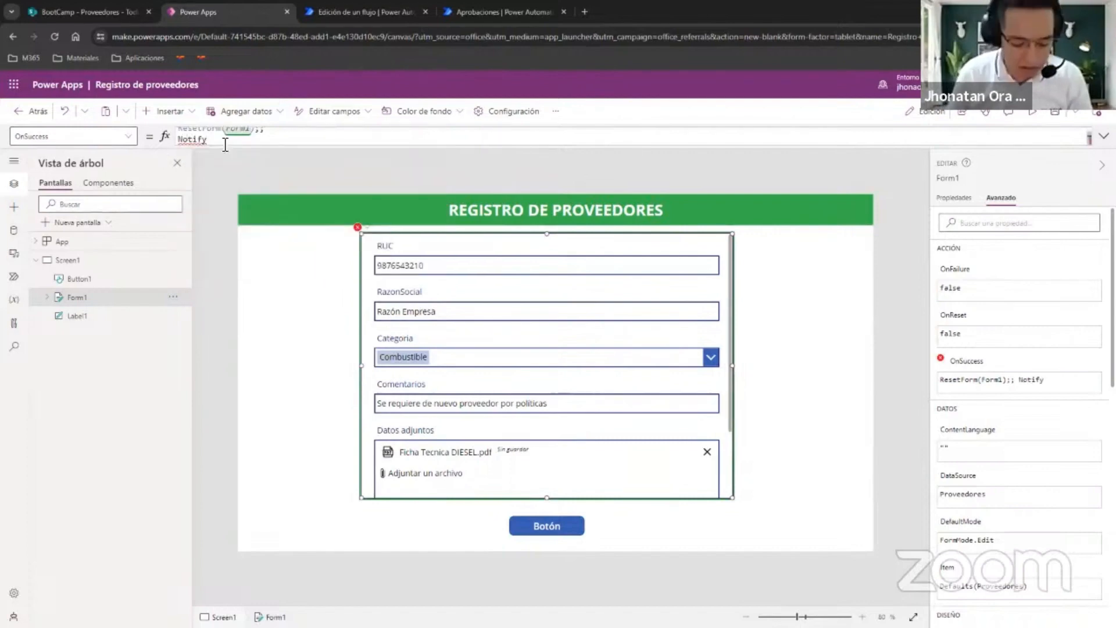
text(("S)
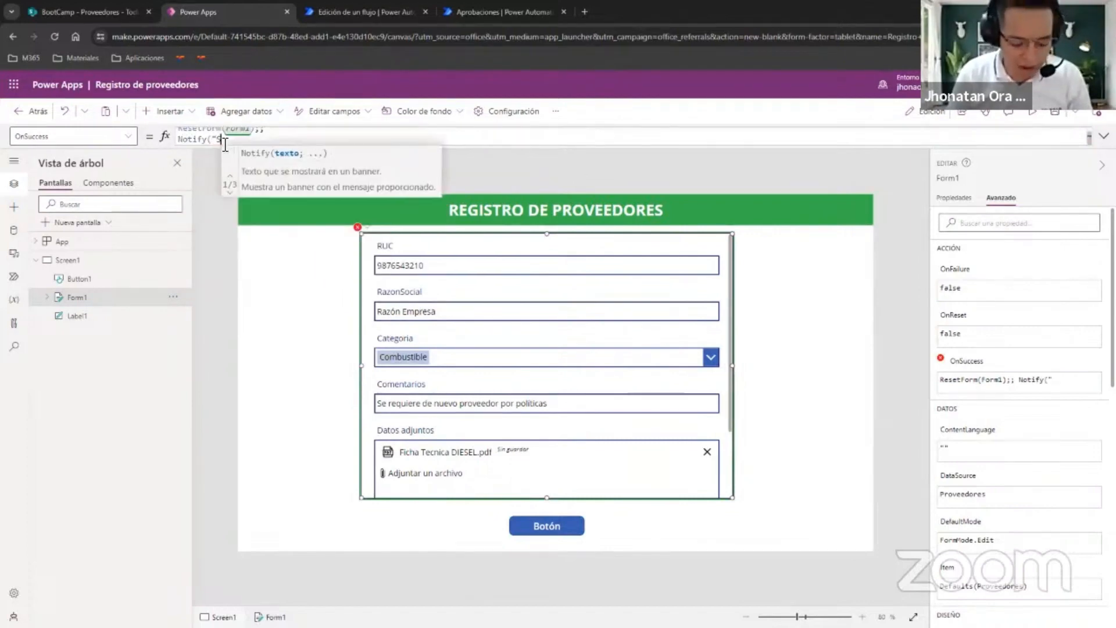
text(e han registrado lo)
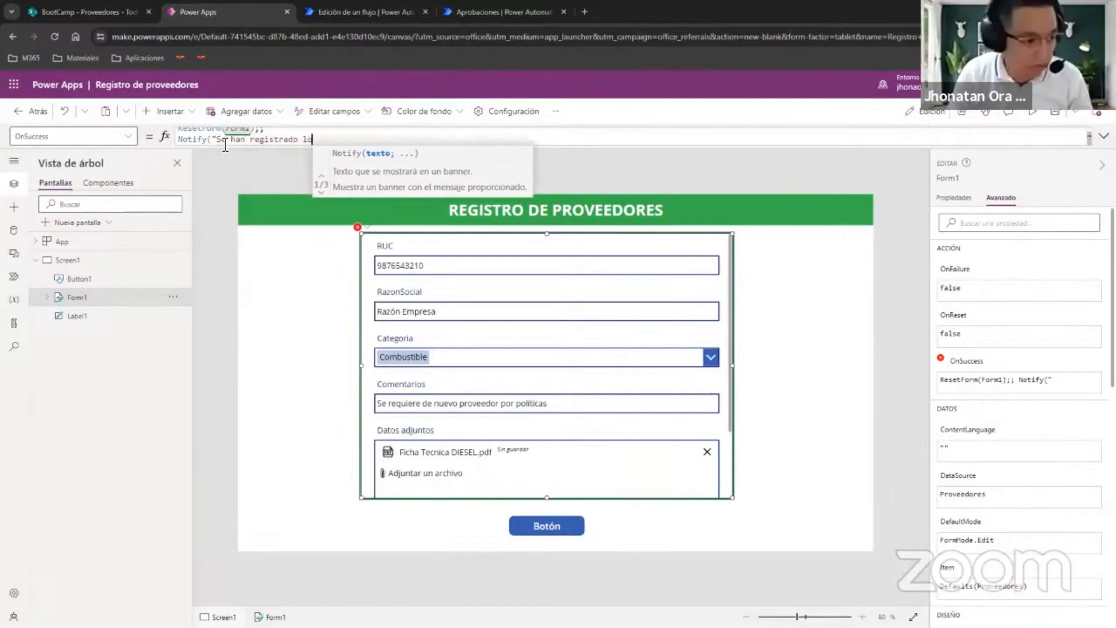
text(s datos con éxito";)
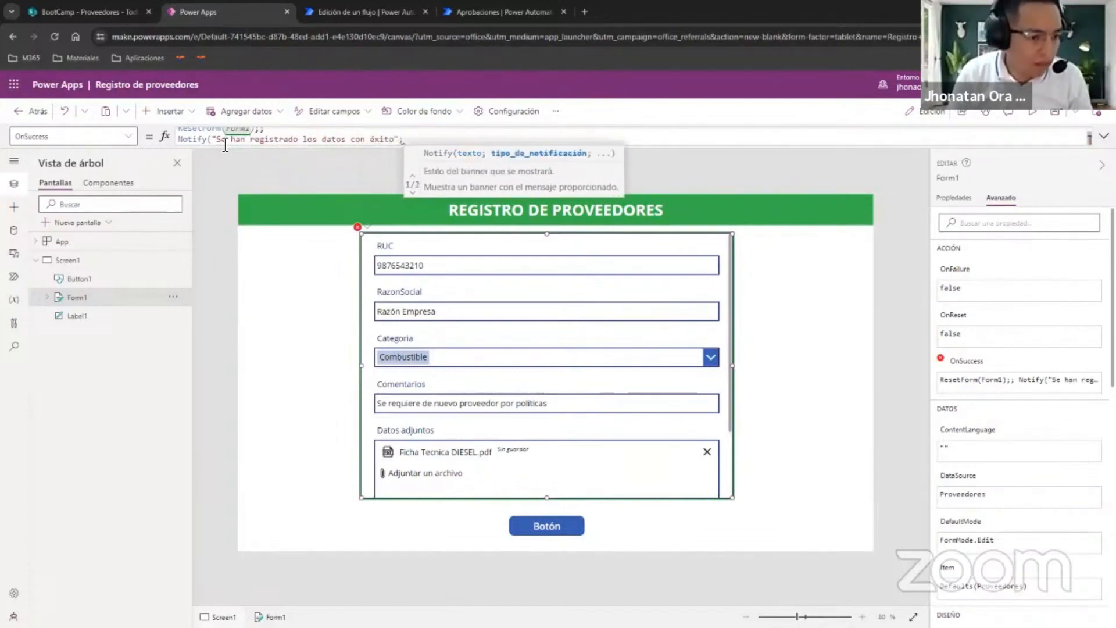
text( Noti)
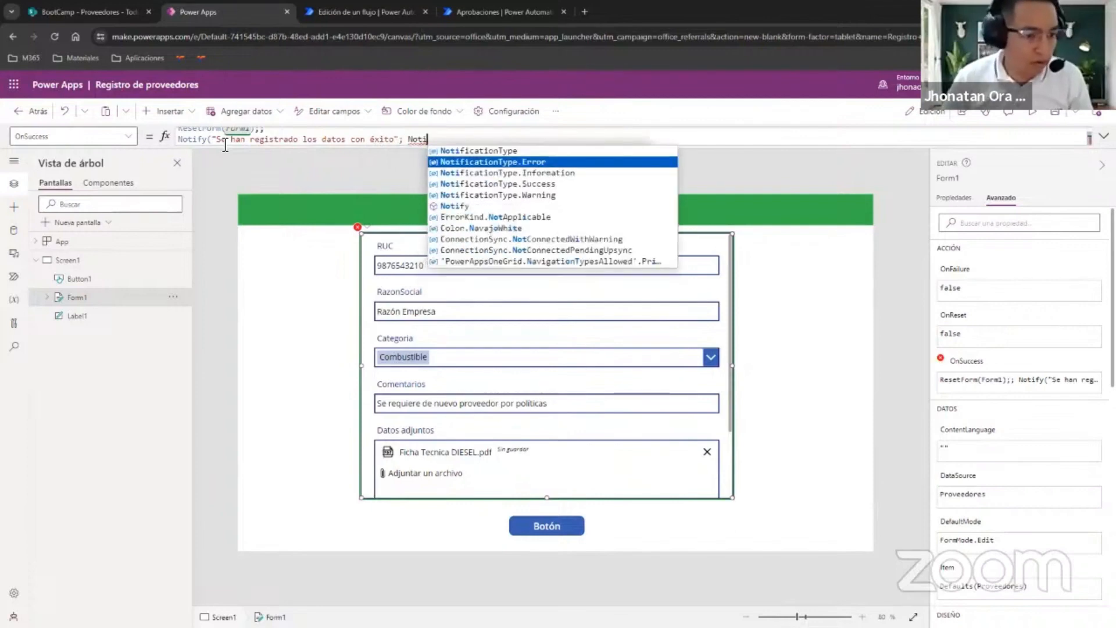
key(Down)
key(Down)
key(Tab)
text(; )
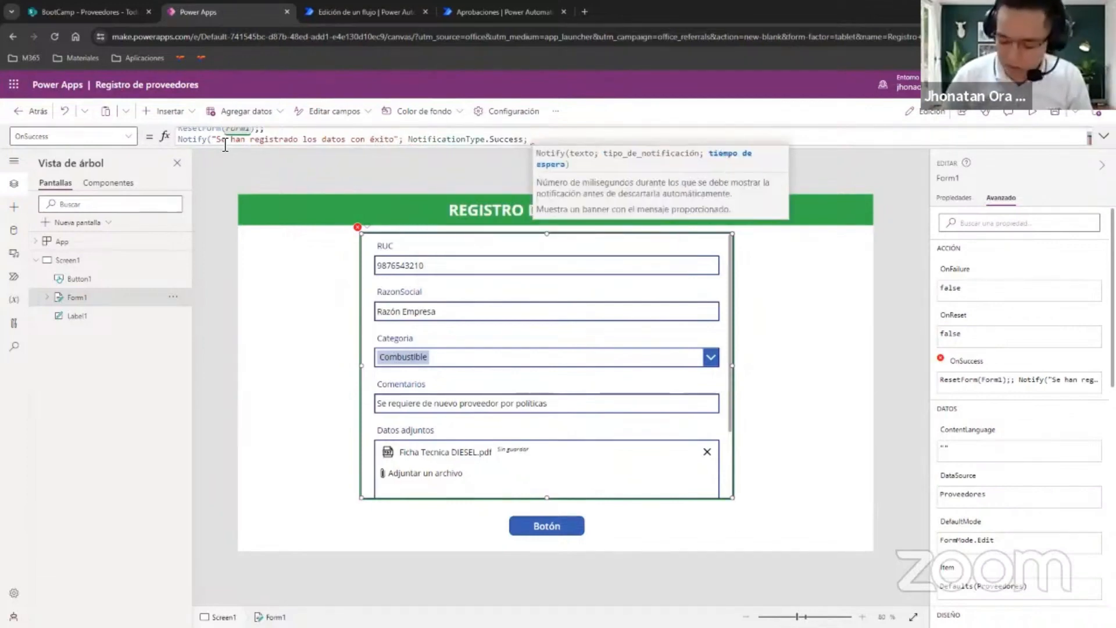
text(5000))
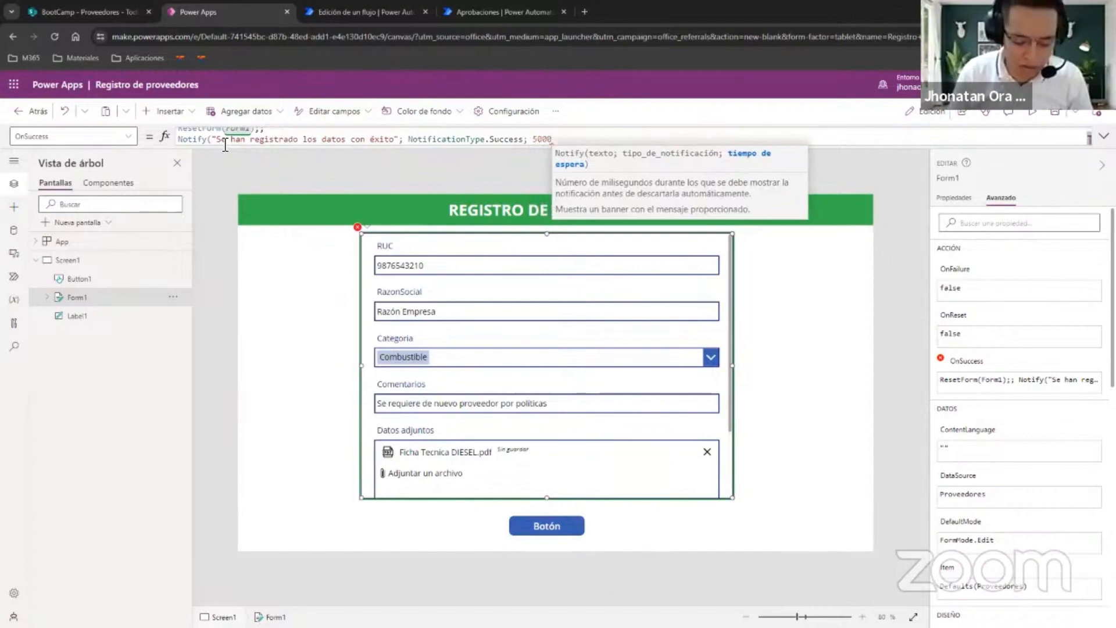
Leave the briefly opened preview and change the text of the button below the form to "Registrar datos".
click(1035, 127)
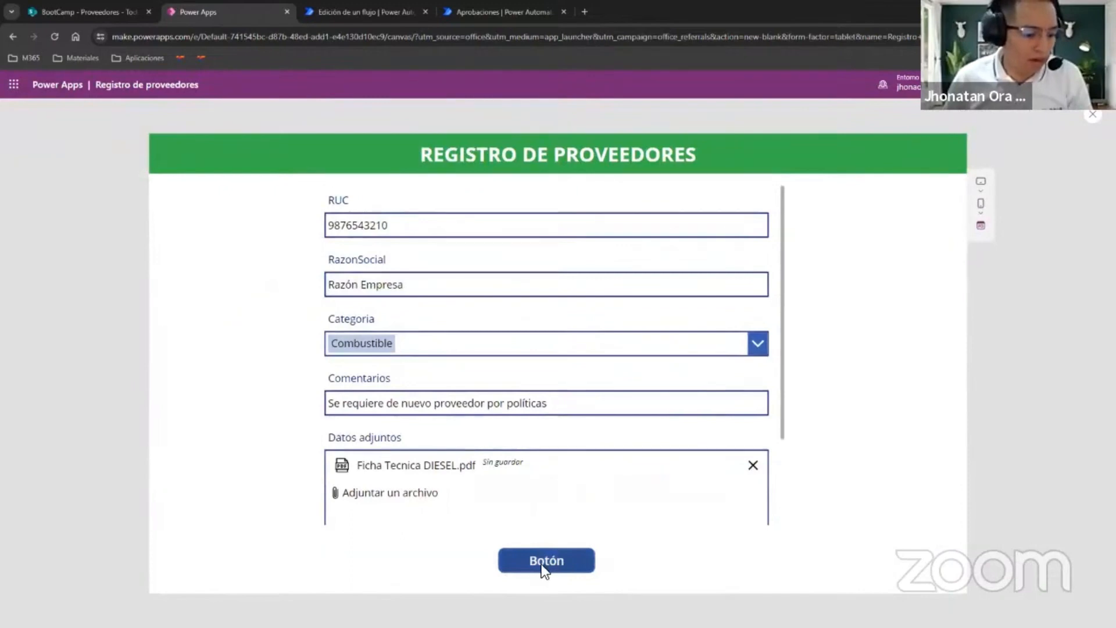
key(Escape)
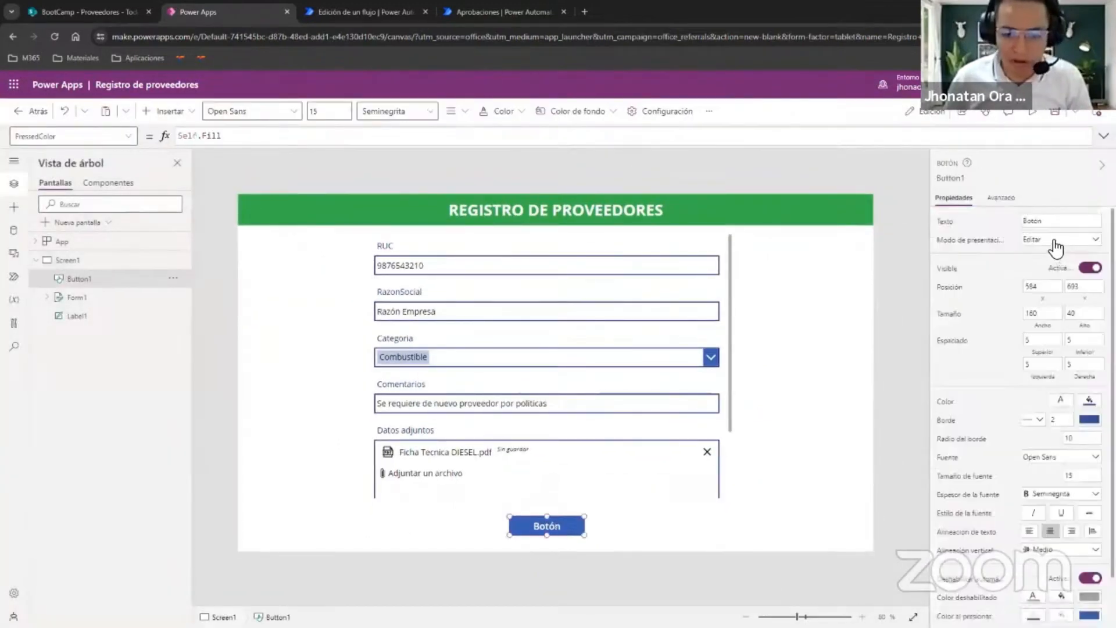
click(1053, 221)
text(Enviar)
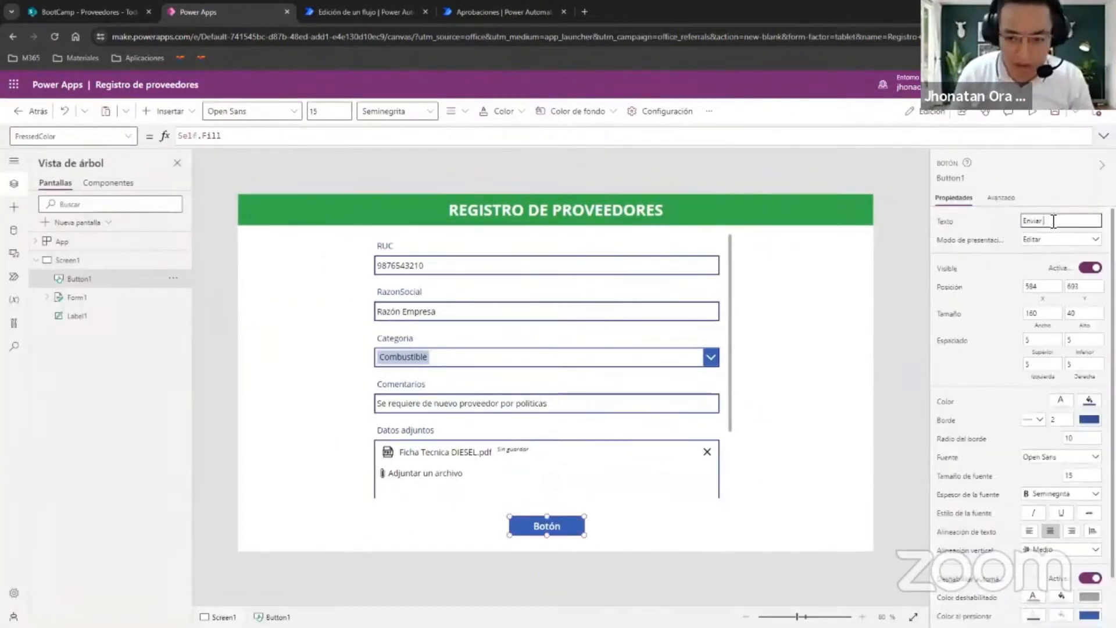
key(BackSpace)
key(BackSpace)
key(BackSpace)
key(BackSpace)
key(BackSpace)
key(BackSpace)
text(Registrad)
key(BackSpace)
text(r datos)
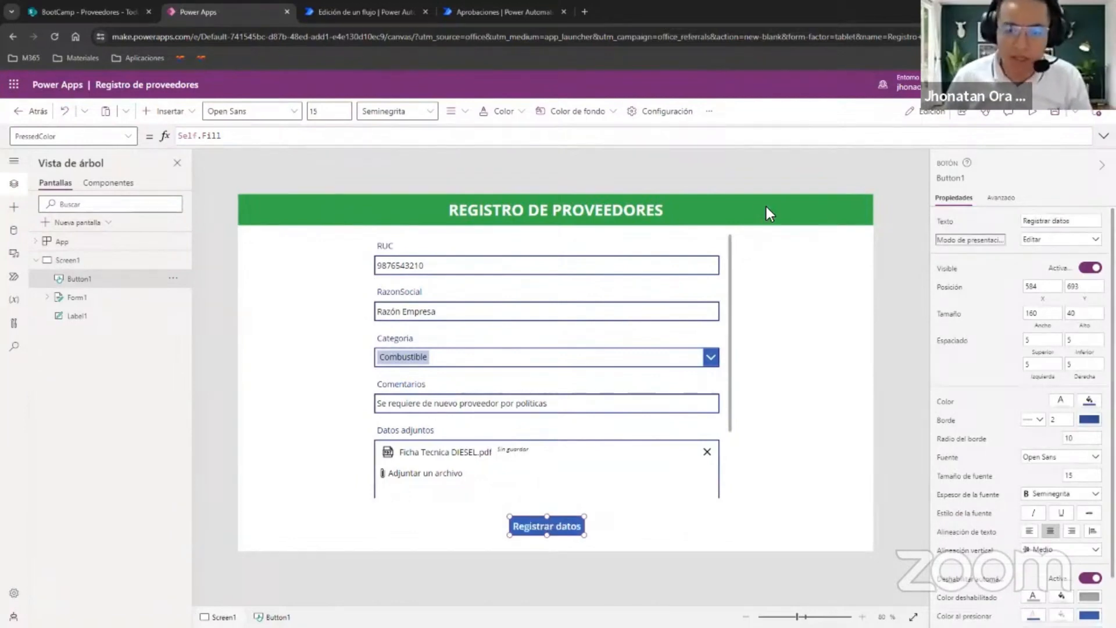
Preview the app and submit the filled-in supplier record with the Registrar datos button.
click(1032, 112)
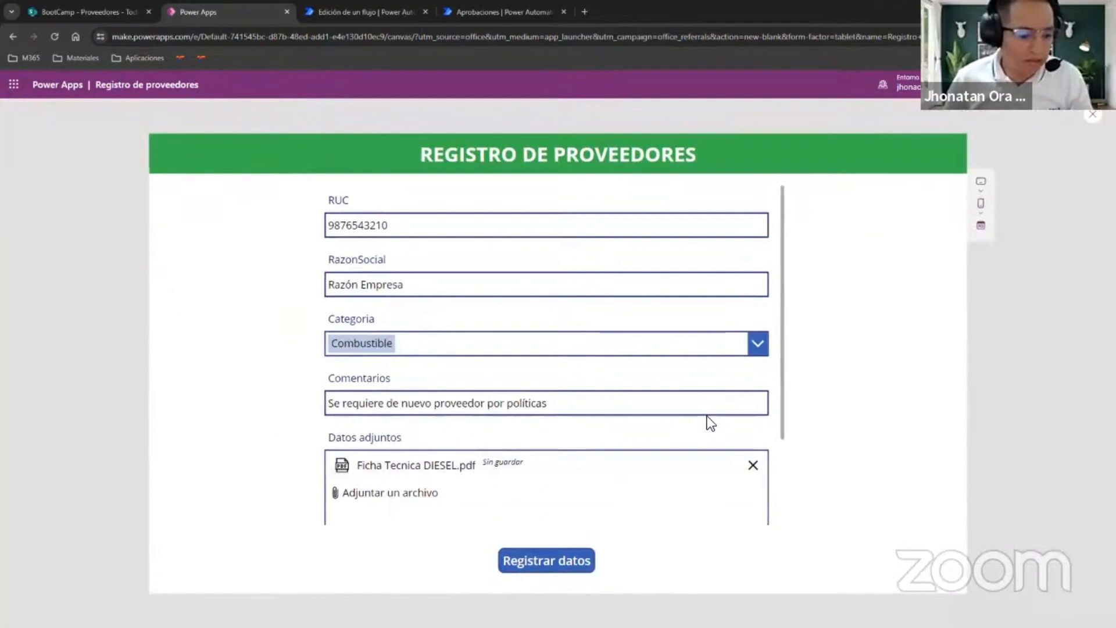
click(525, 560)
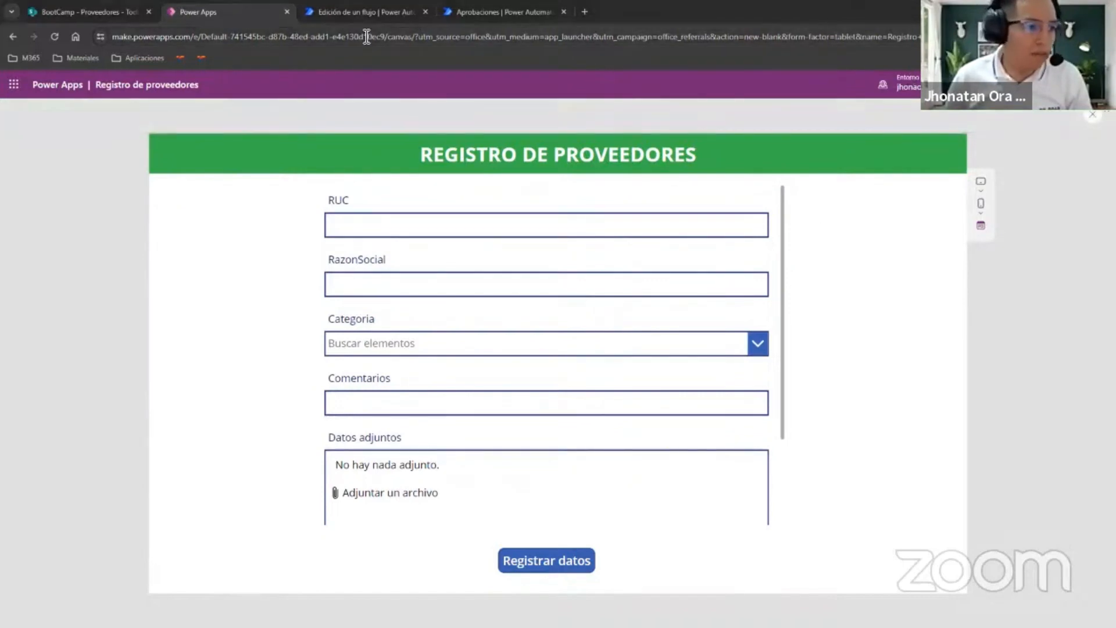
Switch to the Demo Aprobacion flow in Power Automate and delete the text approval action and Redactar 3 from its third branch.
click(360, 13)
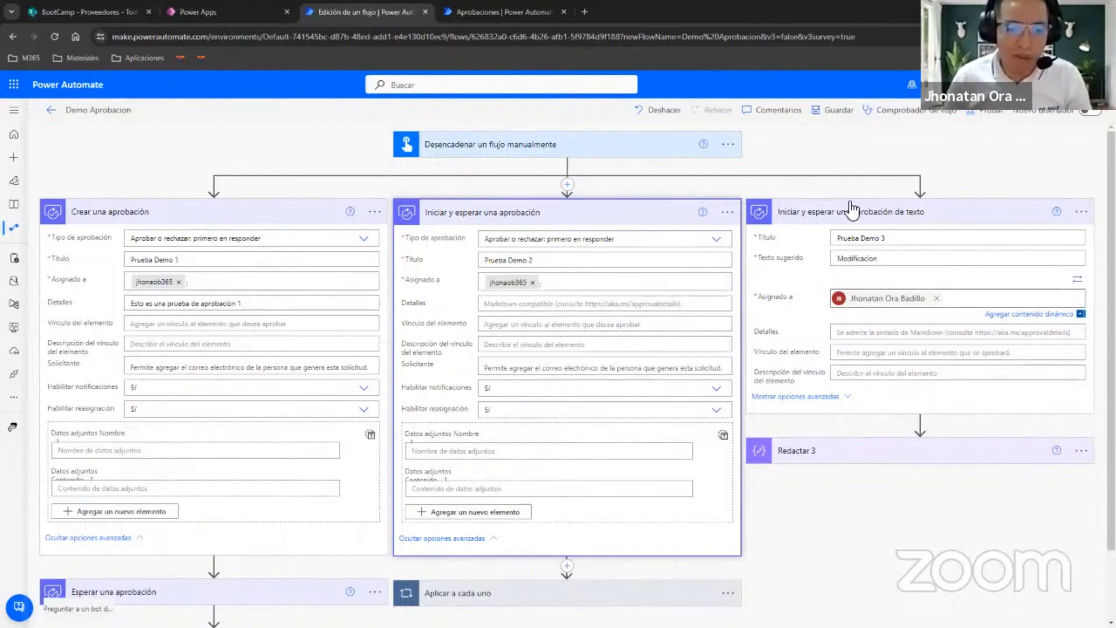
click(1081, 212)
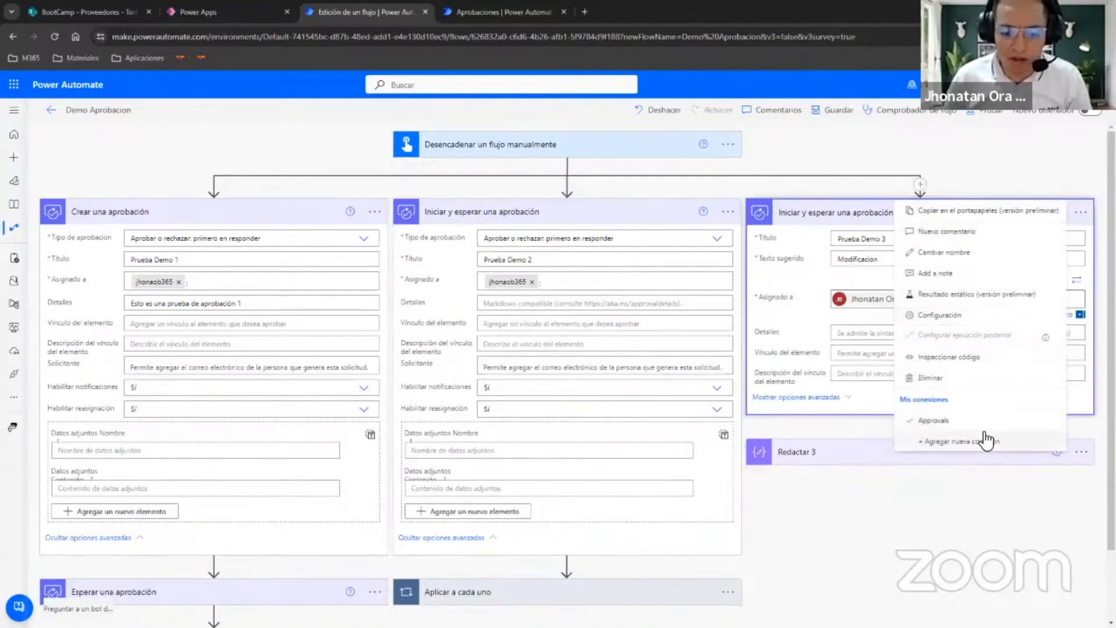
key(Escape)
key(Delete)
click(552, 379)
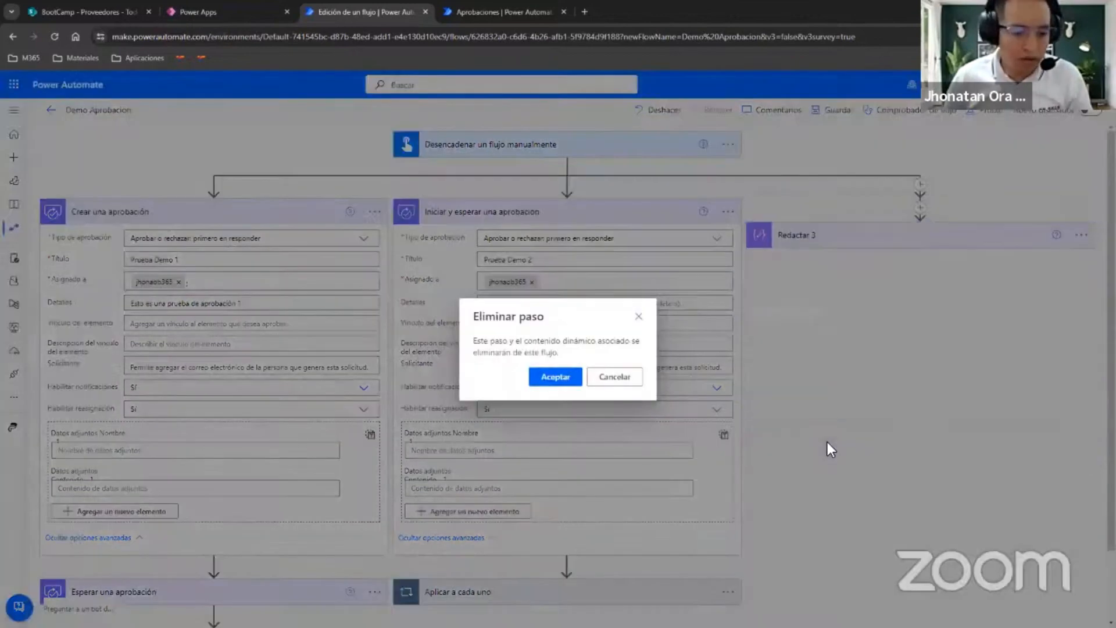
click(1081, 212)
click(988, 378)
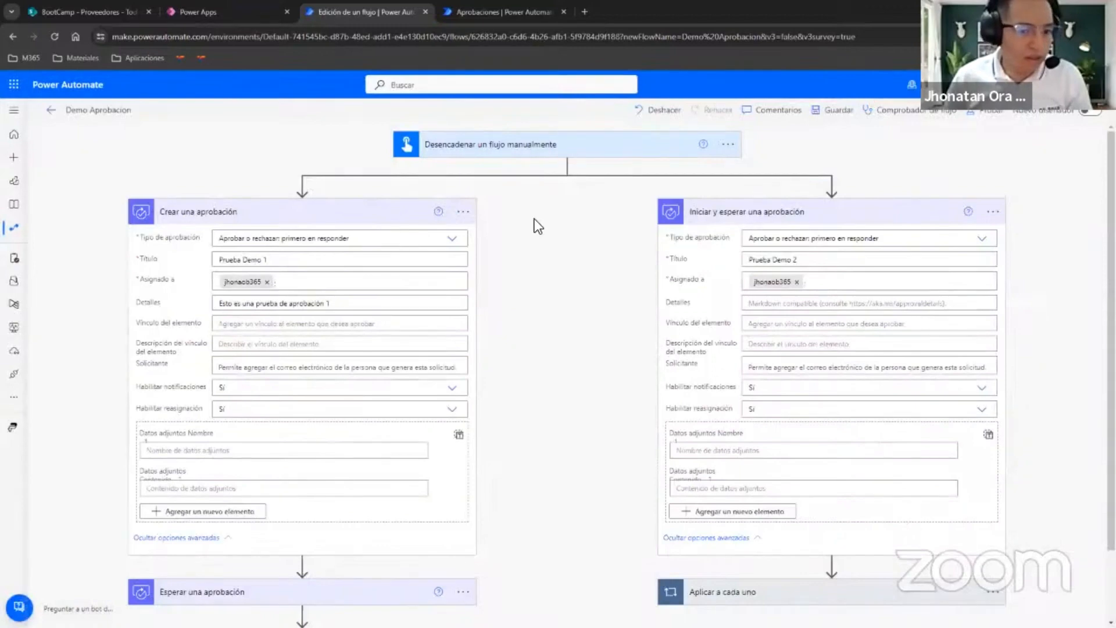
Delete the Crear una aprobación and Iniciar y esperar una aprobación actions from the remaining branches.
click(464, 213)
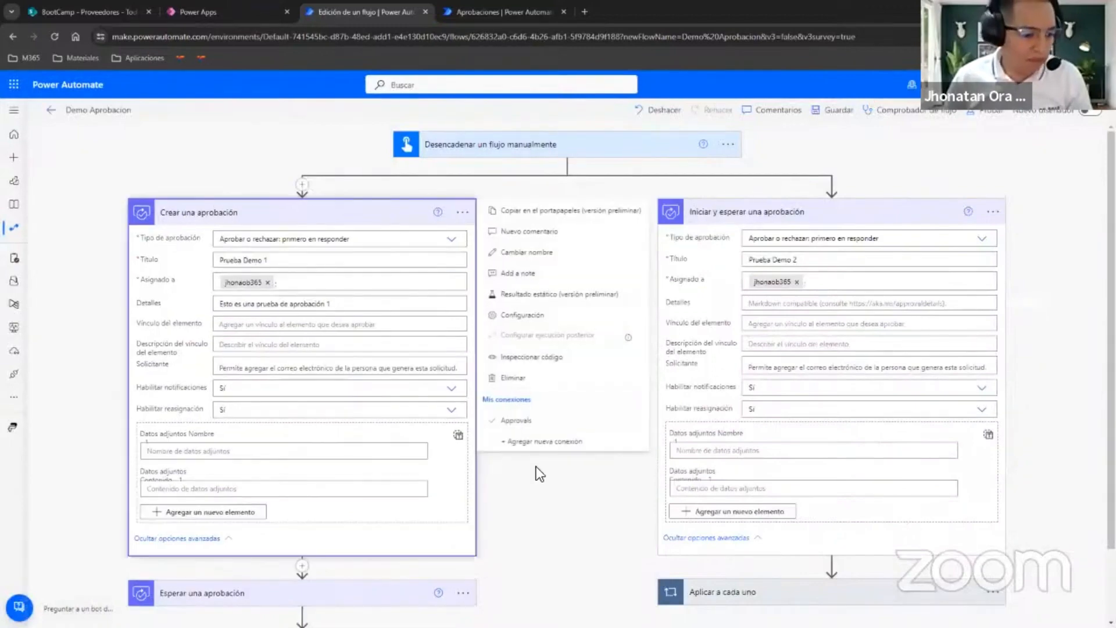
click(755, 400)
key(Delete)
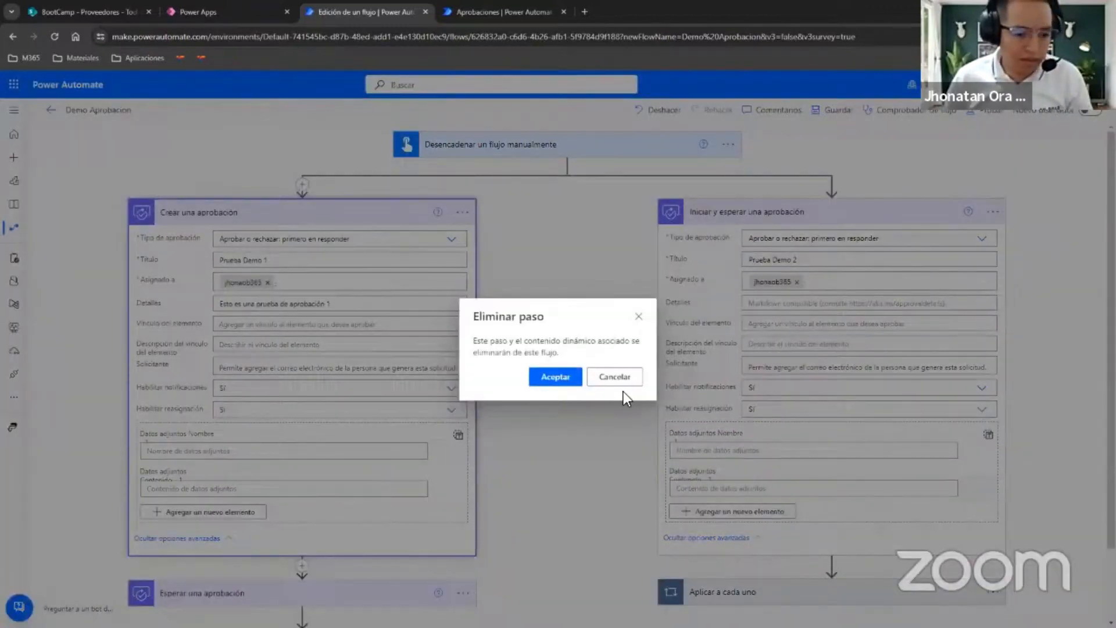
click(559, 382)
click(462, 212)
click(532, 379)
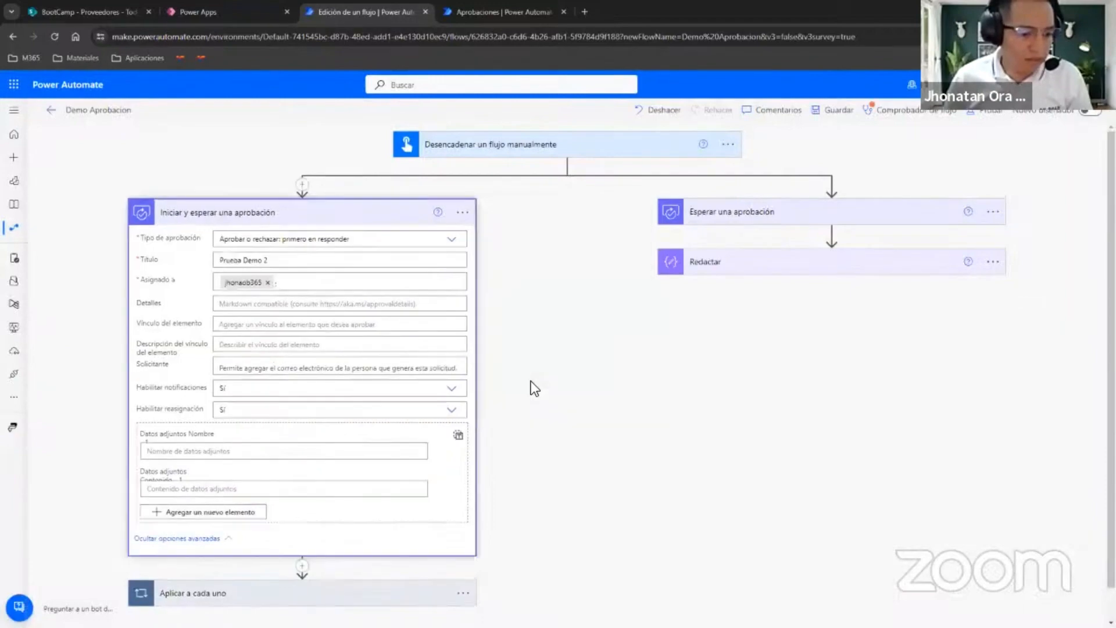
click(549, 378)
Delete the Esperar una aprobación action and the Aplicar a cada uno loop from the flow.
click(465, 212)
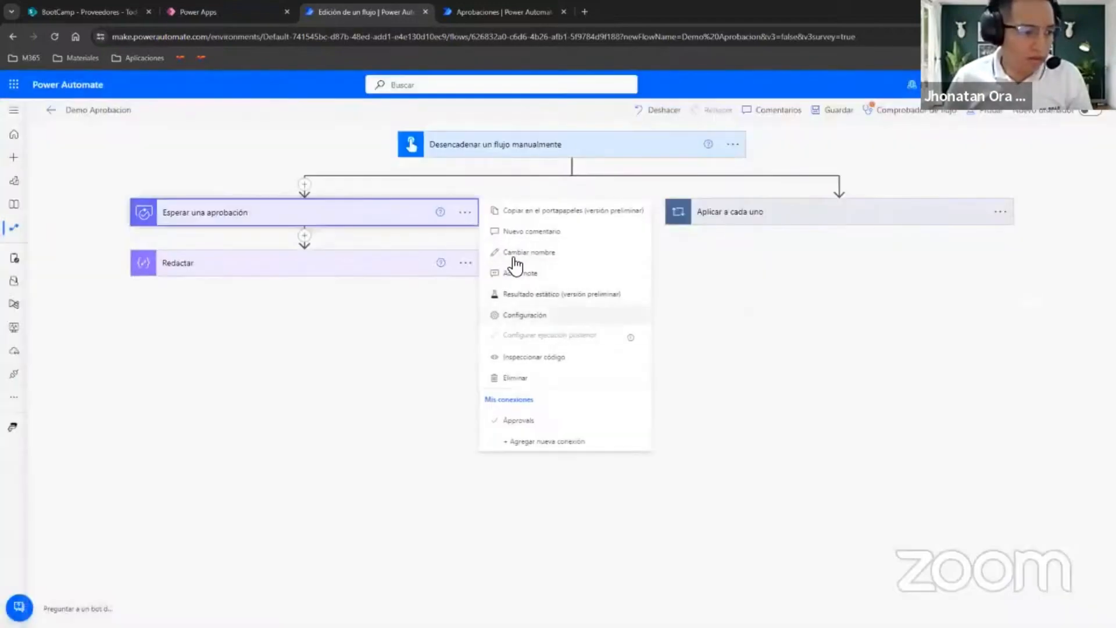
click(544, 378)
click(552, 377)
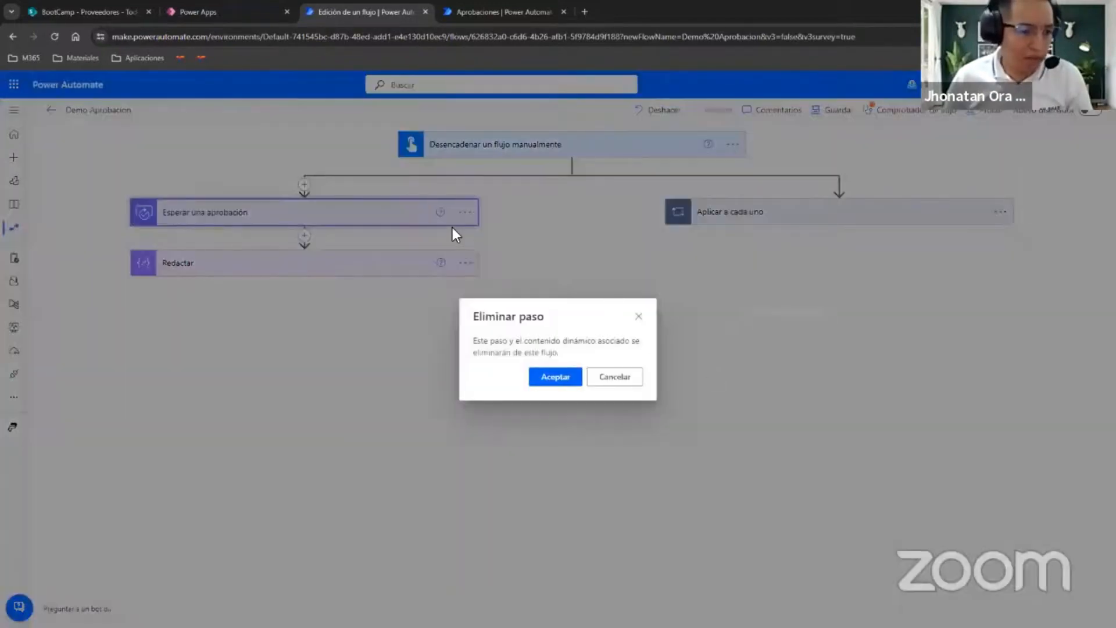
click(465, 212)
click(529, 378)
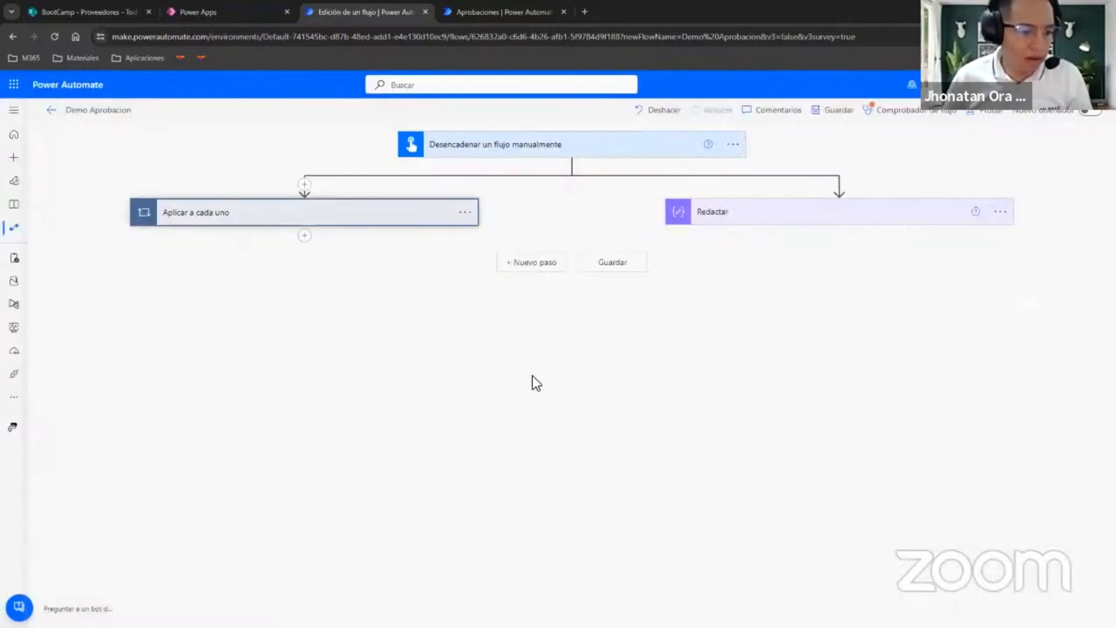
click(552, 378)
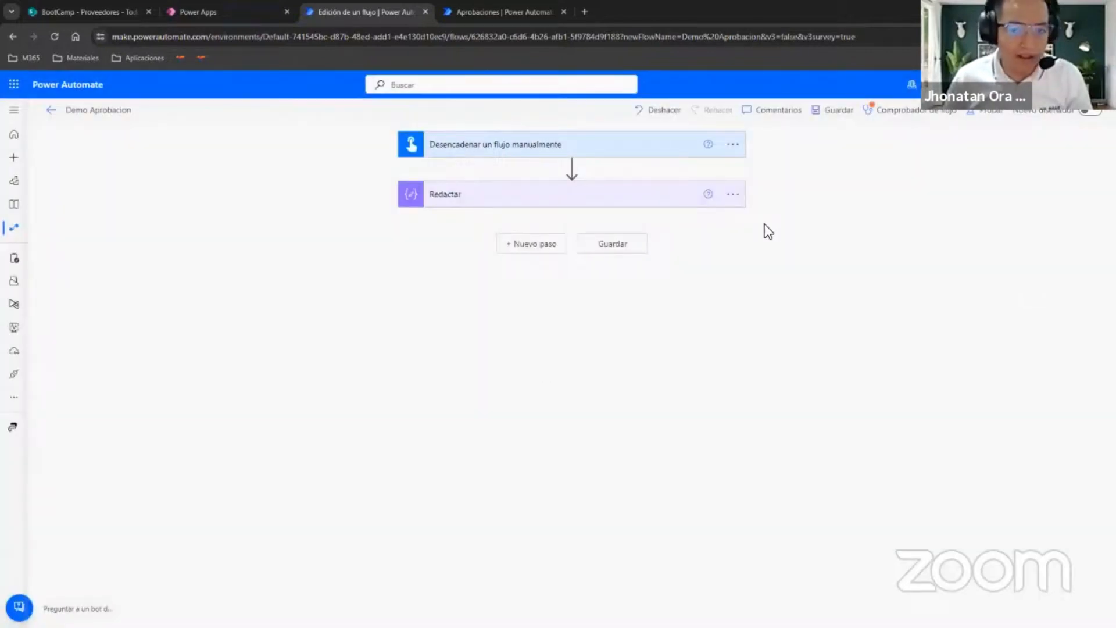
Insert an Iniciar y esperar una aprobación action before Redactar, with the approval type Aprobar o rechazar: primero en responder.
click(568, 196)
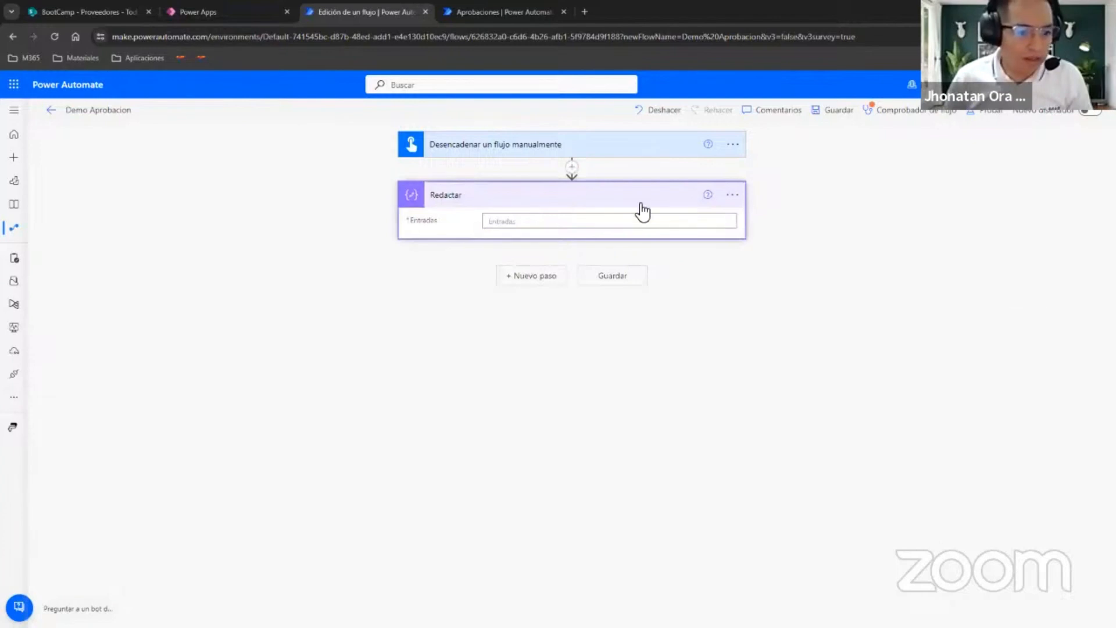
click(578, 189)
click(537, 220)
text(aprob)
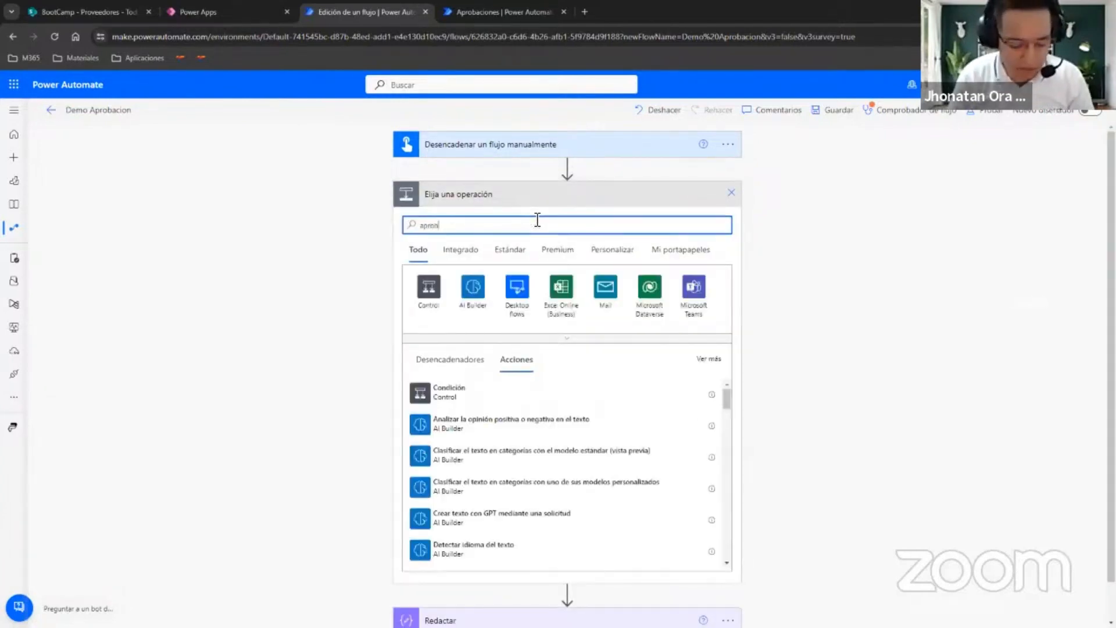
text(ac)
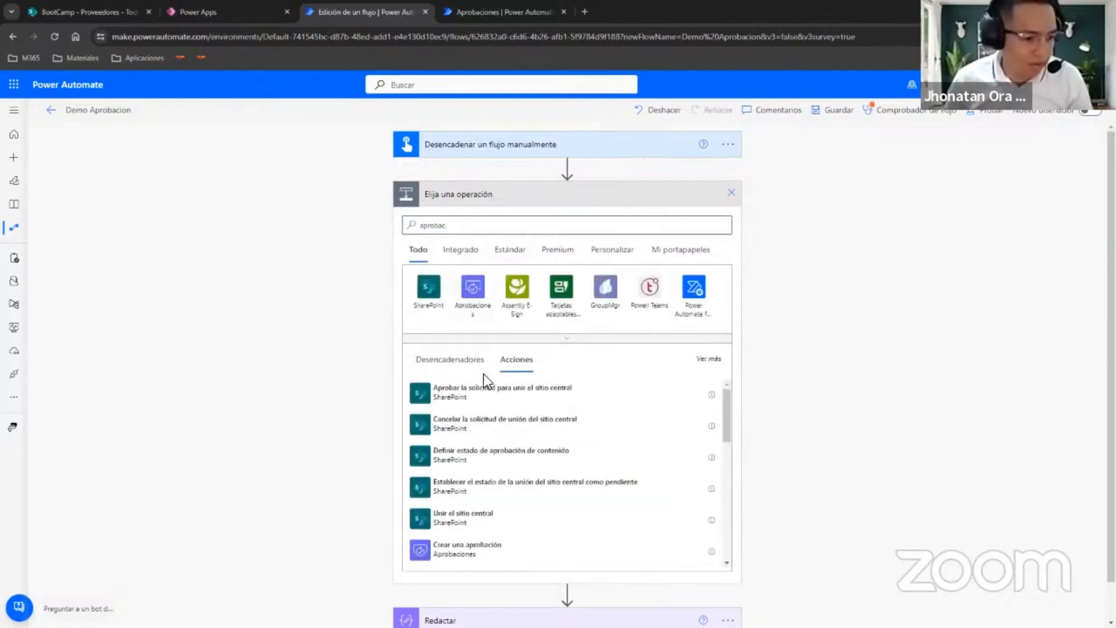
click(469, 324)
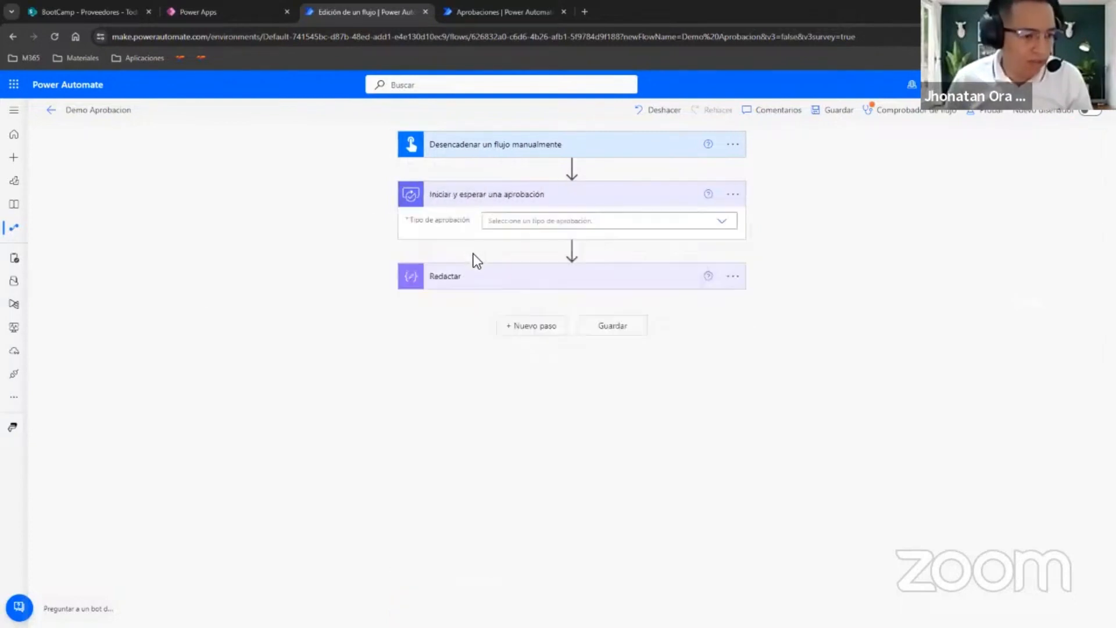
click(726, 222)
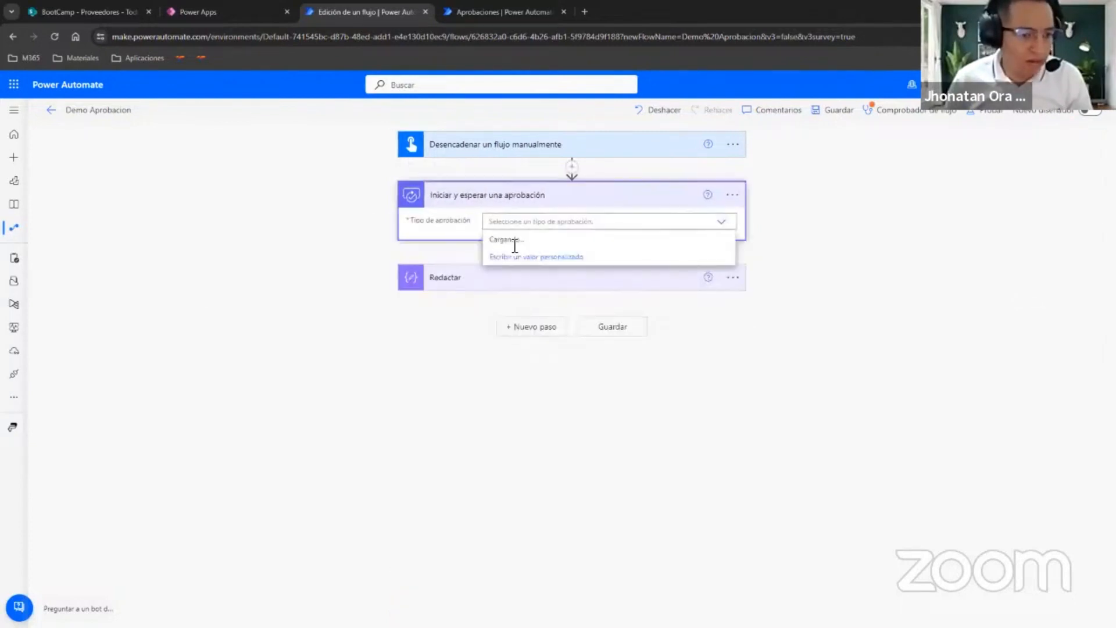
click(515, 240)
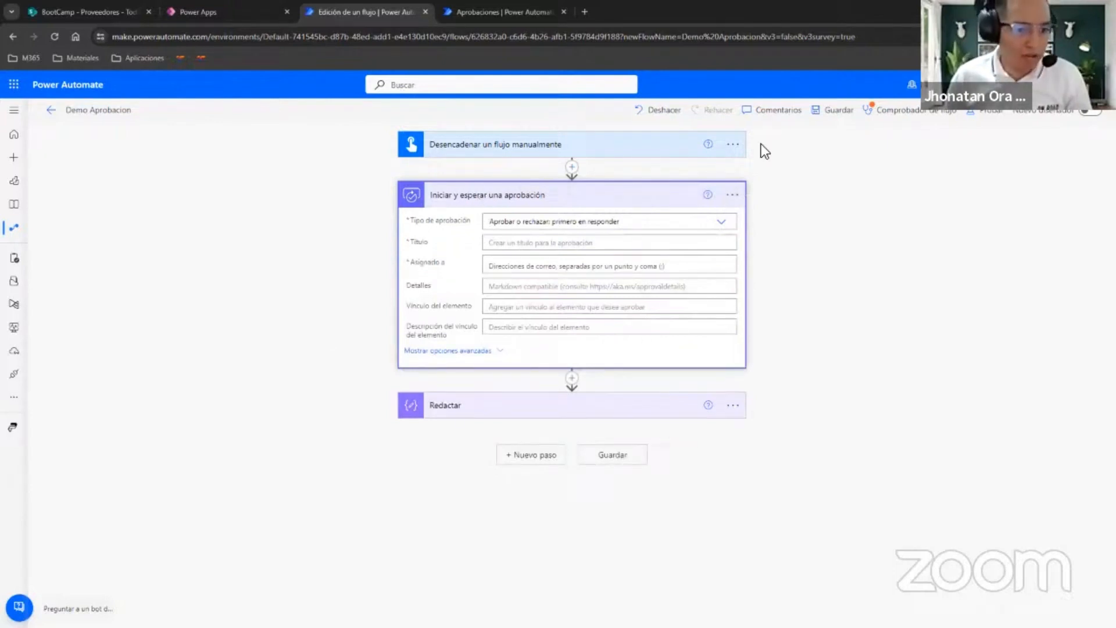
Replace the flow's manual trigger with the SharePoint trigger Cuando se crea un elemento.
click(733, 144)
click(795, 311)
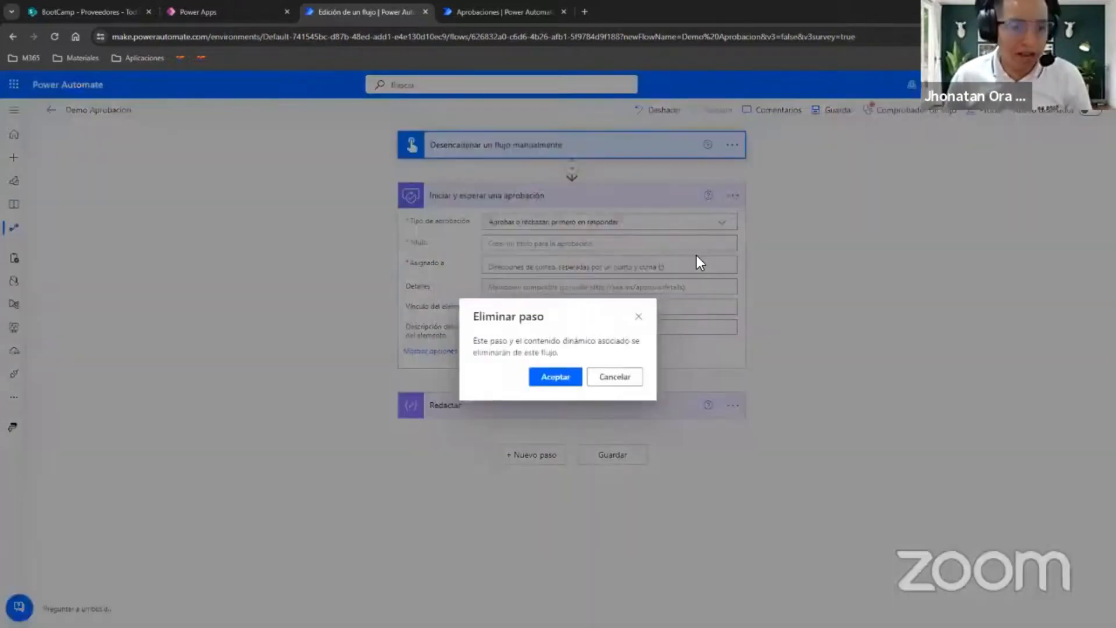
click(552, 379)
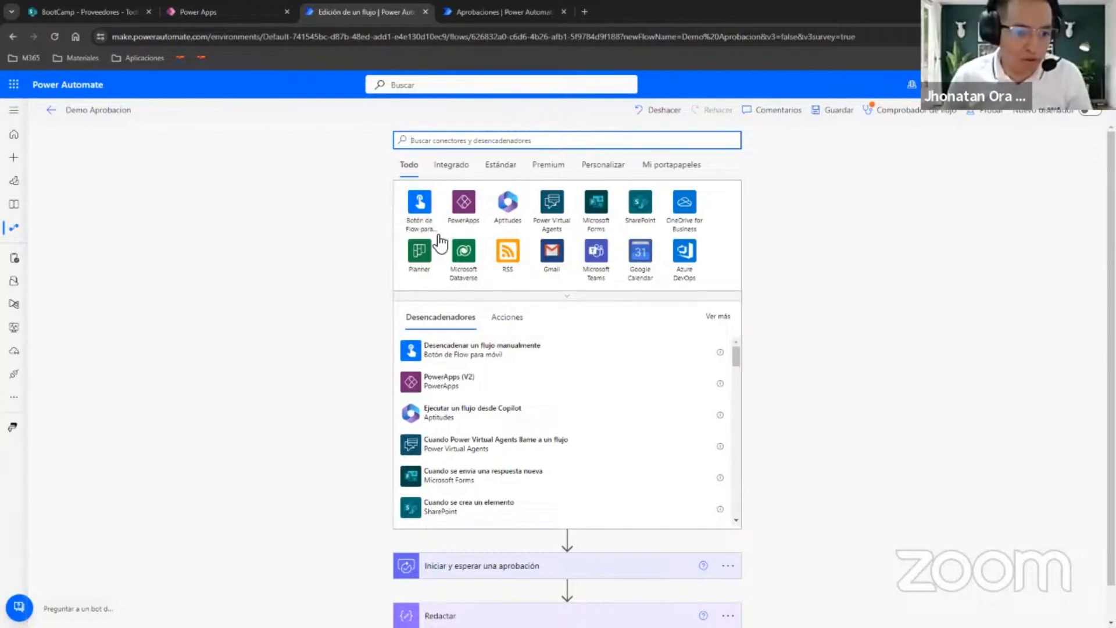
click(645, 211)
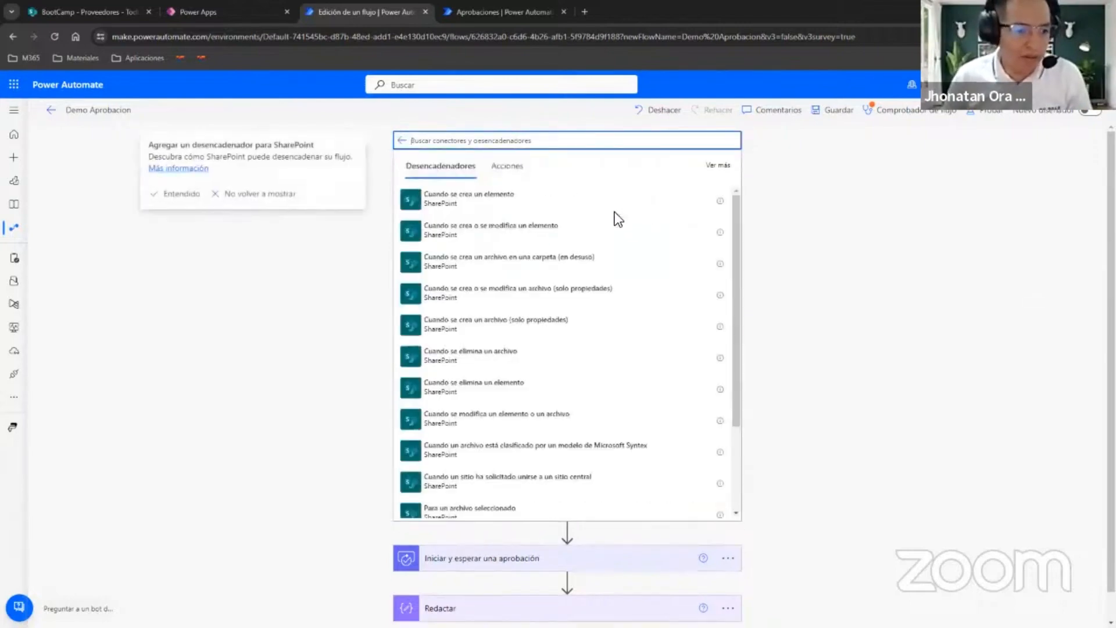
text(d)
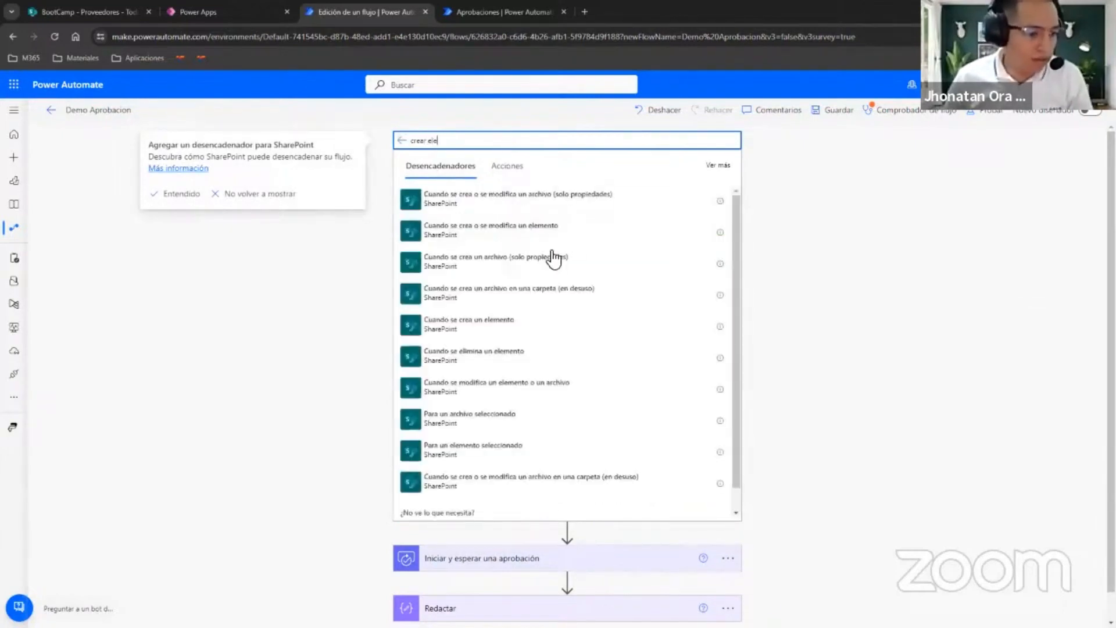
click(506, 324)
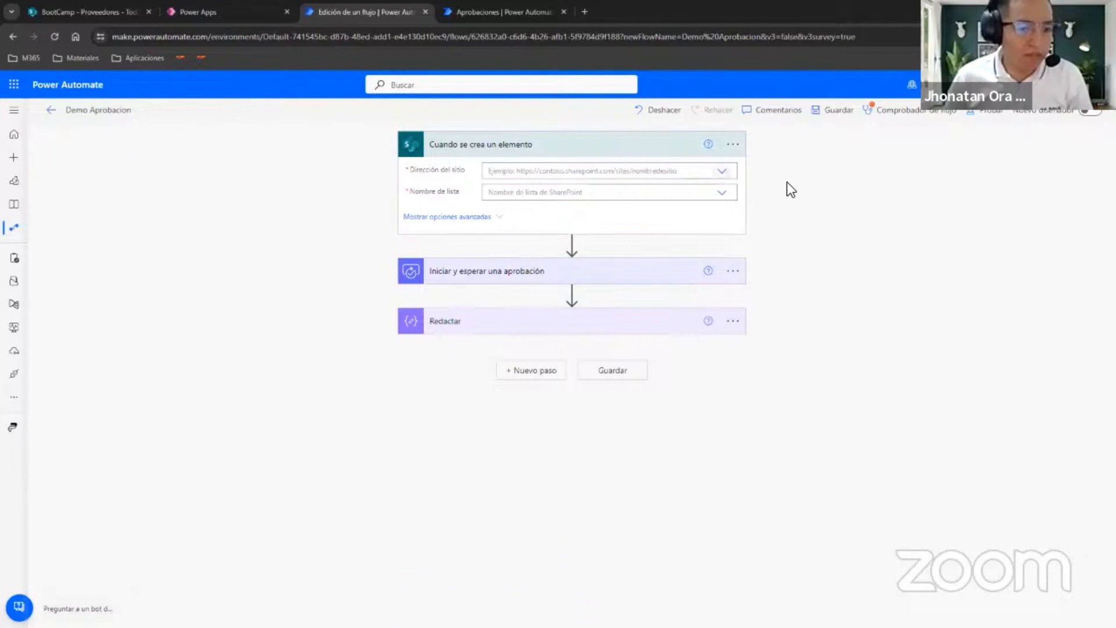
Point the Cuando se crea un elemento trigger to the BootCamp site and the Proveedores list.
click(724, 174)
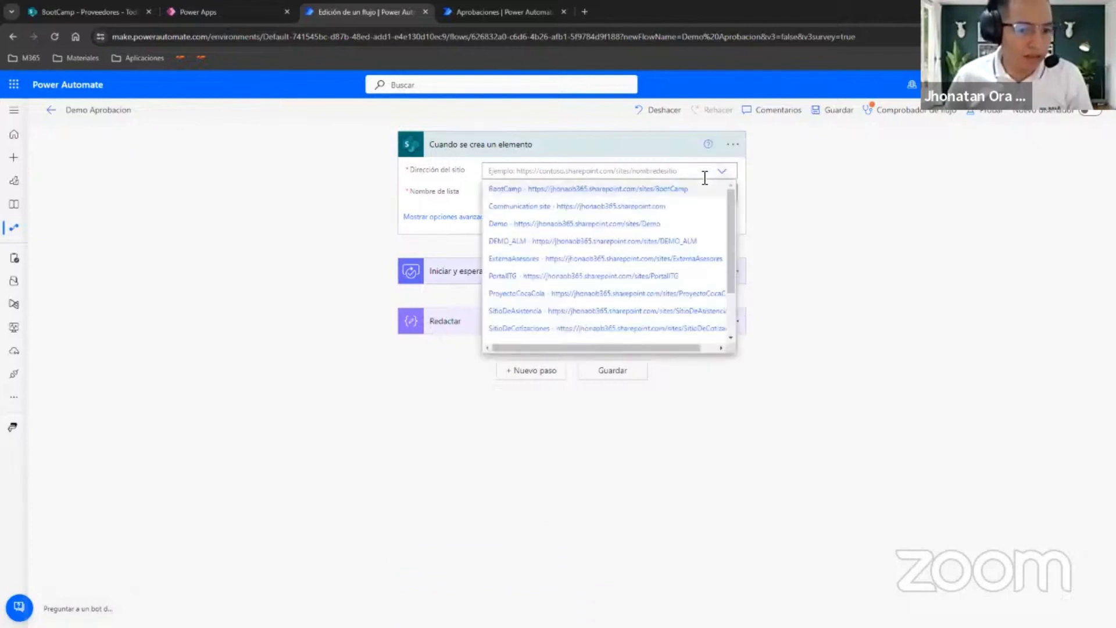
click(543, 187)
click(722, 193)
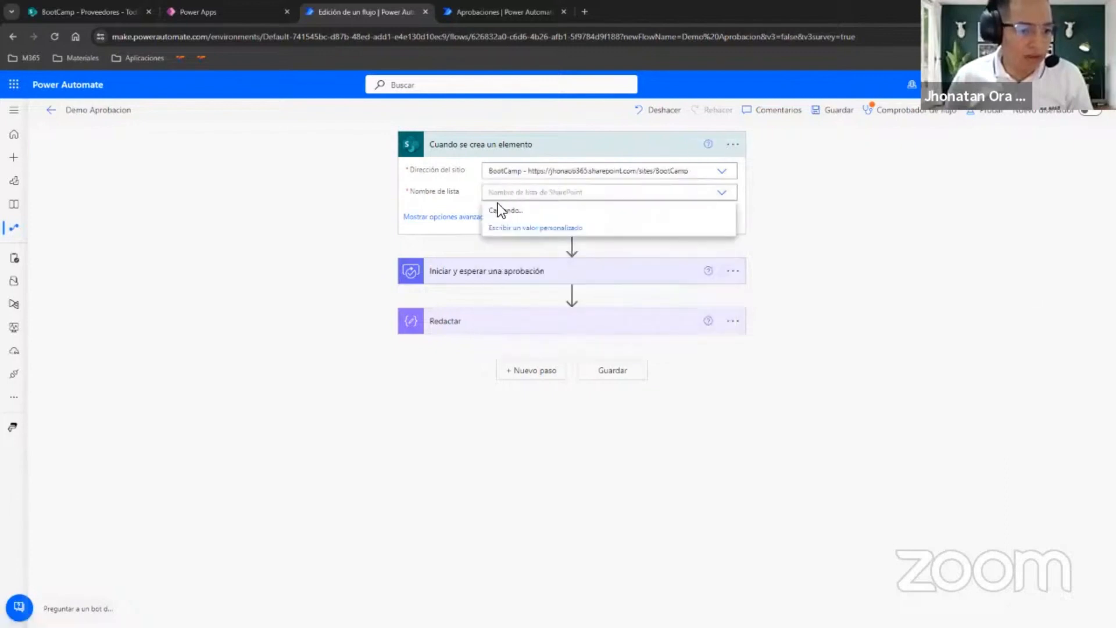
click(511, 209)
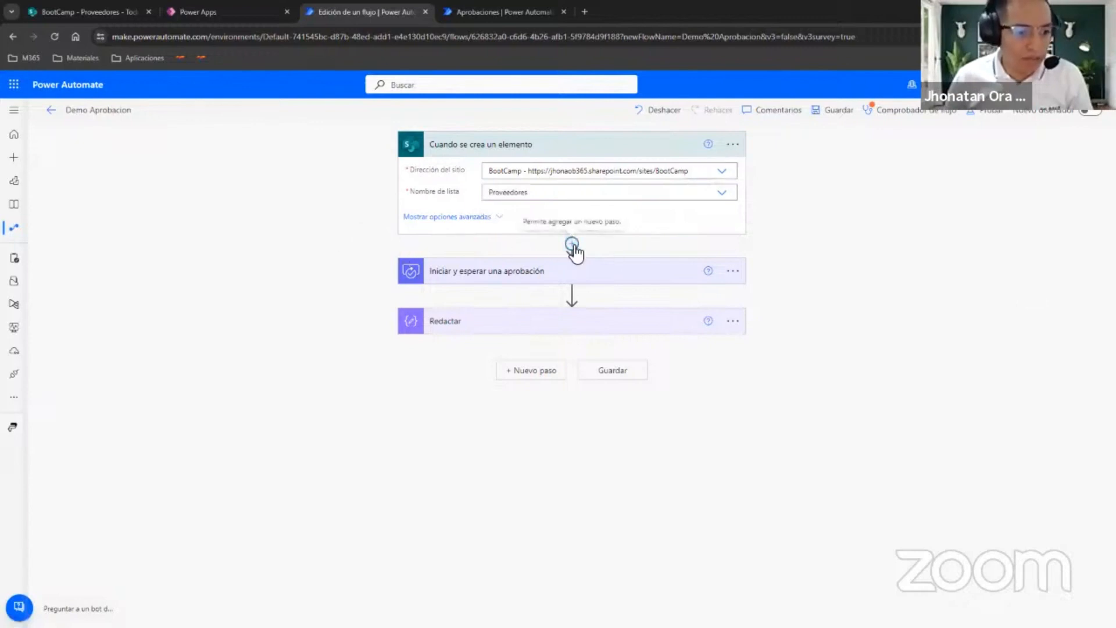
Expand the Iniciar y esperar una aprobación action and examine its advanced options.
click(574, 245)
click(452, 274)
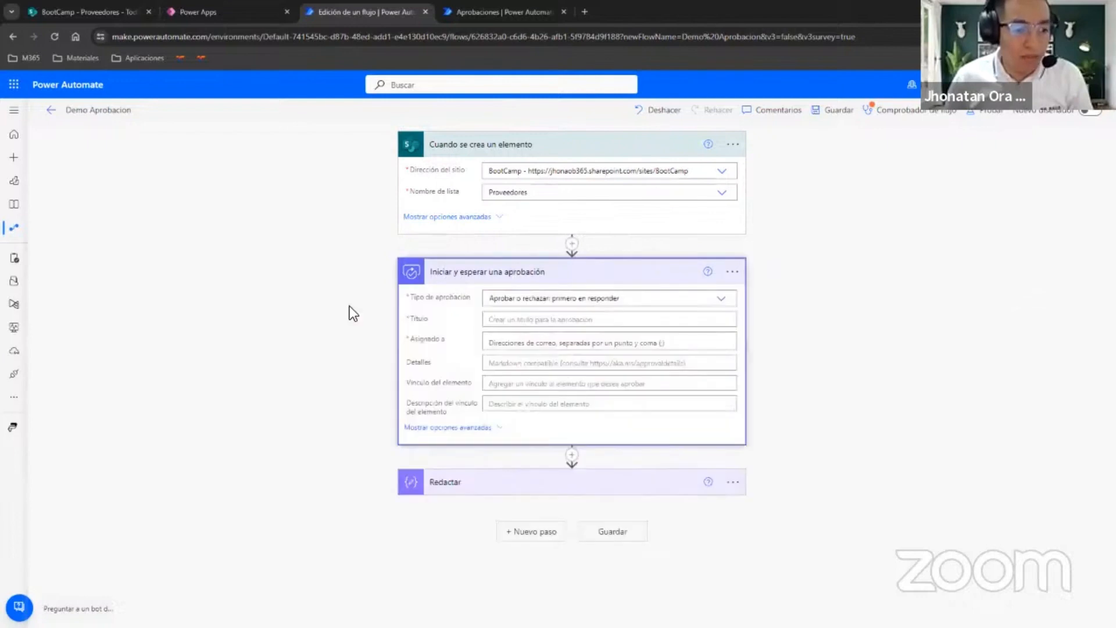
click(447, 427)
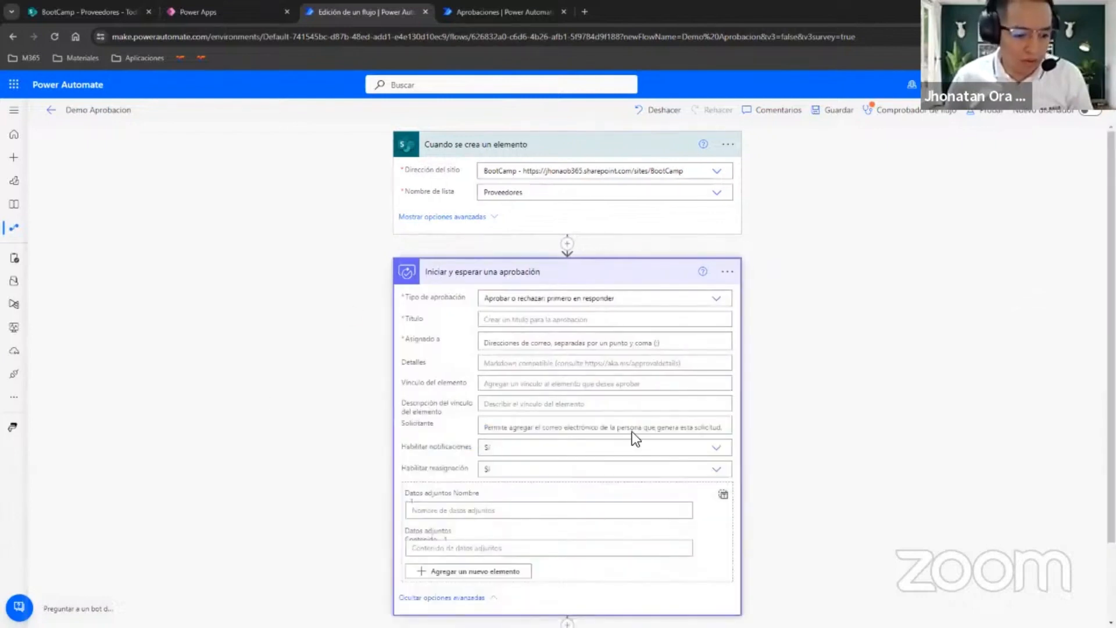
Insert an Inicializar variable action after the trigger, with the name Adjuntos and the type Matriz.
click(567, 245)
click(567, 259)
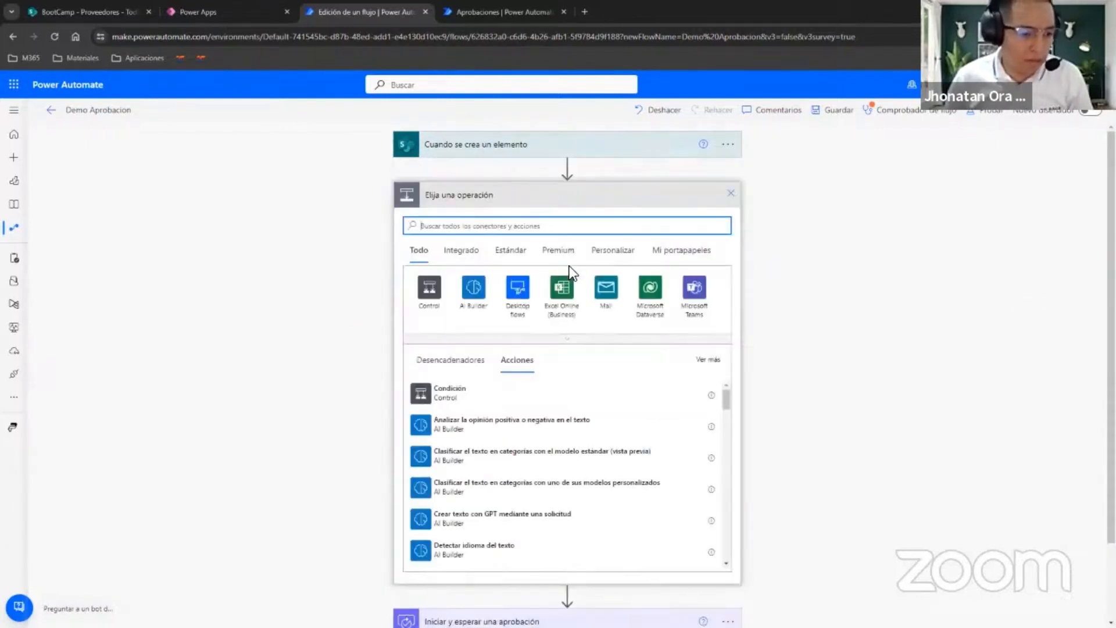
text(variable)
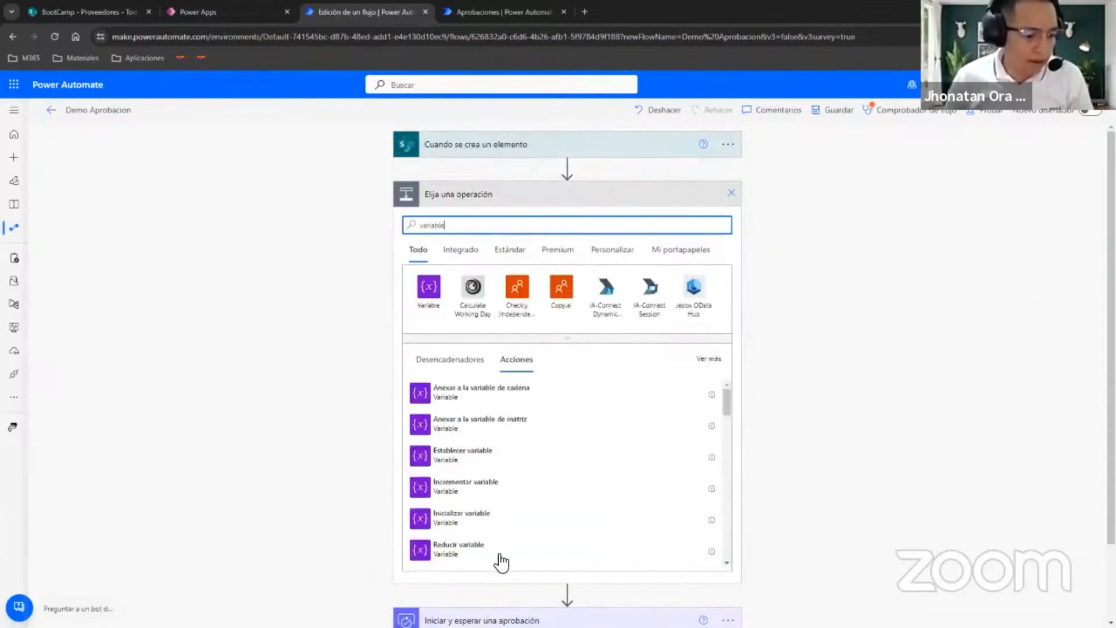
click(507, 523)
click(570, 245)
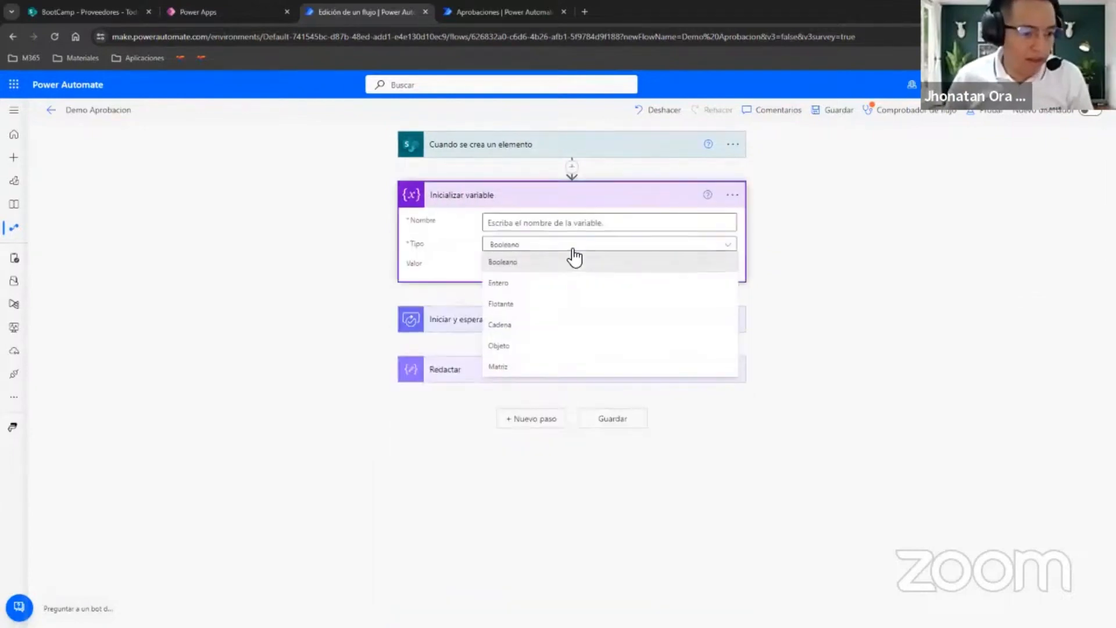
click(538, 366)
click(532, 221)
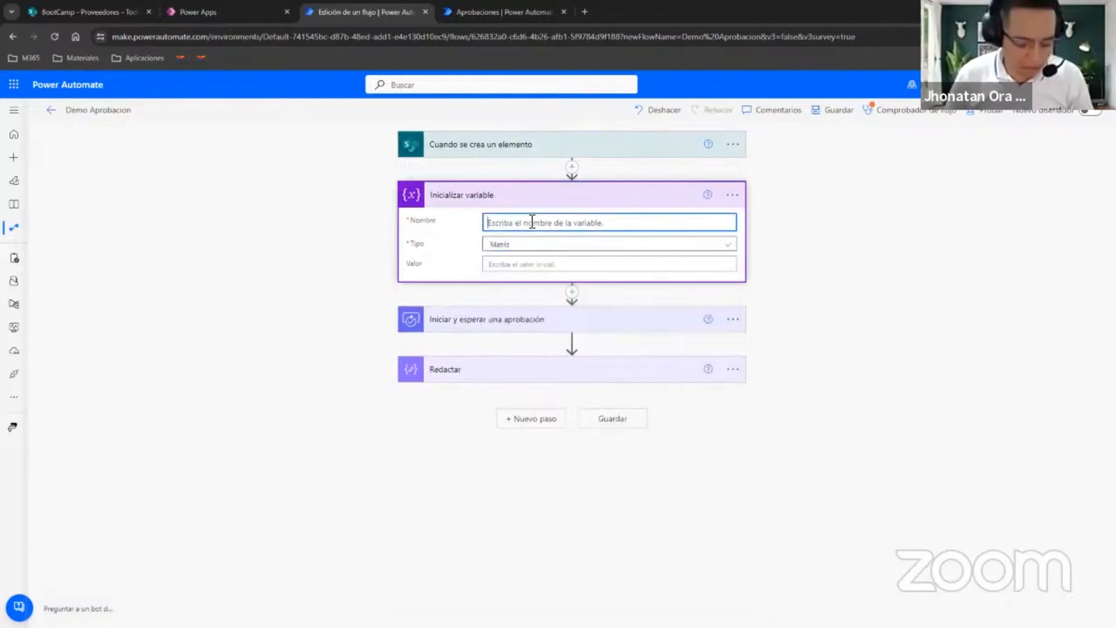
text(Adk)
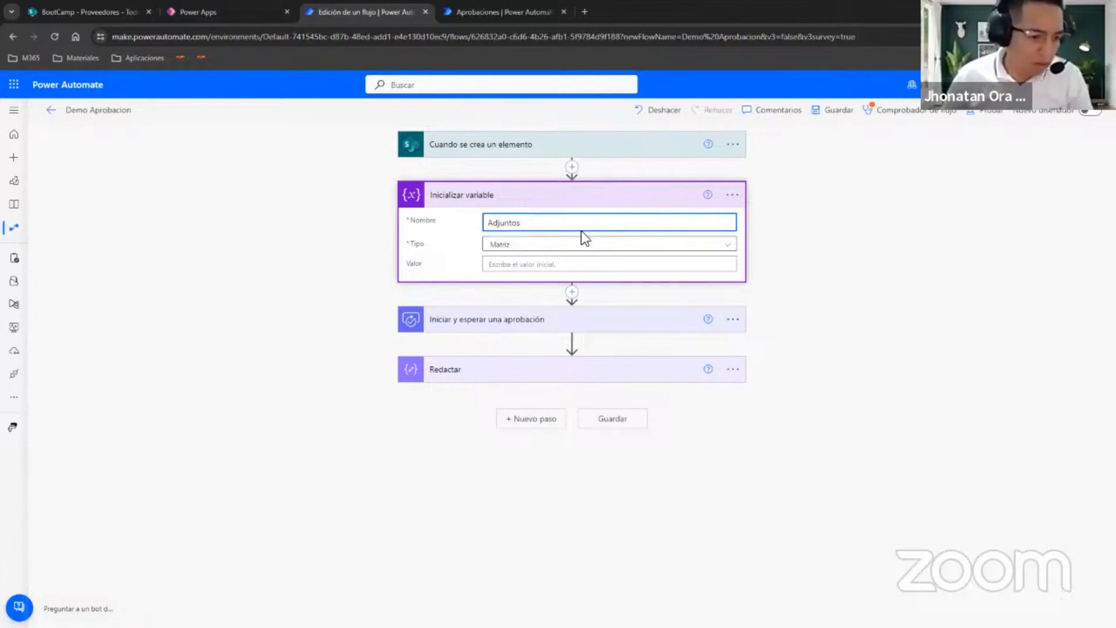
Start a new action after the variable, and check the Ficha Tecnica DIESEL.pdf attachment of the Razón Empresa item in the SharePoint Proveedores list.
click(572, 292)
click(586, 312)
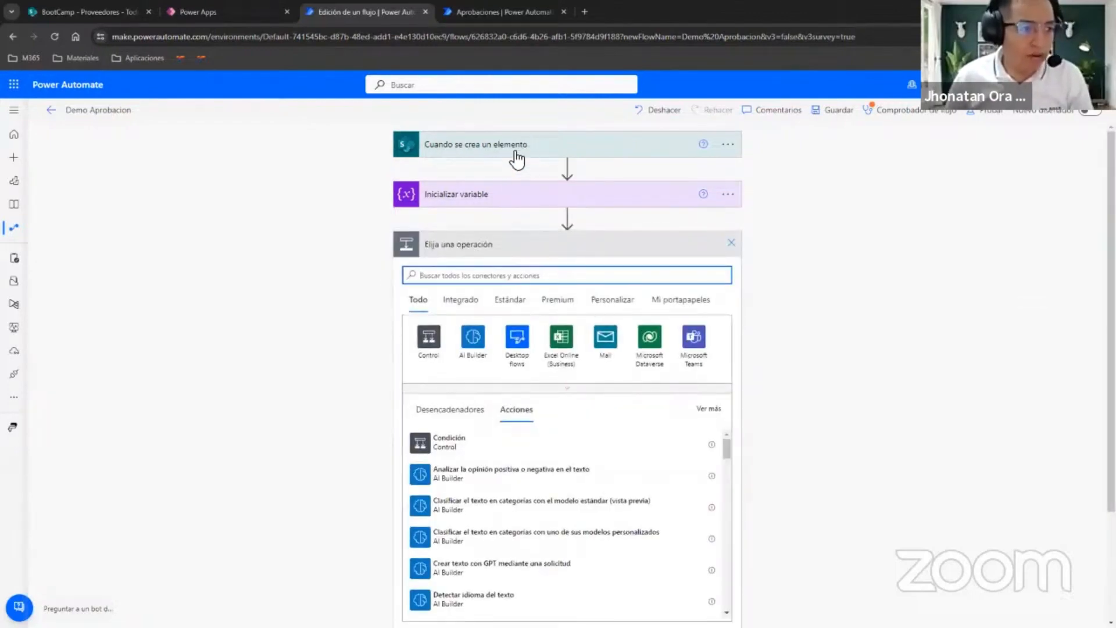
click(255, 12)
click(110, 17)
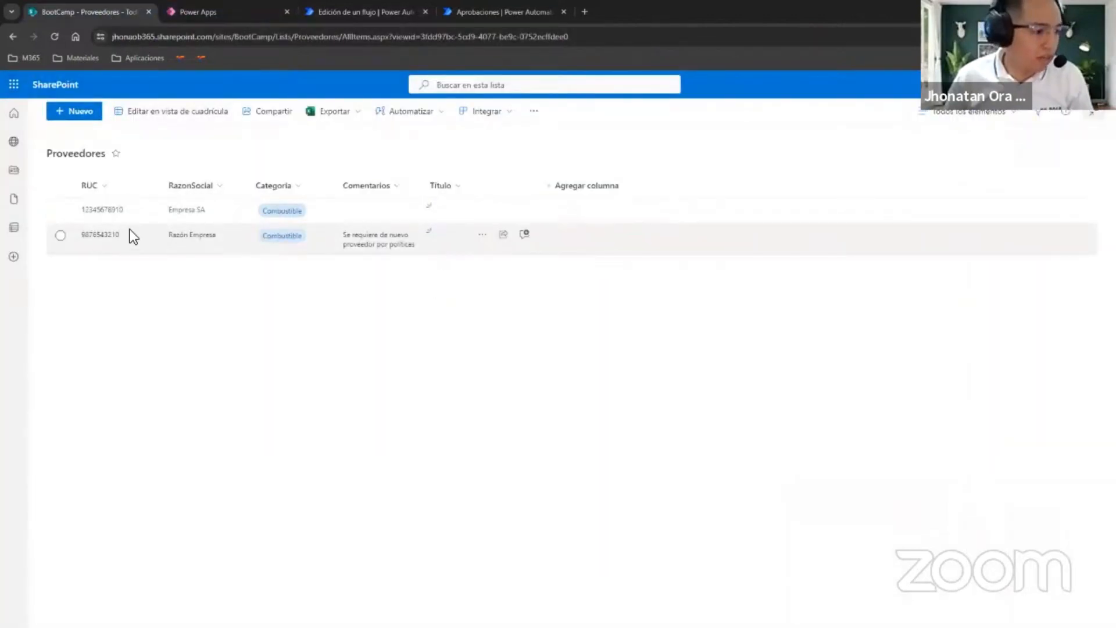
click(319, 238)
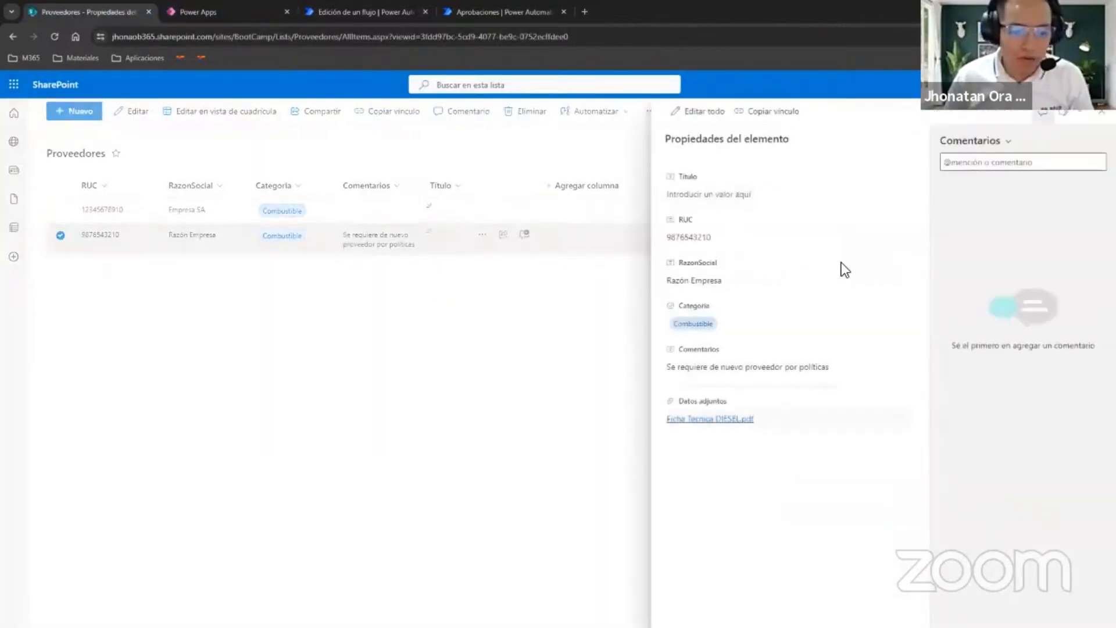
click(707, 420)
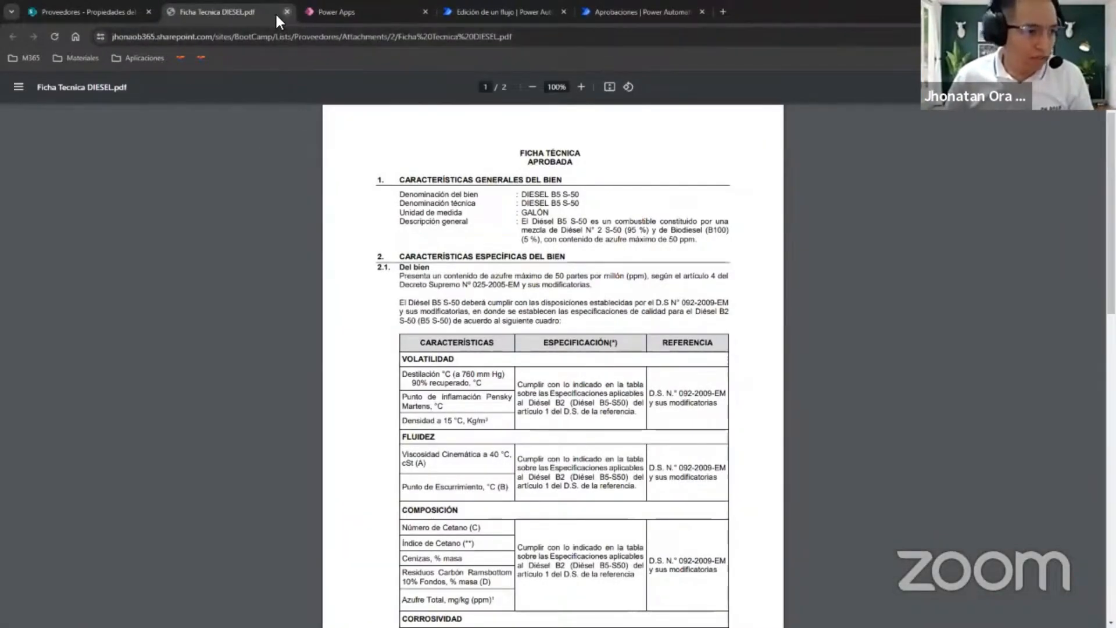
click(287, 12)
click(358, 12)
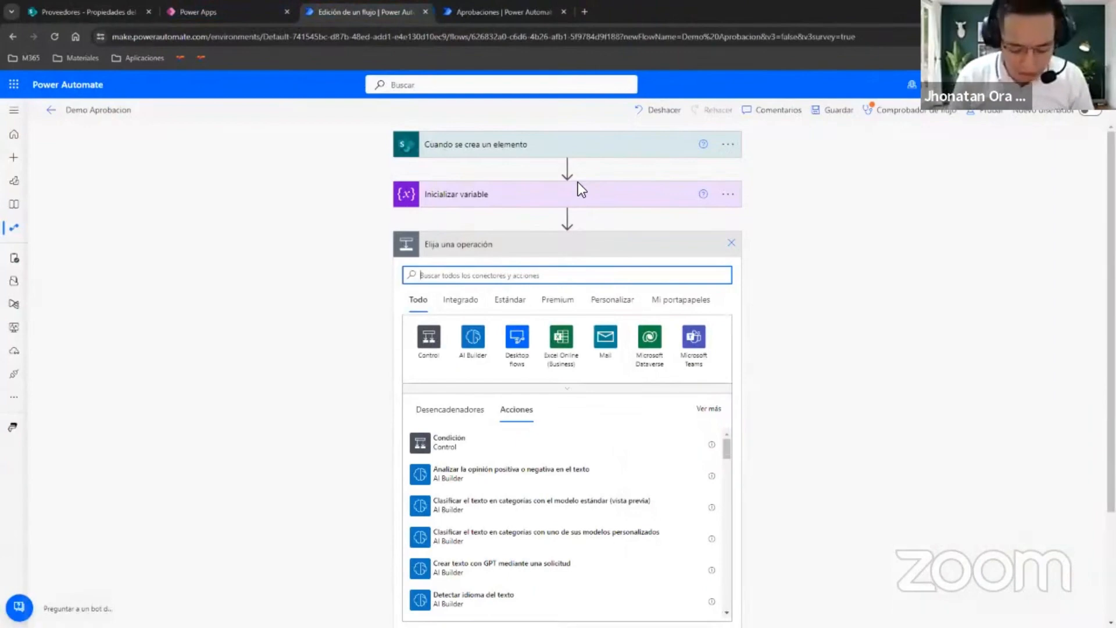
Choose the SharePoint operation Obtener datos adjuntos for the new action after Inicializar variable.
text(shar)
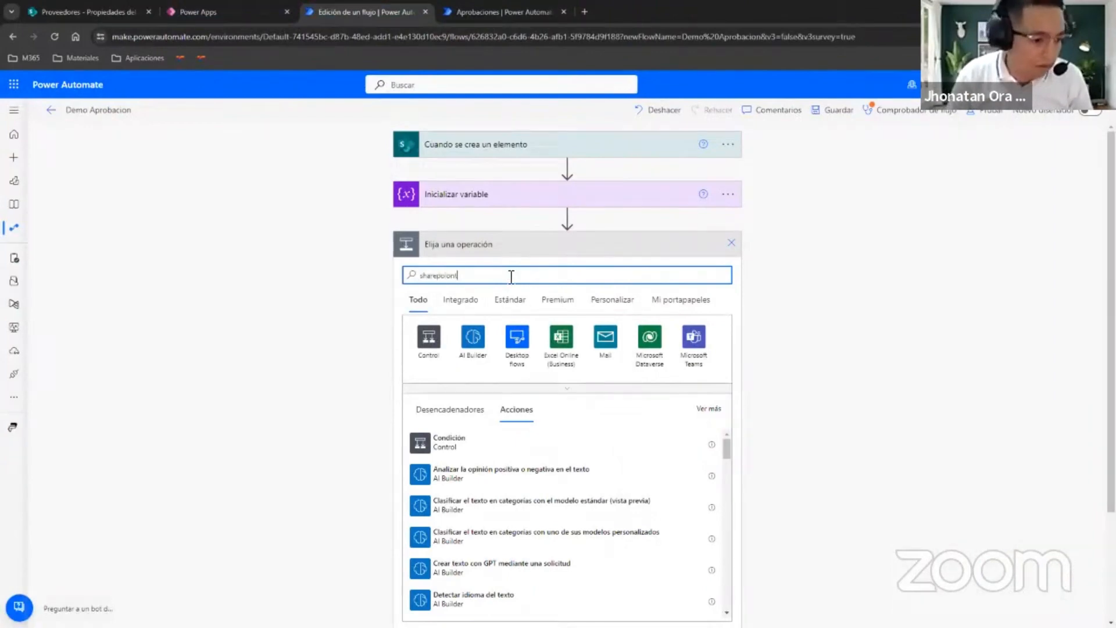
text(epoint)
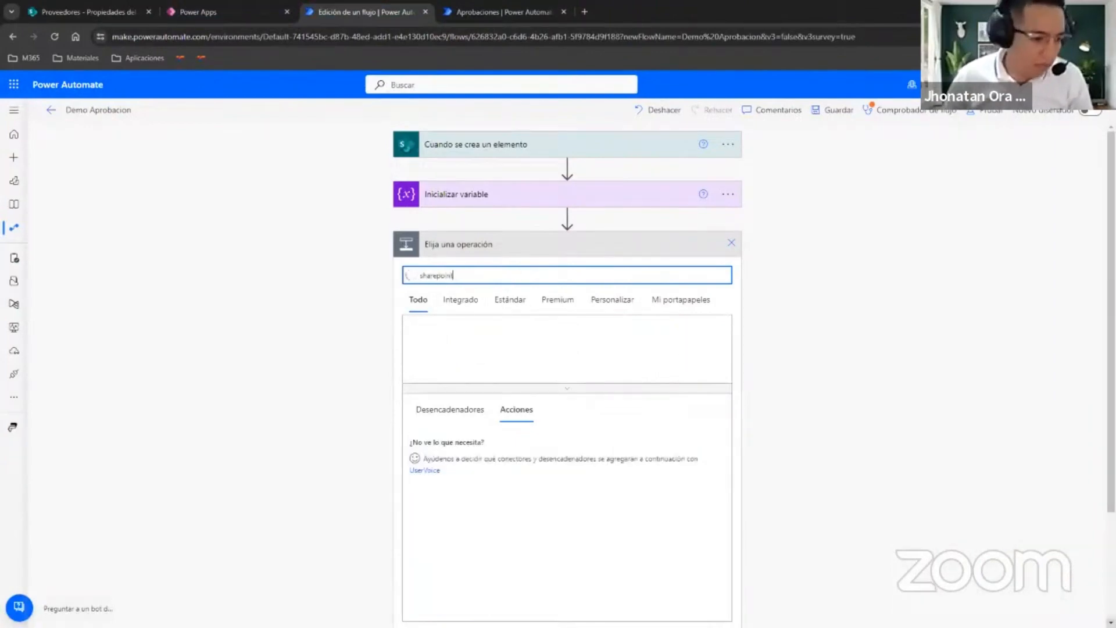
click(473, 338)
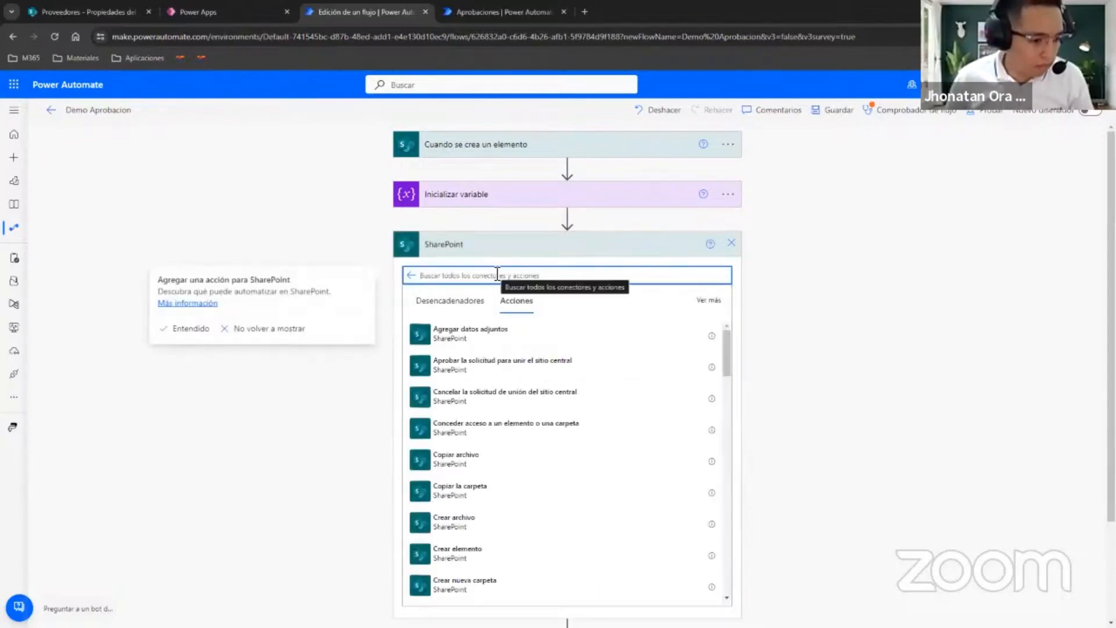
text(obtener ad)
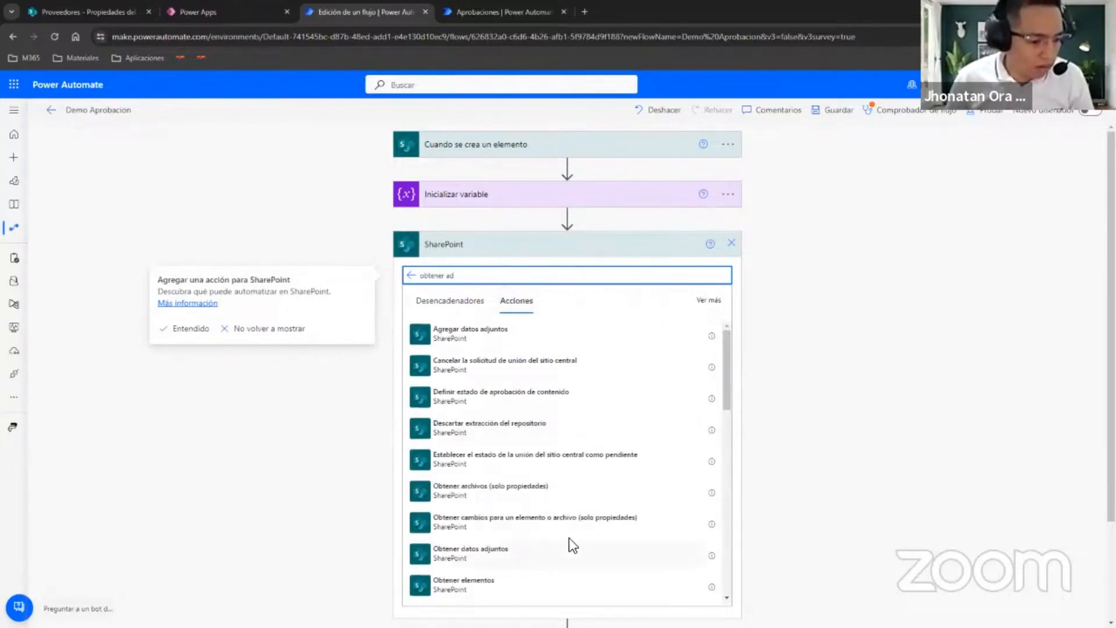
click(491, 552)
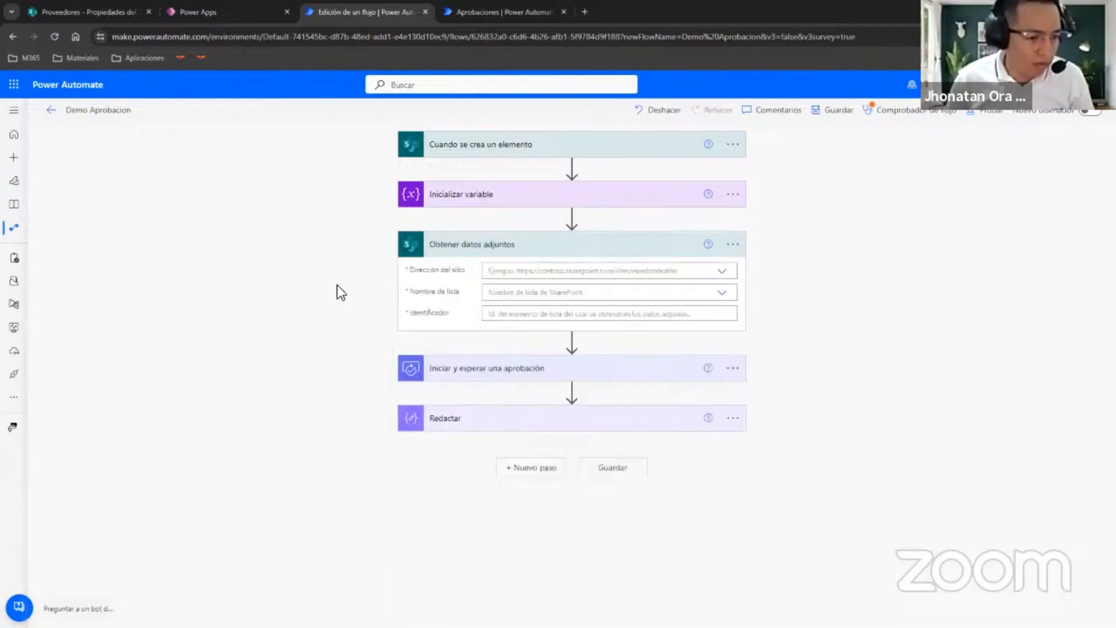
Set Obtener datos adjuntos to the BootCamp site and the Proveedores list, with the trigger's ID as Identificador.
click(725, 273)
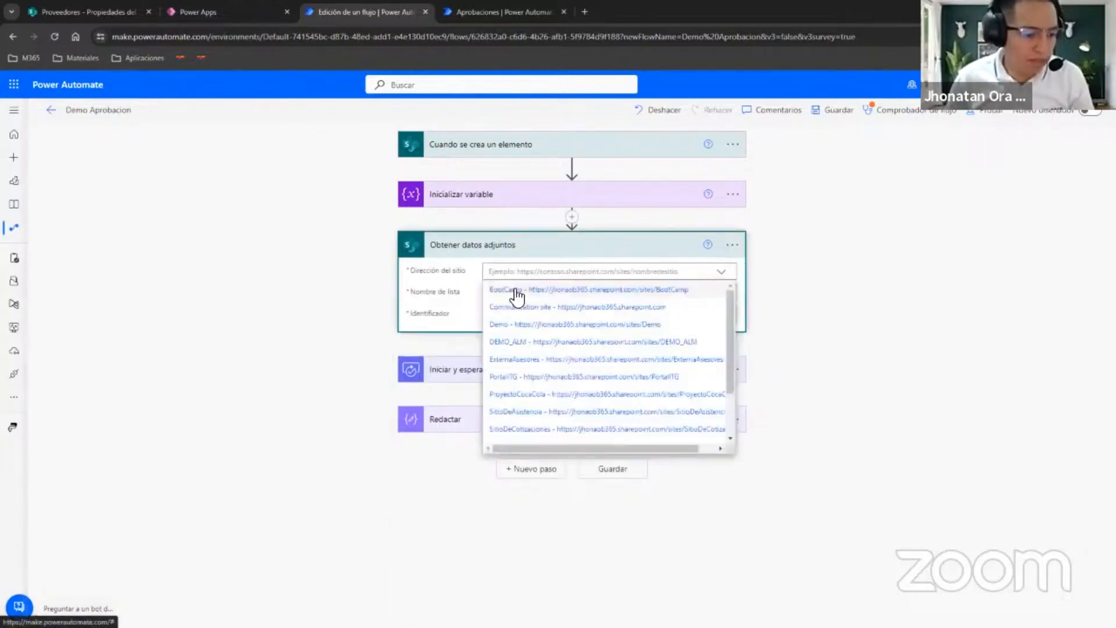
click(515, 289)
click(724, 293)
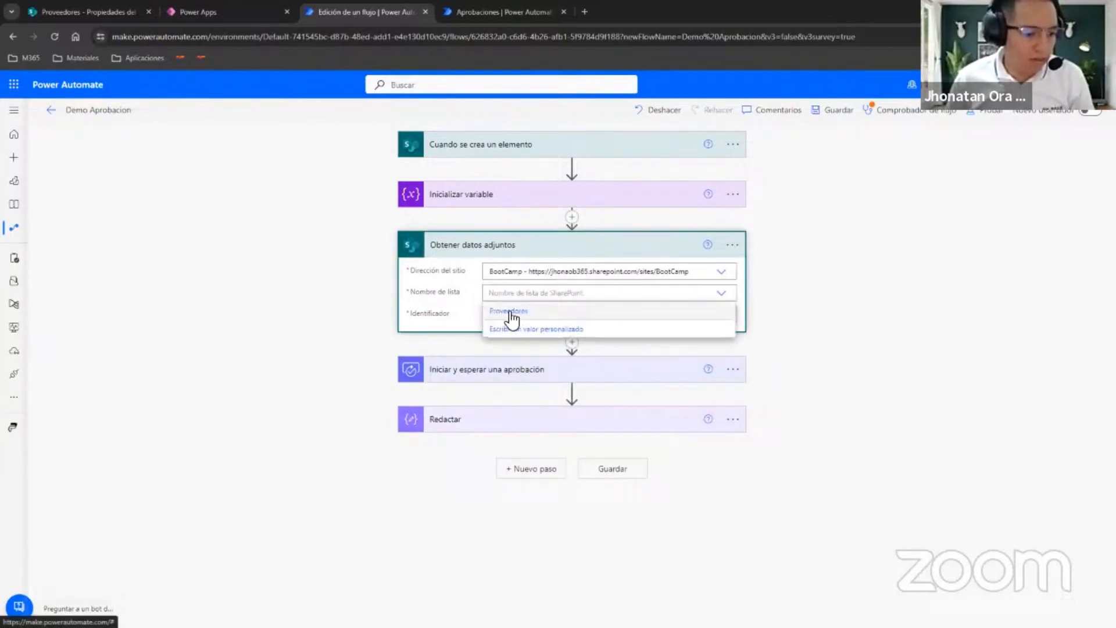
click(506, 314)
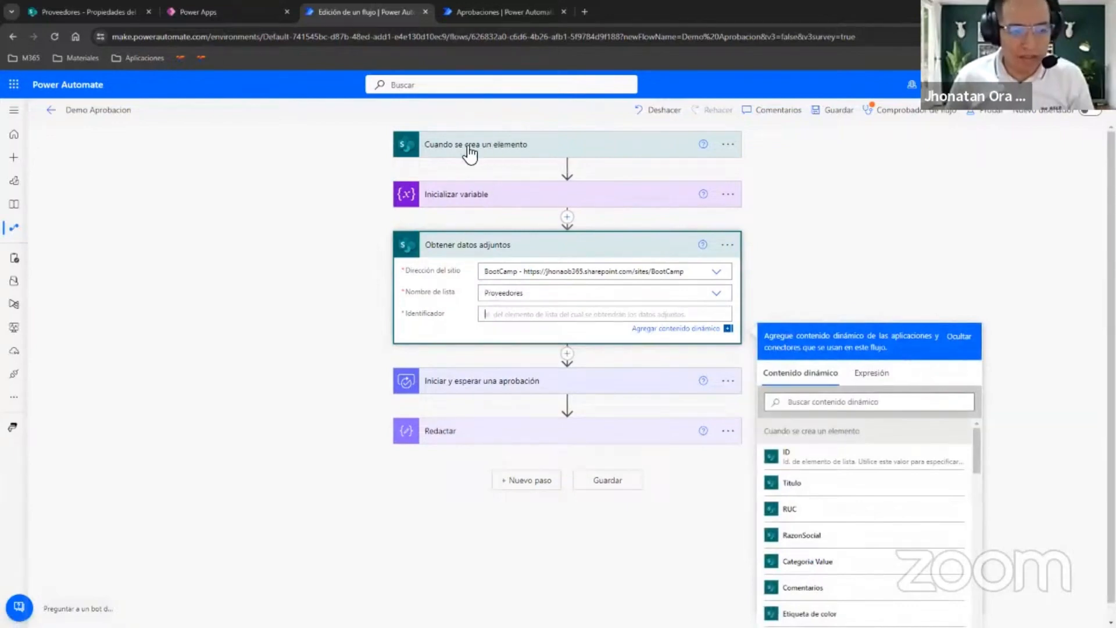
click(785, 459)
Add the SharePoint action Obtener contenido de datos adjuntos directly after Obtener datos adjuntos.
click(568, 353)
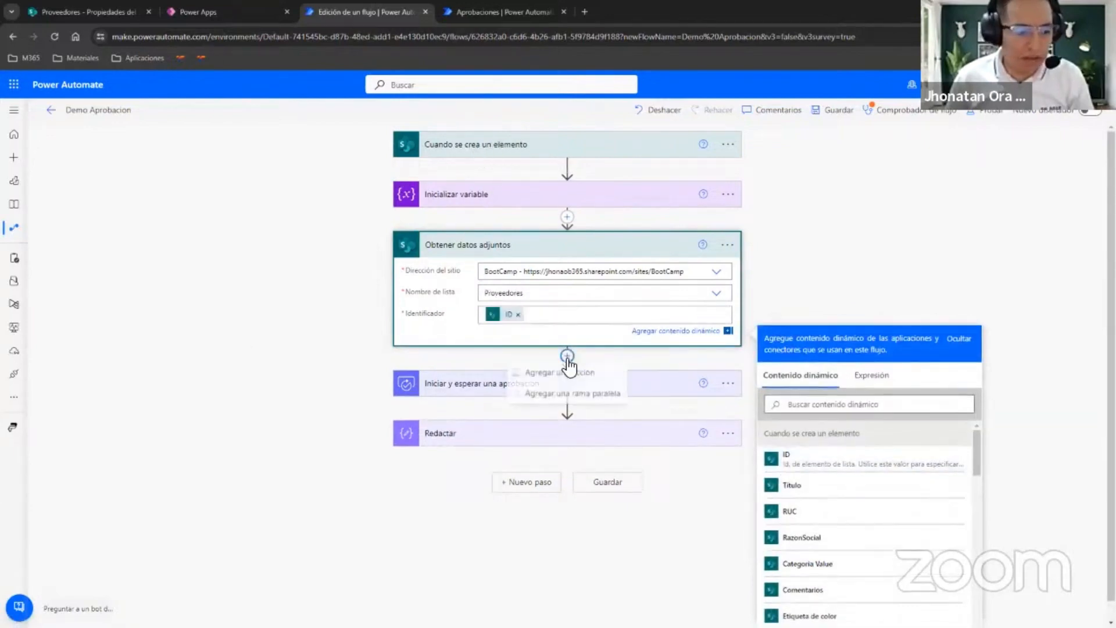
click(573, 375)
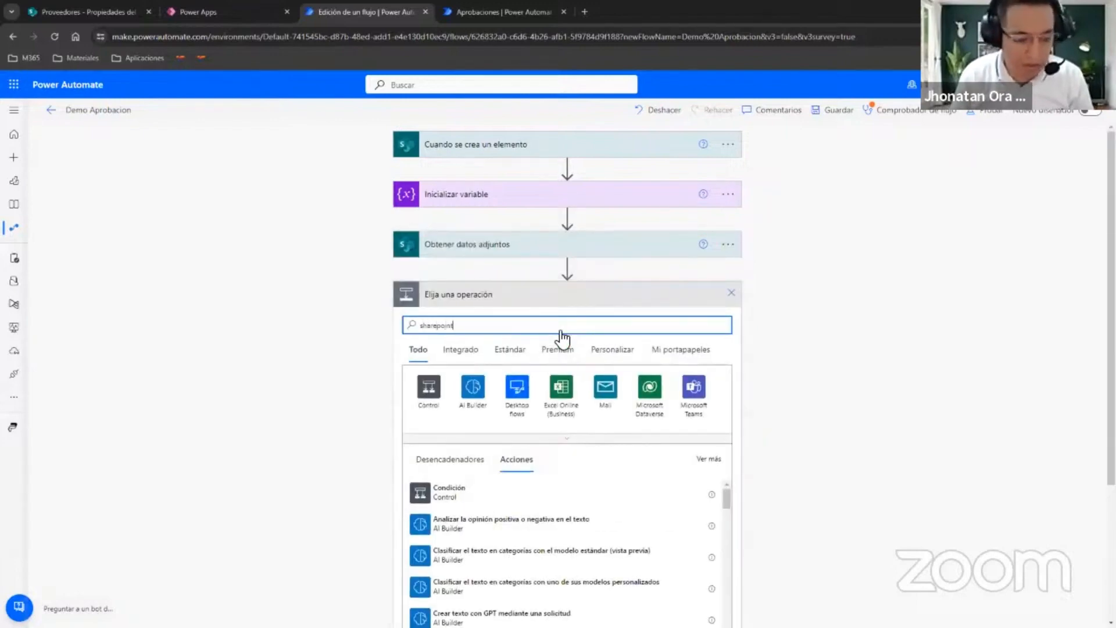
click(463, 391)
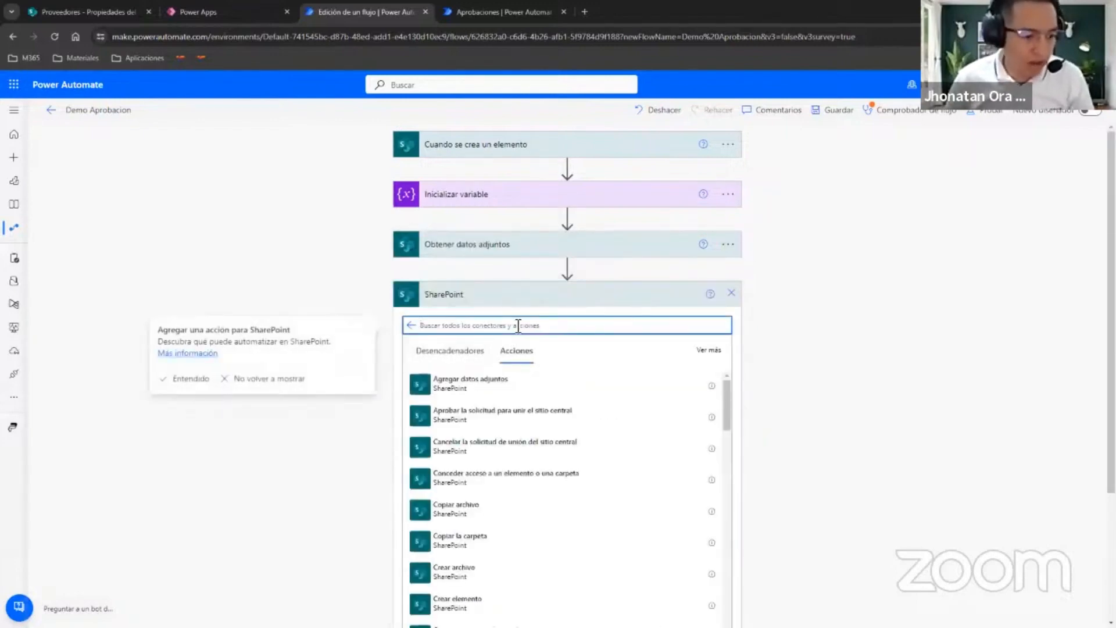
text(contenido)
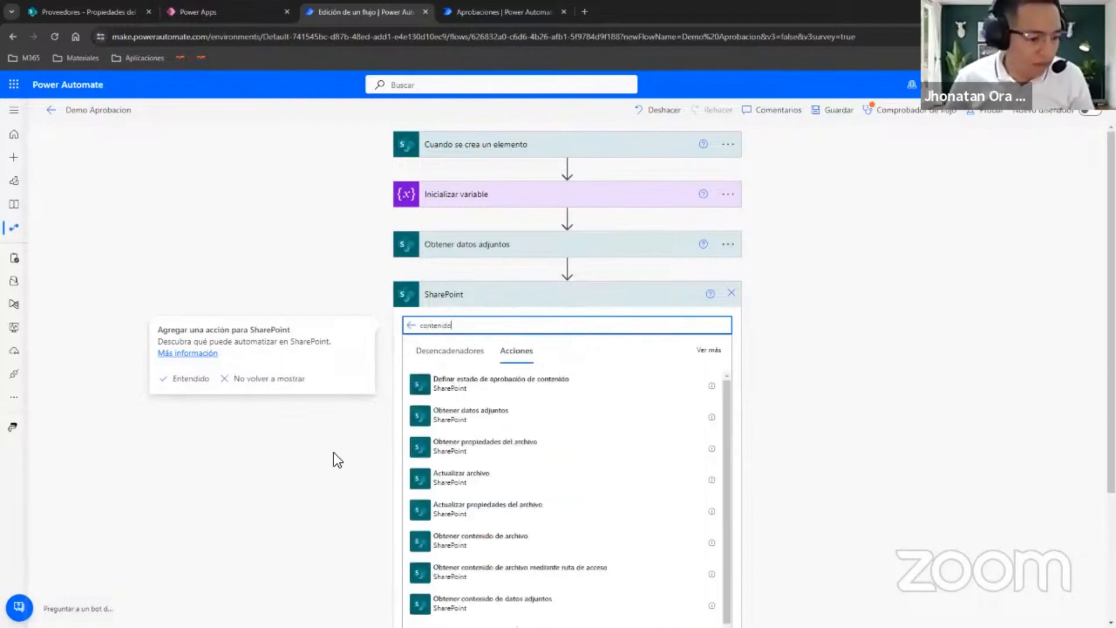
scroll(334, 453, down, 1)
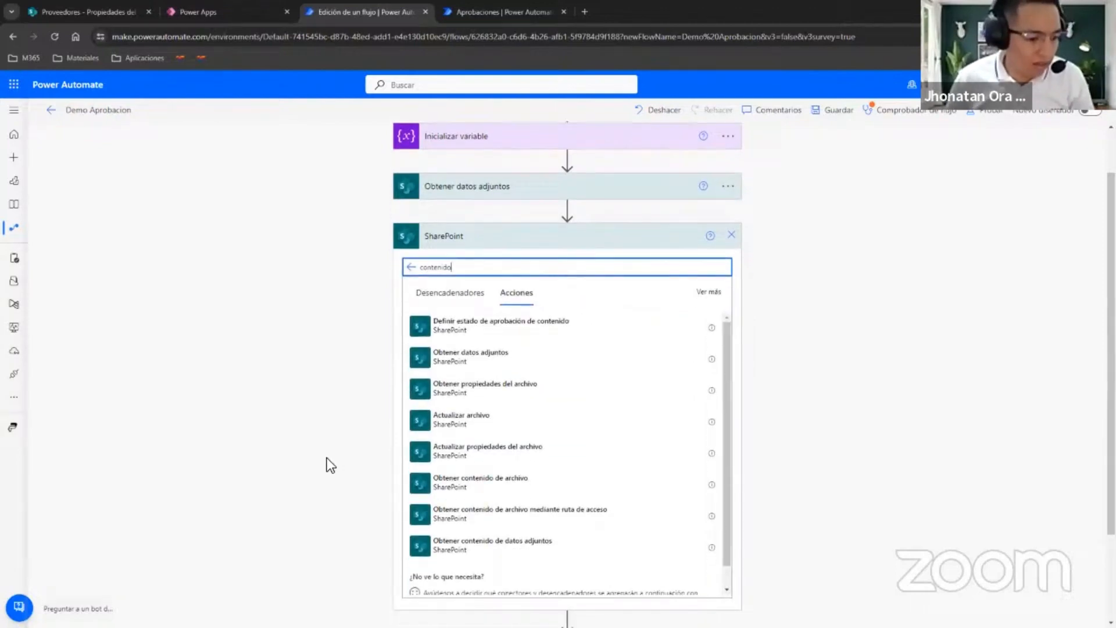
click(491, 544)
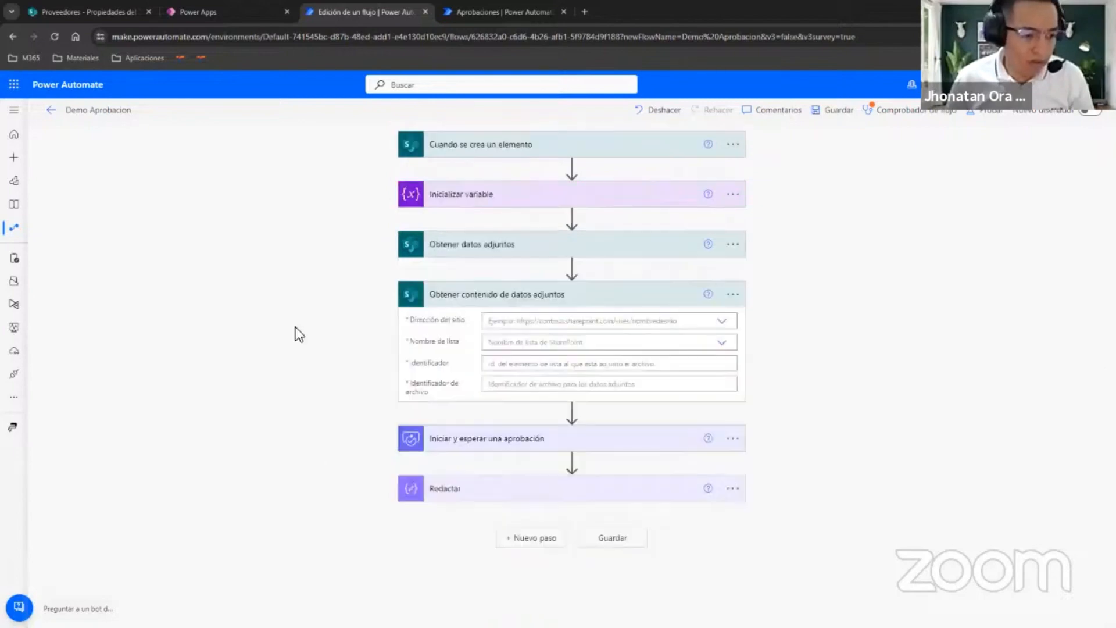
Set Obtener contenido de datos adjuntos to the BootCamp site and the Proveedores list, with the trigger's ID as Identificador.
click(721, 320)
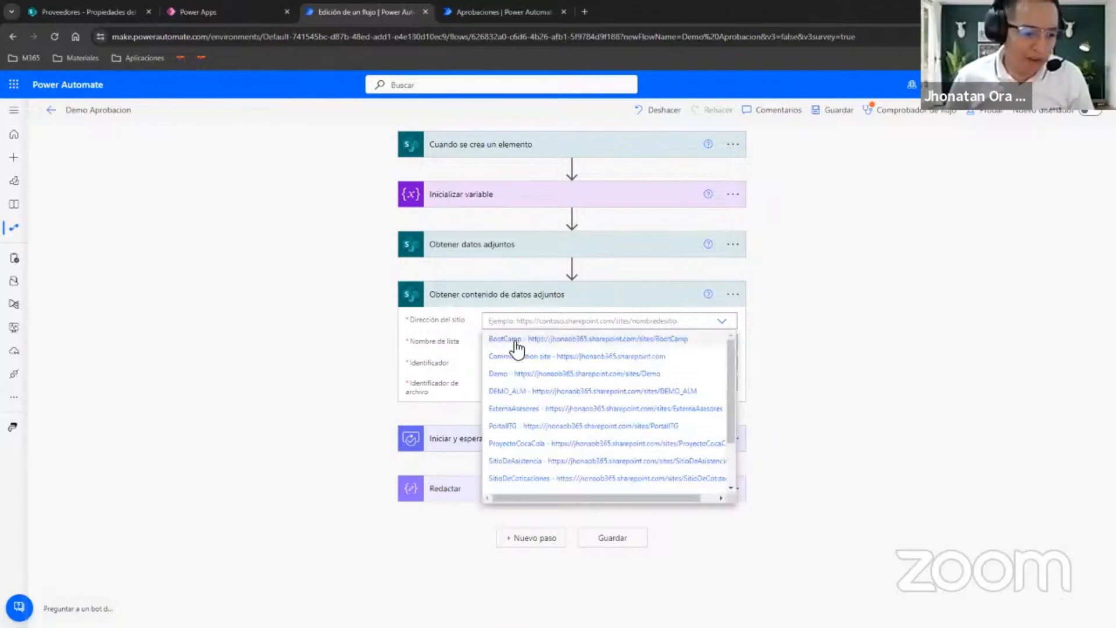
click(517, 342)
click(518, 346)
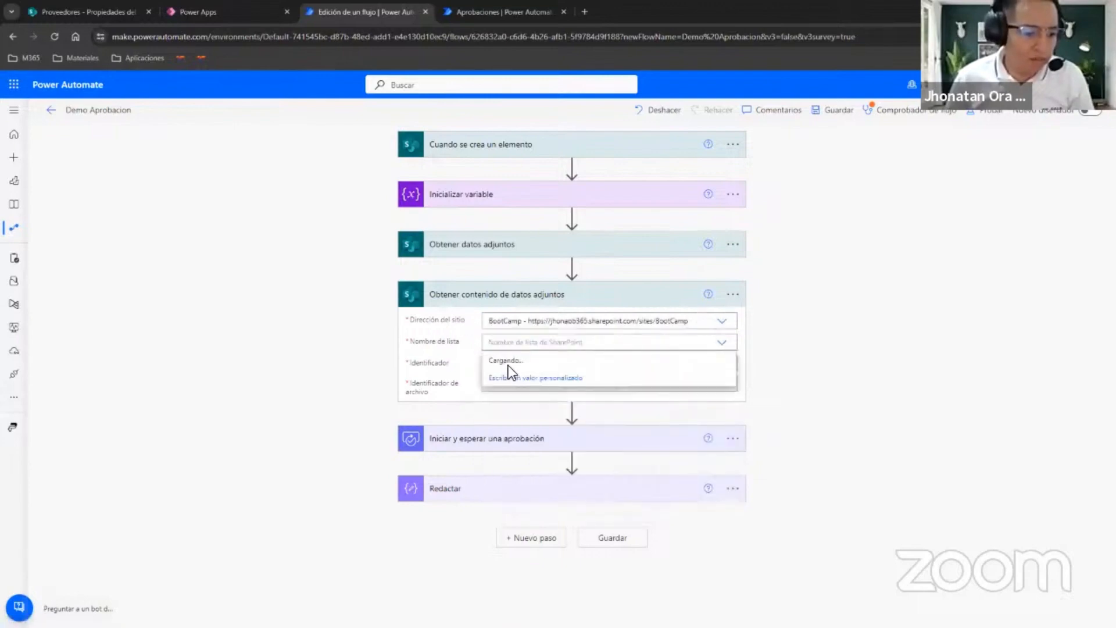
click(506, 368)
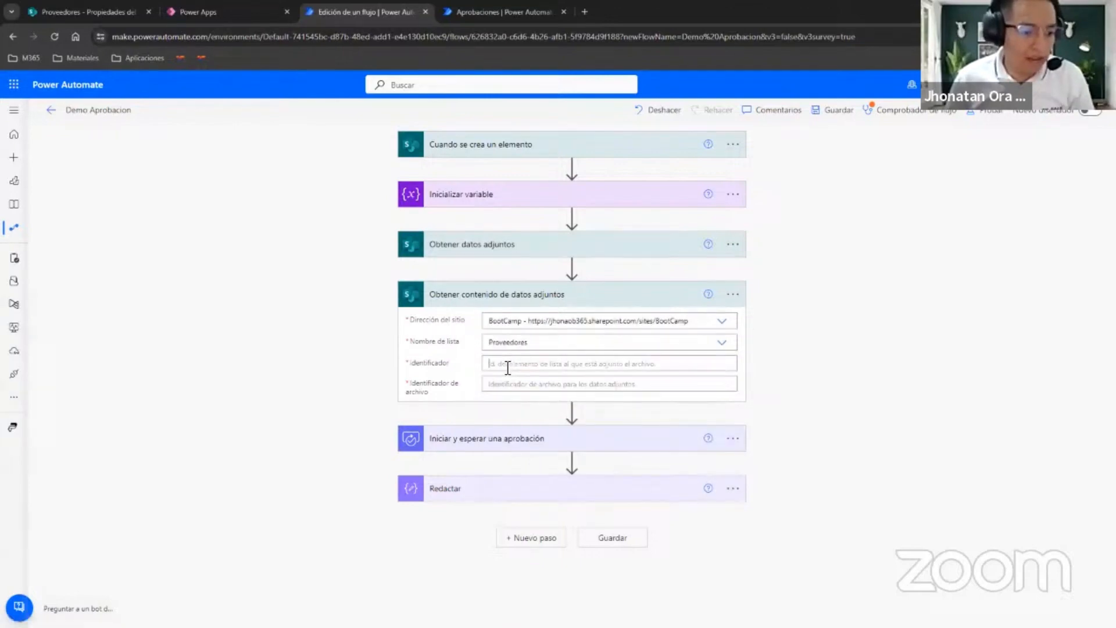
click(506, 364)
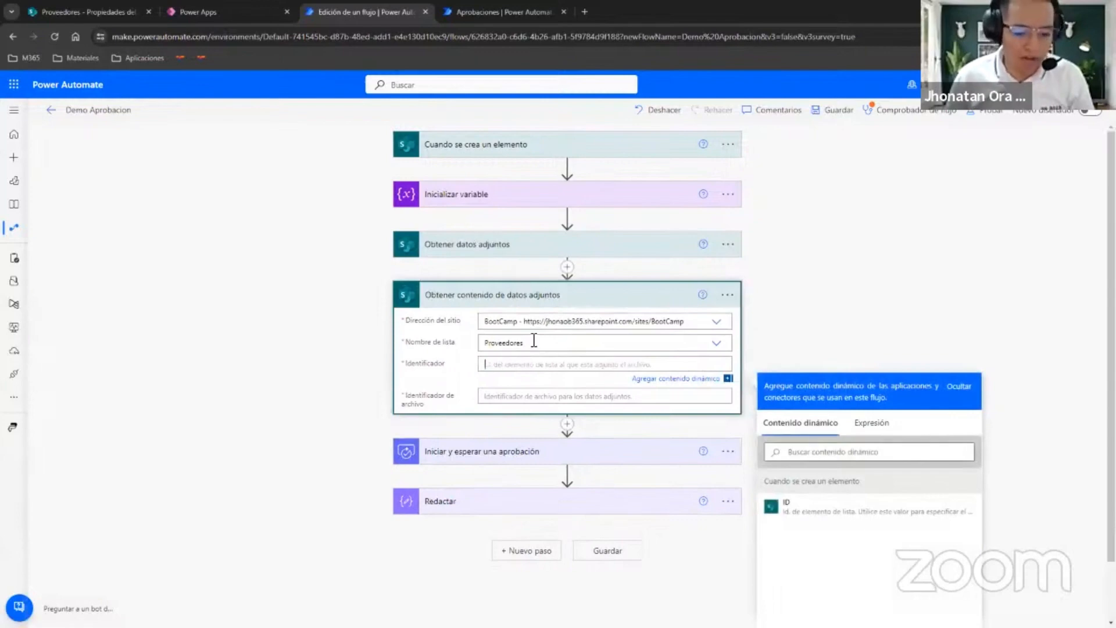
click(816, 508)
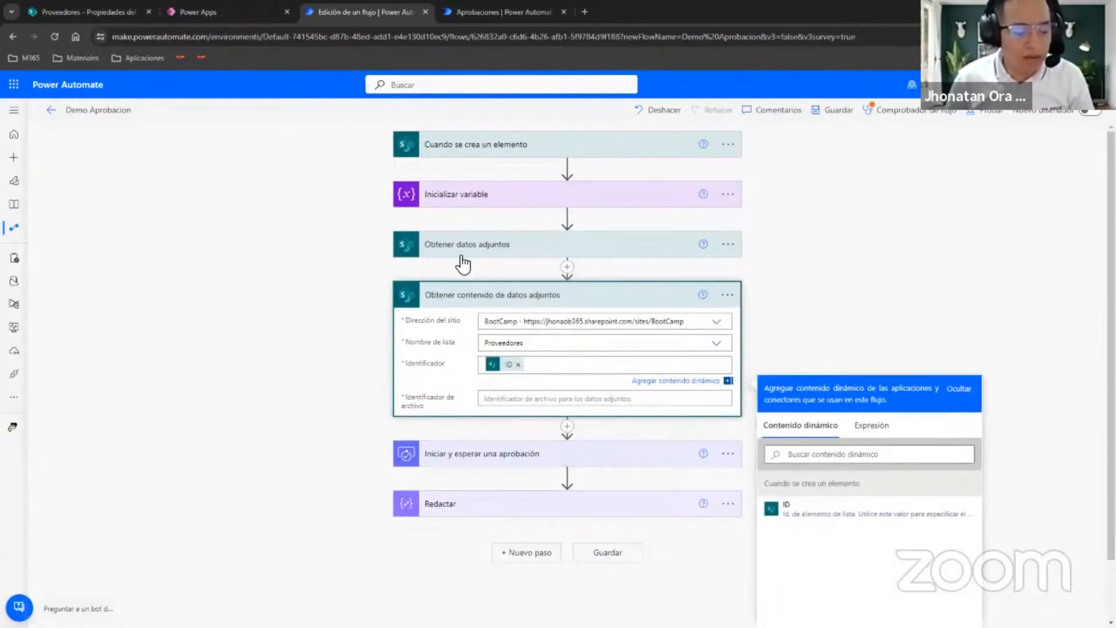
Set Identificador de archivo to the Id from Obtener datos adjuntos, after a glance at the supplier form's attachments field in Power Apps.
click(197, 12)
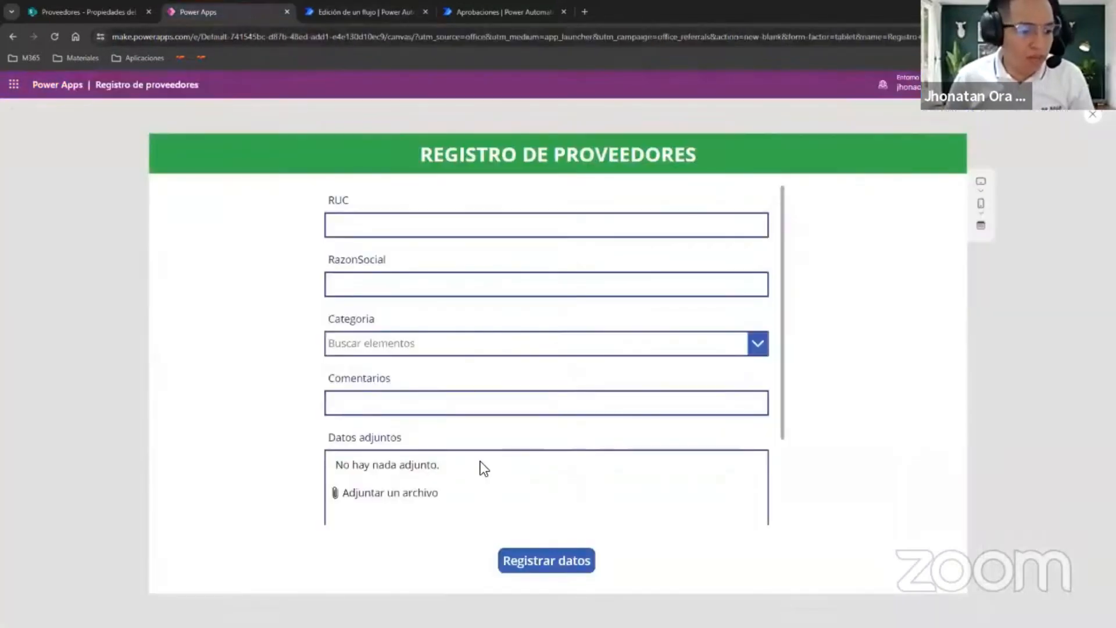
click(361, 13)
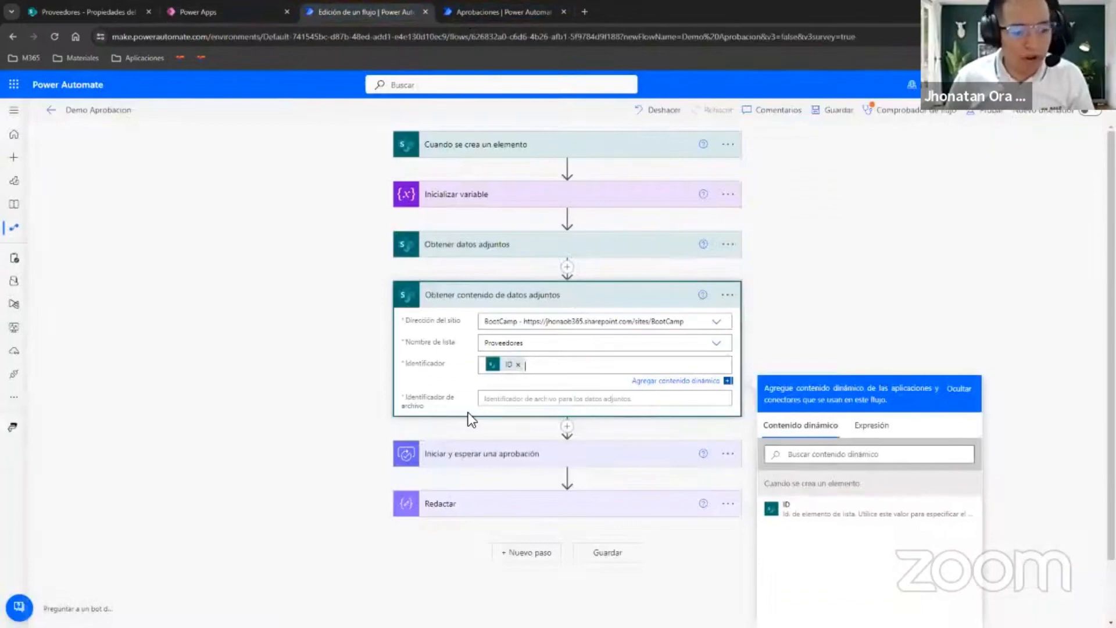
click(497, 400)
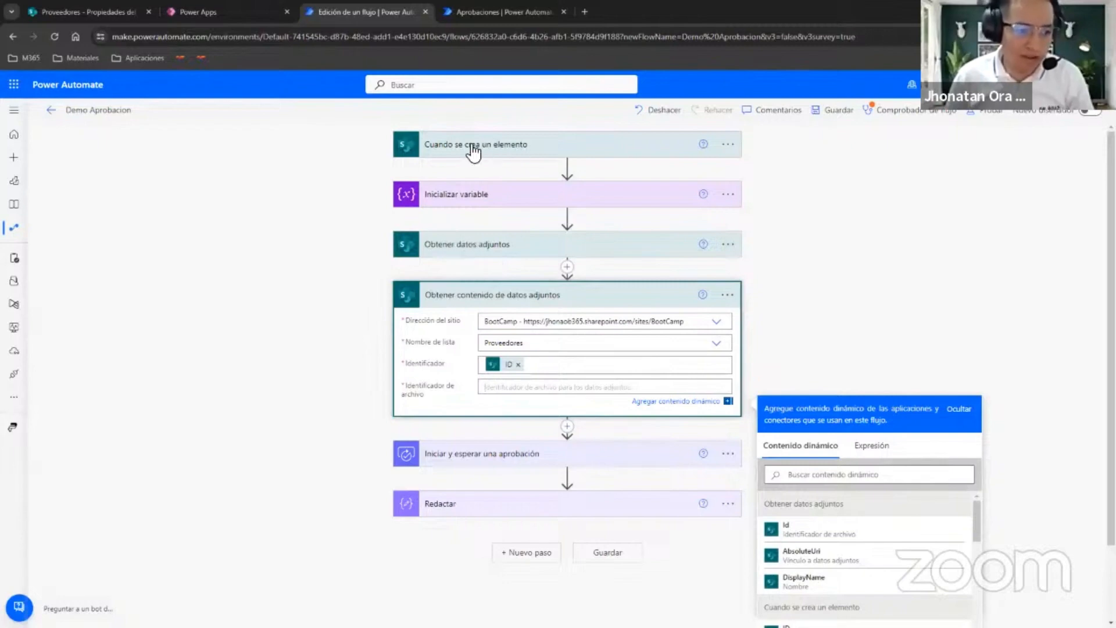
scroll(582, 482, down, 2)
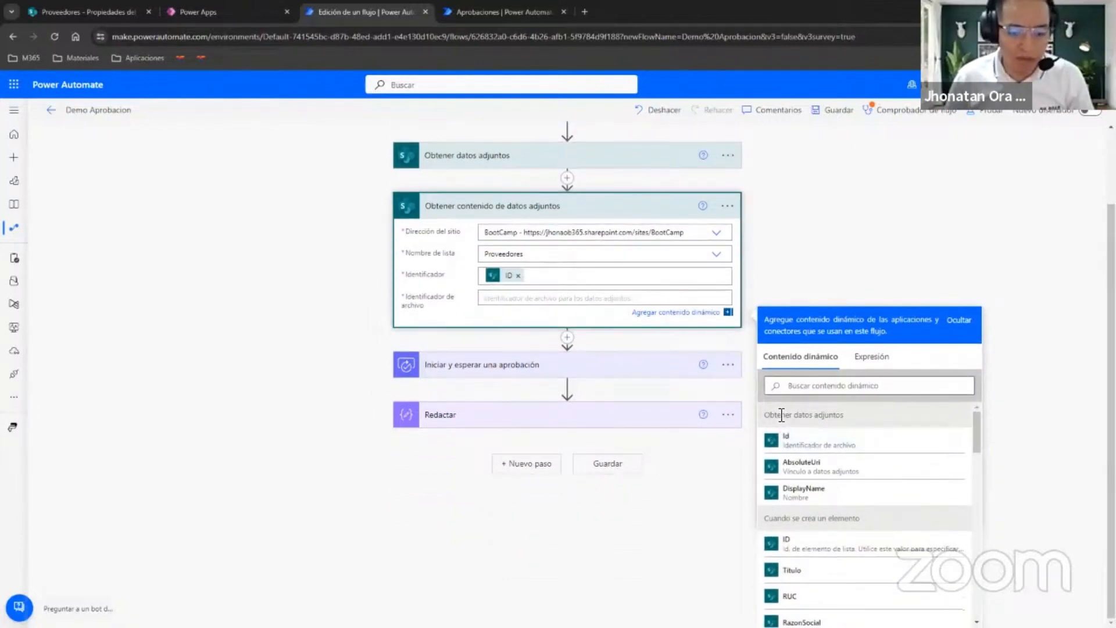
drag(769, 417, 835, 417)
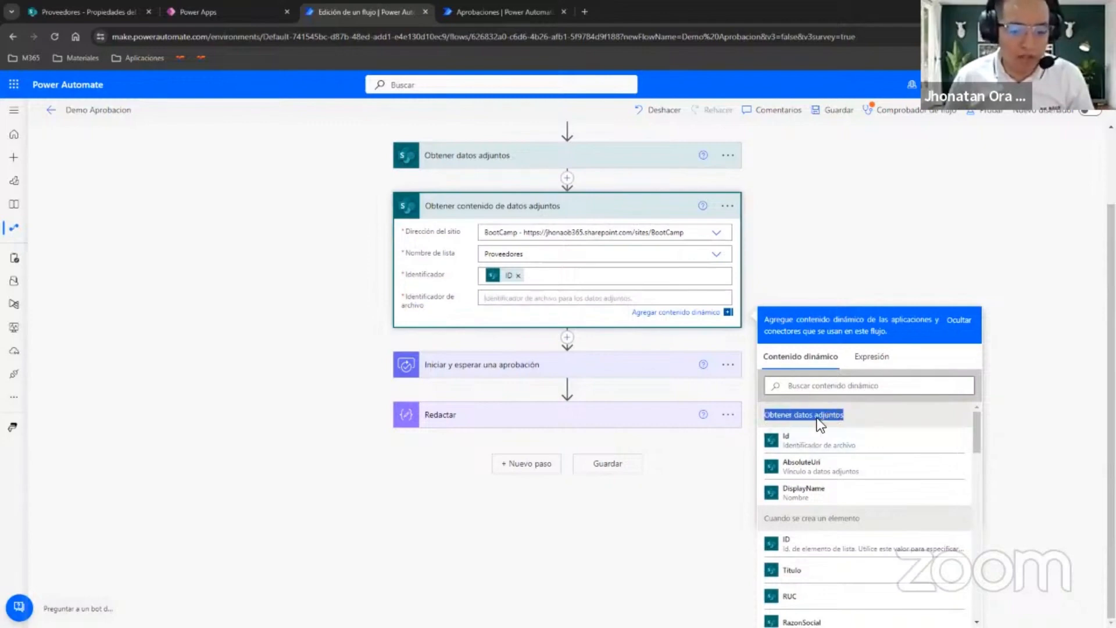
click(585, 304)
click(787, 440)
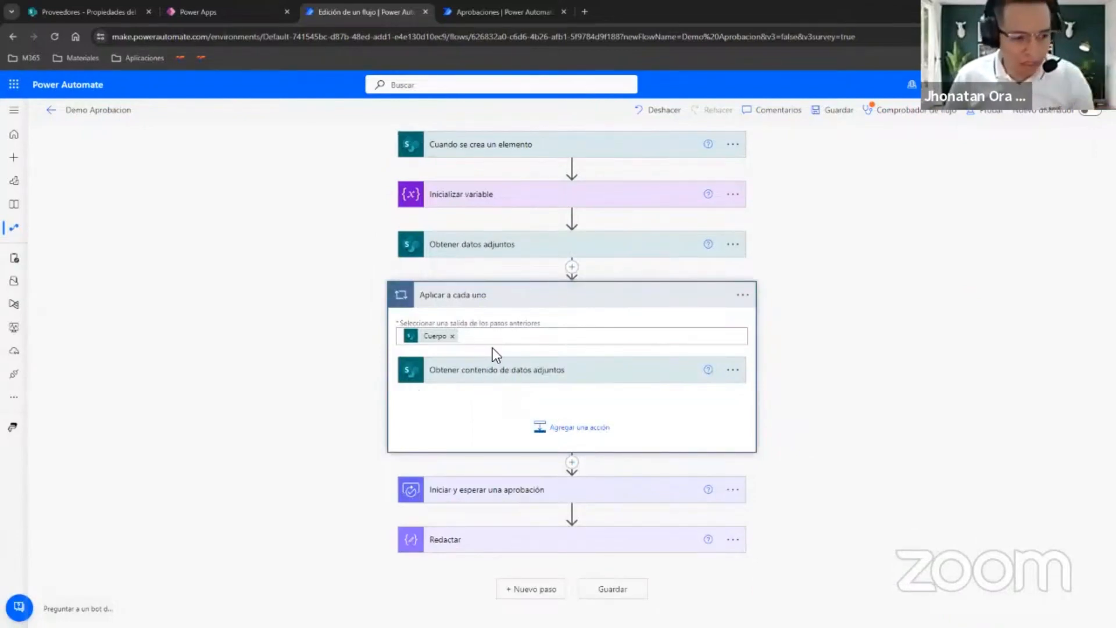
Add an Anexar a la variable de matriz action inside the Aplicar a cada uno loop and choose Adjuntos as its variable.
click(564, 429)
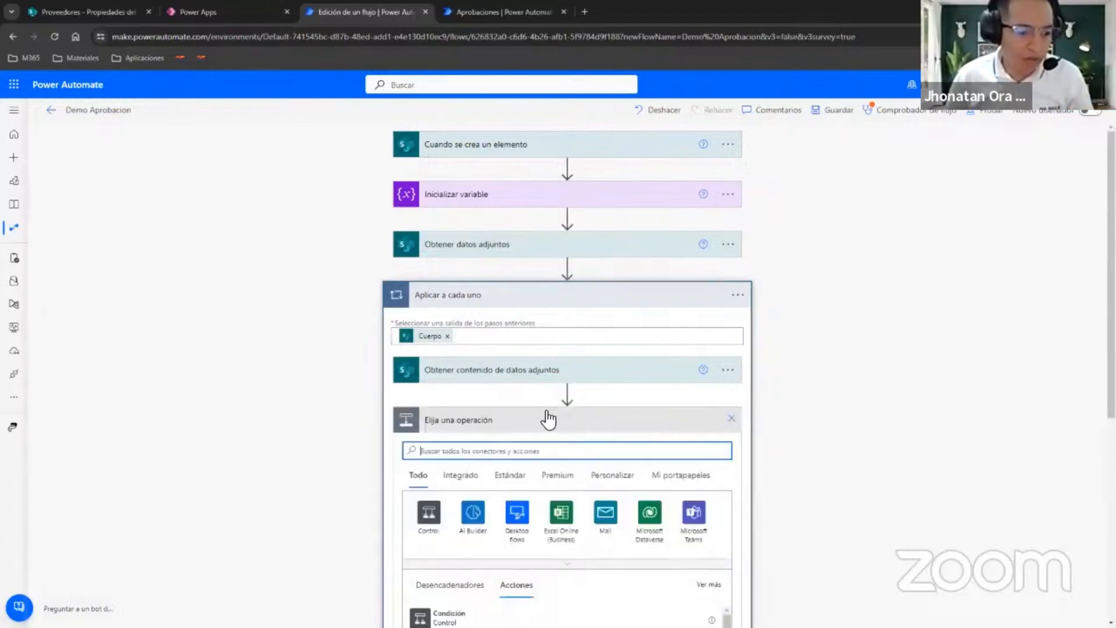
text(variable)
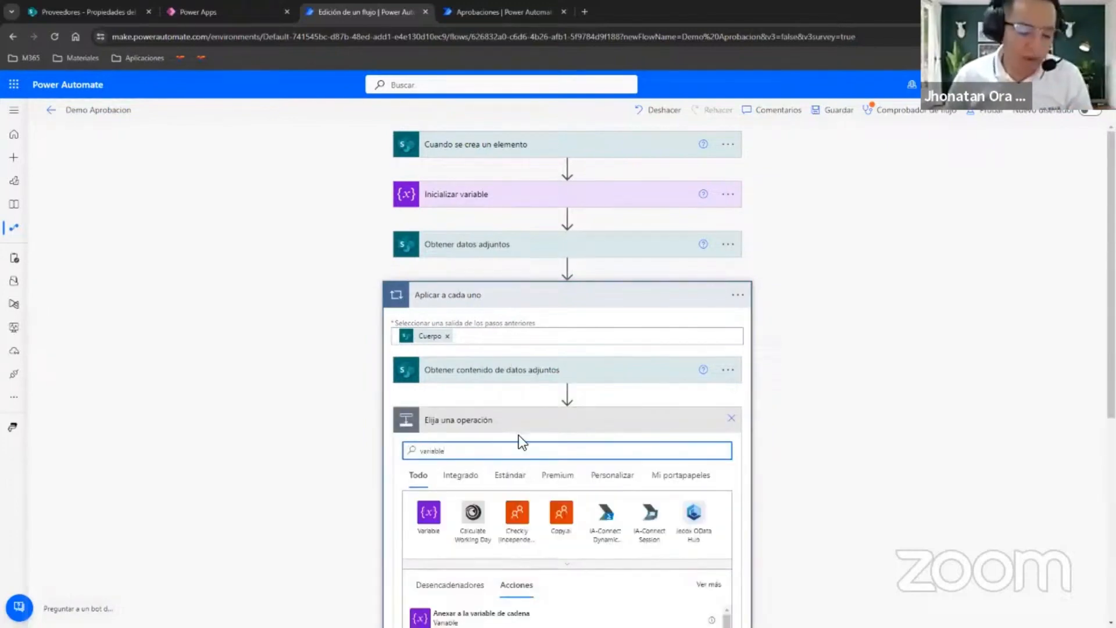
scroll(311, 401, down, 3)
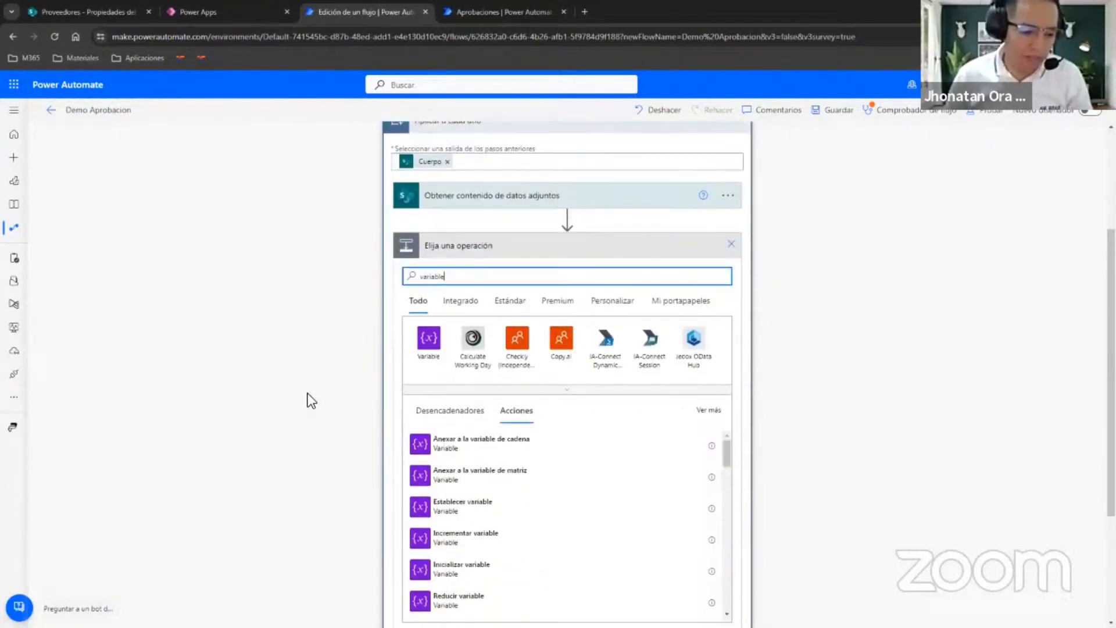
click(511, 477)
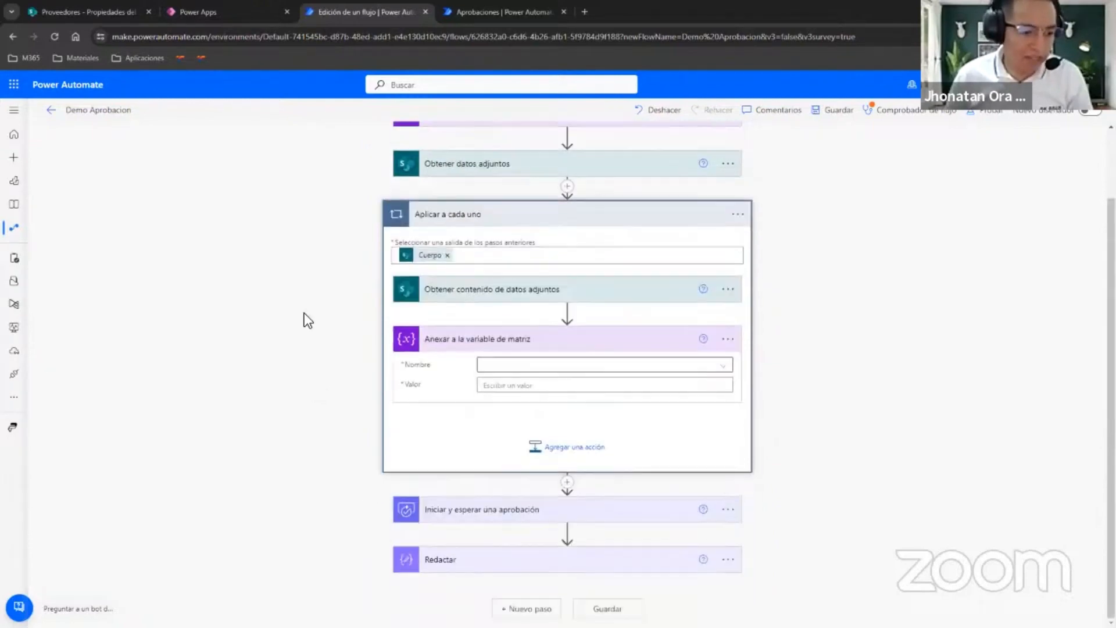
click(585, 368)
click(535, 402)
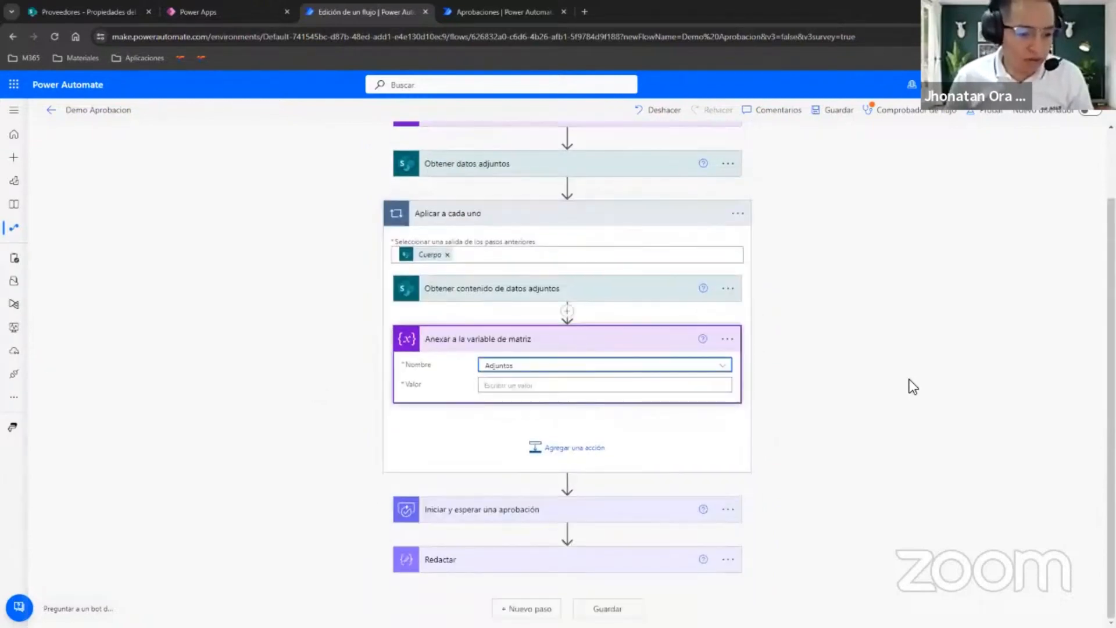
Lay out the Valor of Anexar a la variable de matriz as a JSON object in braces with two lines of empty quoted keys.
click(555, 386)
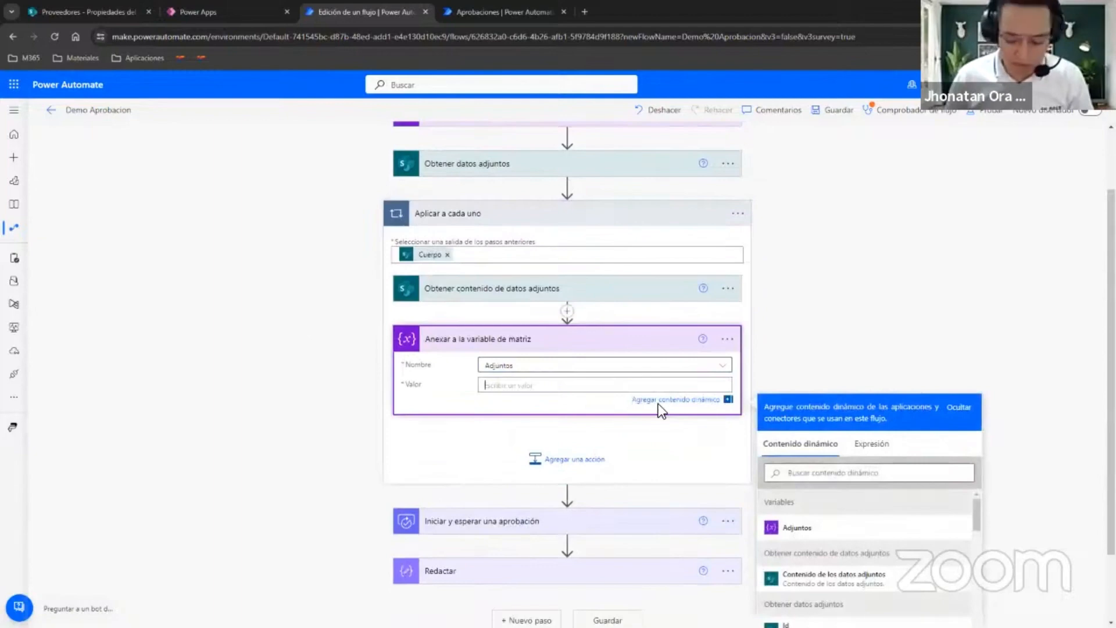
text({)
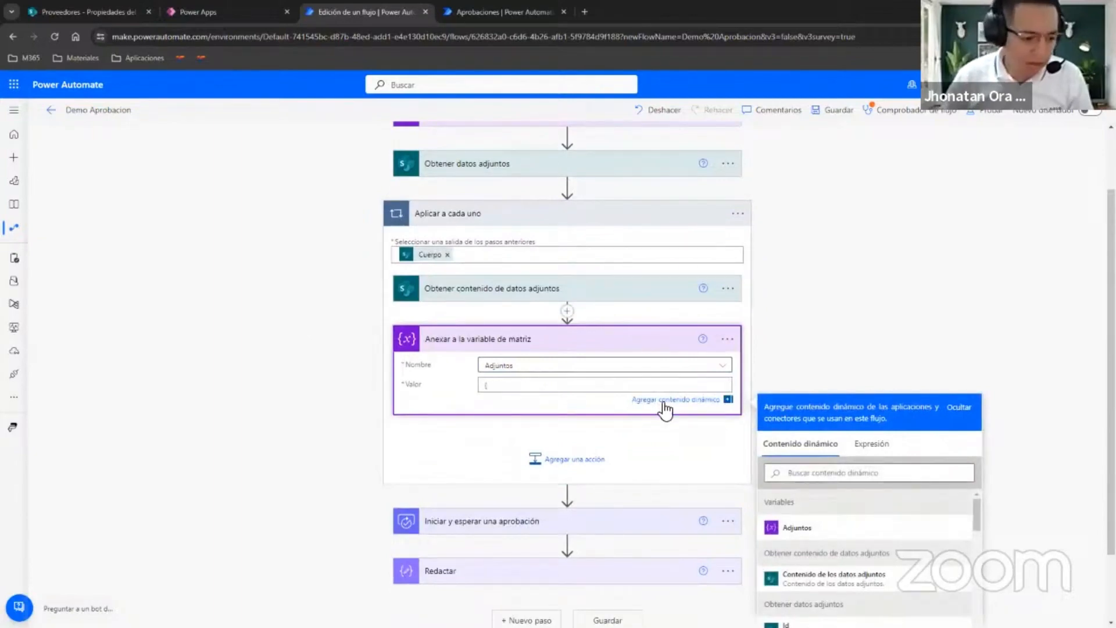
key(Return)
key(Return)
text(})
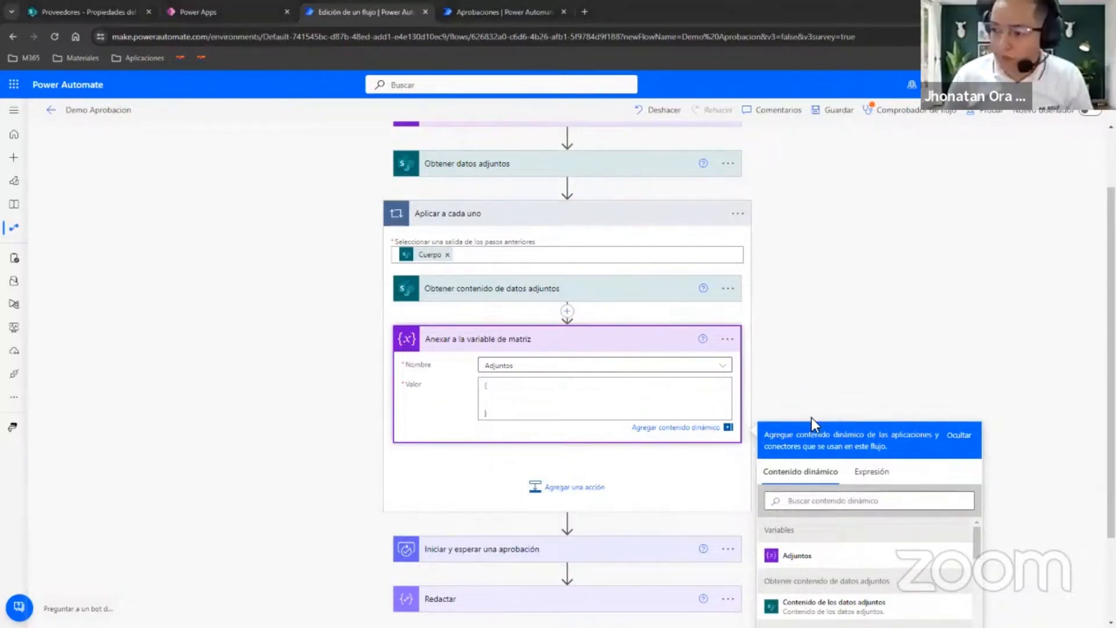
click(545, 399)
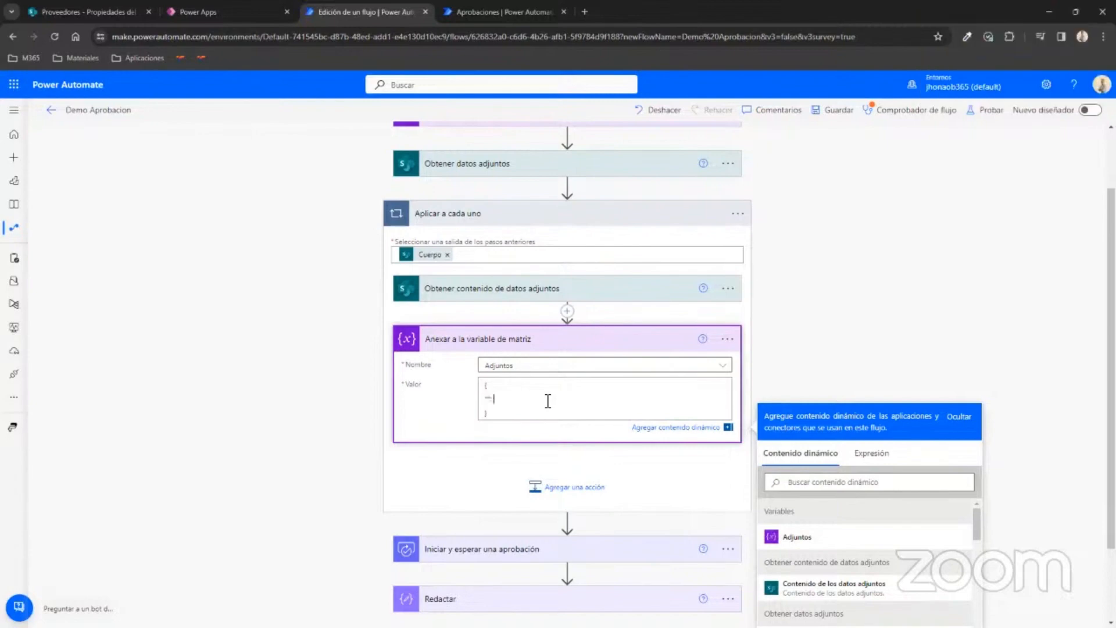
text(,)
key(Return)
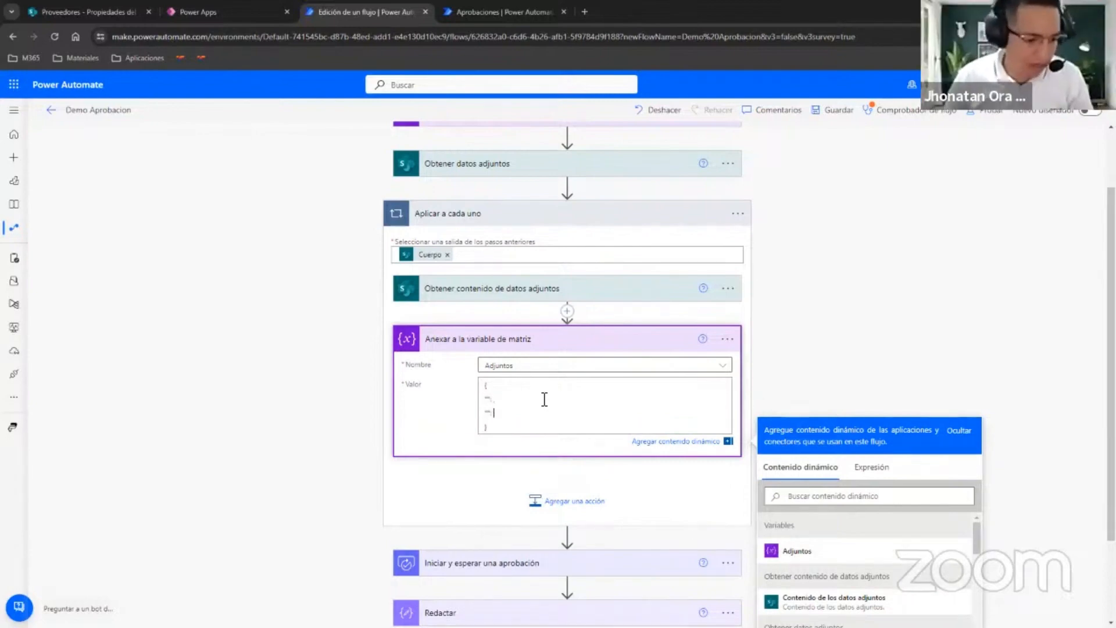
Name the two keys of the JSON object in Valor Name and Content.
click(492, 400)
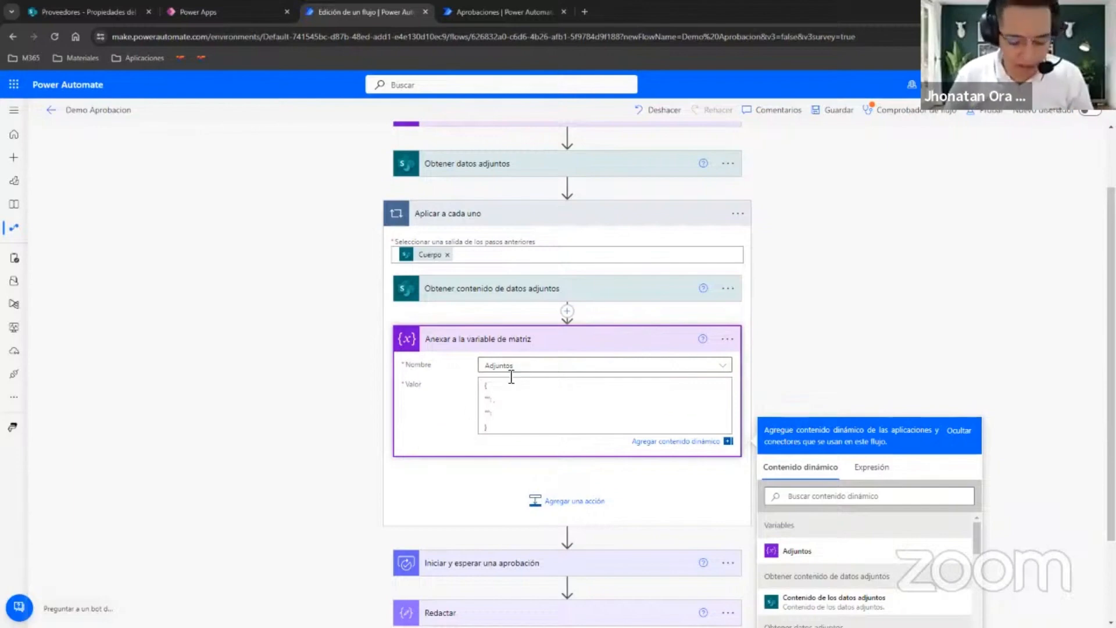
text(Name)
key(Down)
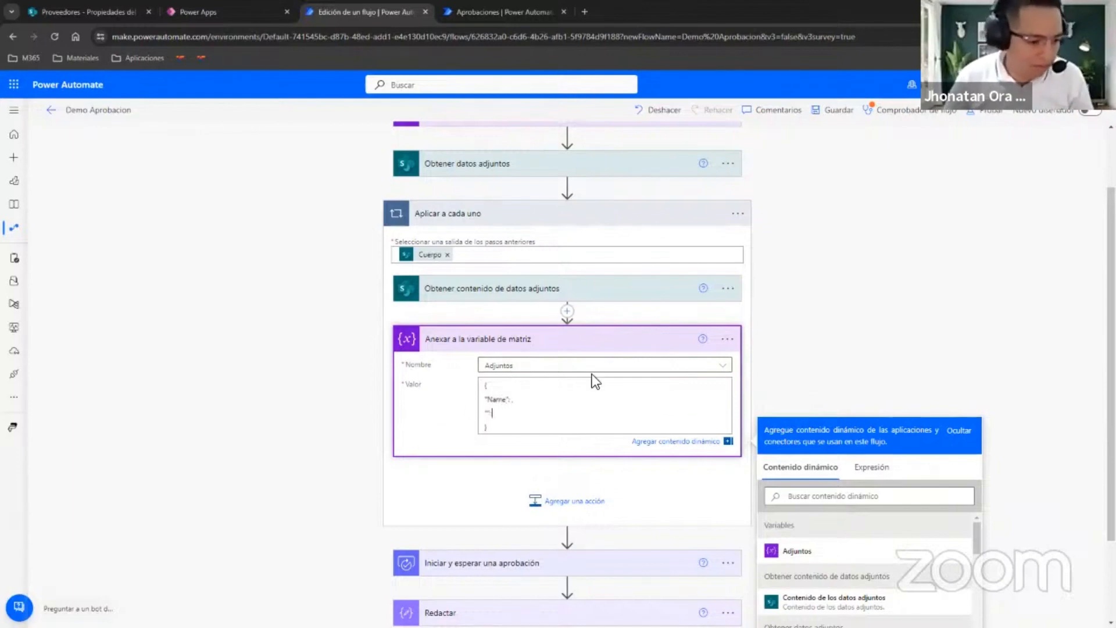
key(Left)
key(Left)
text(Content)
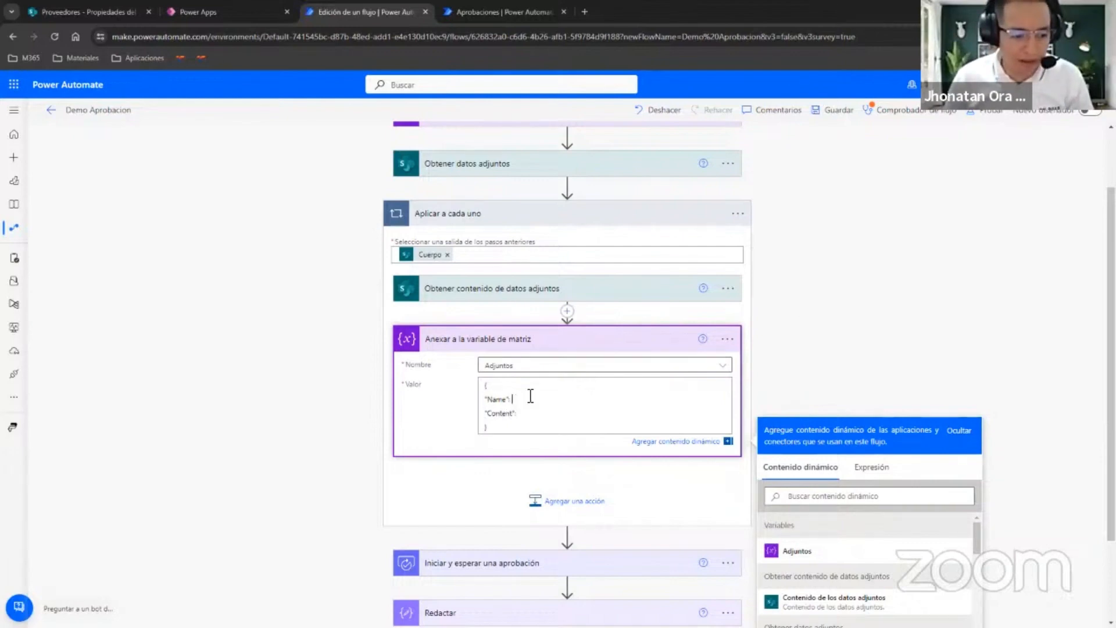
Fill the Valor object with DisplayName for the Name key and Contenido de los datos adjuntos for Content, and collapse the Aplicar a cada uno loop.
scroll(519, 406, up, 1)
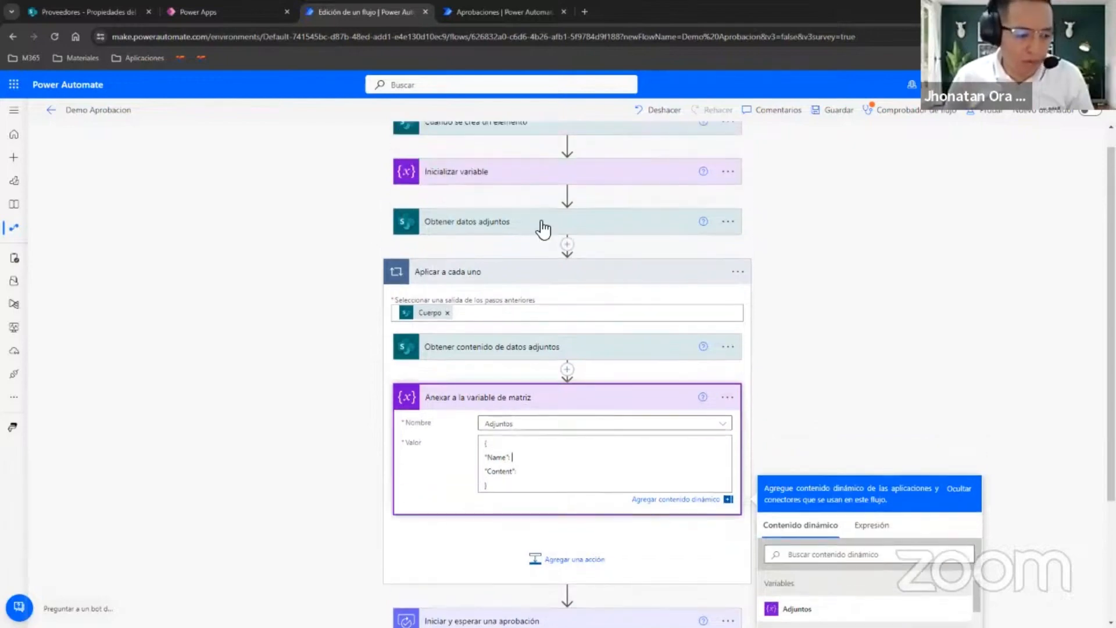
scroll(535, 378, down, 3)
scroll(872, 524, down, 1)
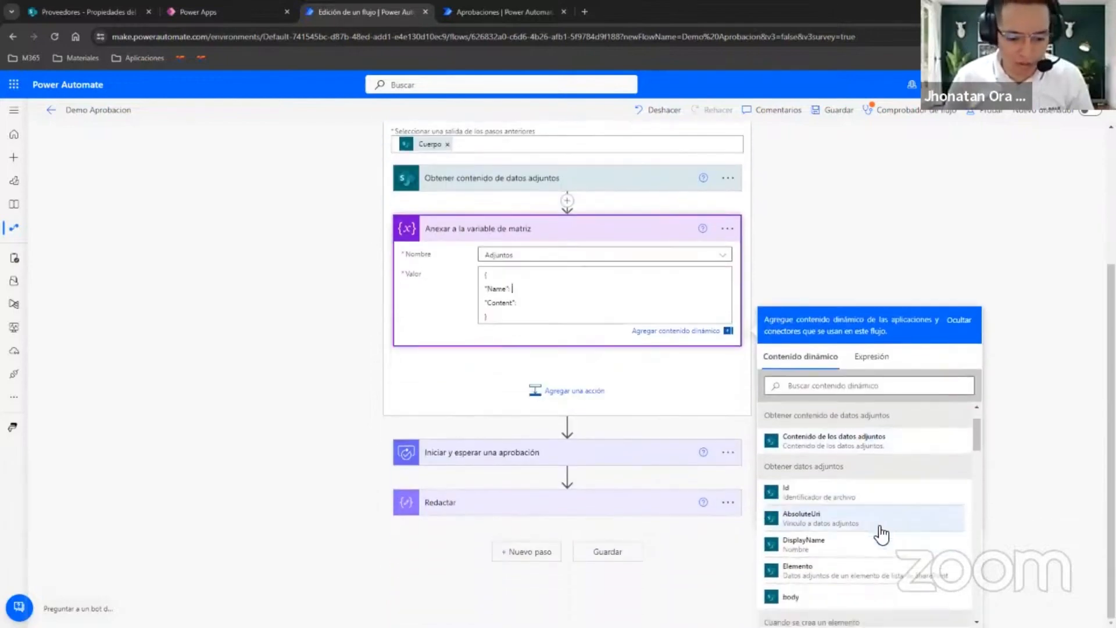
click(834, 534)
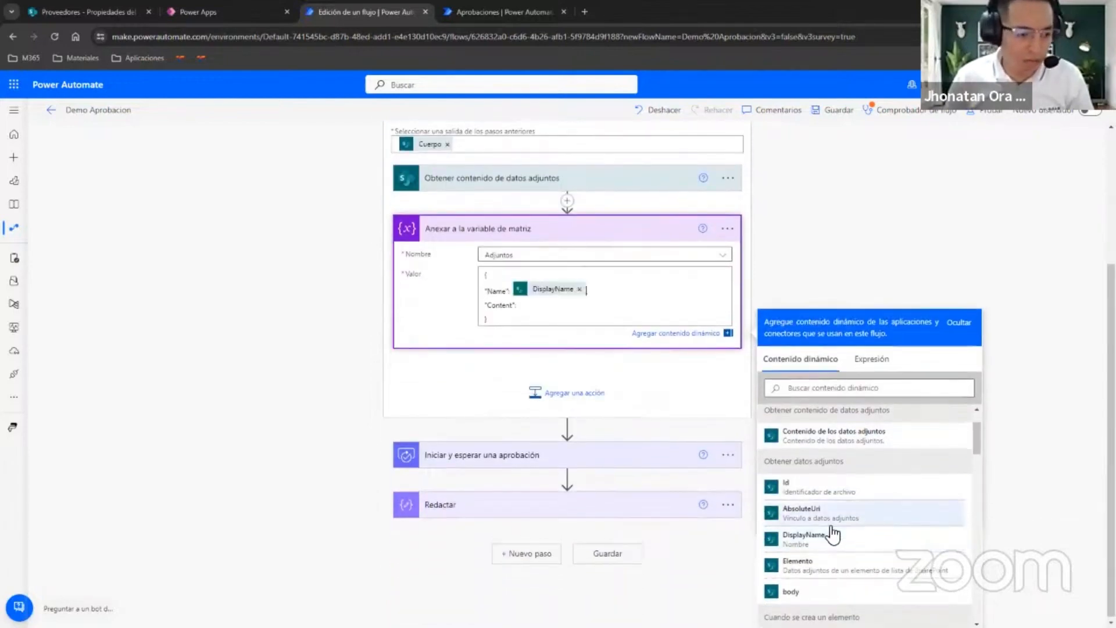
click(528, 308)
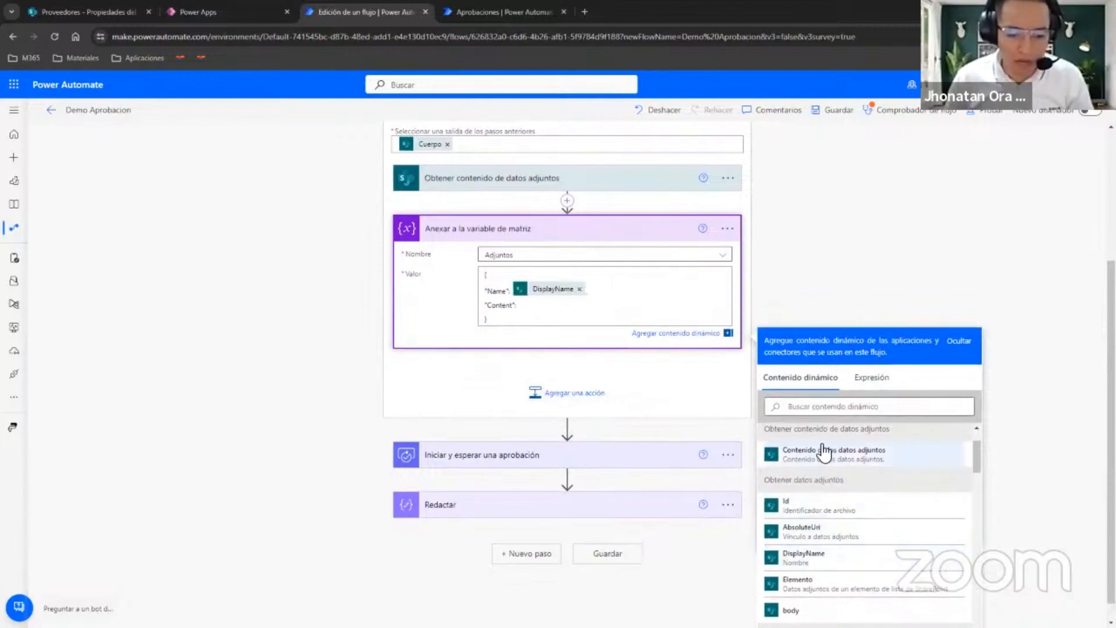
scroll(575, 207, up, 1)
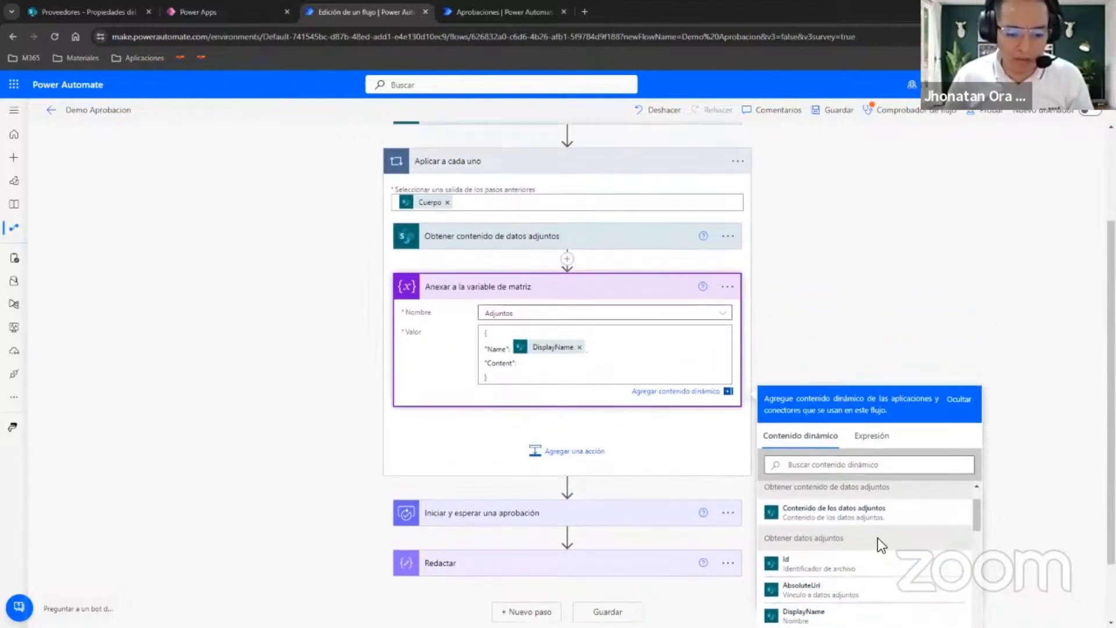
click(910, 520)
scroll(627, 459, up, 2)
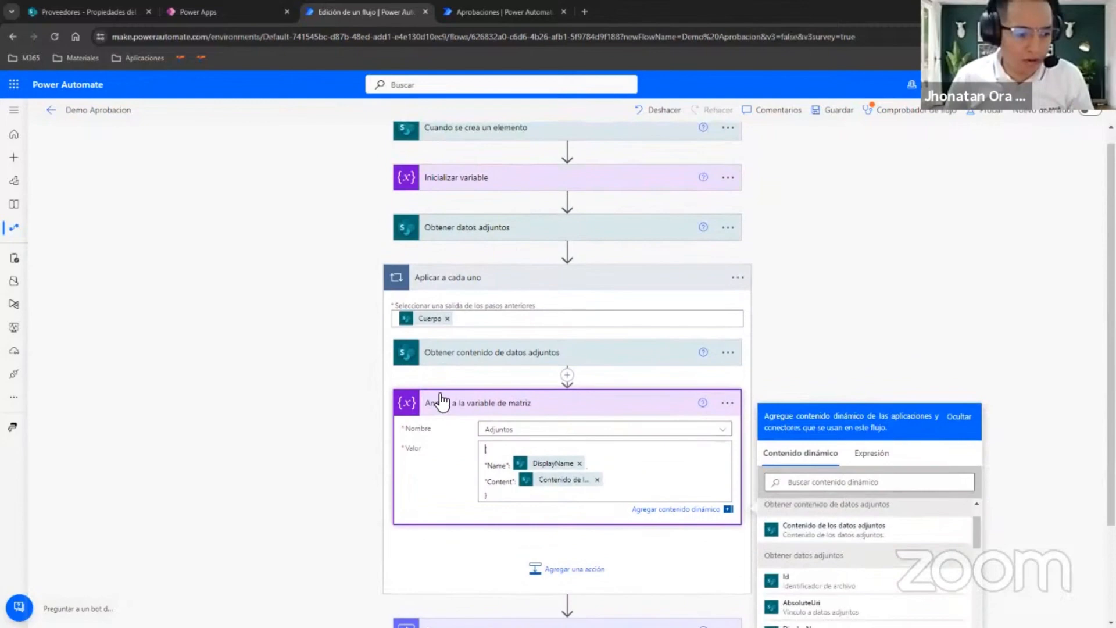
click(545, 405)
click(611, 279)
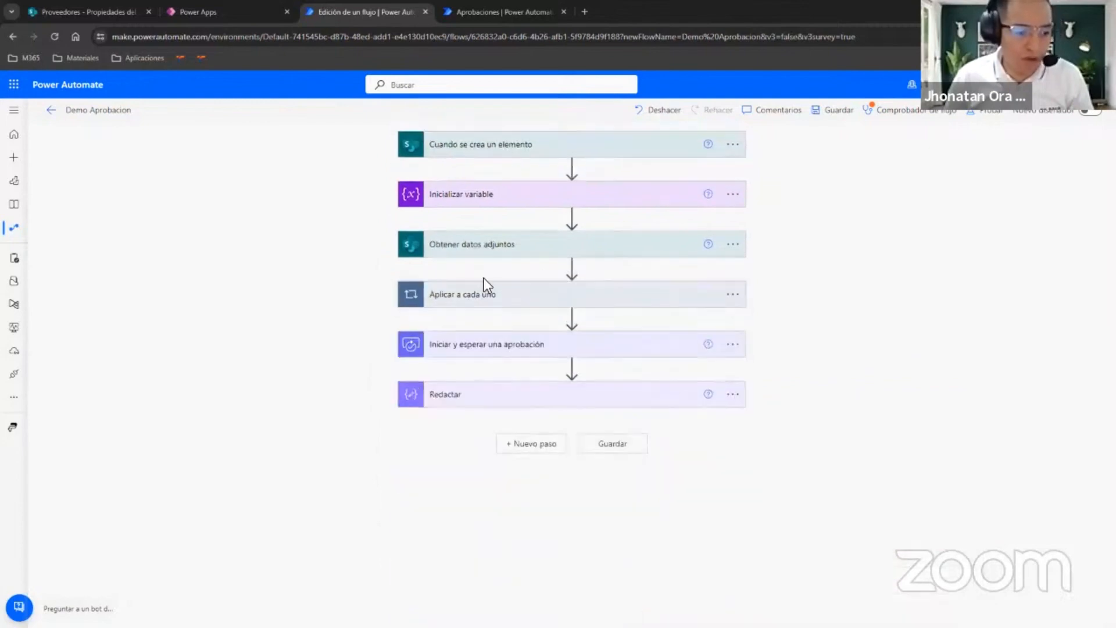
Give the Iniciar y esperar una aprobación action the title Creación de Proveedor.
click(505, 349)
scroll(331, 277, down, 2)
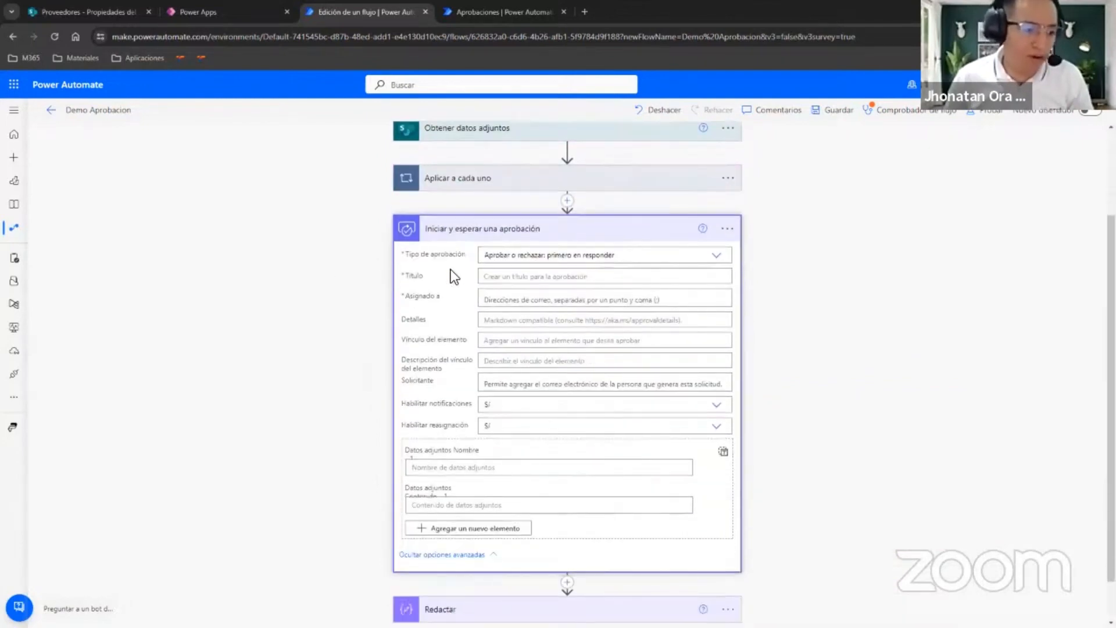
click(531, 277)
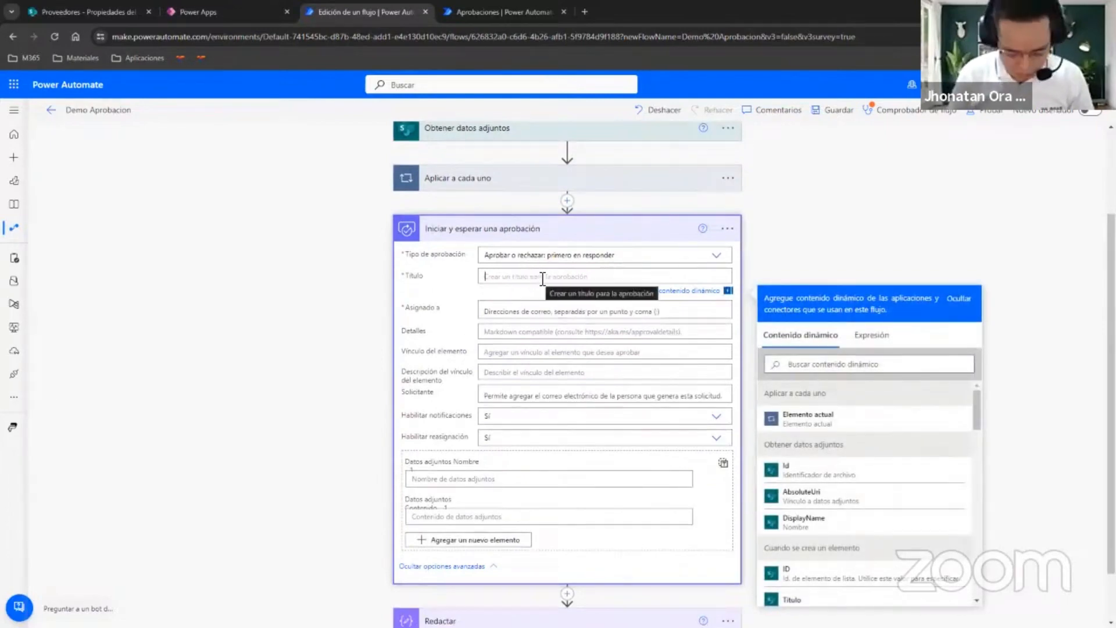
text(Cr)
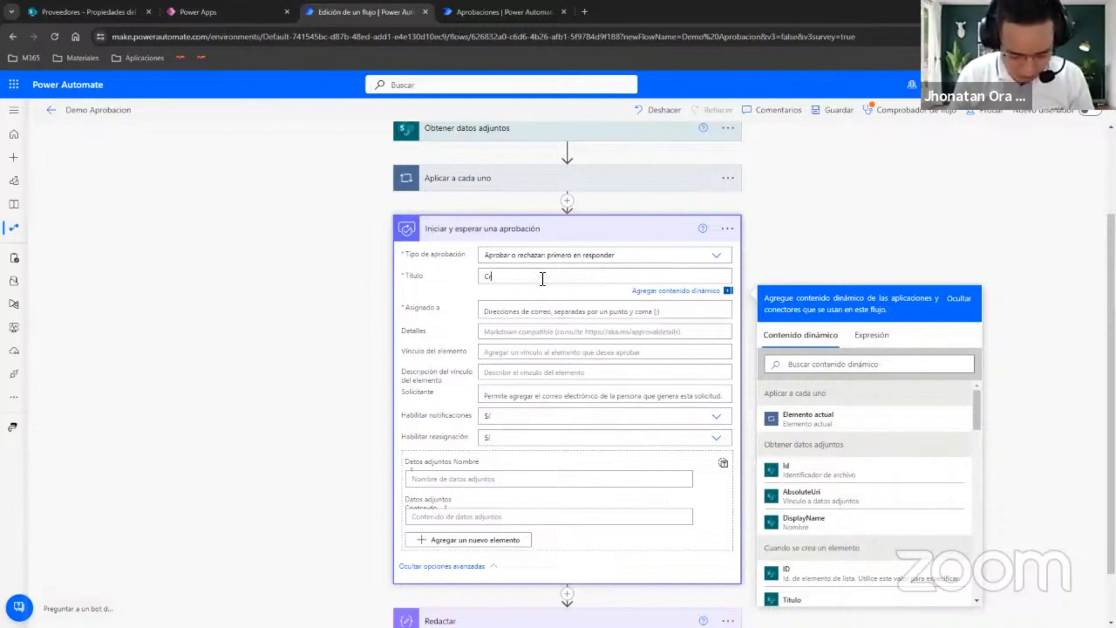
text(eación de Pro)
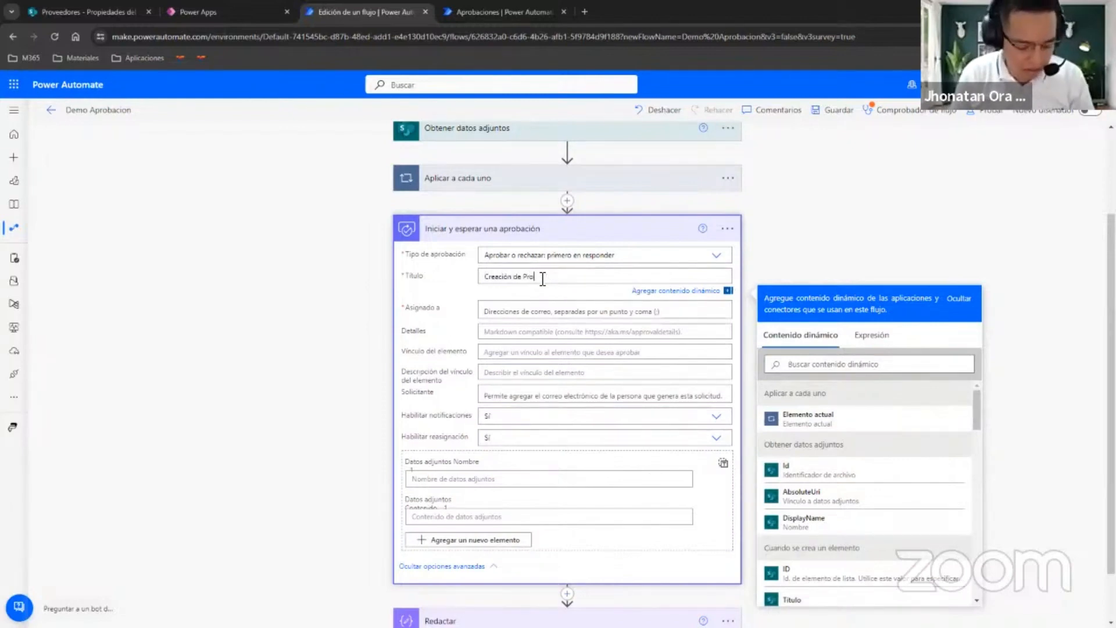
text(veedor)
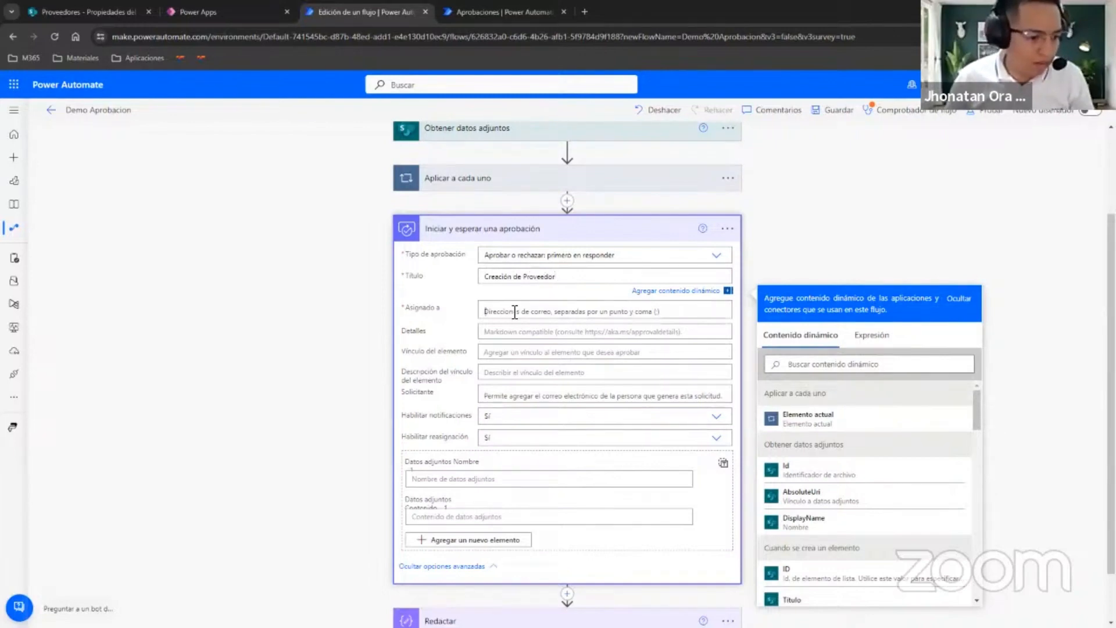
Assign the approval to the approver by looking up the account in Asignado a.
click(512, 314)
text(jhona)
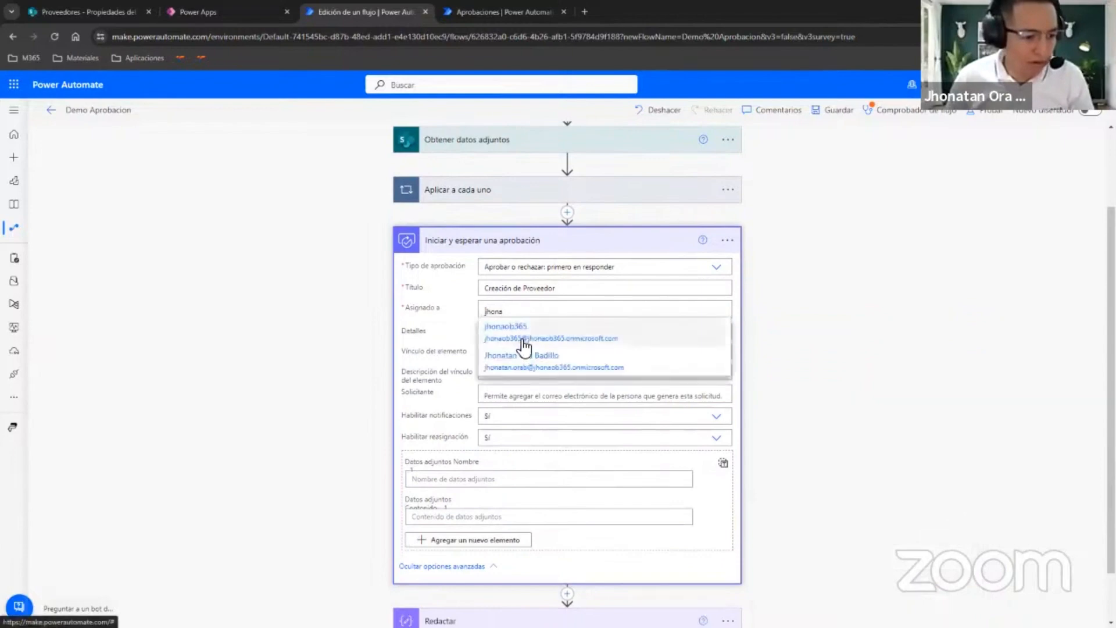
click(517, 341)
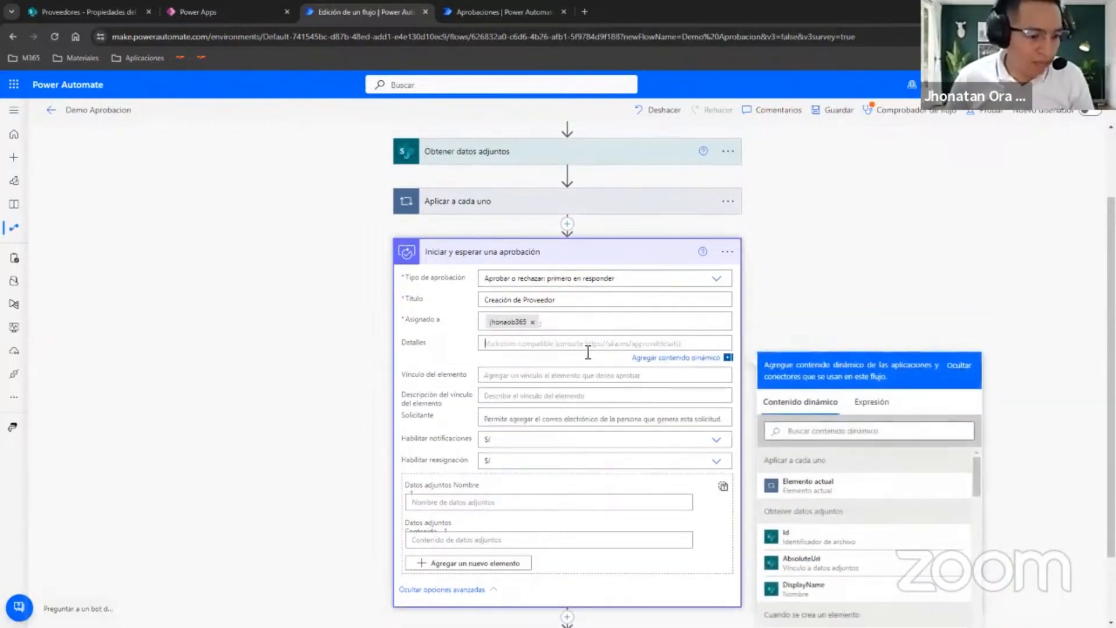
Set the approval's Detalles to the text Comentario: followed by the Comentarios dynamic value from the trigger, and collapse the action.
scroll(581, 349, up, 2)
scroll(570, 377, down, 4)
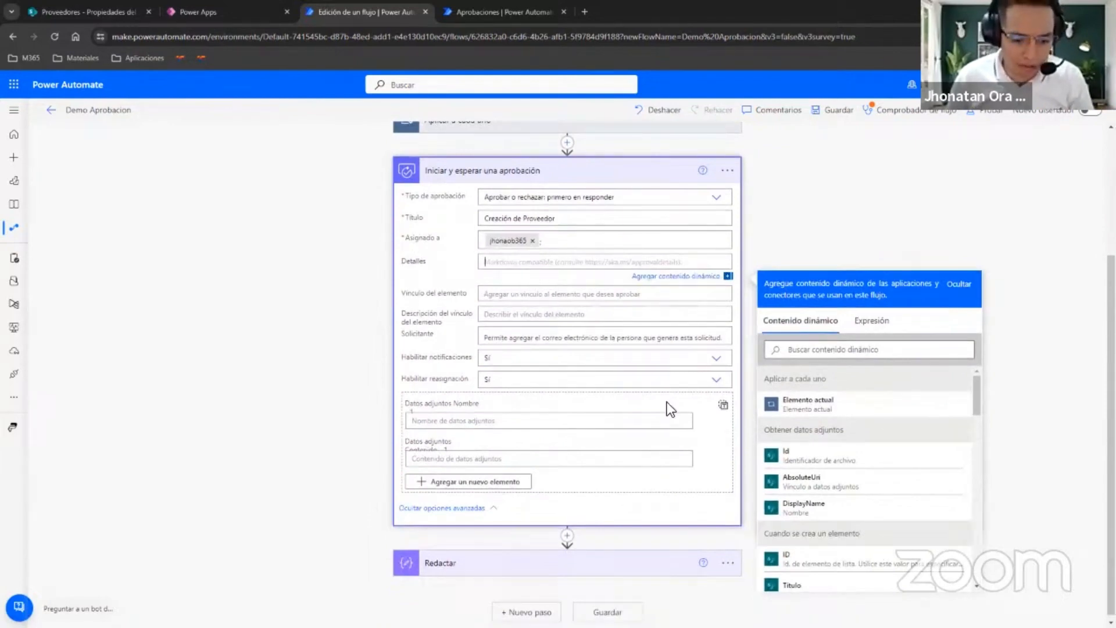
text(Coment)
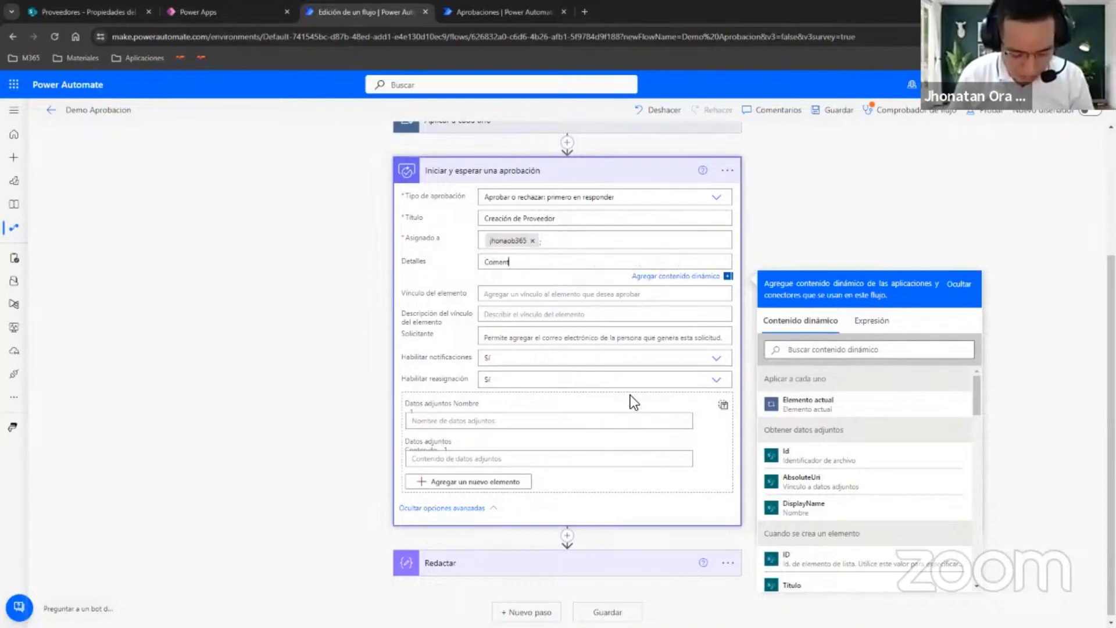
text(ario:)
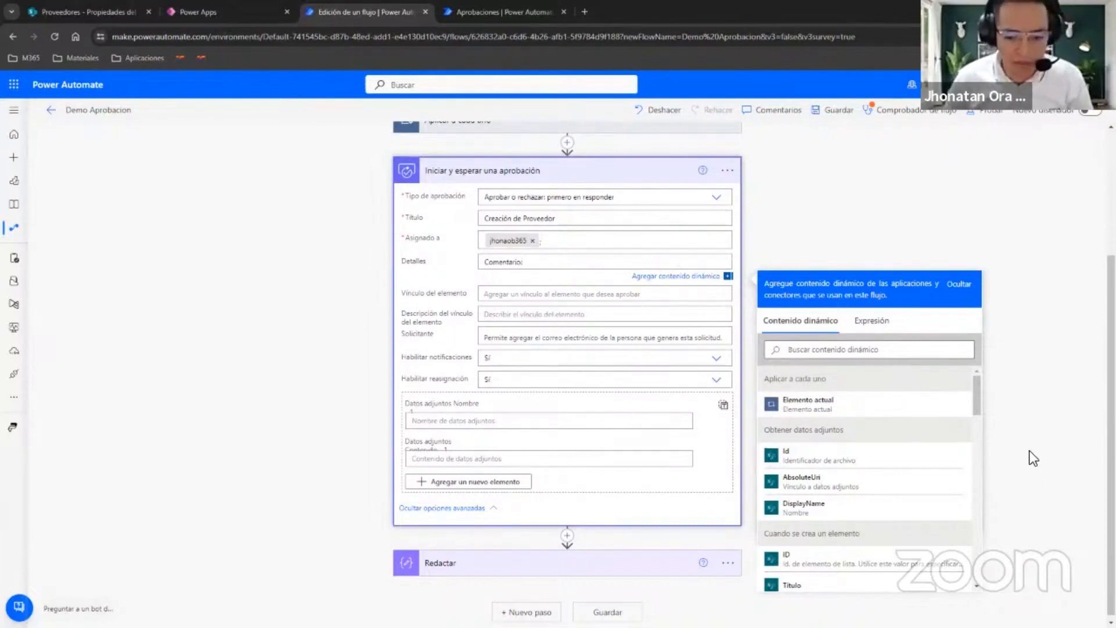
scroll(880, 428, down, 12)
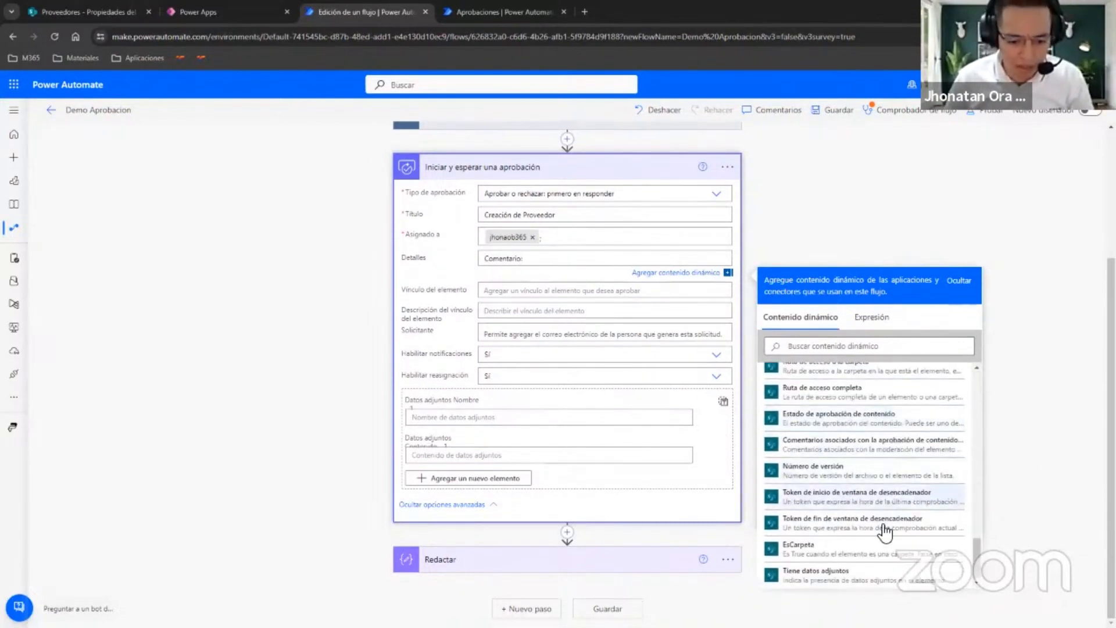
scroll(870, 531, up, 10)
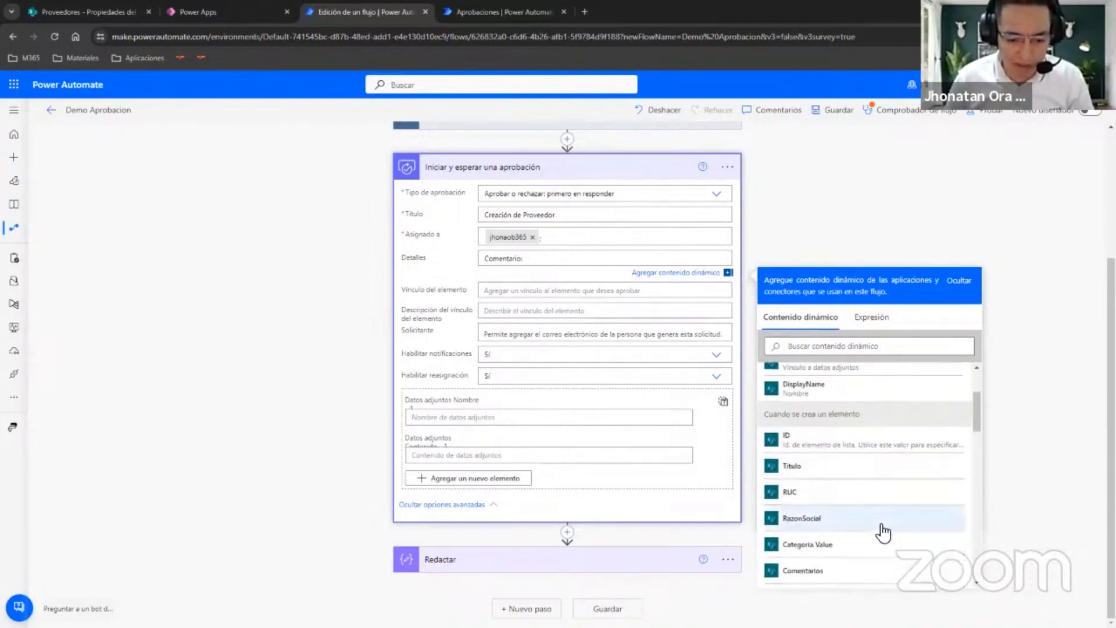
scroll(872, 444, down, 3)
scroll(889, 448, up, 1)
click(846, 456)
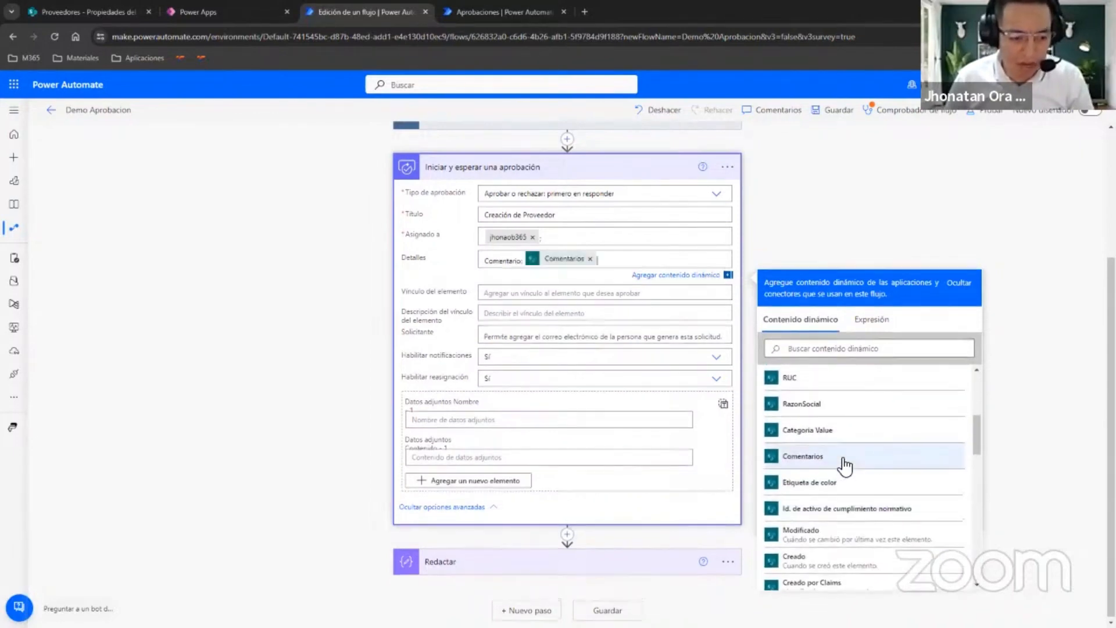
click(631, 268)
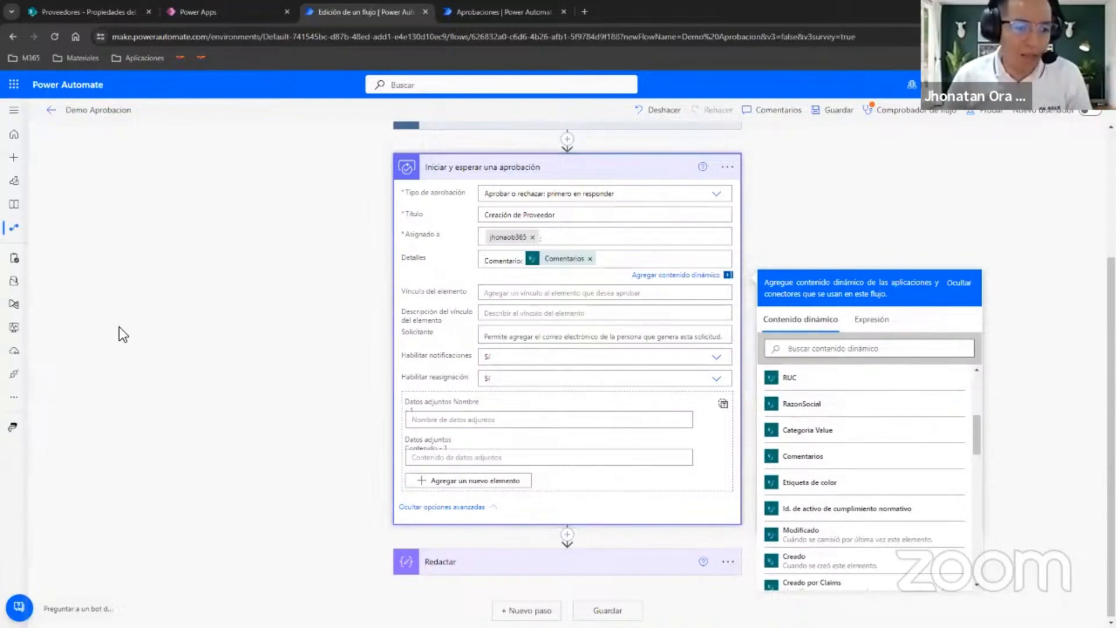
click(616, 172)
Set Entradas of the Redactar action to the approval's Resultado and save the flow.
click(638, 401)
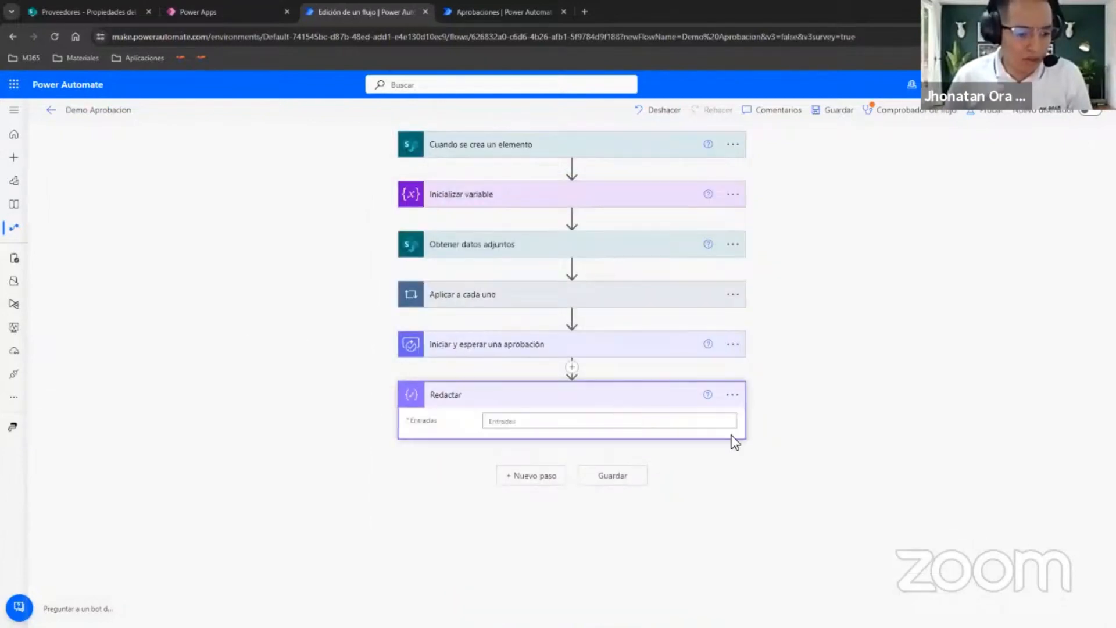
click(732, 395)
click(624, 422)
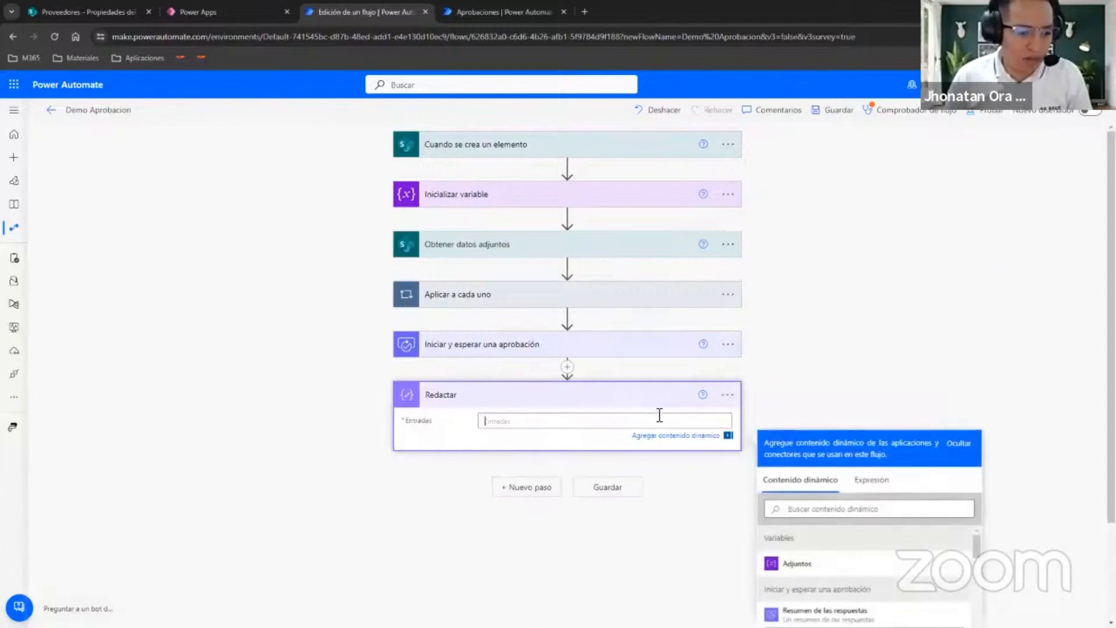
scroll(685, 455, down, 2)
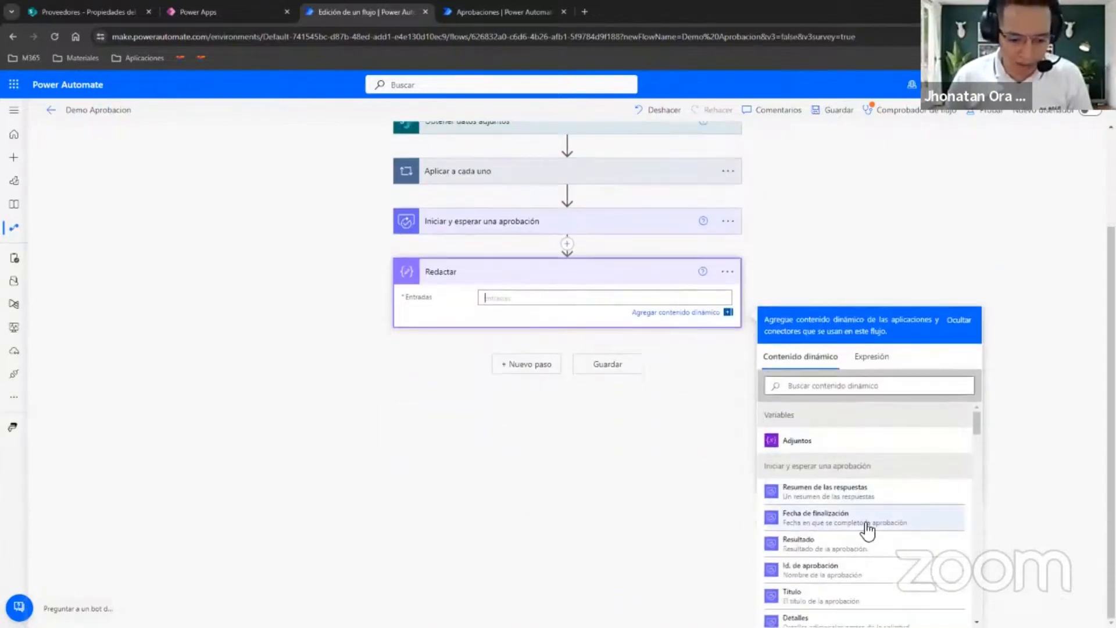
click(814, 549)
scroll(640, 394, up, 2)
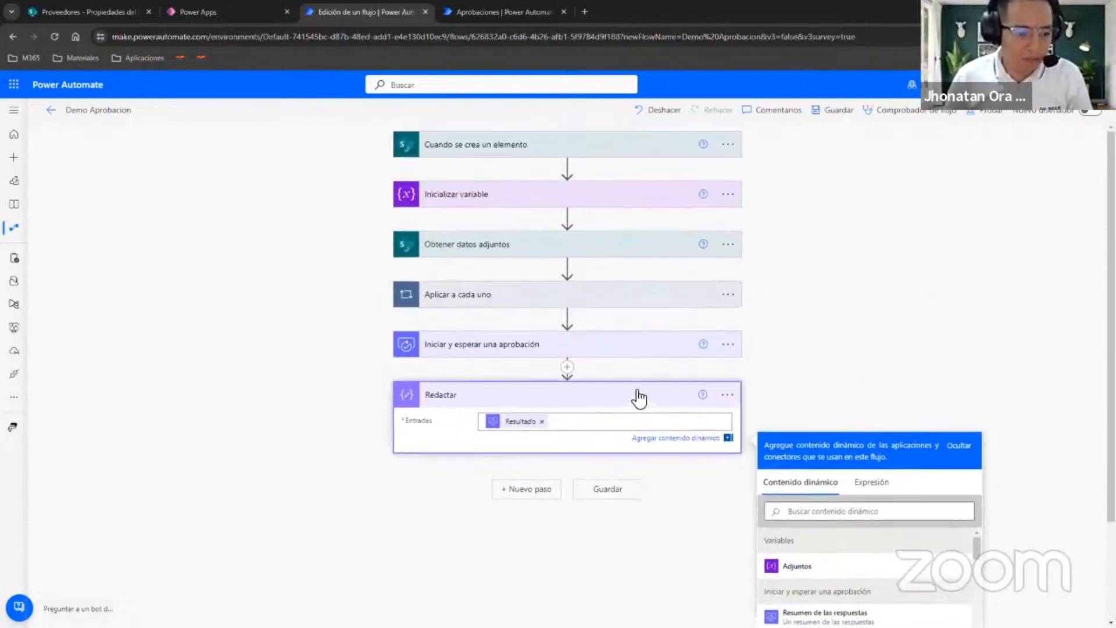
click(603, 401)
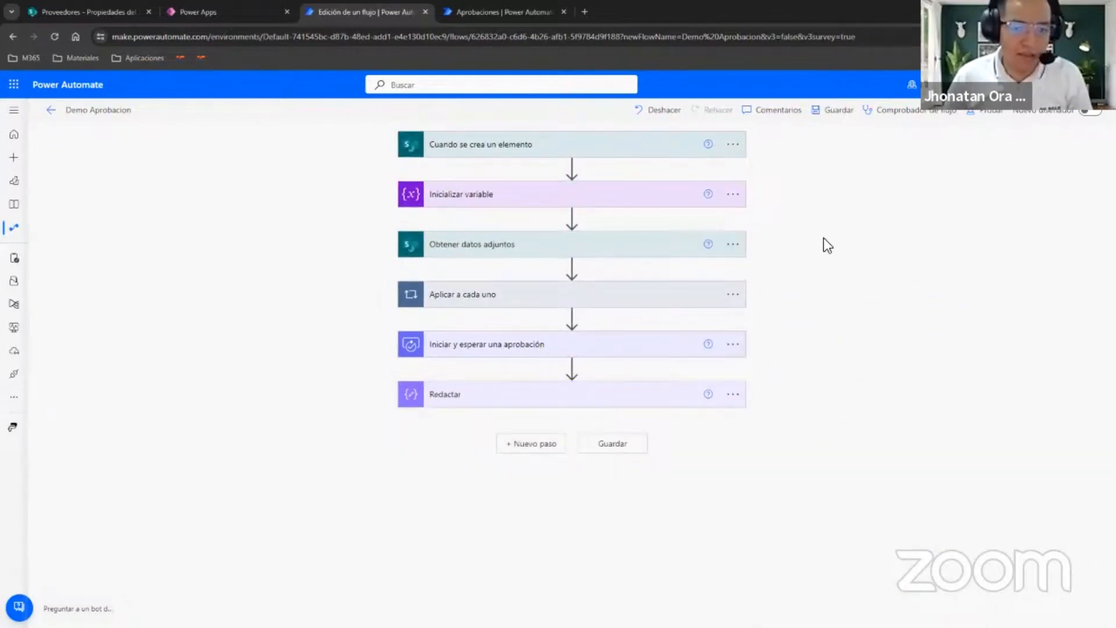
click(819, 114)
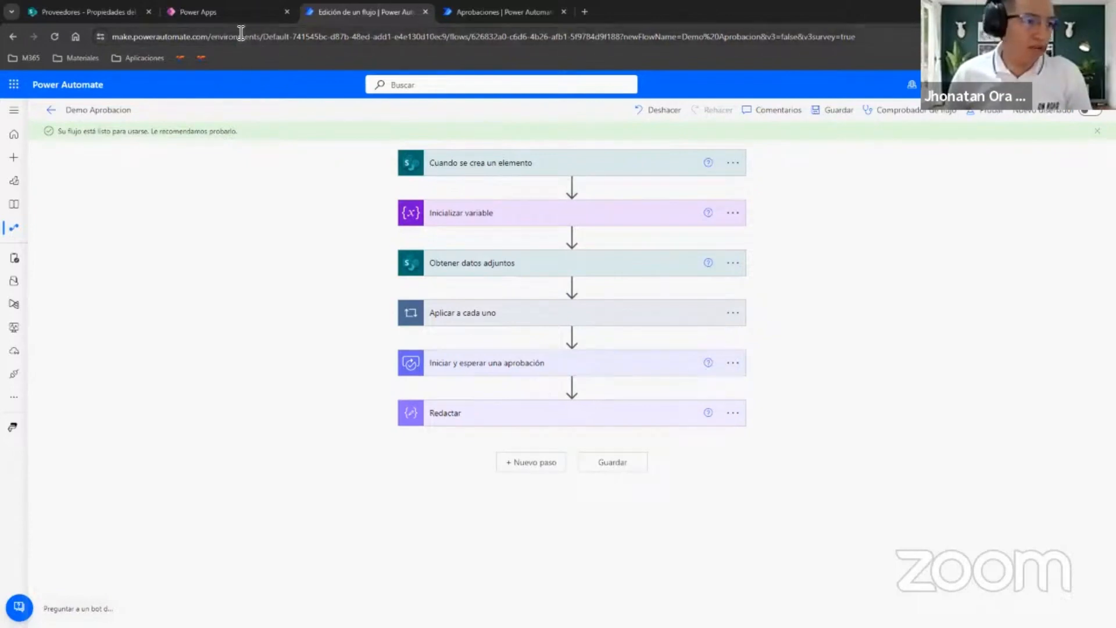
Switch to the Power Apps supplier form and enter the supplier's RUC number and the RazonSocial Empresa EIRL.
click(236, 12)
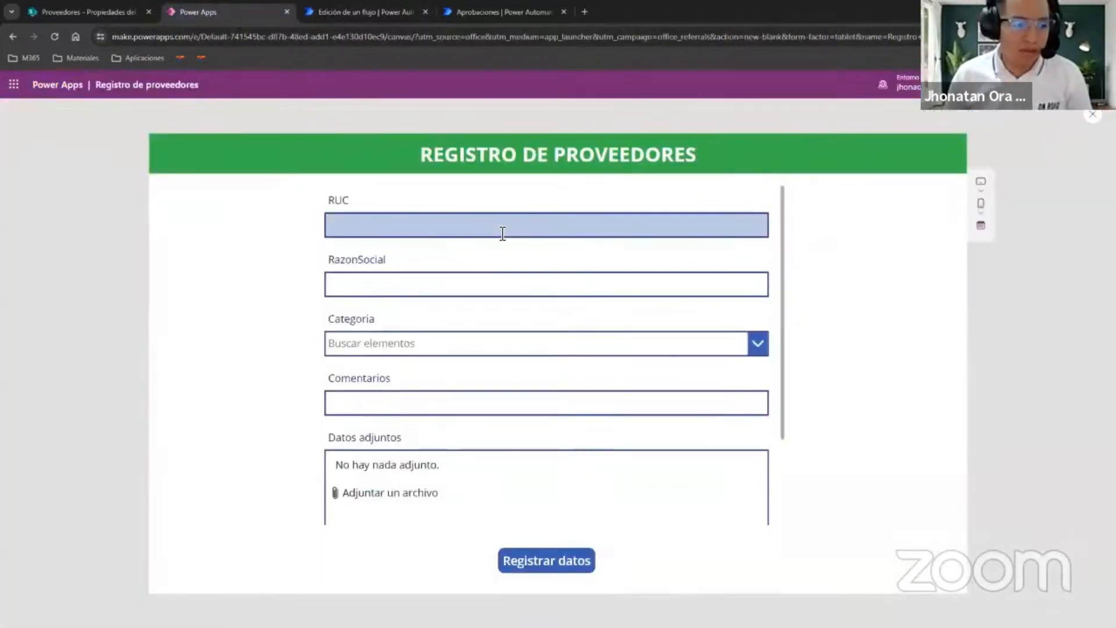
click(370, 225)
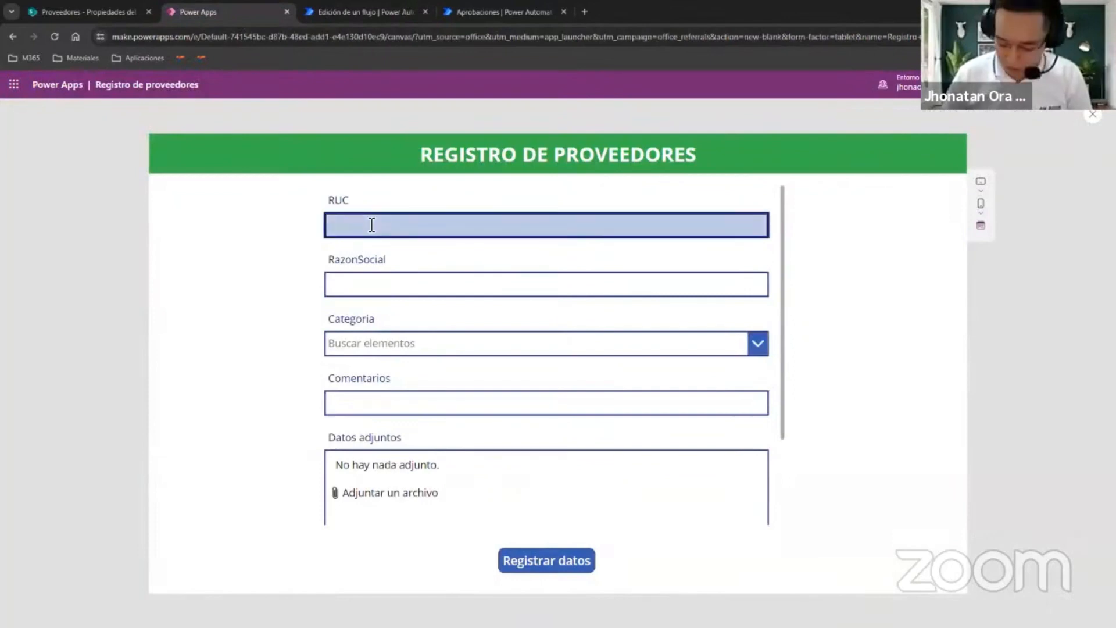
text(6549873215)
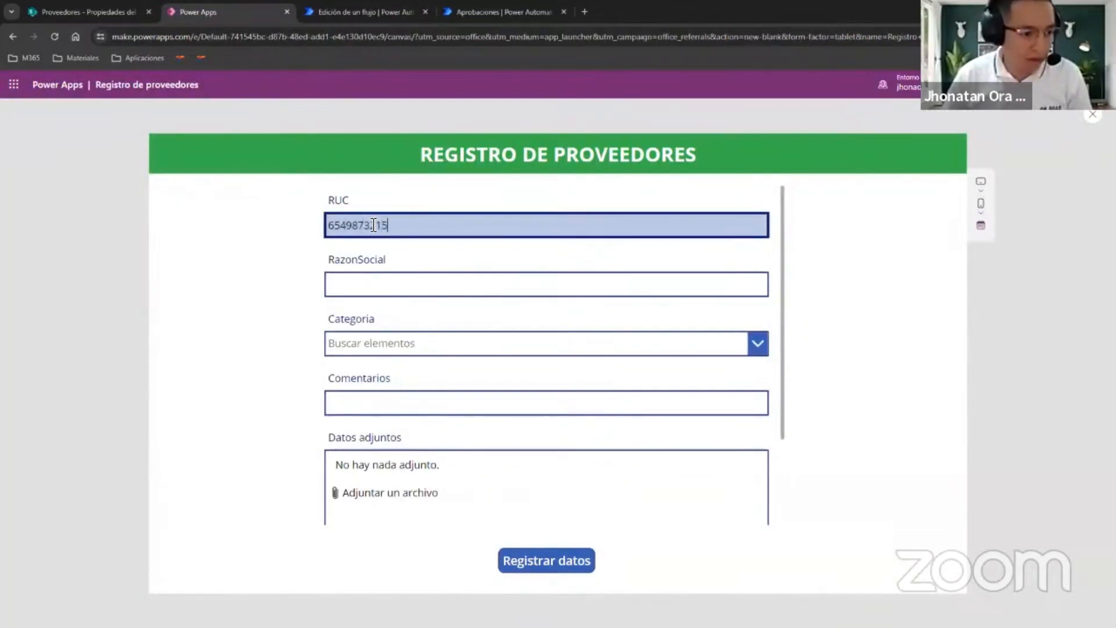
click(448, 291)
text(Empre)
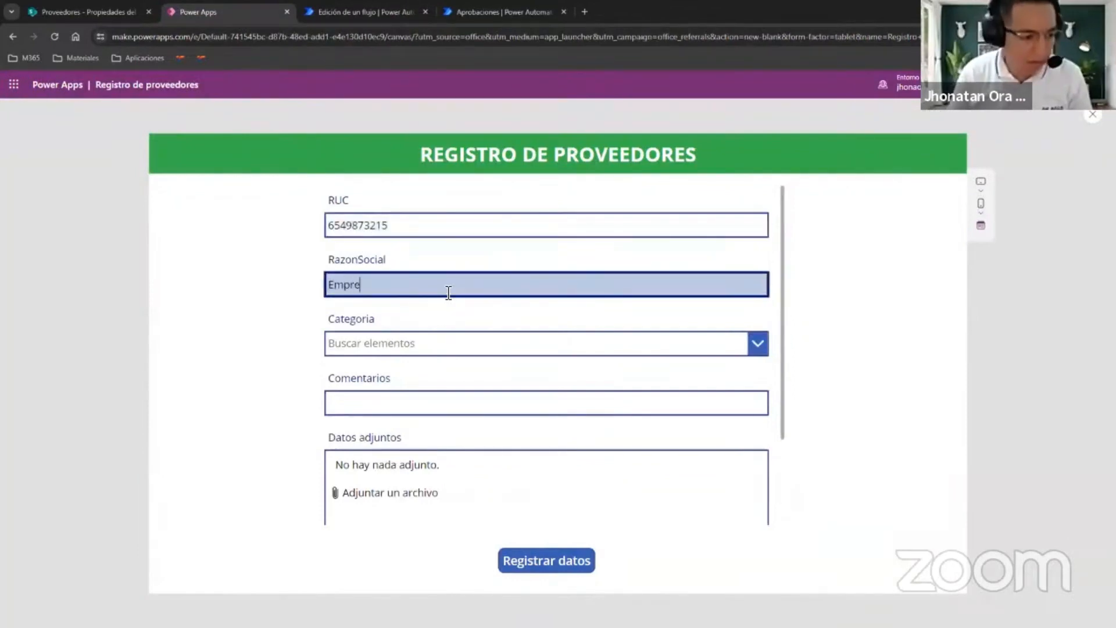
text(sa EIRL)
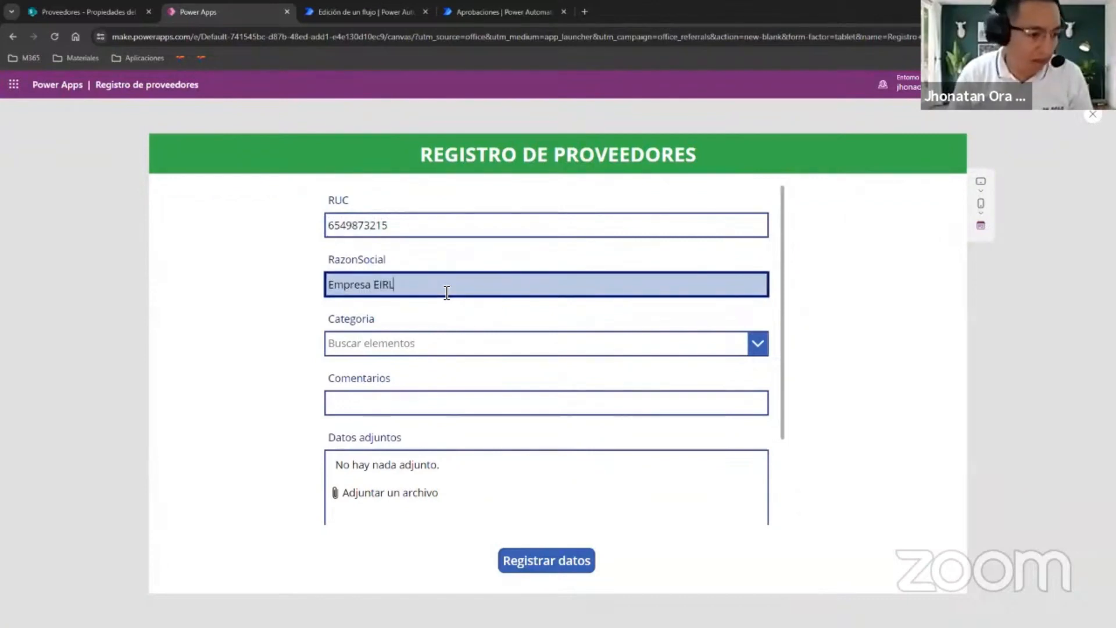
Set the supplier's Categoria to Combustible and enter the Comentarios text Nuevo proveedor para suministro de DIESEL.
click(474, 344)
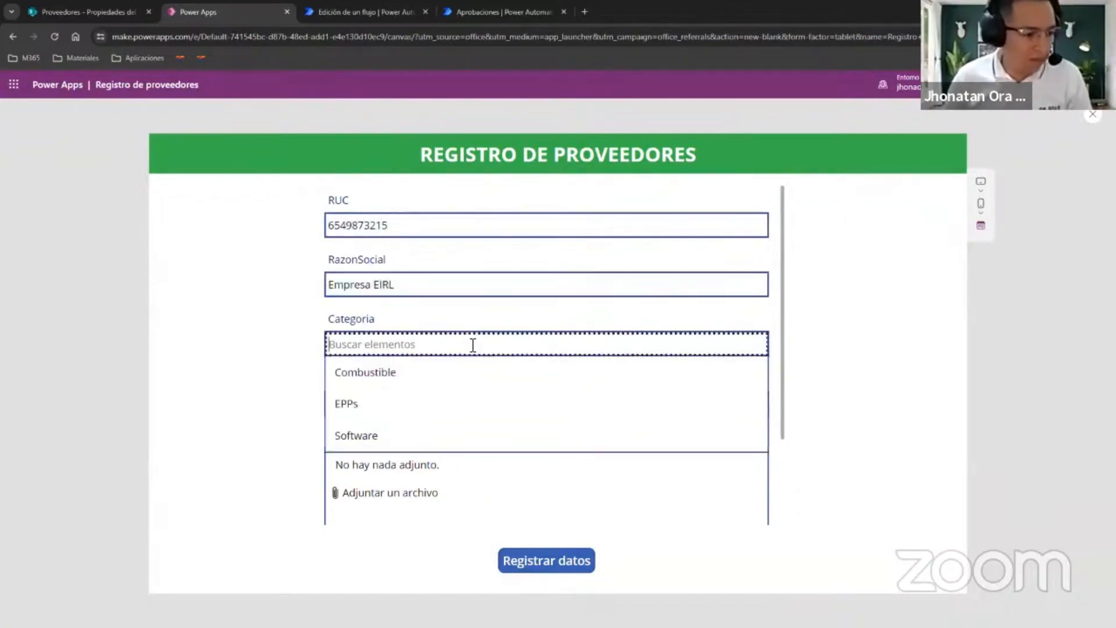
click(418, 378)
click(404, 407)
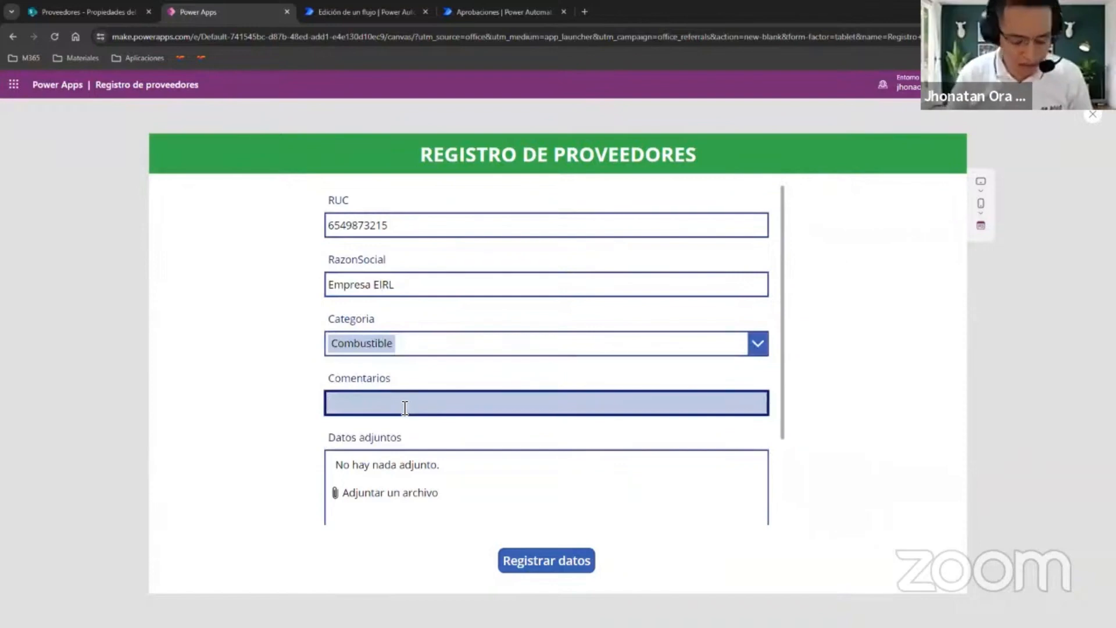
text(Nuevo pro)
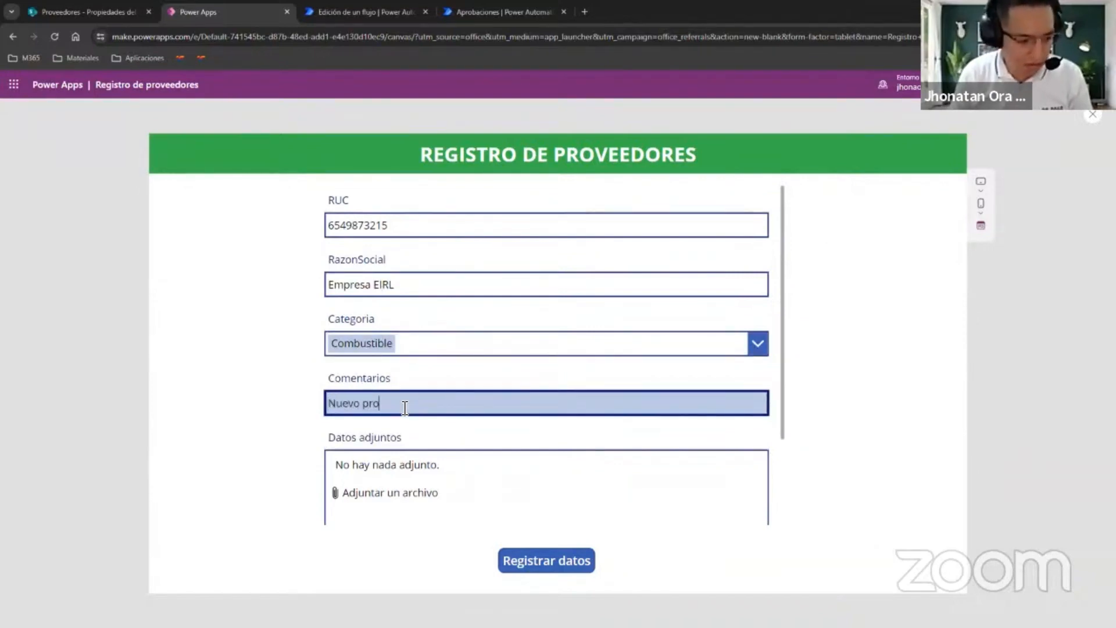
text(veedor para)
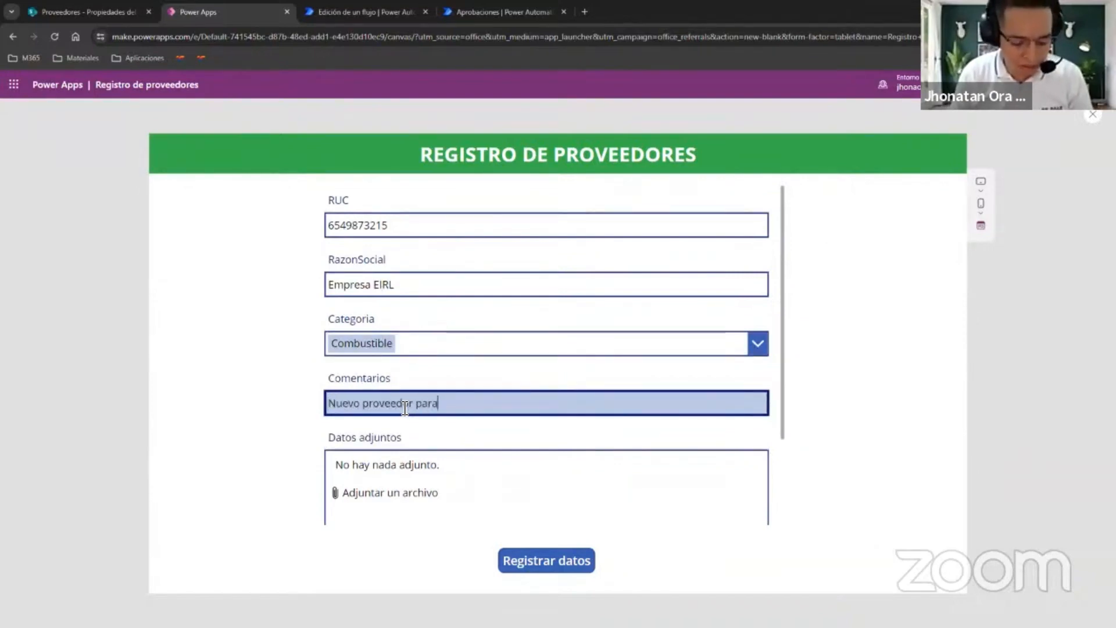
text( suministro de DIESEL)
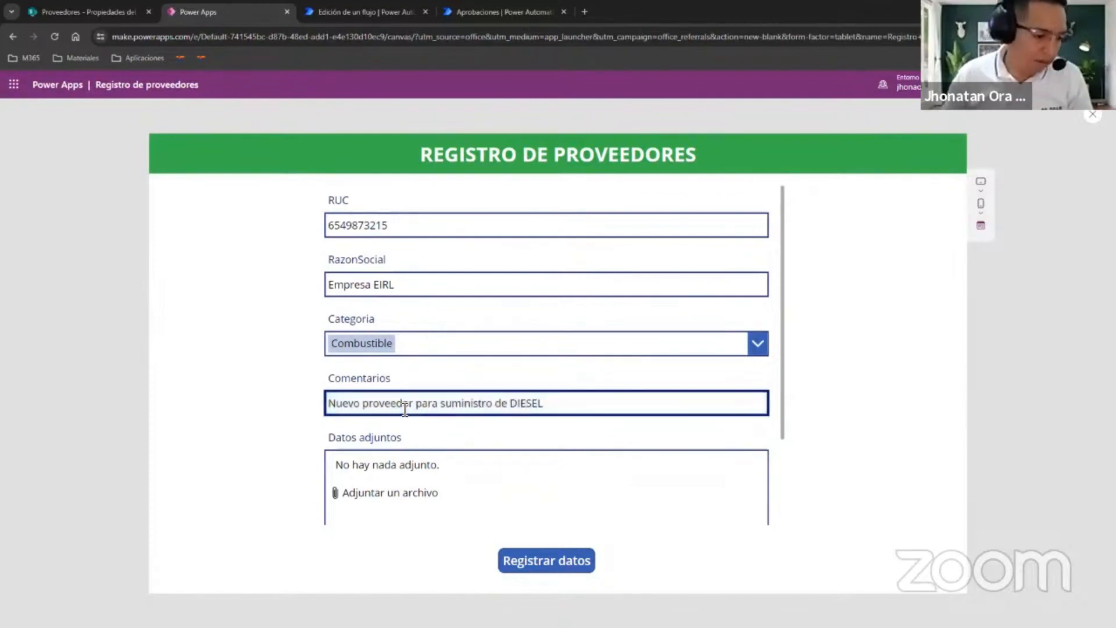
key(Tab)
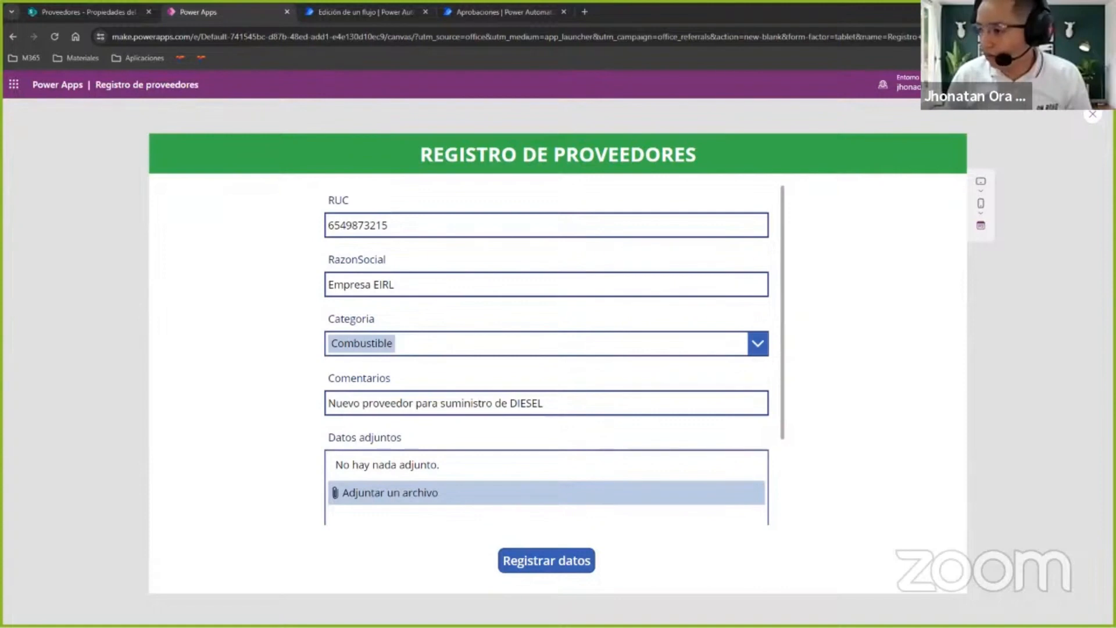
Attach Ficha Tecnica DIESEL.pdf and the icoCalendario image to the supplier record, and register the data.
scroll(407, 477, down, 2)
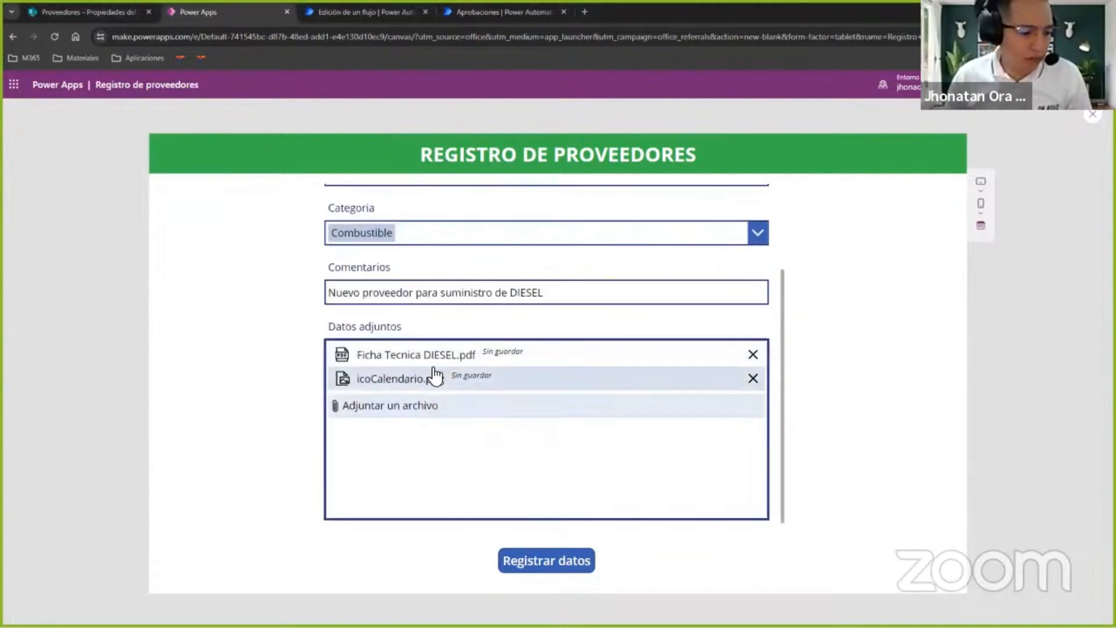
scroll(434, 377, up, 2)
click(550, 563)
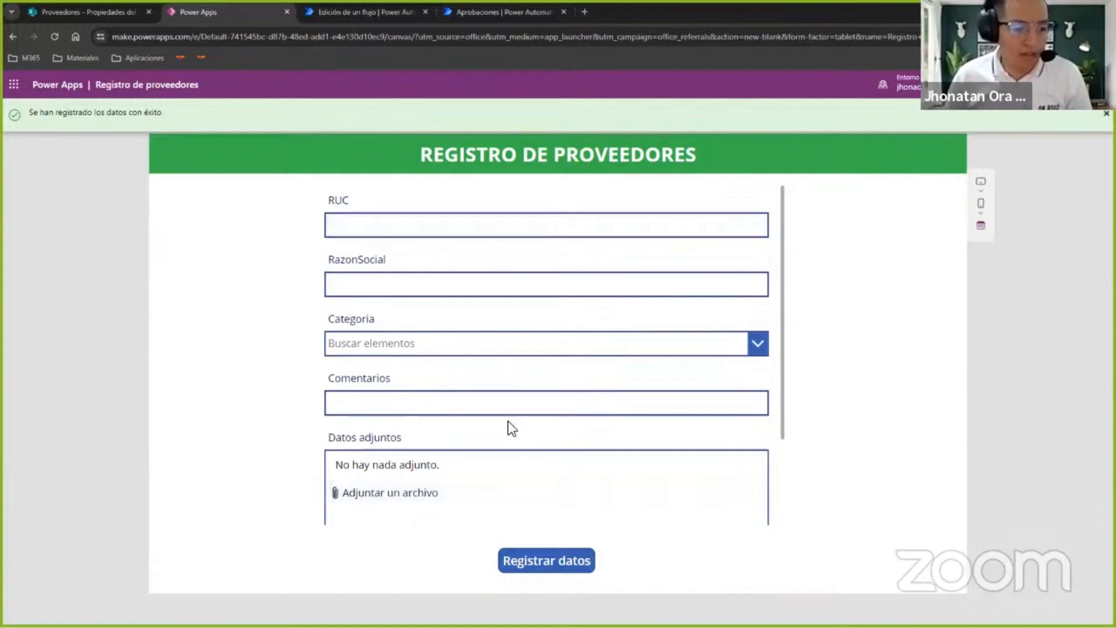
Switch to Power Automate, open the Demo Aprobacion flow's details page and refresh its 28-day run history to look for the new run.
click(383, 12)
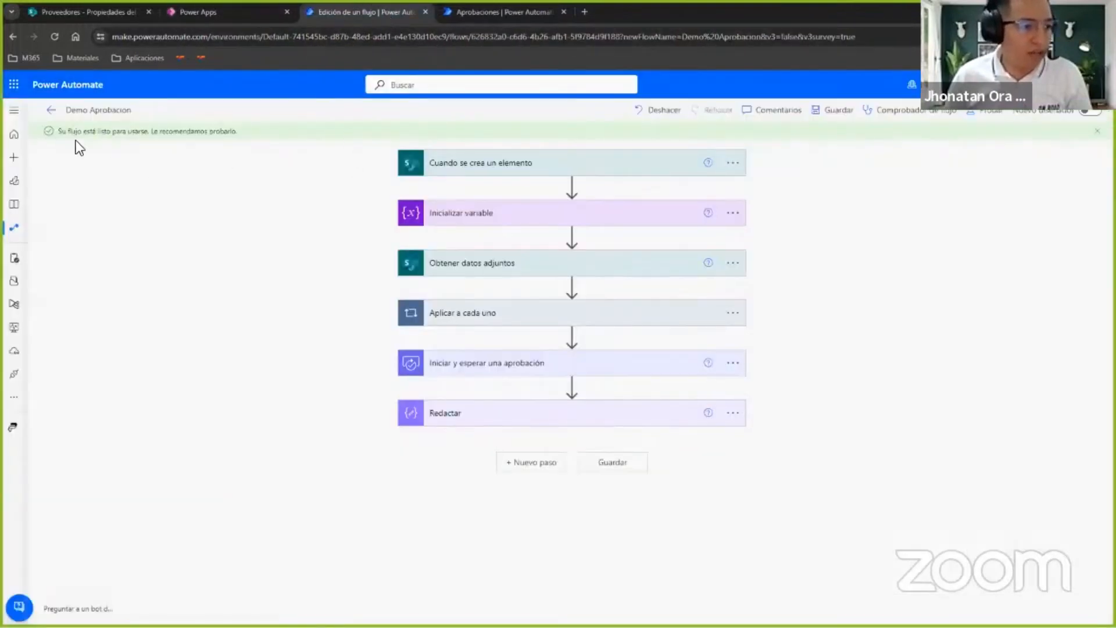
click(48, 110)
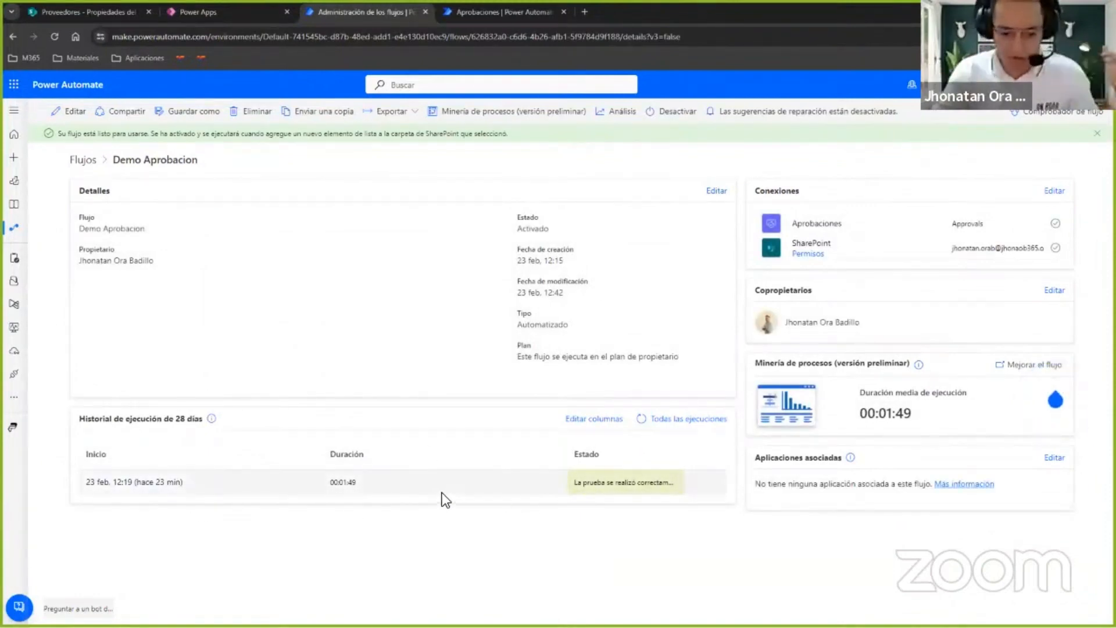
click(642, 420)
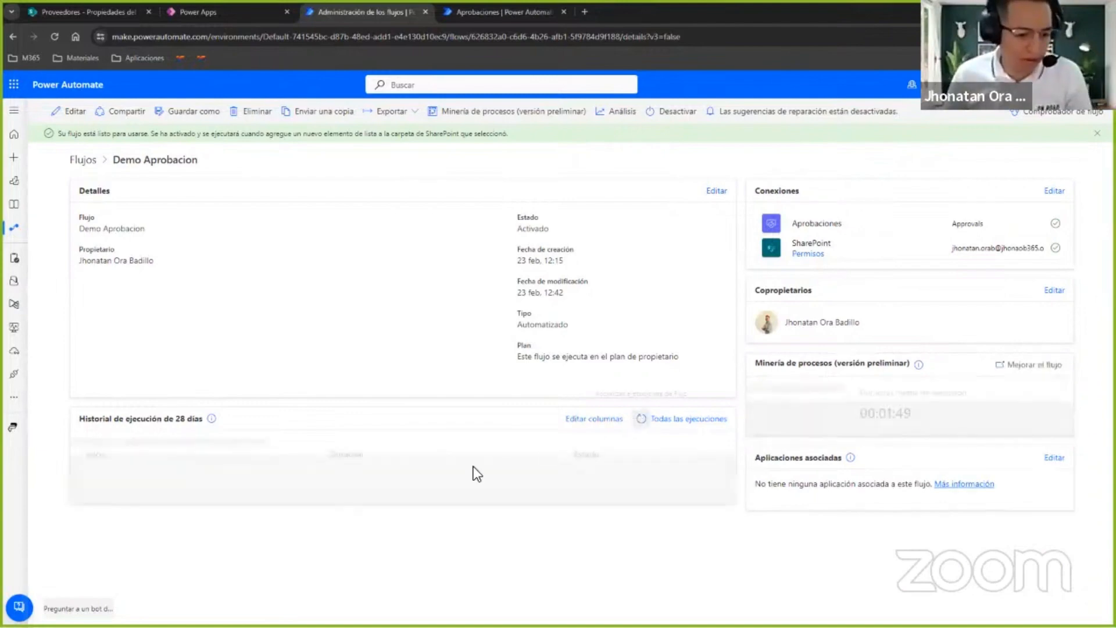
click(641, 420)
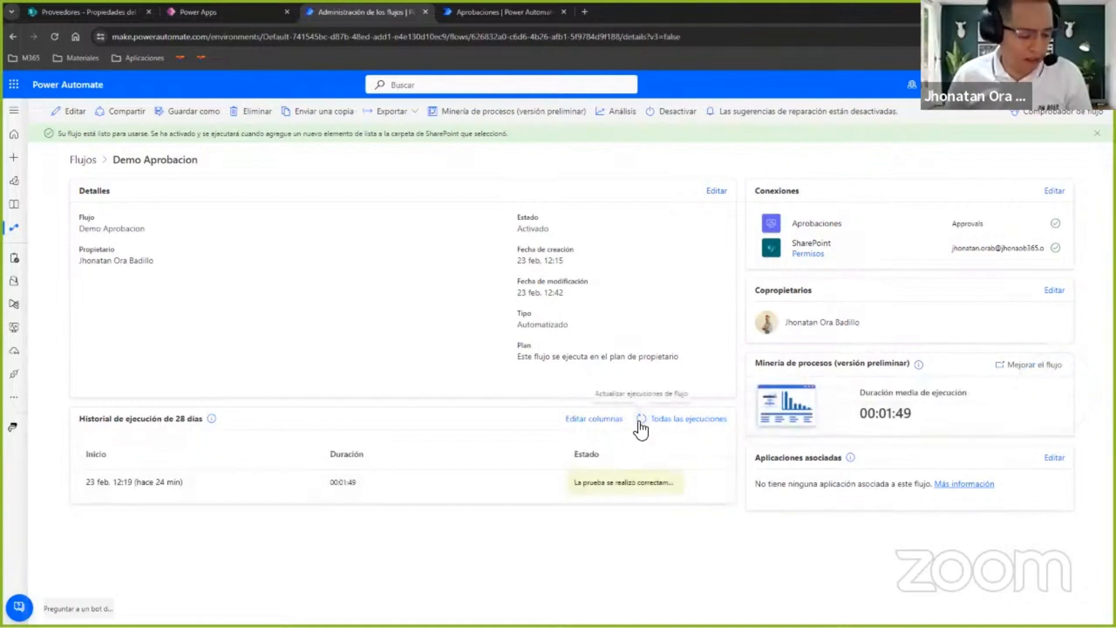
click(640, 421)
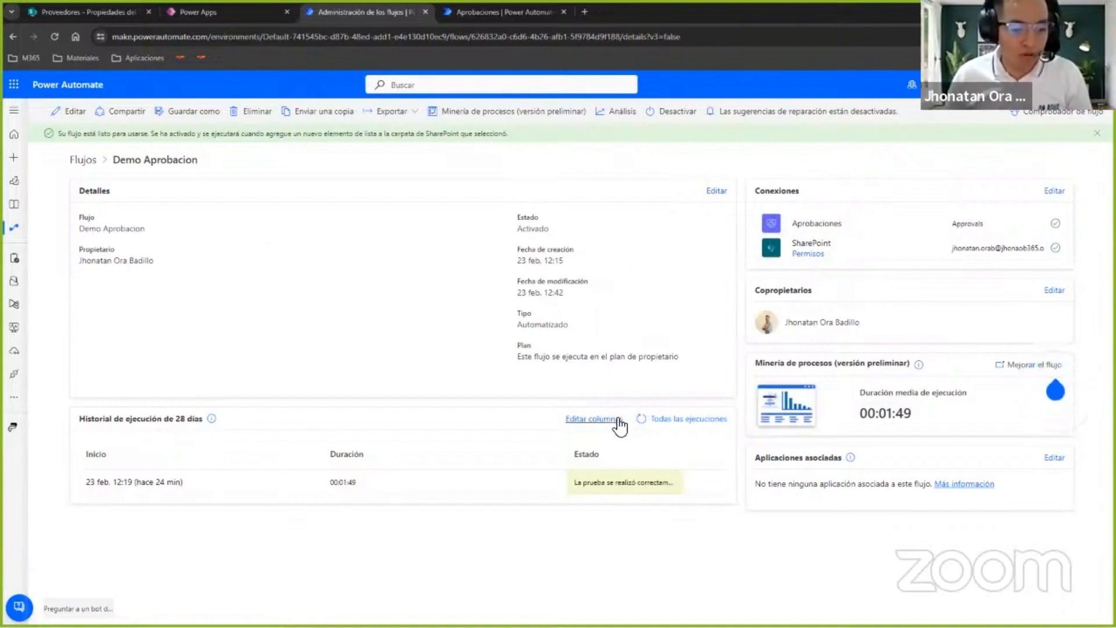
click(641, 419)
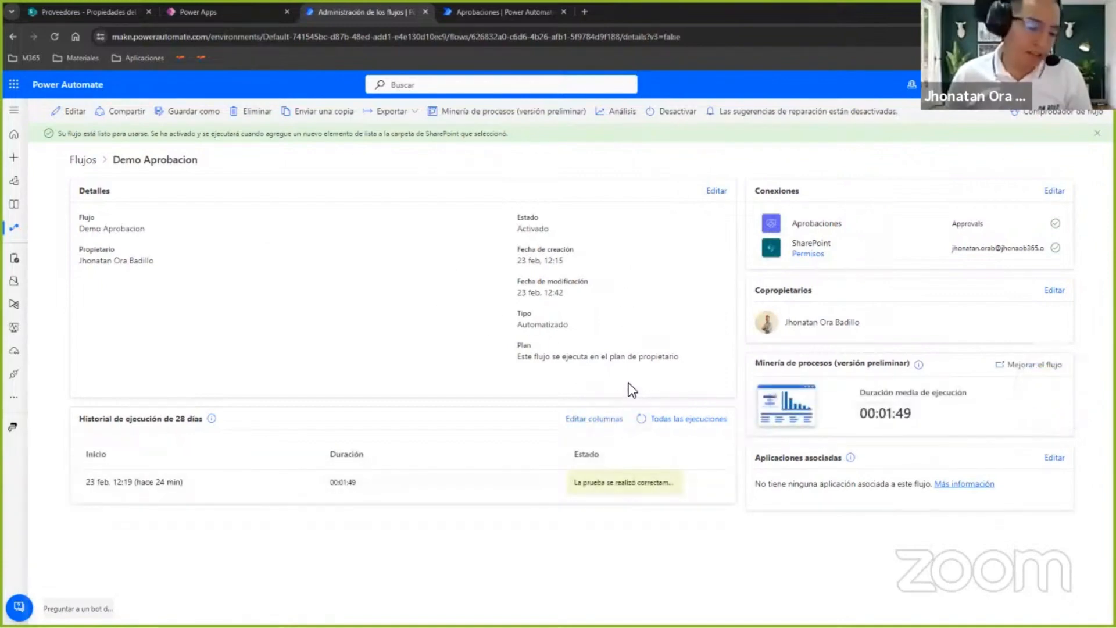
click(641, 420)
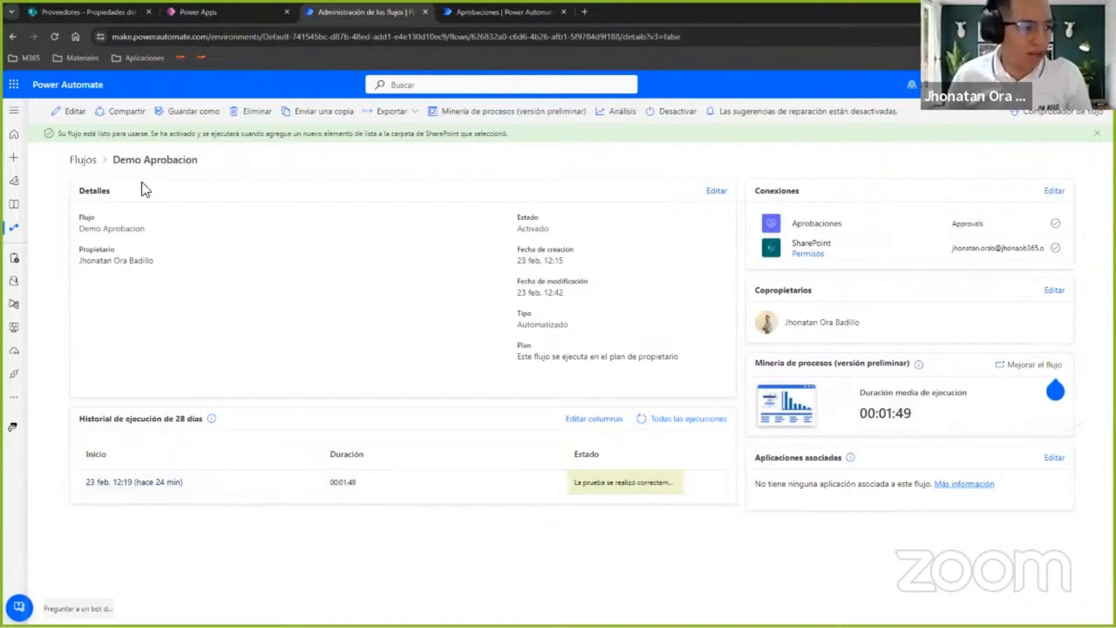
click(642, 420)
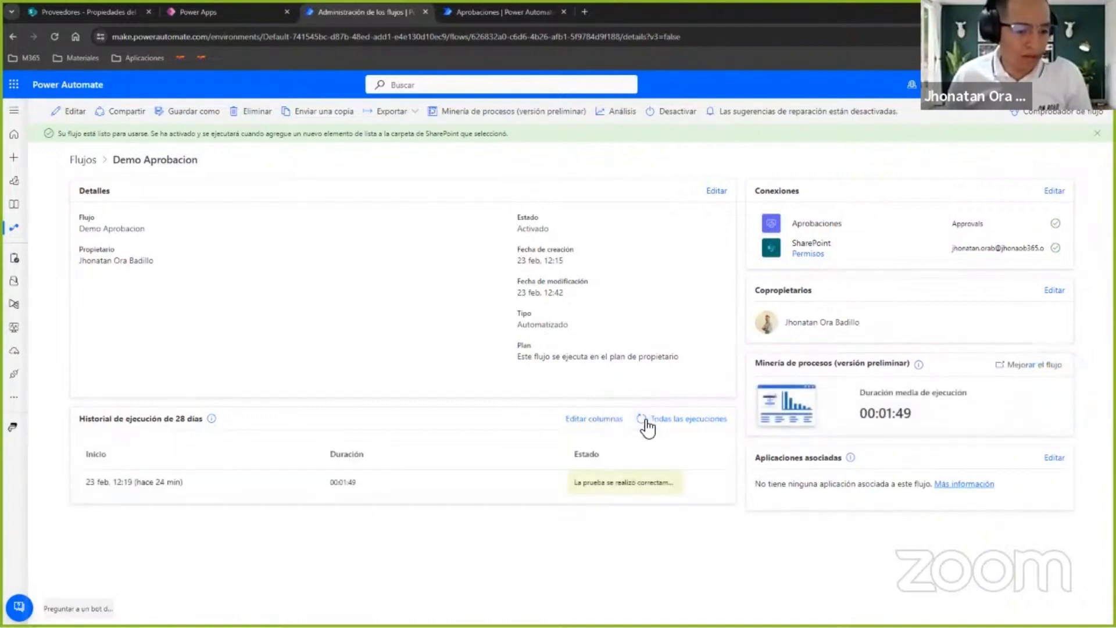
click(645, 419)
click(638, 419)
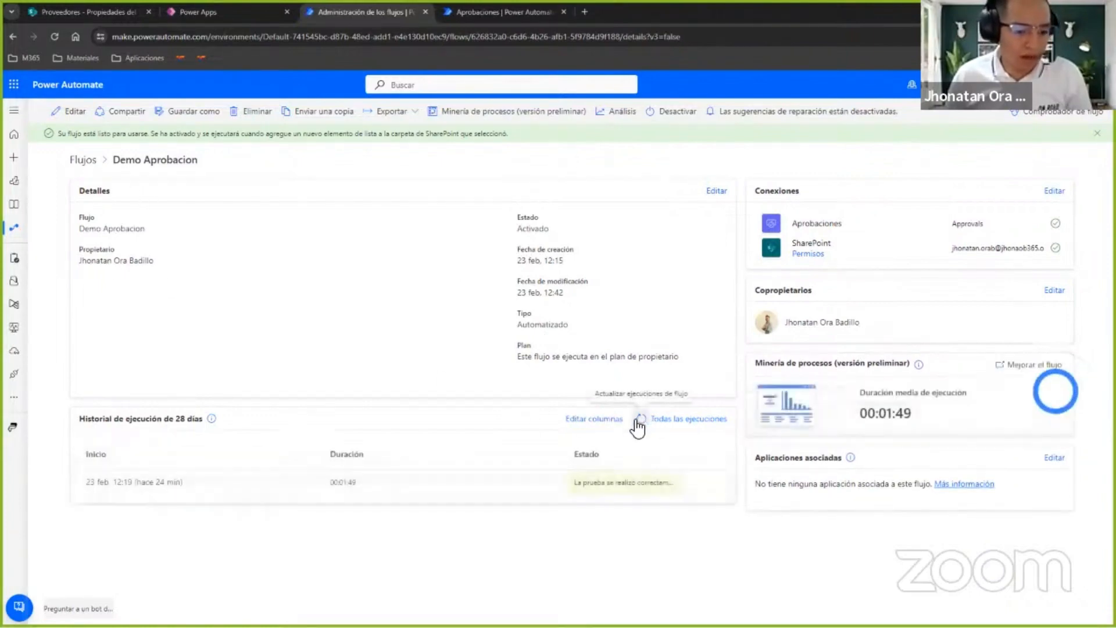
click(68, 111)
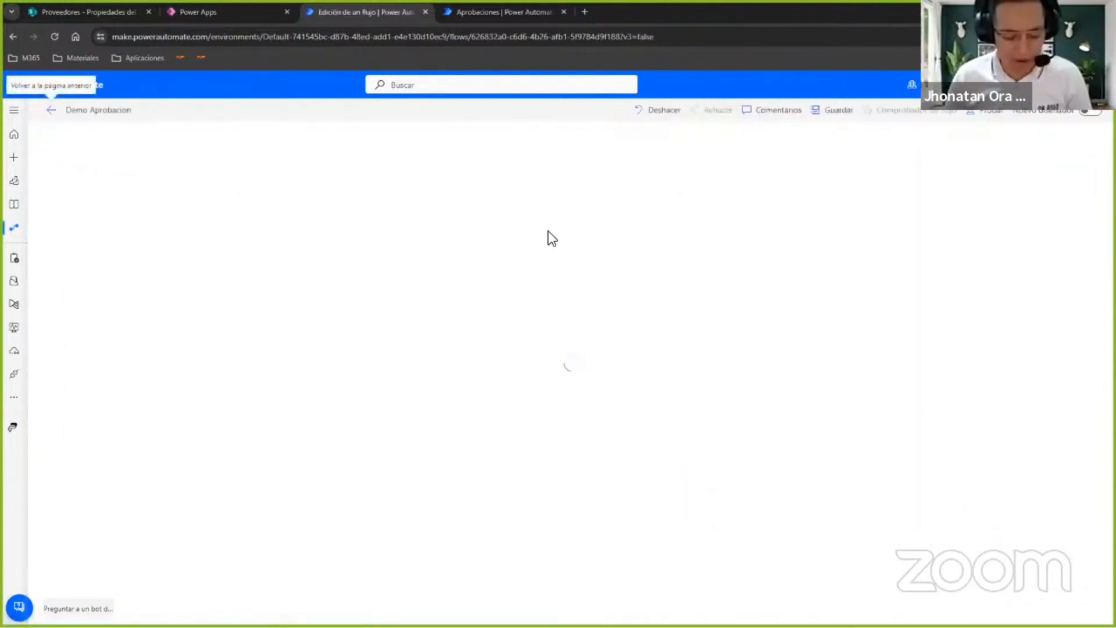
click(984, 111)
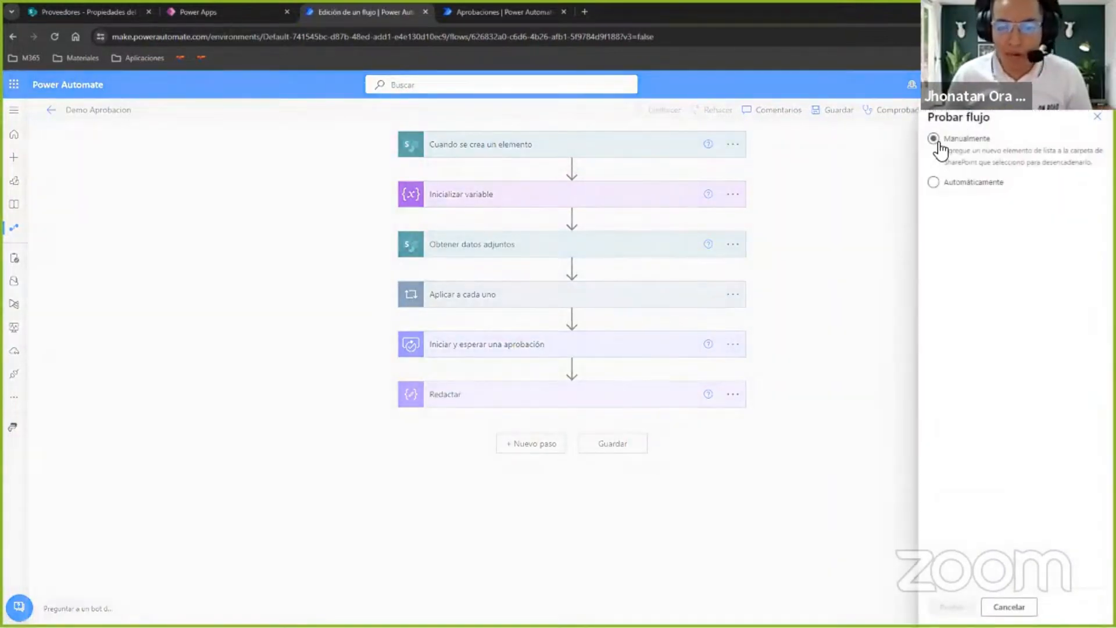
click(936, 141)
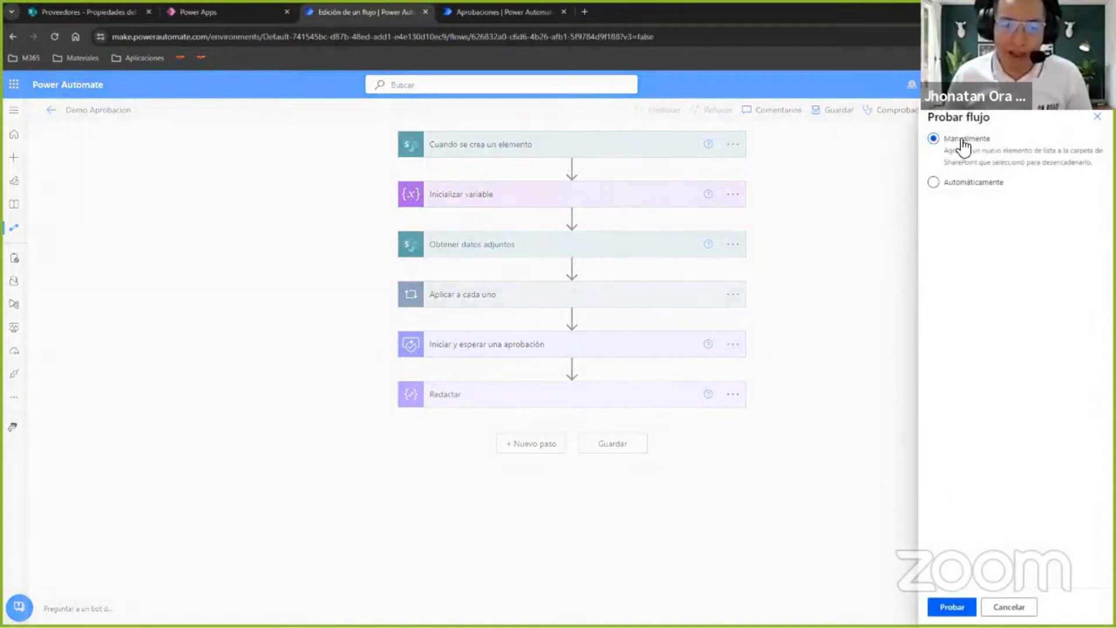
click(1096, 117)
click(991, 111)
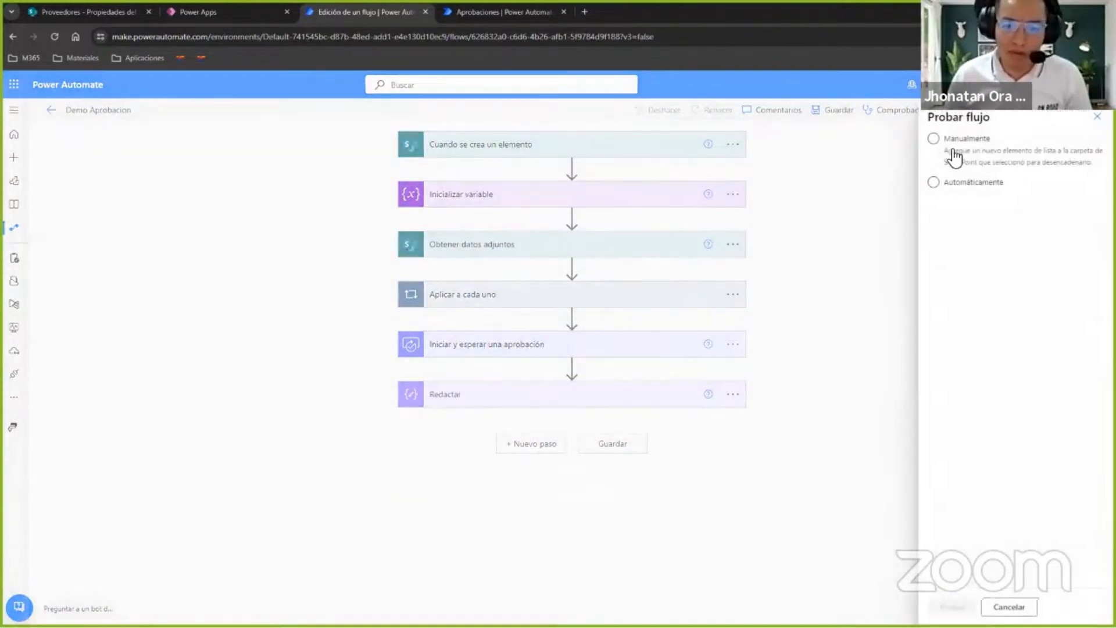
click(953, 144)
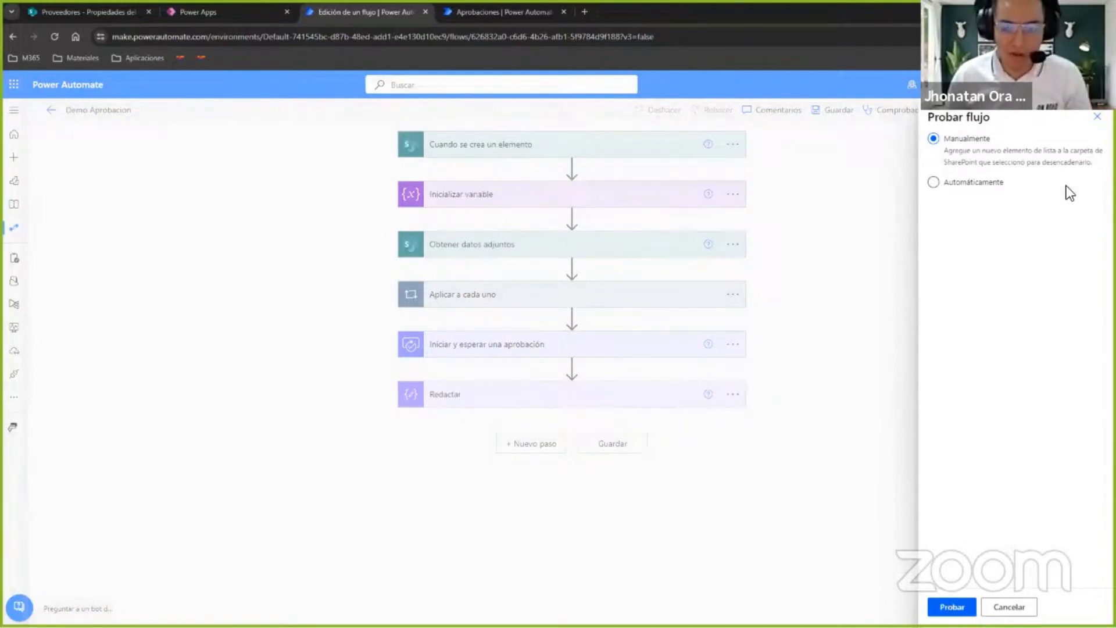
click(1097, 116)
Return to the Demo Aprobacion details page and check the refreshed run history again.
click(52, 110)
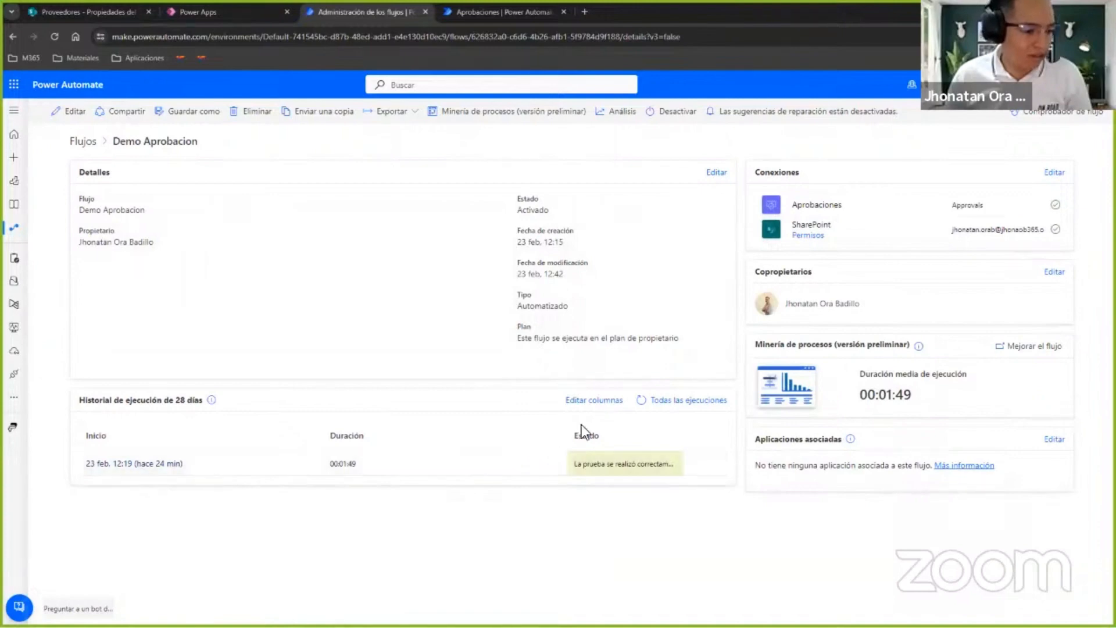
click(641, 401)
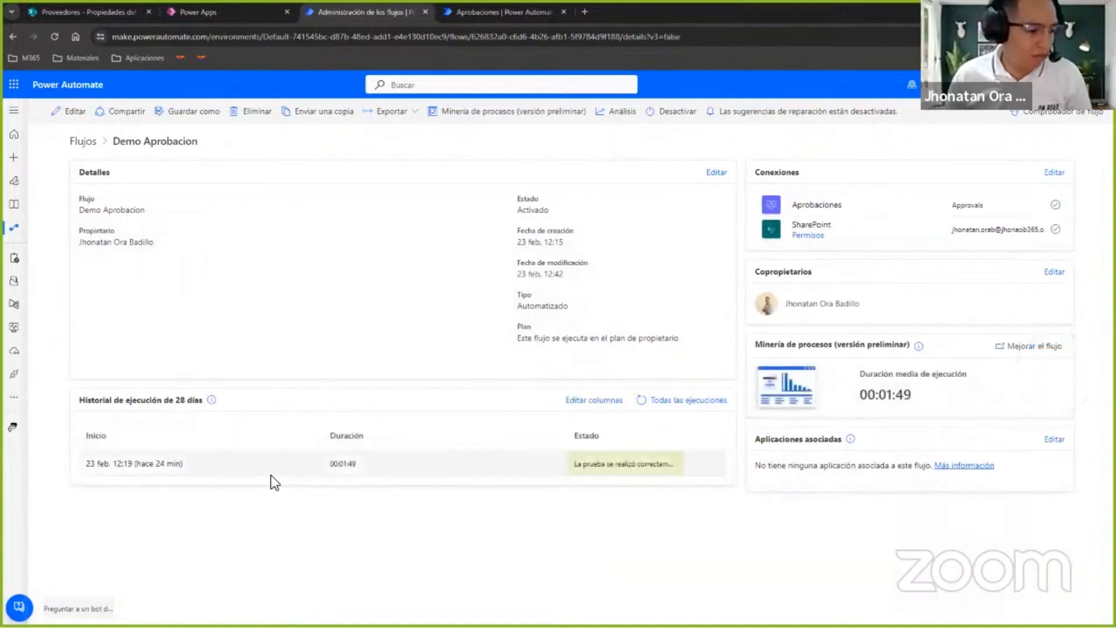
click(640, 401)
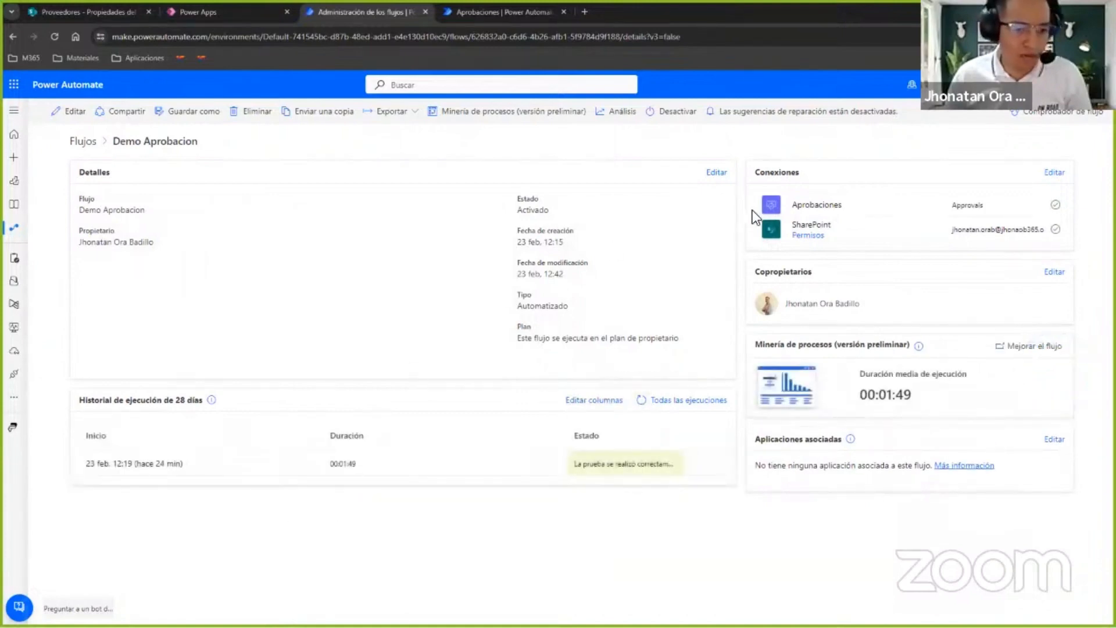
Open the Demo Aprobacion flow for editing and start a manual test of it, dismissing the loading error.
click(68, 112)
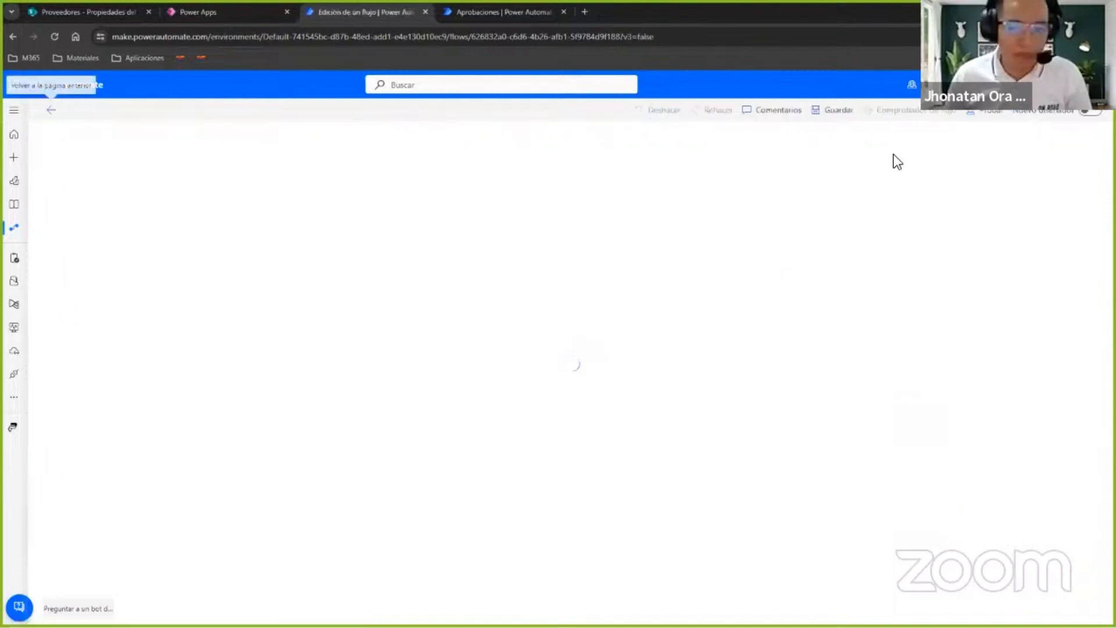
click(982, 114)
click(934, 139)
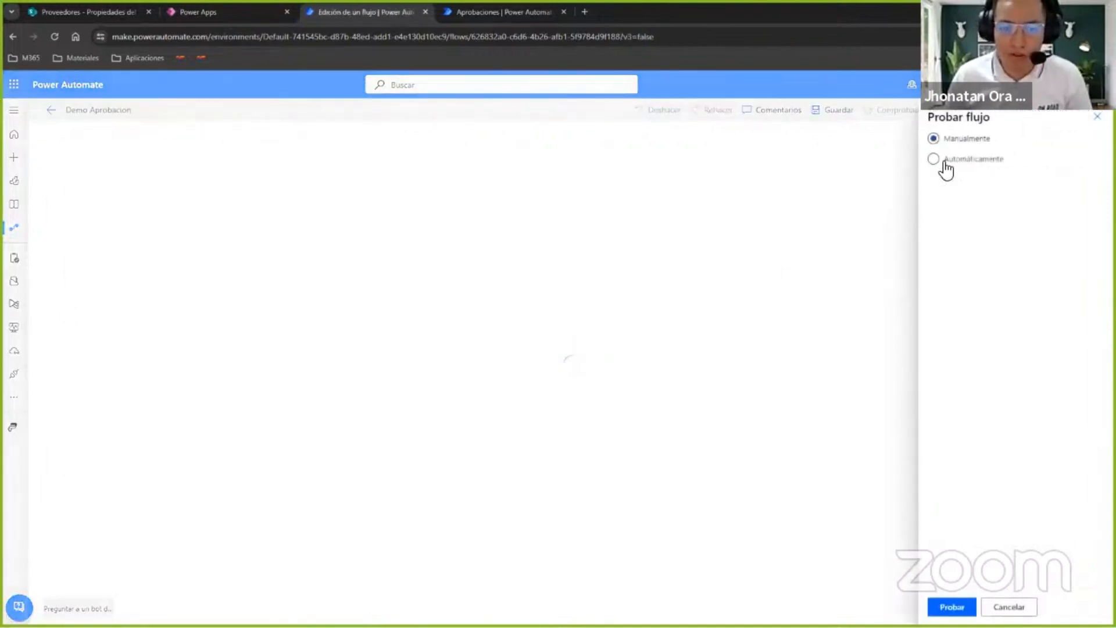
click(953, 607)
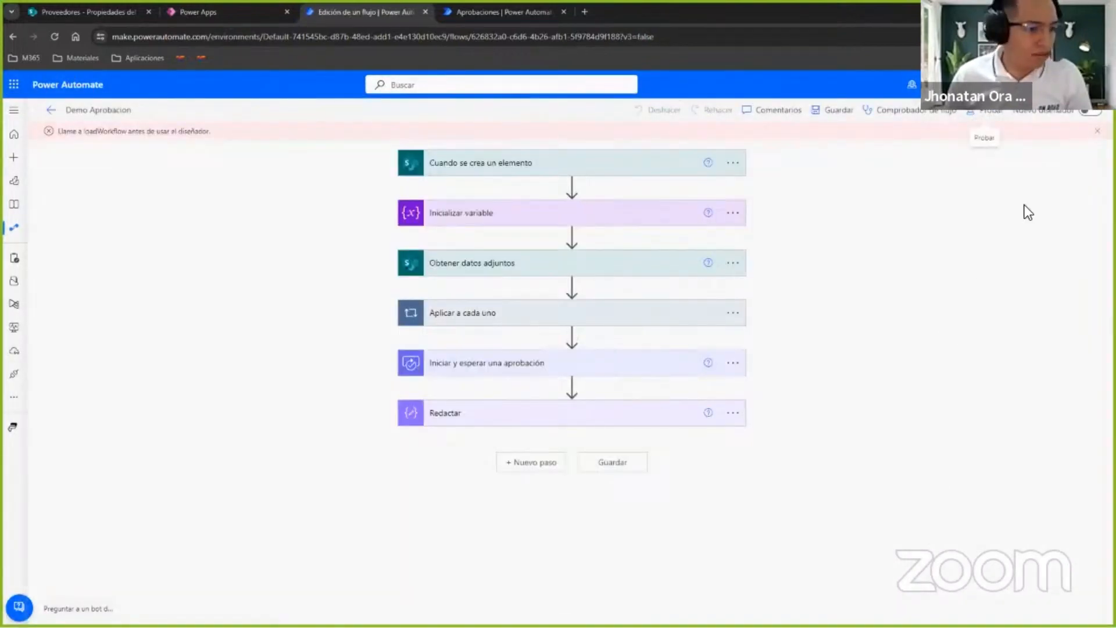
click(1097, 131)
click(982, 110)
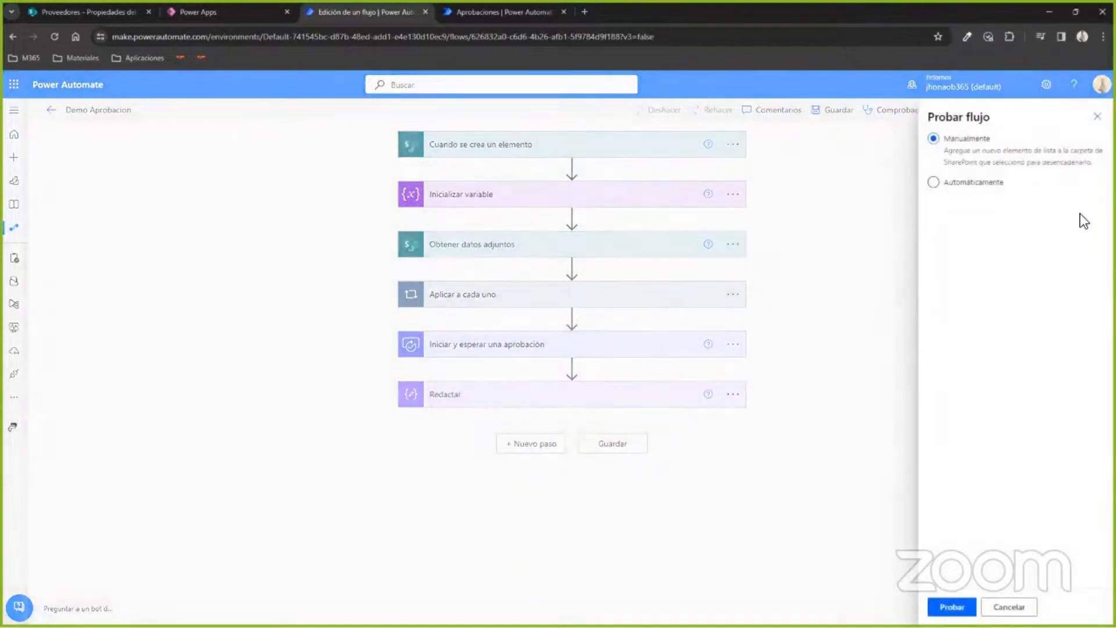
click(951, 607)
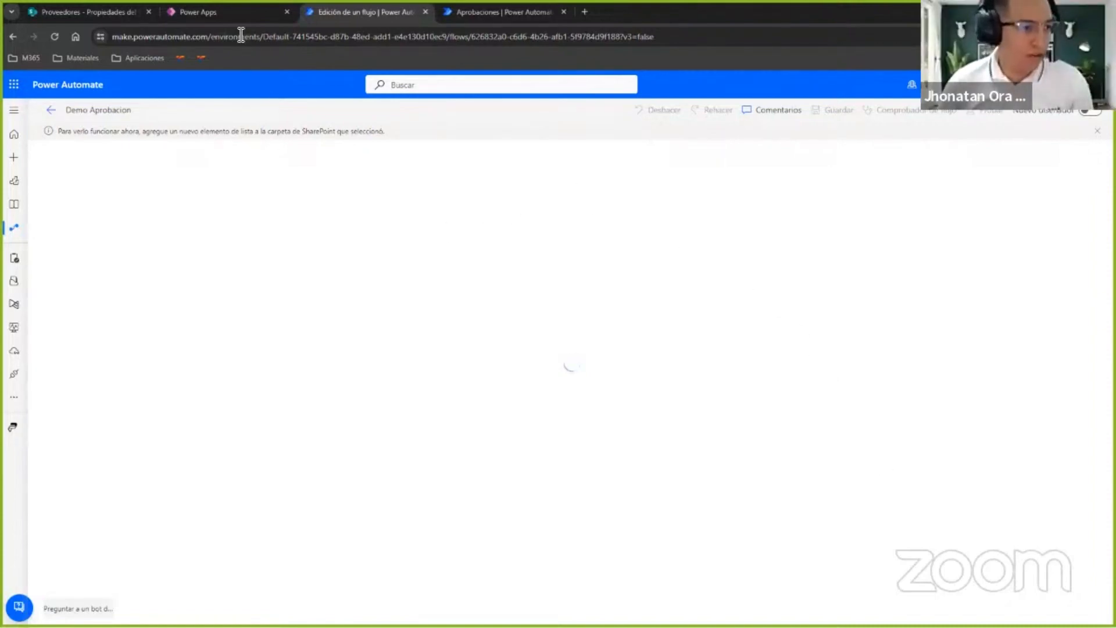
Switch to Power Apps and enter the new supplier's RUC number and the RazonSocial Empresa EIRL.
click(215, 12)
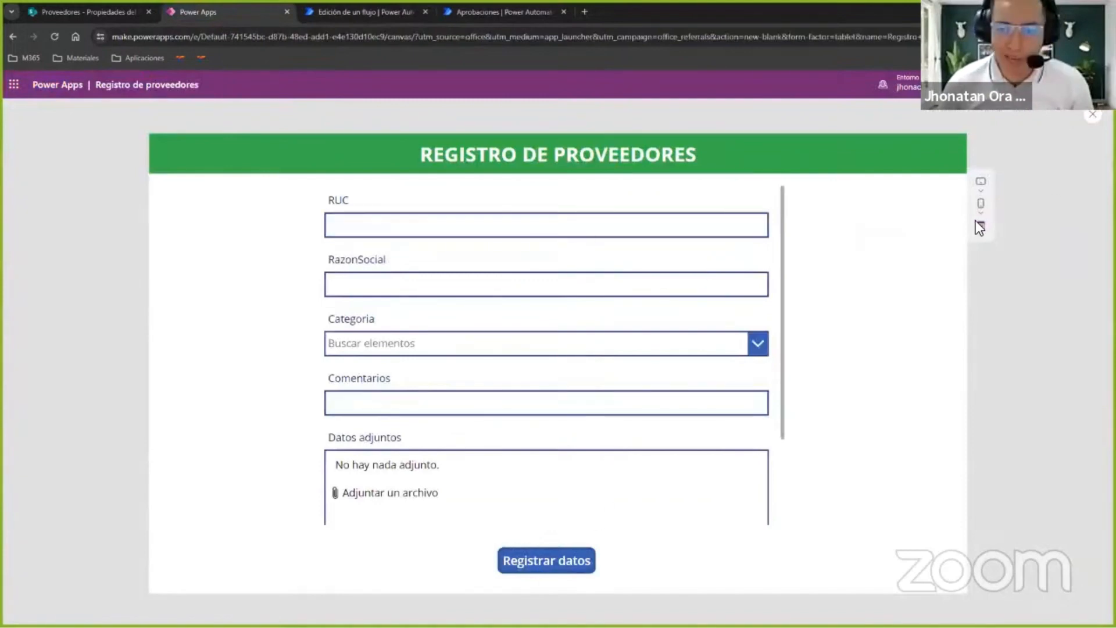
click(487, 221)
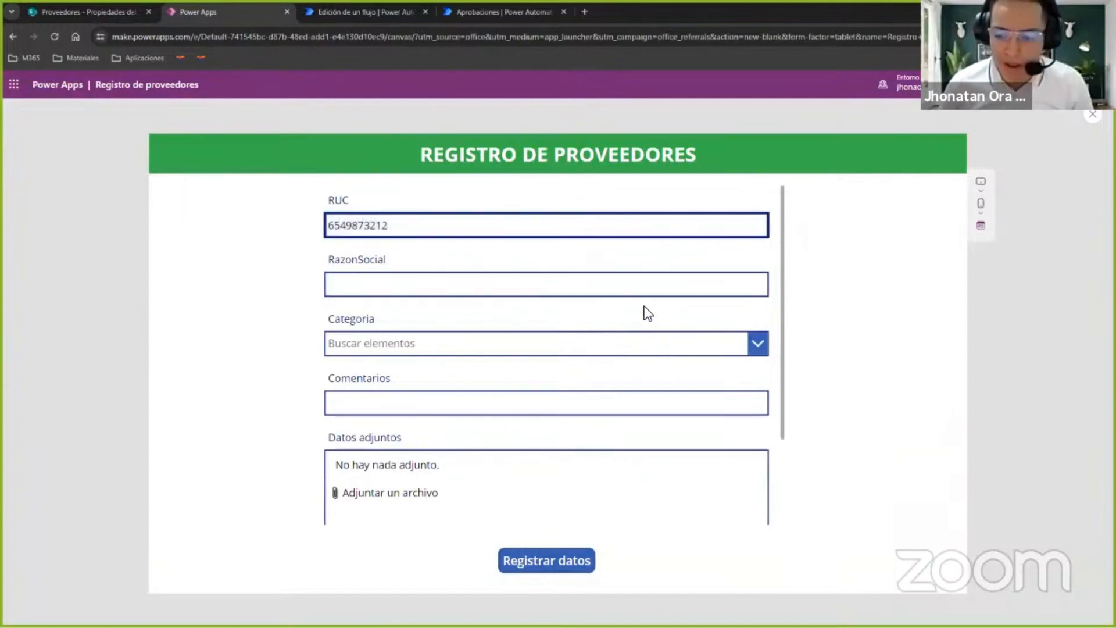
click(413, 286)
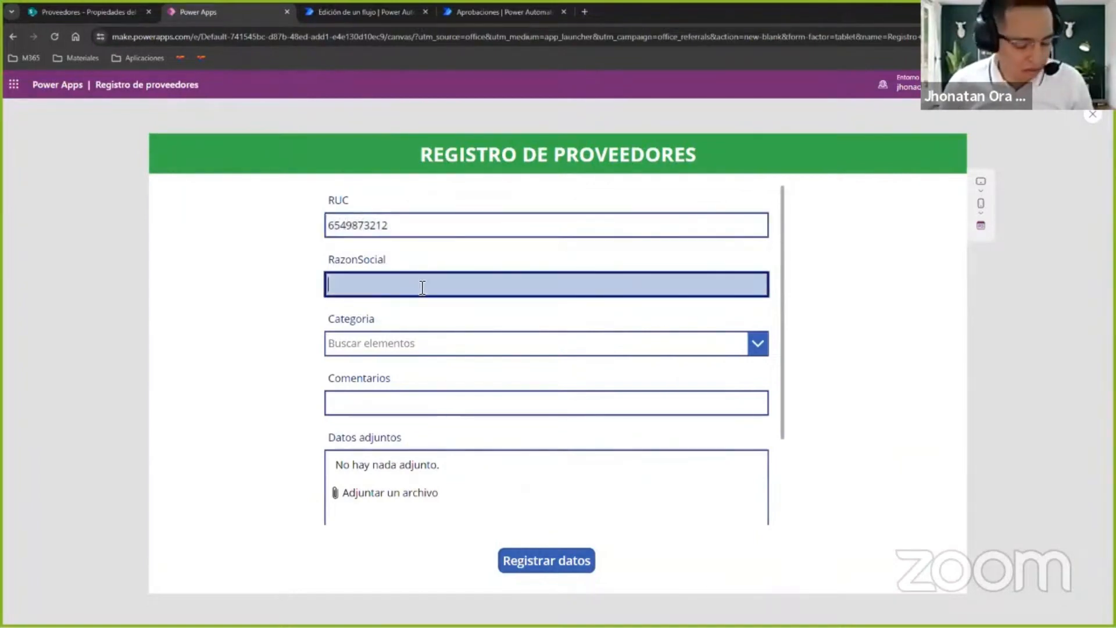
text(Empresa EIRL)
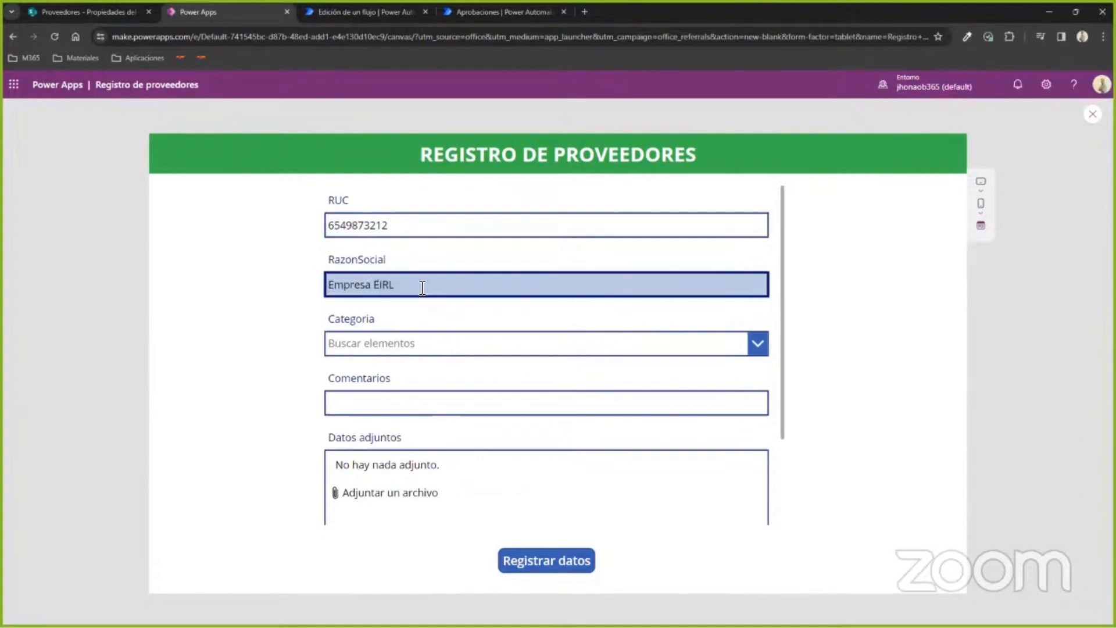
click(358, 13)
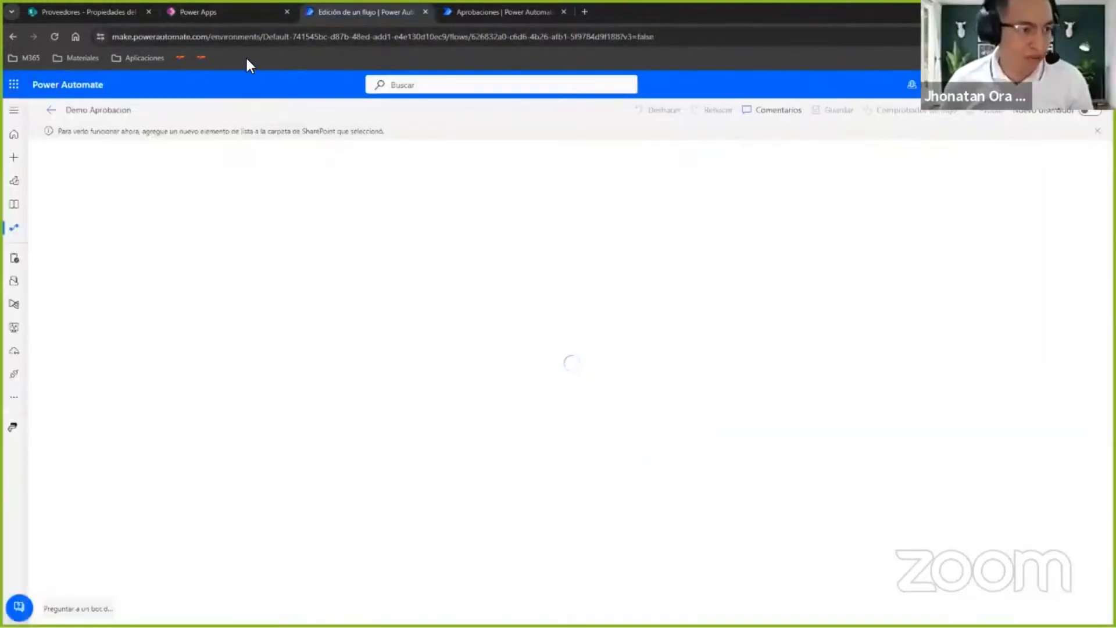
click(225, 11)
Set the category to Combustible and the comment to Demo, attach Ficha Tecnica DIESEL.pdf and icoTable.png, and register the data.
click(433, 347)
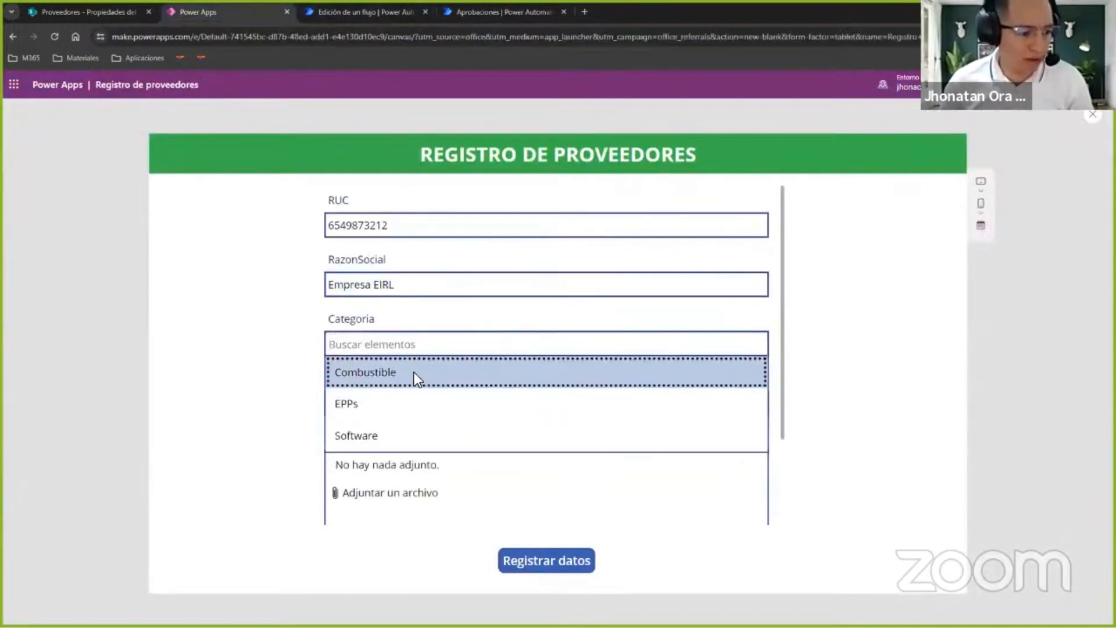
click(414, 375)
click(429, 405)
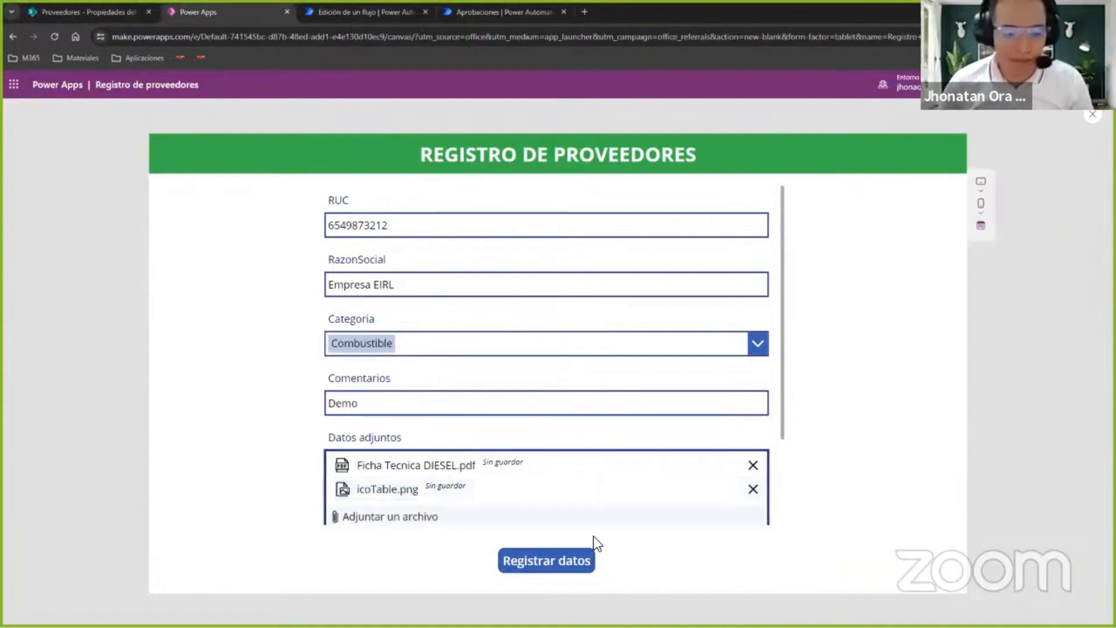
click(554, 561)
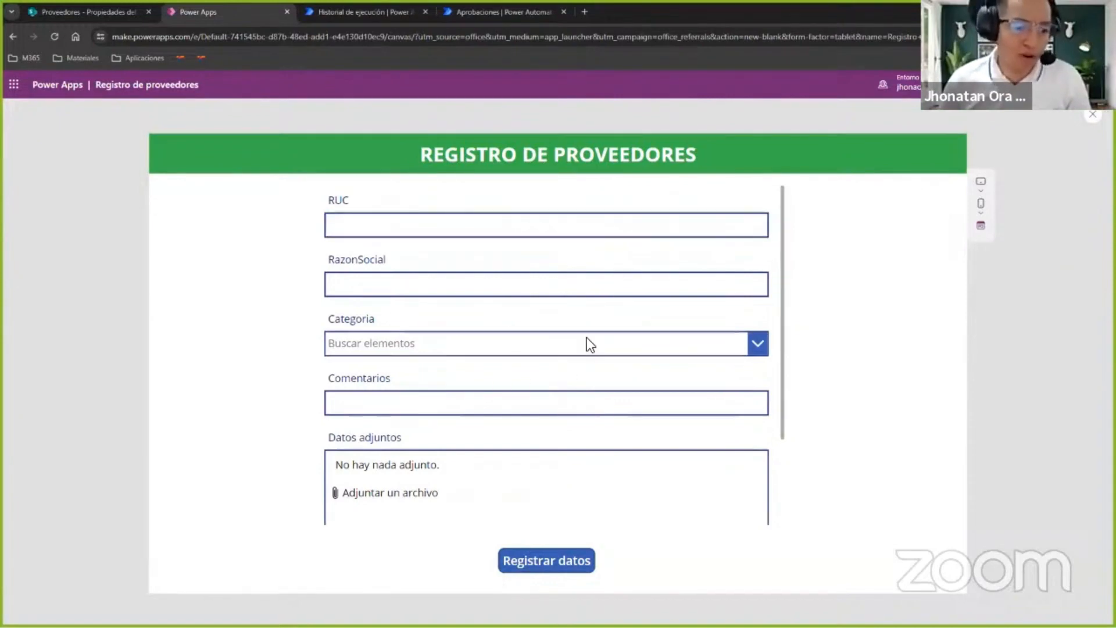
Switch to the SharePoint Proveedores list, close the open item's details and reload the list to check the registered suppliers.
click(61, 14)
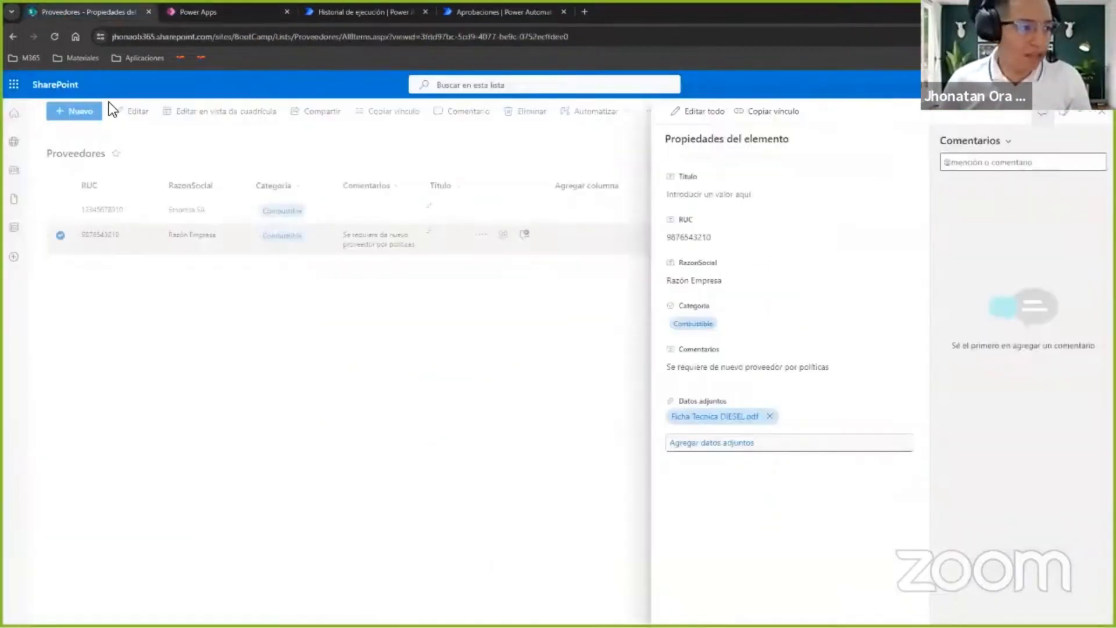
click(1093, 111)
click(54, 37)
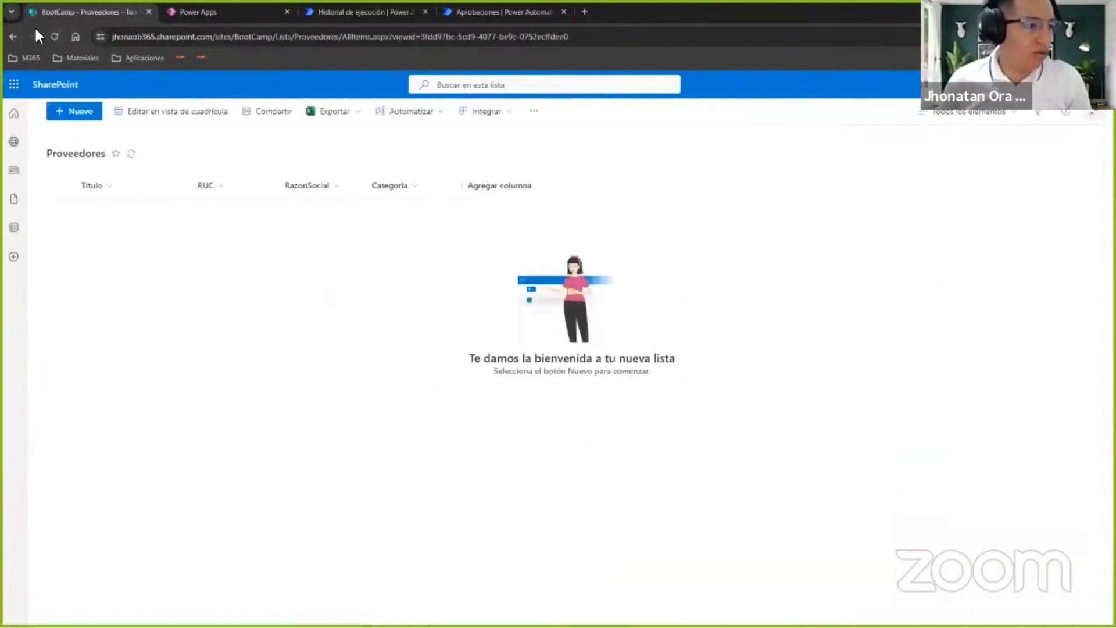
click(52, 37)
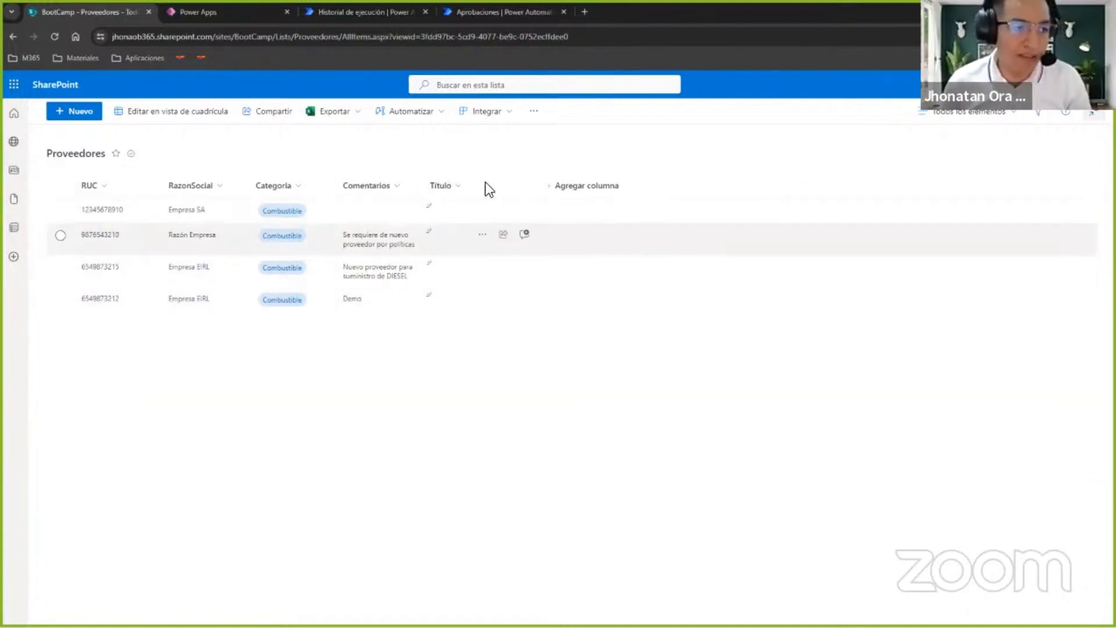
Return to the Demo Aprobacion run in Power Automate and examine the iterations of the Aplicar a cada uno loop.
click(334, 10)
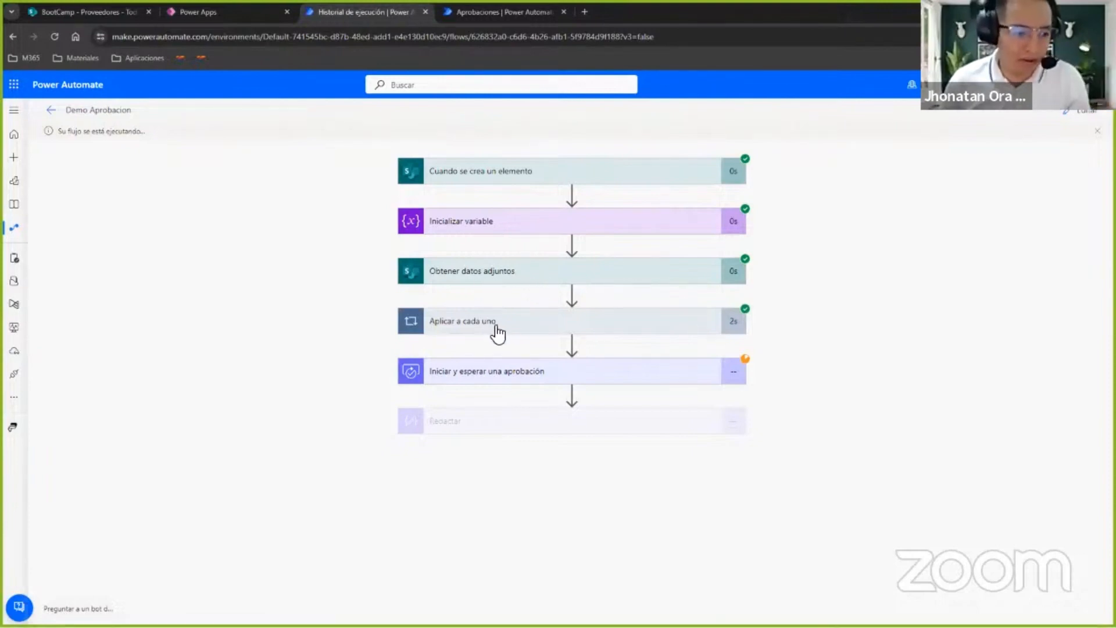
click(468, 324)
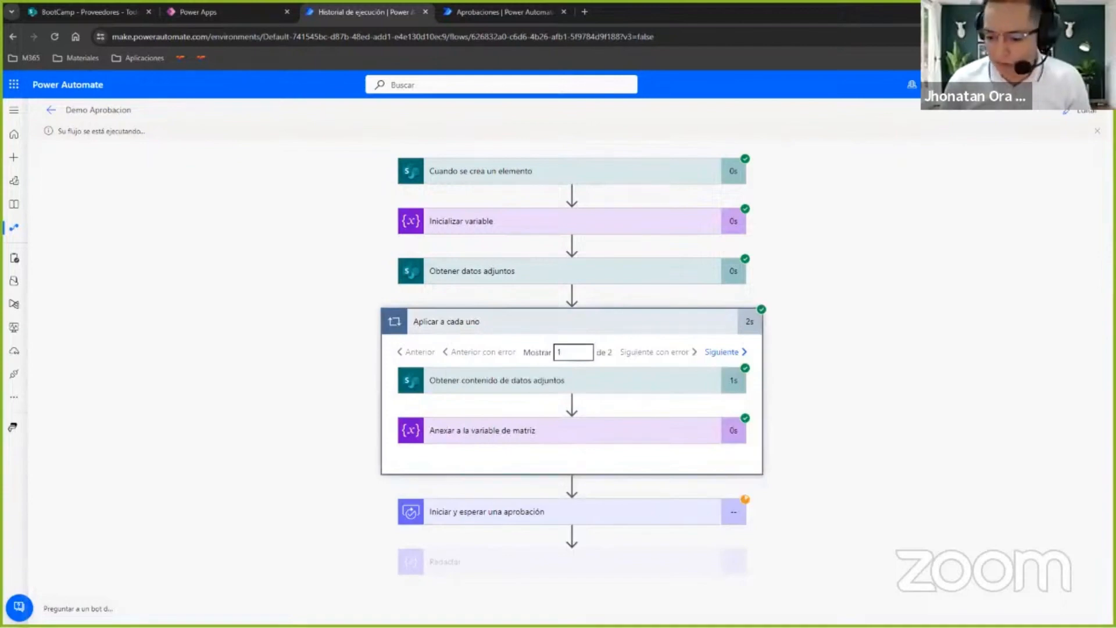
Open the Aprobaciones page and refresh the received requests to look for the new ones.
click(465, 12)
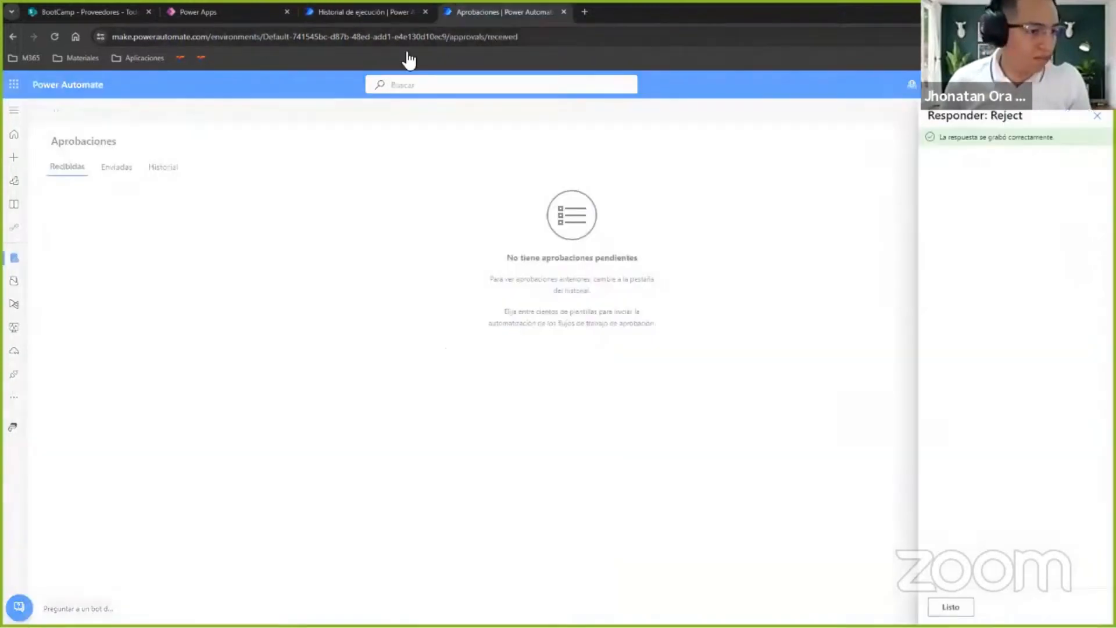
click(54, 36)
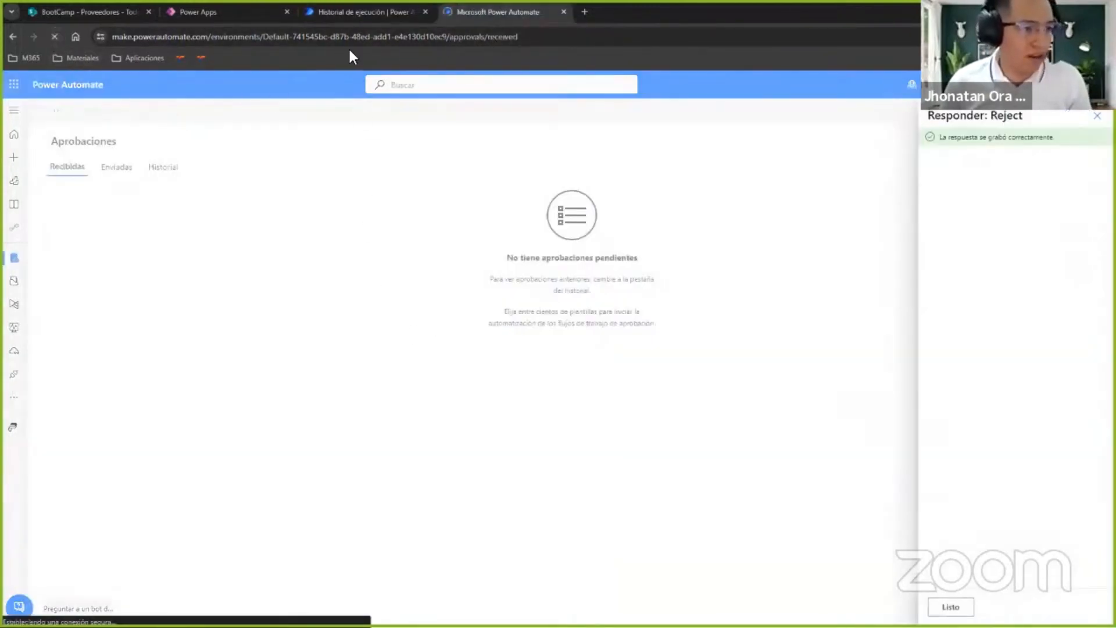
click(14, 110)
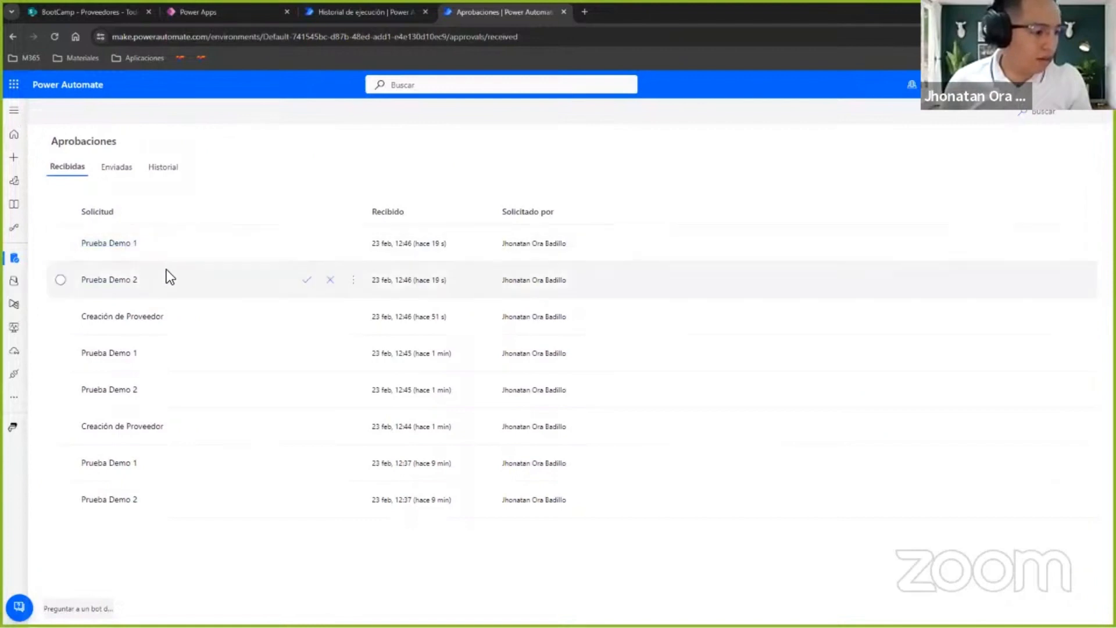
click(75, 170)
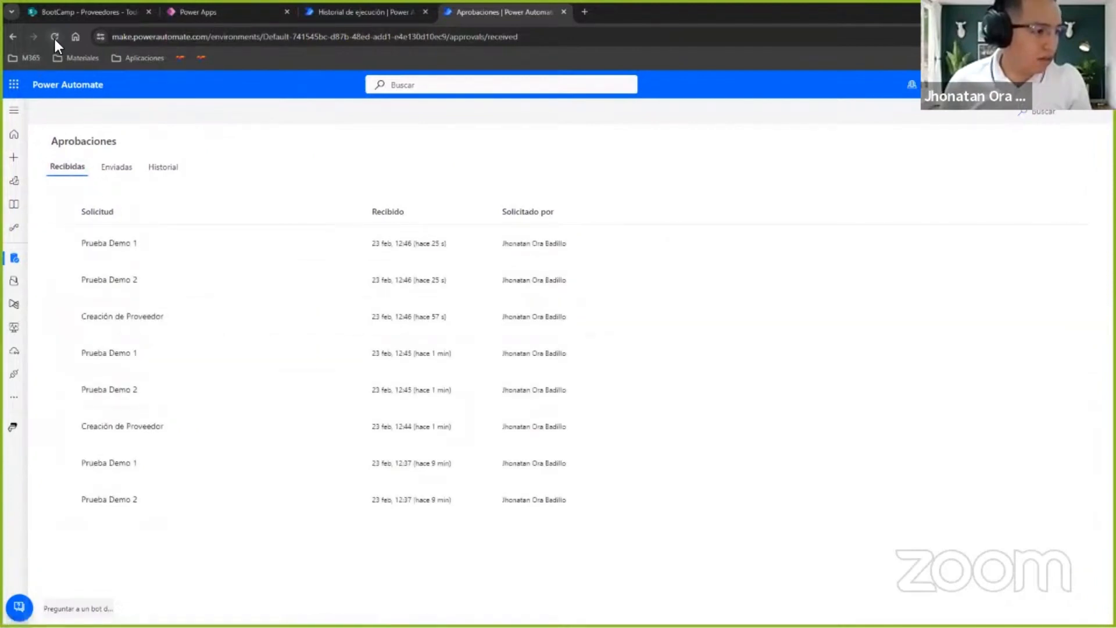
click(54, 36)
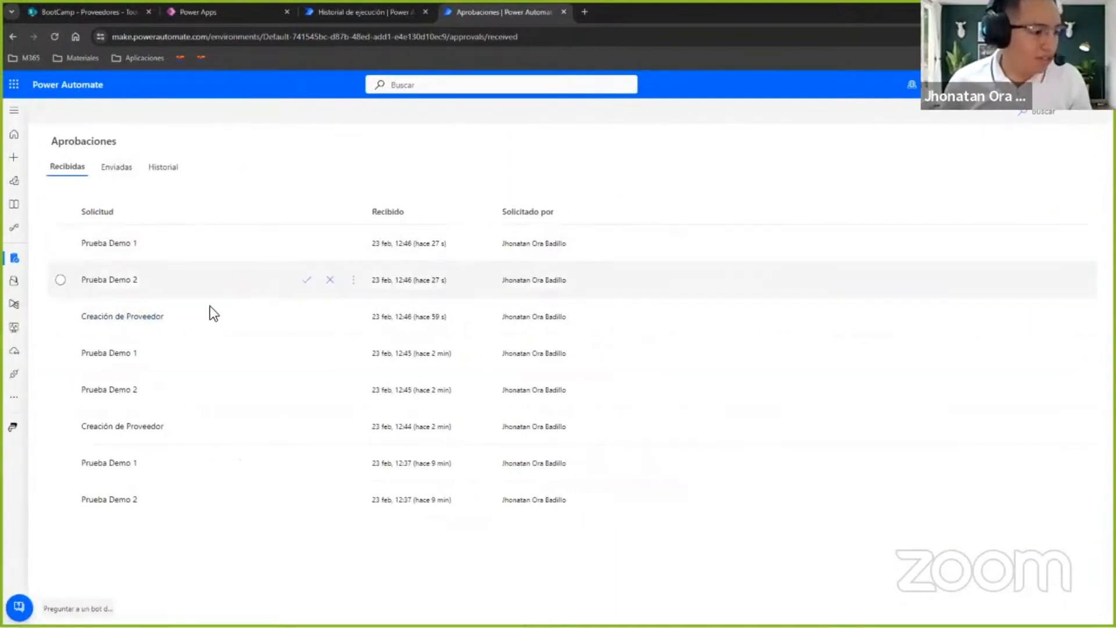
Examine the details of both Creación de Proveedor approval requests, closing each without responding.
click(132, 317)
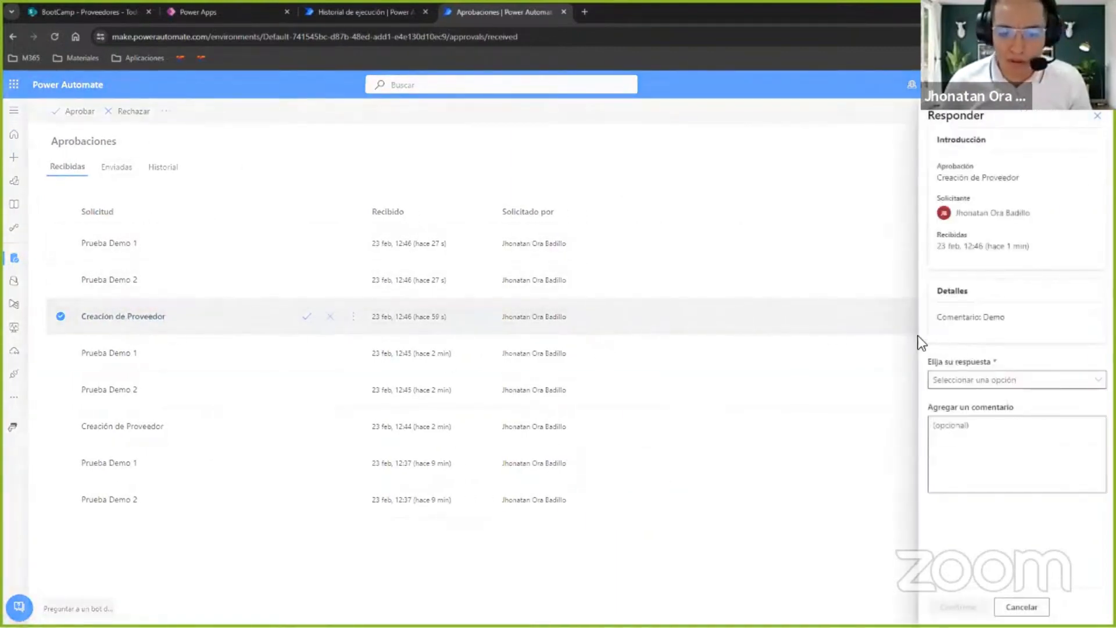
click(870, 352)
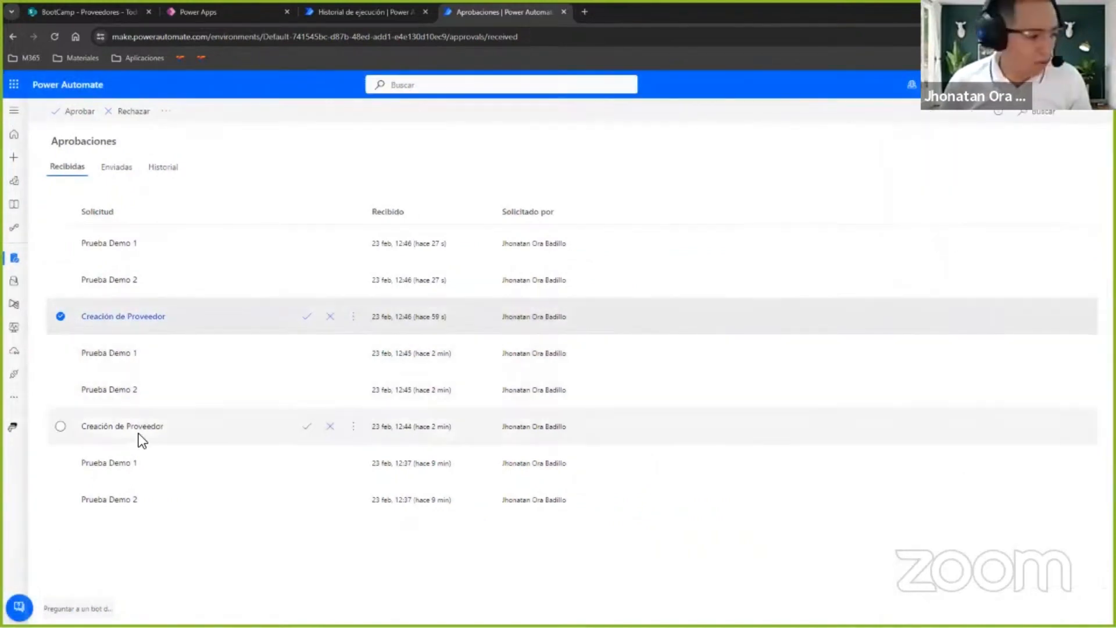
click(138, 432)
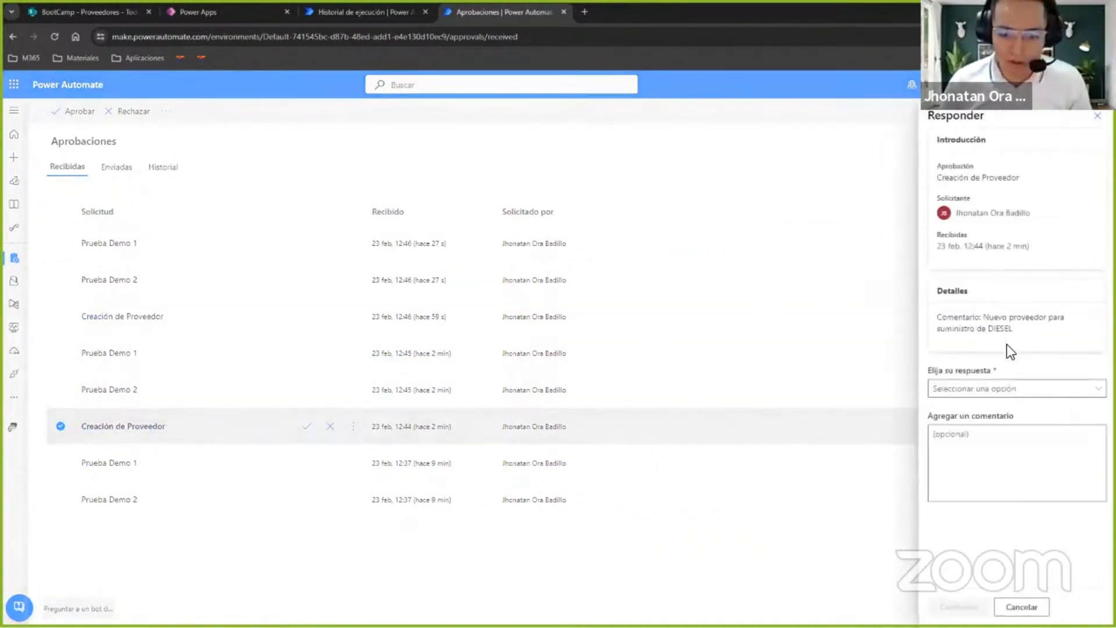
click(1097, 117)
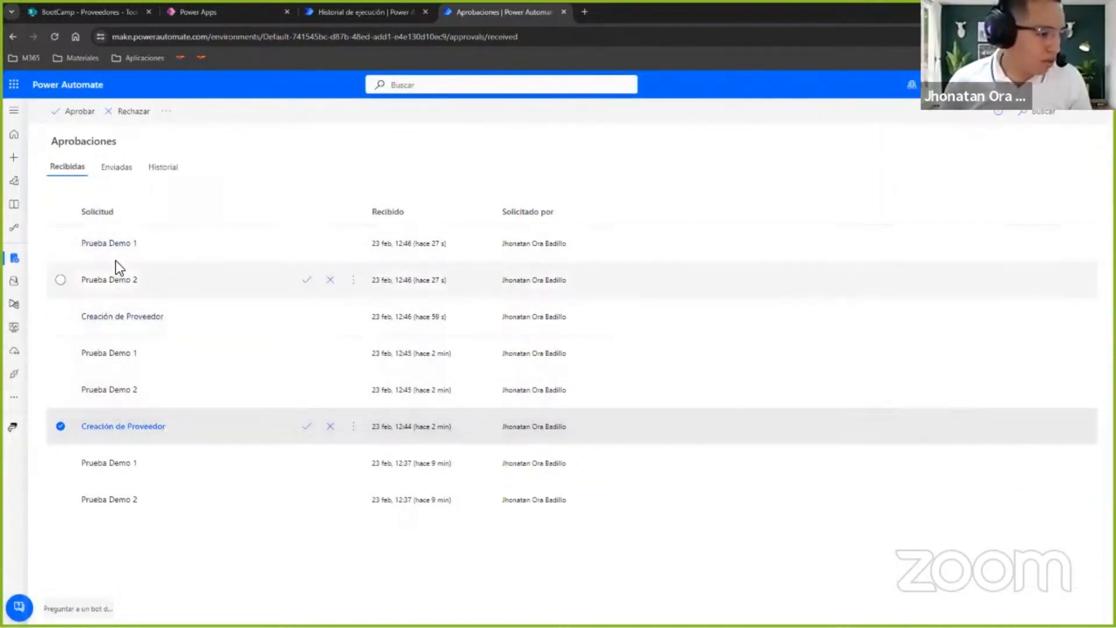
Open the newest Prueba Demo 1 request, then switch to Teams and download icoTable.png from the Prueba Demo 2 approval.
click(122, 247)
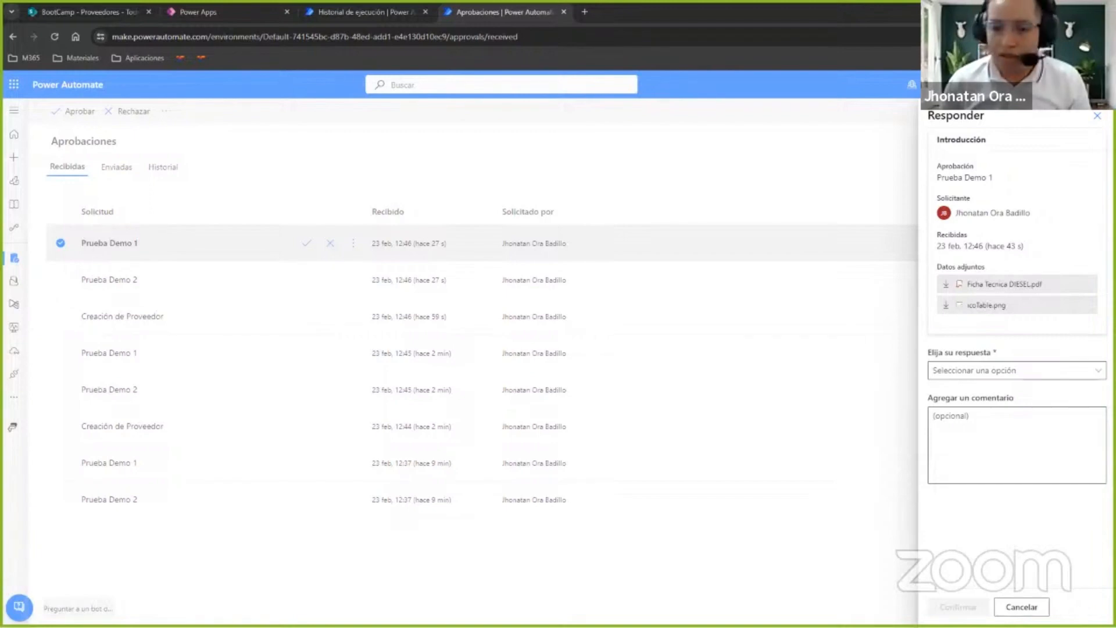
key(alt+Tab)
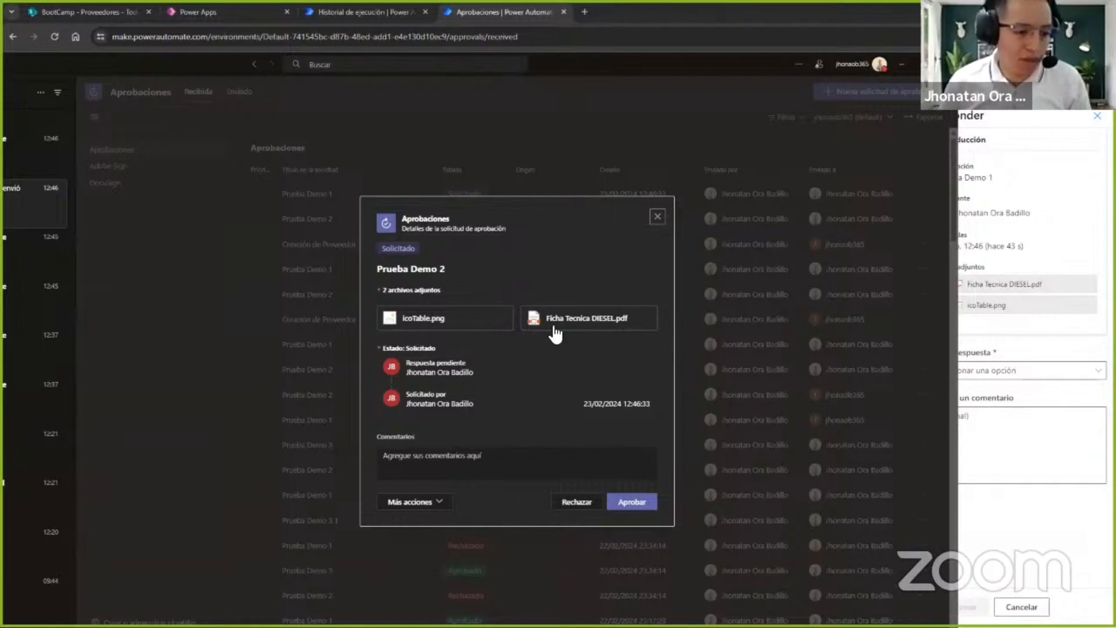
click(418, 320)
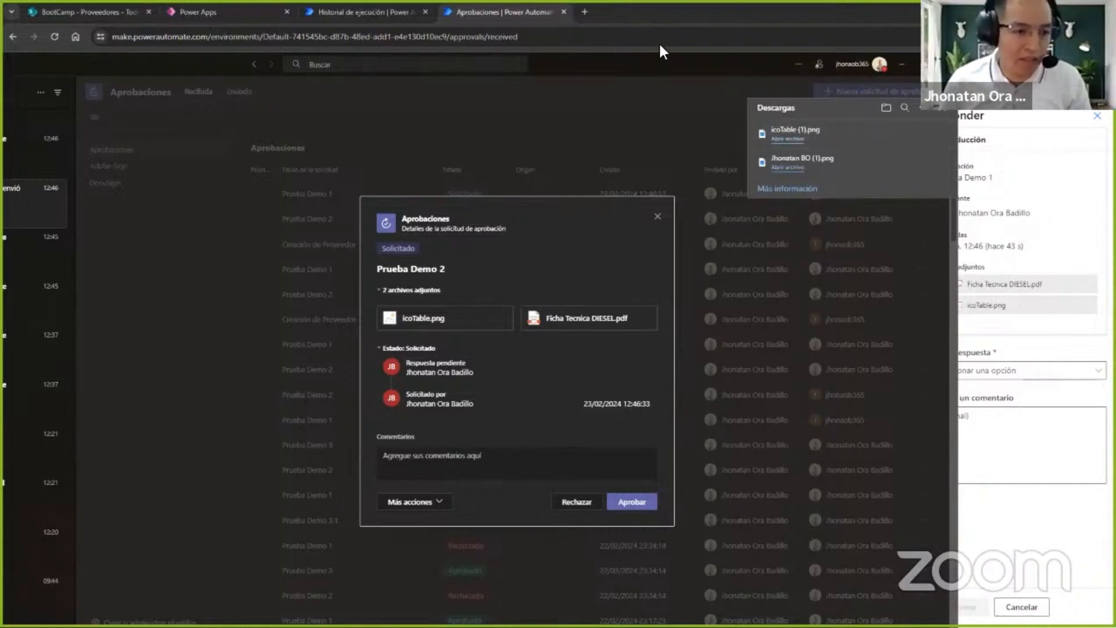
click(637, 65)
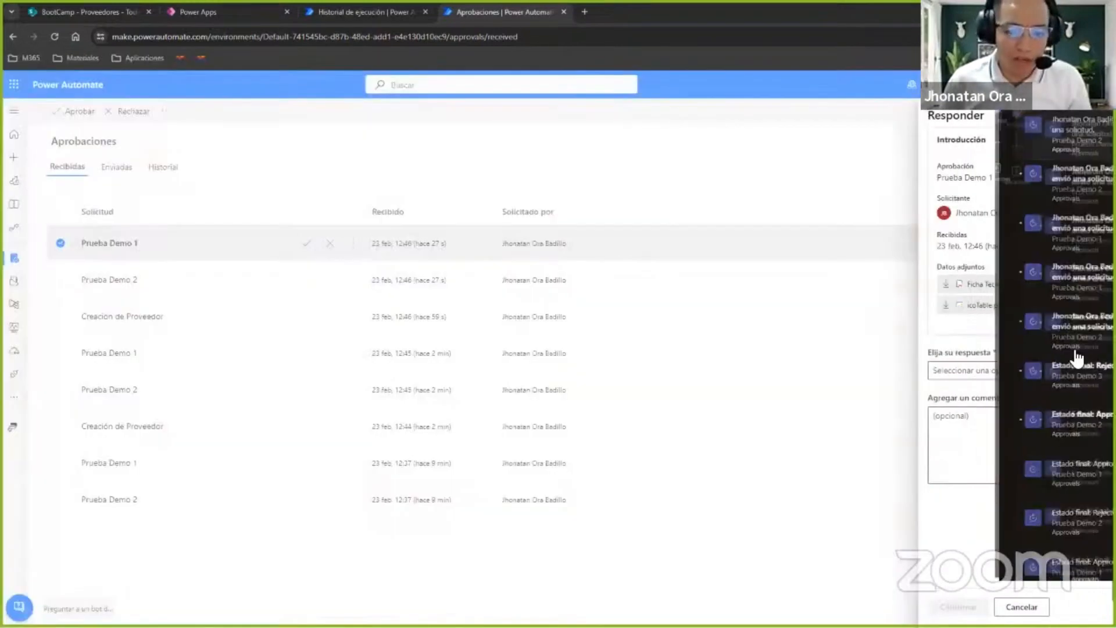
Respond to the Prueba Demo 1 request with Approve and the comment "Ok proceder", and confirm the response.
click(993, 372)
click(976, 394)
click(984, 441)
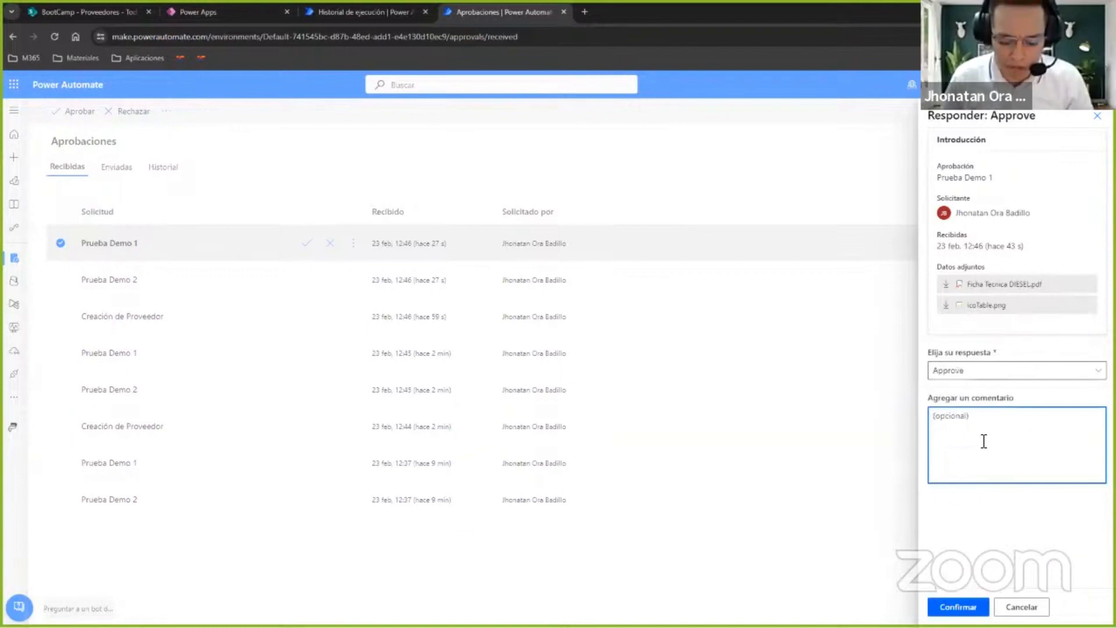
text(Ok proceder)
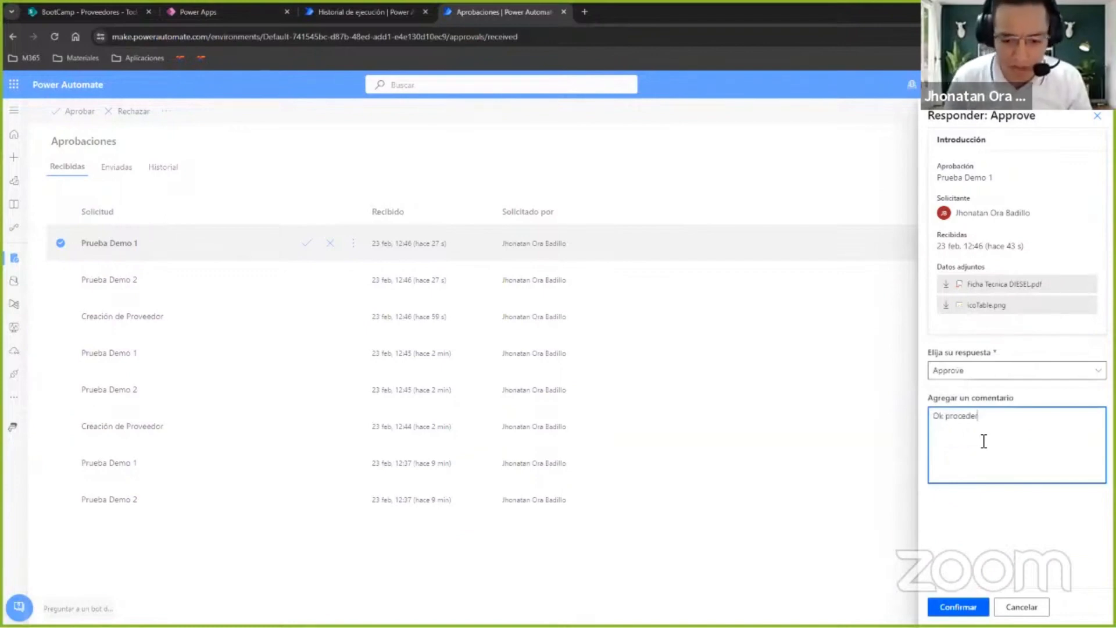
click(956, 605)
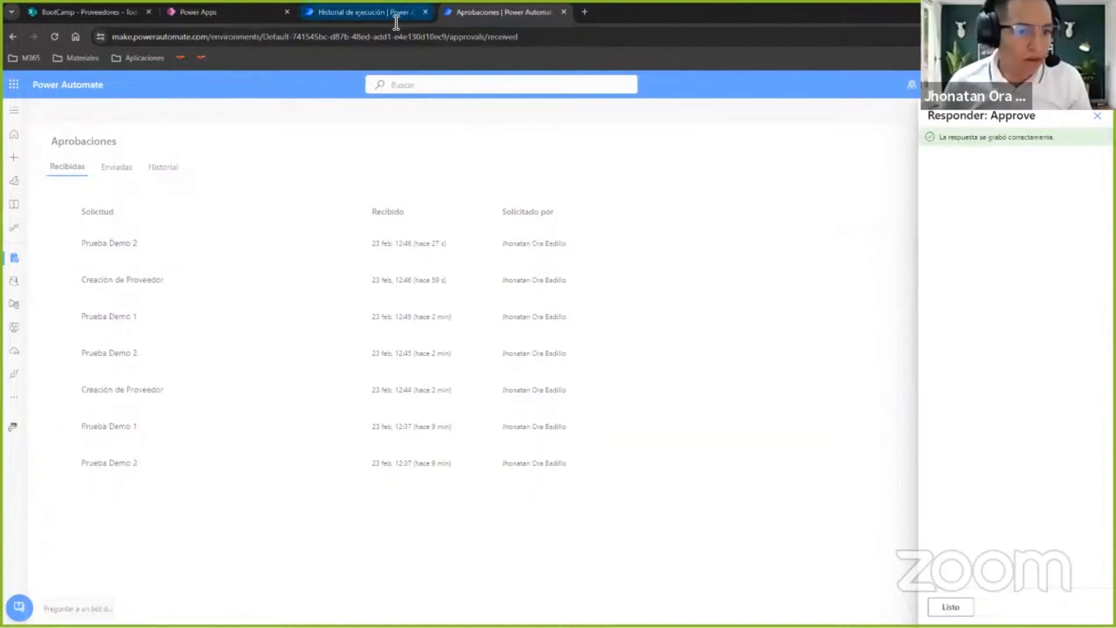
Return to the Demo Aprobacion flow's details page from its run and open the flow for editing.
click(346, 13)
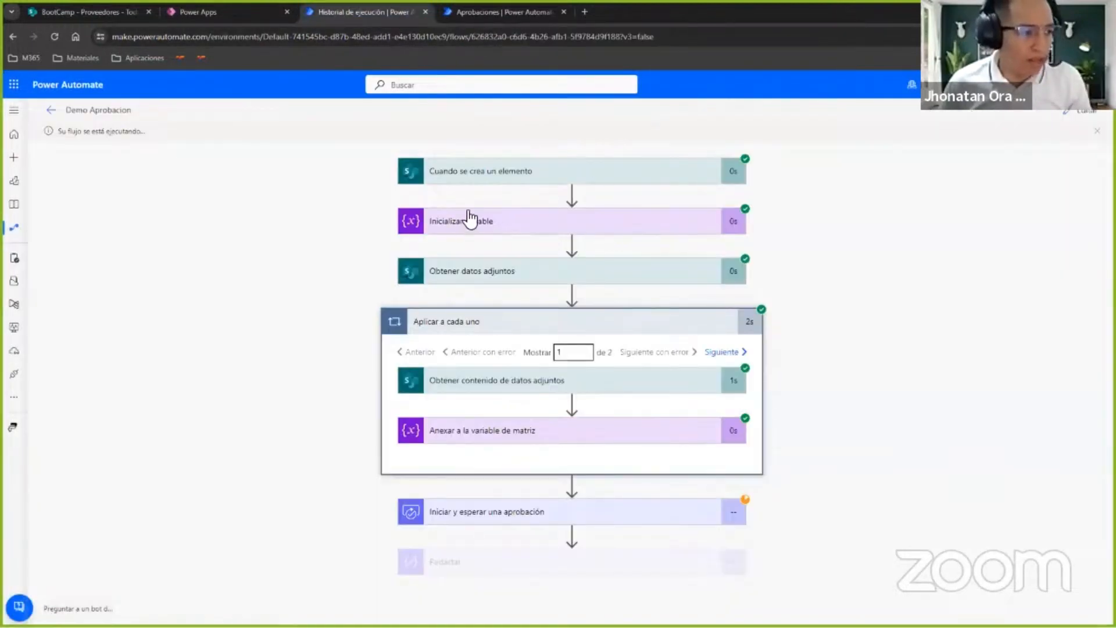
click(51, 110)
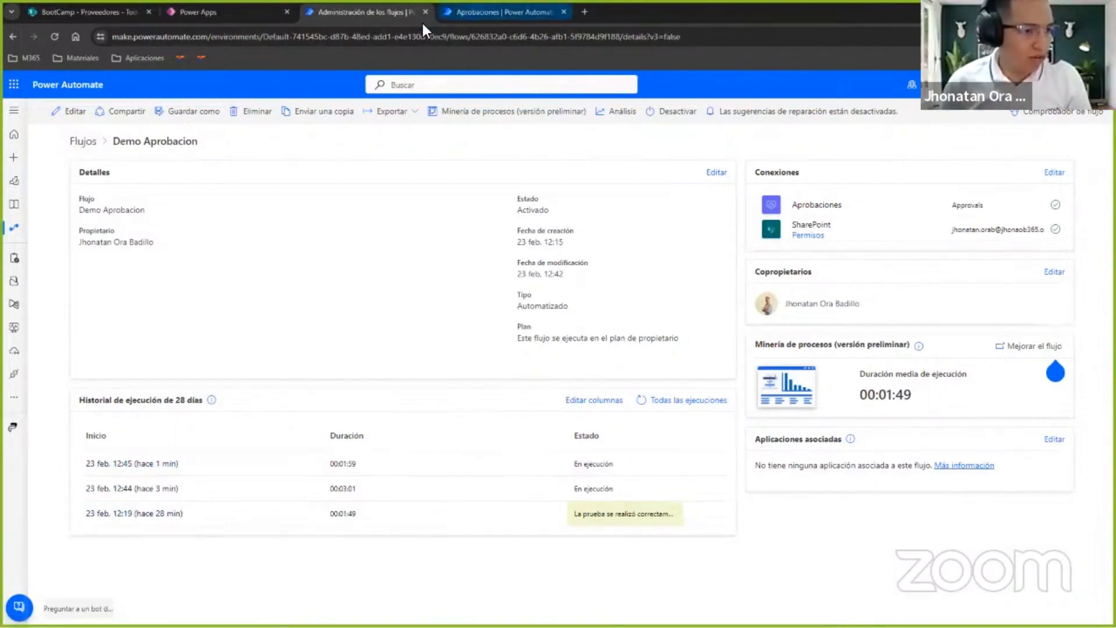
click(71, 114)
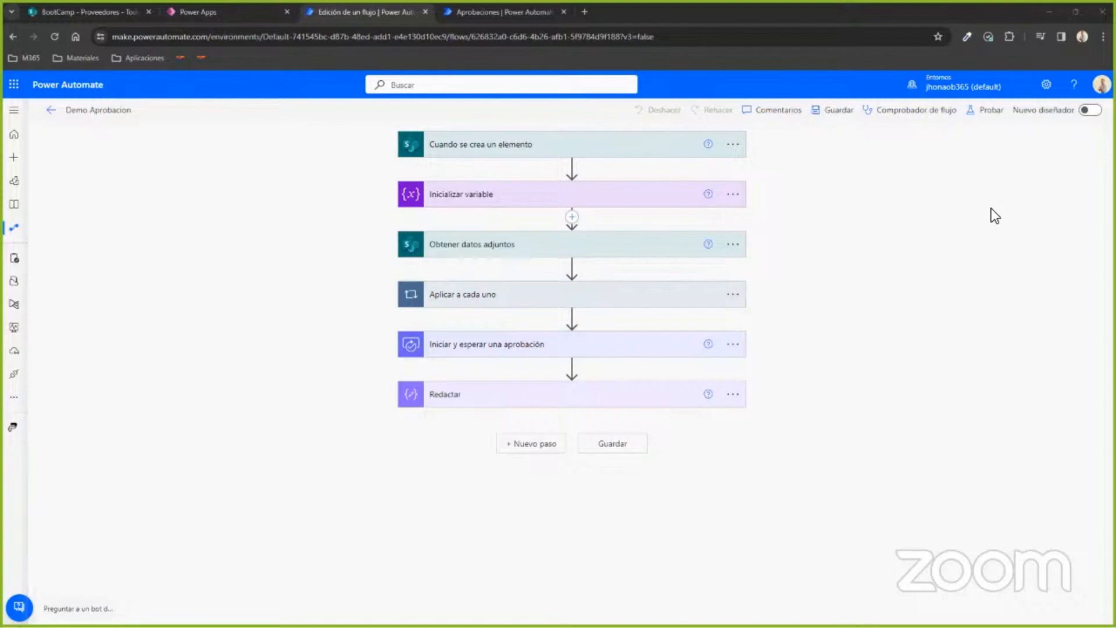
Insert an Outlook.com Enviar correo electrónico (V2) action between Iniciar y esperar una aprobación and Redactar.
click(604, 398)
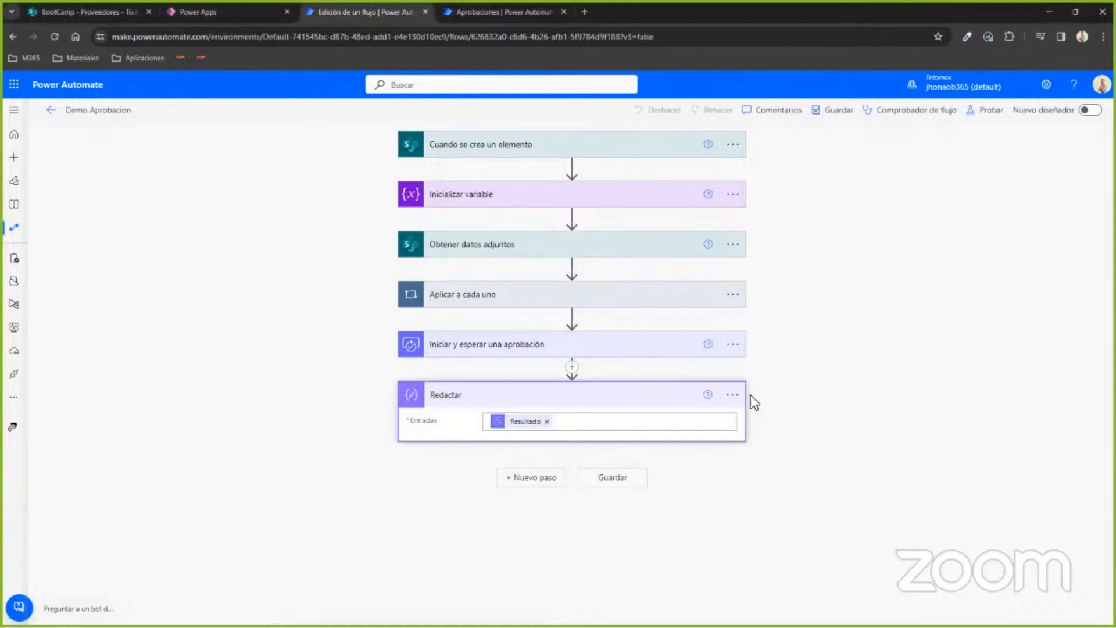
click(733, 395)
click(567, 371)
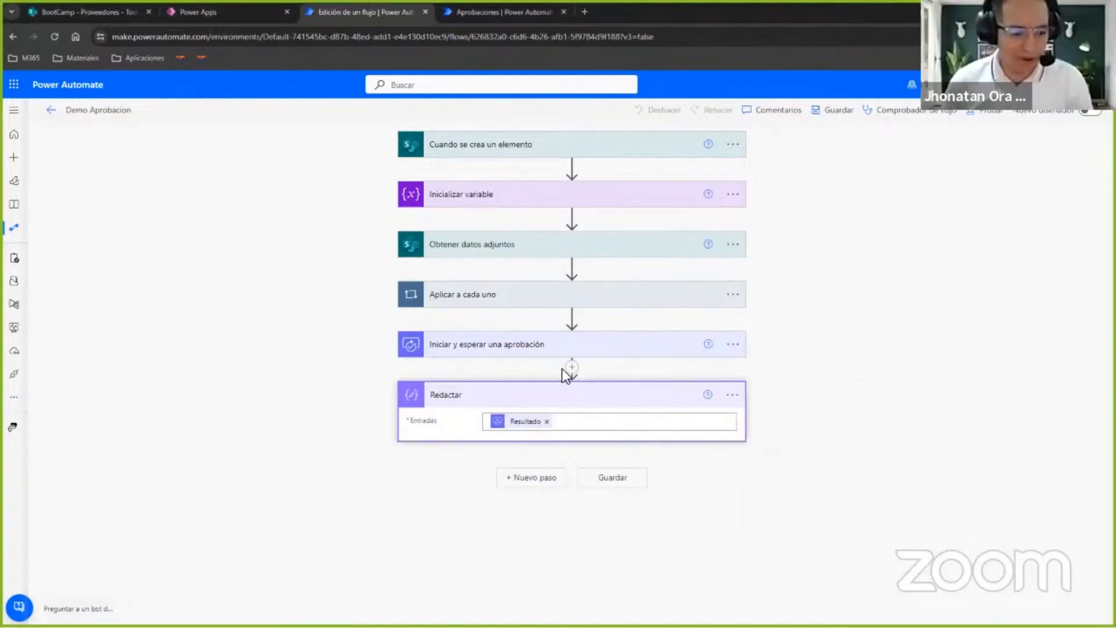
click(572, 367)
click(570, 369)
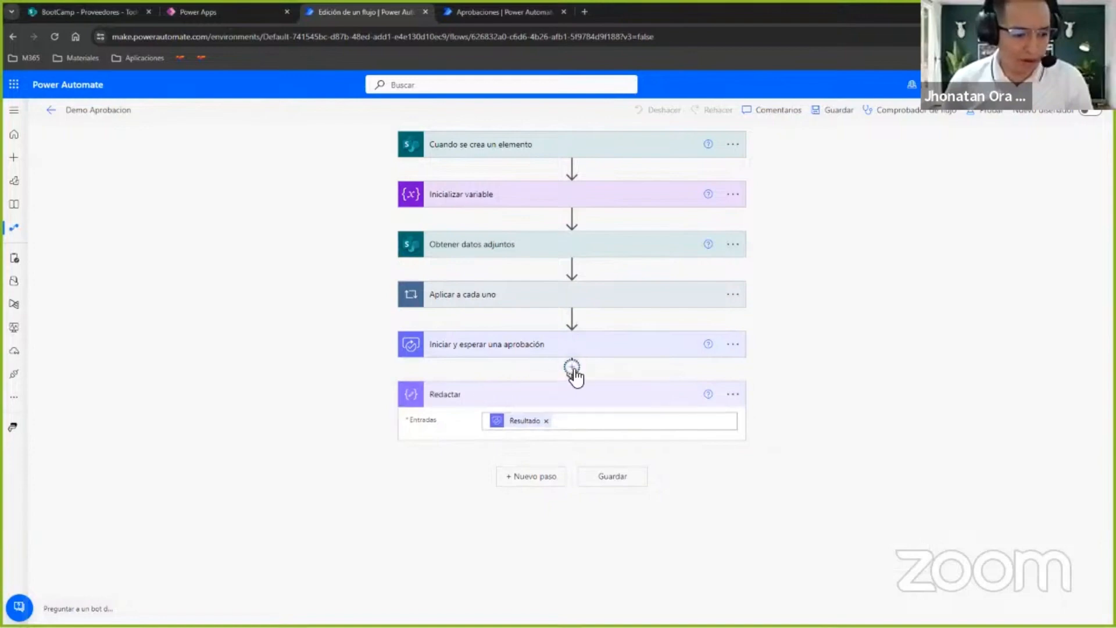
click(572, 368)
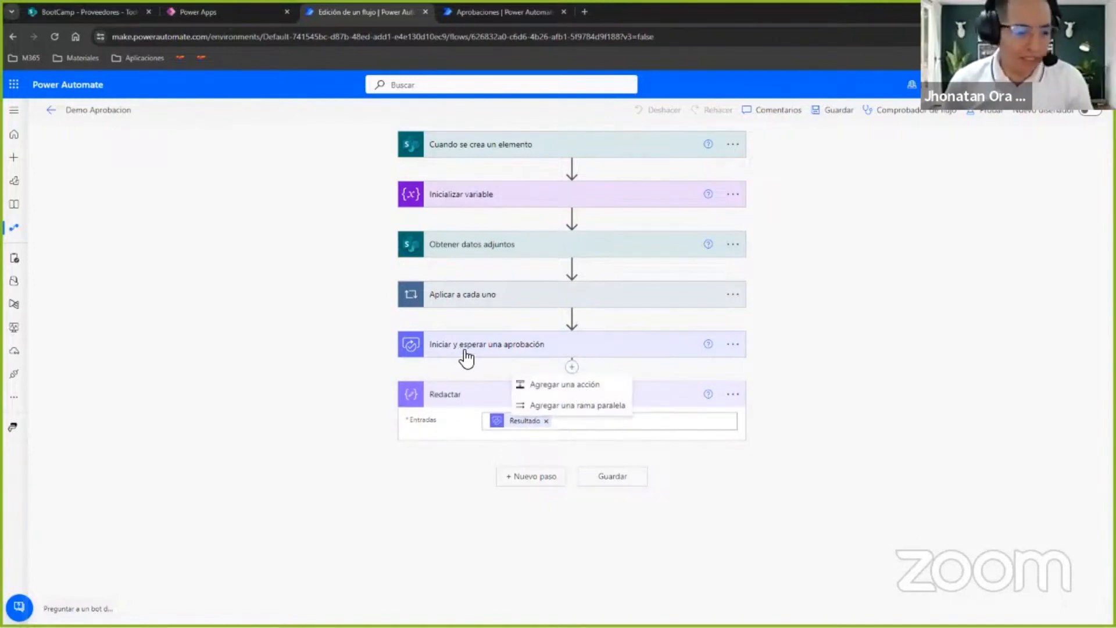
click(535, 384)
click(518, 428)
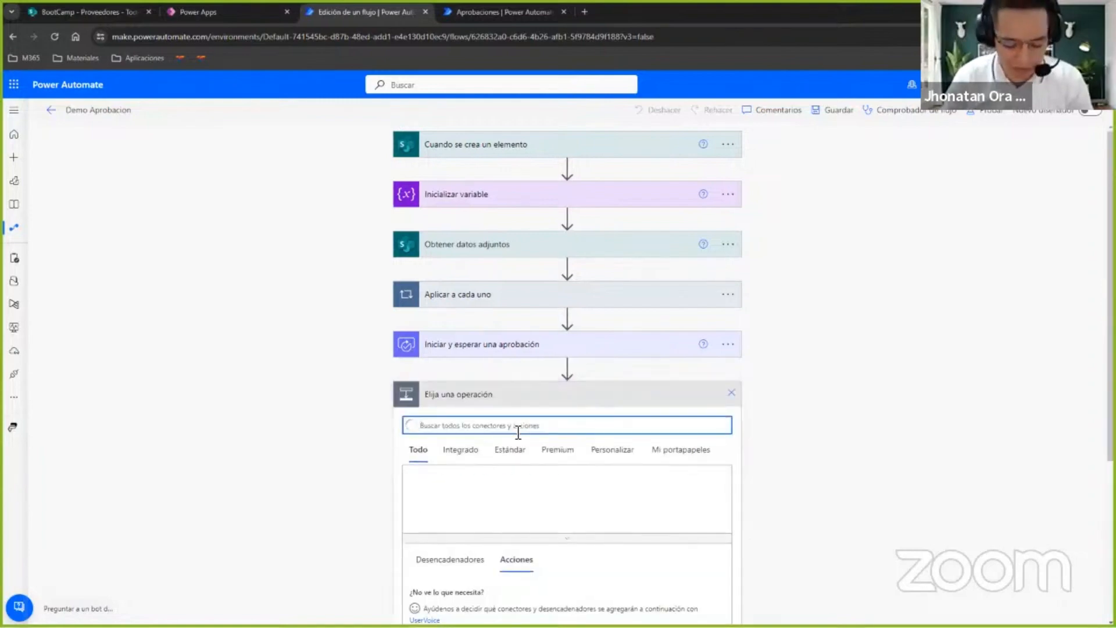
text(outlook)
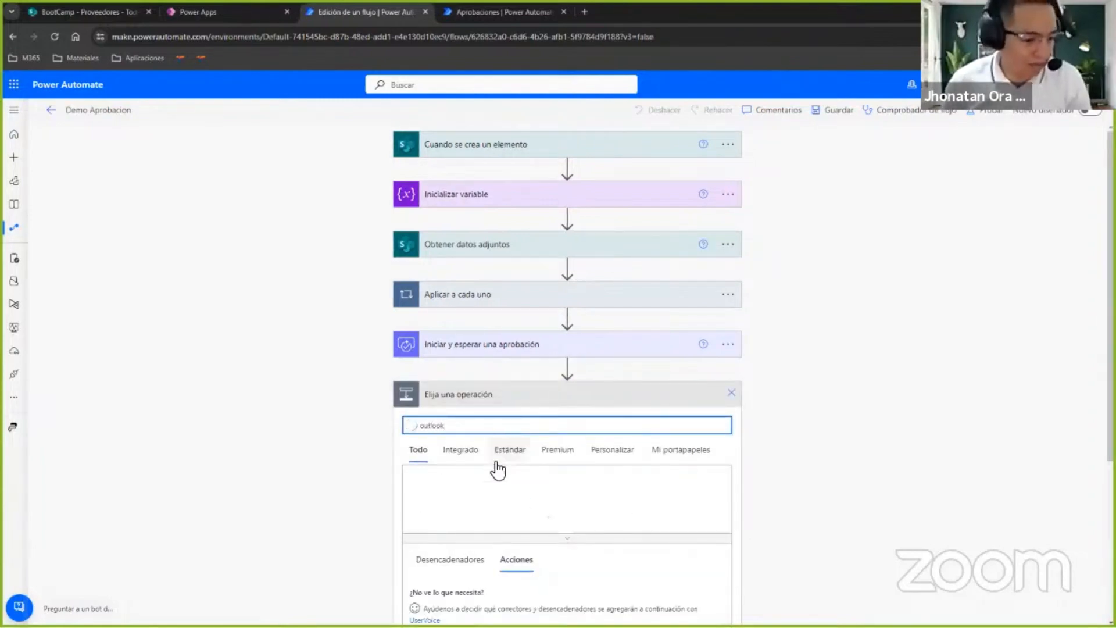
click(525, 503)
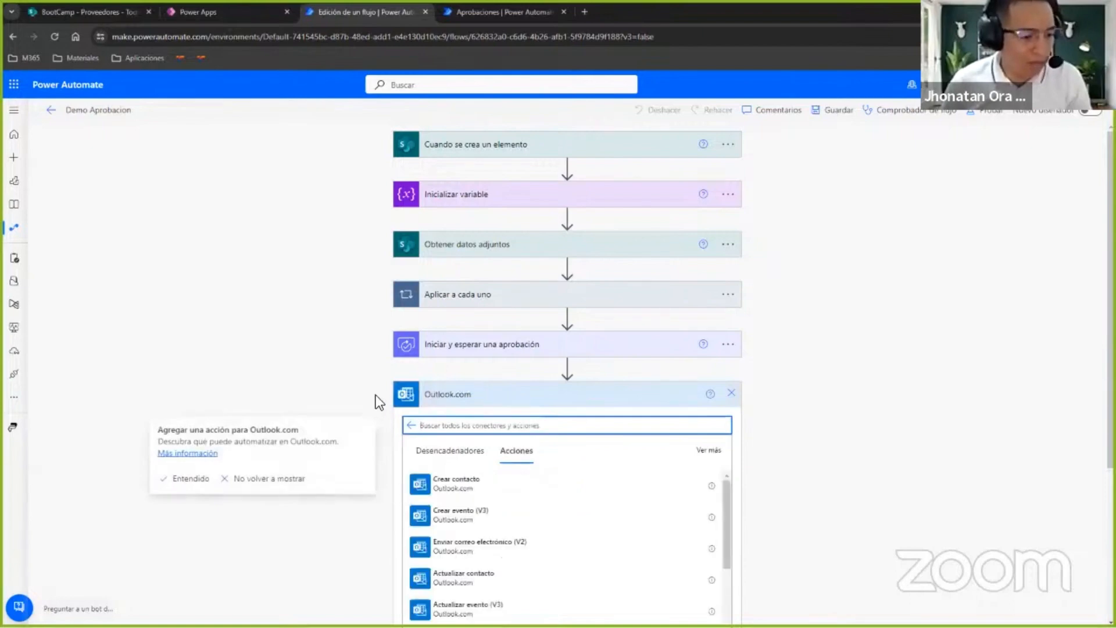
scroll(379, 367, down, 3)
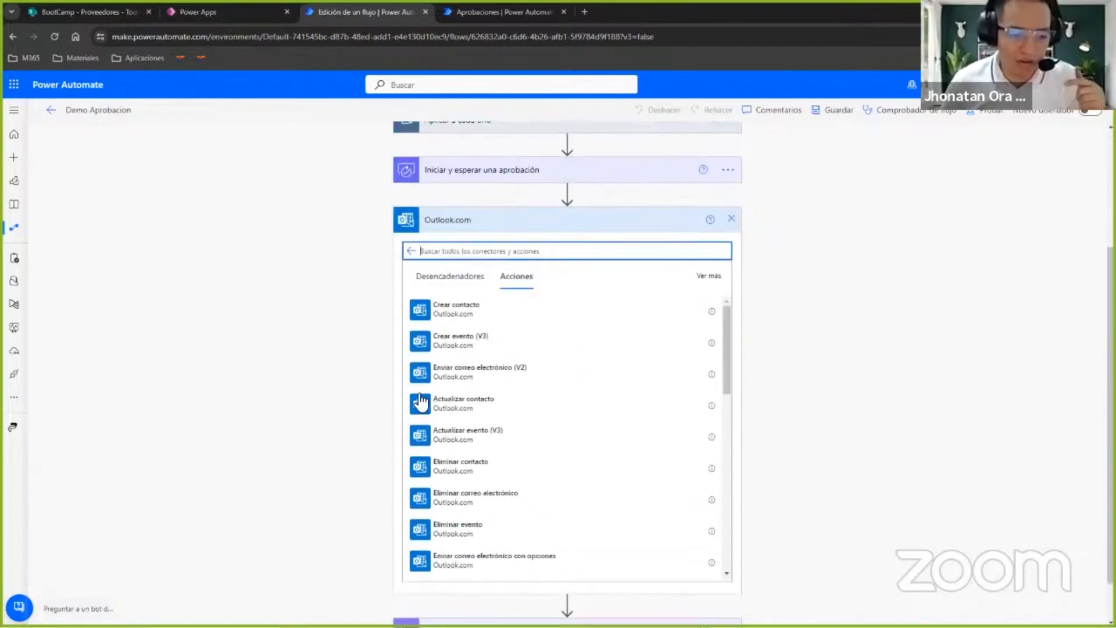
scroll(377, 365, up, 3)
scroll(303, 358, down, 3)
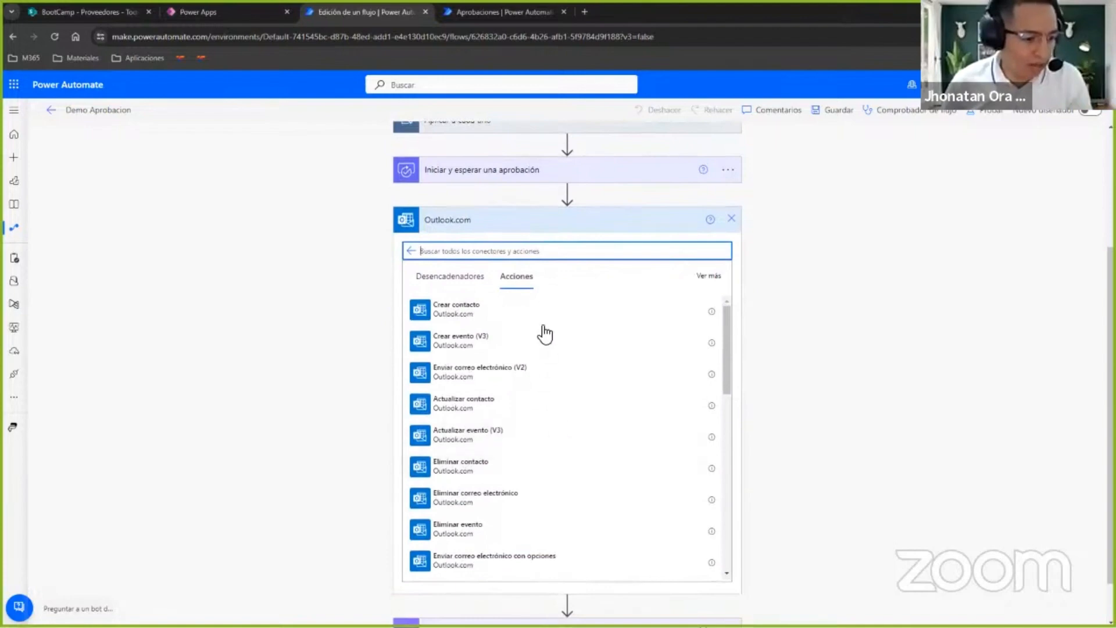
click(490, 374)
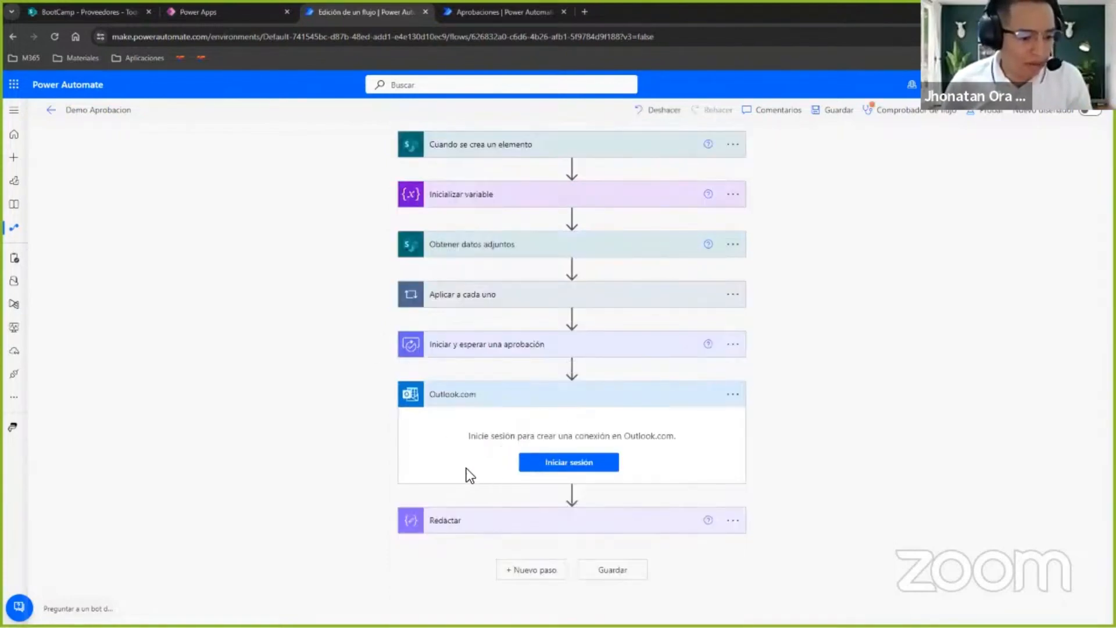
Delete the Outlook.com email step from the flow and accept the removal.
click(741, 396)
click(814, 562)
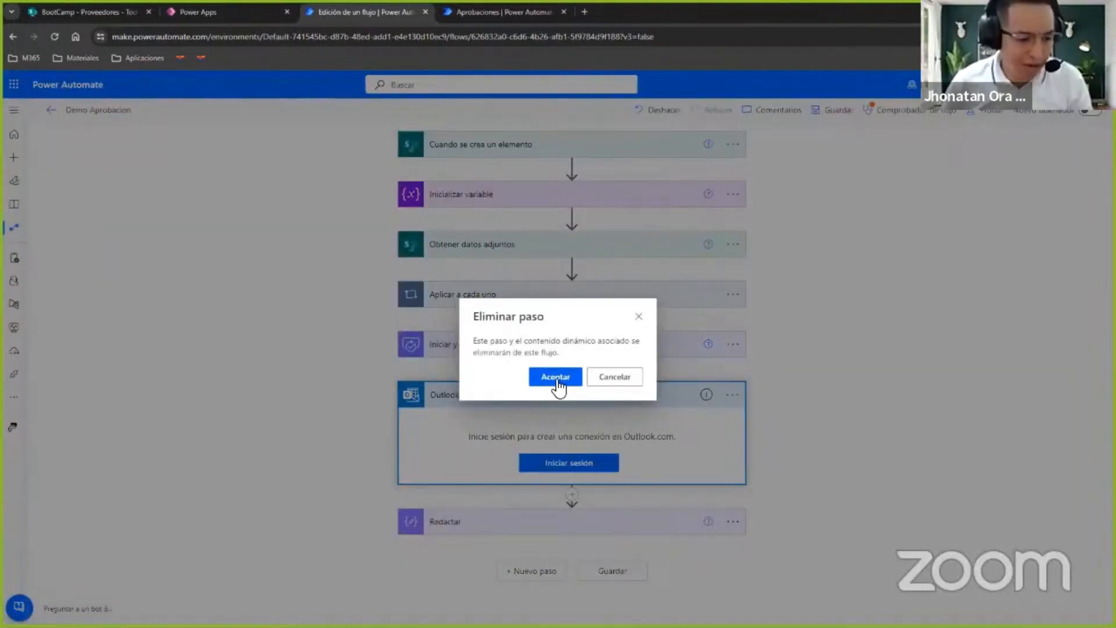
click(556, 378)
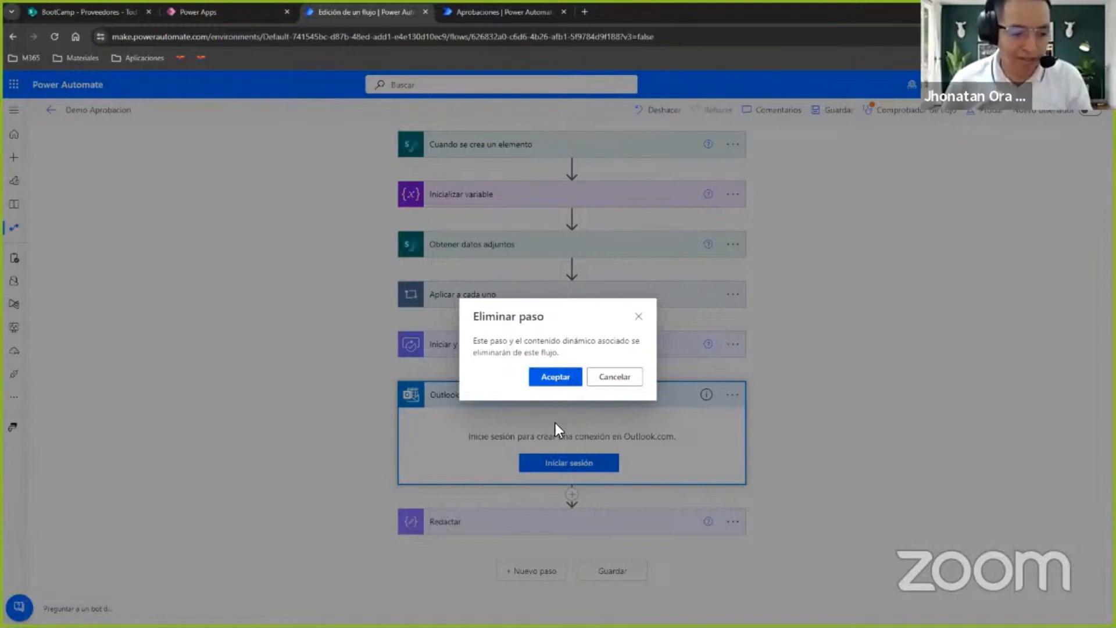
Insert the Office 365 Outlook action Enviar correo electrónico (V2) between Iniciar y esperar una aprobación and Redactar.
text(outloo)
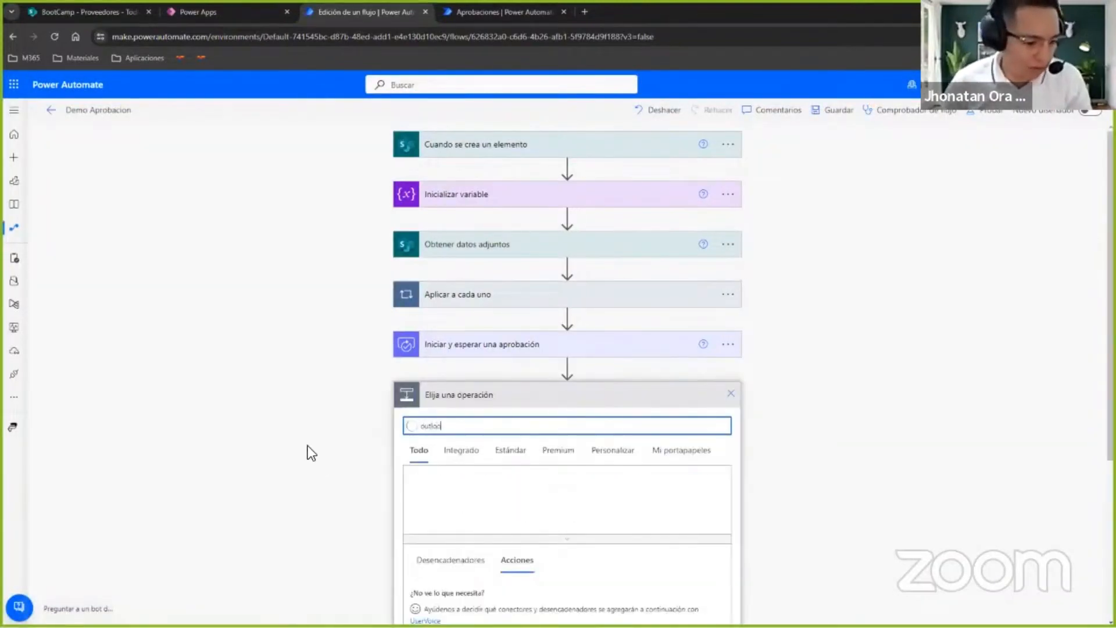
click(429, 491)
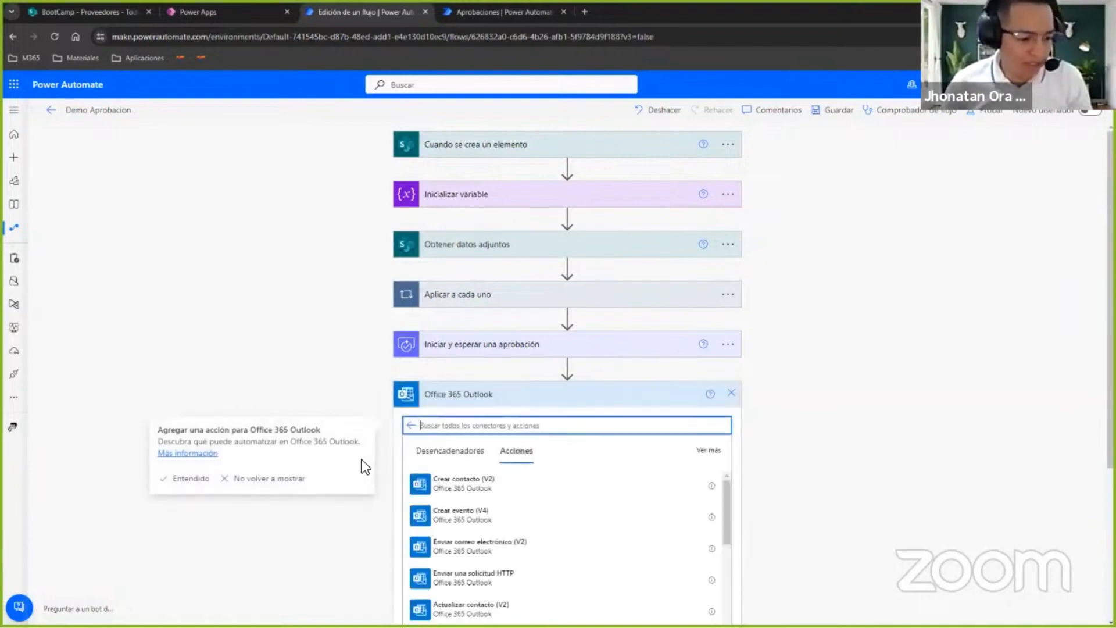
scroll(365, 407, down, 2)
click(501, 435)
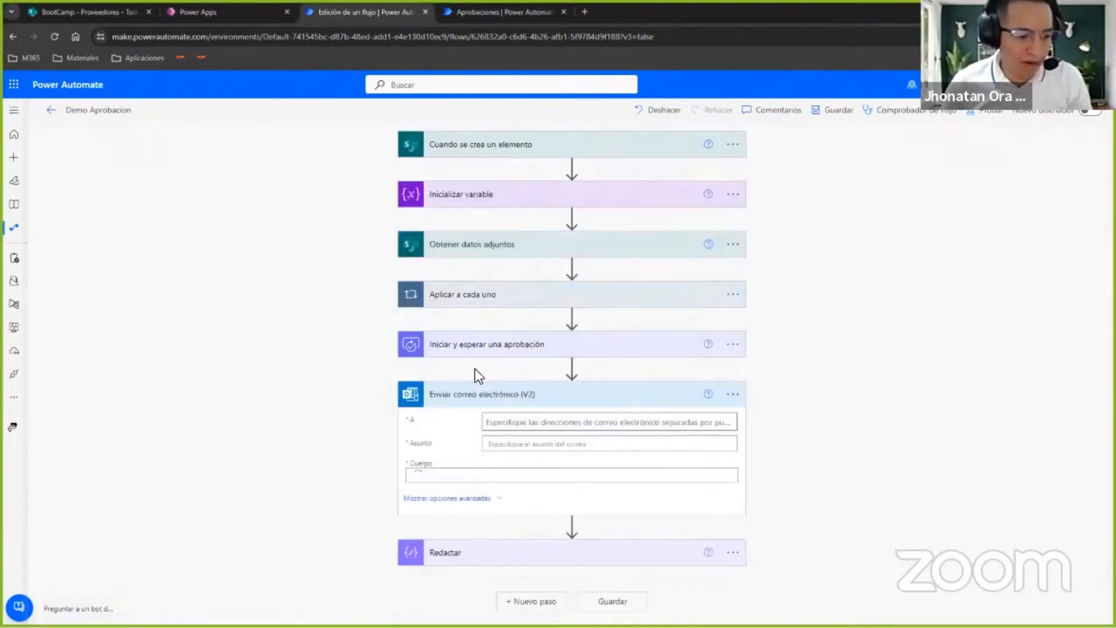
Set the email action's recipient to the dynamic content Creado por Email from the Cuando se crea un elemento trigger.
click(491, 423)
scroll(557, 427, down, 1)
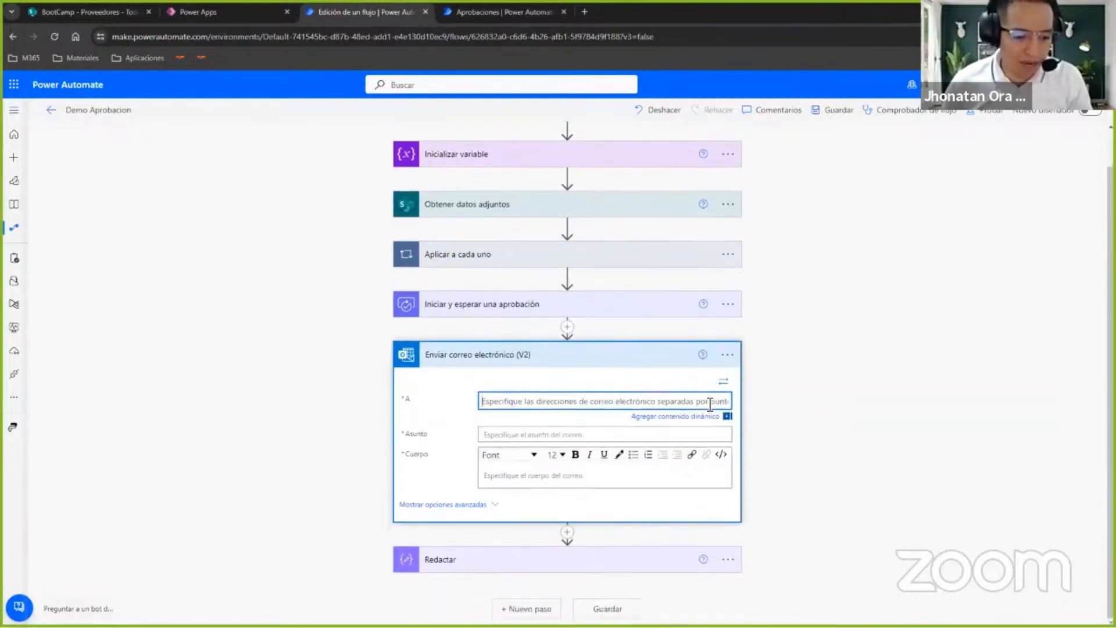
click(722, 385)
scroll(588, 410, down, 2)
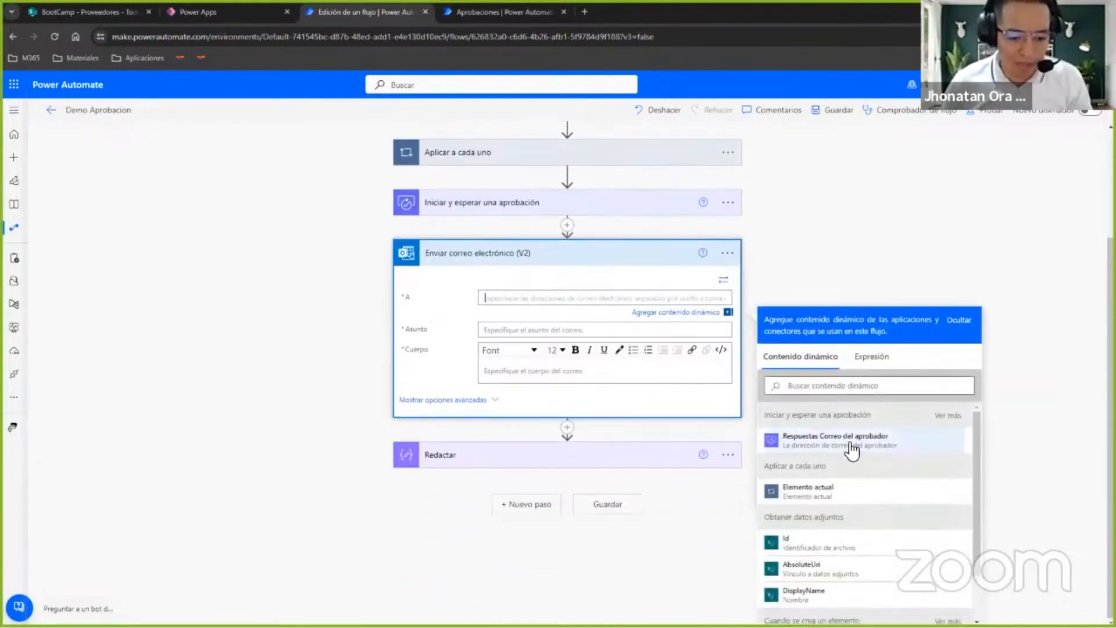
click(887, 389)
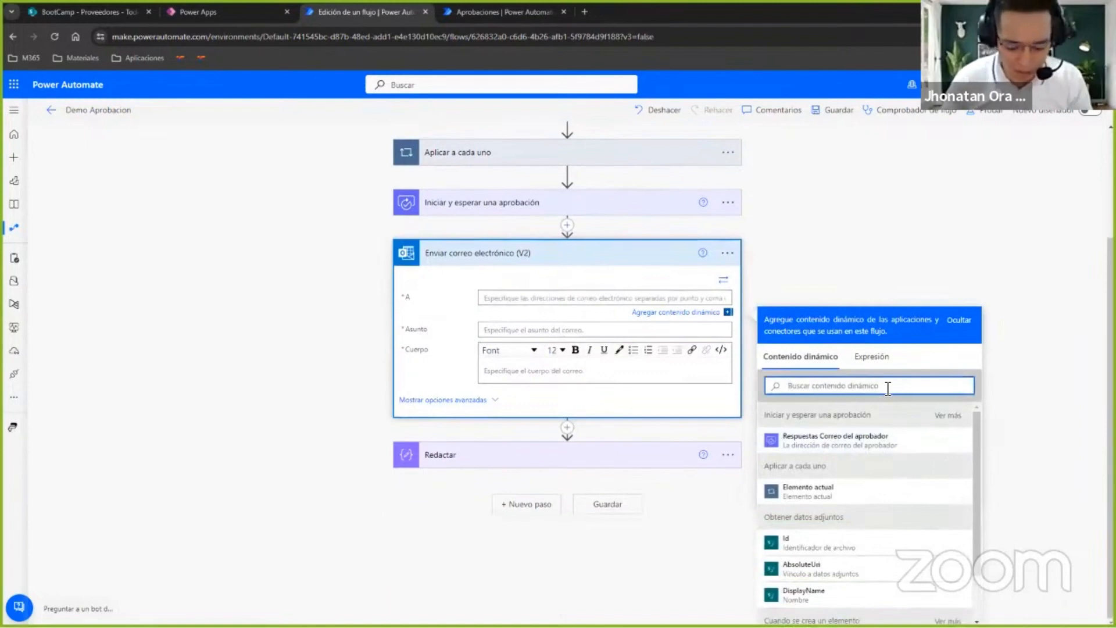
text(crea)
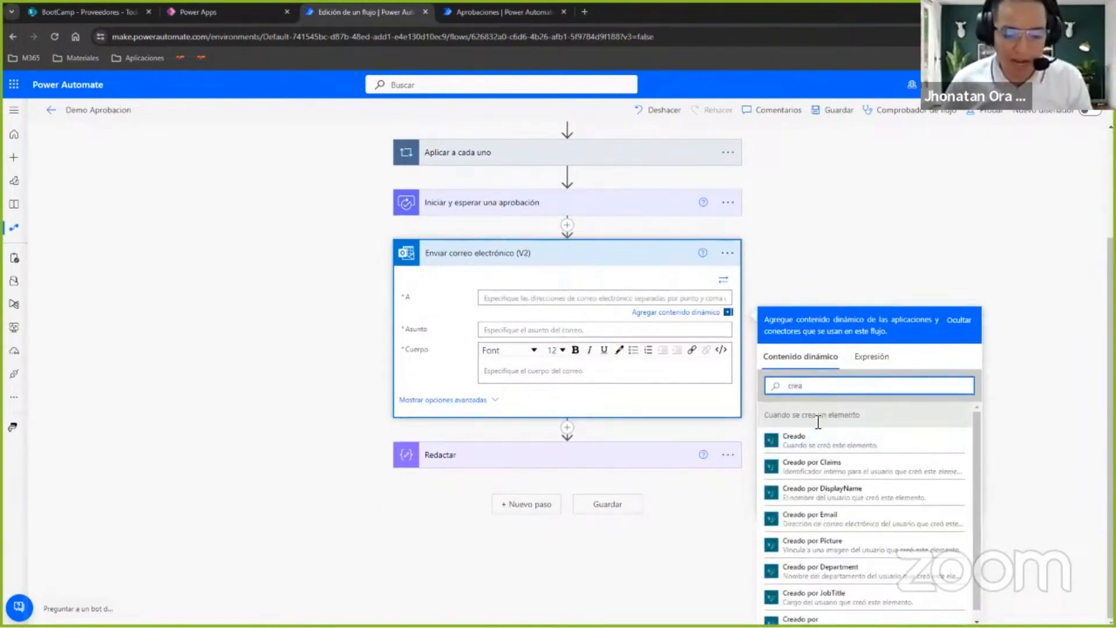
scroll(610, 174, up, 3)
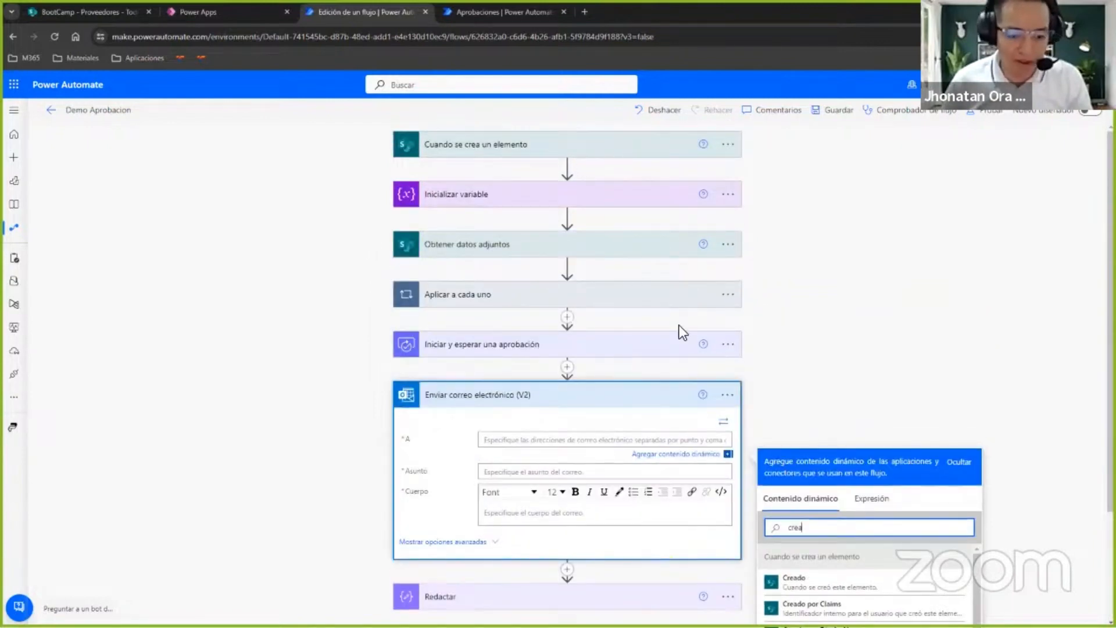
scroll(674, 349, down, 3)
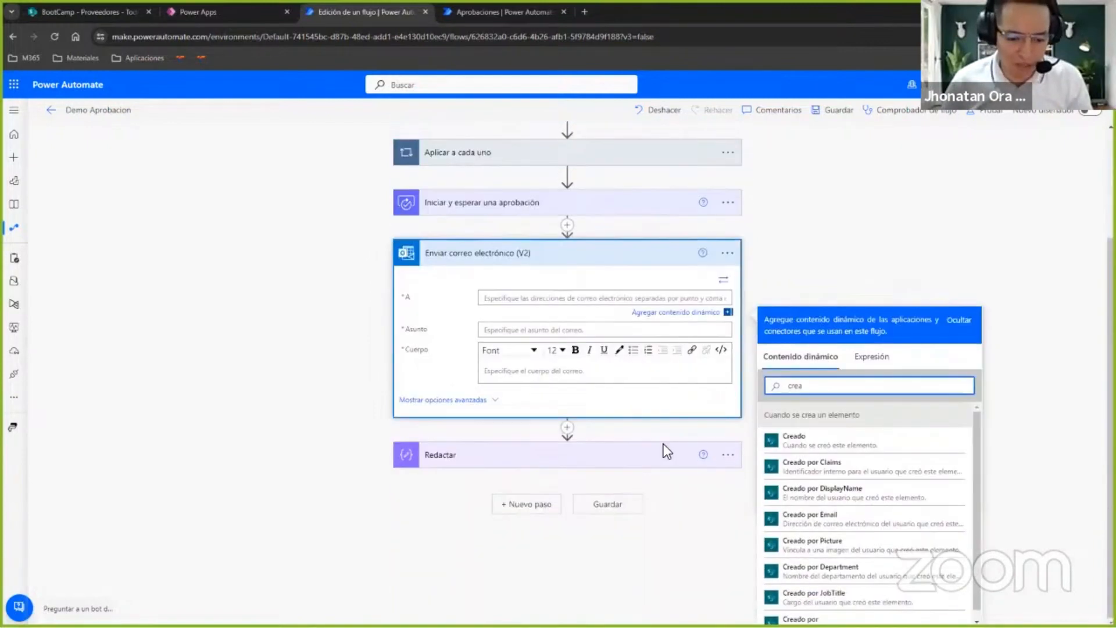
click(845, 524)
Insert a Condición control between Iniciar y esperar una aprobación and the Enviar correo electrónico (V2) action.
click(617, 333)
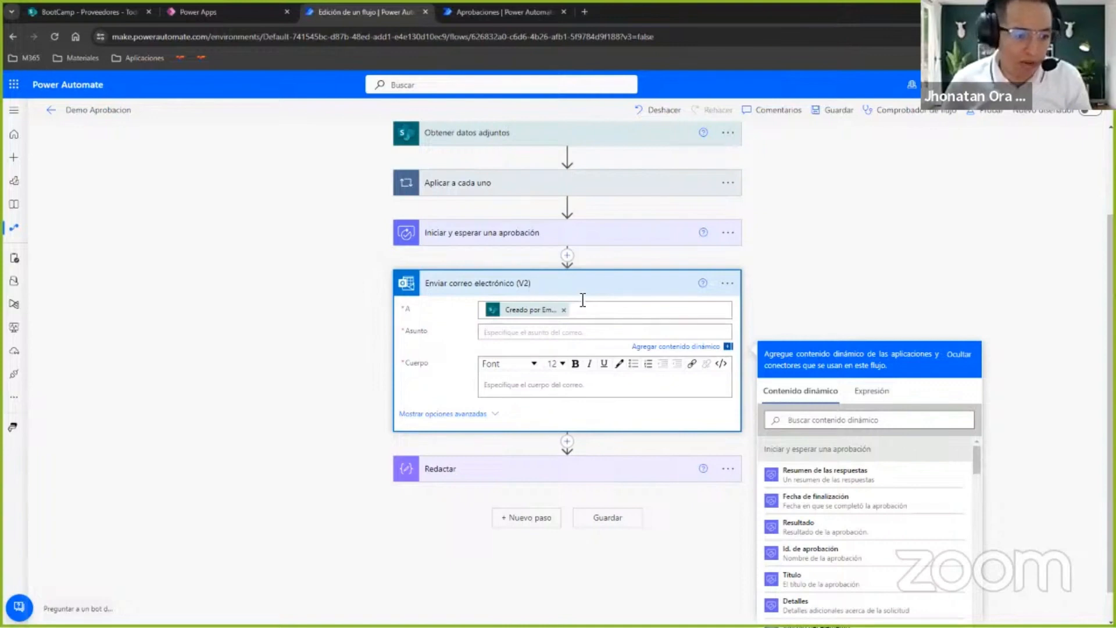
click(567, 257)
click(570, 364)
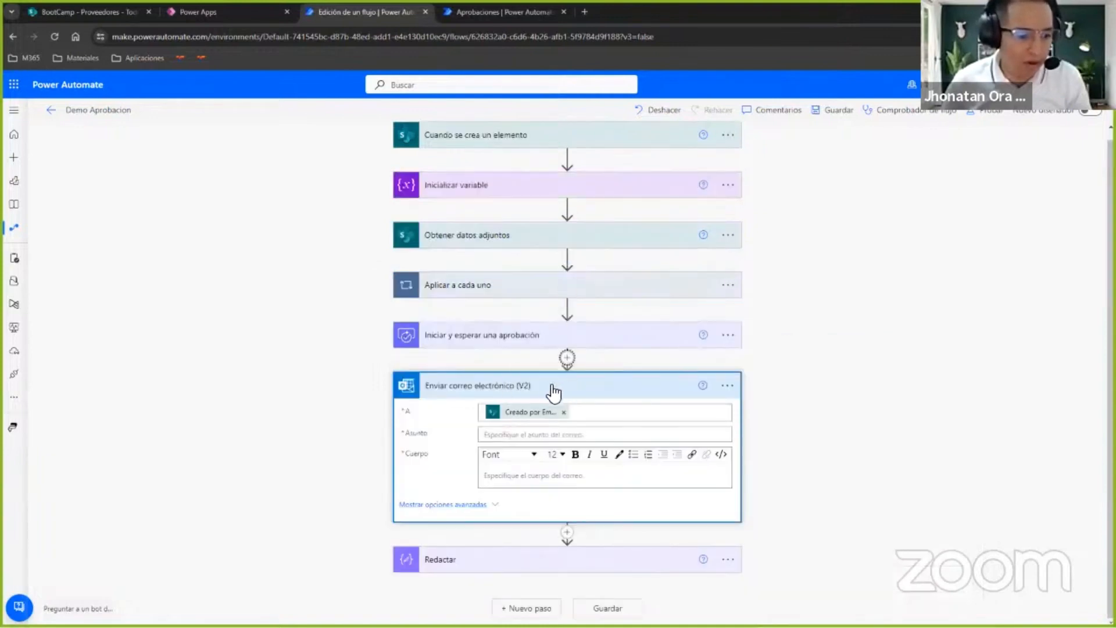
click(553, 391)
scroll(375, 420, down, 3)
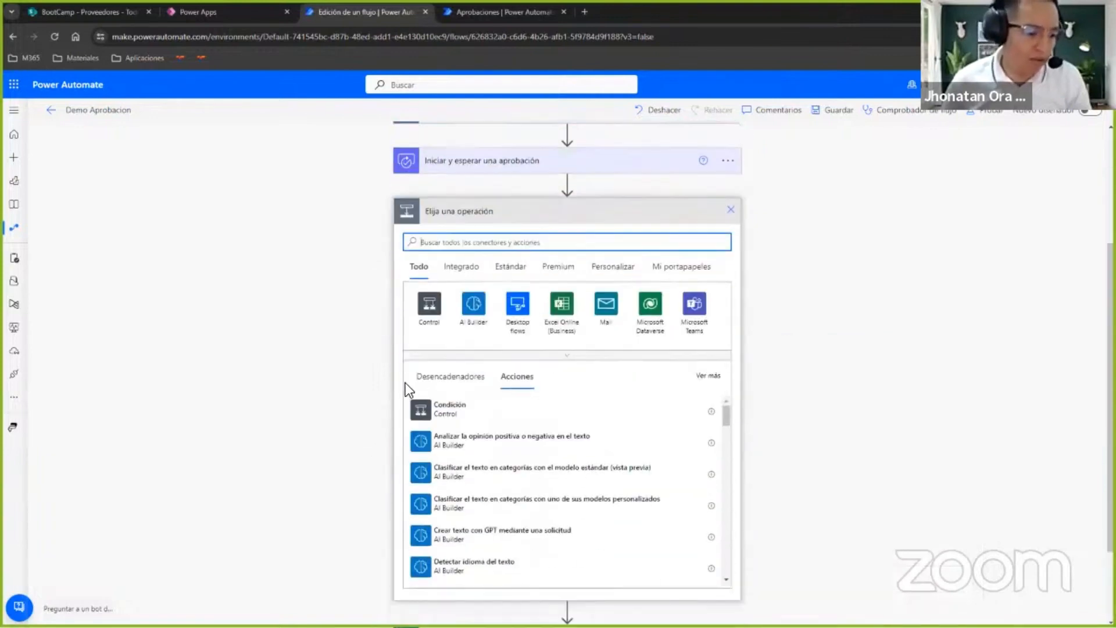
click(449, 409)
Set the condition to check that the approval's Resultado es igual a "Approve".
click(459, 318)
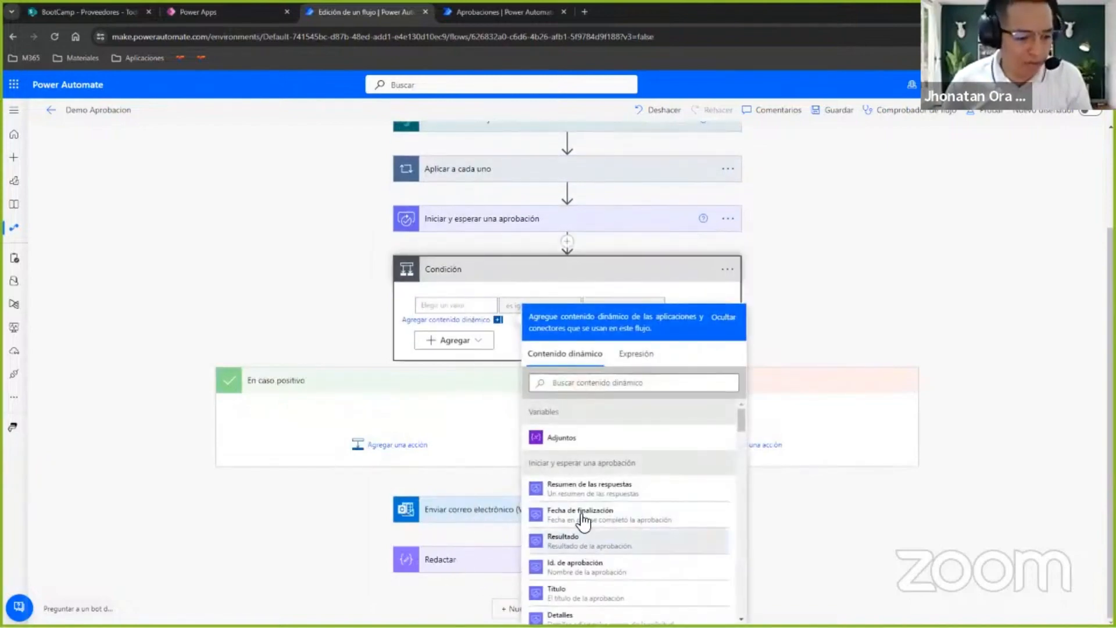
click(562, 541)
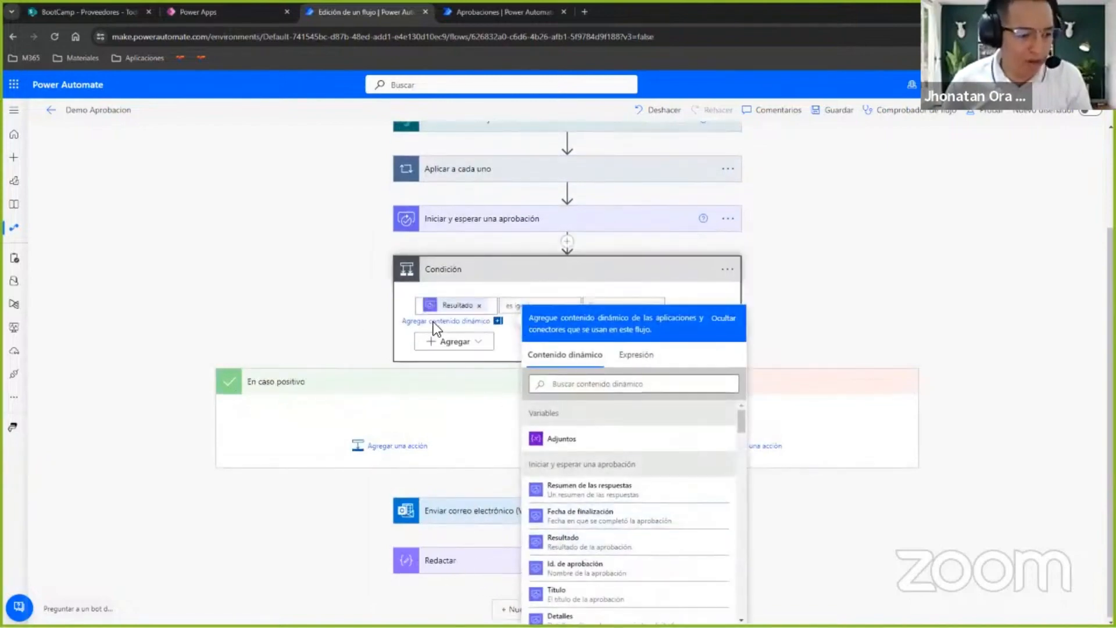
click(428, 539)
click(498, 508)
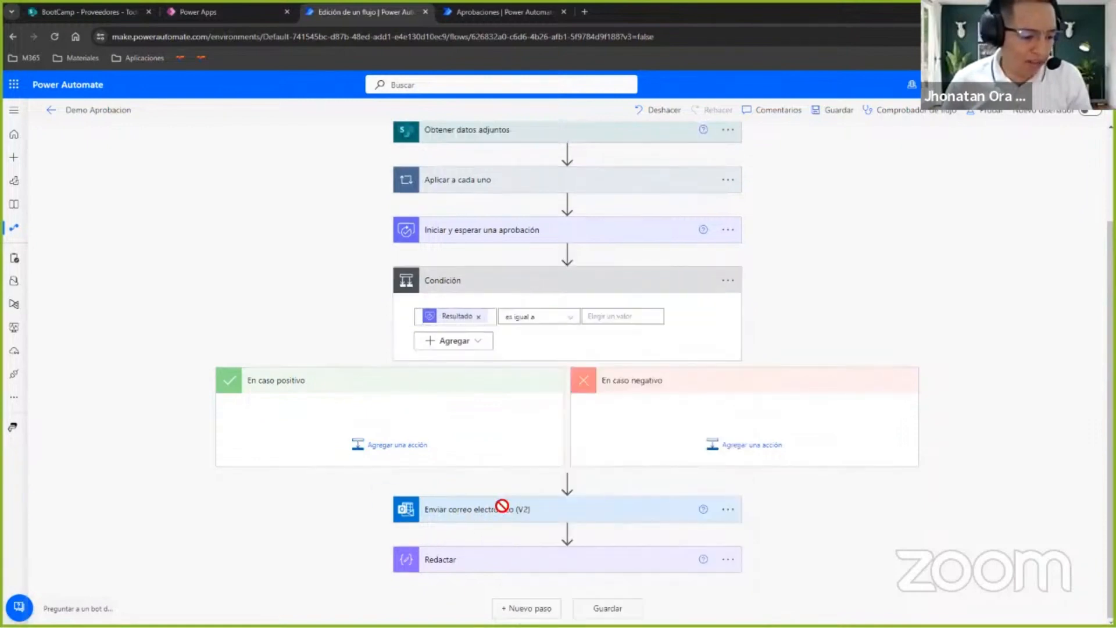
click(618, 317)
text(Approve)
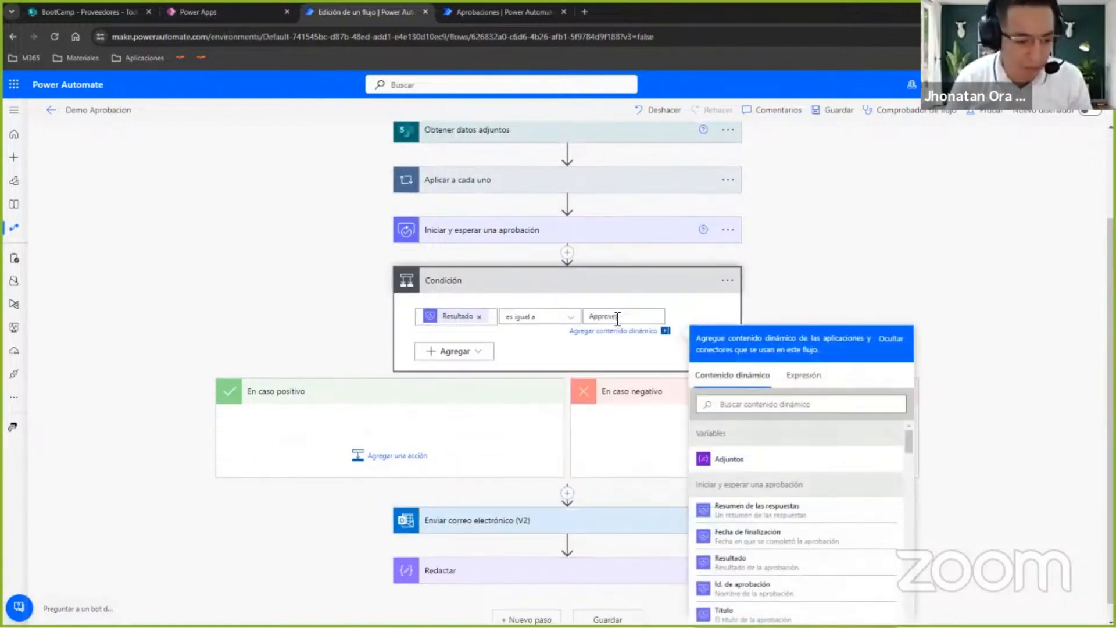
Move the Enviar correo electrónico (V2) action into the En caso positivo branch and set its subject to "Solicitud APROBADA".
click(549, 521)
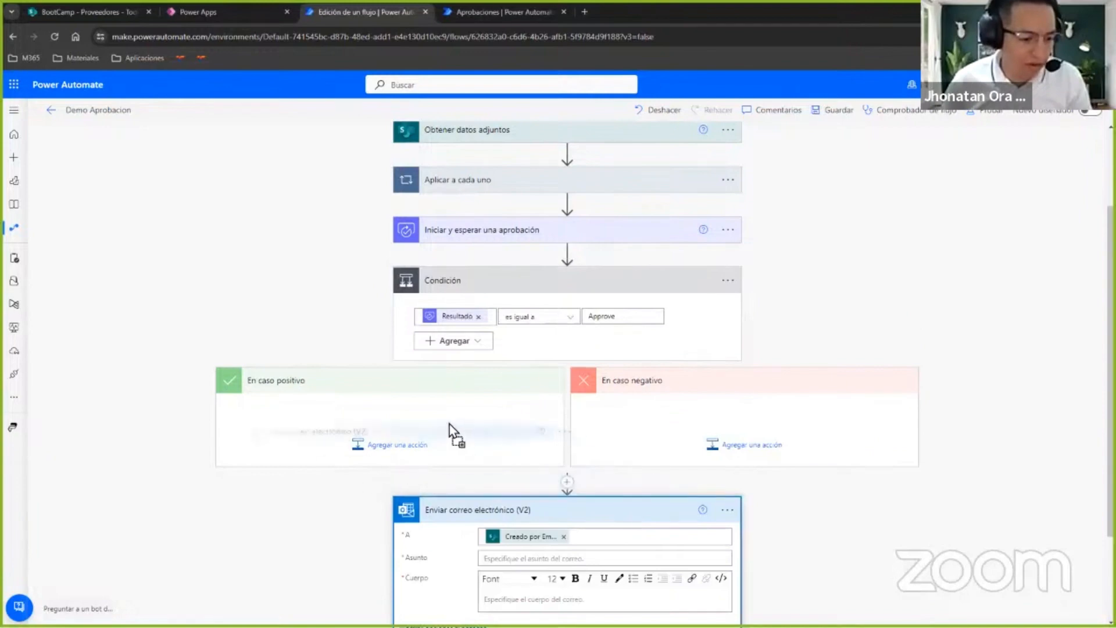
drag(434, 414, 434, 418)
click(402, 477)
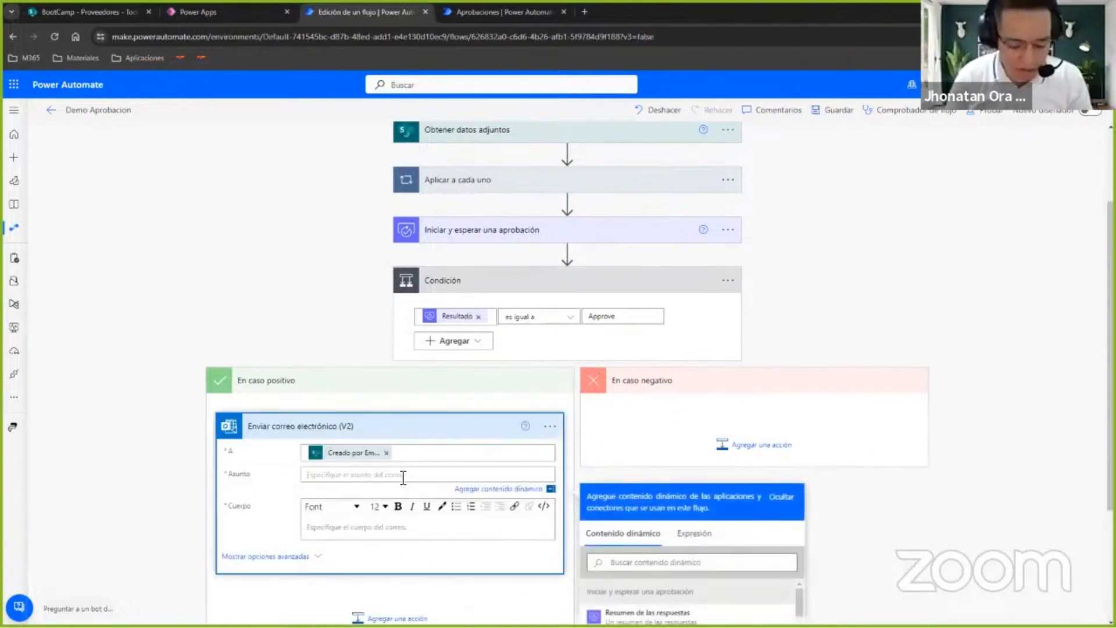
text(Solicitud APROBA)
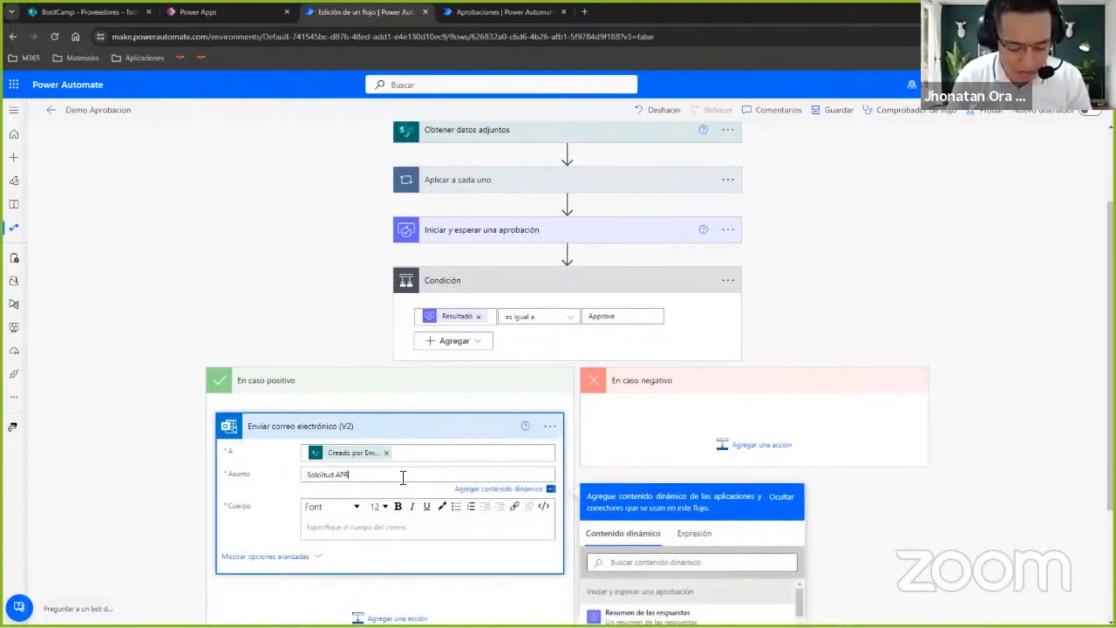
text(DA)
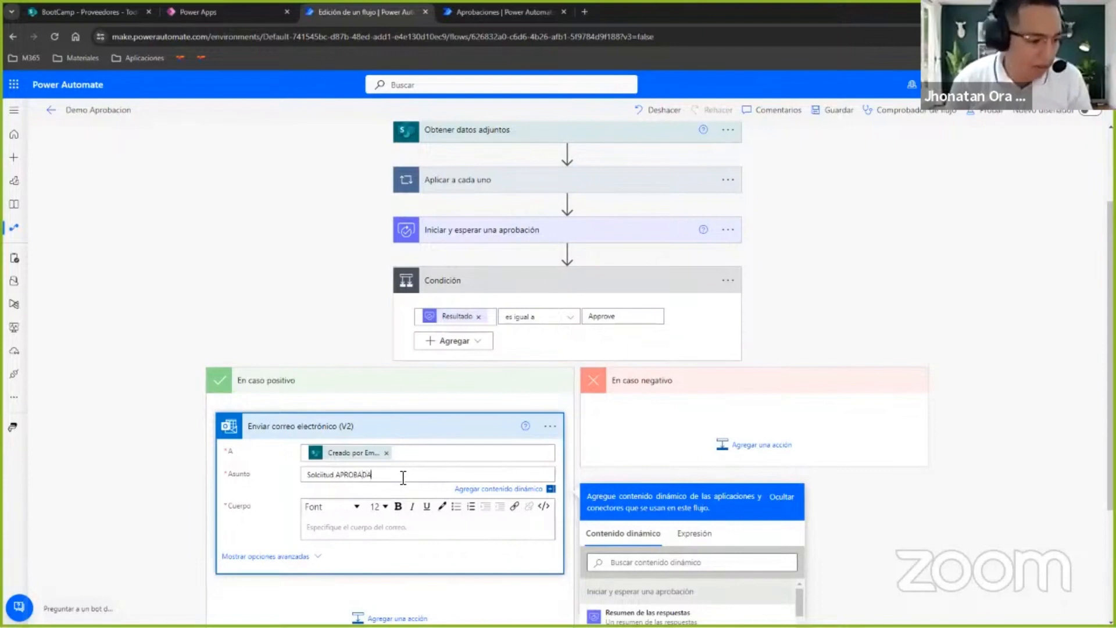
Start the approval email's body with "Hola!" and, on a new line, "La solicitud del proveedor".
click(439, 534)
scroll(425, 512, down, 3)
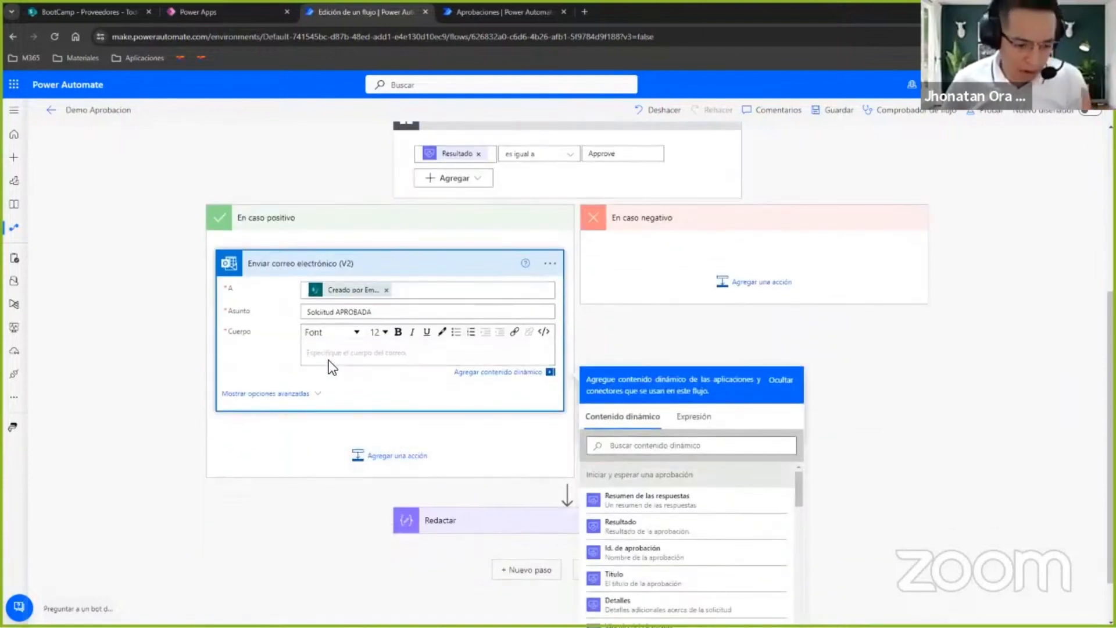
scroll(407, 373, up, 3)
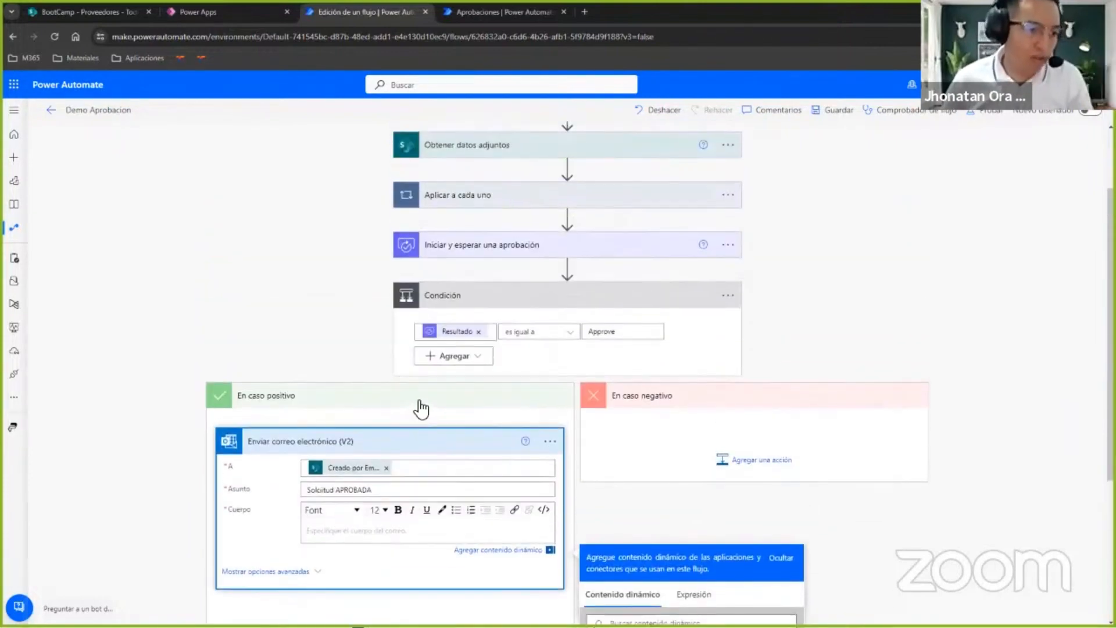
scroll(498, 306, up, 2)
scroll(498, 314, down, 3)
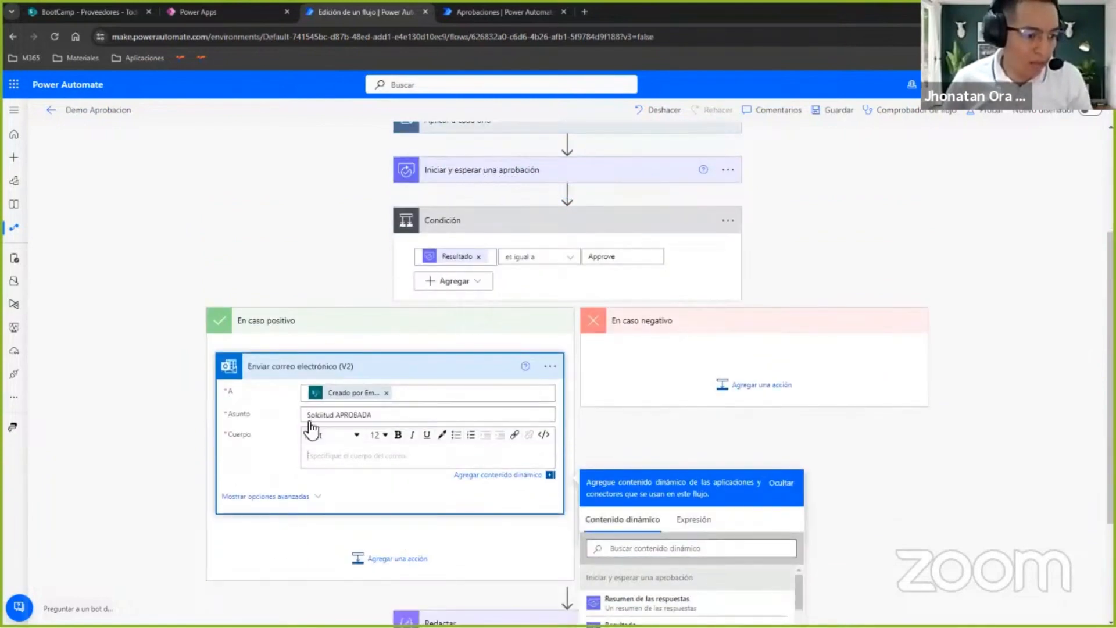
text(Hola)
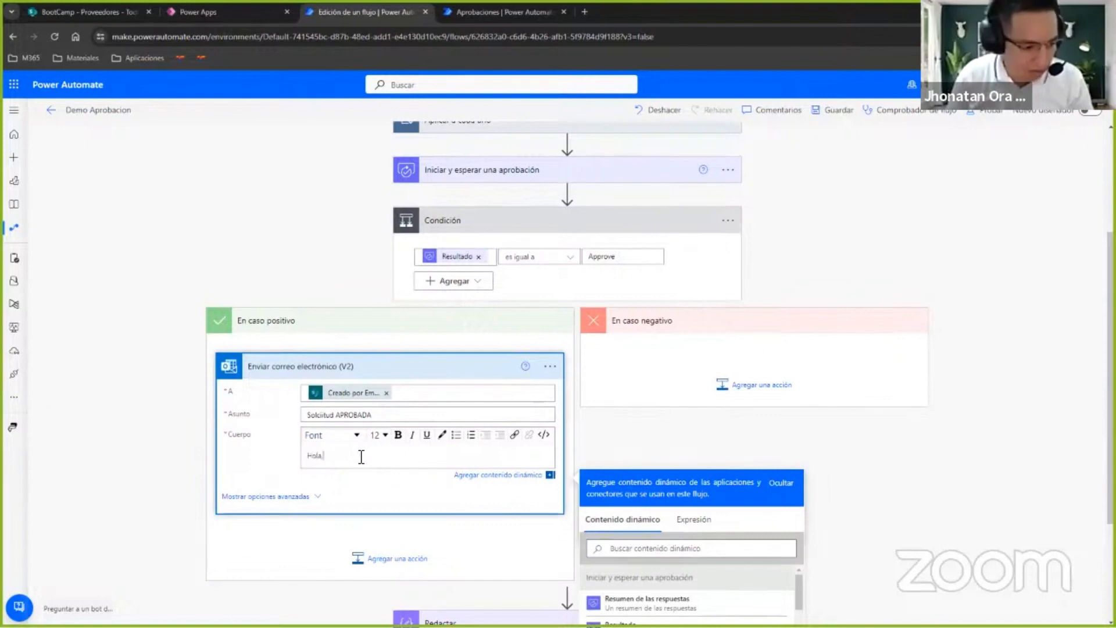
text(!)
key(Return)
text(La )
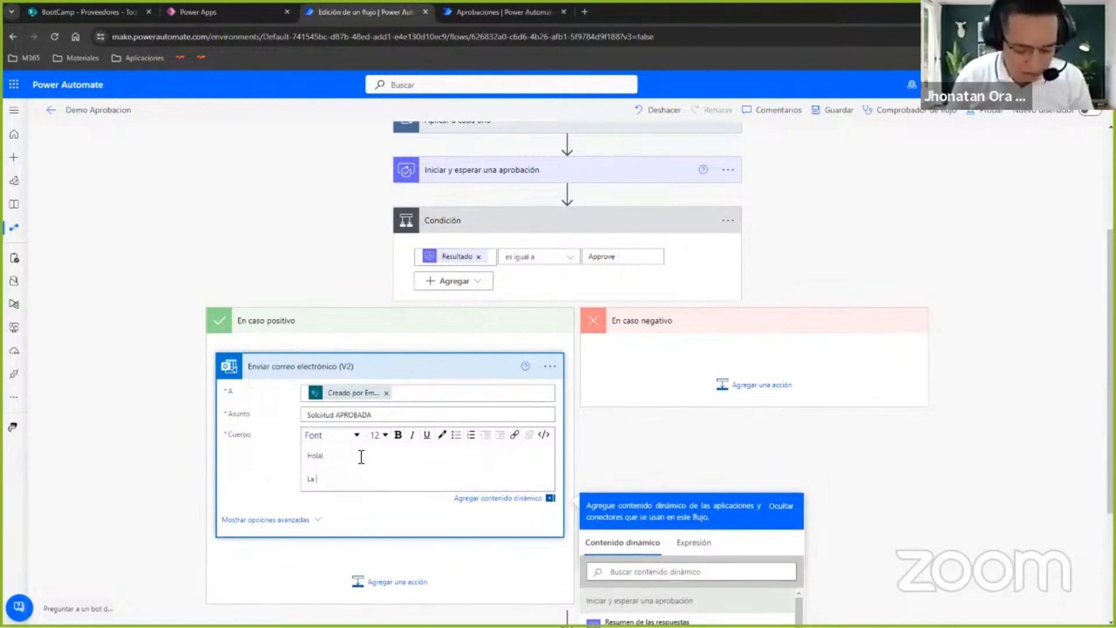
text(solicitud del proveedor)
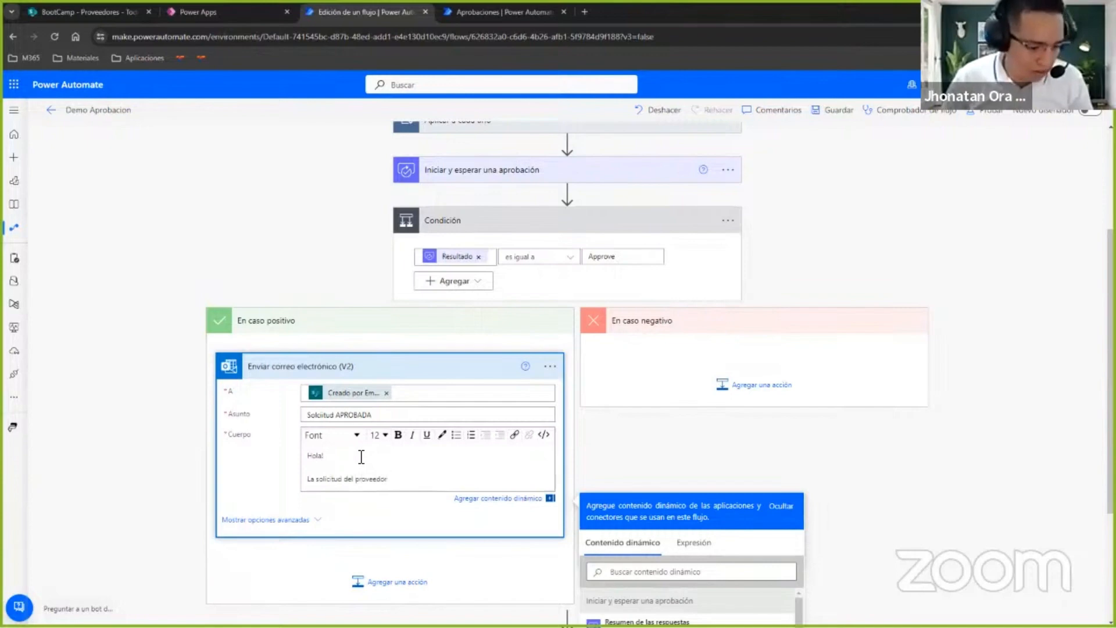
Reword the body's second line to "La solicitud de creación del proveedor".
scroll(361, 457, down, 3)
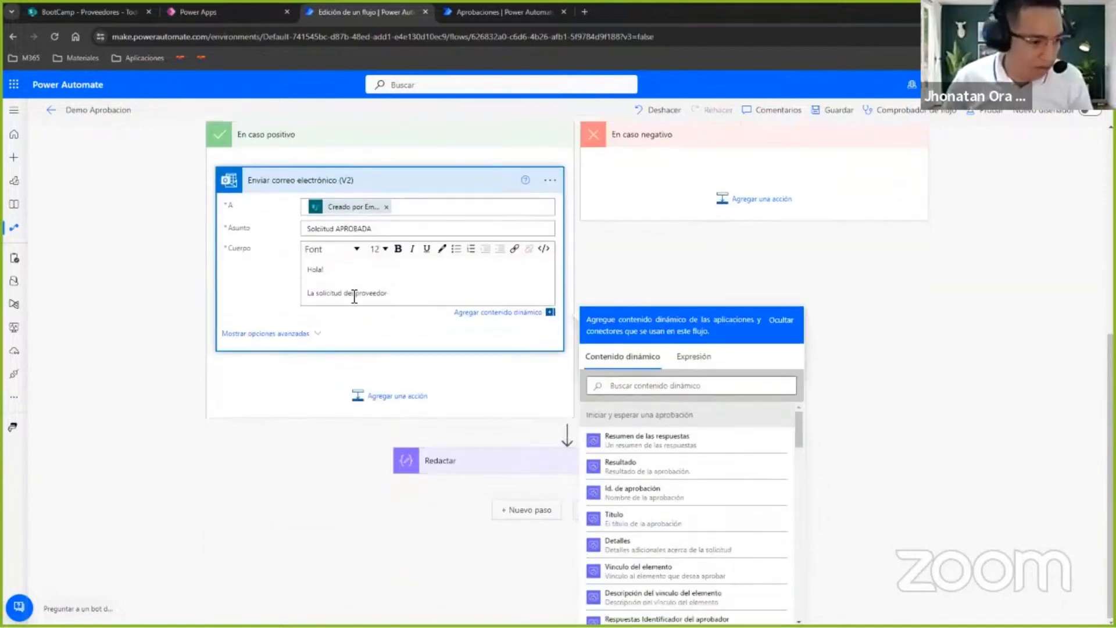
click(356, 293)
text(de creación d)
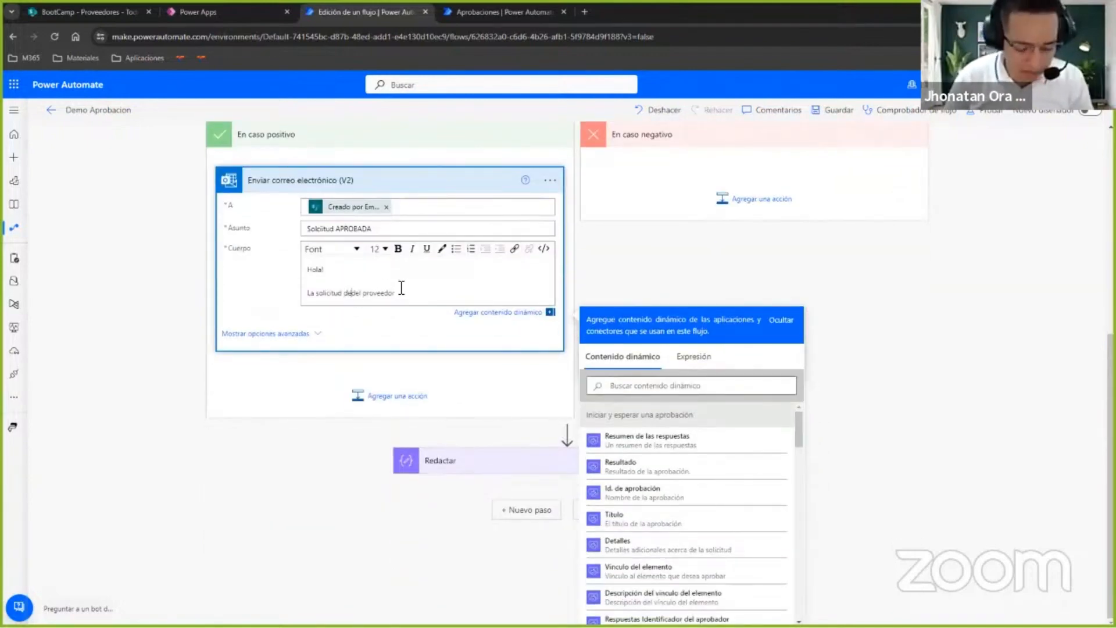
text(e)
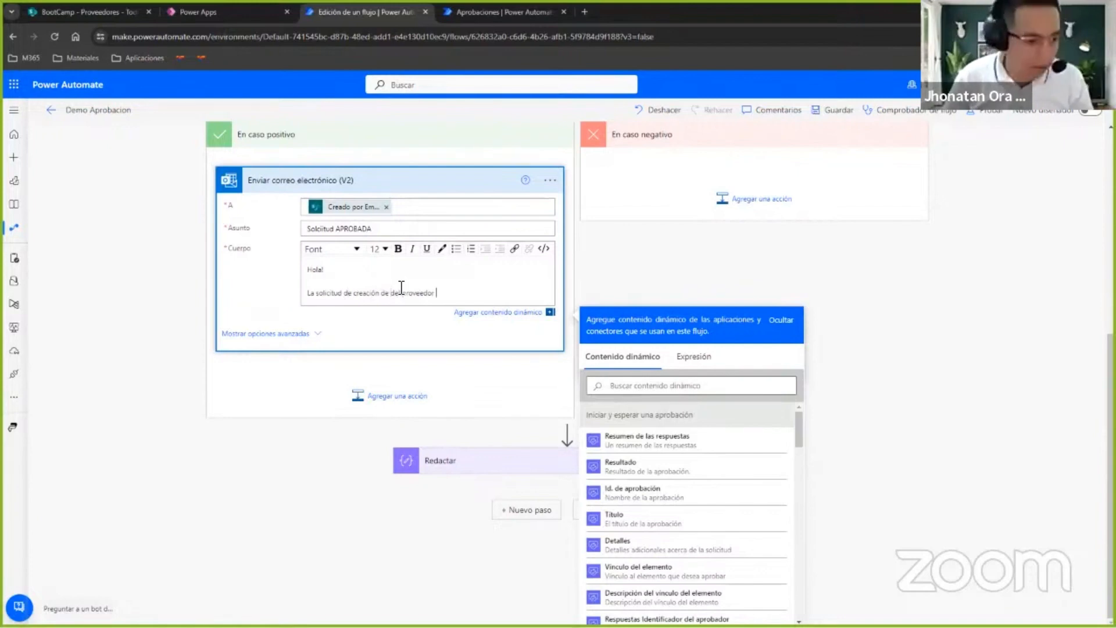
key(BackSpace)
key(BackSpace)
key(BackSpace)
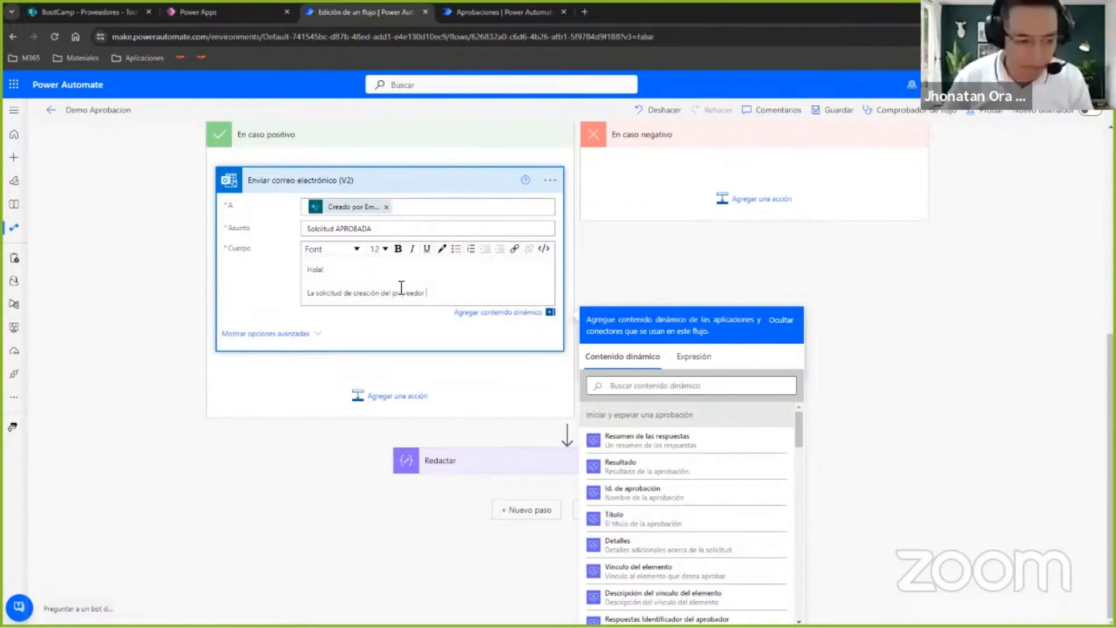
Continue the body's second line with the dynamic content RazonSocial followed by "fue aprobada por".
scroll(710, 478, down, 10)
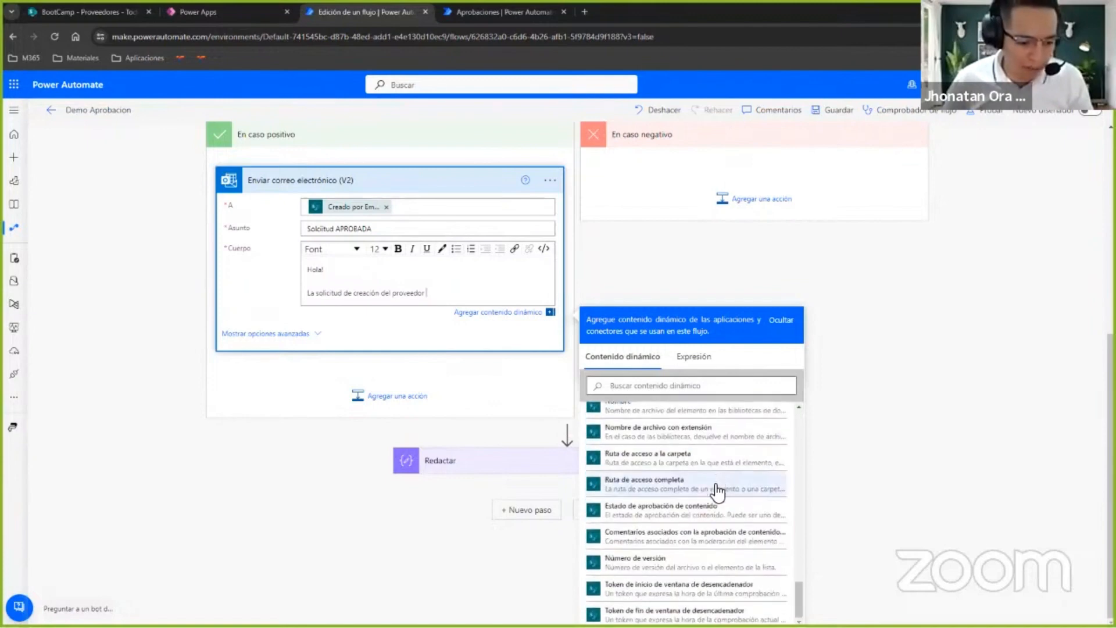
scroll(718, 492, up, 8)
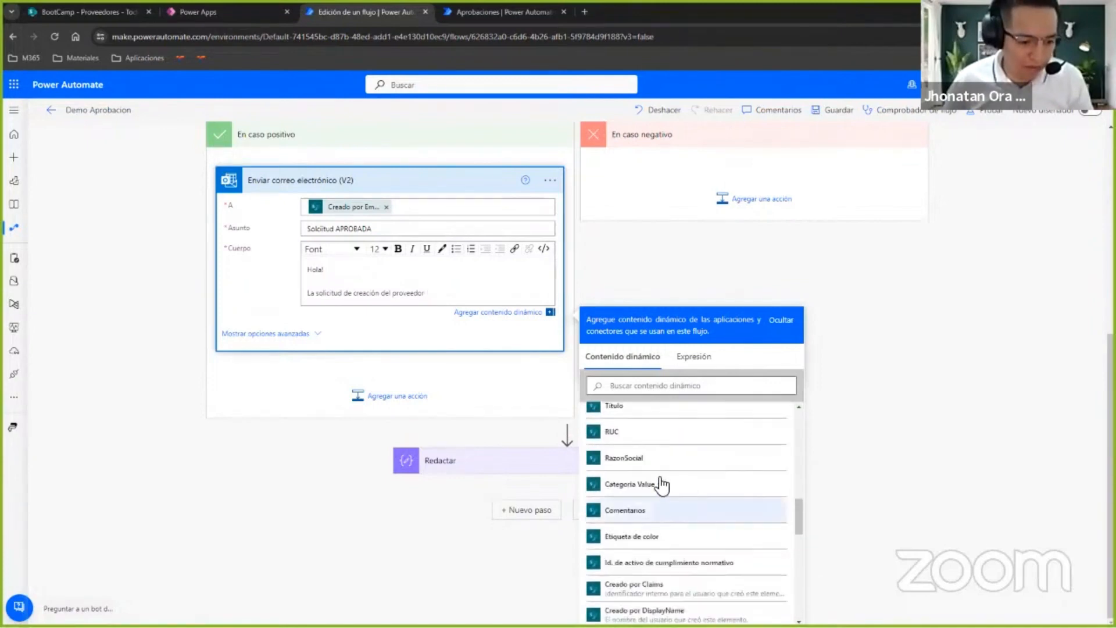
click(667, 460)
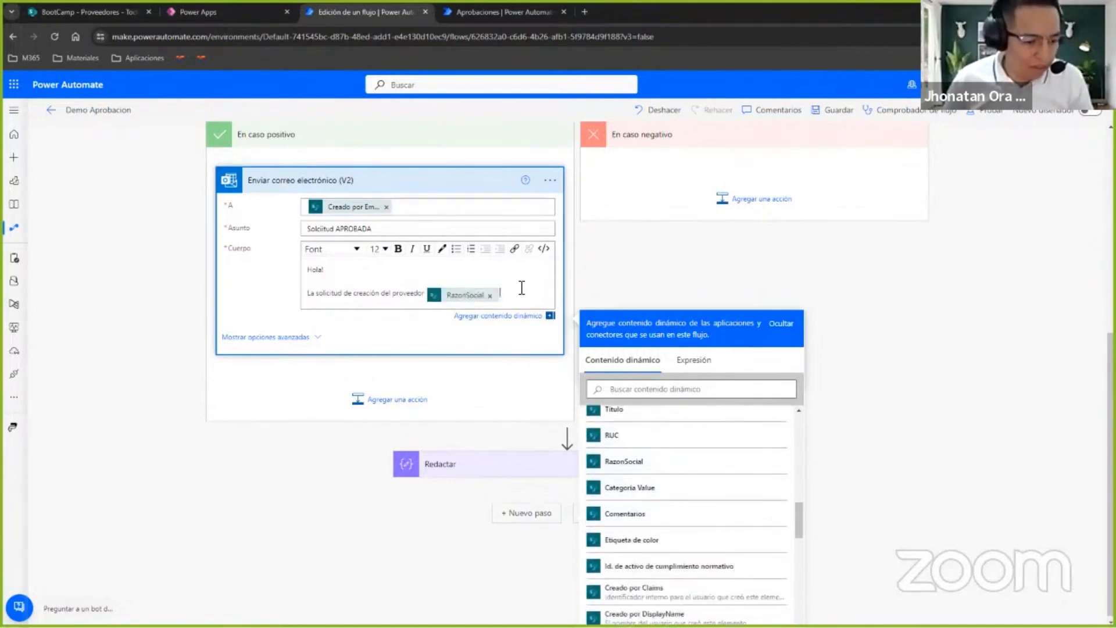
text(fue)
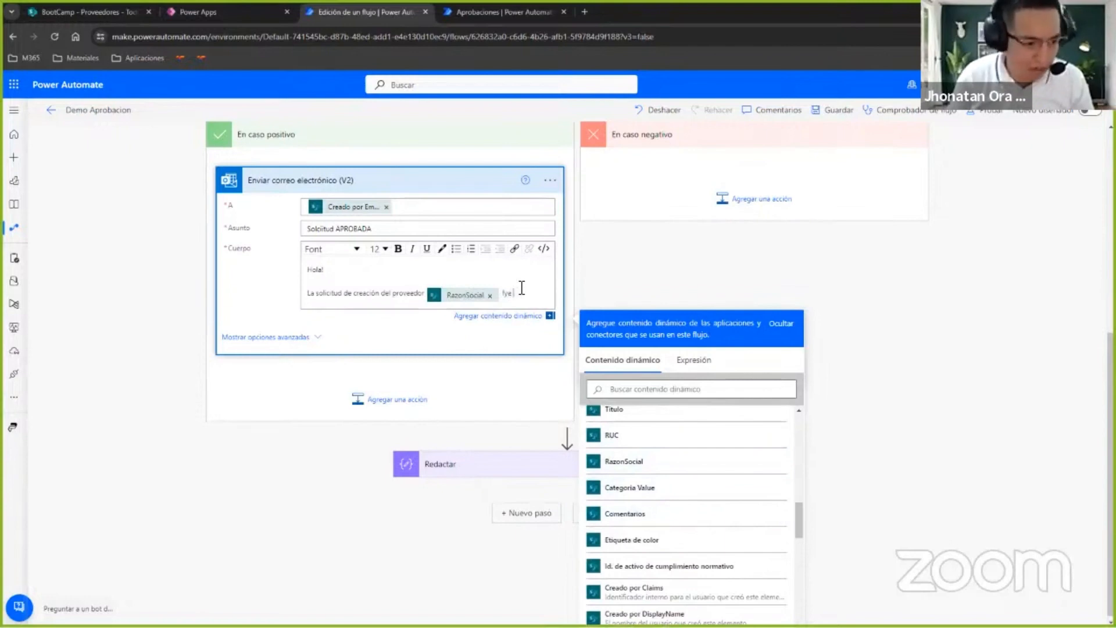
key(BackSpace)
key(BackSpace)
key(BackSpace)
key(BackSpace)
text(fue a)
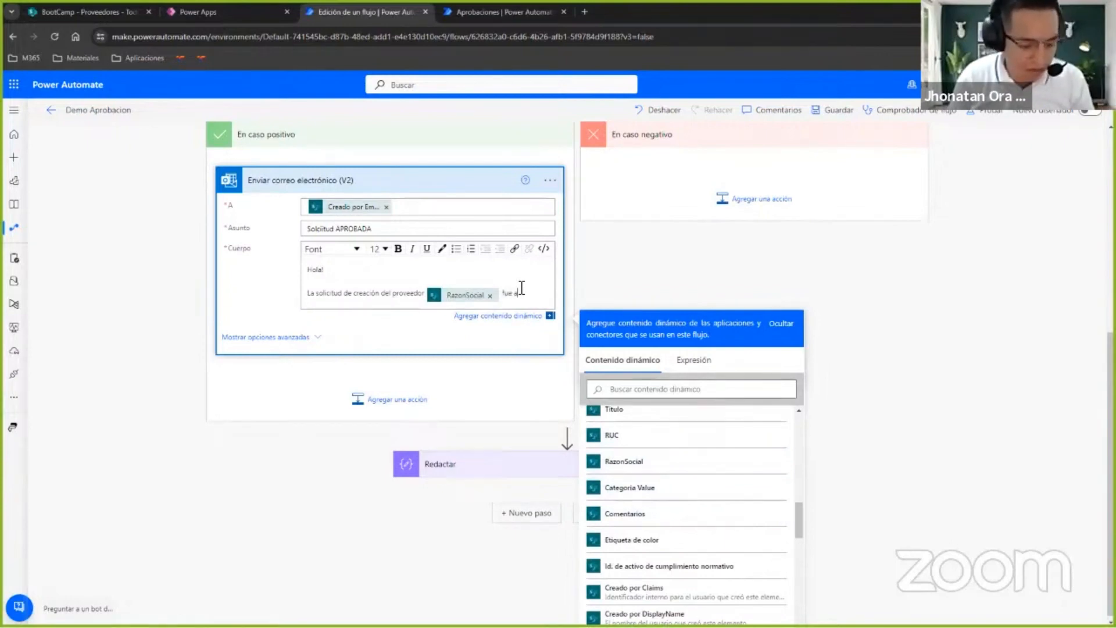
text(probada por)
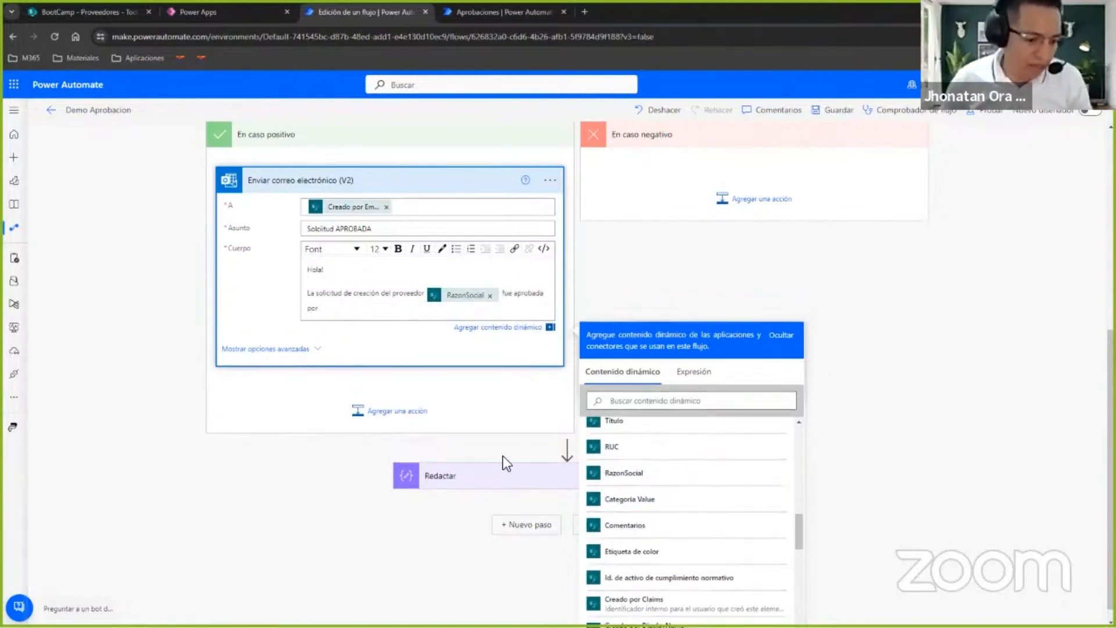
End the body with the dynamic content Respuestas Nombre del aprobador and reopen the email action inside Aplicar a cada uno 2 to review it.
scroll(715, 532, up, 10)
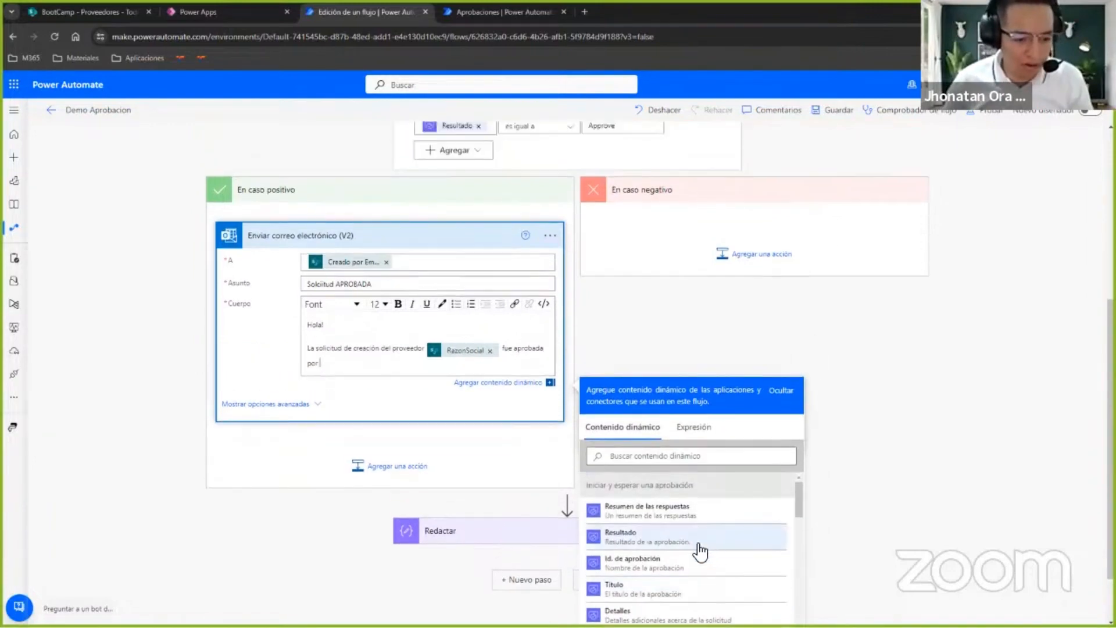
scroll(533, 468, down, 2)
scroll(765, 468, down, 5)
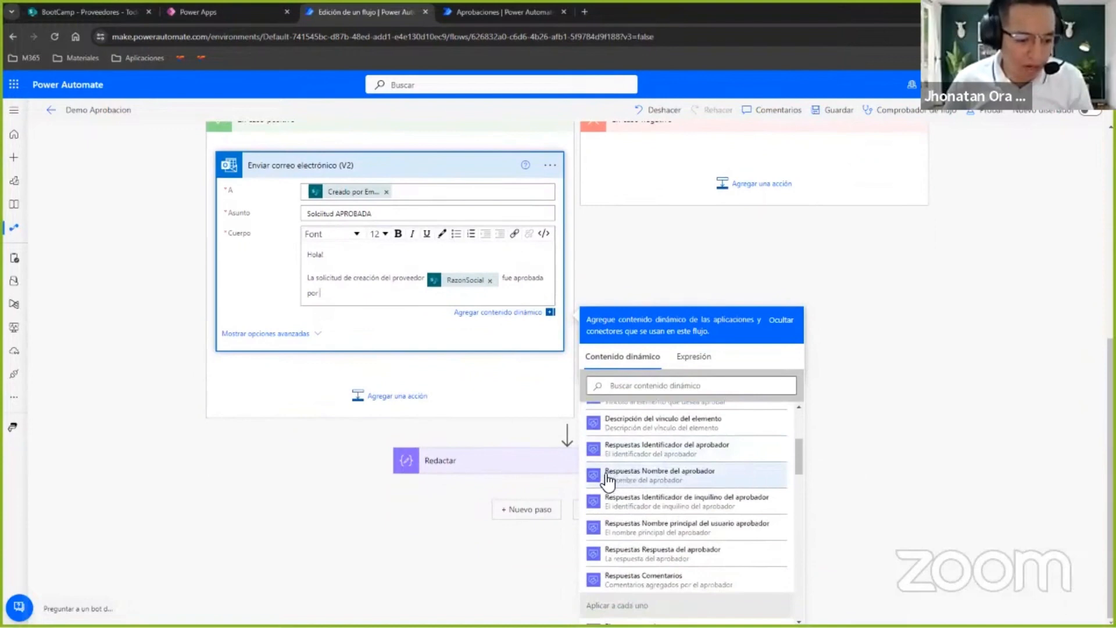
click(717, 489)
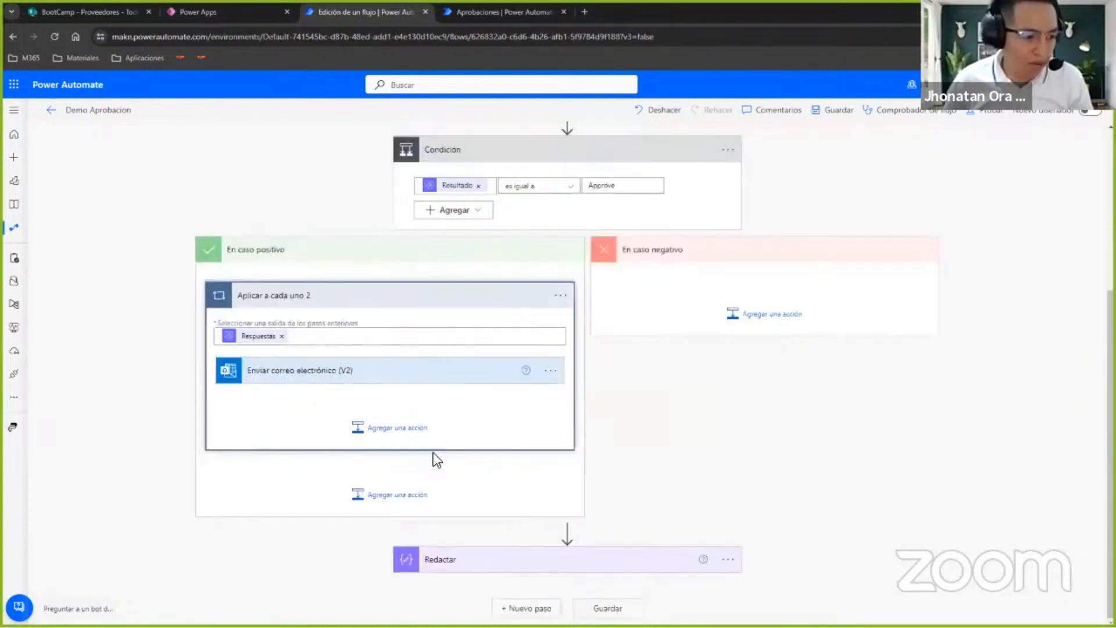
click(366, 372)
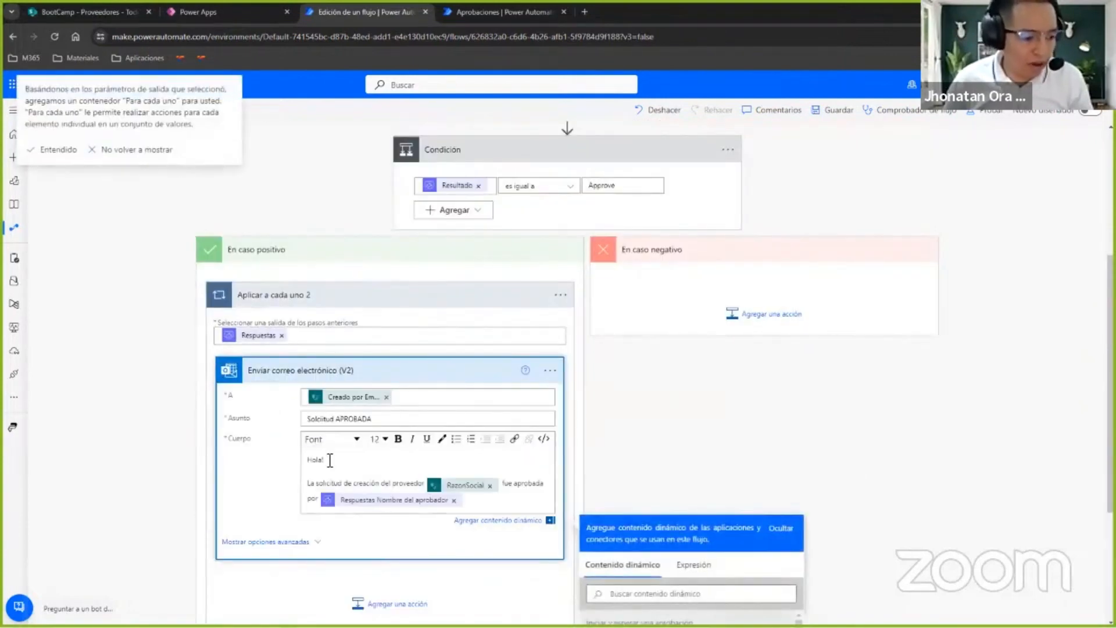
scroll(375, 414, down, 3)
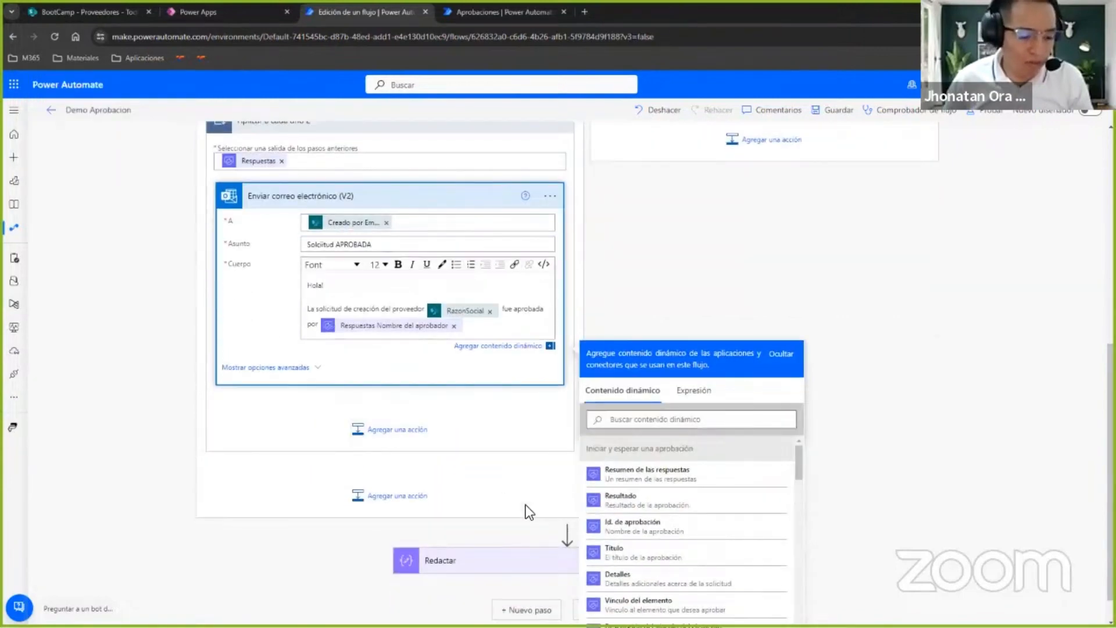
scroll(309, 336, up, 3)
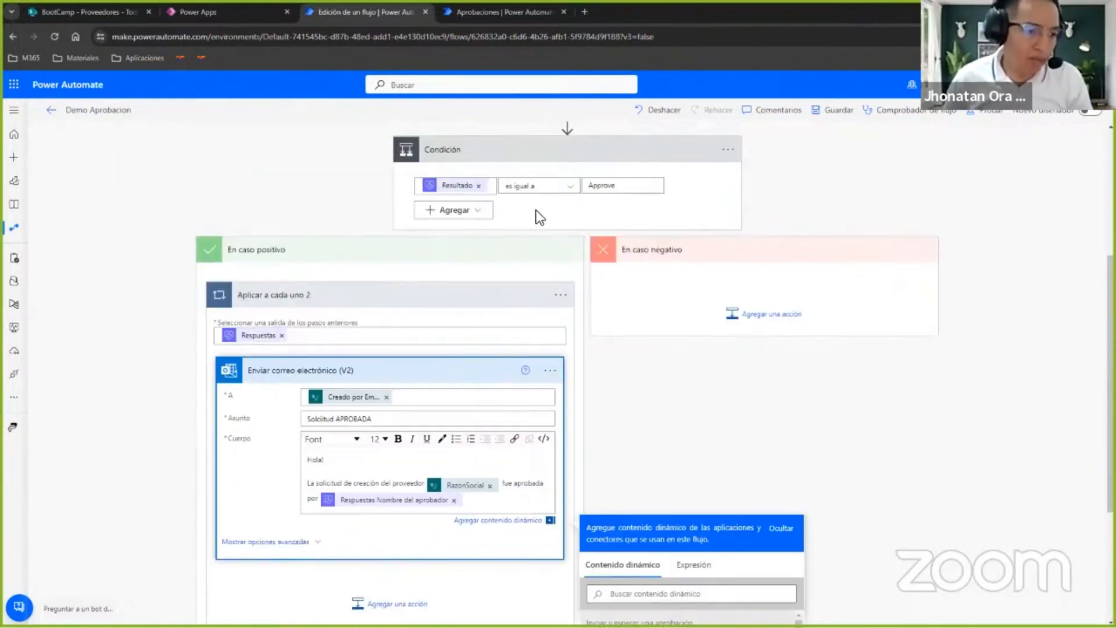
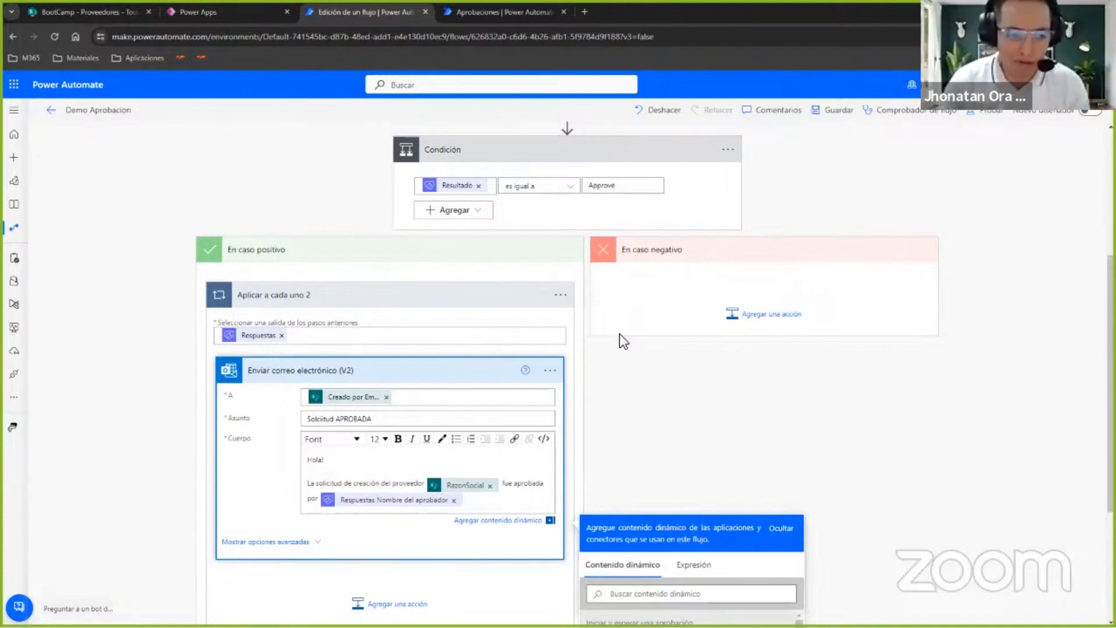
Insert a Repetir hasta control between Iniciar y esperar una aprobación and Condición, with the dynamic content Resultado as its first value.
scroll(599, 317, up, 3)
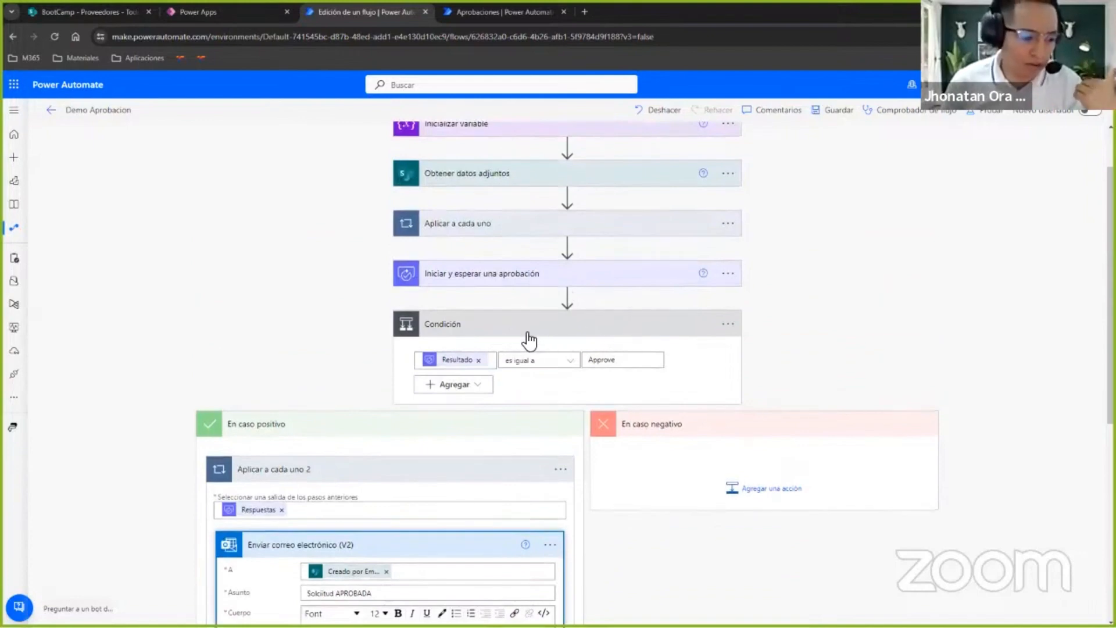
scroll(471, 441, down, 1)
scroll(490, 428, down, 3)
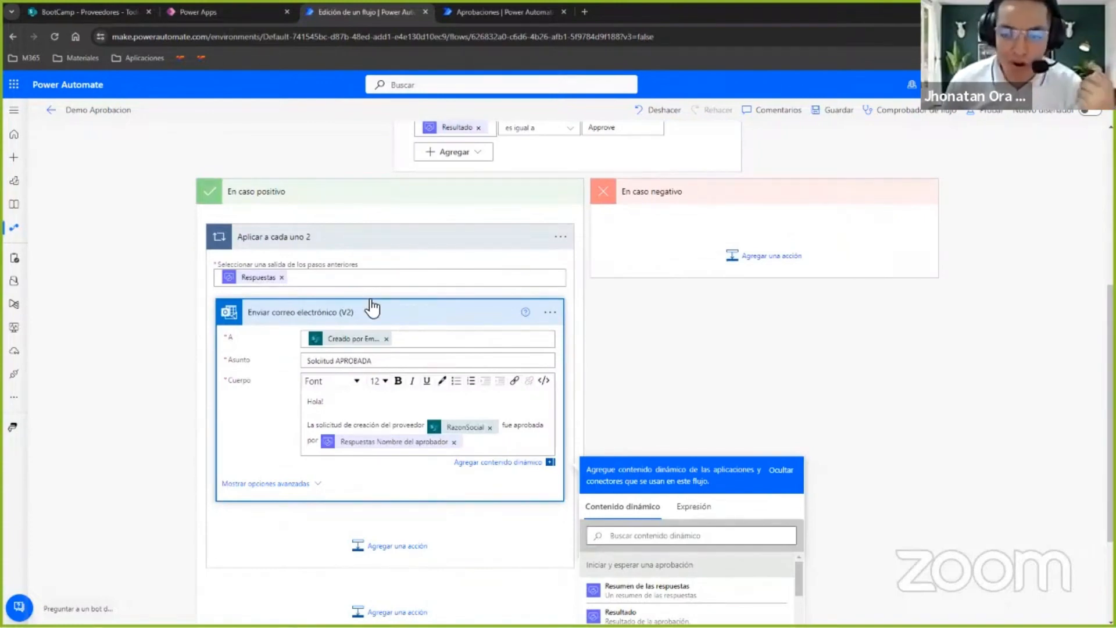
scroll(382, 287, up, 5)
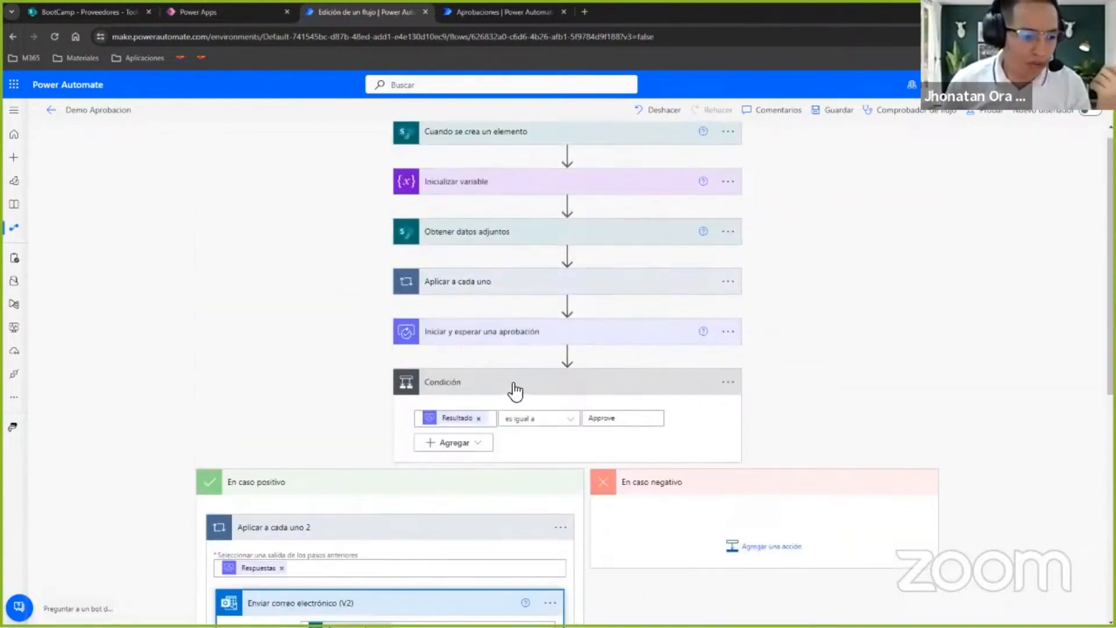
click(567, 355)
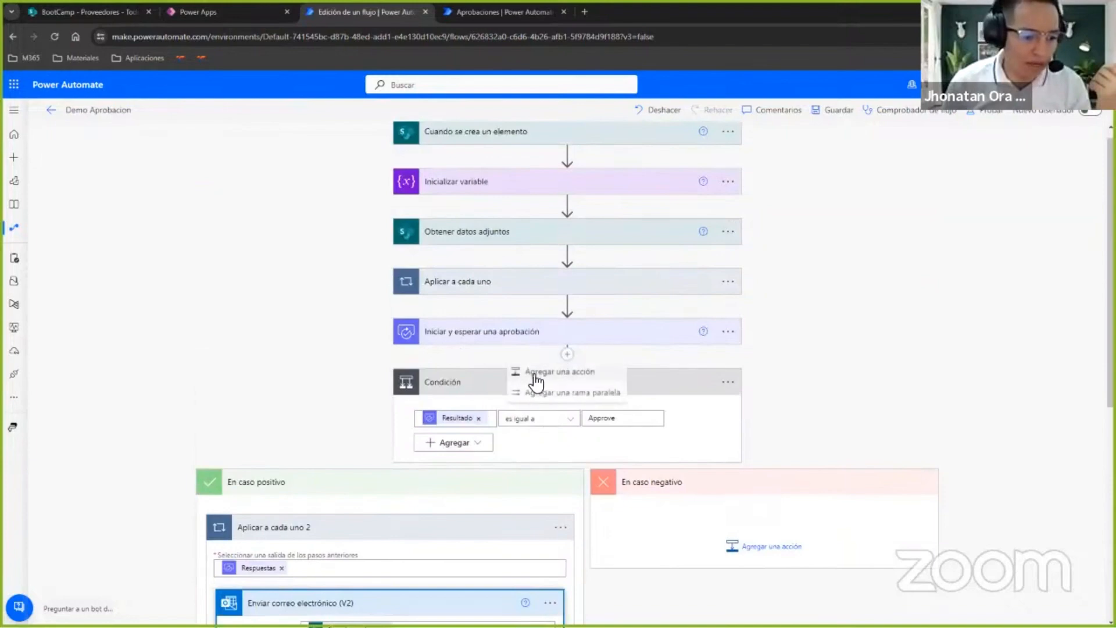
click(538, 367)
scroll(367, 440, down, 2)
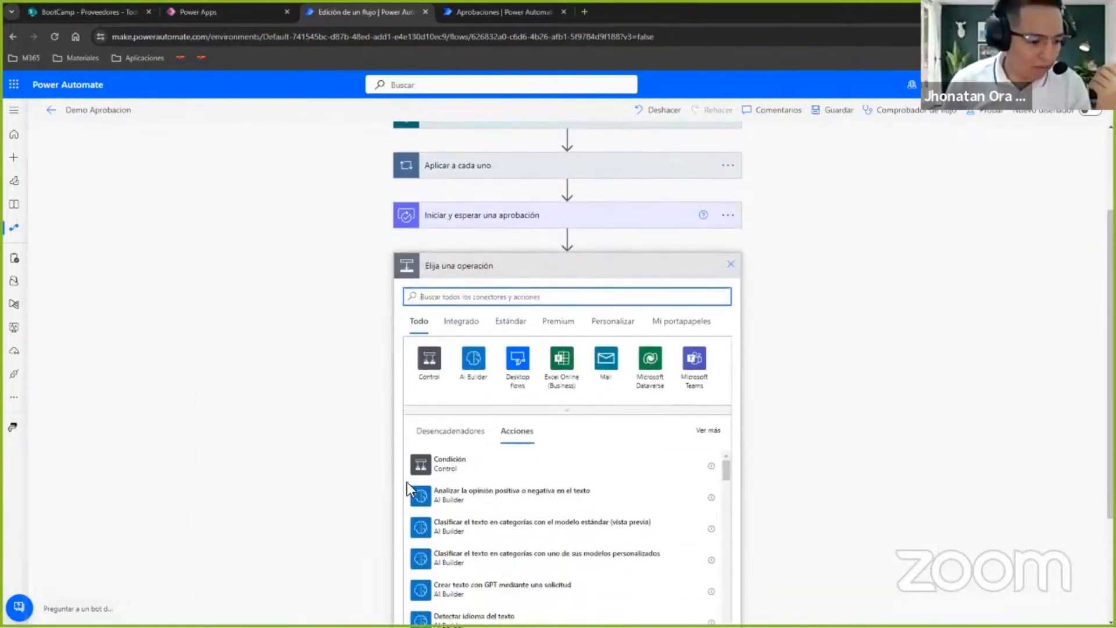
click(426, 370)
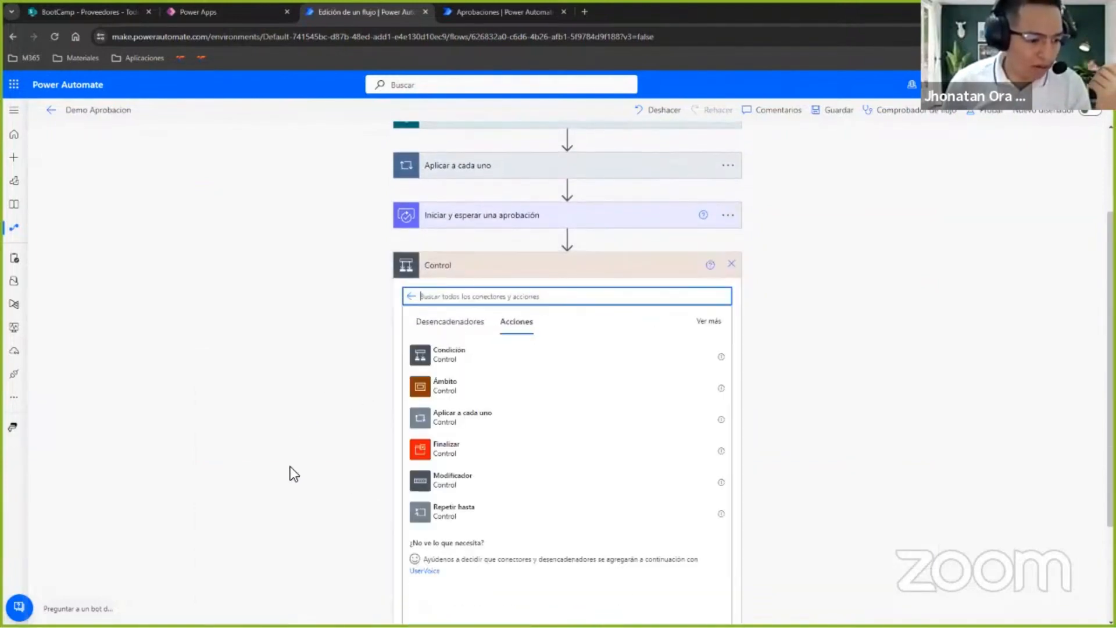
click(457, 511)
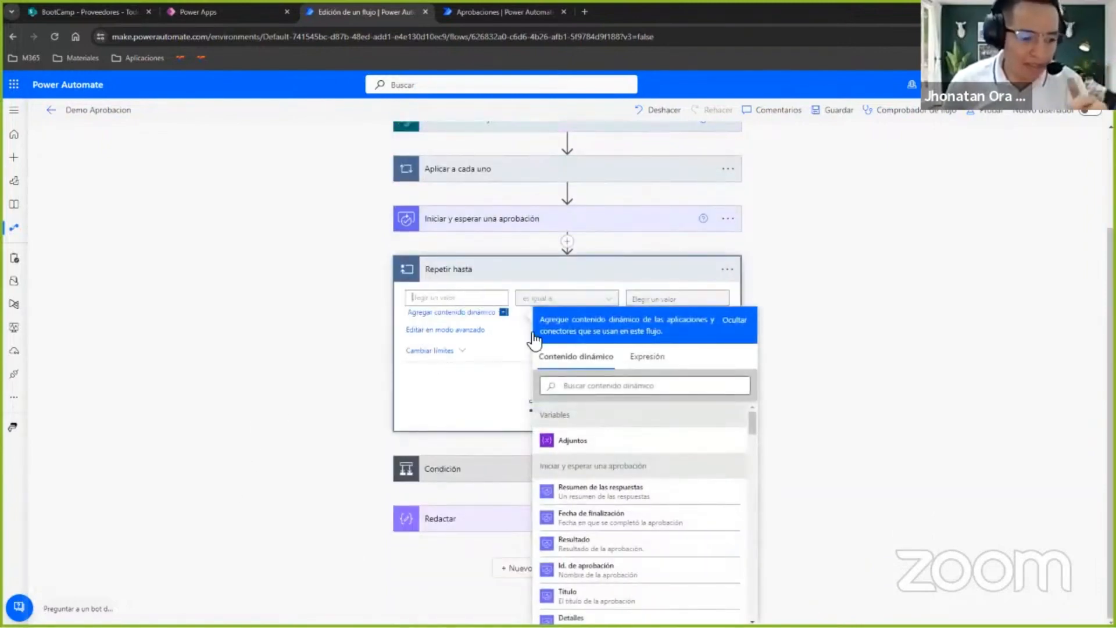
click(596, 546)
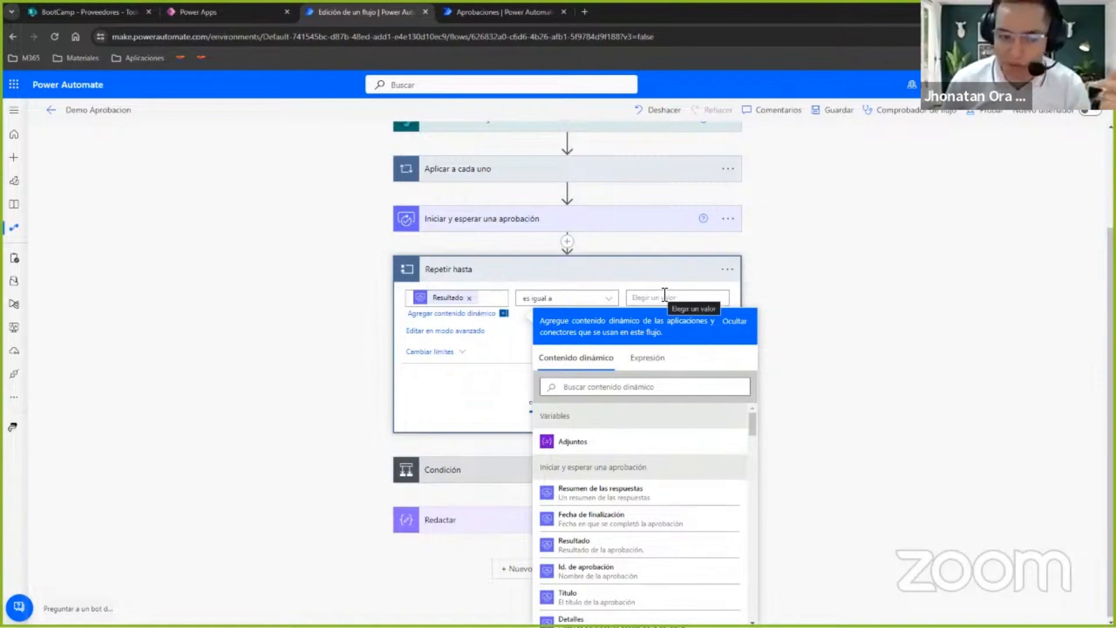
Review the Iniciar y esperar una aprobación settings and add a Condición control inside the Repetir hasta loop.
scroll(660, 304, up, 3)
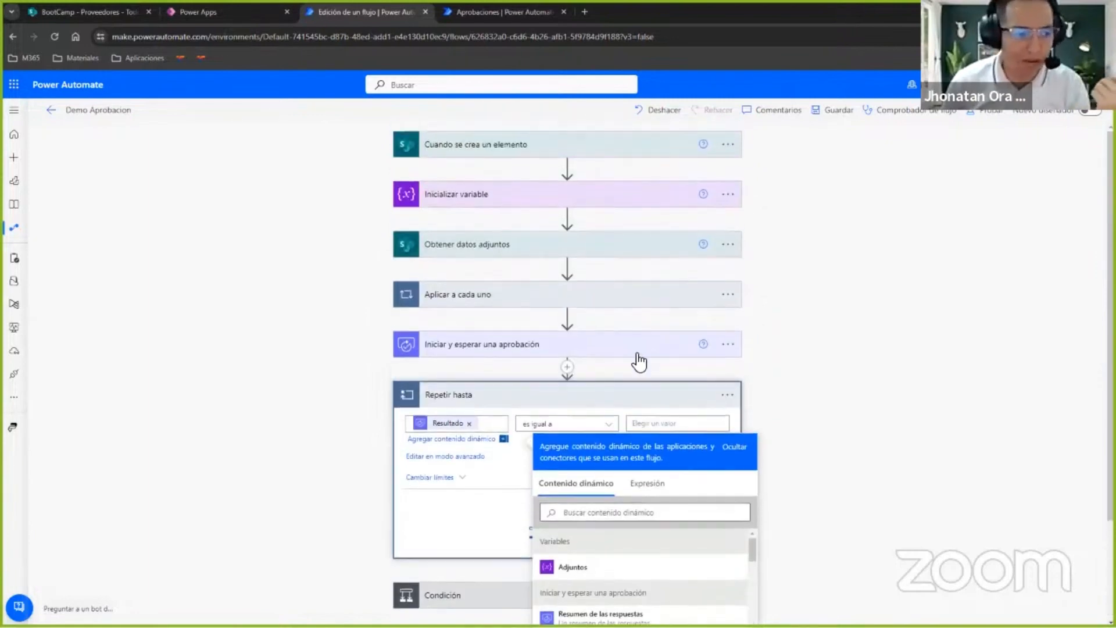
click(567, 347)
scroll(369, 347, down, 2)
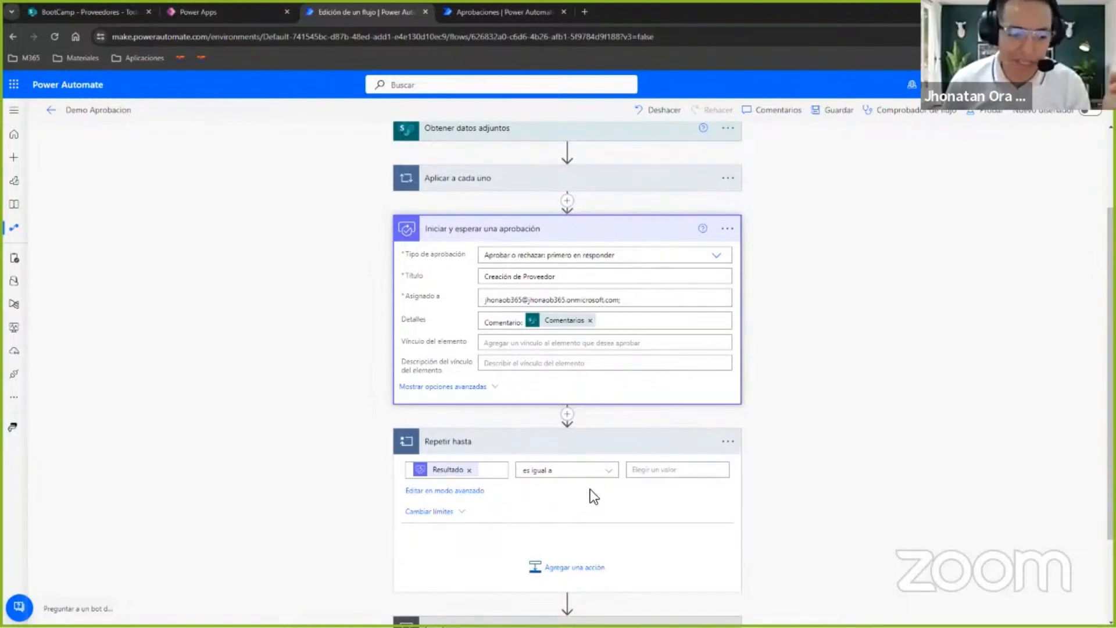
click(532, 567)
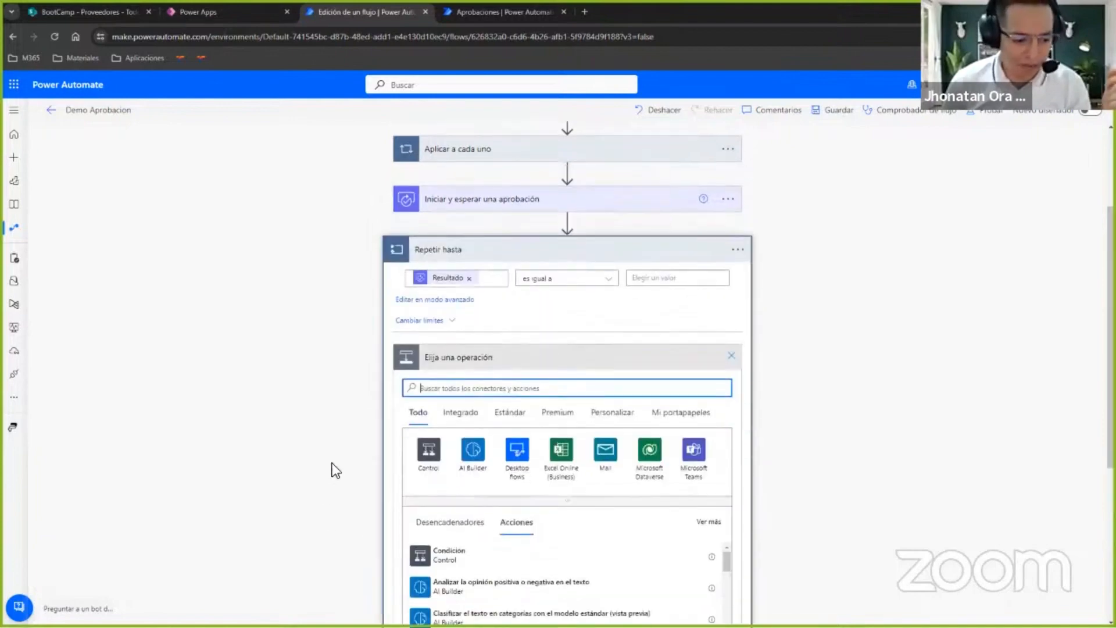
click(448, 467)
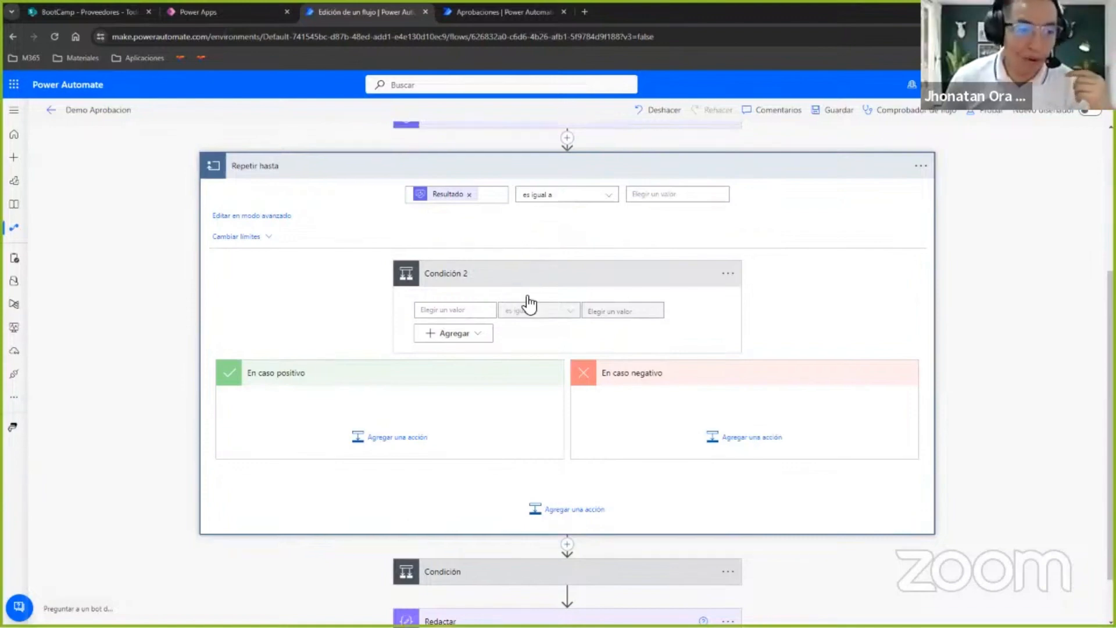
Examine the approval types offered by the Iniciar y esperar una aprobación action.
scroll(529, 299, up, 2)
click(489, 233)
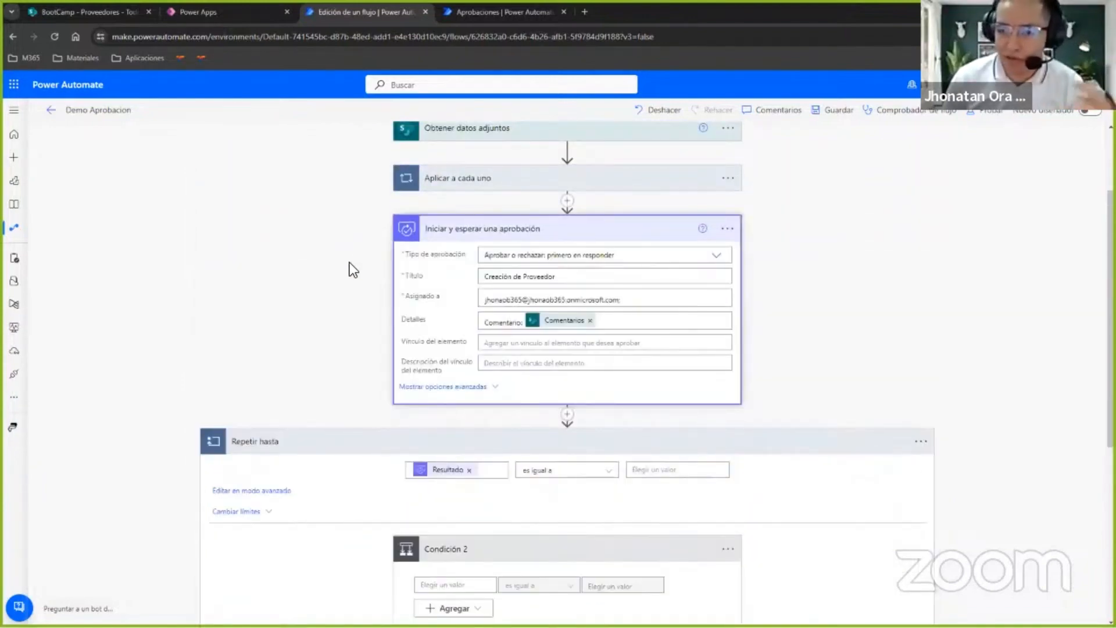
click(712, 256)
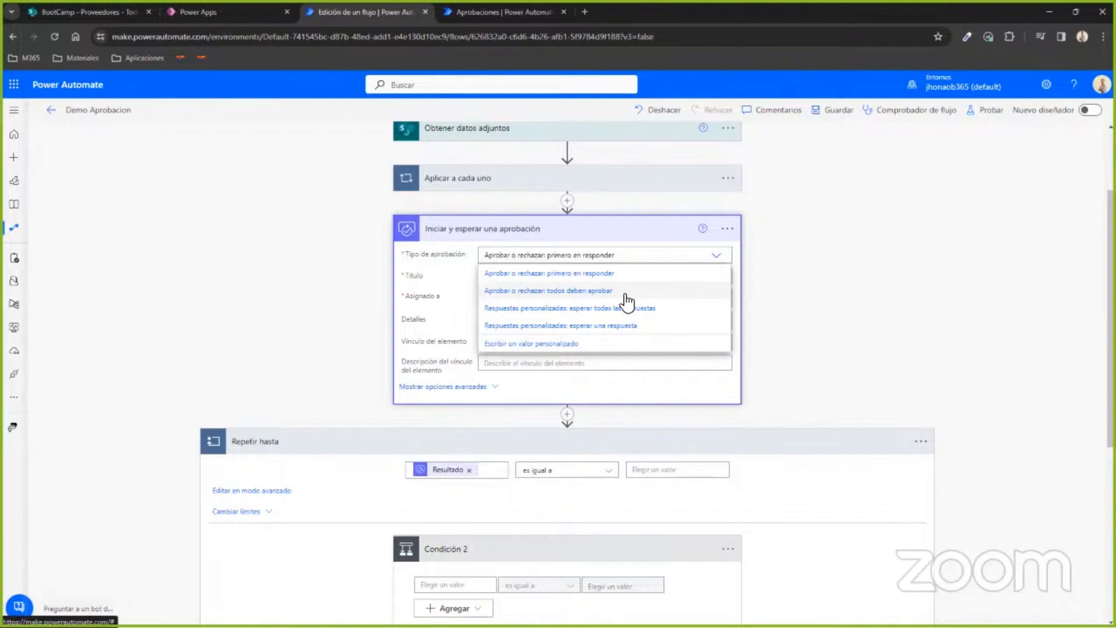
click(841, 267)
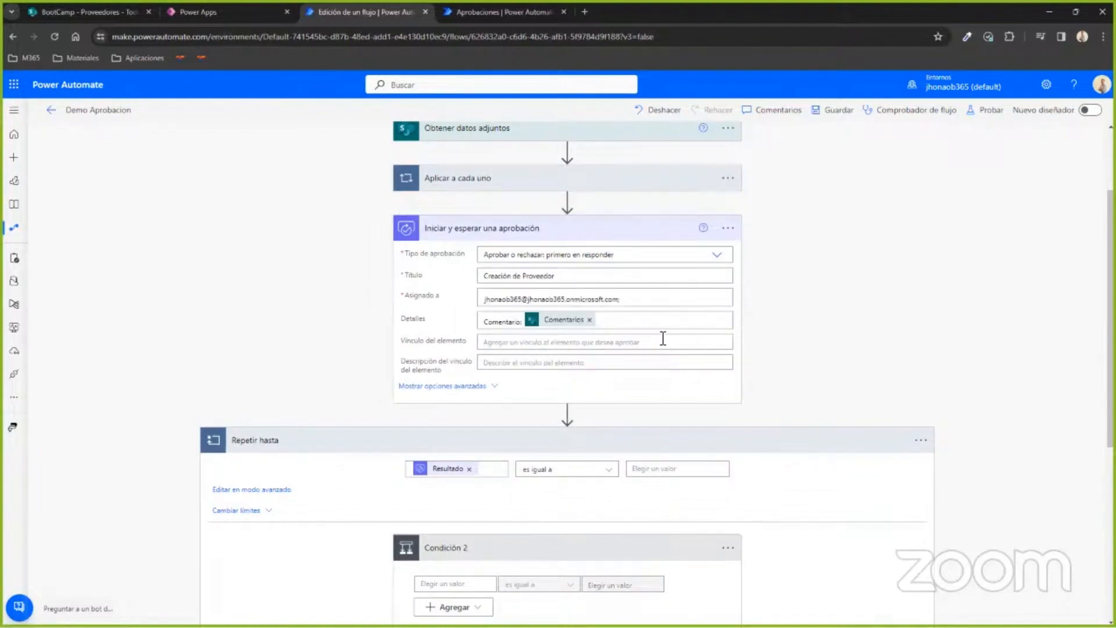
click(642, 300)
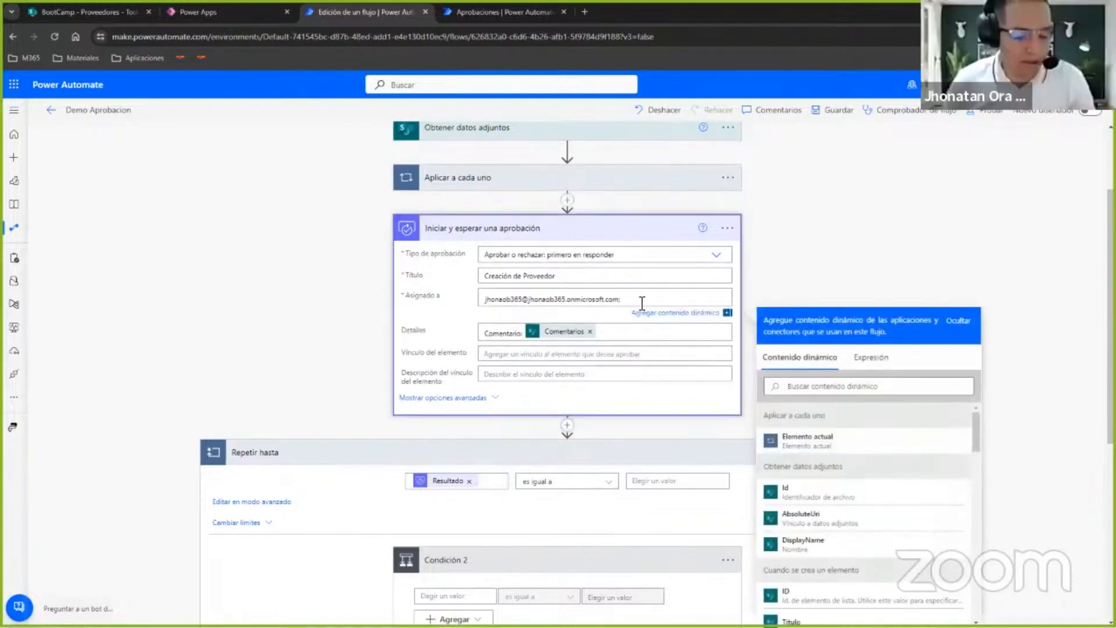
text(jhoa)
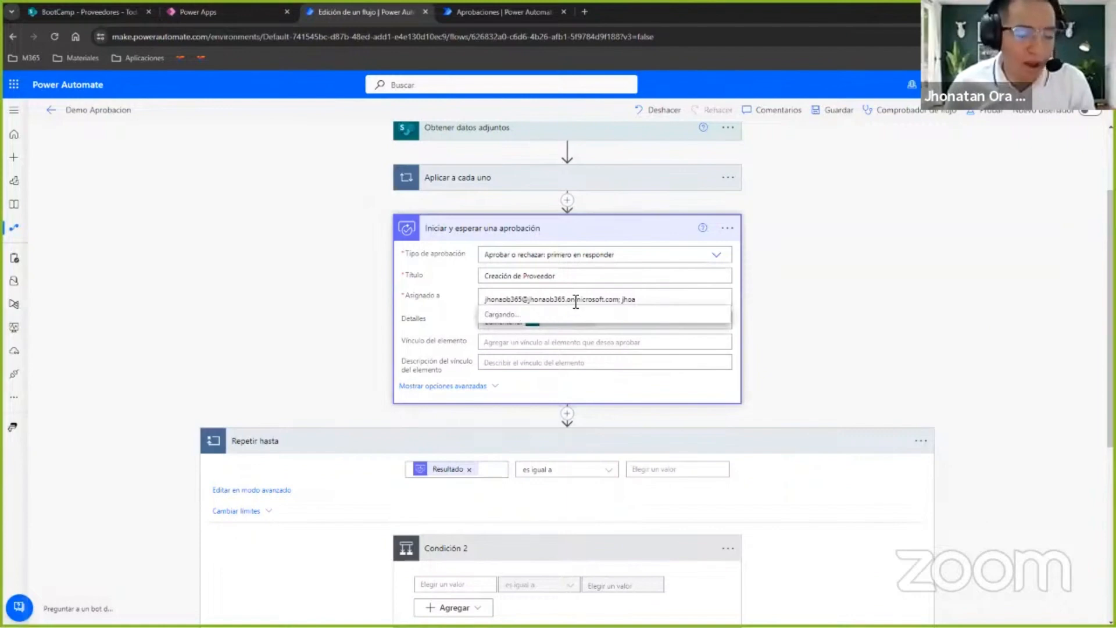
key(BackSpace)
text(na)
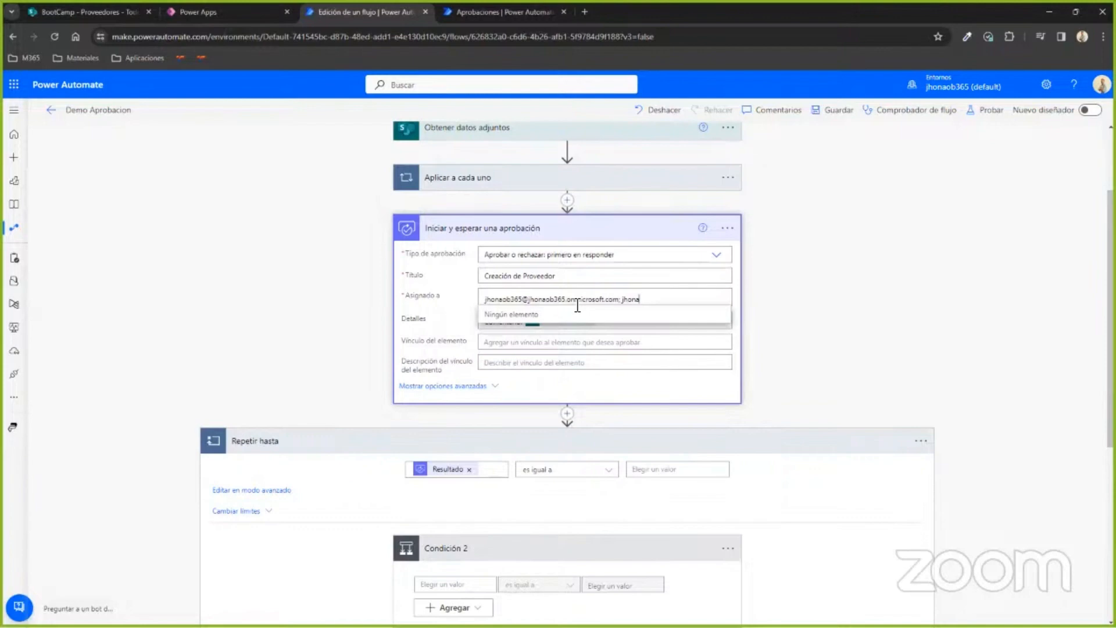
key(BackSpace)
key(BackSpace)
key(BackSpace)
key(BackSpace)
key(BackSpace)
key(BackSpace)
key(BackSpace)
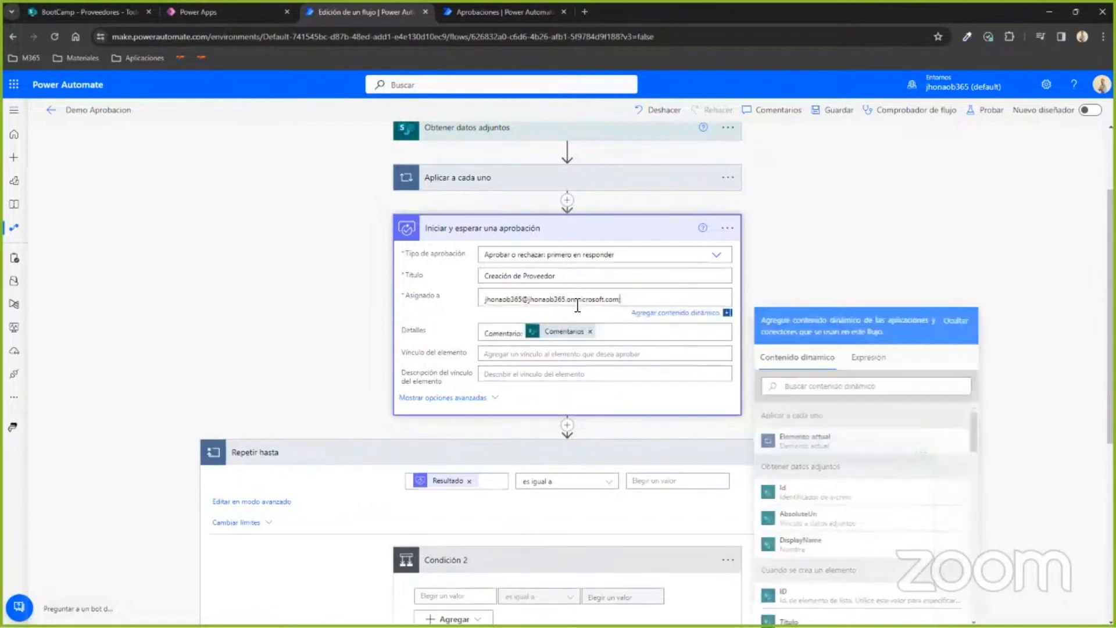
click(863, 253)
click(637, 232)
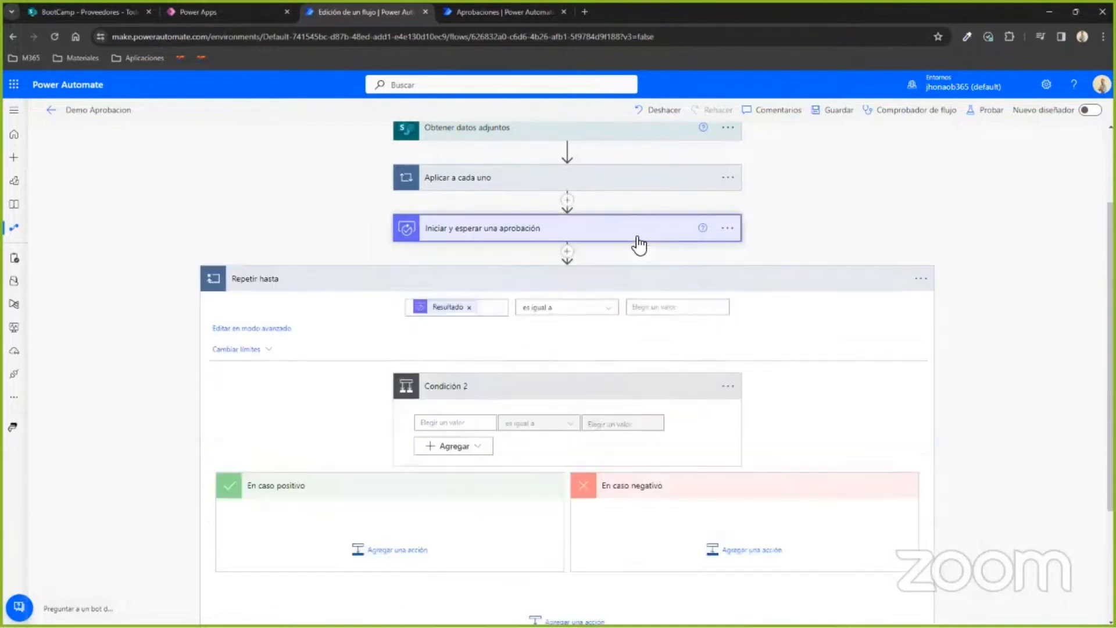
Look over the Proveedores list in SharePoint, and return to the flow to check the Cuando se crea un elemento trigger's settings.
scroll(717, 308, up, 3)
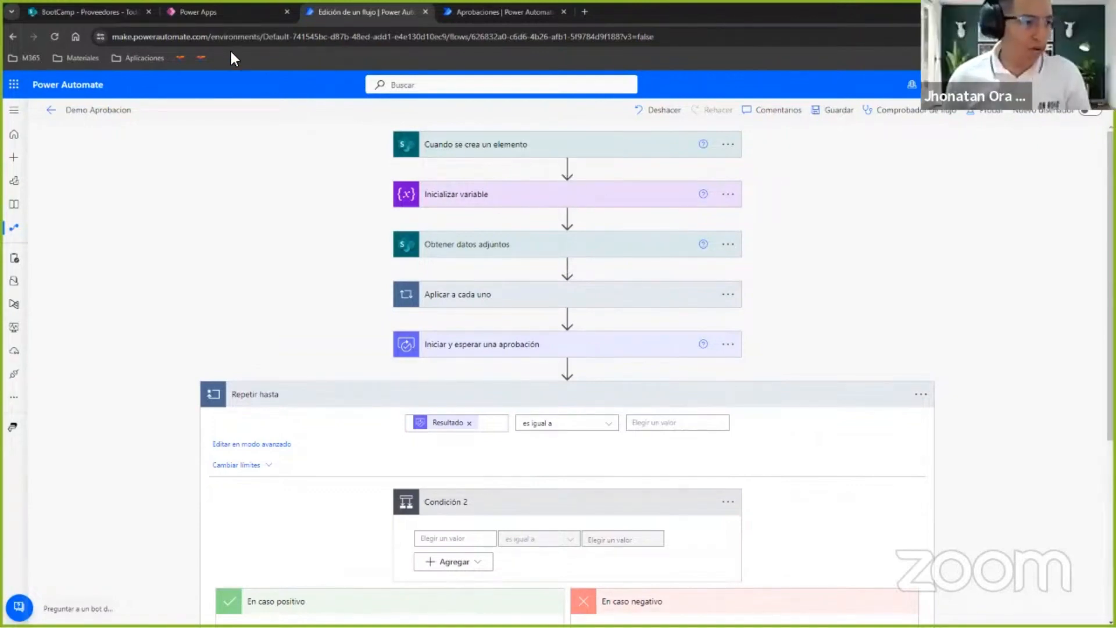
click(26, 12)
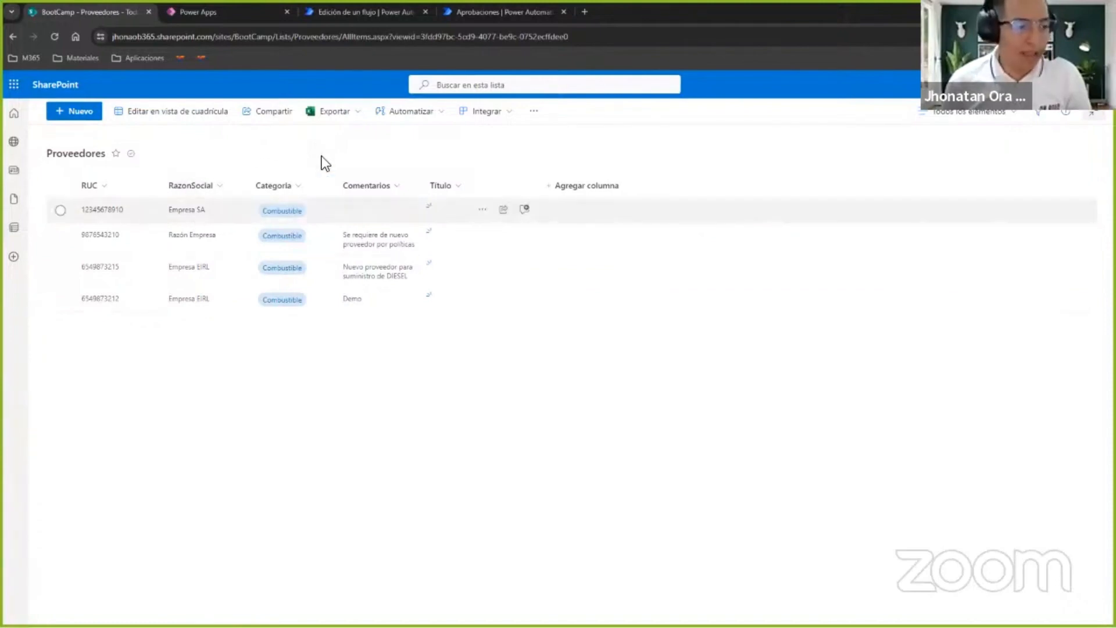
click(398, 12)
click(509, 149)
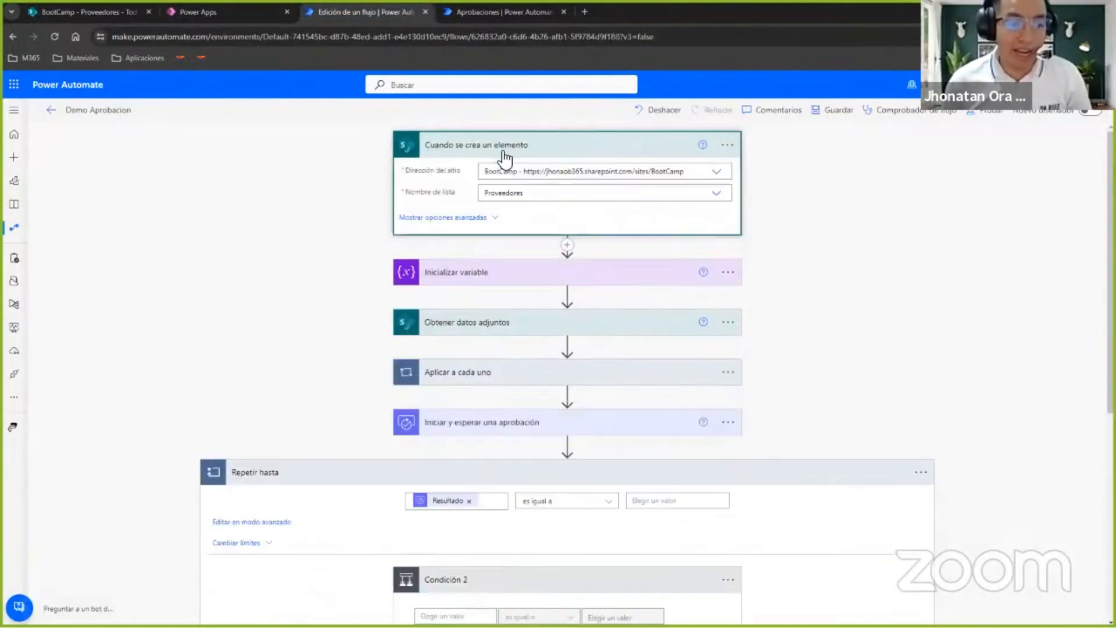
Insert the SharePoint action Obtener elementos directly after the Cuando se crea un elemento trigger.
click(567, 244)
click(588, 227)
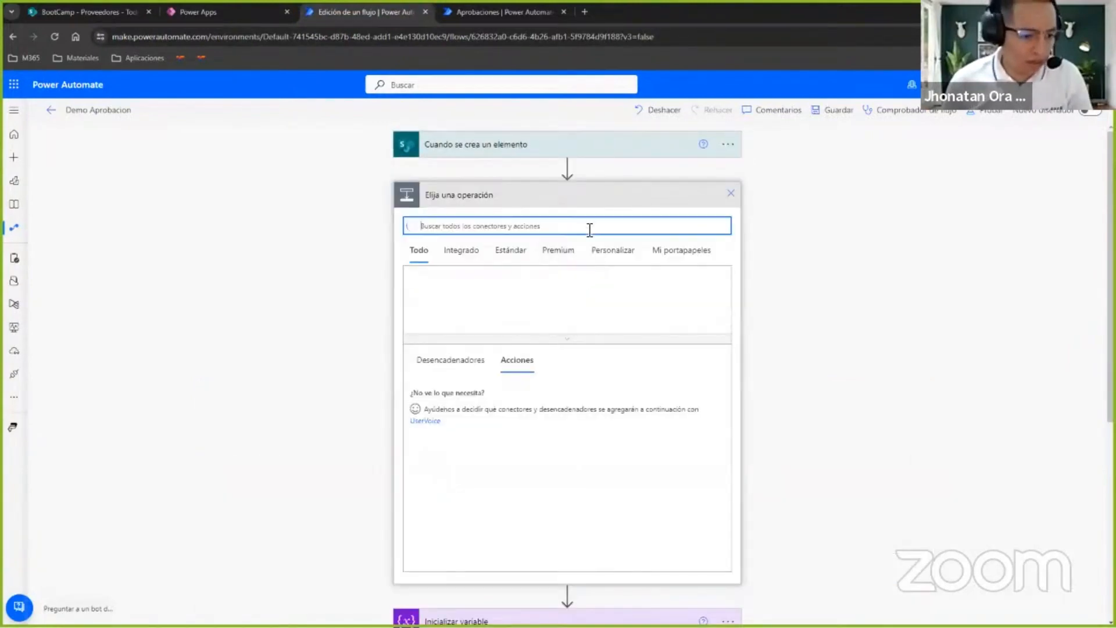
text(sharepoint)
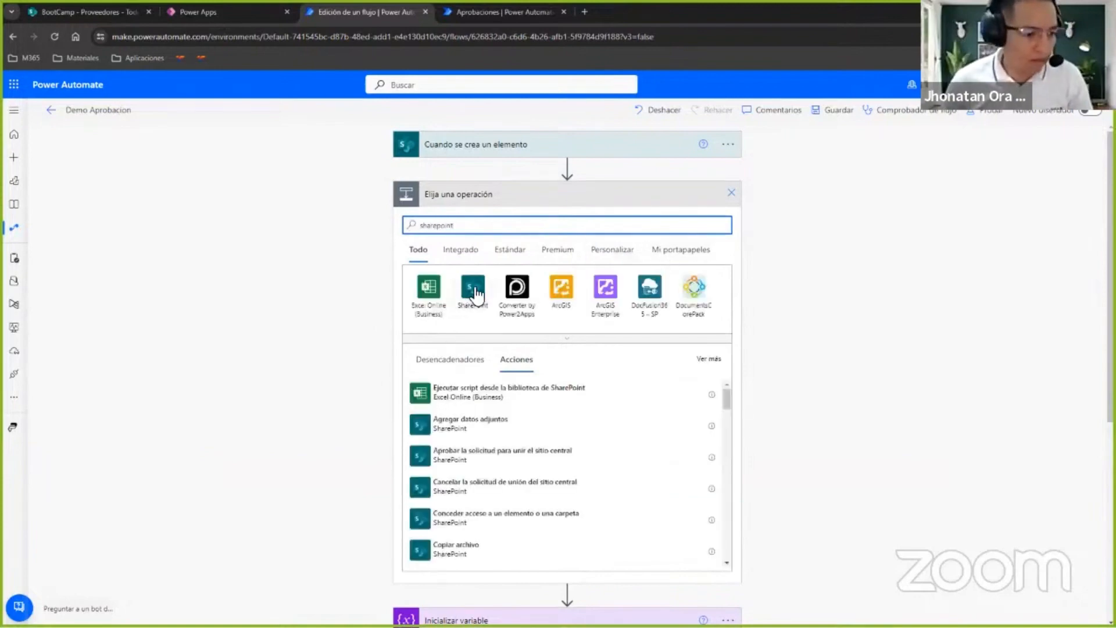
click(472, 288)
text(o)
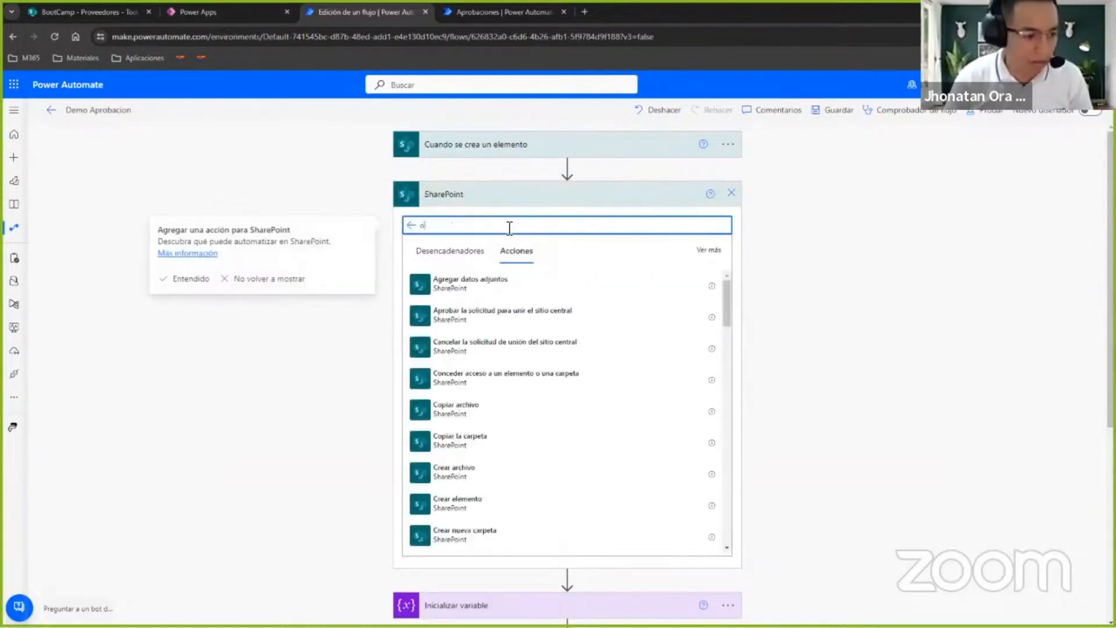
key(BackSpace)
text(obtener elementos)
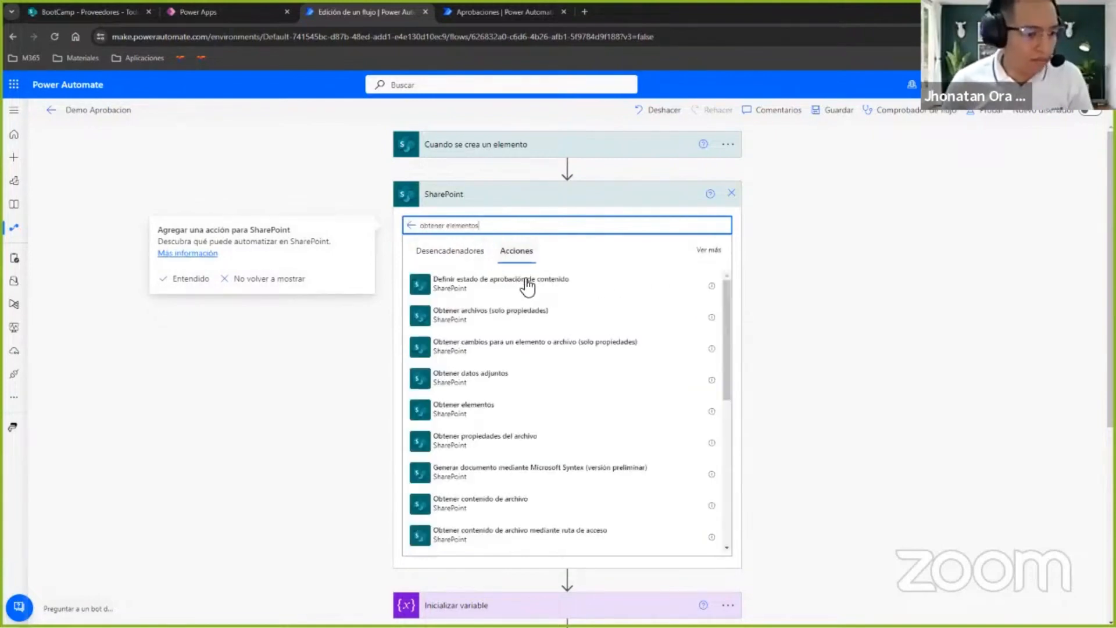
click(517, 405)
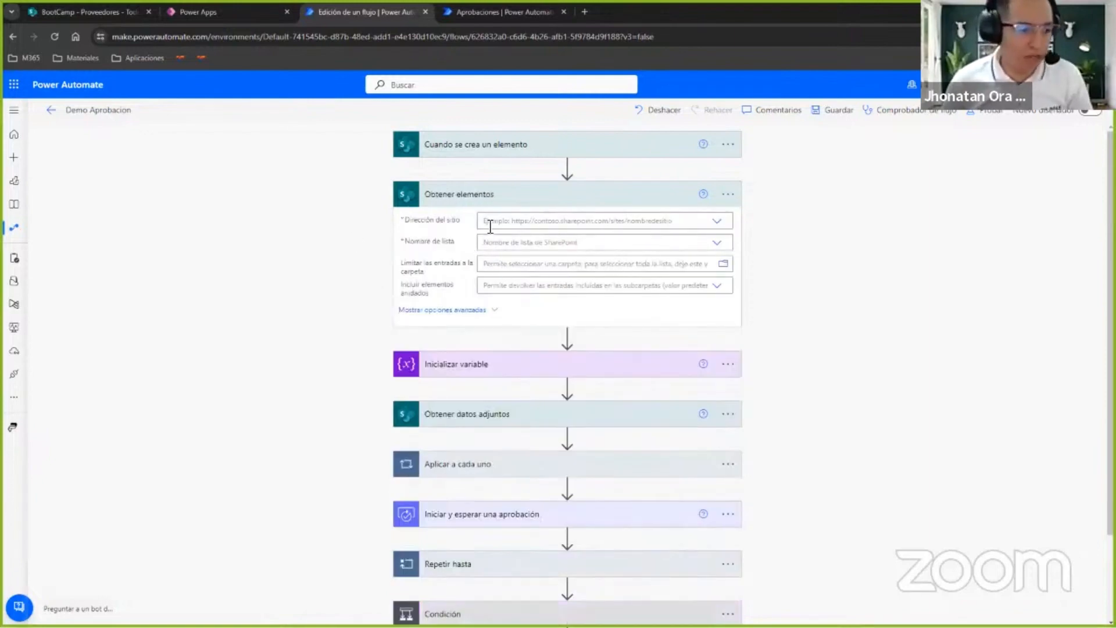
Show the advanced options of Obtener elementos and start its filter query with the dynamic content RUC followed by "eq '".
click(460, 311)
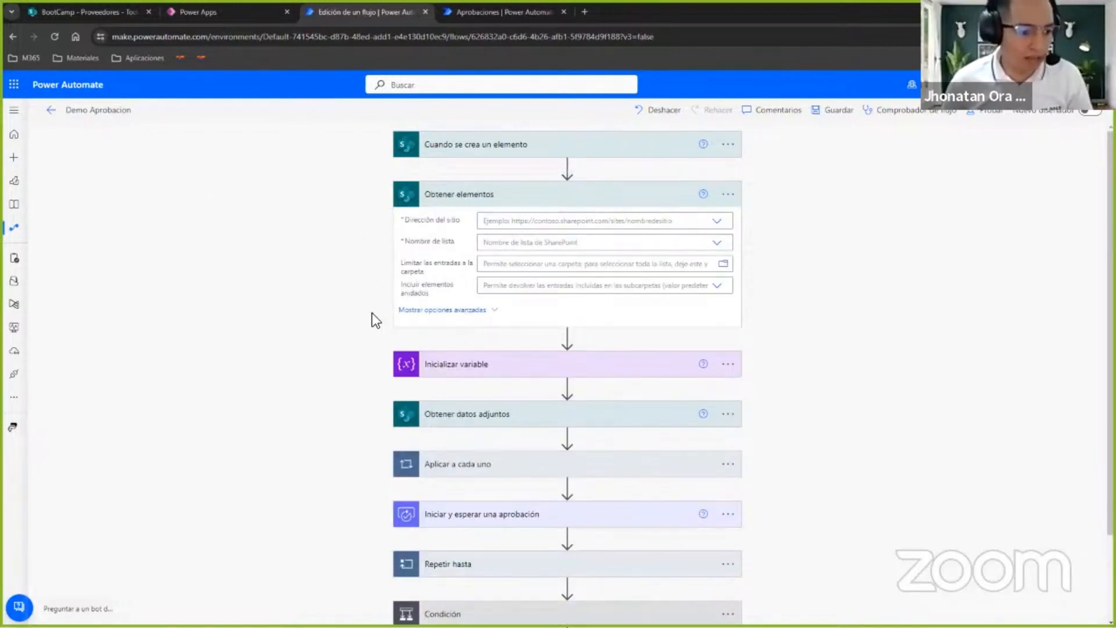
click(564, 307)
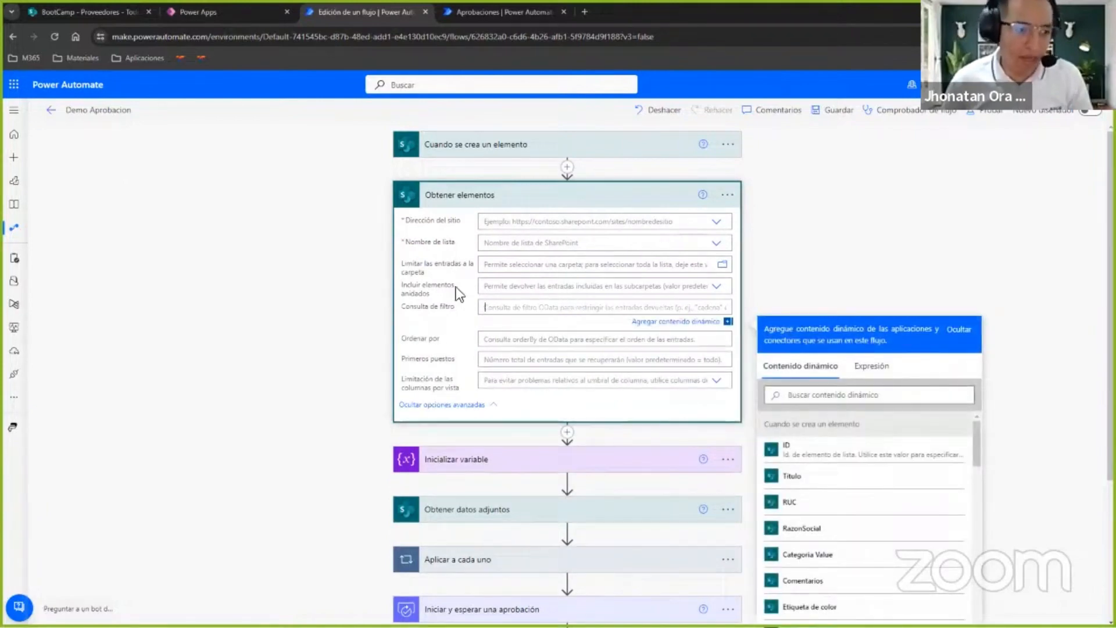
scroll(622, 366, down, 3)
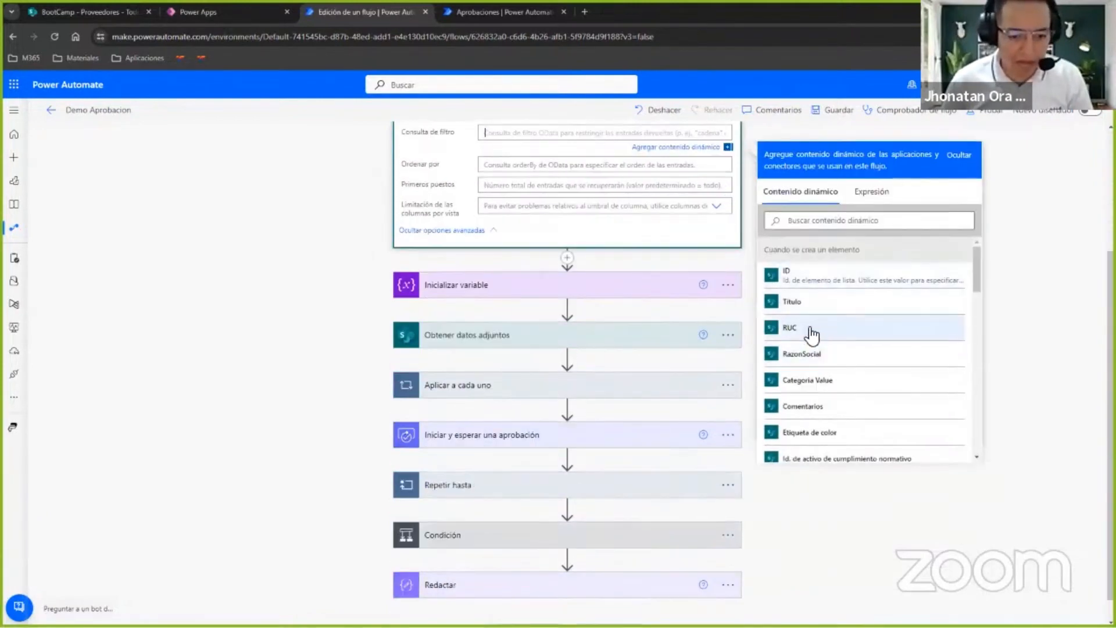
click(822, 340)
text(eq ')
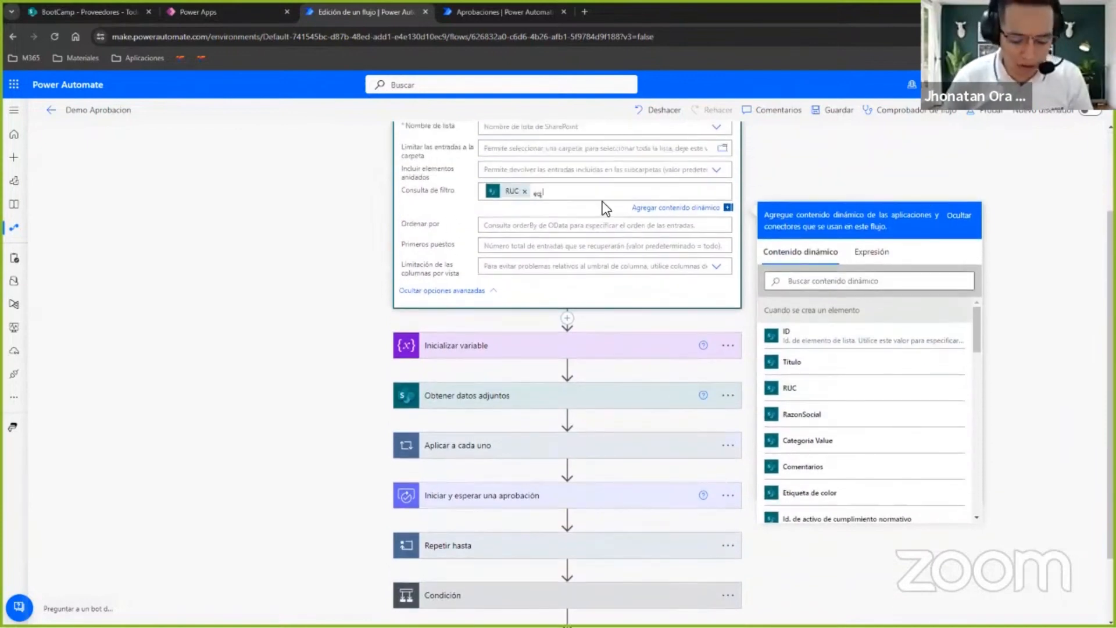
scroll(553, 190, up, 2)
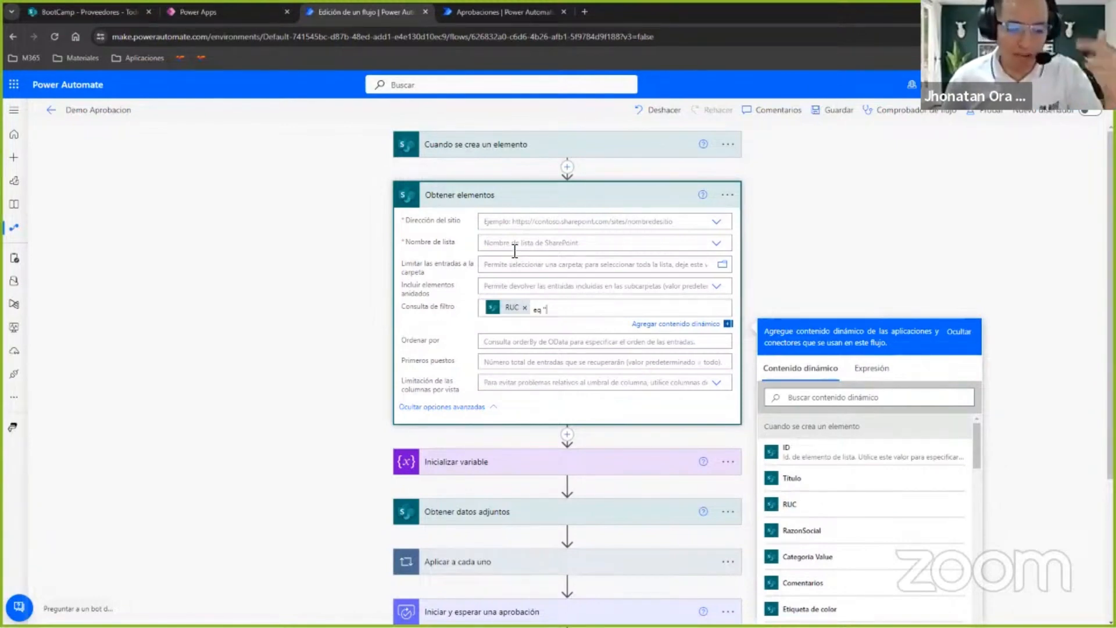
Insert an Inicializar variable action directly after Obtener elementos.
click(567, 434)
click(577, 453)
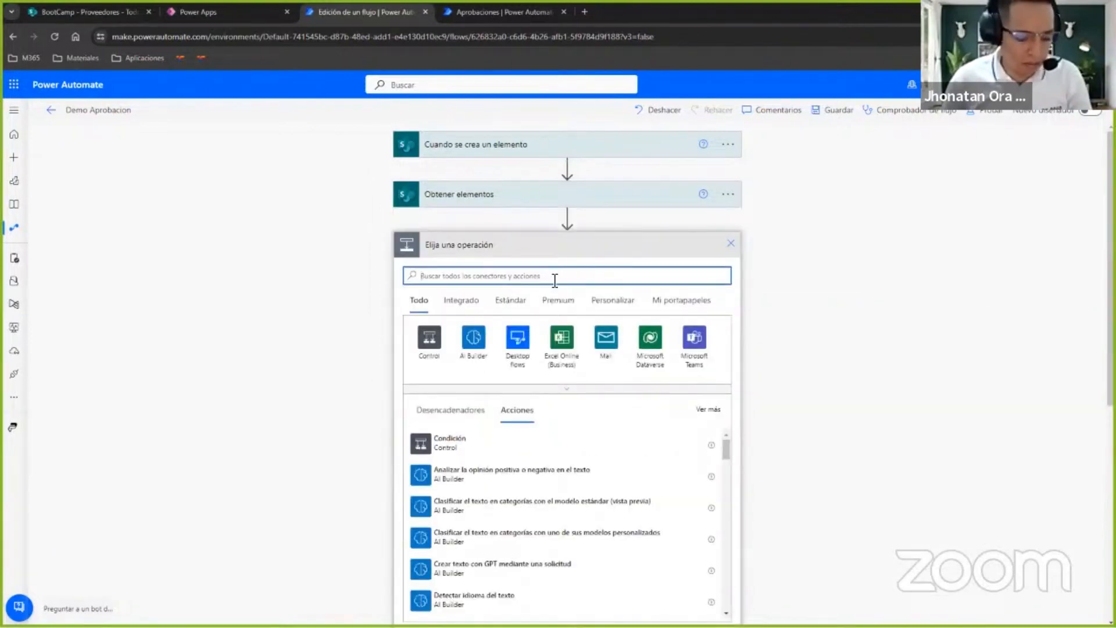
text(variable)
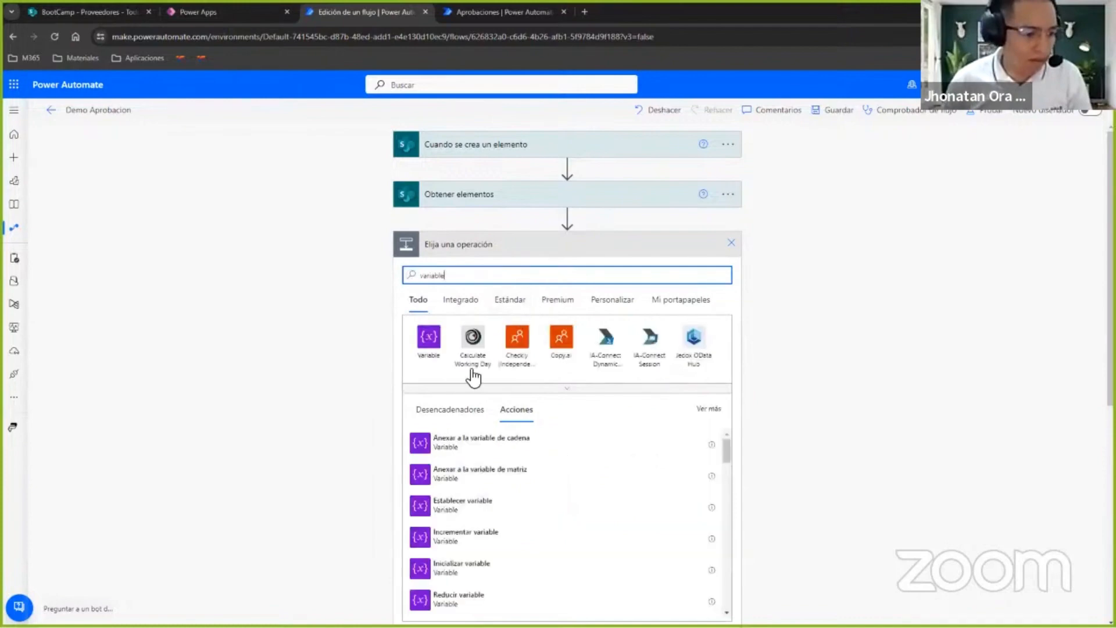
scroll(442, 500, down, 1)
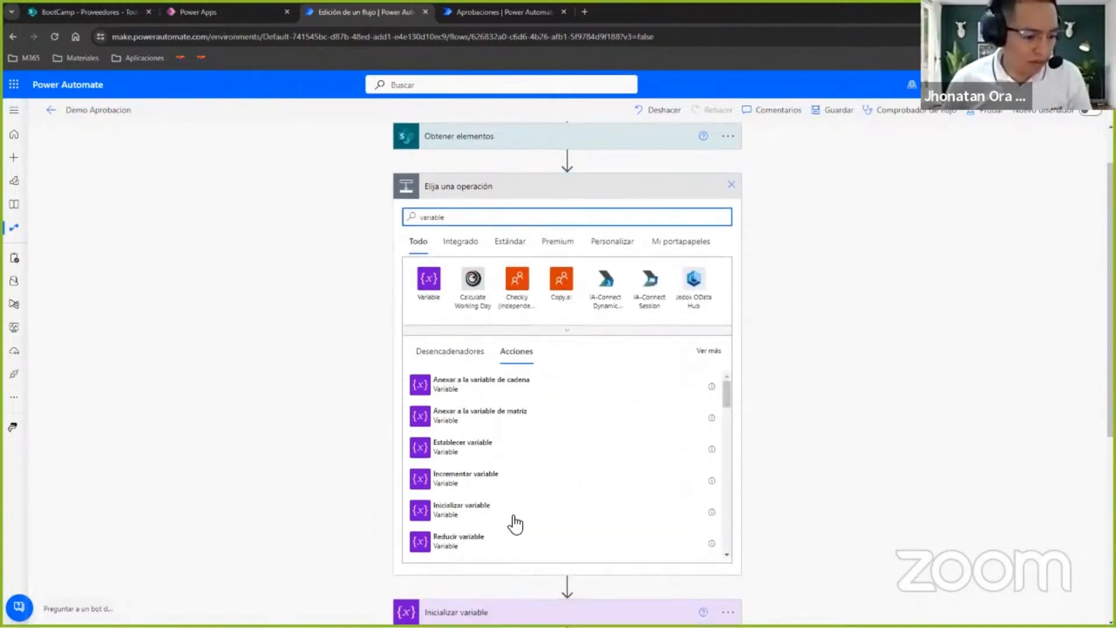
click(466, 513)
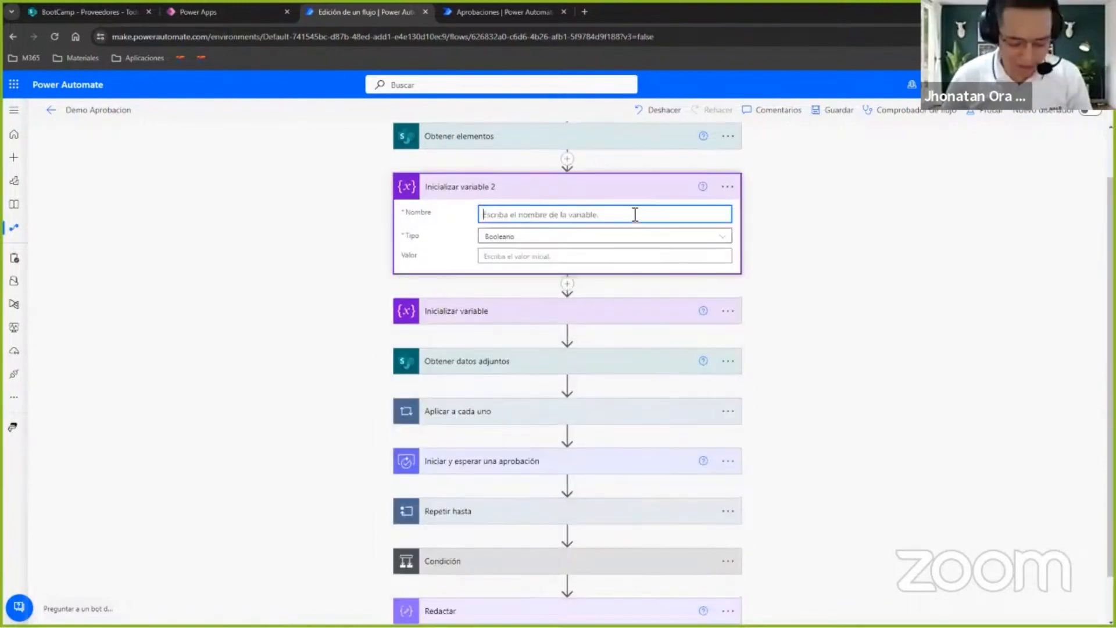
Name the new variable varCorreos and set its type to Cadena.
text(varCorreo)
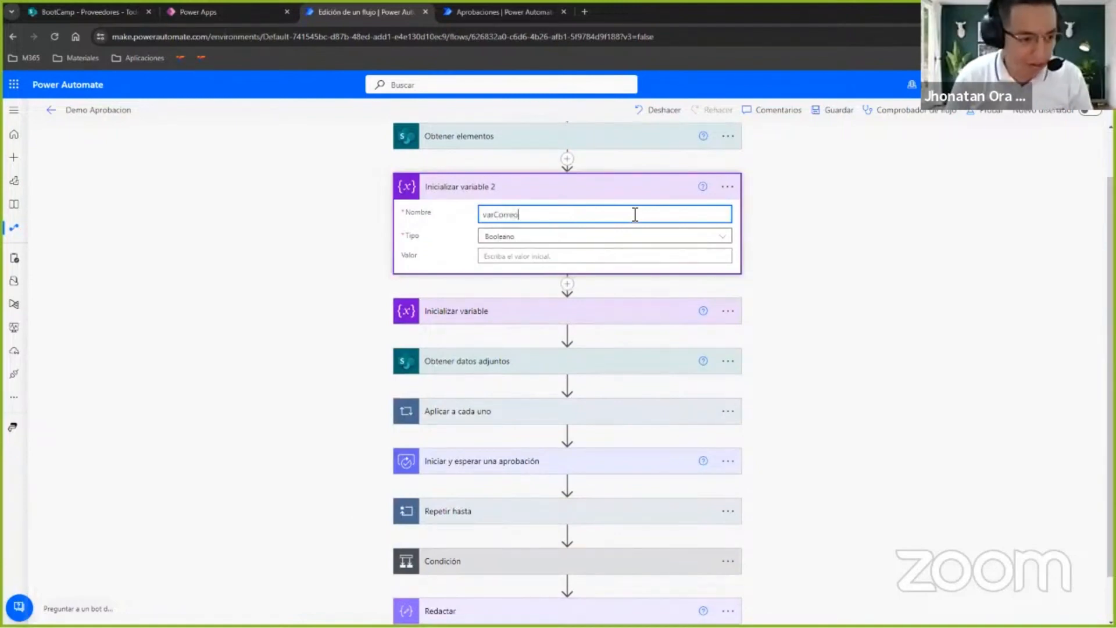
text(s)
click(636, 236)
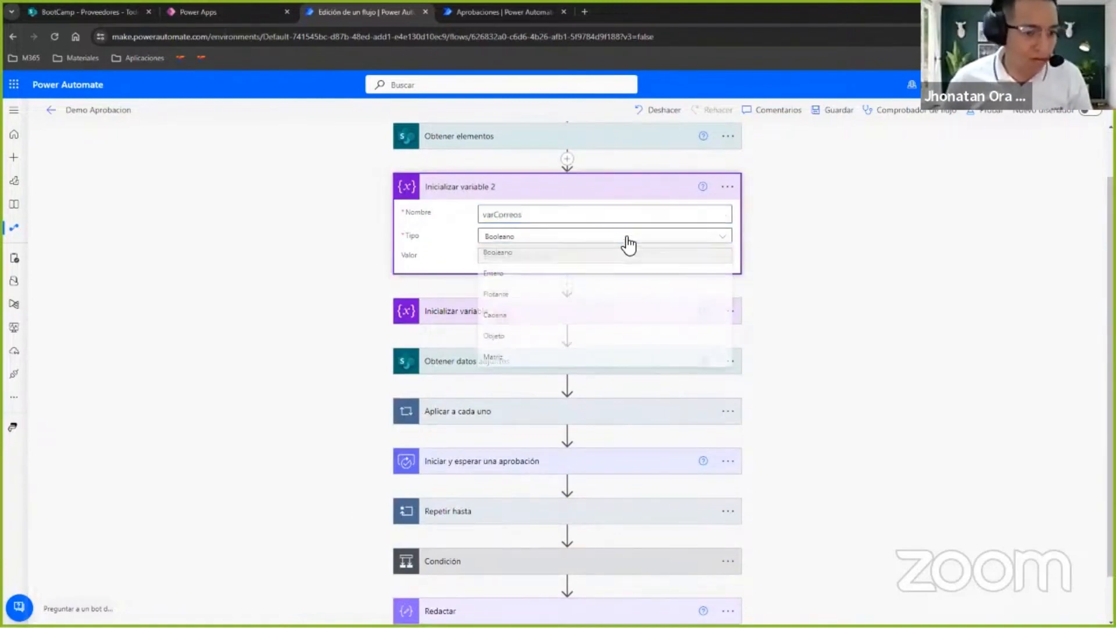
click(530, 317)
Insert the action Anexar a la variable de cadena directly after Inicializar variable 2.
click(568, 282)
click(543, 302)
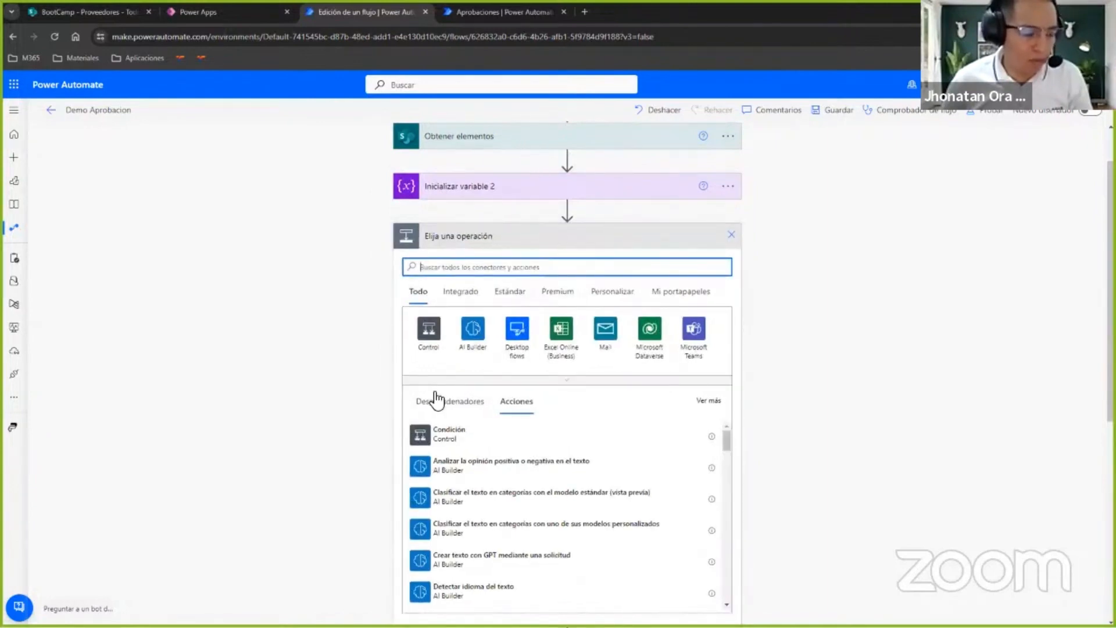
text(variables)
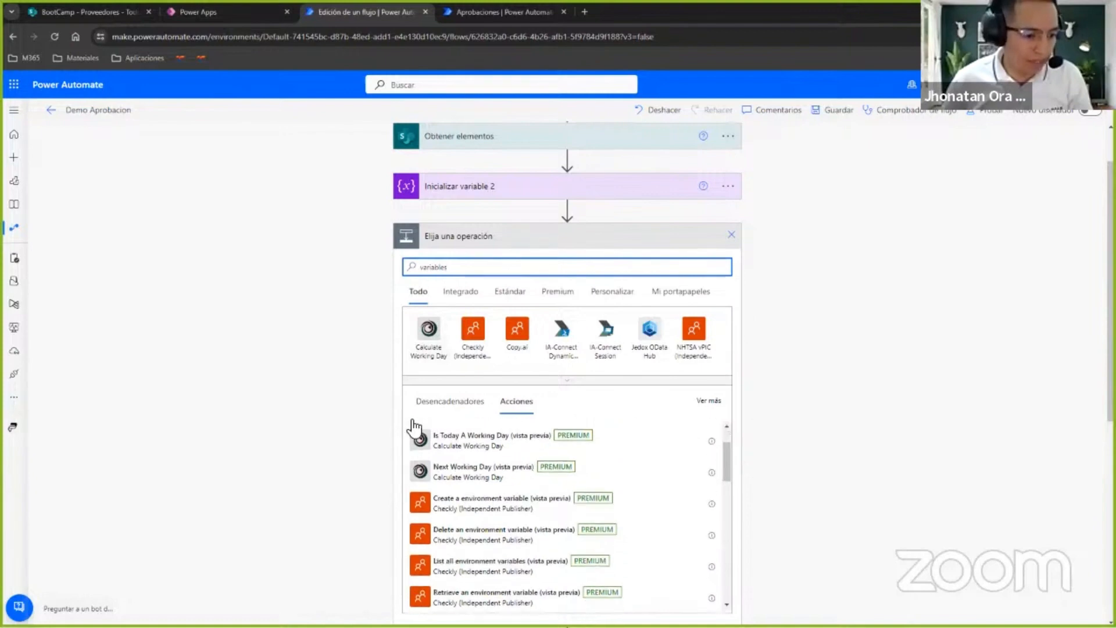
key(BackSpace)
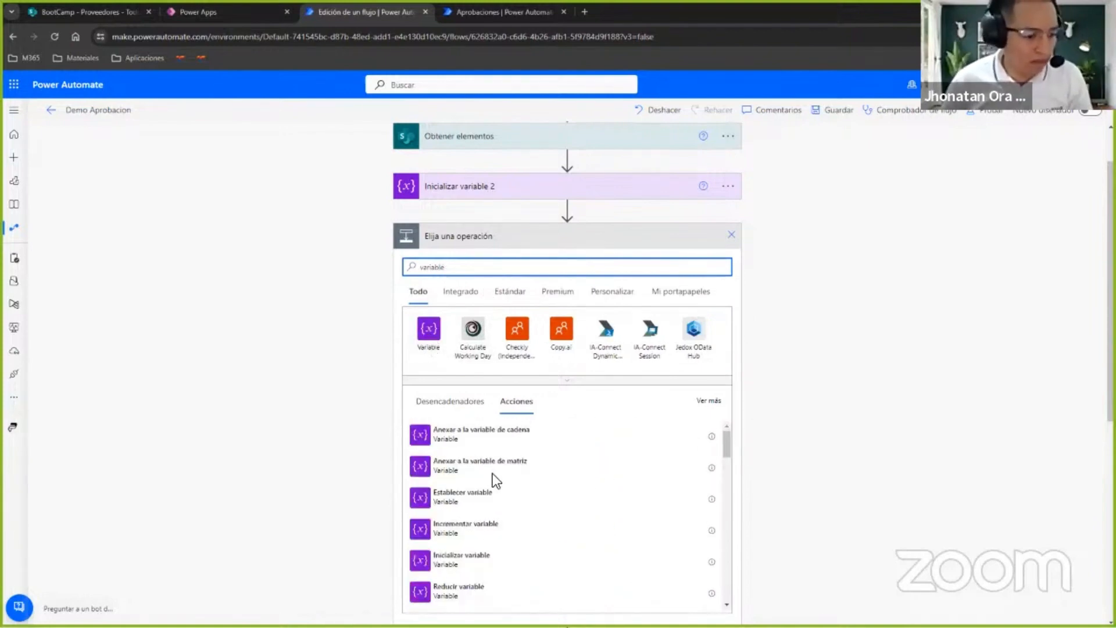
click(510, 445)
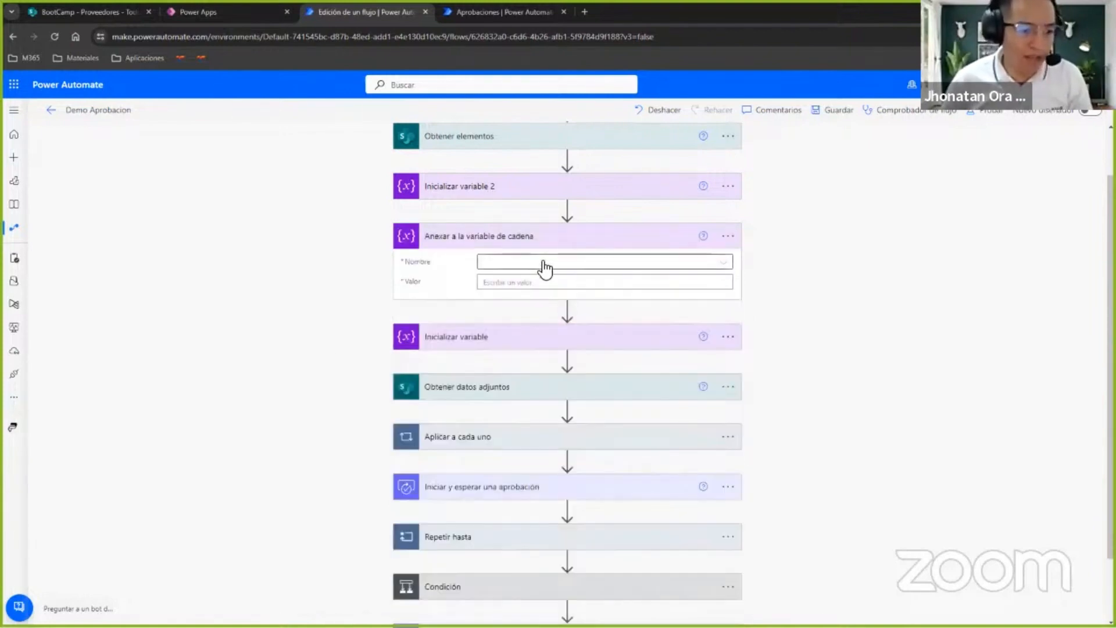
Set the append action to add the value content of Obtener elementos to varCorreos, and reopen the Obtener elementos settings.
click(541, 265)
click(494, 297)
click(516, 283)
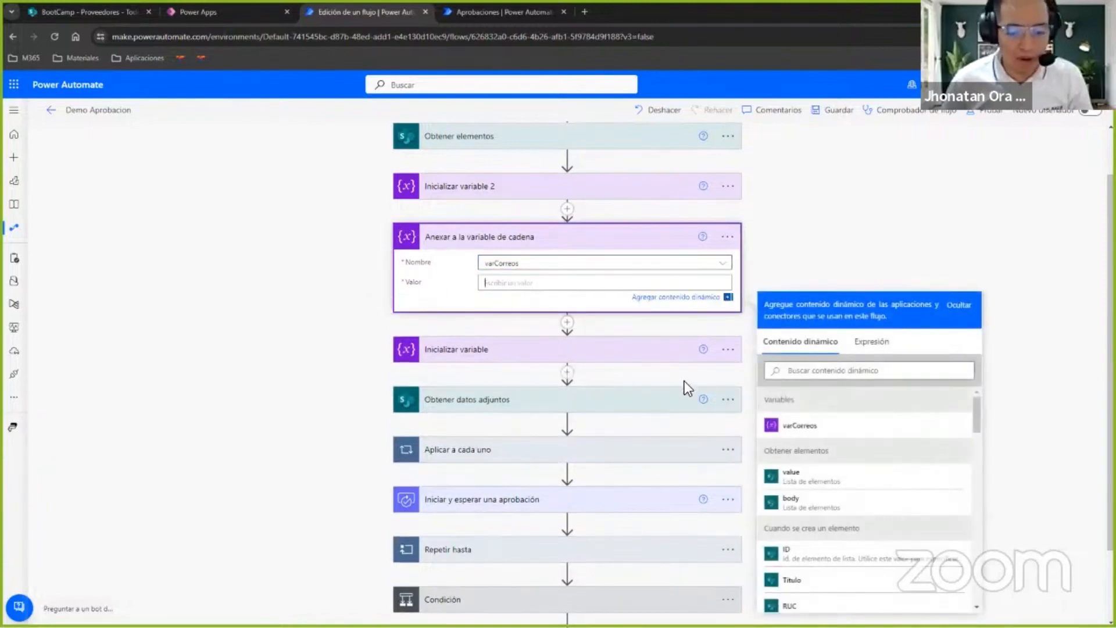
scroll(855, 453, down, 5)
scroll(858, 436, up, 2)
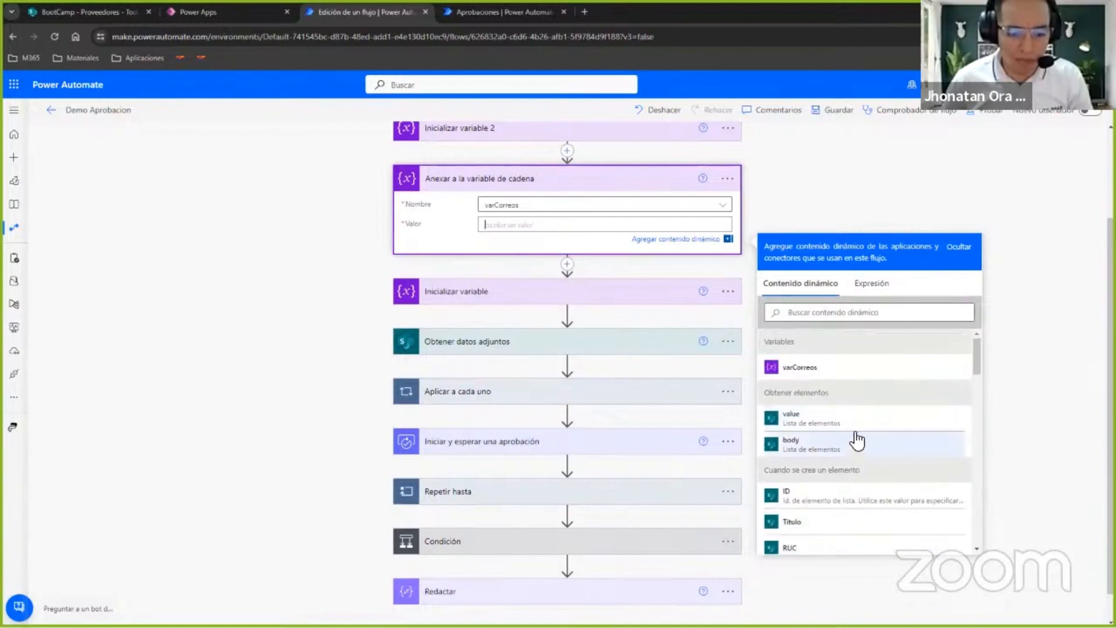
click(805, 418)
scroll(523, 287, up, 2)
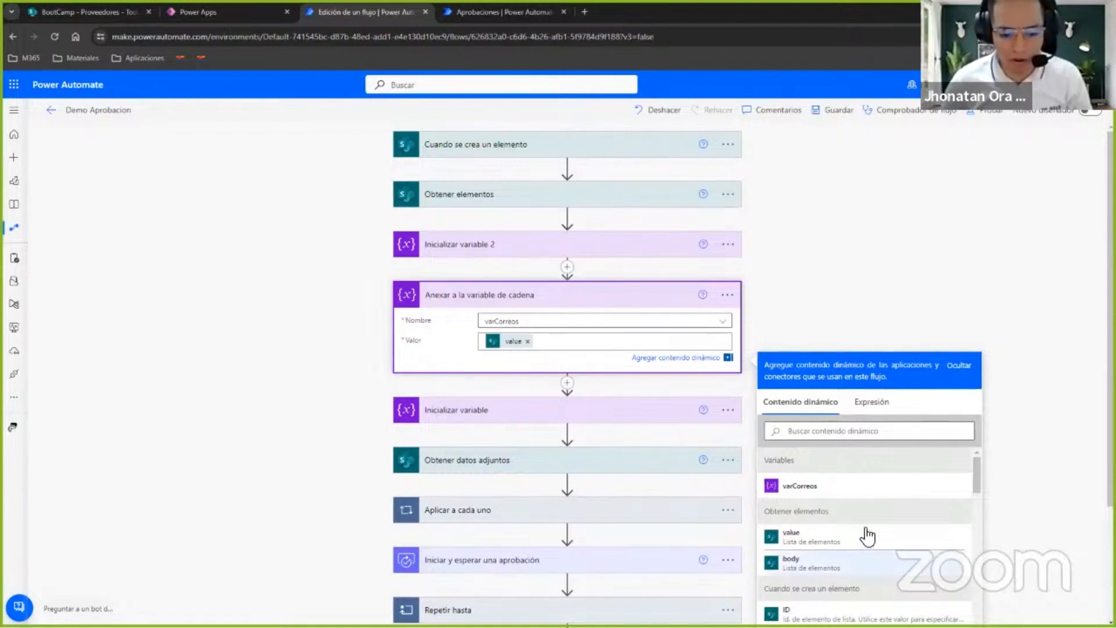
scroll(979, 518, down, 5)
scroll(982, 501, down, 1)
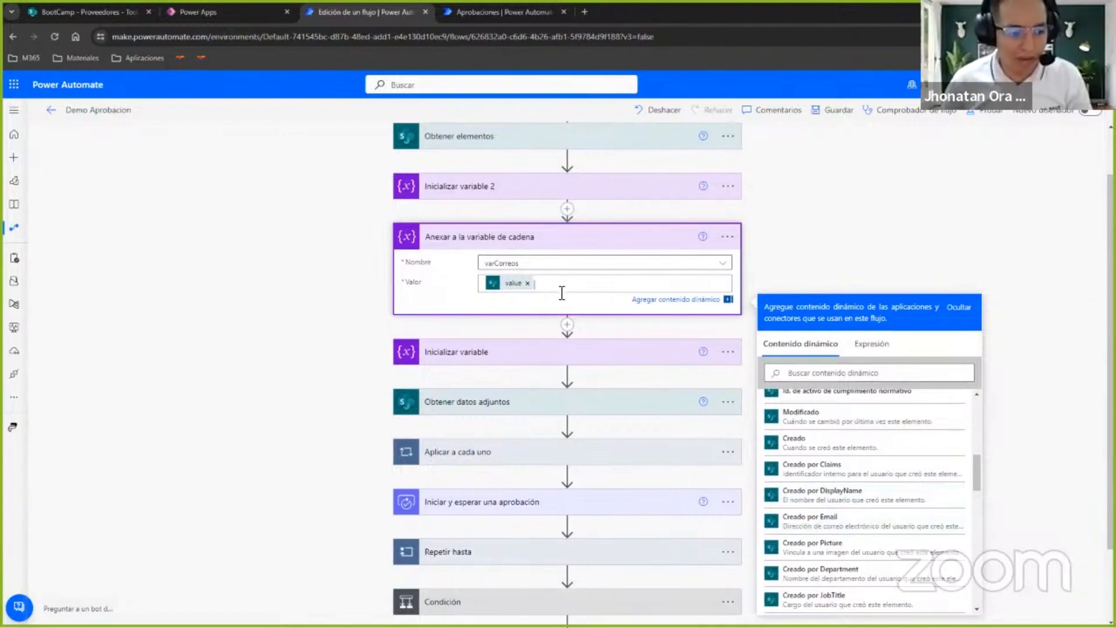
click(579, 285)
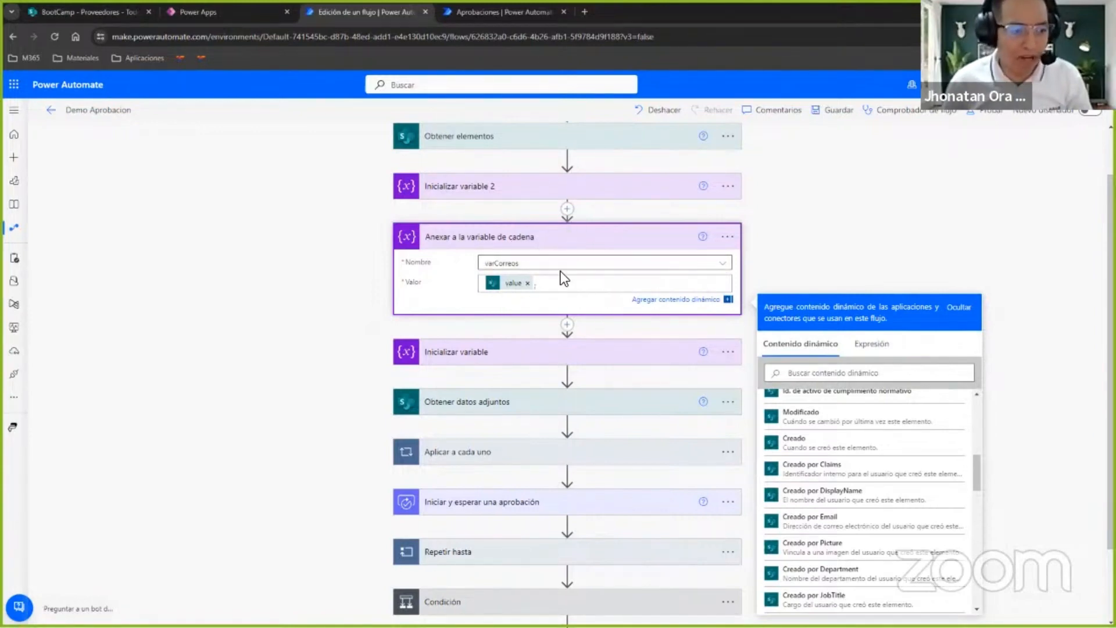
scroll(546, 232, up, 2)
click(536, 200)
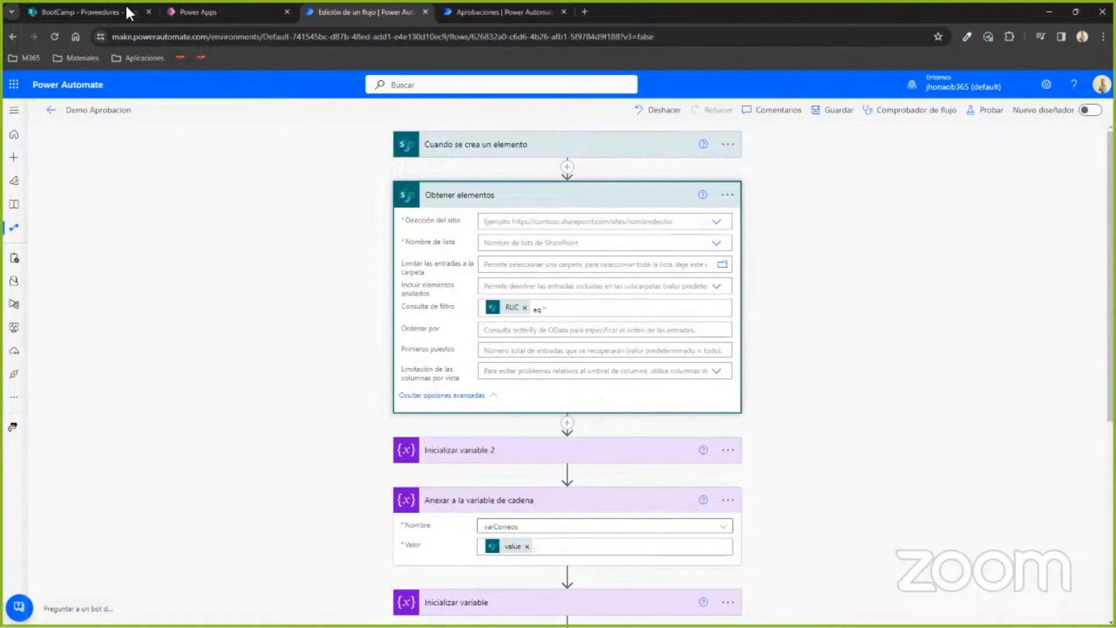
Switch to Power Apps, leave the preview, and shrink Form1 to about 426 by 552 on the left half of the canvas.
click(232, 11)
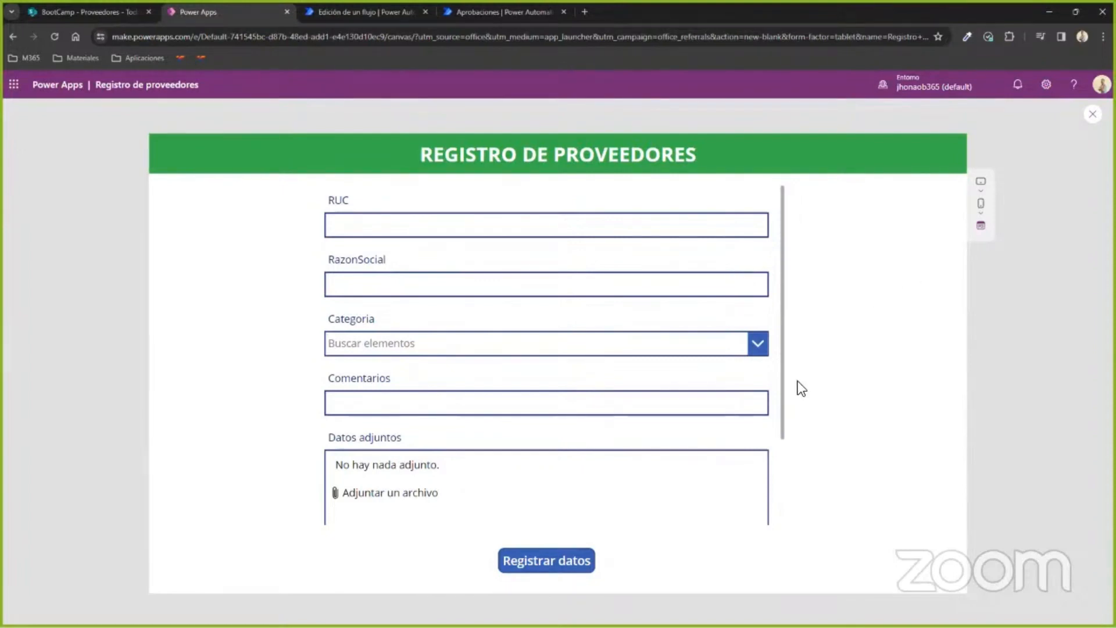
key(Escape)
click(730, 413)
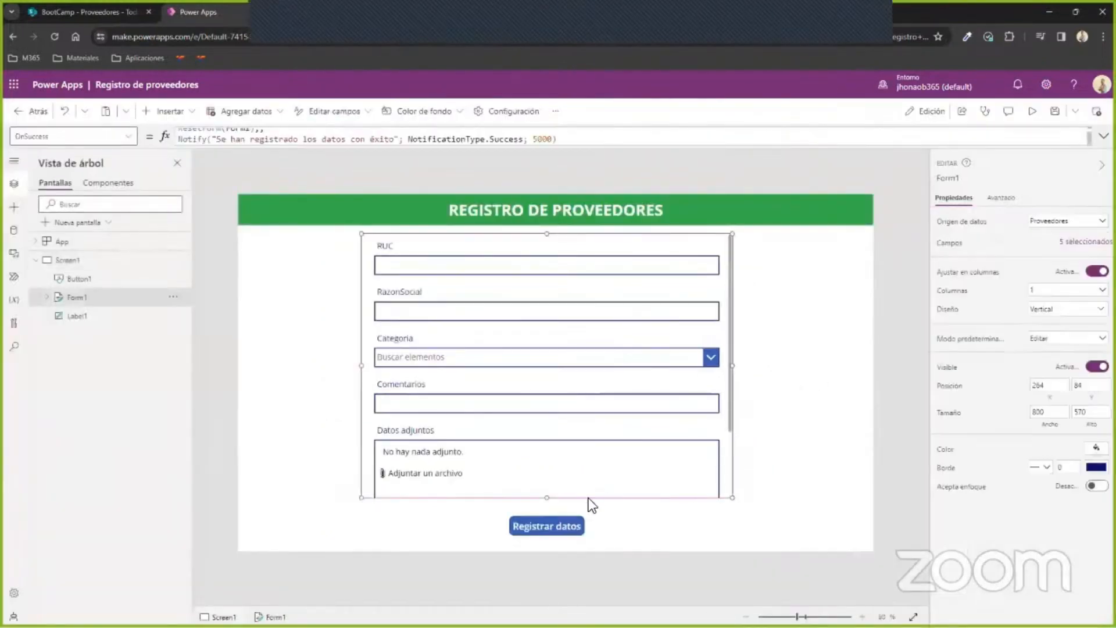
drag(549, 502, 550, 282)
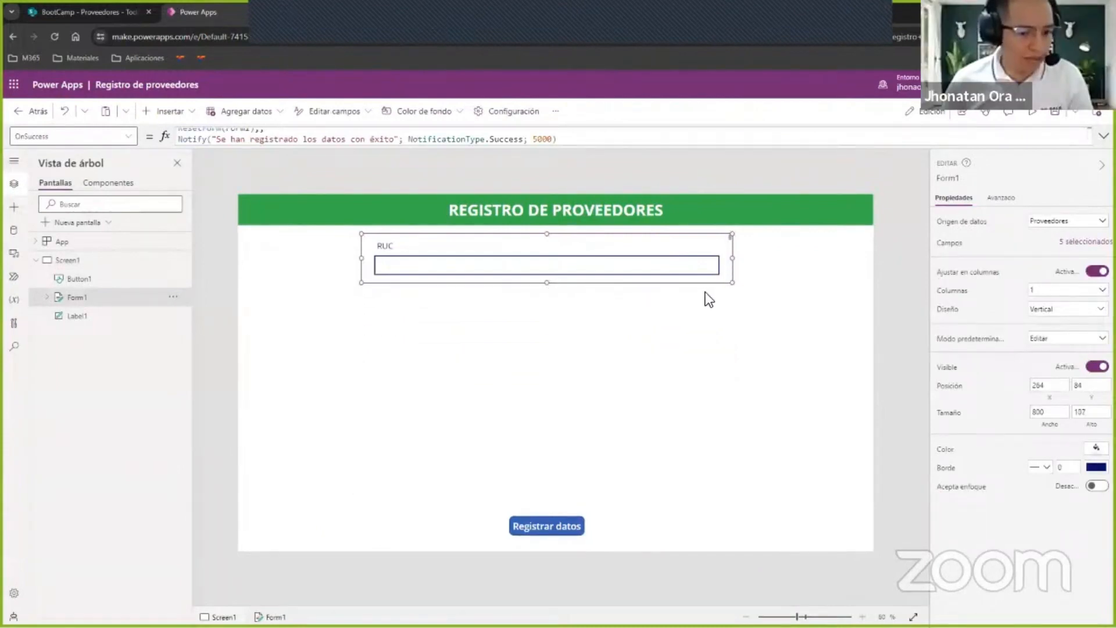
drag(730, 282, 456, 464)
click(560, 399)
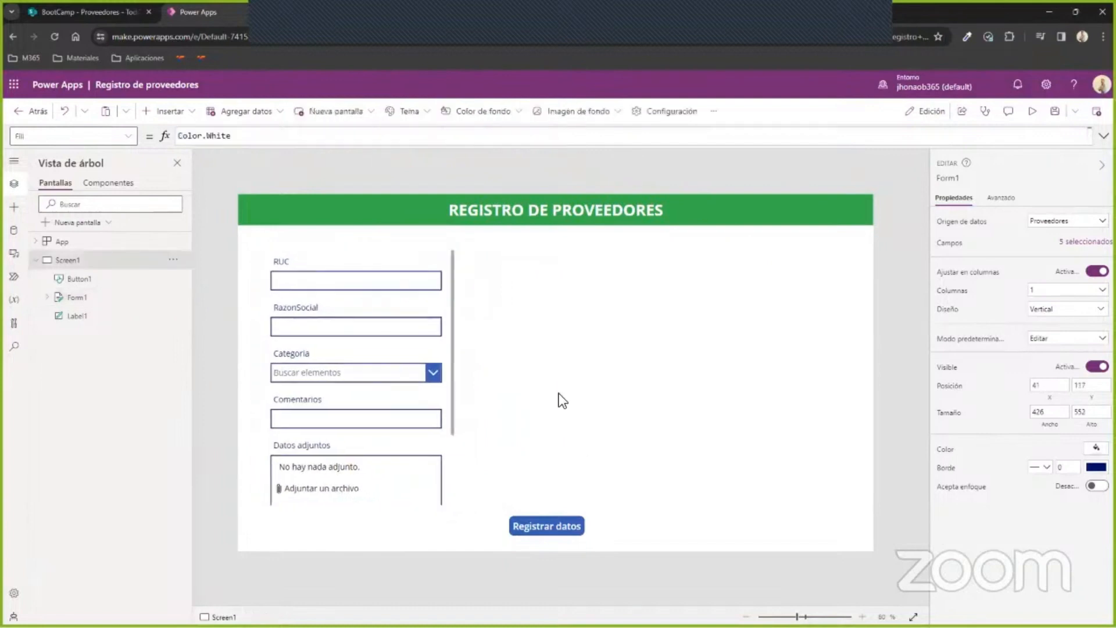
click(177, 112)
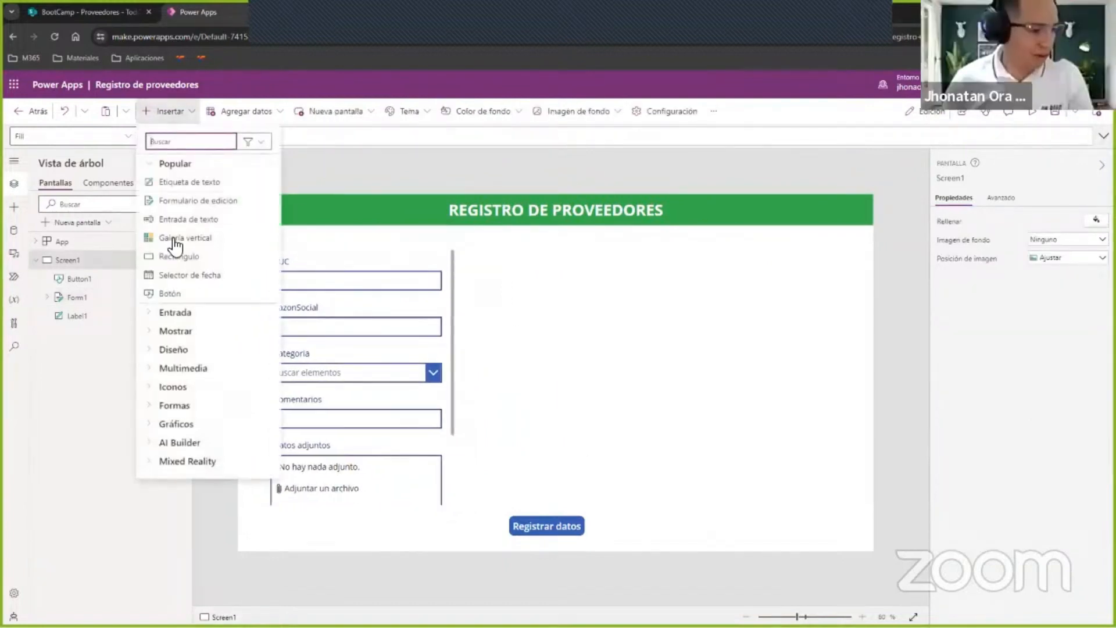
click(173, 165)
click(578, 328)
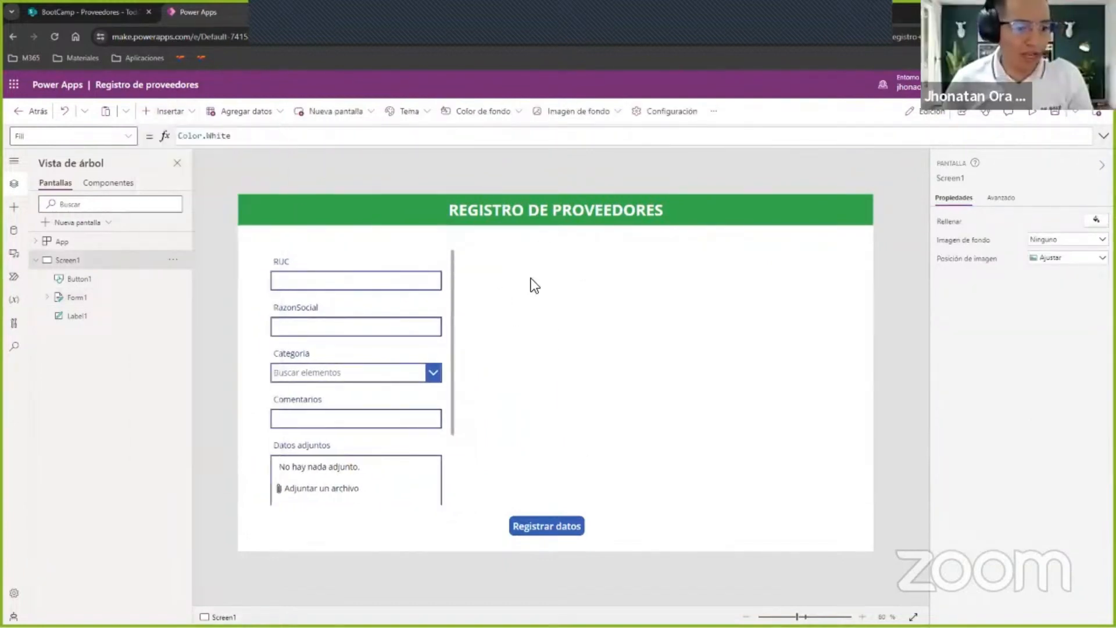
Insert a Galería vertical en blanco connected to Proveedores and place it to the right of the form, about 702 wide and 425 high.
click(175, 112)
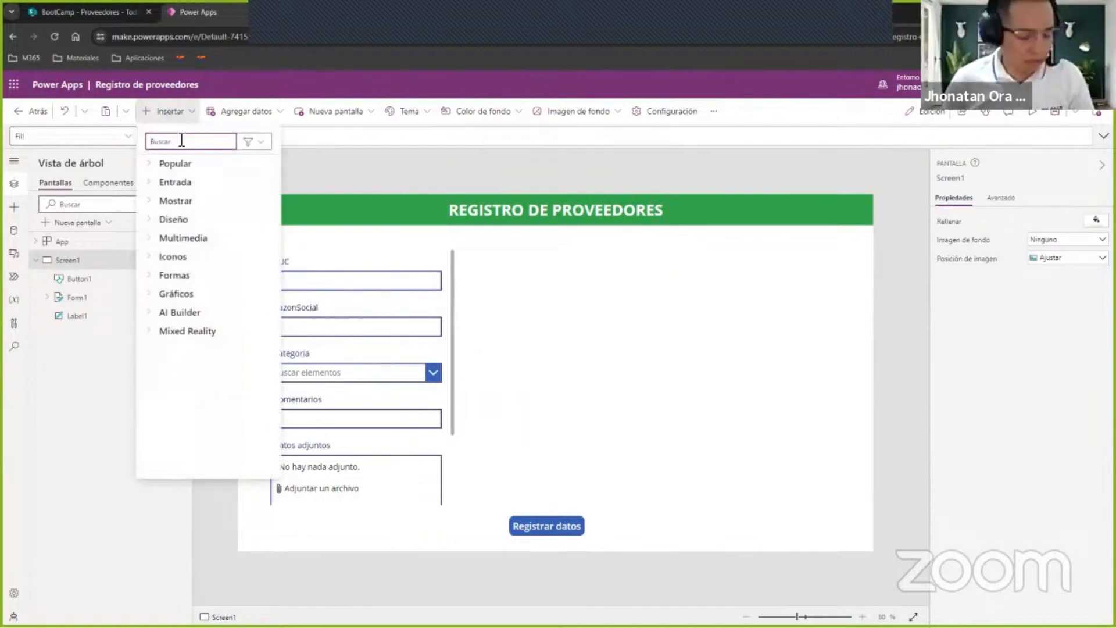
text(galer)
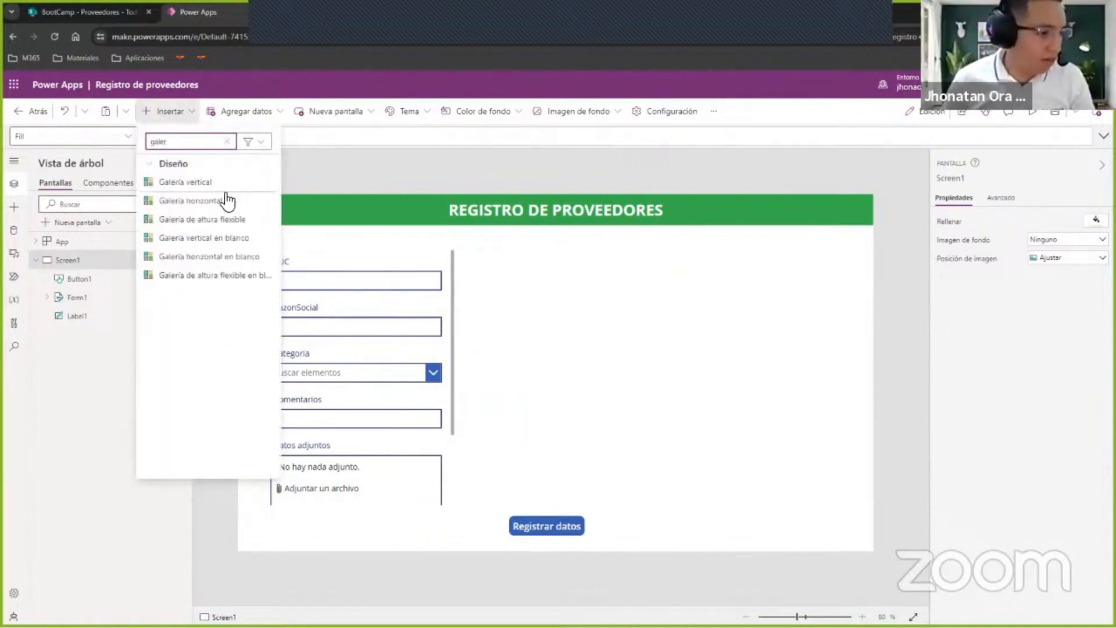
click(215, 240)
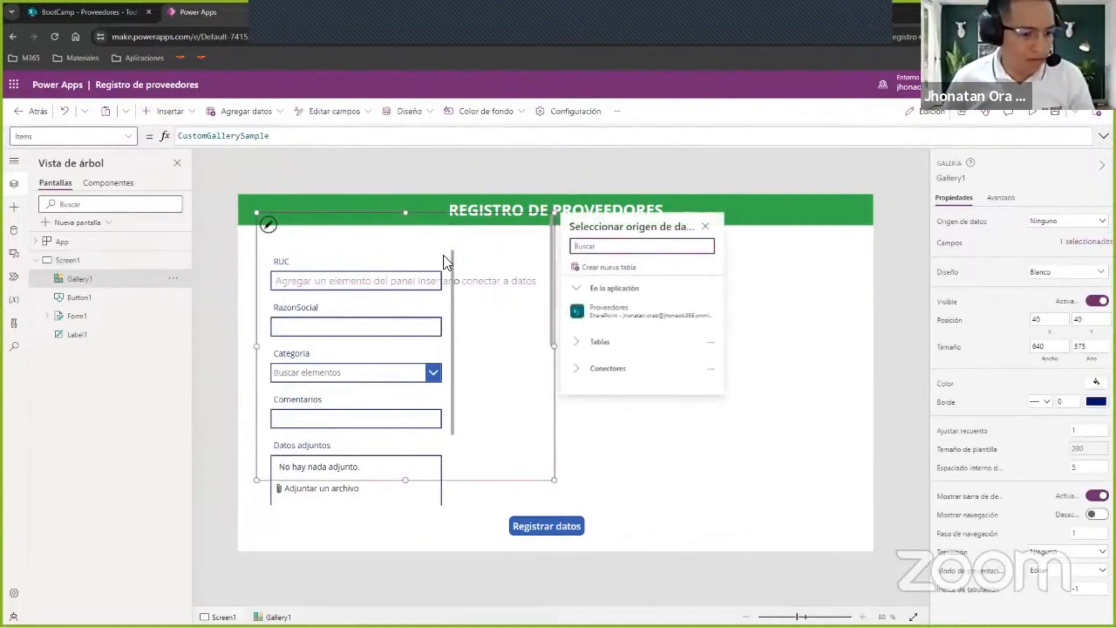
click(599, 314)
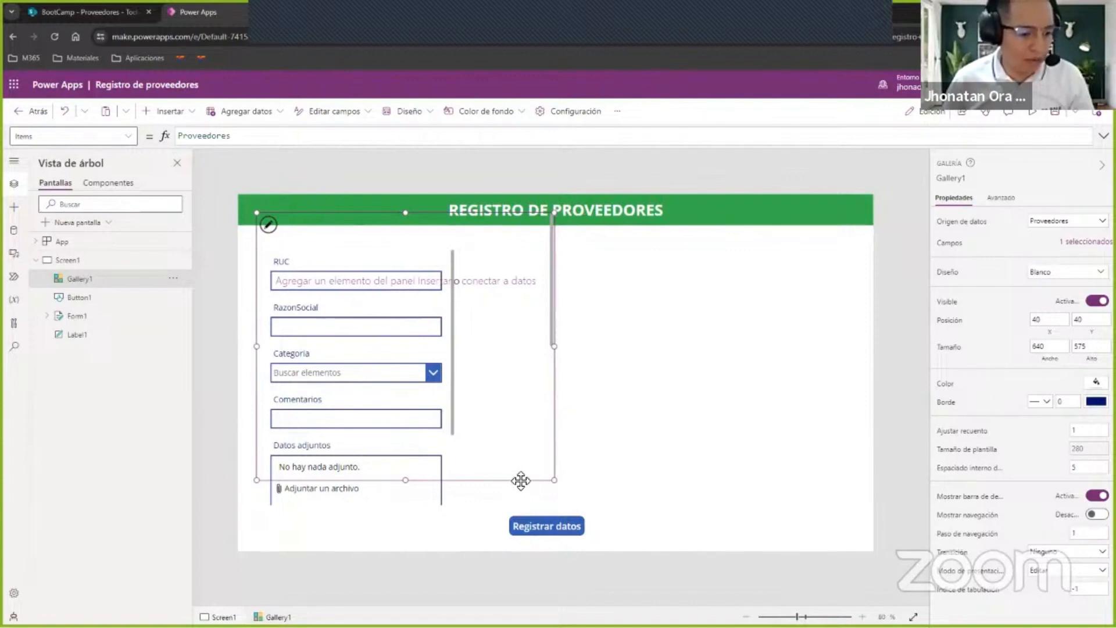
drag(521, 479, 792, 499)
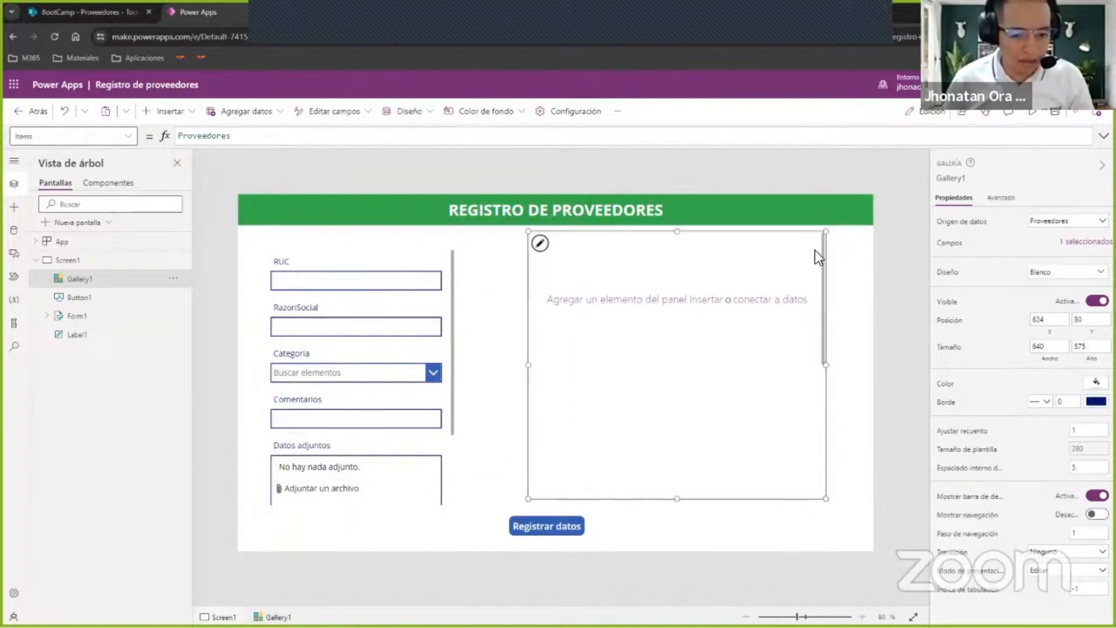
drag(829, 234, 858, 304)
Add a text label inside the gallery template and place it in the template's upper-left corner.
click(541, 316)
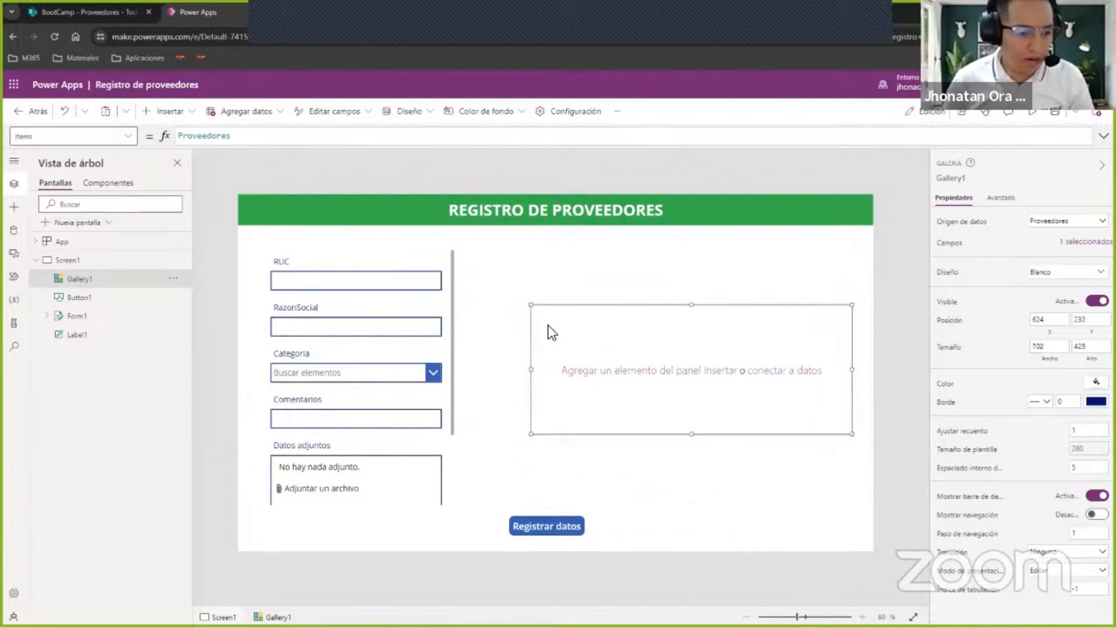
click(603, 377)
click(104, 228)
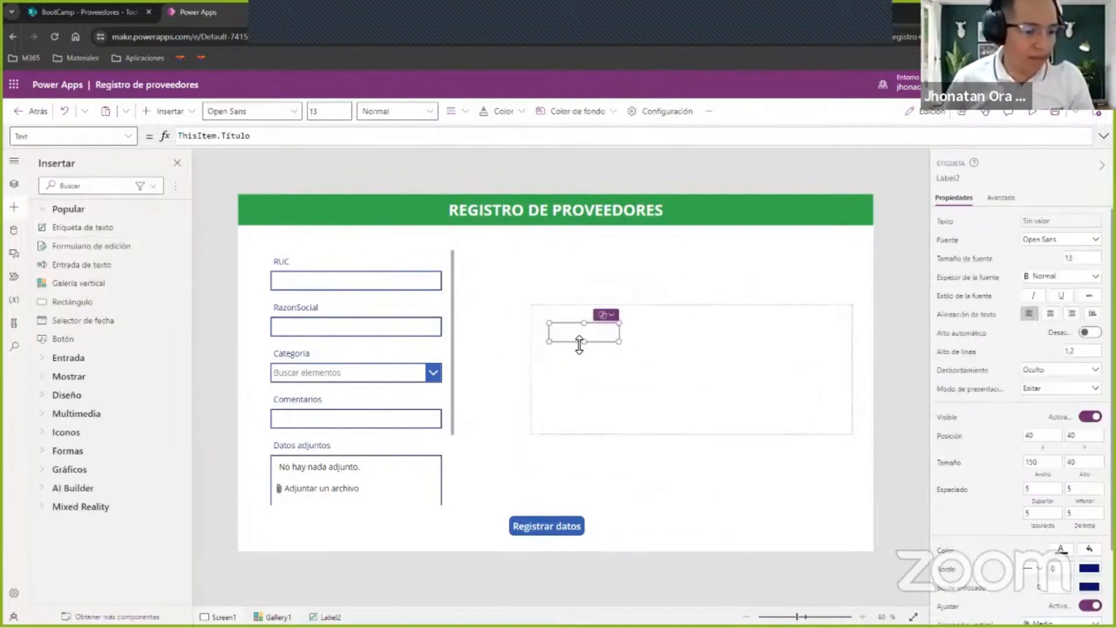
drag(592, 330, 579, 322)
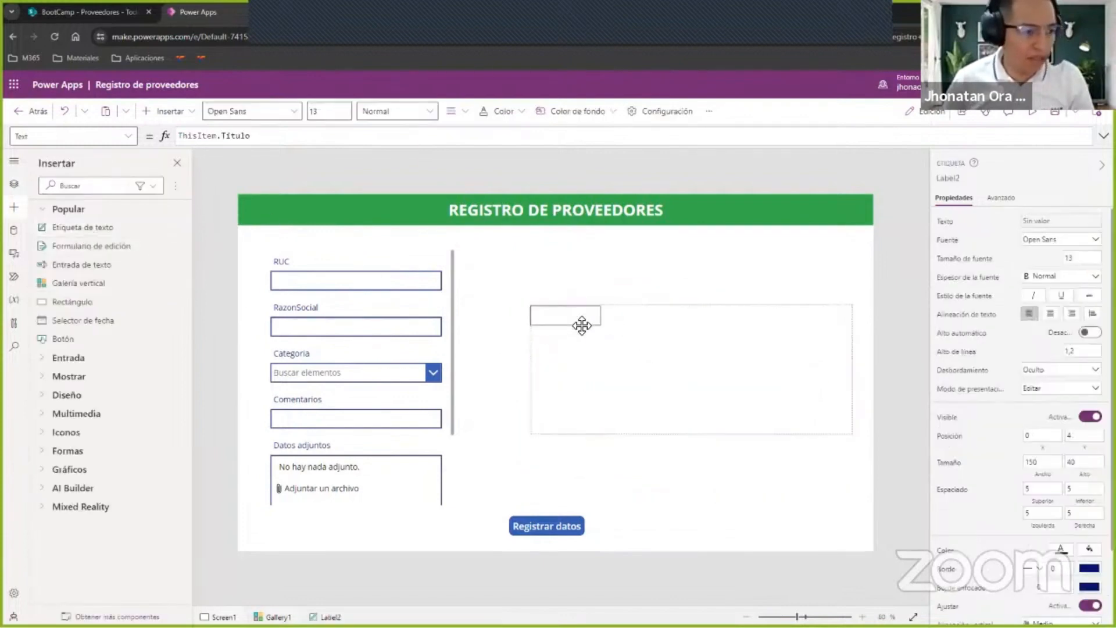
Set the gallery label's text to ThisItem.RUC and reduce the gallery template's height to just below the label.
double_click(246, 136)
text(RUC)
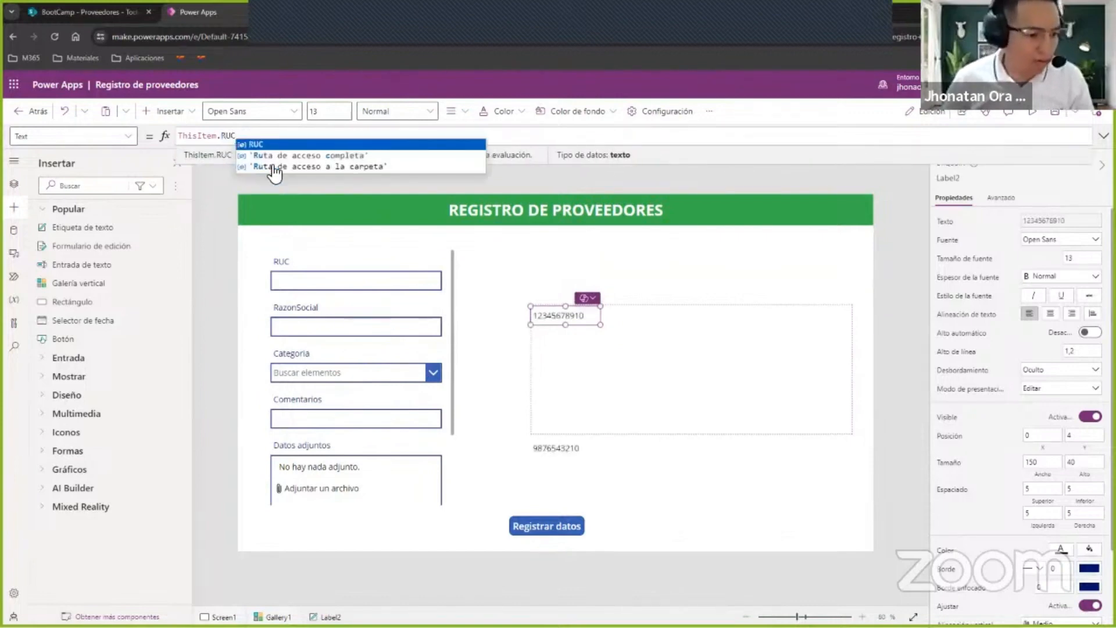
click(723, 430)
drag(692, 435, 734, 333)
Set the gallery label's text to ThisItem.RUC & " - " & ThisItem.RazonSocial and widen the label to about 645 by 36.
click(300, 135)
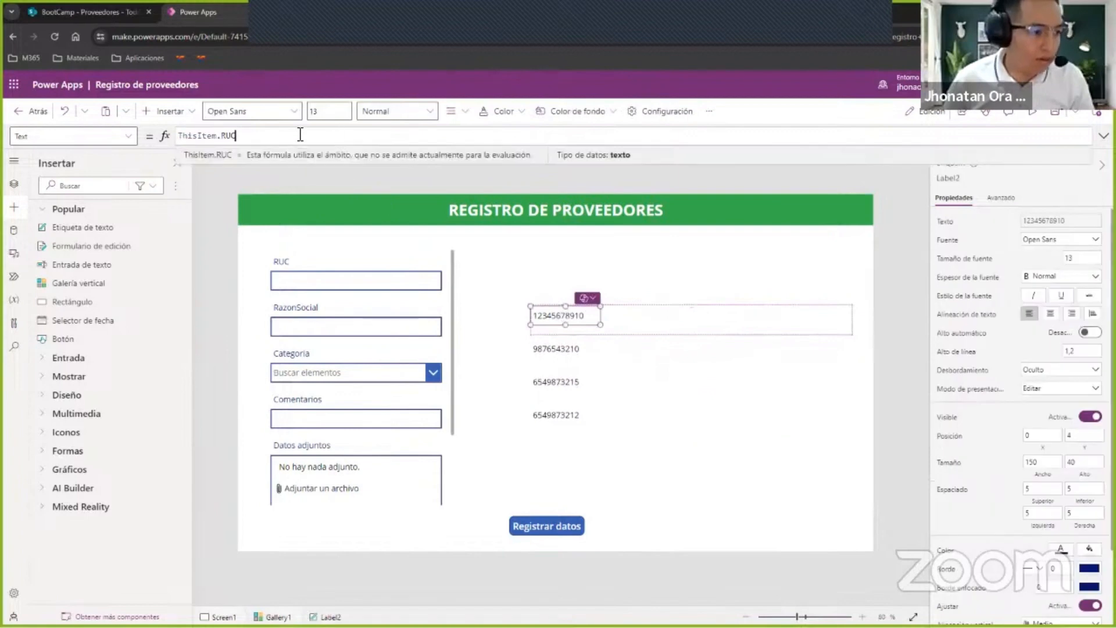
text(& )
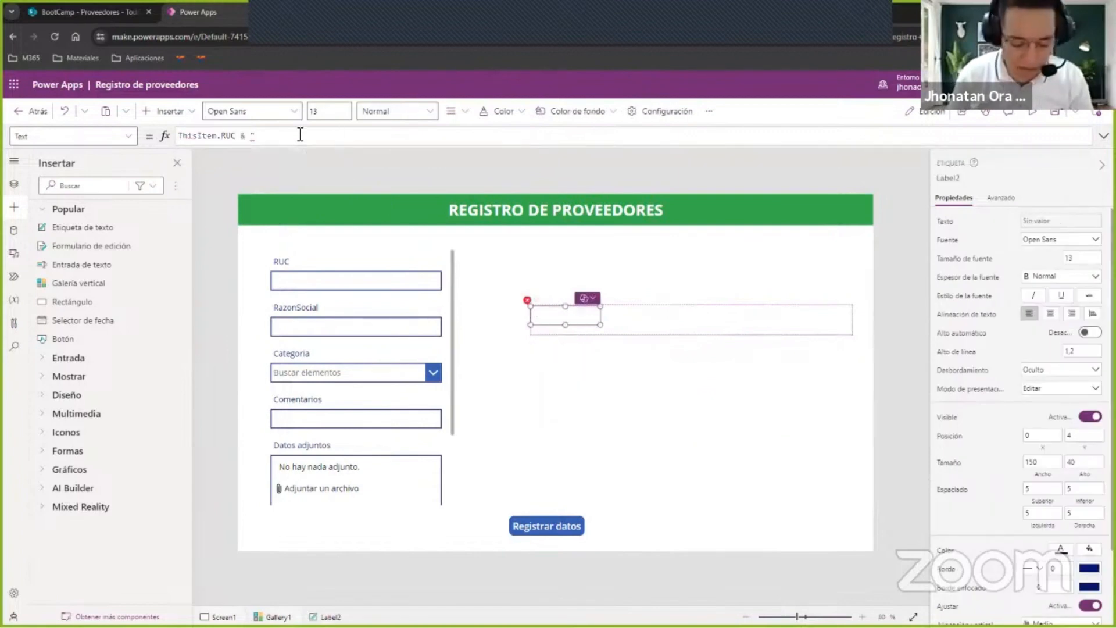
text(" - " )
text(& ThisItem)
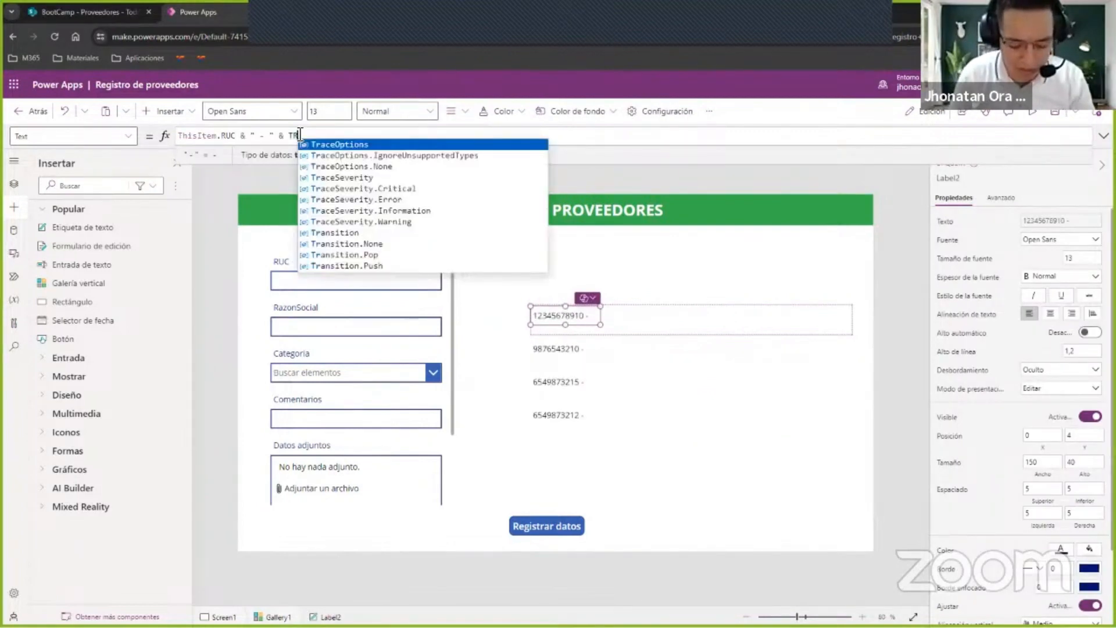
text(.)
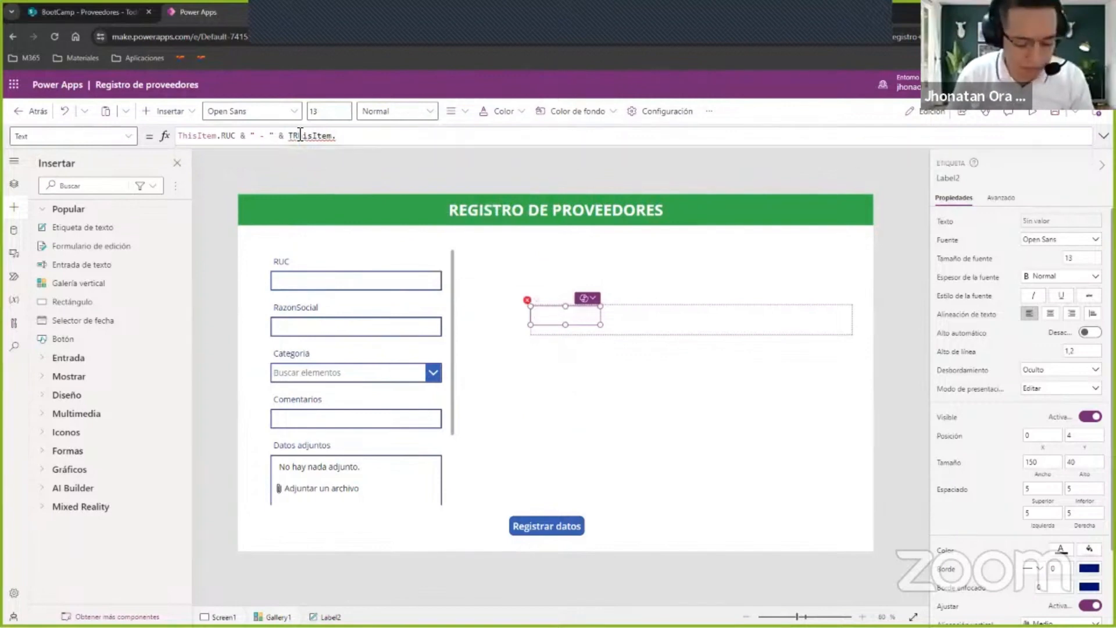
key(BackSpace)
key(BackSpace)
key(BackSpace)
key(BackSpace)
key(BackSpace)
key(BackSpace)
key(BackSpace)
key(BackSpace)
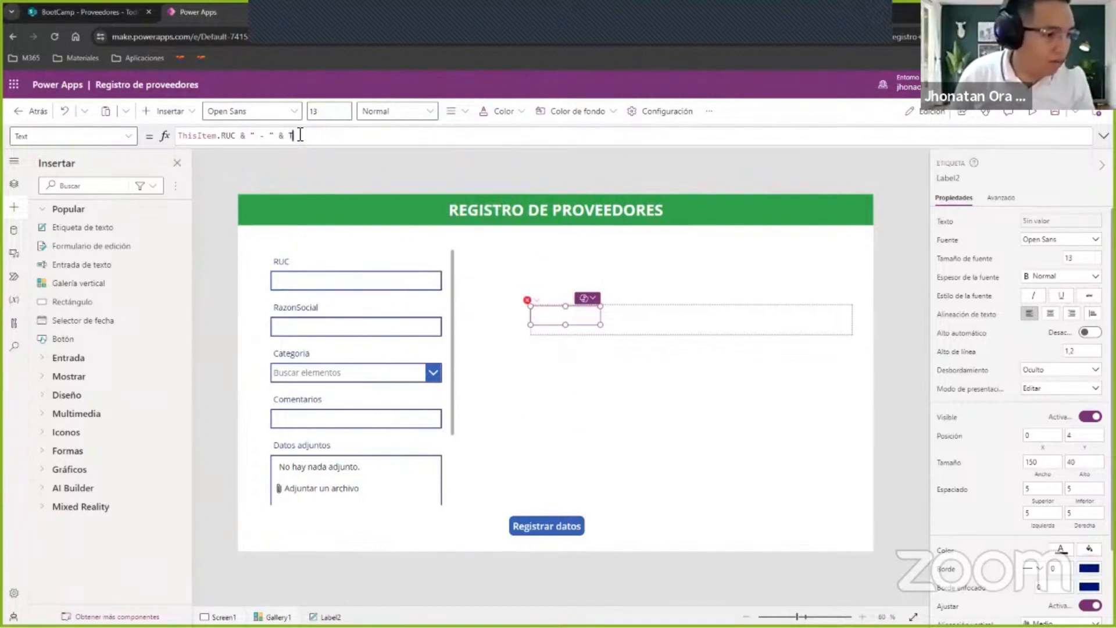
text(hisItem.E)
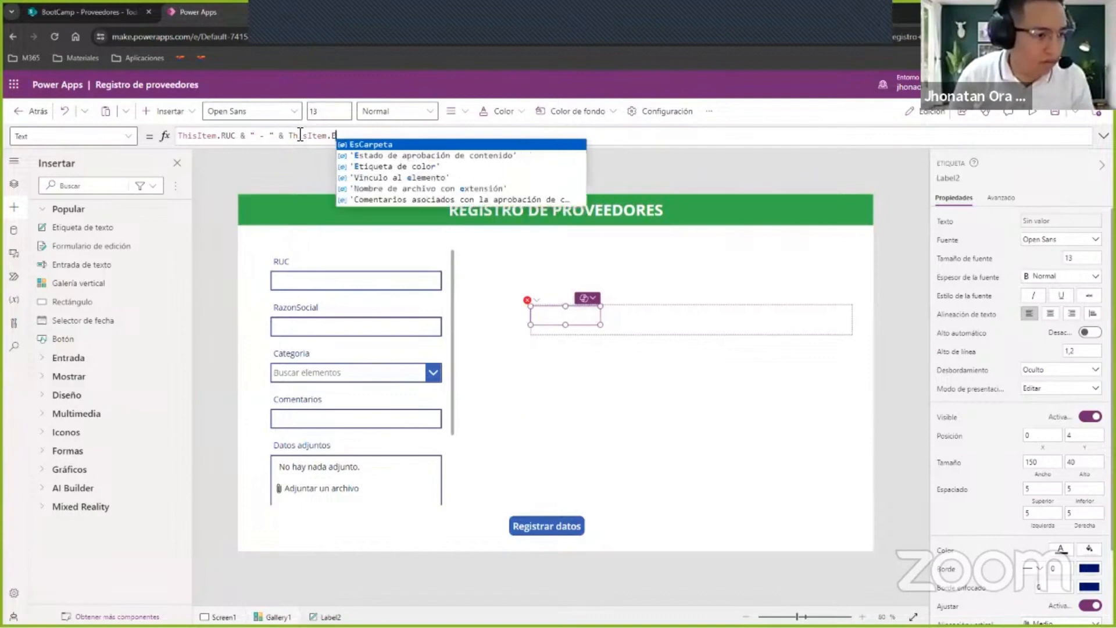
key(BackSpace)
text(R)
key(Tab)
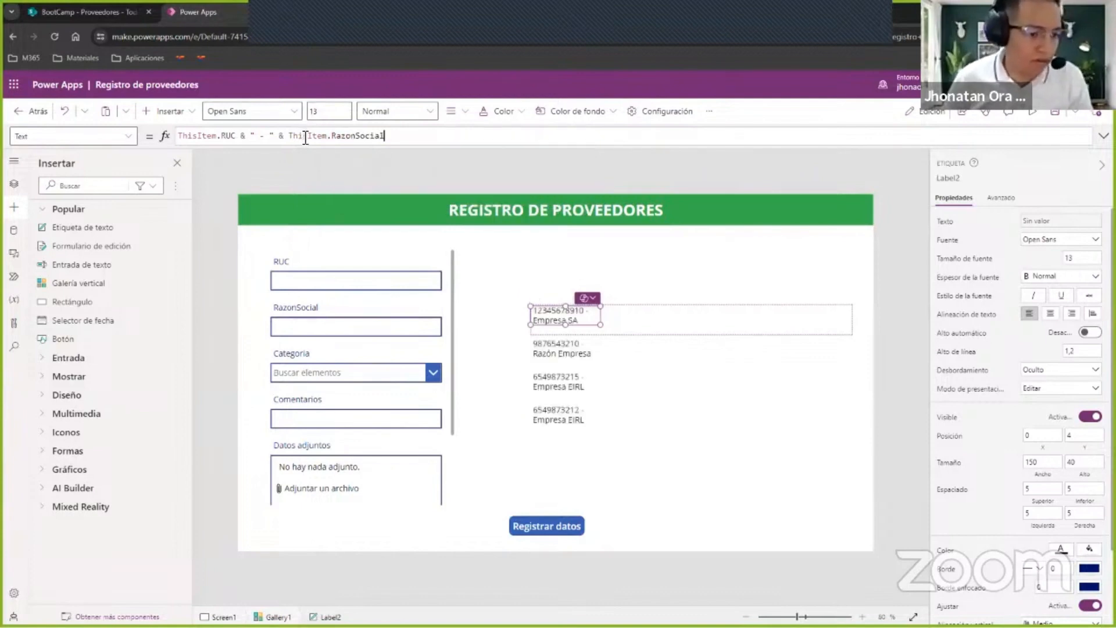
drag(600, 324, 830, 323)
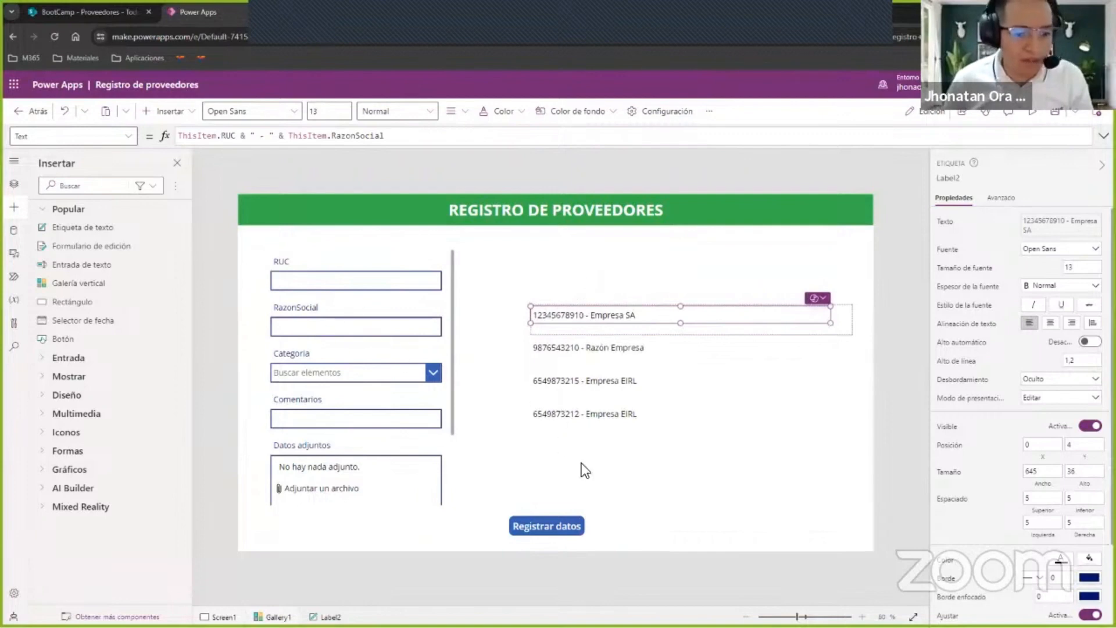
Review the gallery's Proveedores data source formula and the ThisItem reference used in its label.
click(710, 435)
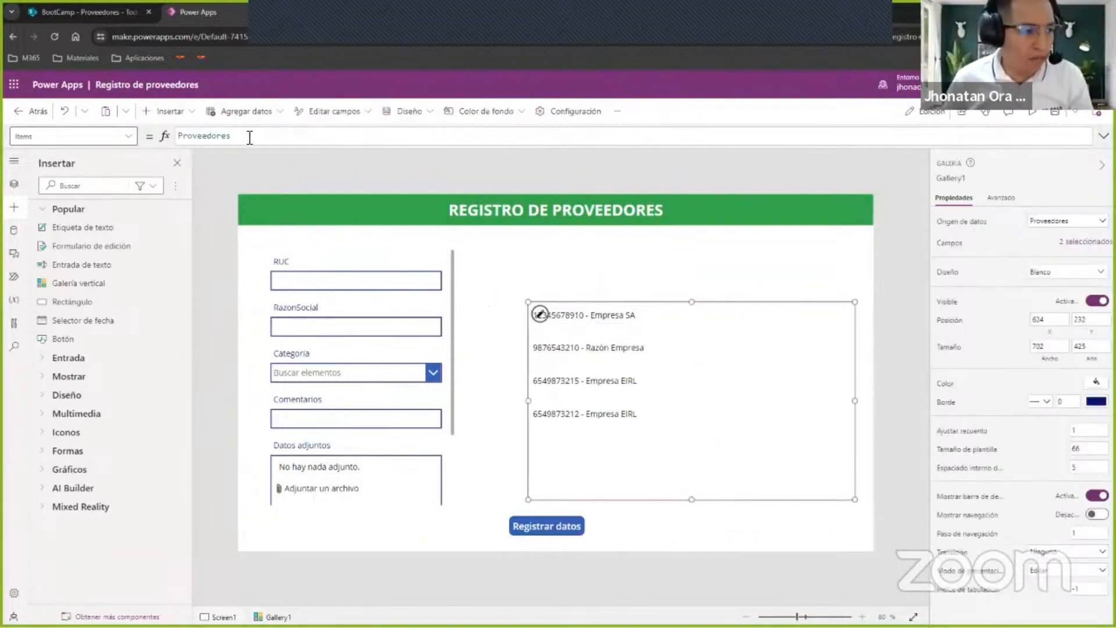
drag(249, 137, 176, 135)
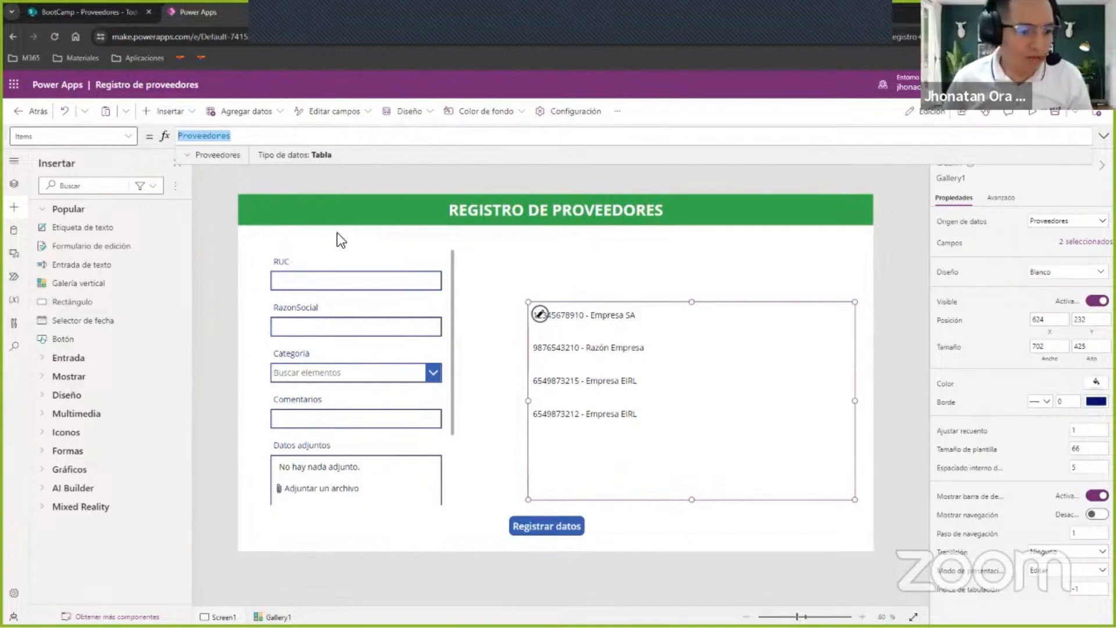
click(599, 317)
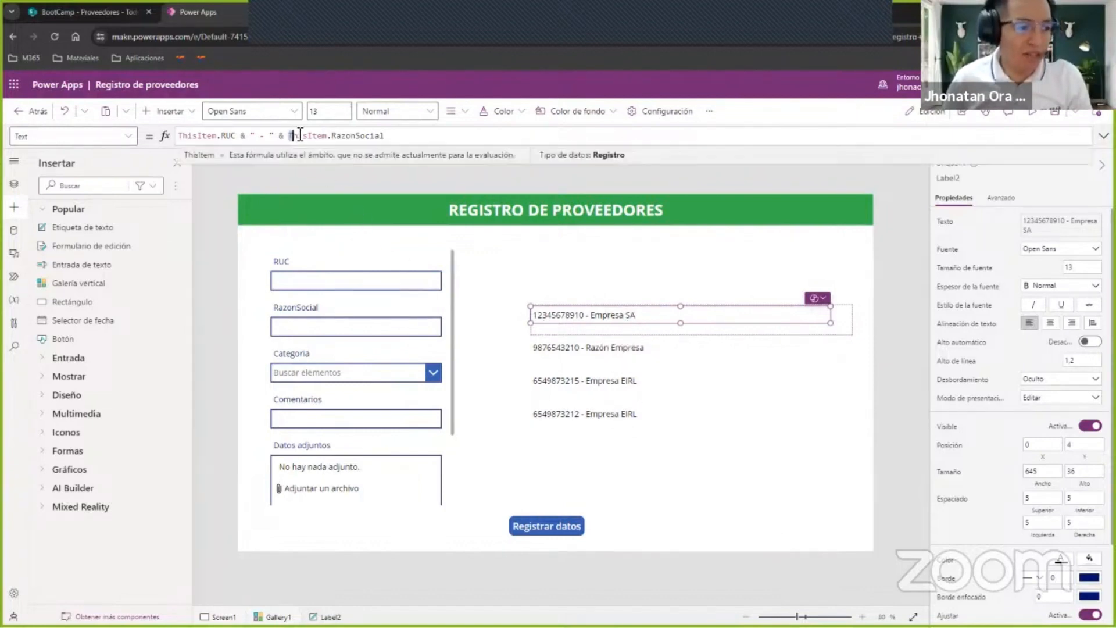
drag(289, 135, 333, 136)
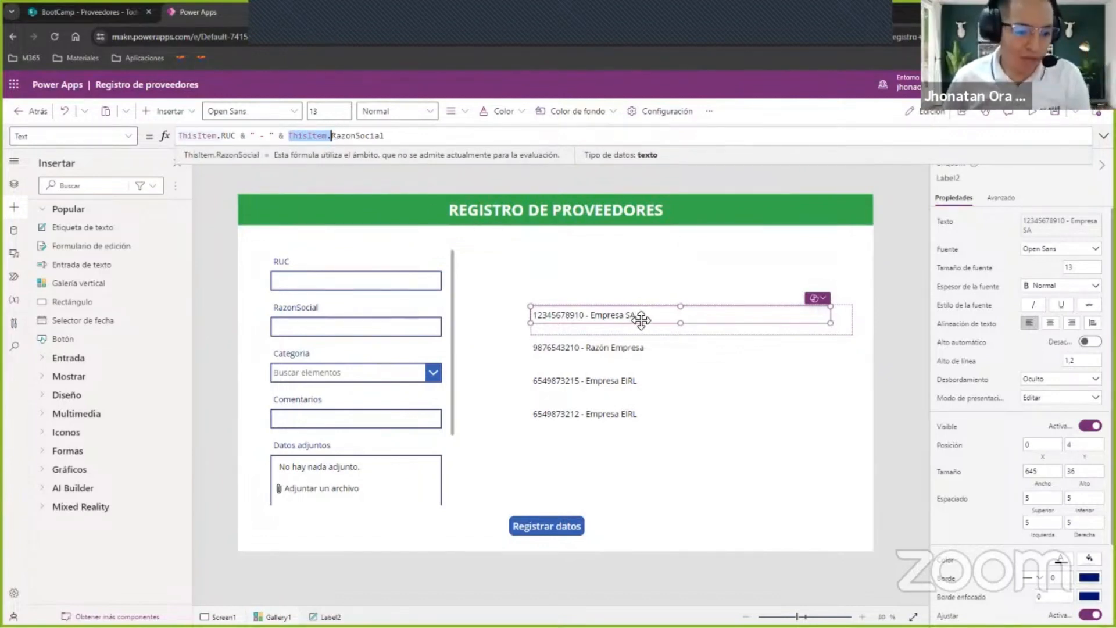
key(alt)
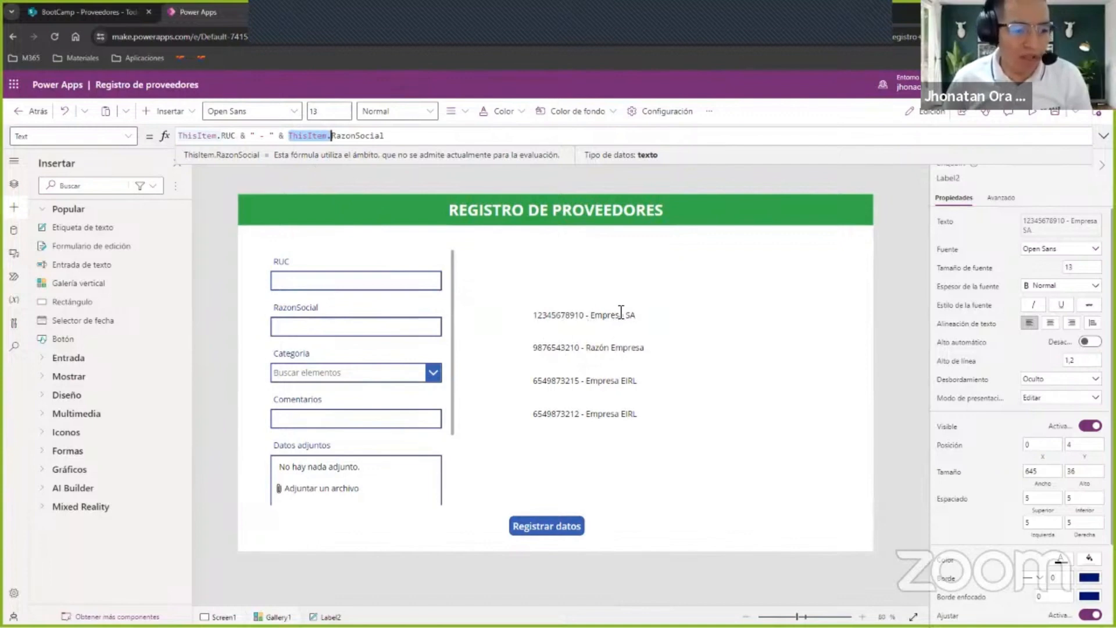
click(657, 351)
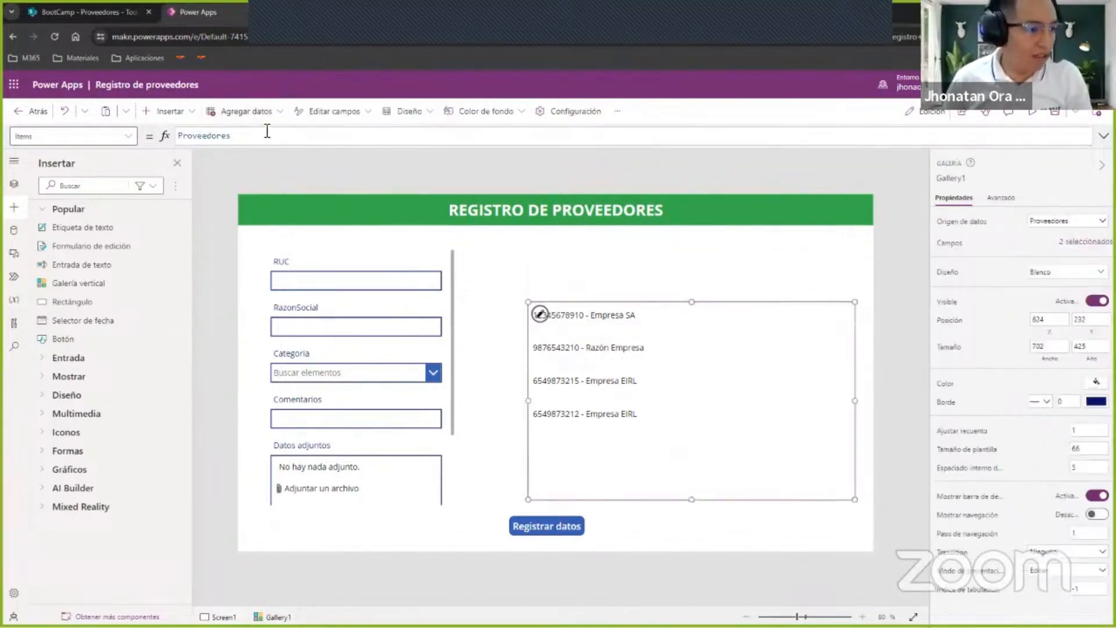
Insert a text input and place it above the gallery, at about X 826, Y 117.
click(174, 112)
click(173, 165)
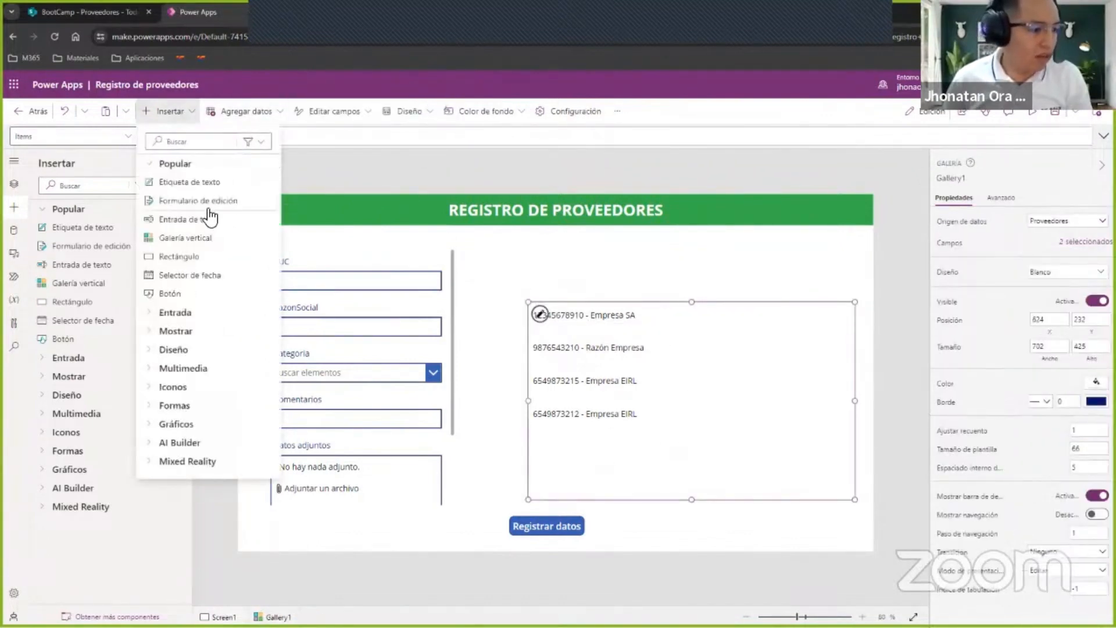
click(210, 229)
drag(372, 221, 734, 257)
Set the gallery's Items formula to Filter(Proveedores; RUC = TextInput1.Text).
click(680, 433)
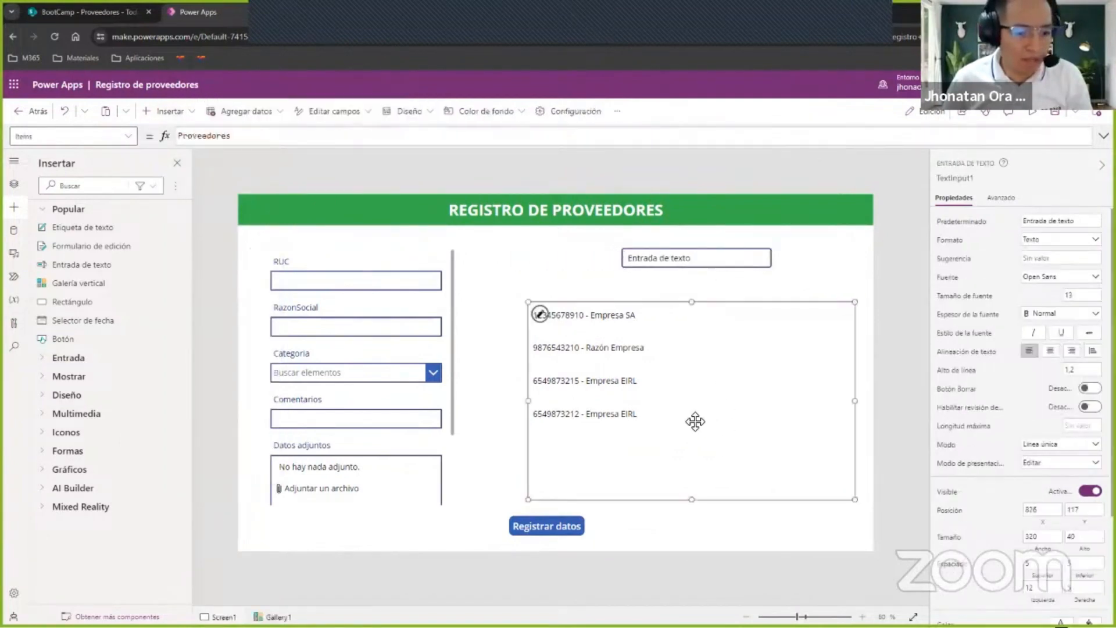
click(290, 135)
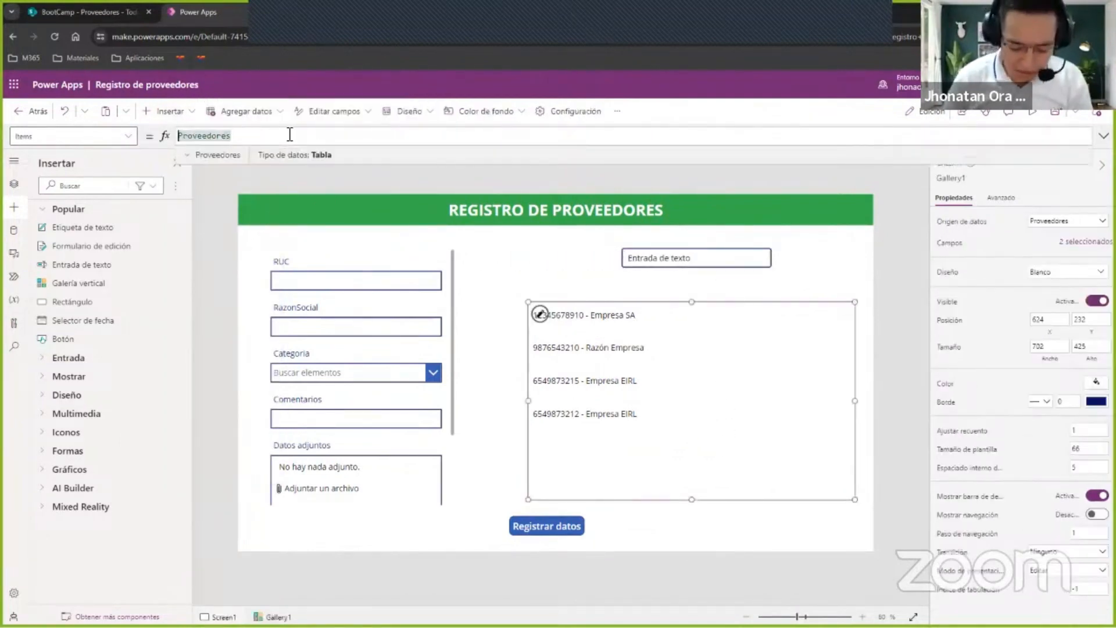
text(Filter(Proveedores;)
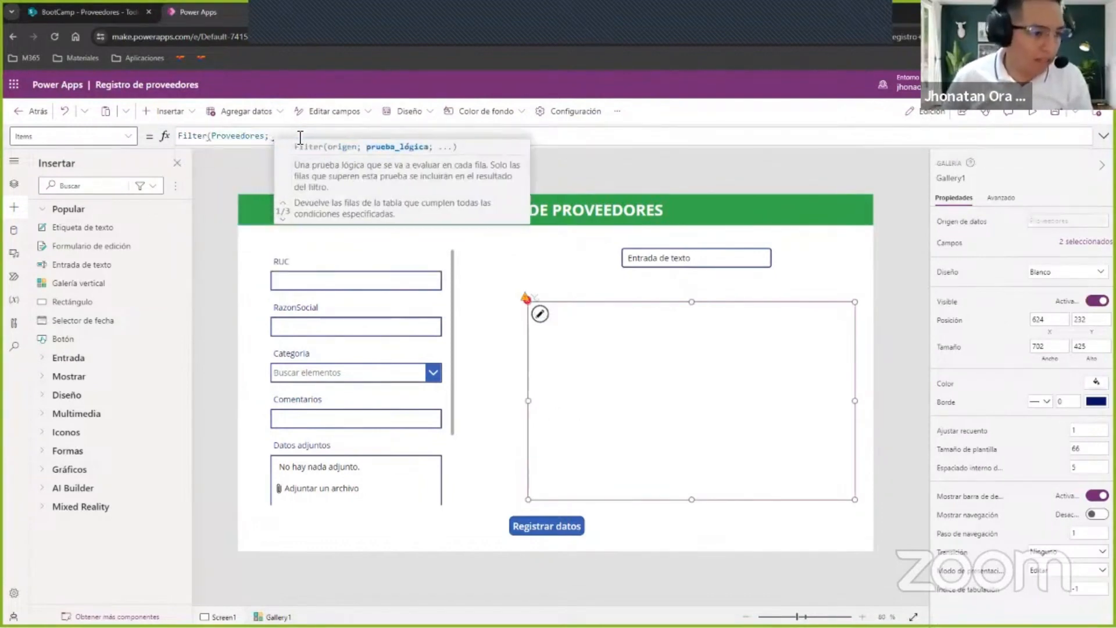
text( RUC =)
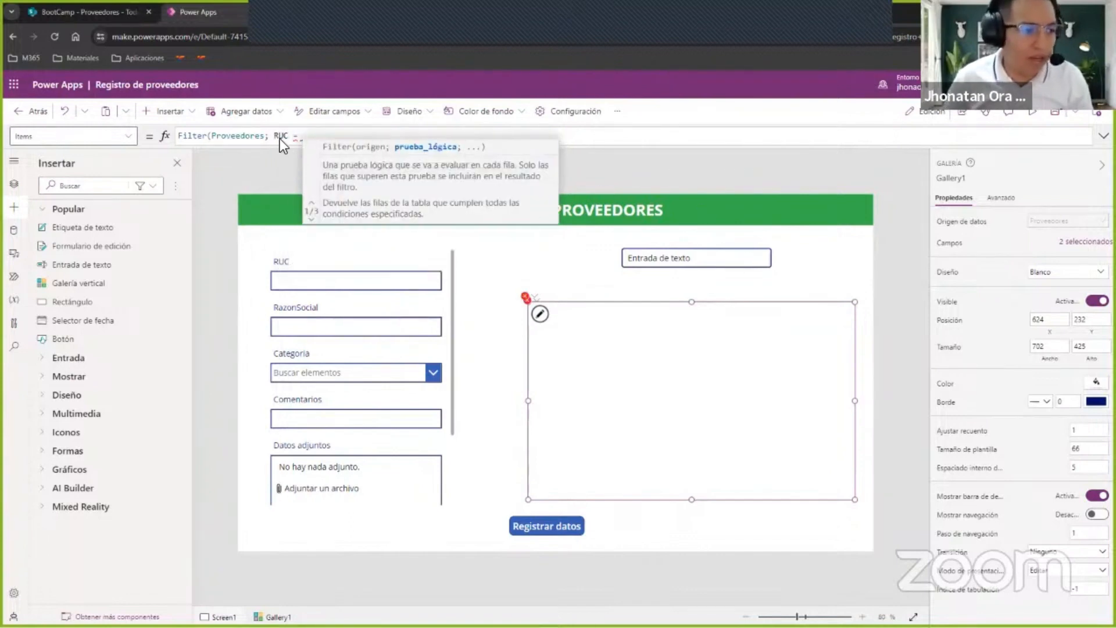
click(698, 258)
click(973, 179)
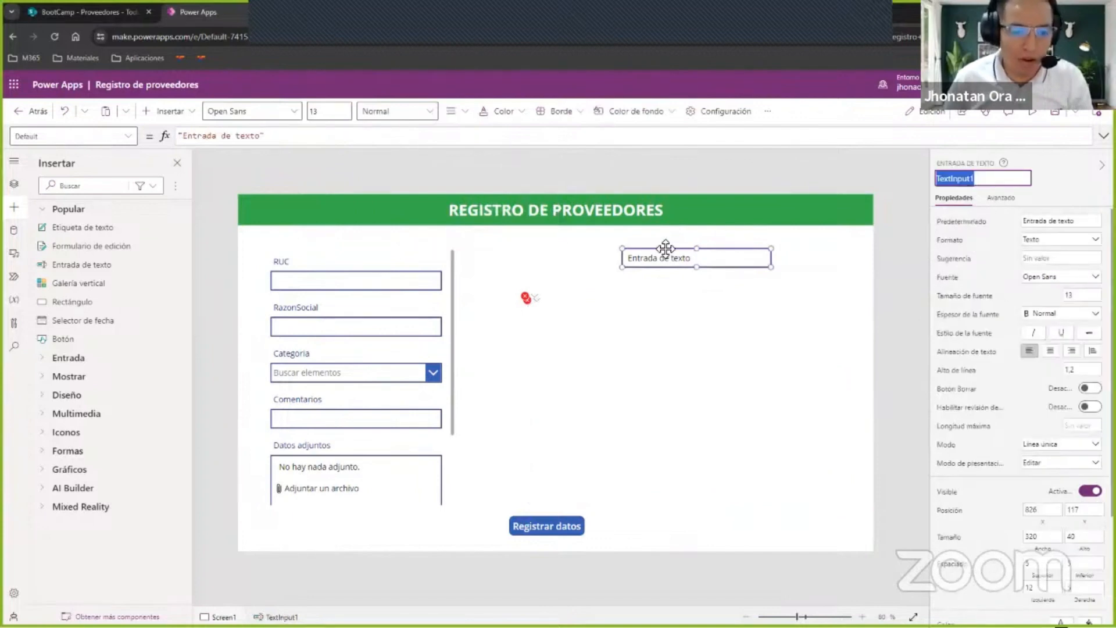
click(541, 318)
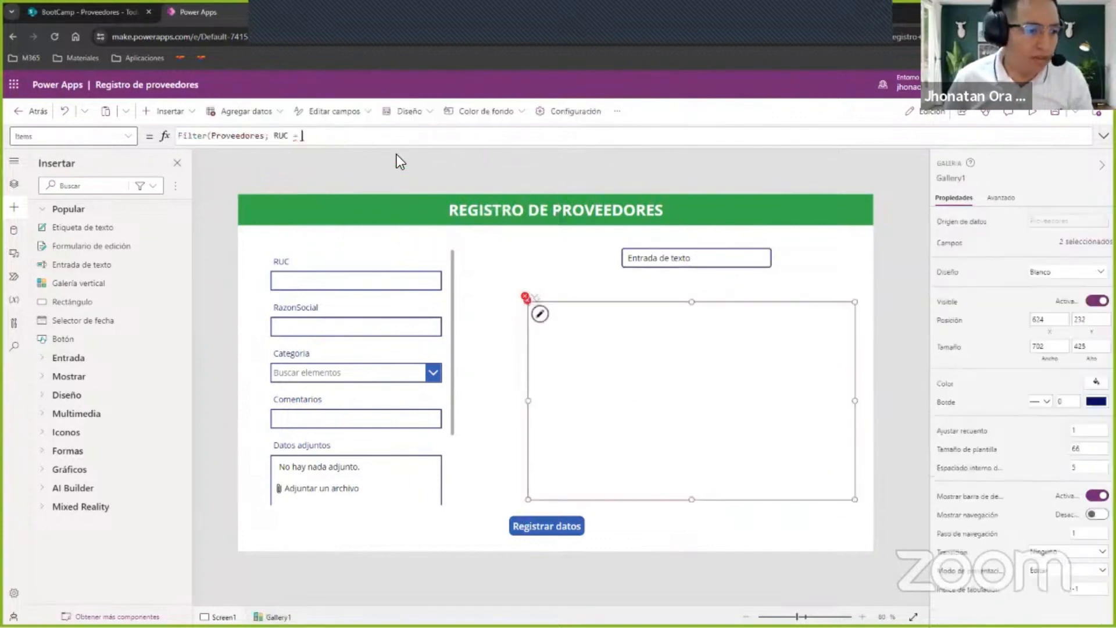
text(.Text()
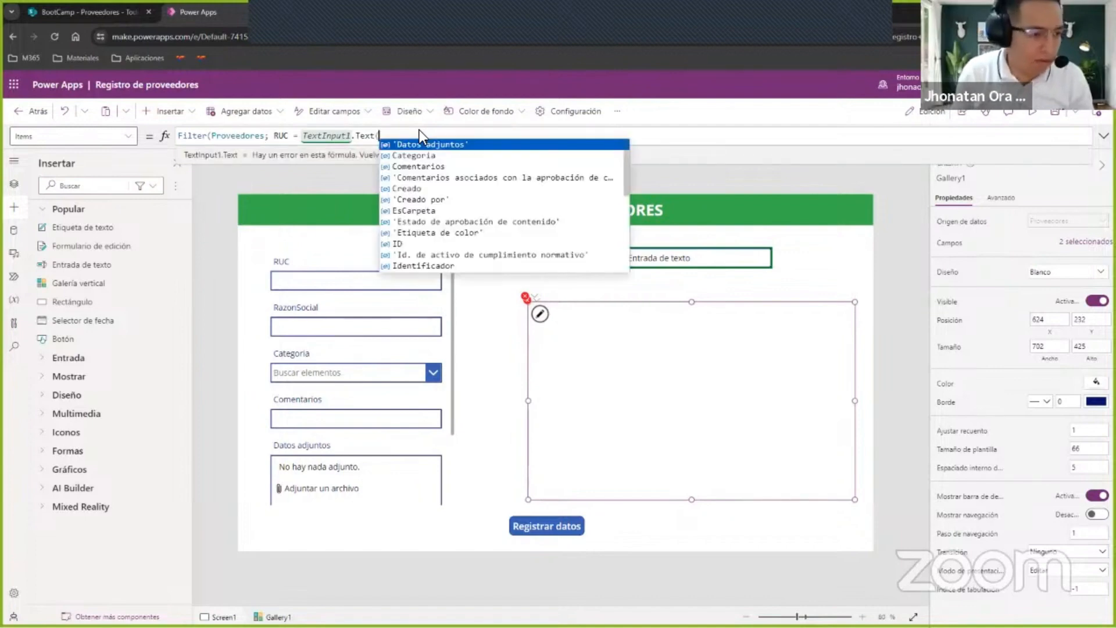
key(BackSpace)
text())
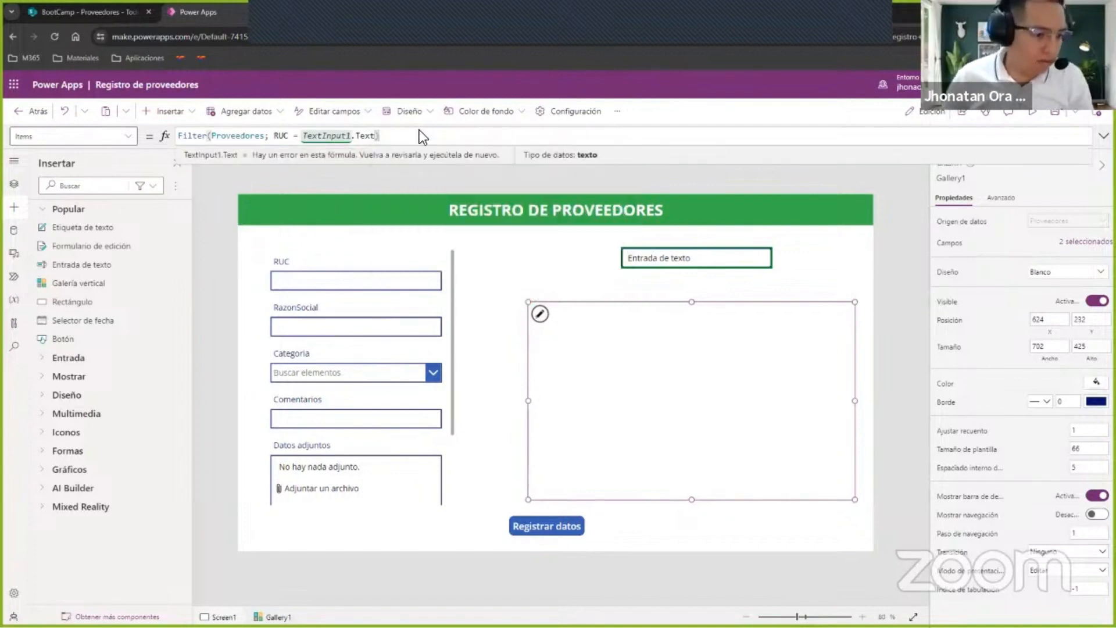
Preview the app, clear the default text from the input above the gallery, and leave the preview.
click(1032, 111)
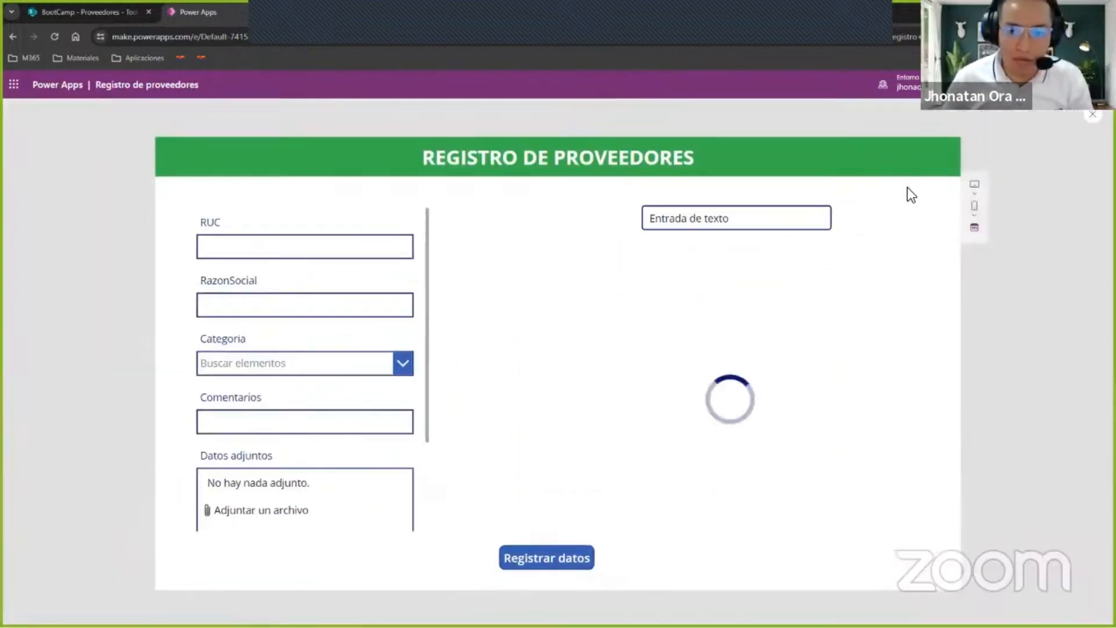
drag(734, 219, 599, 221)
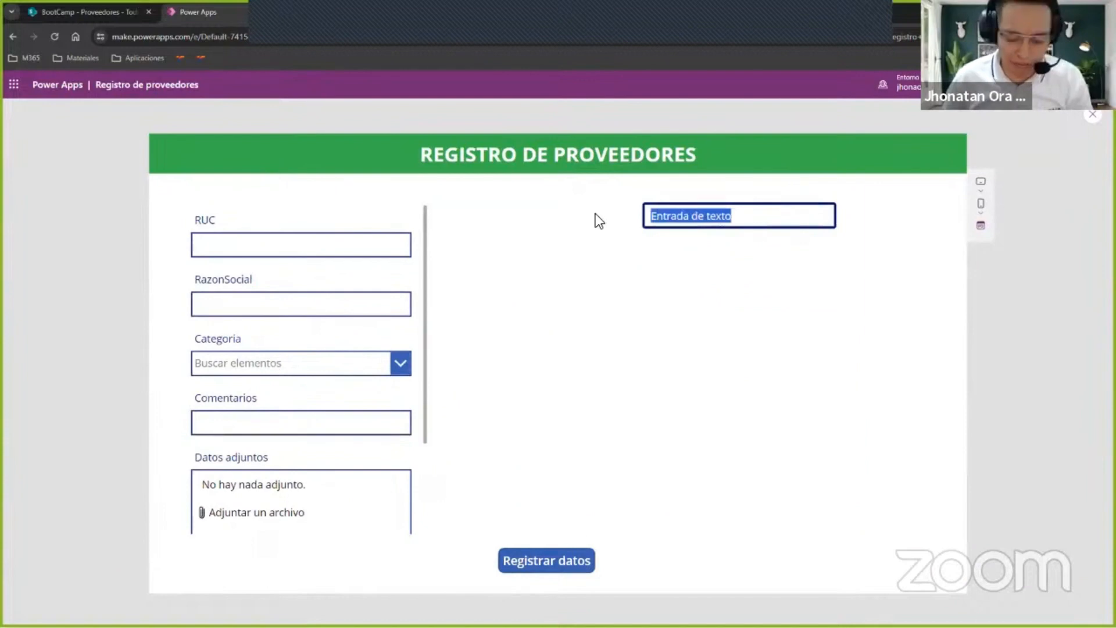
key(BackSpace)
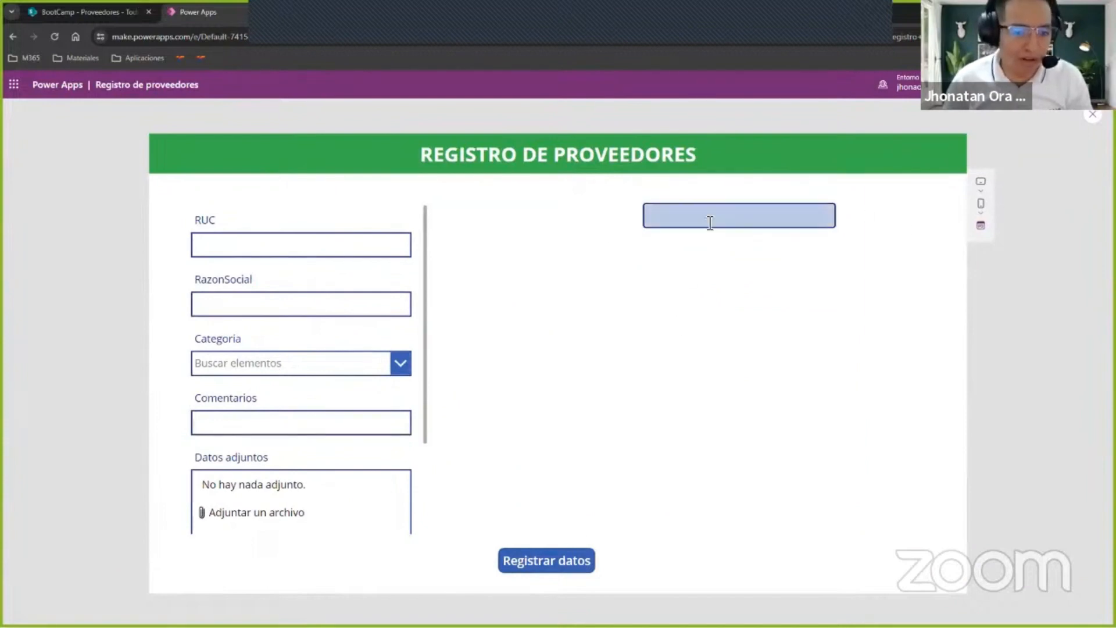
key(Escape)
Review the gallery's filter formula and the app preview, and shift the text input left to X 815, centred above the gallery.
click(625, 375)
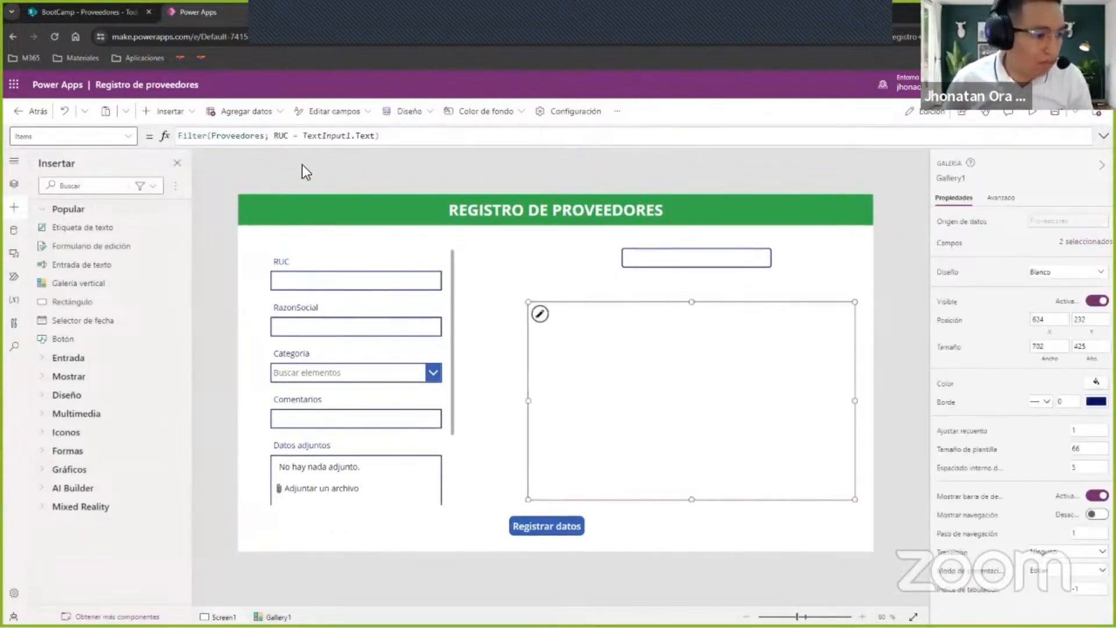
click(417, 139)
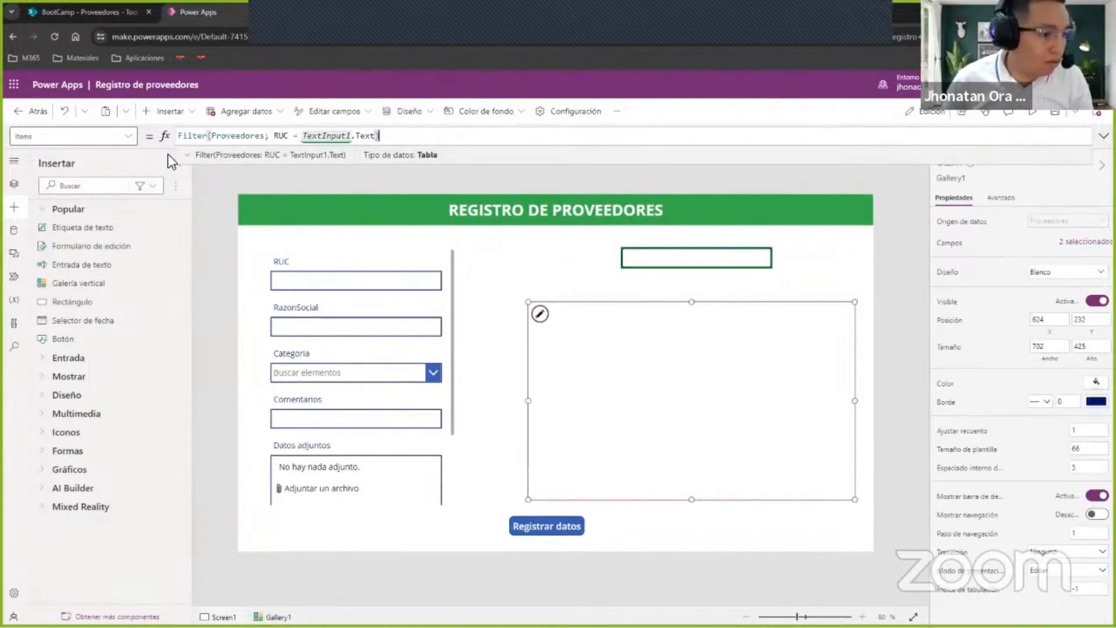
click(718, 251)
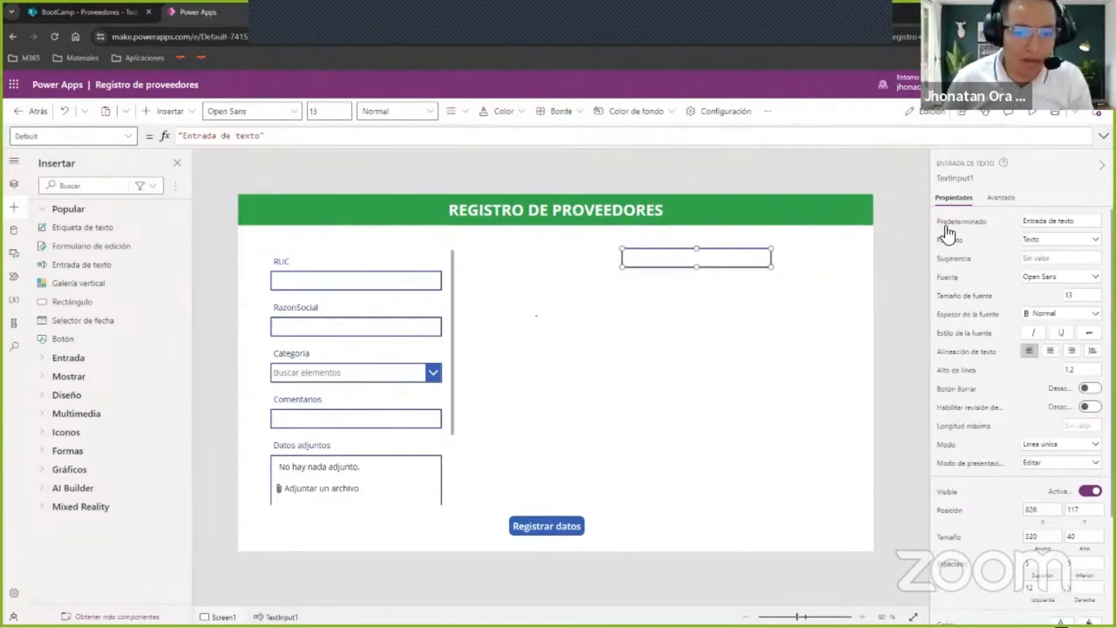
click(1032, 113)
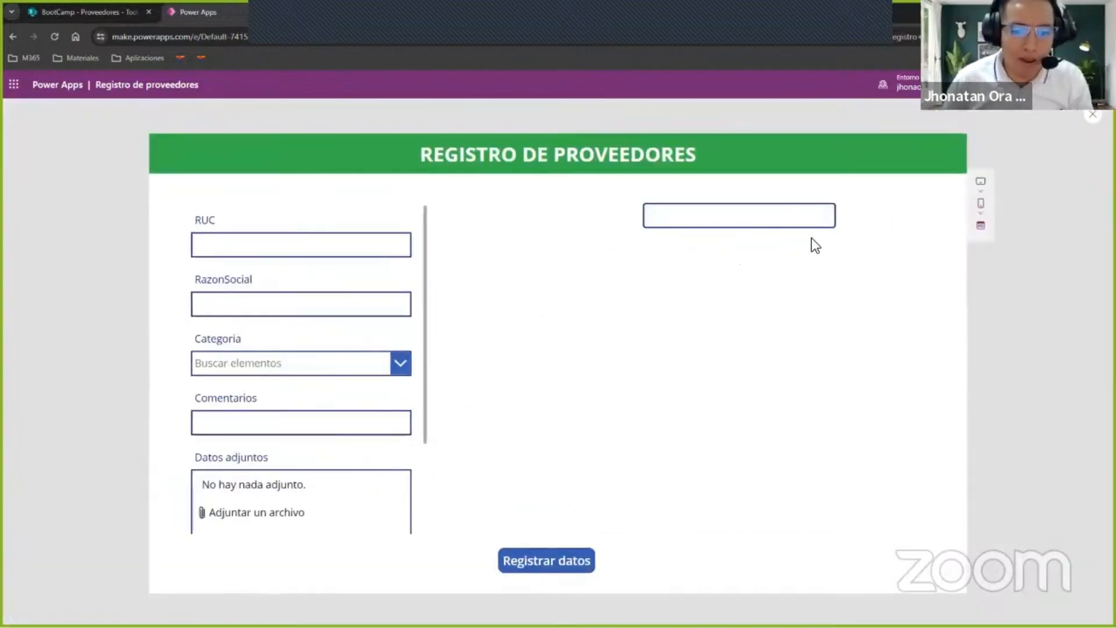
key(Escape)
drag(725, 263, 727, 259)
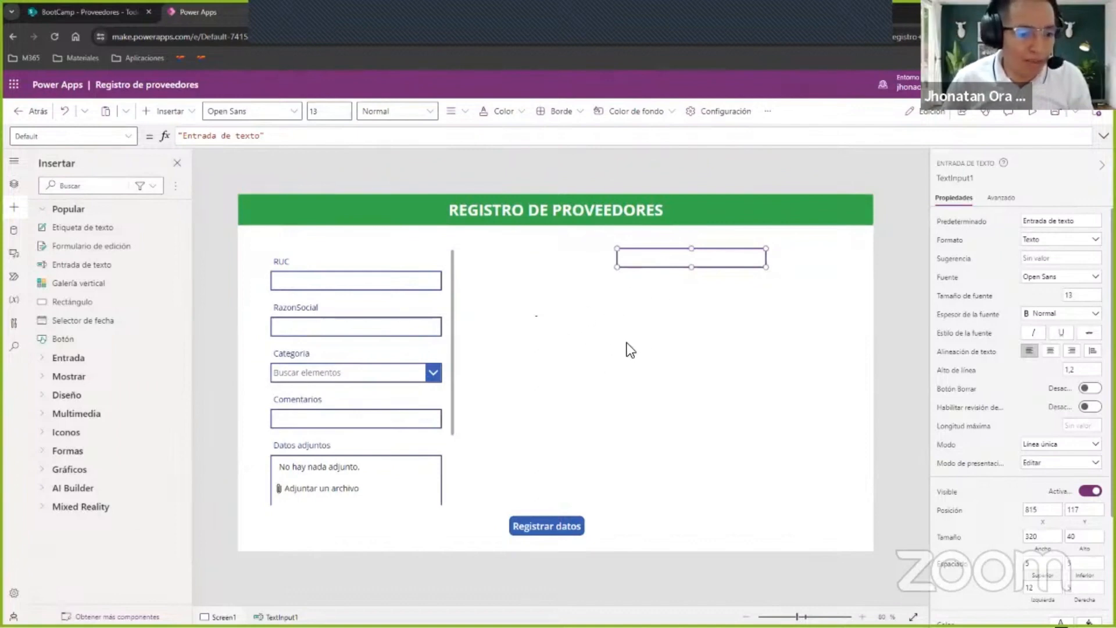
Switch to the Proveedores list in SharePoint and copy the RUC from the Empresa SA item.
click(154, 4)
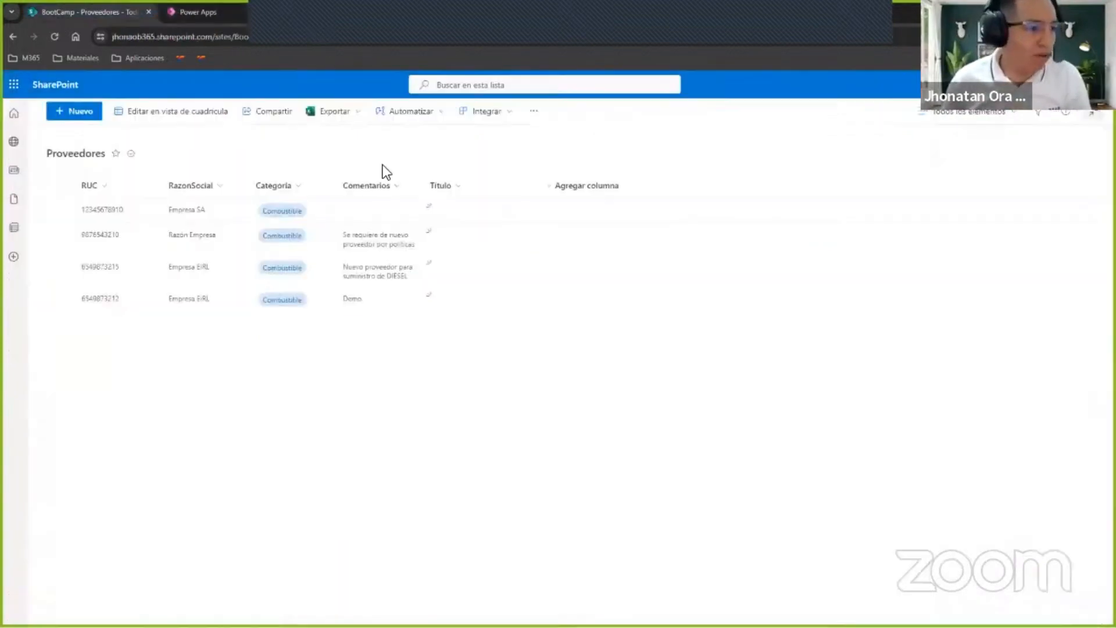
click(89, 205)
double_click(715, 231)
key(ctrl+c)
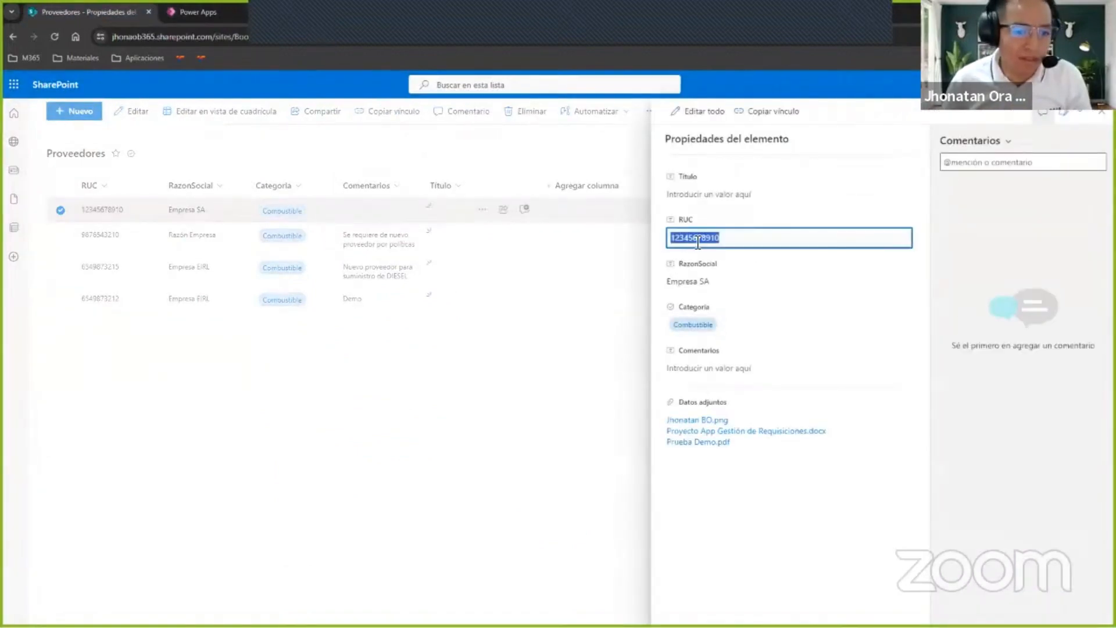
Switch to Power Apps, preview the app, and test the gallery filter by pasting the copied RUC, clearing it, and pasting it again.
click(193, 12)
click(1030, 115)
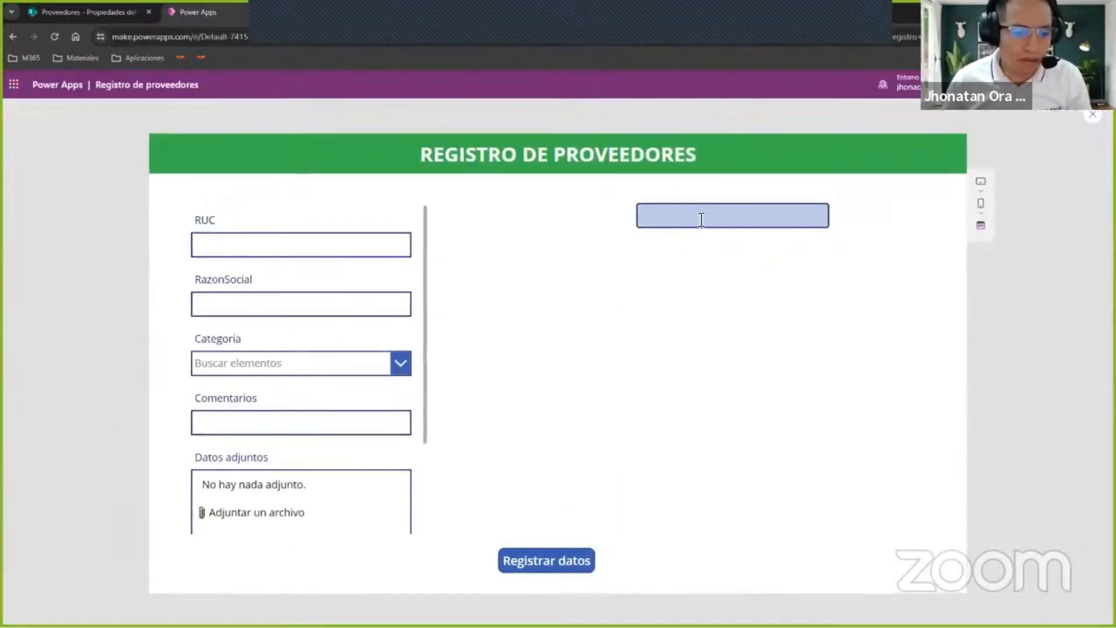
click(730, 215)
key(ctrl+v)
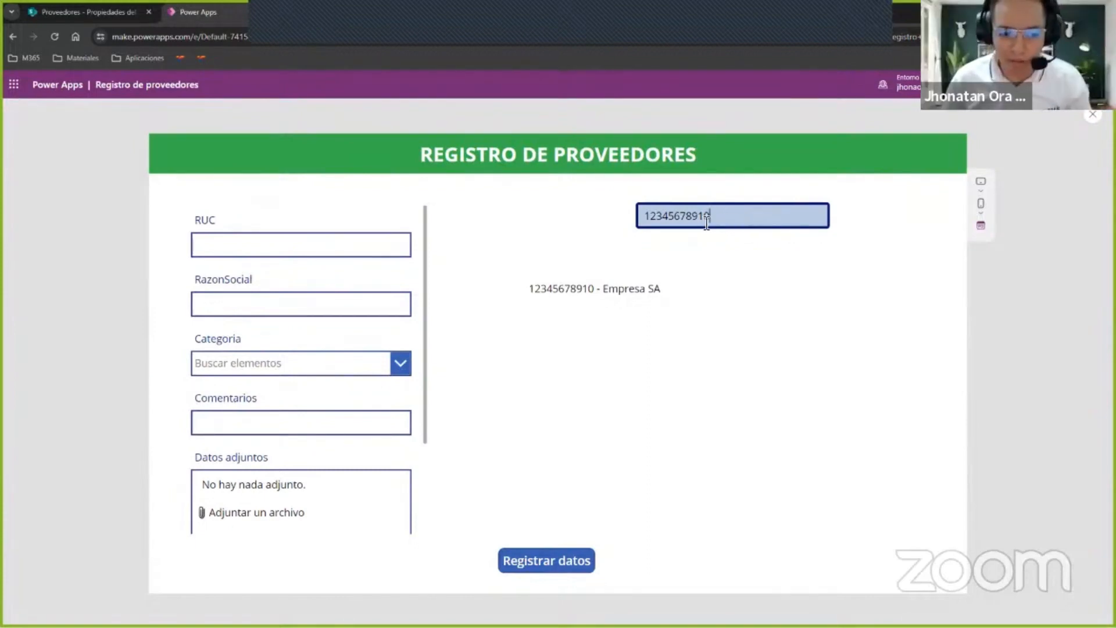
drag(705, 217, 505, 204)
key(ctrl+c)
key(BackSpace)
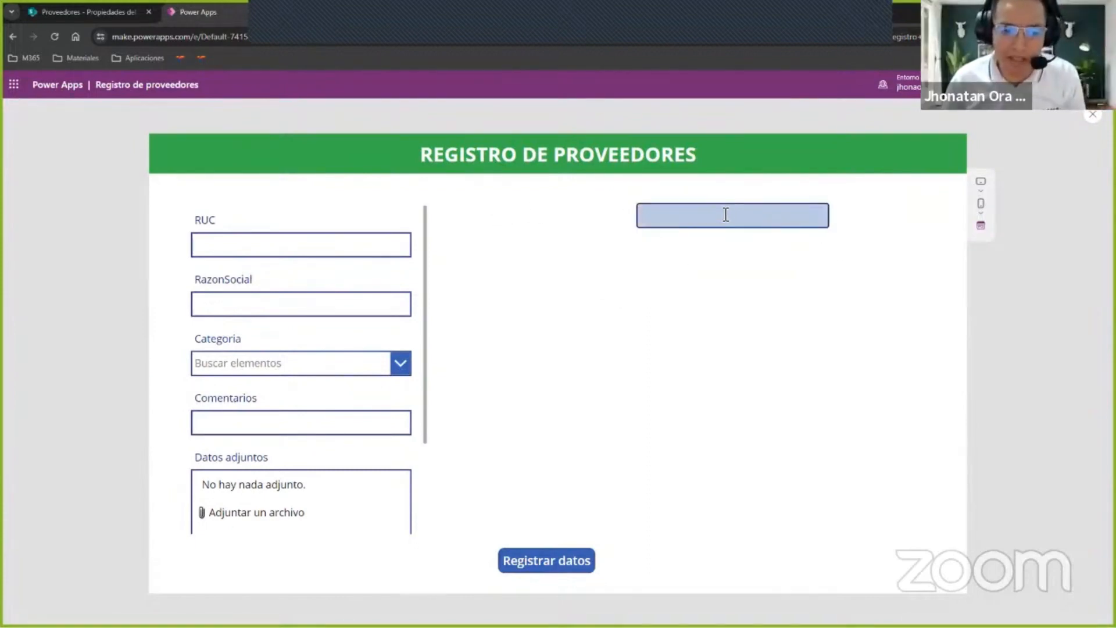
click(724, 208)
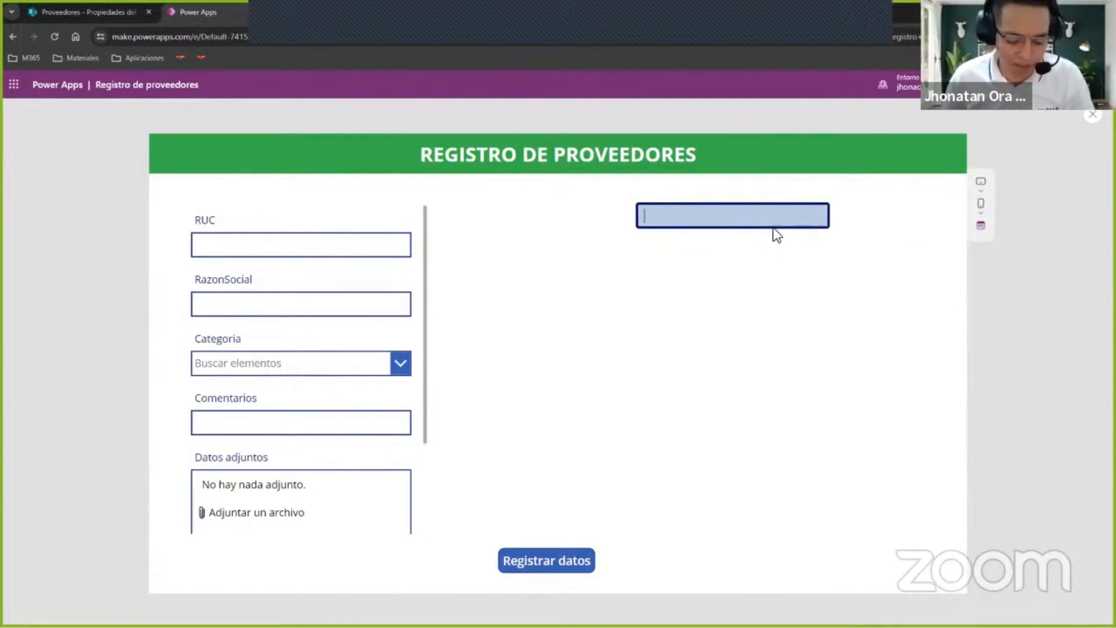
key(ctrl+v)
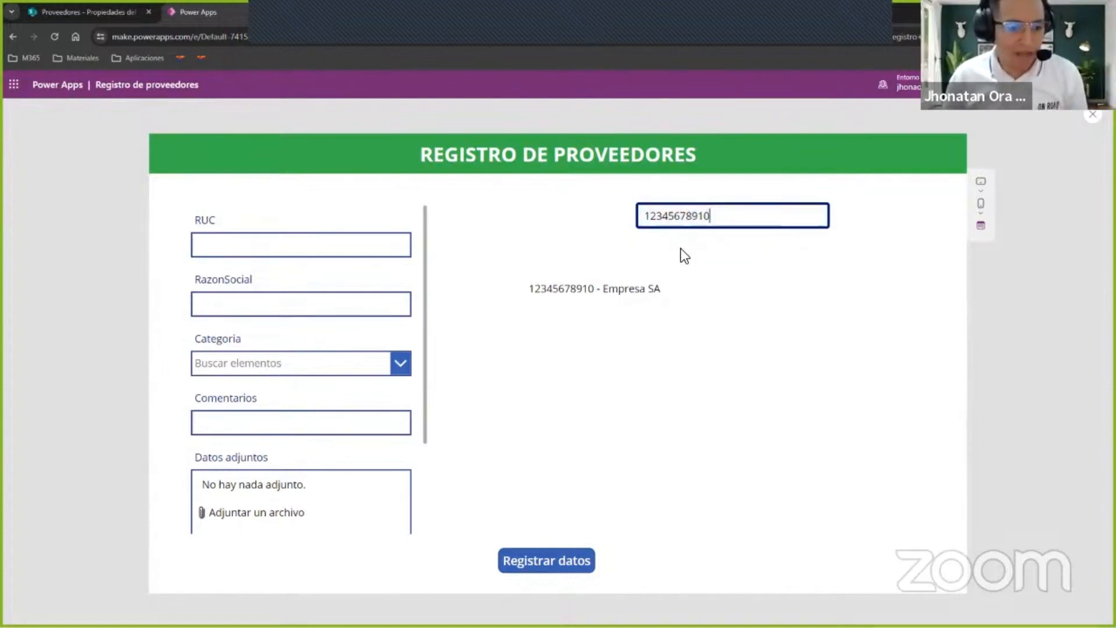
Leave the preview and extend the gallery's upper edge to just below the text input.
key(Escape)
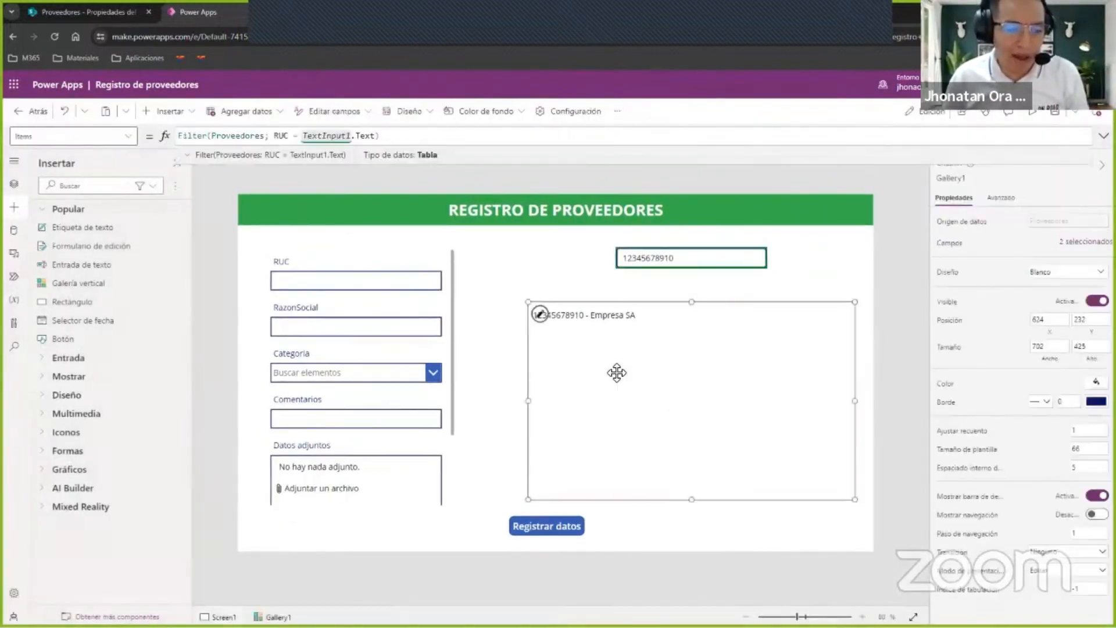
drag(692, 302, 692, 282)
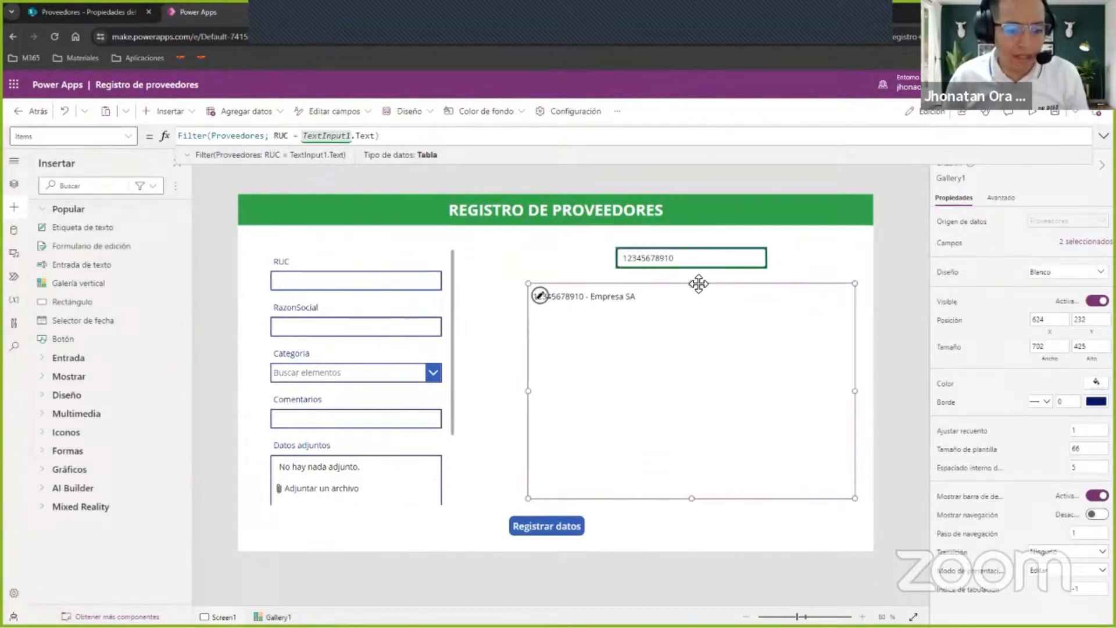